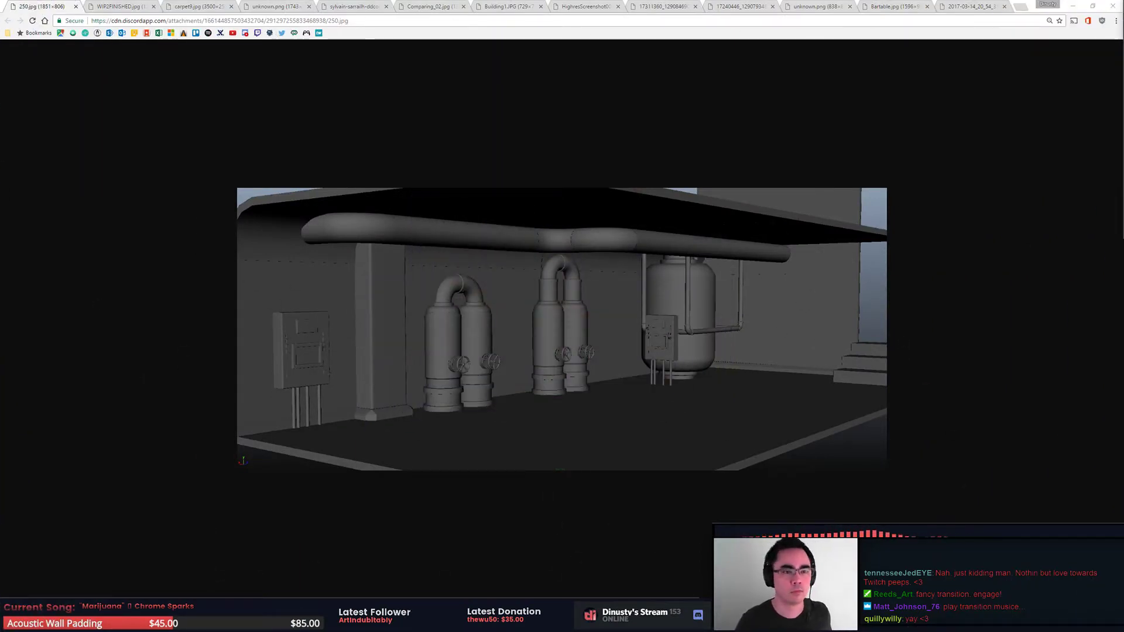
Step: Move the floating-island render tab to the front and zoom the page to 125%
left_click(981, 3)
left_click_drag(972, 6, 75, 6)
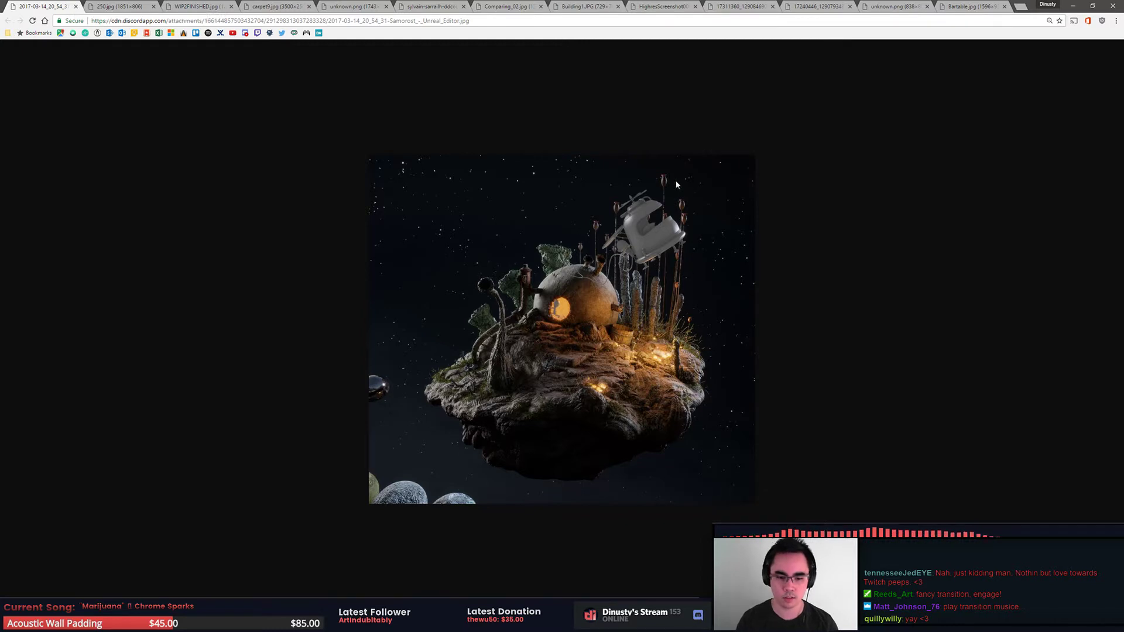
scroll(770, 200, "up", 1)
scroll(770, 200, "up", 2)
scroll(771, 200, "up", 1)
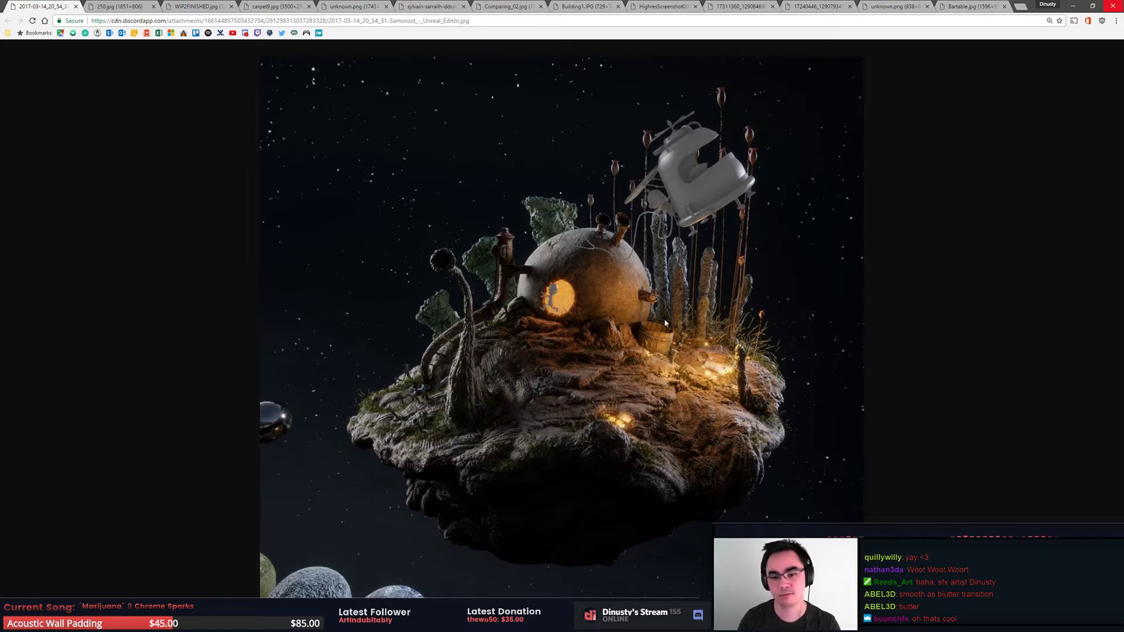
key("alt+Tab")
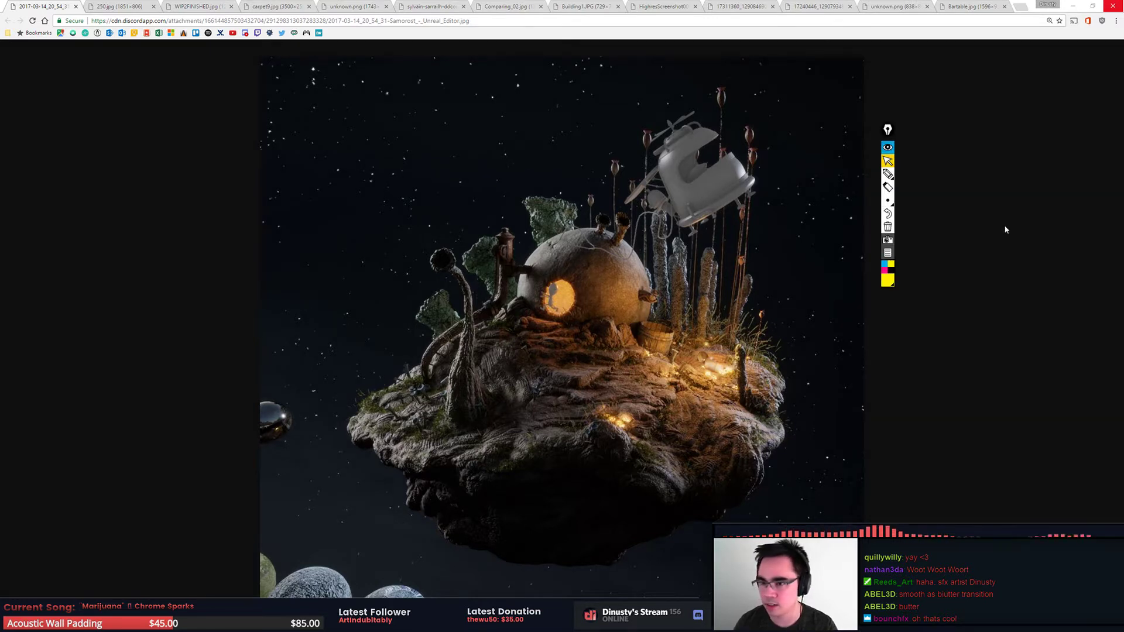
left_click_drag(888, 130, 1055, 125)
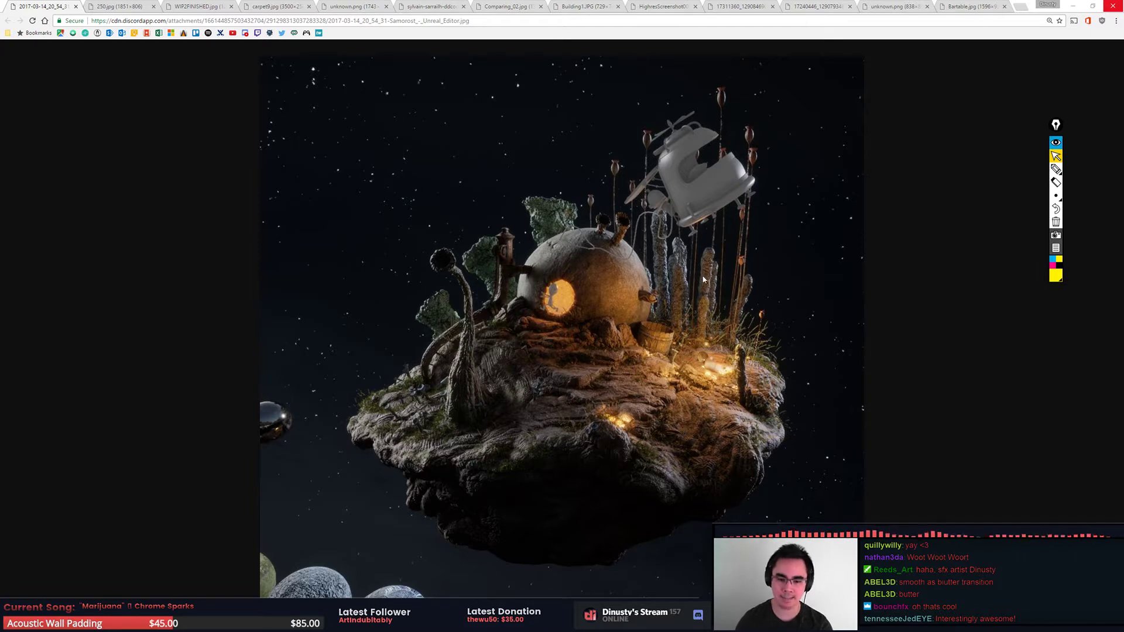
left_click(1056, 169)
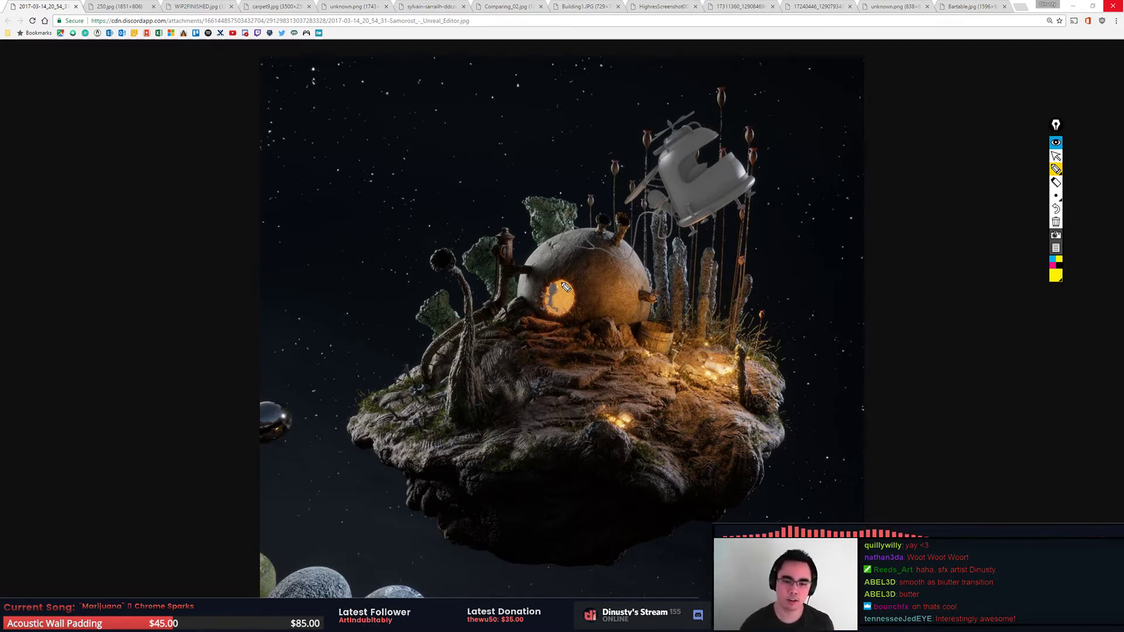
left_click_drag(540, 300, 556, 269)
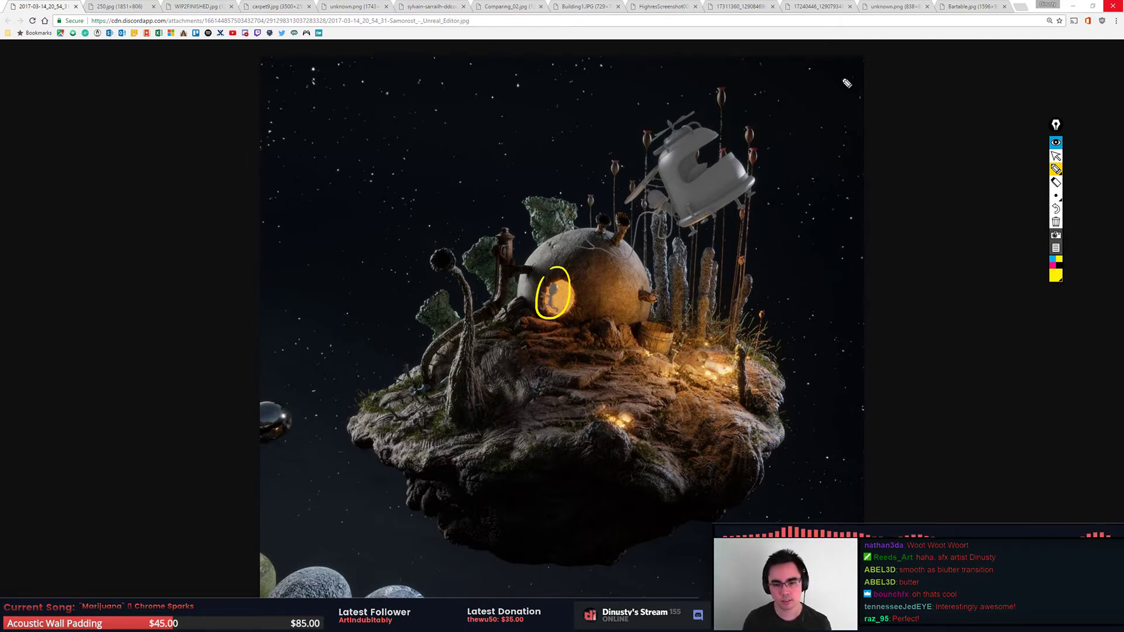
mouse_move(1056, 195)
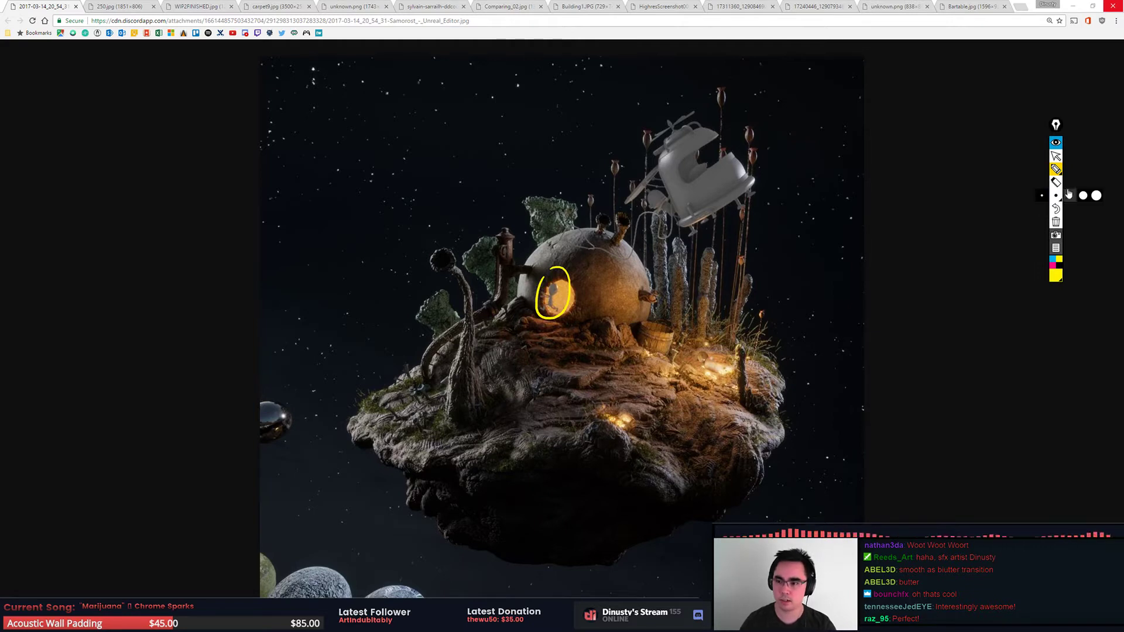
left_click(1056, 182)
left_click(568, 296)
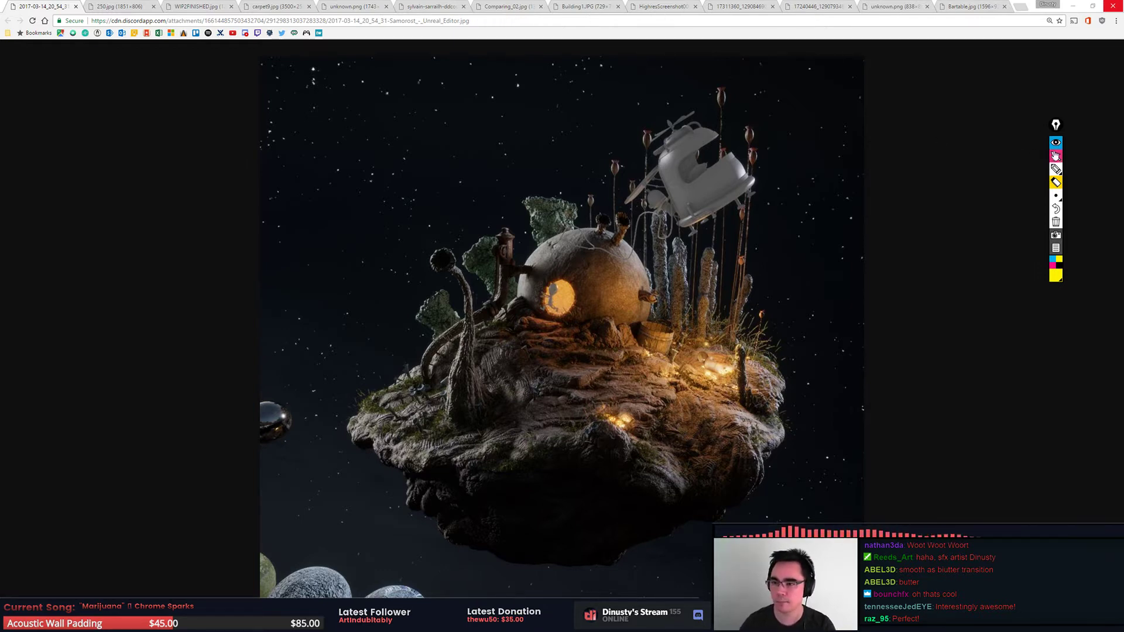
left_click(1056, 156)
Step: Zoom the page to 250% and scroll to the dome house doorway
scroll(738, 296, "up", 2, "ctrl")
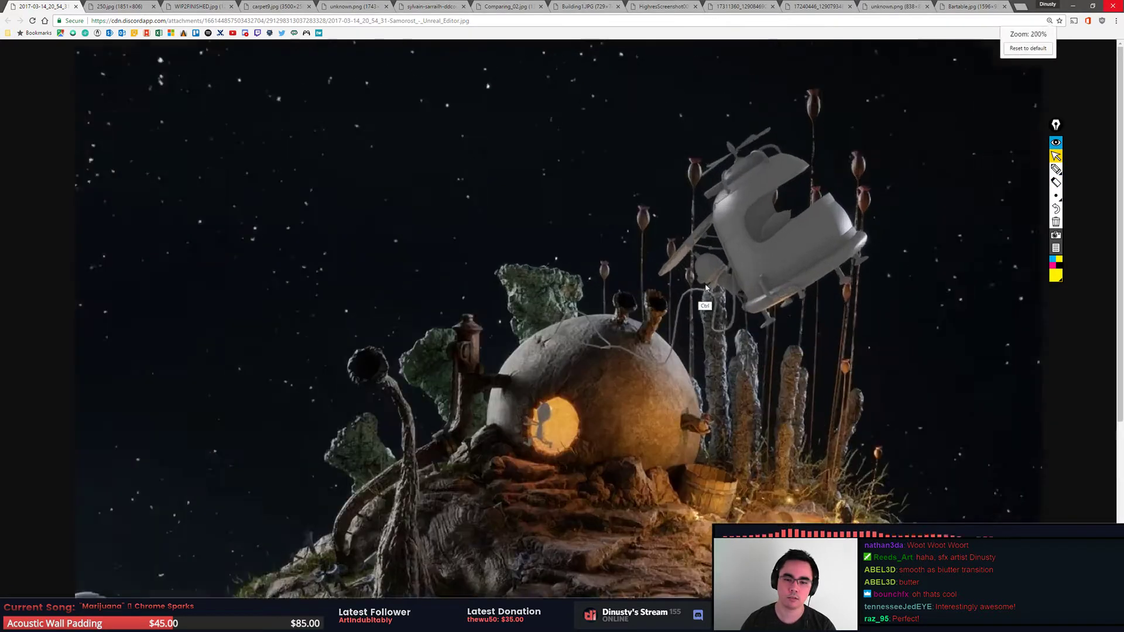
scroll(711, 319, "up", 1, "ctrl")
scroll(688, 340, "up", 1, "ctrl")
scroll(688, 340, "down", 1)
scroll(688, 339, "down", 1)
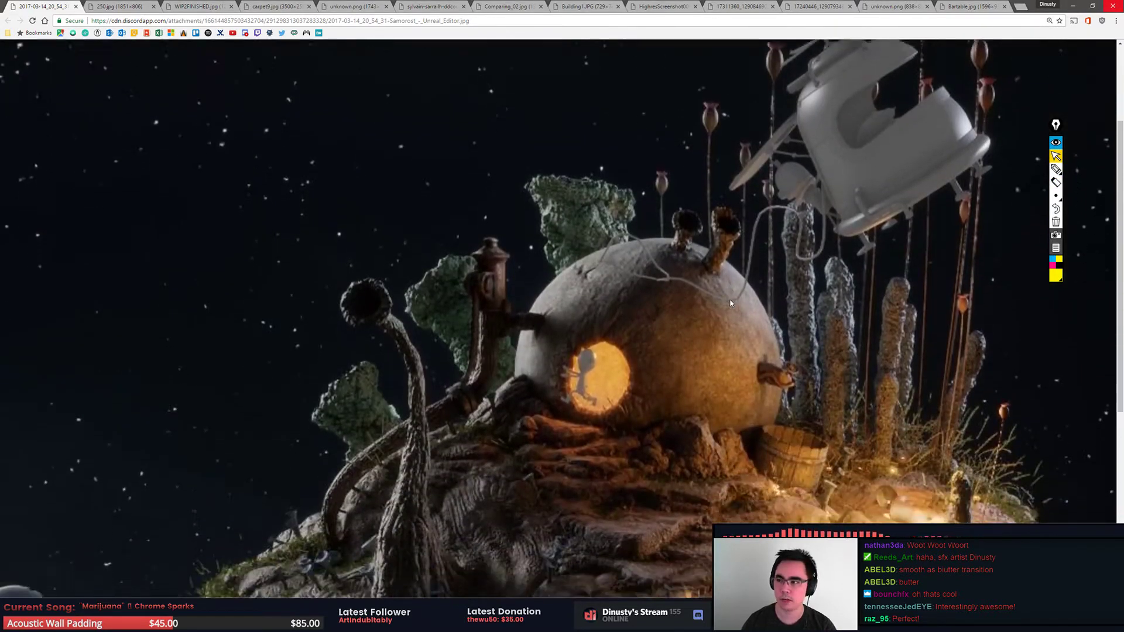
scroll(688, 340, "down", 1)
scroll(688, 340, "down", 1)
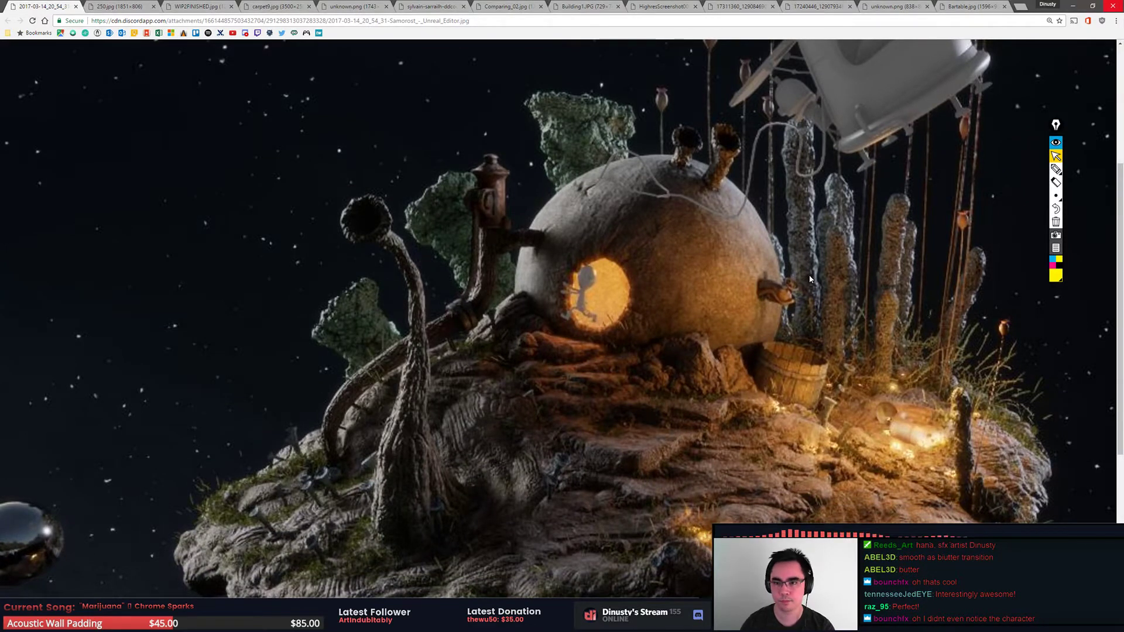
Step: Draw a yellow stroke and a dark arrow at the doorway character
left_click(1056, 169)
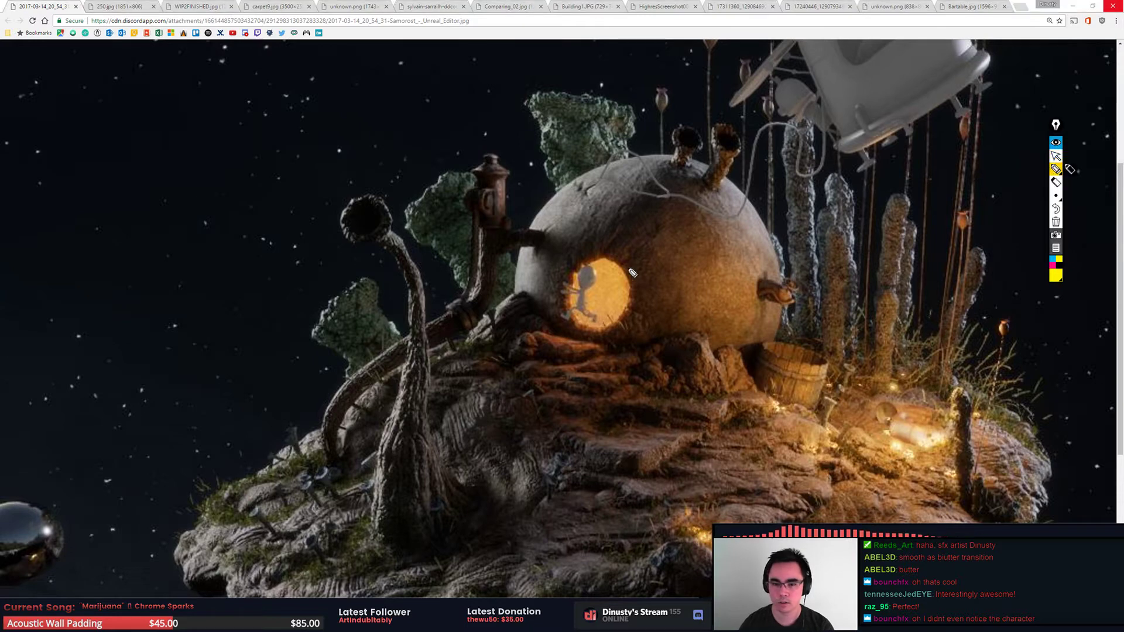
left_click_drag(617, 254, 606, 269)
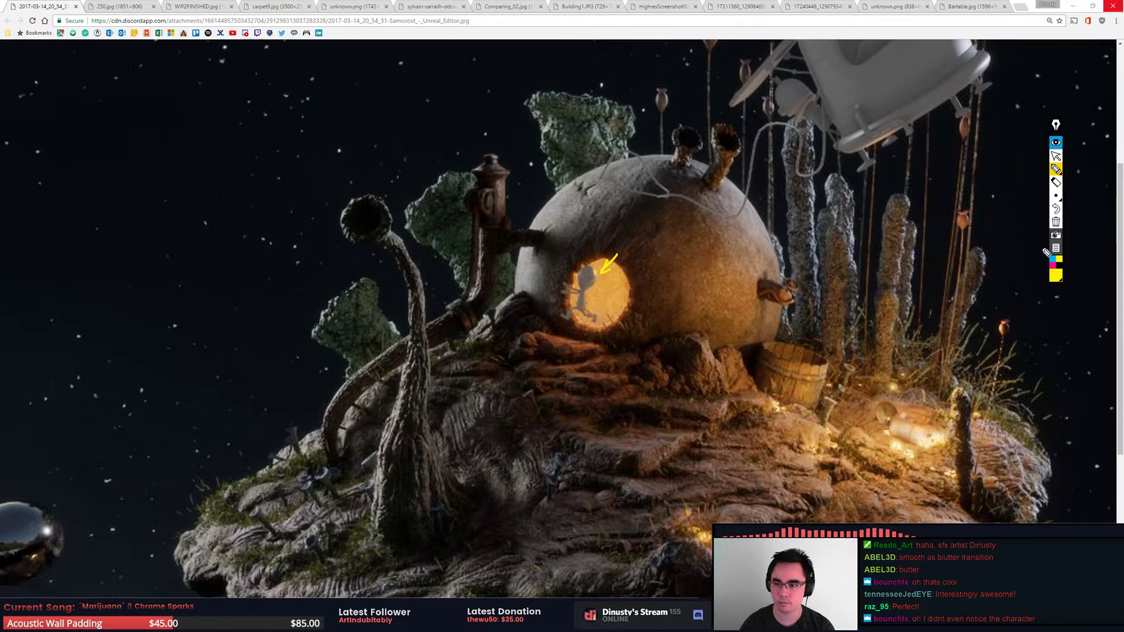
left_click(1058, 268)
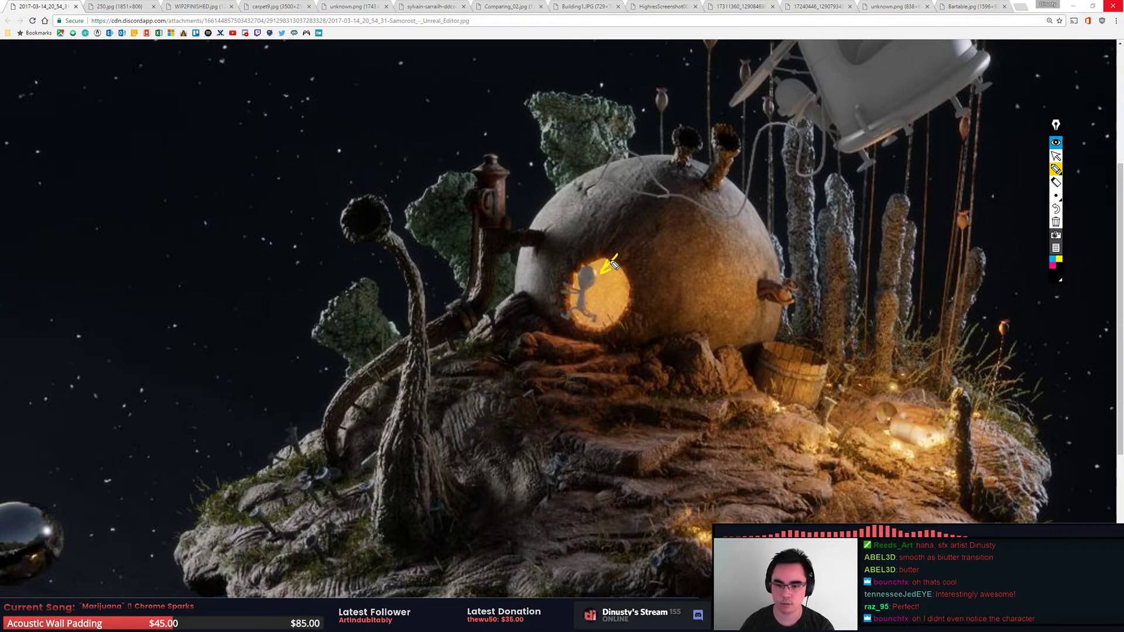
mouse_move(618, 256)
left_mouse_down()
mouse_move(588, 302)
mouse_move(596, 317)
mouse_move(567, 321)
left_mouse_up()
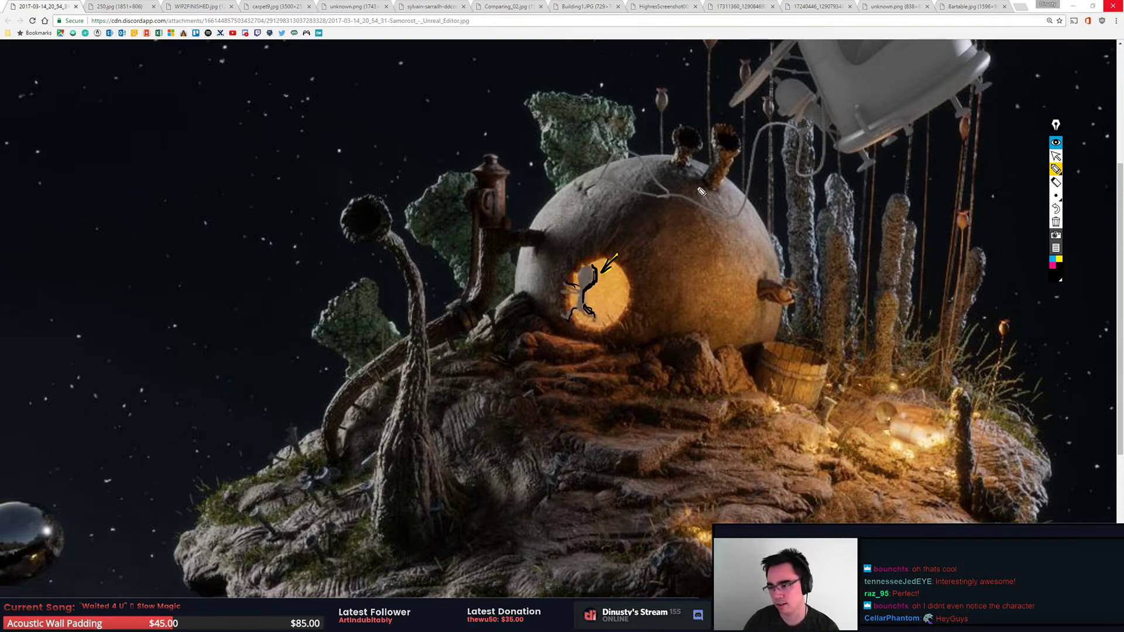
Step: Clear all annotations and re-arm freehand drawing with magenta ink
key("ctrl+shift+c")
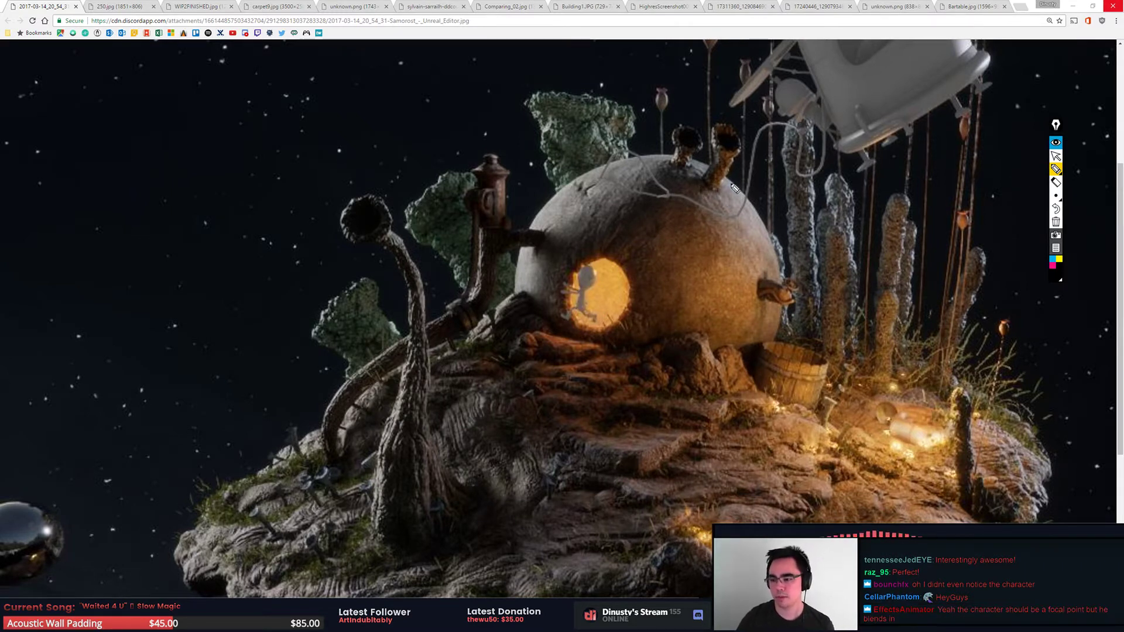
left_click(1055, 158)
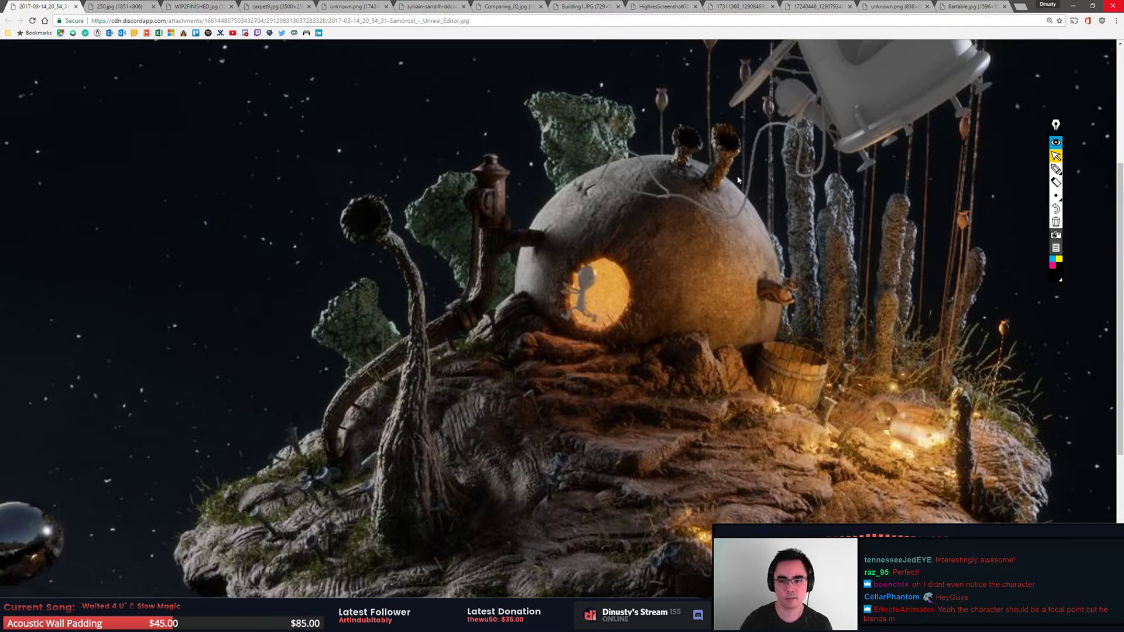
left_click(1056, 169)
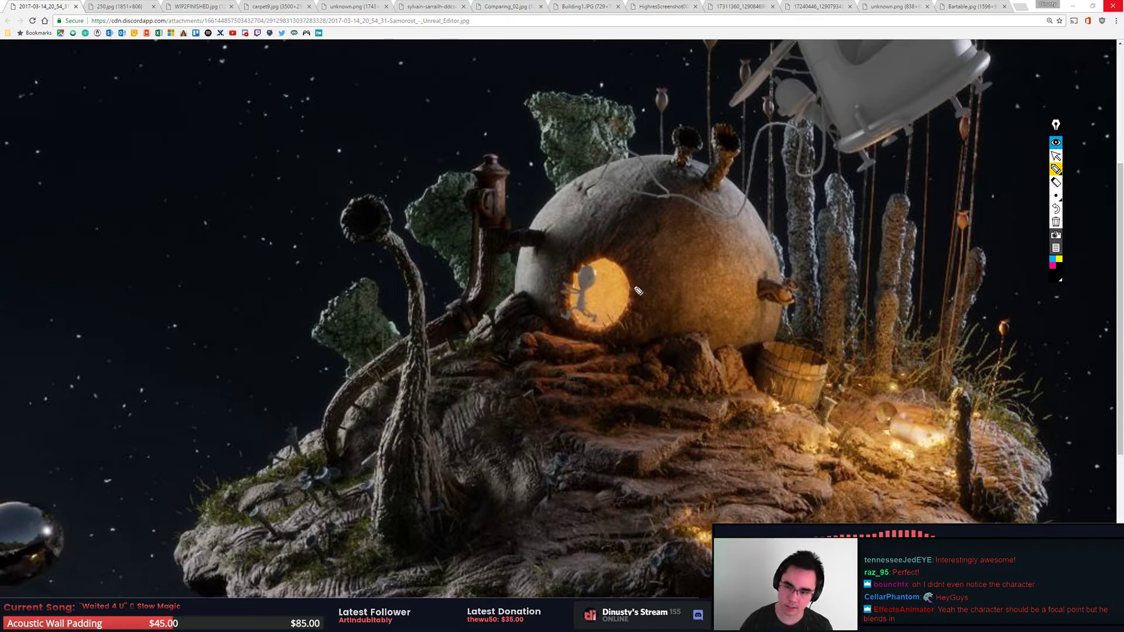
left_click(1055, 265)
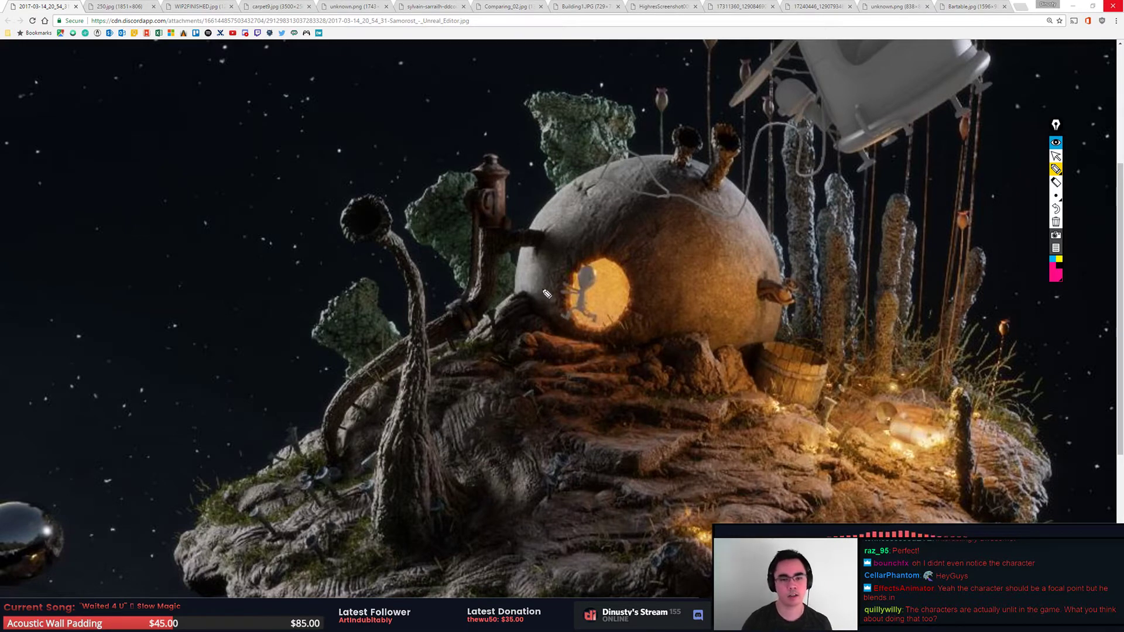
Step: Copy the floating-island image from Chrome and paste it into a new Photoshop document
left_click(1056, 156)
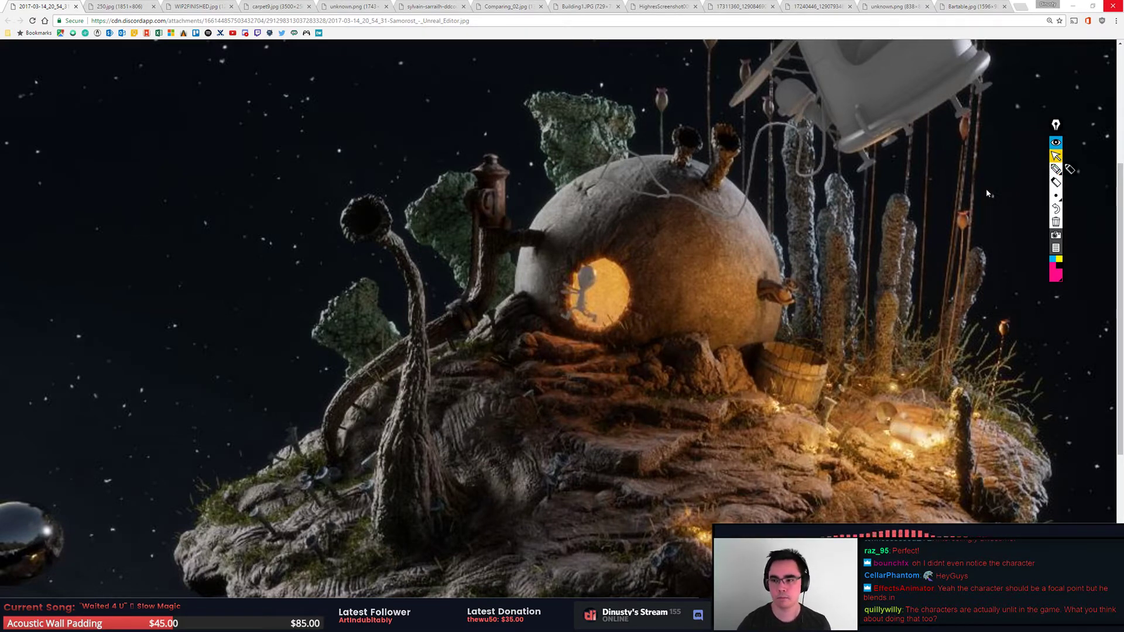
scroll(948, 201, "down", 3)
right_click(574, 303)
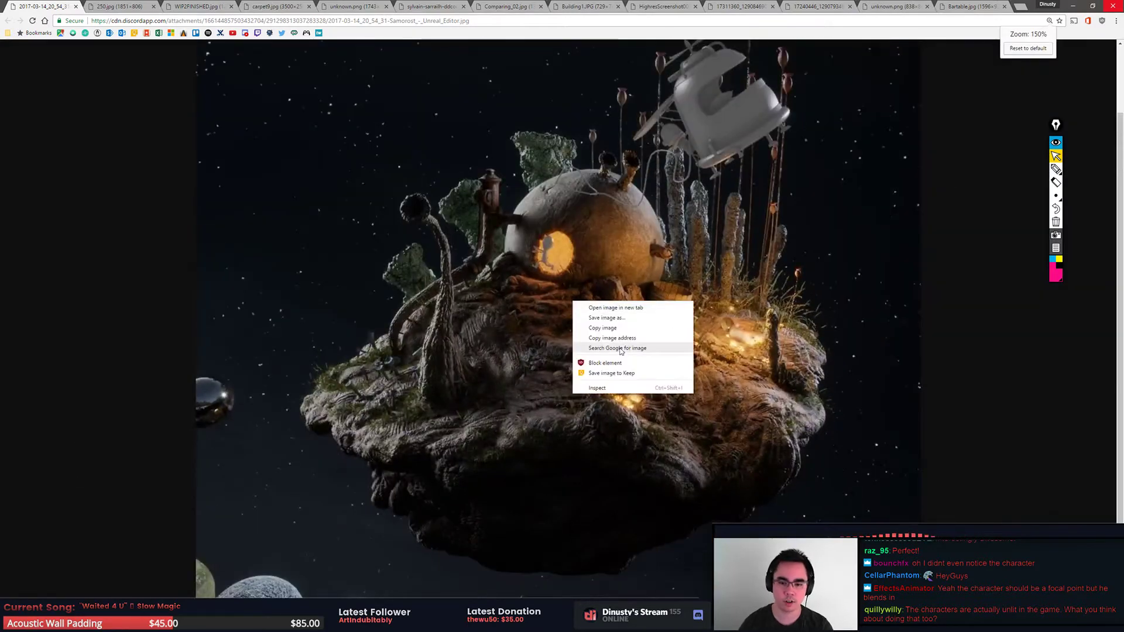
left_click(634, 330)
key("alt+Tab")
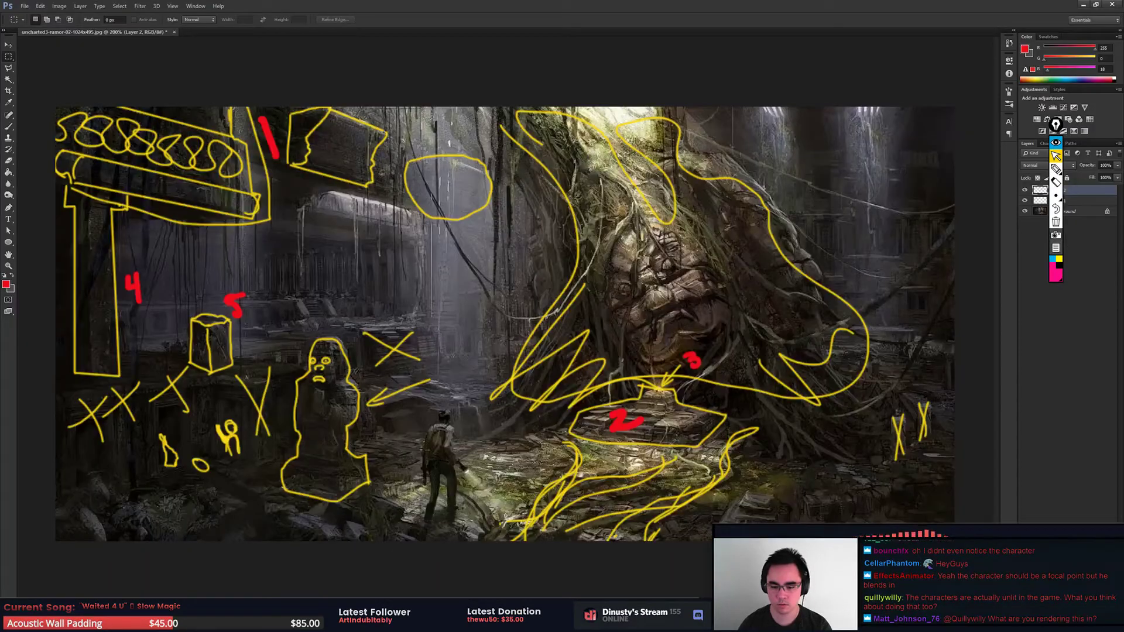
key("ctrl+n")
key("Return")
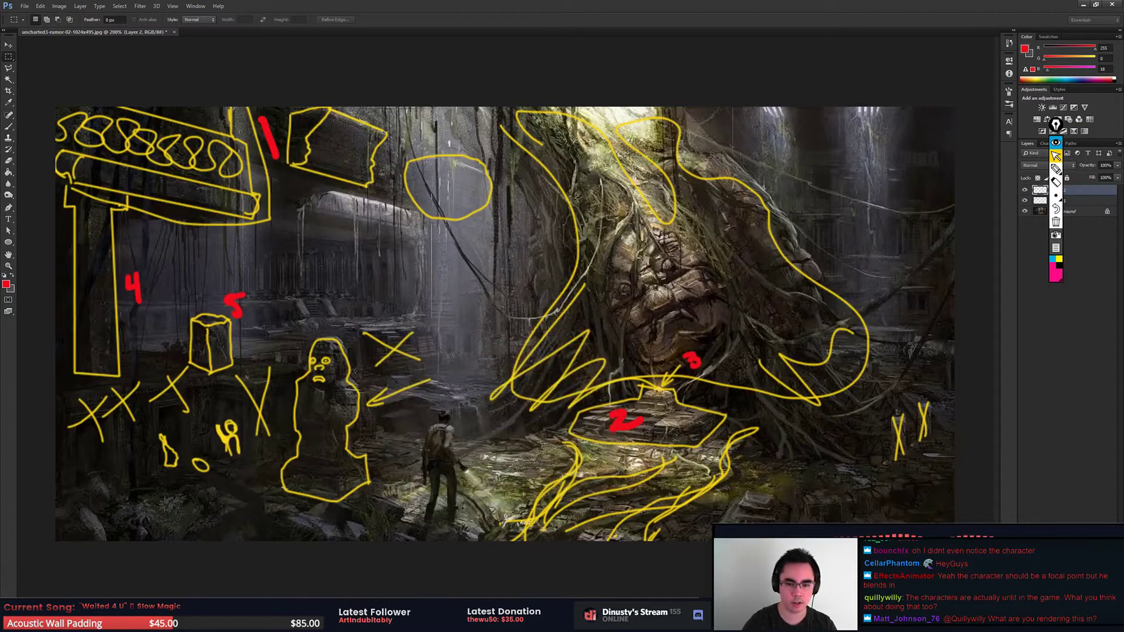
key("ctrl+v")
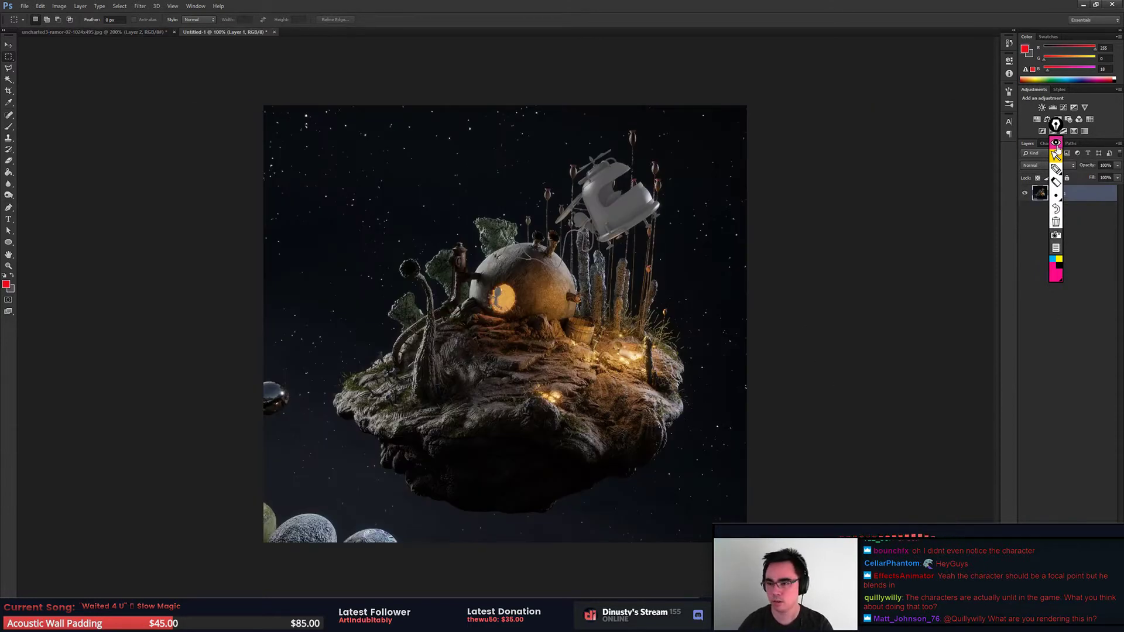
Step: Add a new empty Layer 2 beneath the floating-island Layer 1
left_click_drag(1058, 150, 972, 201)
left_click(1088, 212)
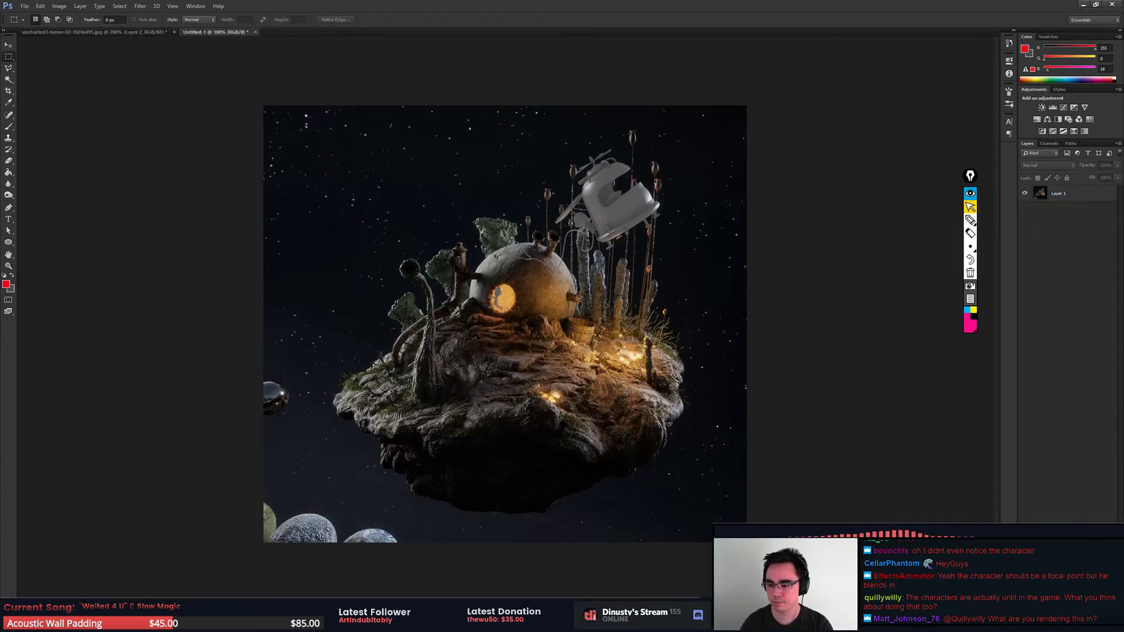
key("ctrl+shift+alt+n")
left_click_drag(1076, 194, 1072, 216)
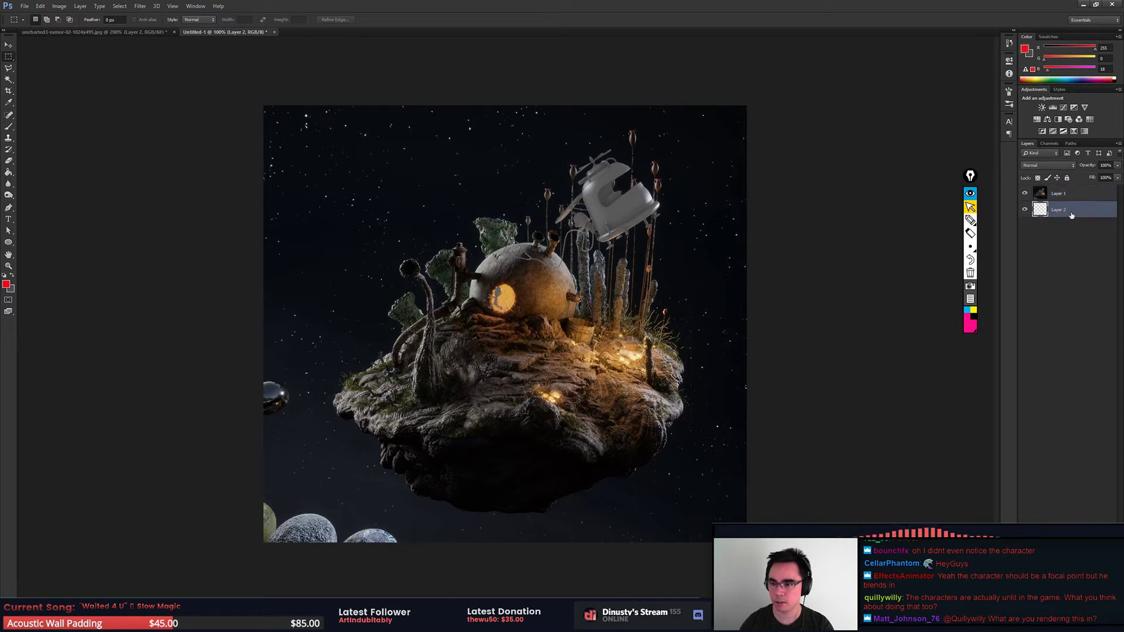
Step: Fill Layer 2 with solid red using the Paint Bucket
left_click(9, 172)
key("d")
key("x")
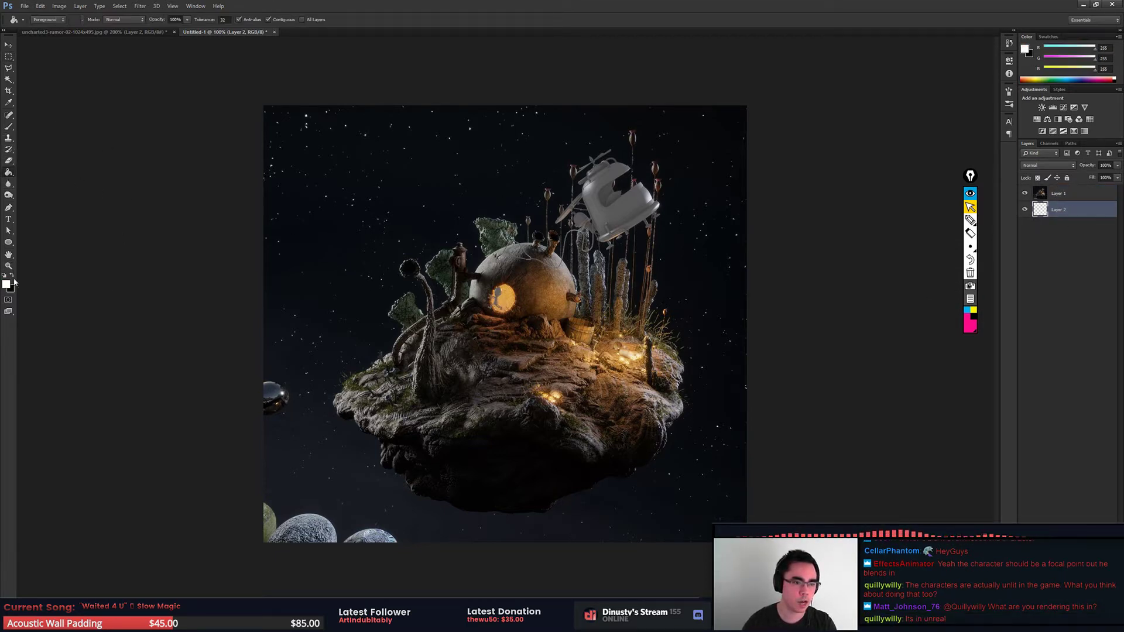
left_click(6, 285)
left_click(681, 419)
left_click(769, 413)
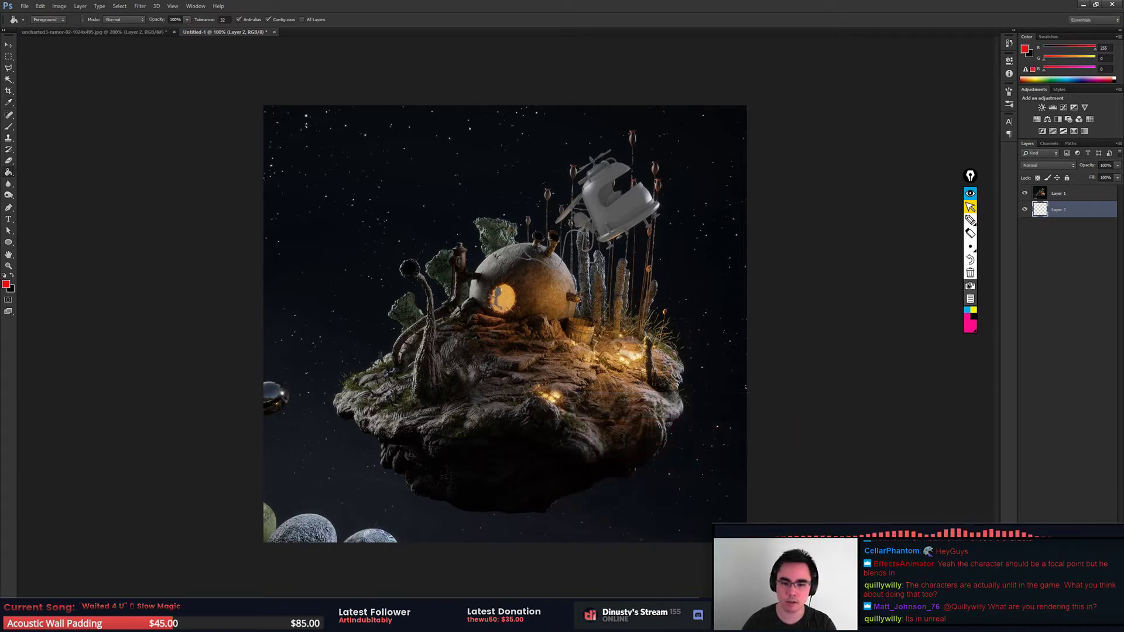
left_click(603, 279)
Step: Select Layer 1 and view its layer options without changing anything
key("m")
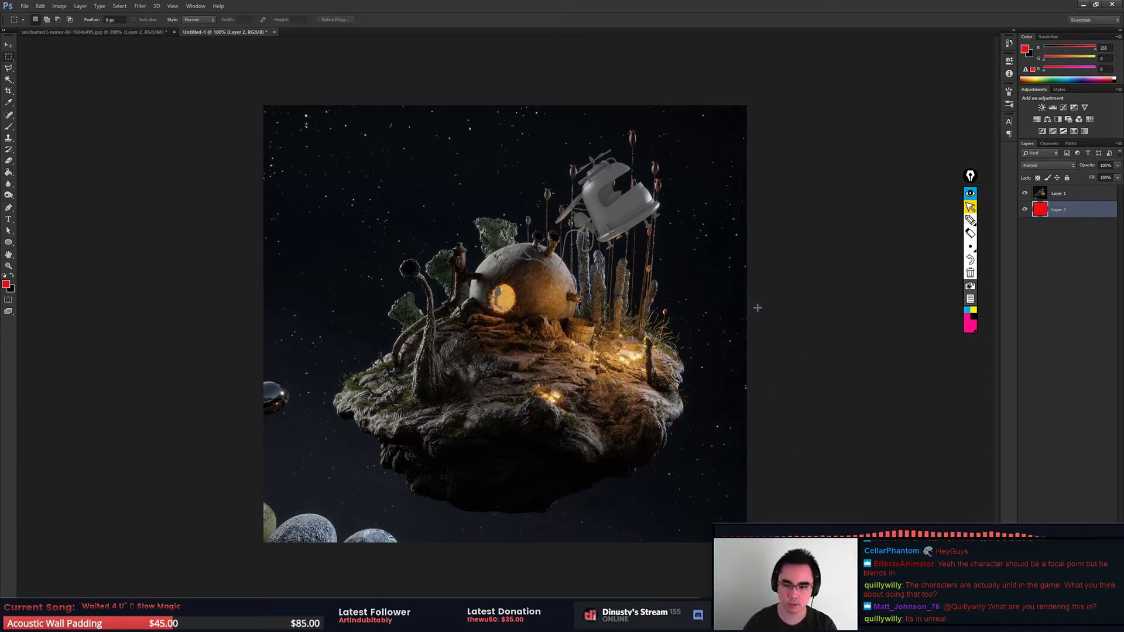
left_click(1078, 195)
right_click(1087, 195)
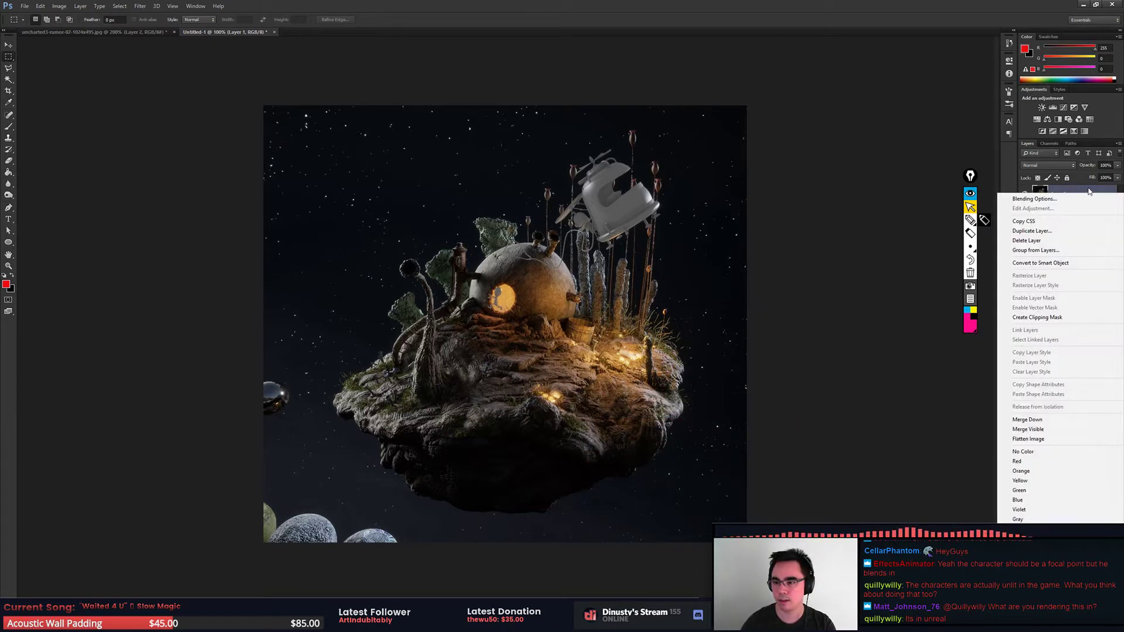
key("Escape")
right_click(1089, 194)
key("Escape")
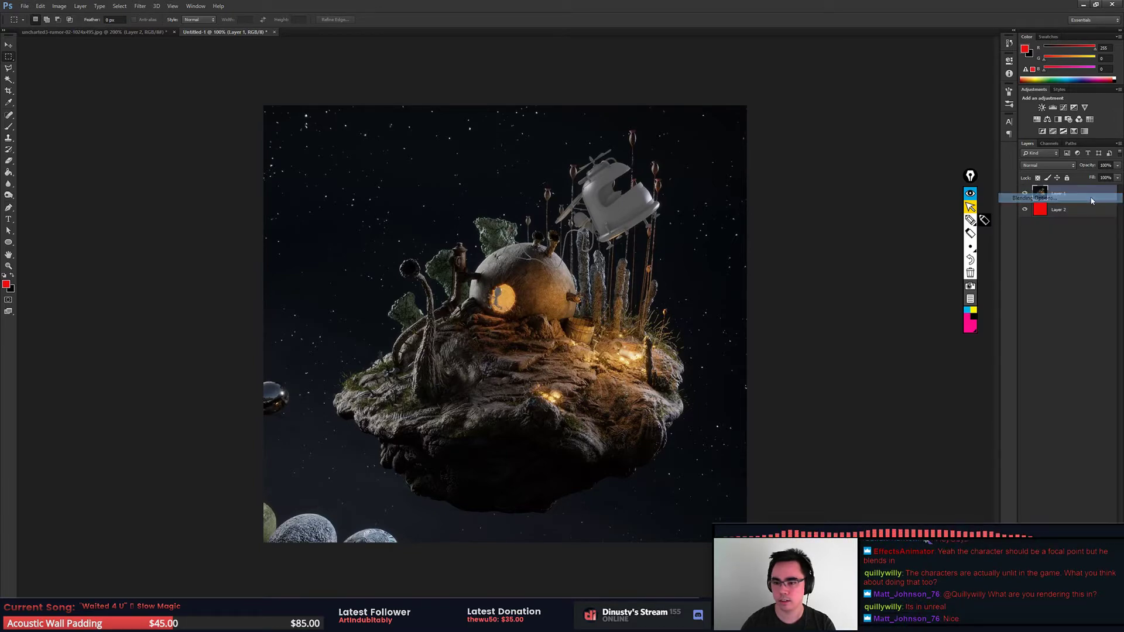
Step: Set Layer 1's Blend If This Layer black slider to about 6 so red shows through near-blacks
double_click(1076, 200)
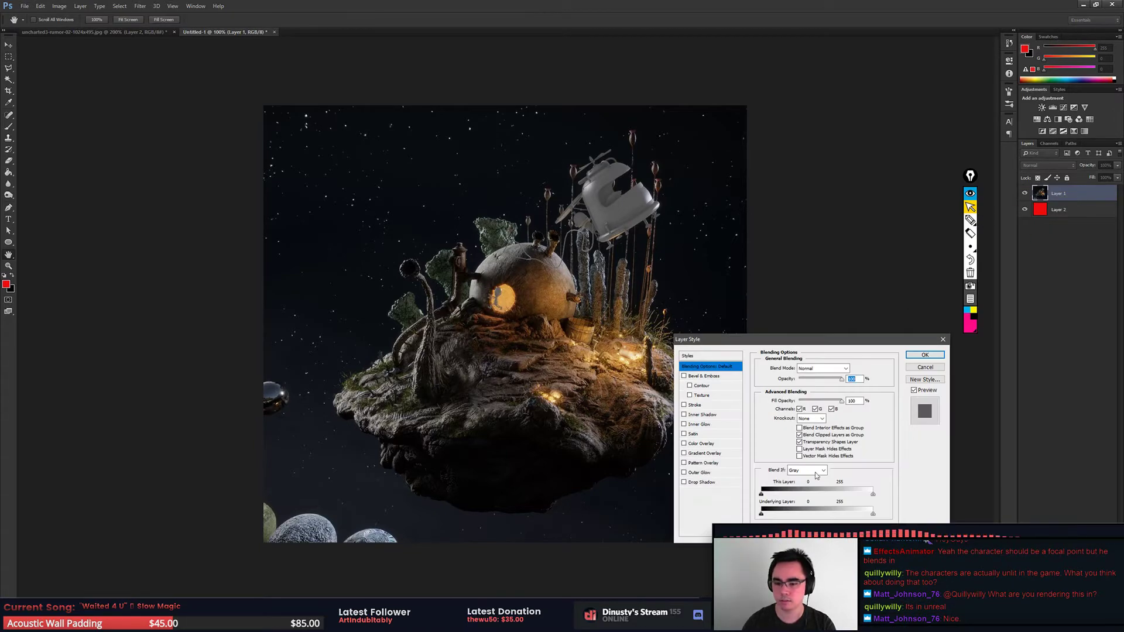
left_click_drag(761, 494, 759, 496)
left_click_drag(790, 344, 758, 155)
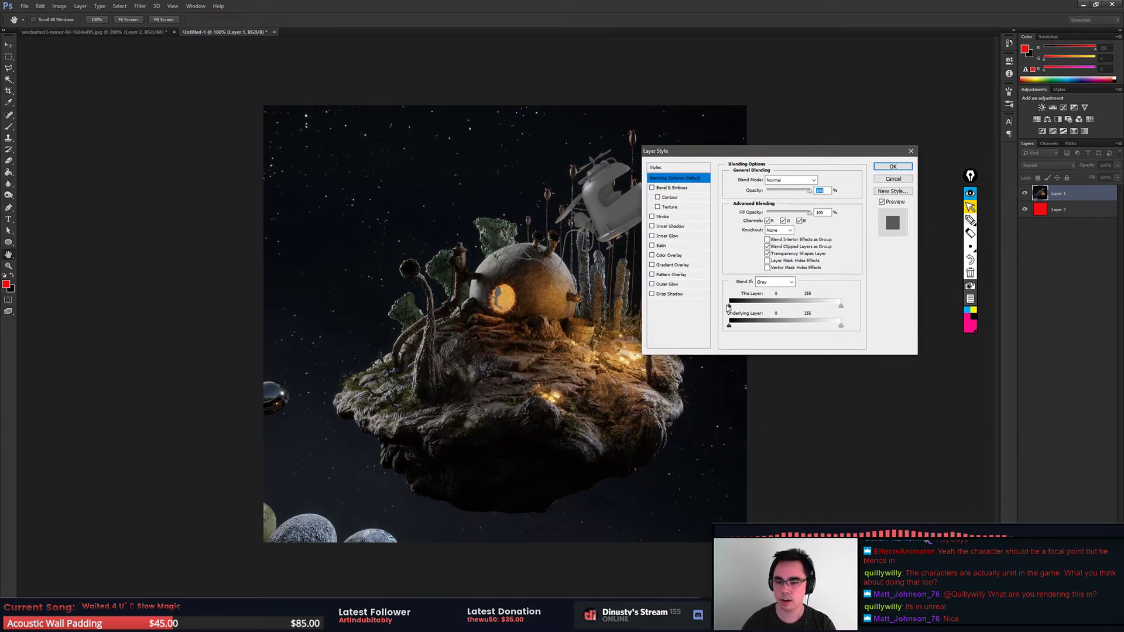
left_click_drag(730, 309, 731, 311)
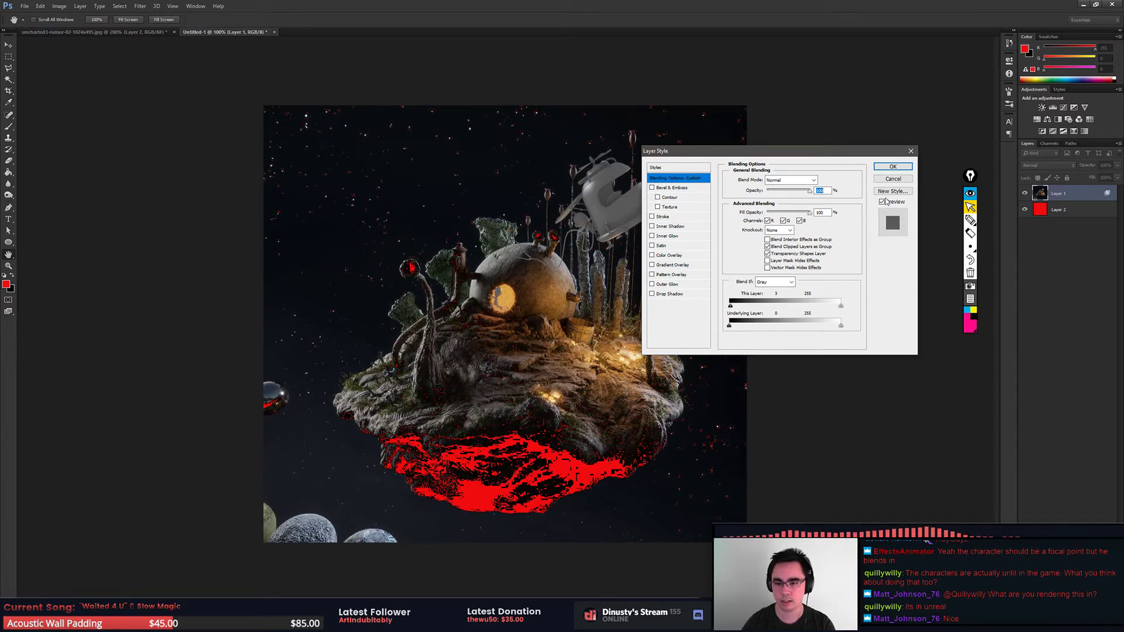
left_click(893, 167)
Step: Zoom in on the island's red-flagged underside and the dome house
key("m")
key("ctrl+plus")
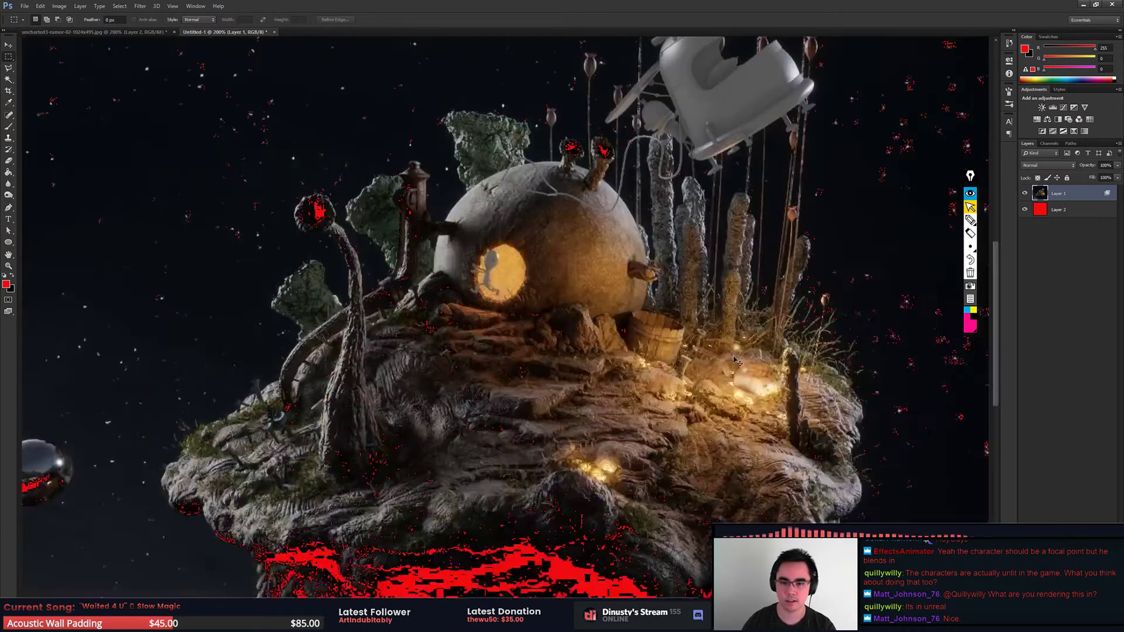
scroll(737, 361, "down", 5)
key("ctrl+plus")
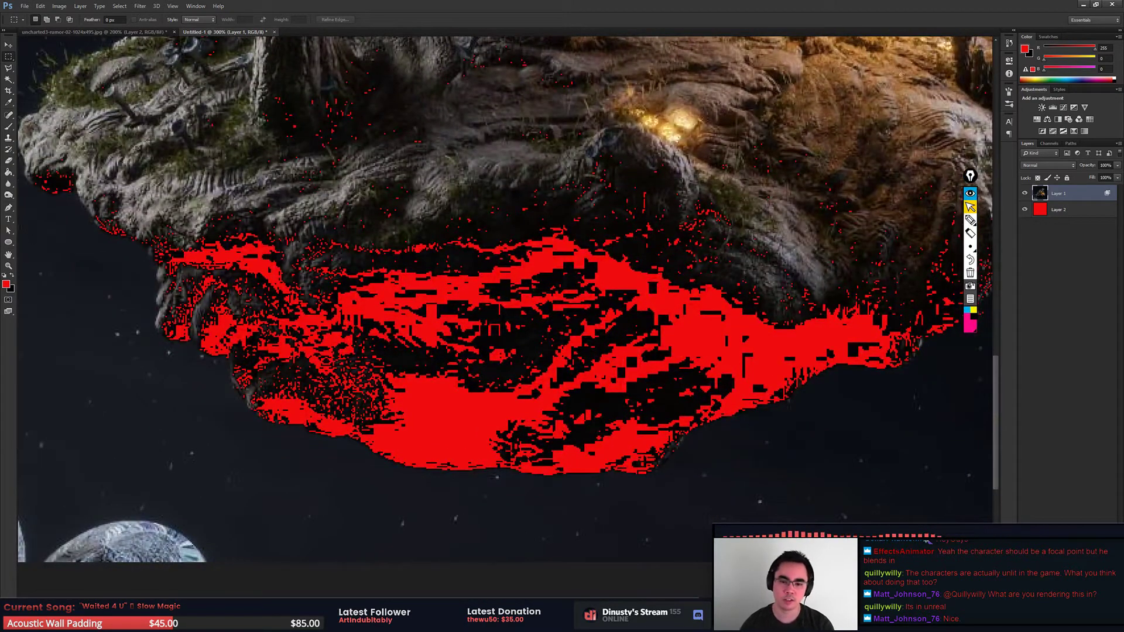
key("ctrl+minus")
key("ctrl+0")
key("ctrl+plus")
key("ctrl+plus")
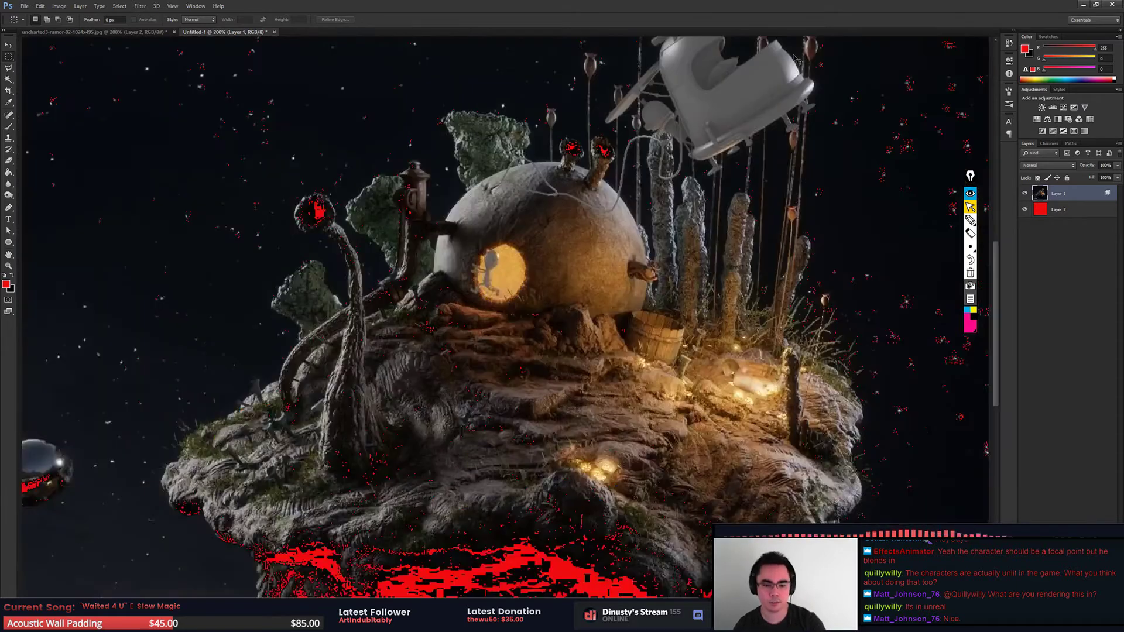
scroll(627, 396, "down", 4)
scroll(626, 396, "down", 2)
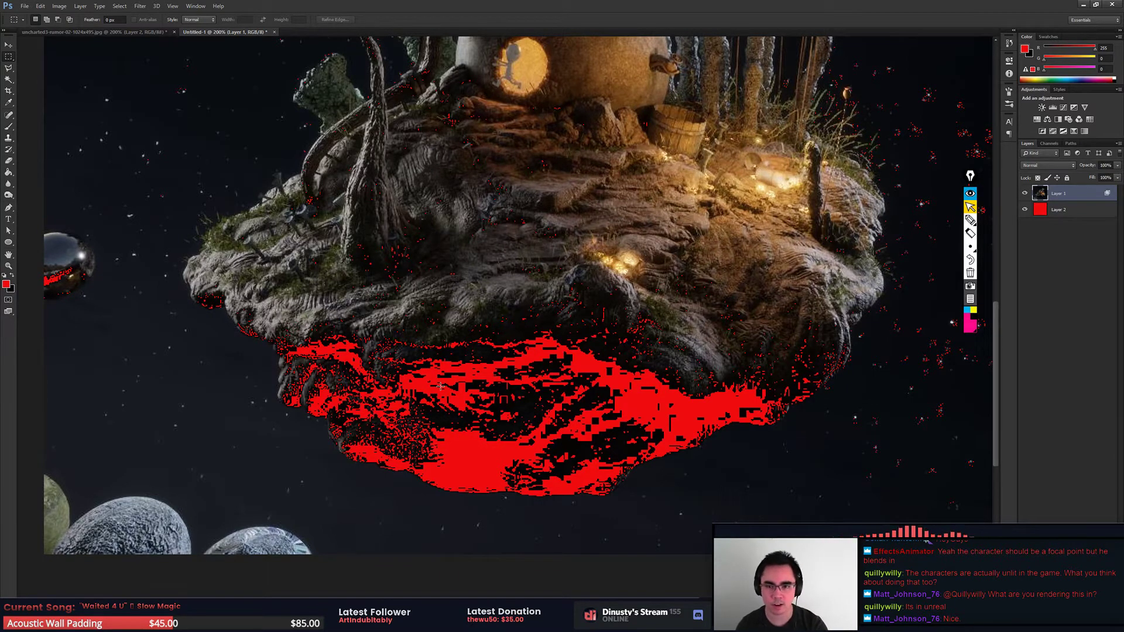
Step: Pan across the red underside at 200%, then zoom to 300%
left_click_drag(624, 323, 668, 386)
key("ctrl+minus")
key("ctrl+minus")
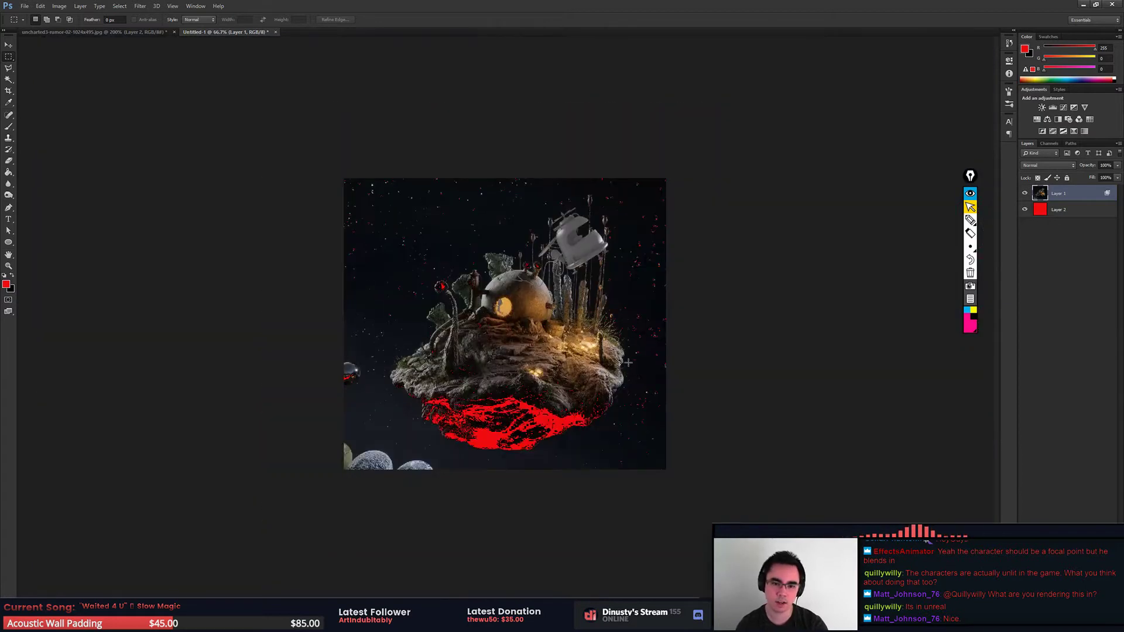
key("ctrl+plus")
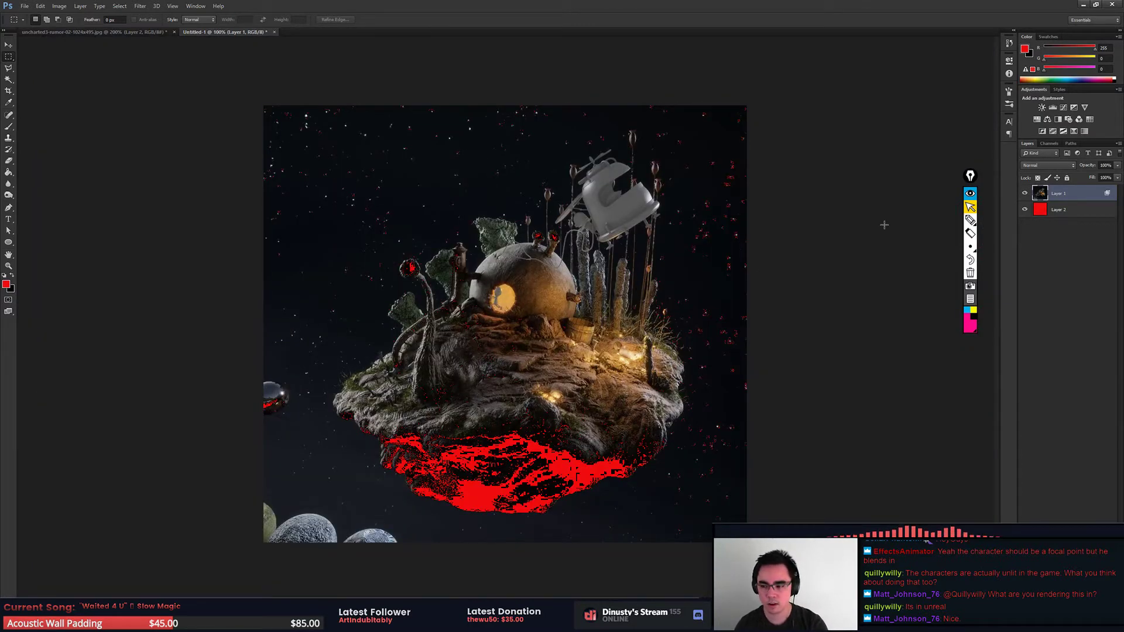
key("ctrl+plus")
left_click_drag(671, 306, 670, 375)
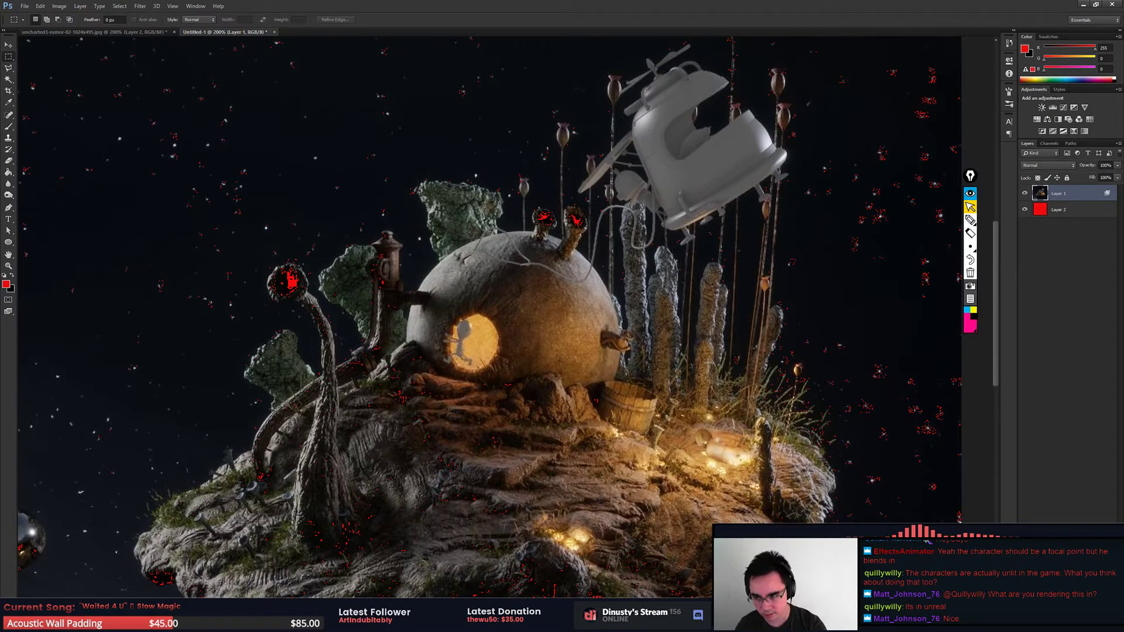
left_click_drag(464, 434, 475, 365)
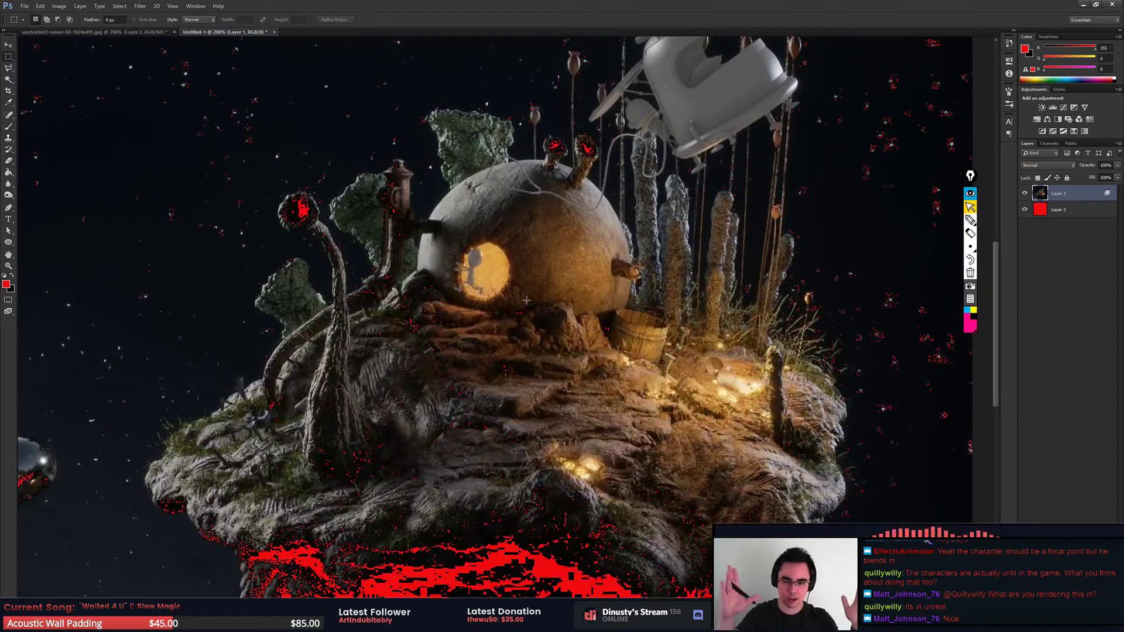
left_click_drag(420, 485, 437, 336)
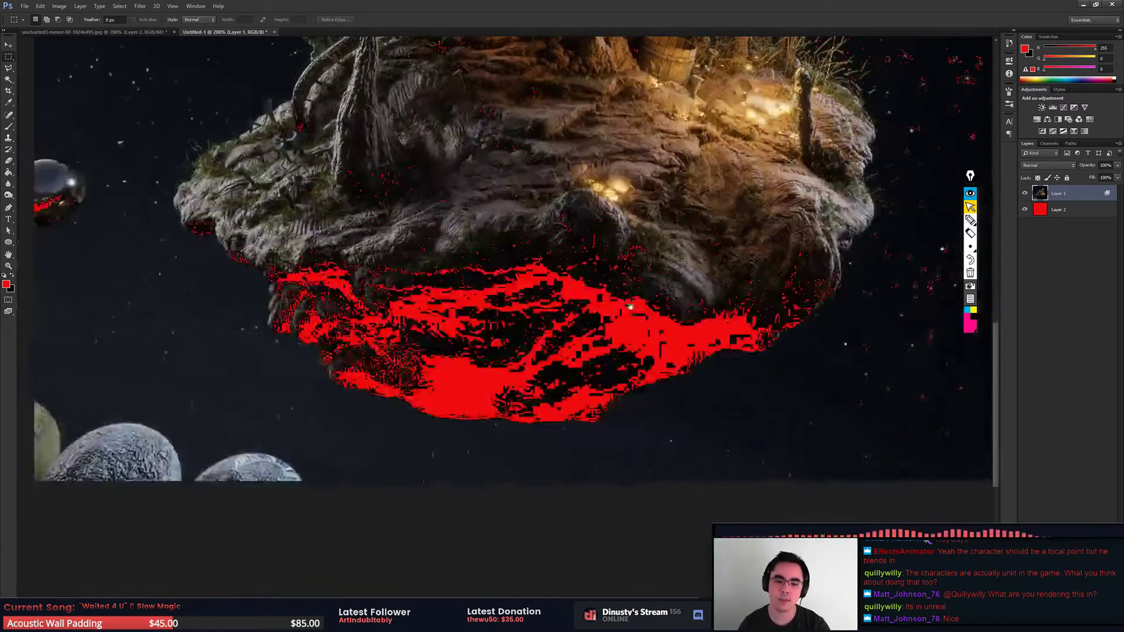
left_click_drag(455, 471, 769, 163)
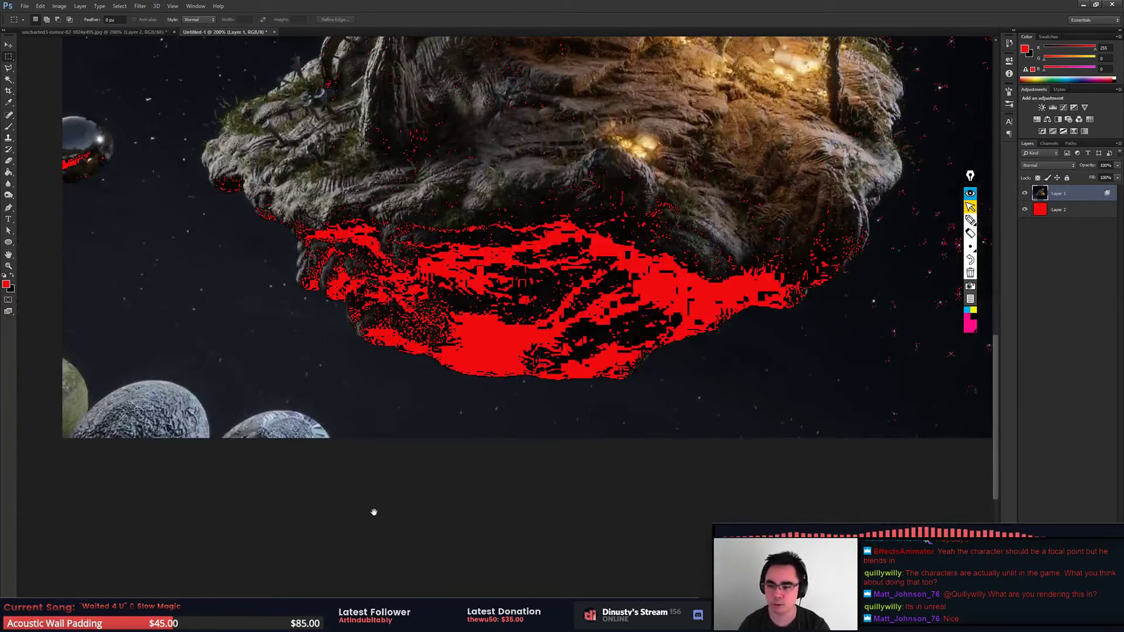
left_click_drag(551, 403, 549, 433)
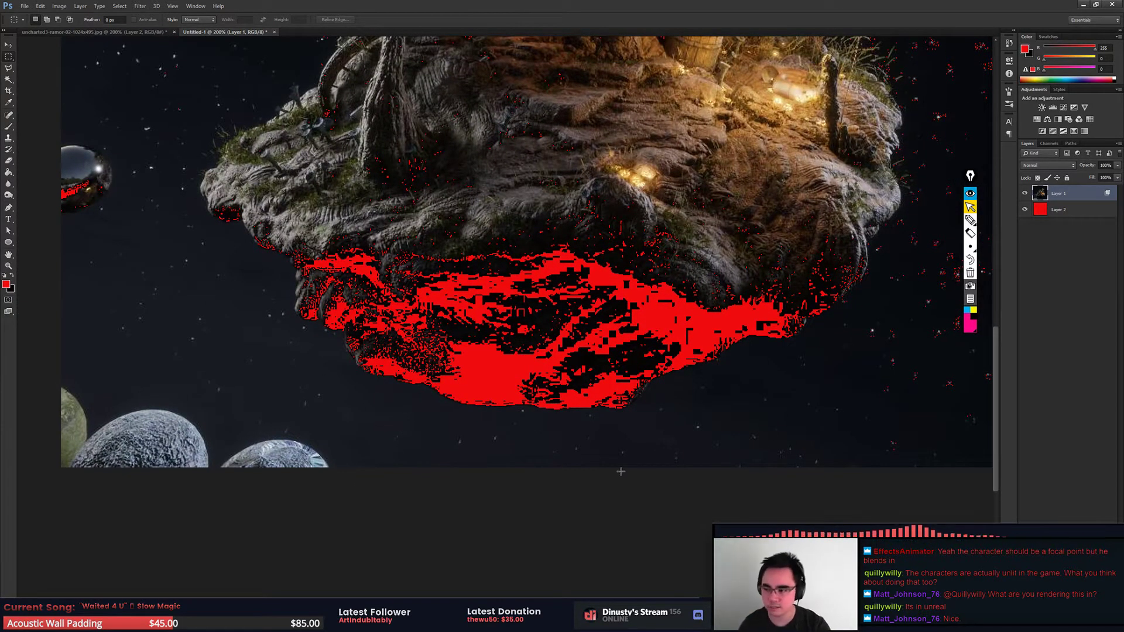
key("ctrl+plus")
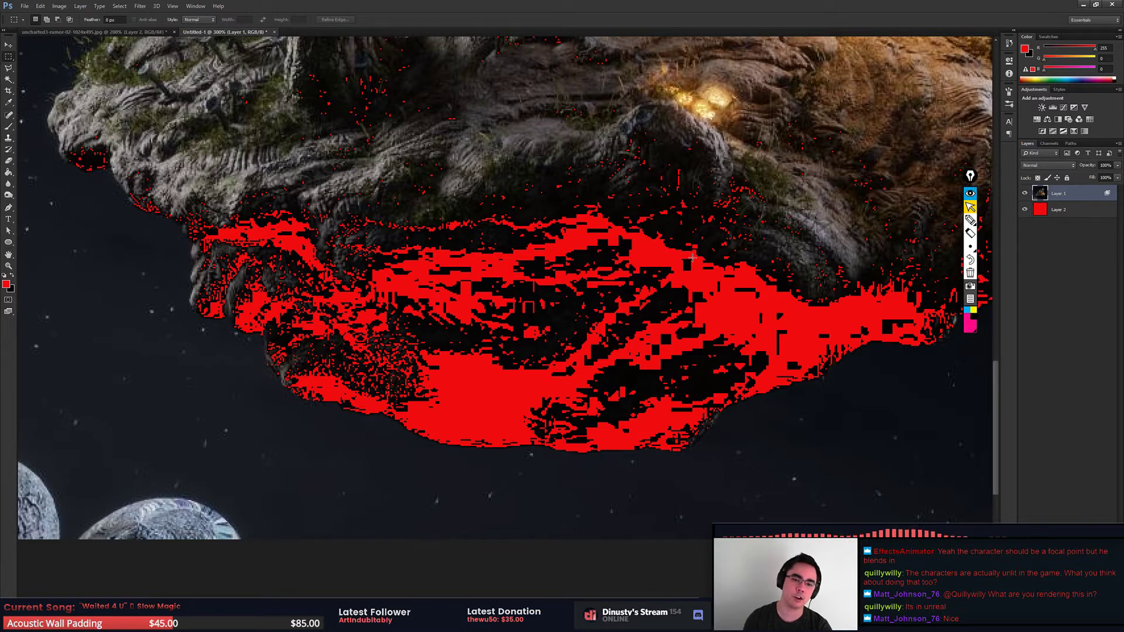
Step: Zoom out and scan the starfield for scattered red specks
key("ctrl+minus")
key("ctrl+minus")
key("ctrl+minus")
key("ctrl+plus")
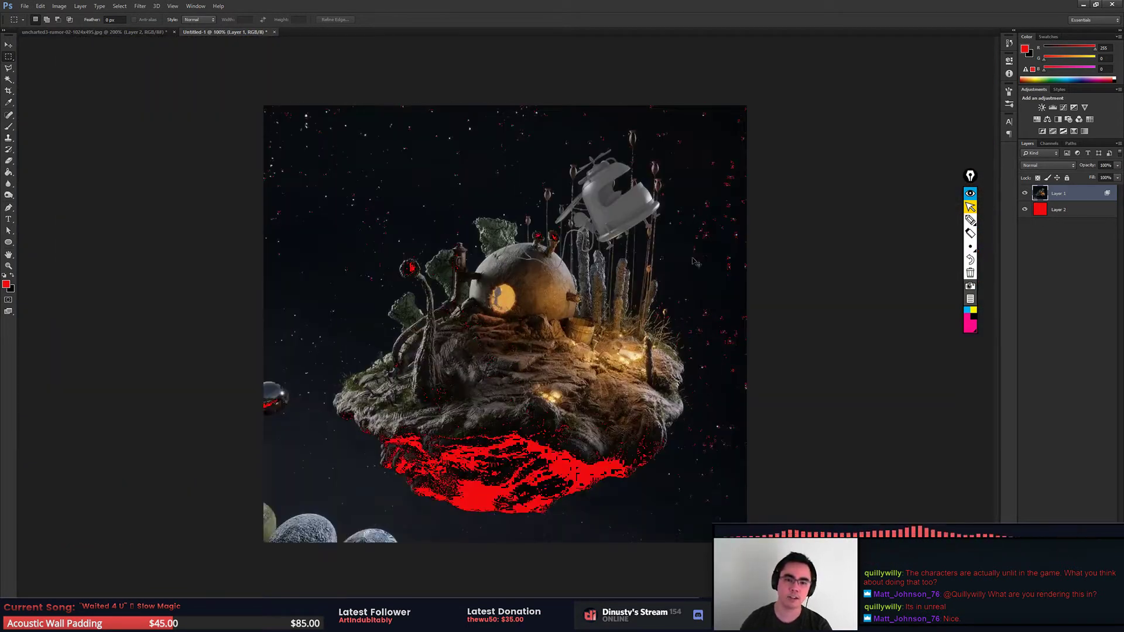
scroll(477, 261, "up", 1)
scroll(351, 205, "up", 1)
scroll(275, 229, "up", 1)
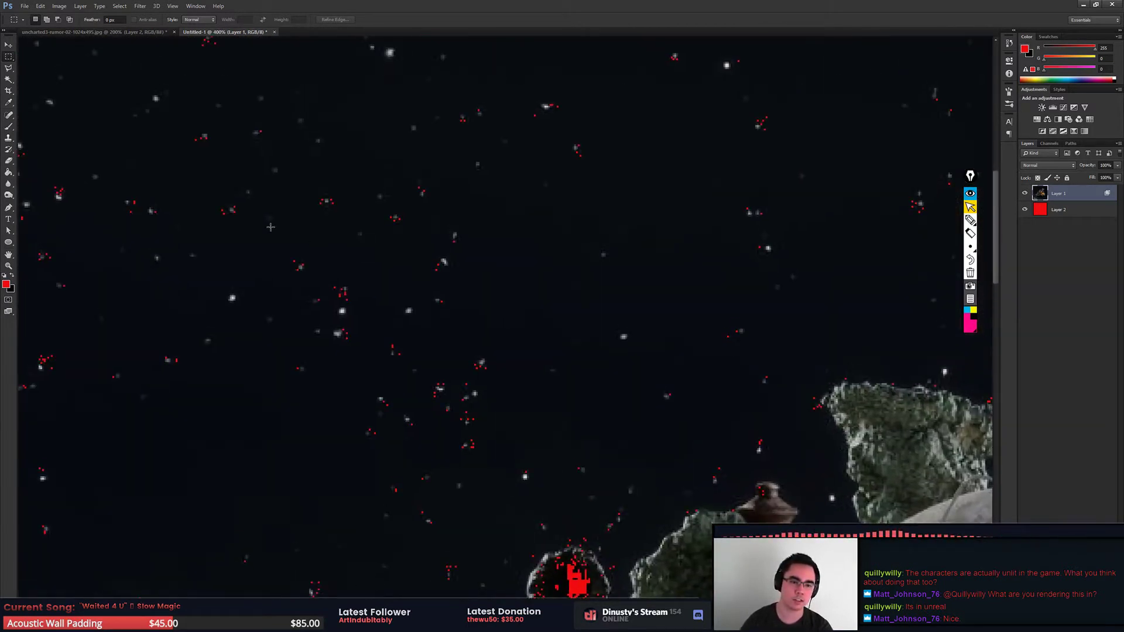
left_click_drag(271, 227, 654, 440)
scroll(654, 441, "down", 3)
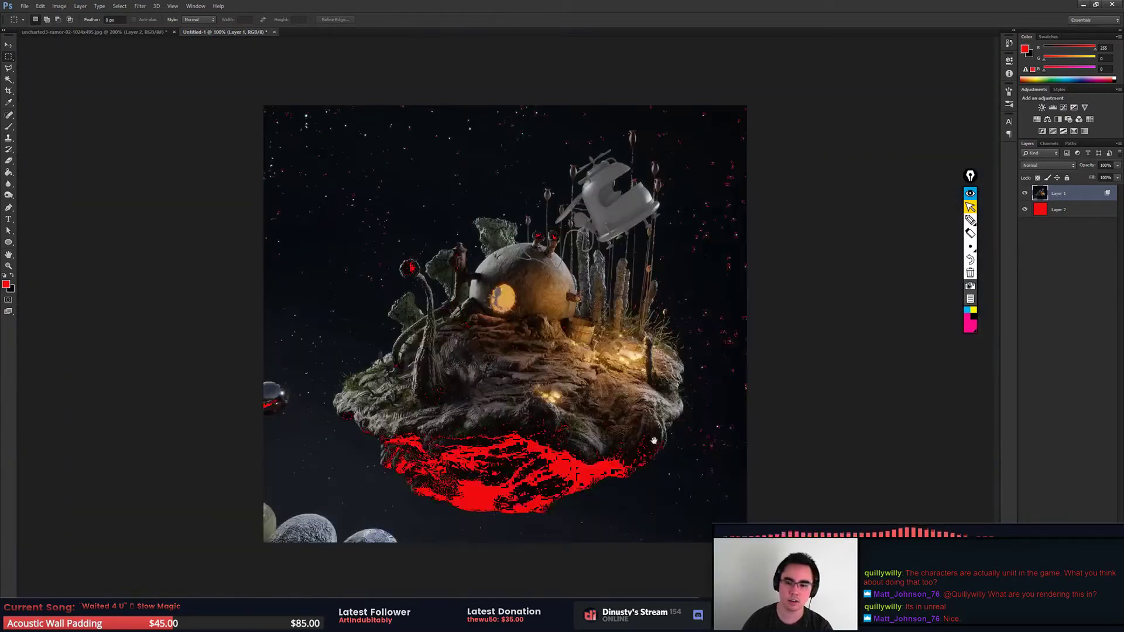
scroll(654, 441, "up", 1)
left_click_drag(603, 527, 604, 270)
scroll(598, 272, "up", 1)
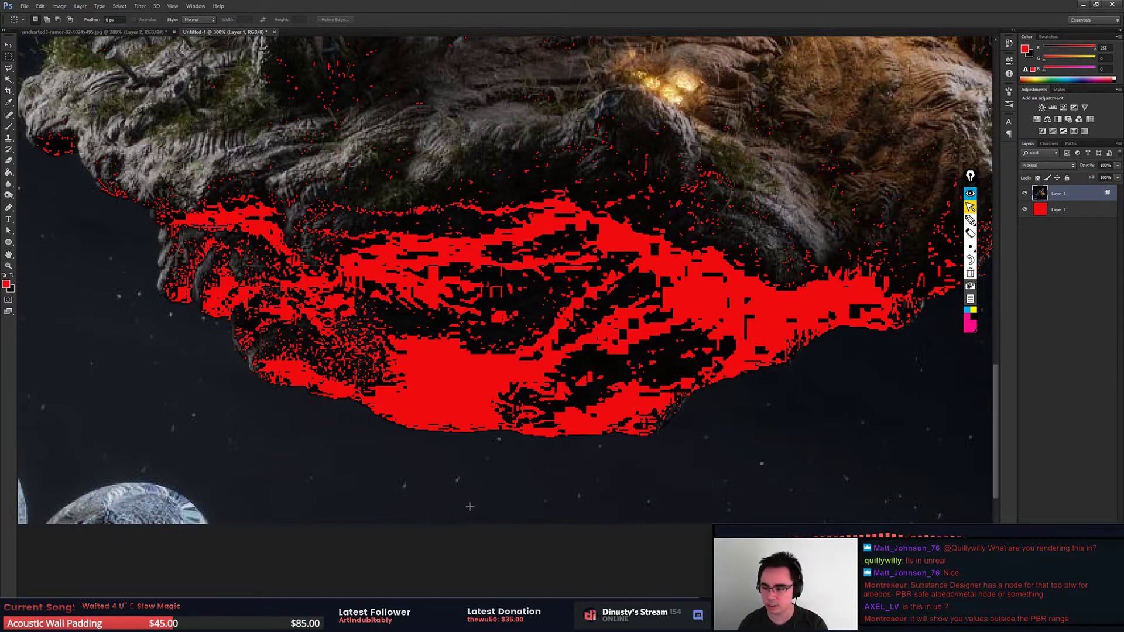
Step: Refit the image, then zoom to 200% and scroll down the island
key("ctrl+minus")
key("ctrl+minus")
key("ctrl+minus")
key("ctrl+plus")
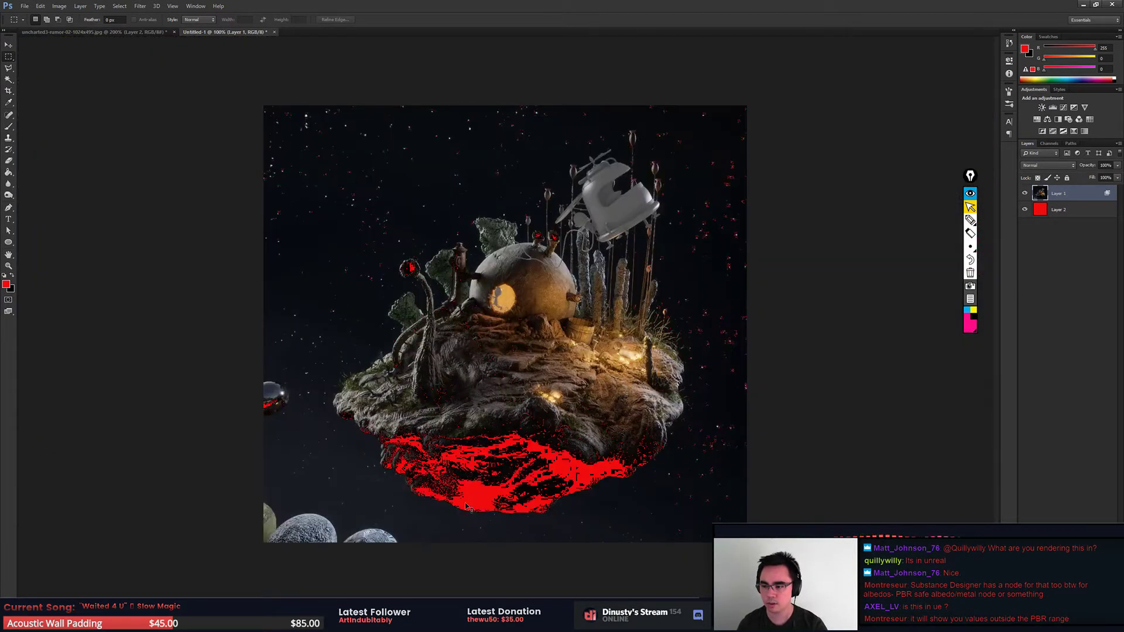
key("ctrl+plus")
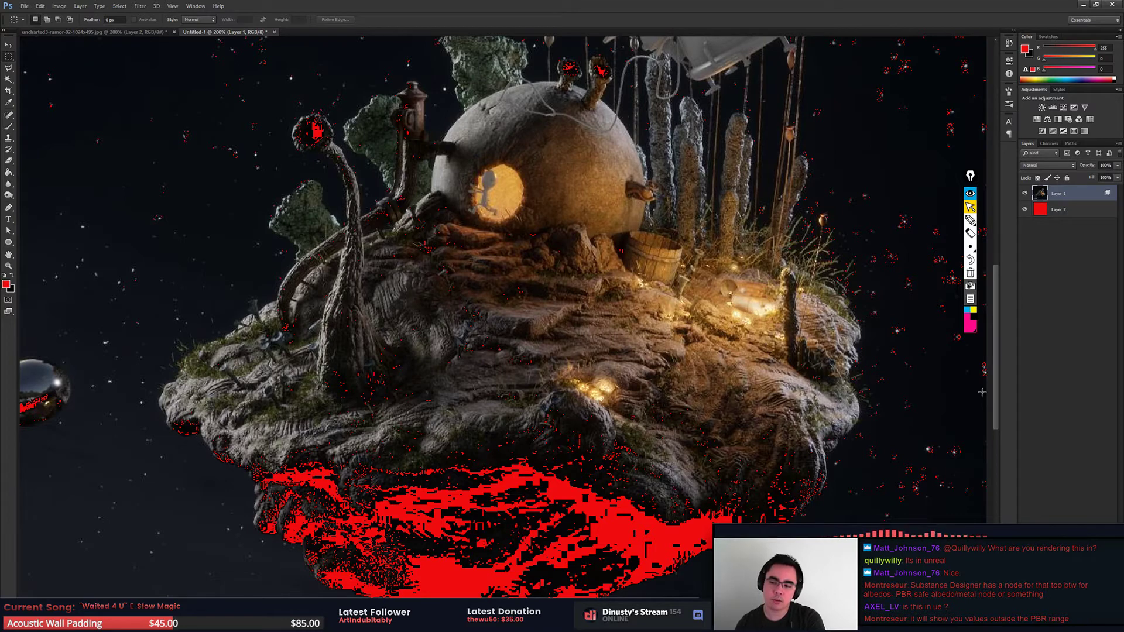
scroll(761, 375, "down", 1)
scroll(703, 363, "down", 1)
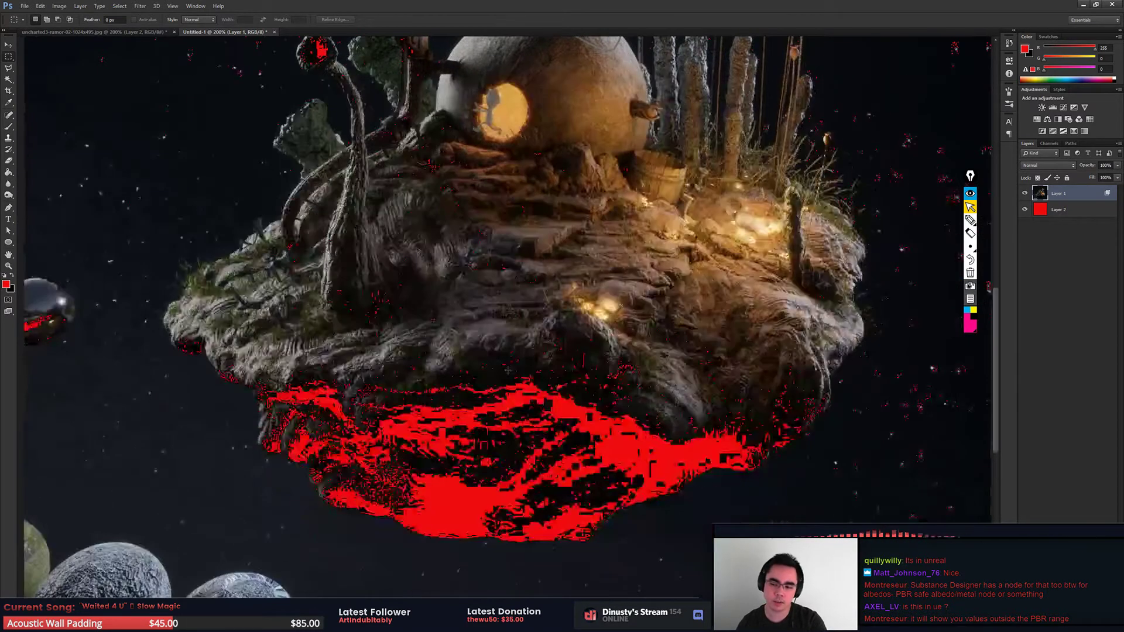
scroll(644, 354, "down", 1)
scroll(622, 350, "down", 1)
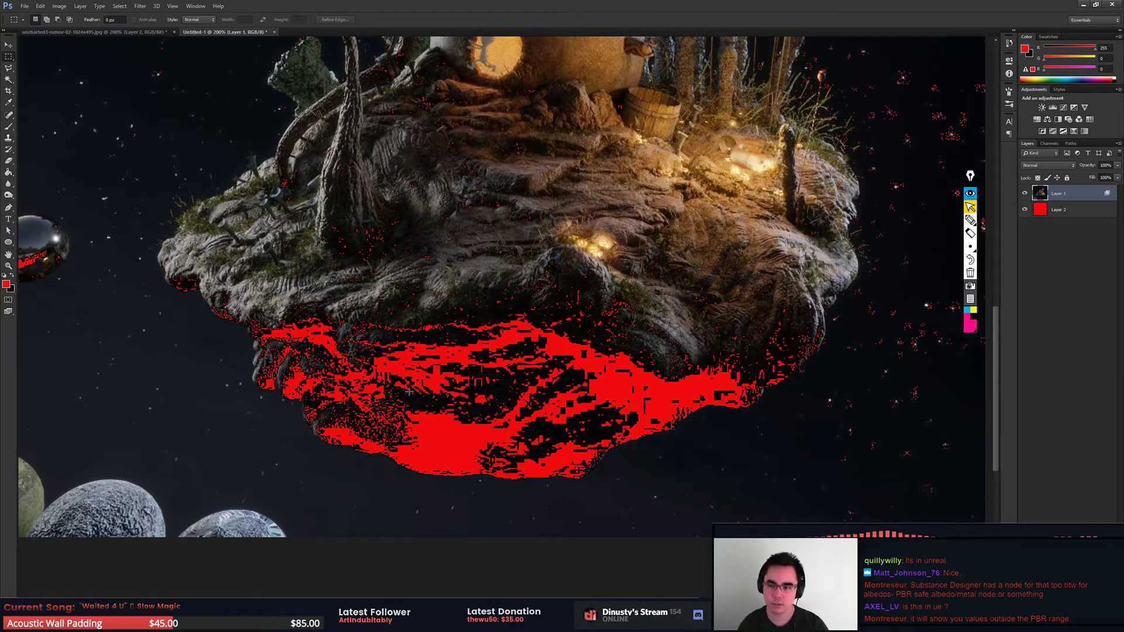
Step: Set Blend If This Layer black slider to 0 and white slider to 233
double_click(1106, 197)
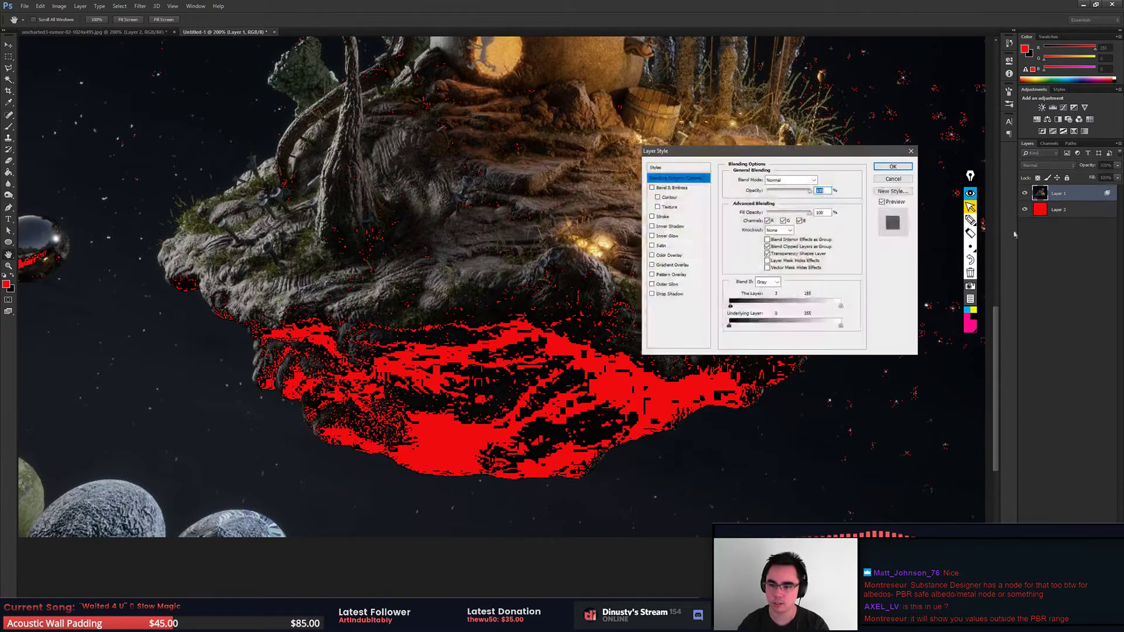
left_click_drag(738, 308, 729, 307)
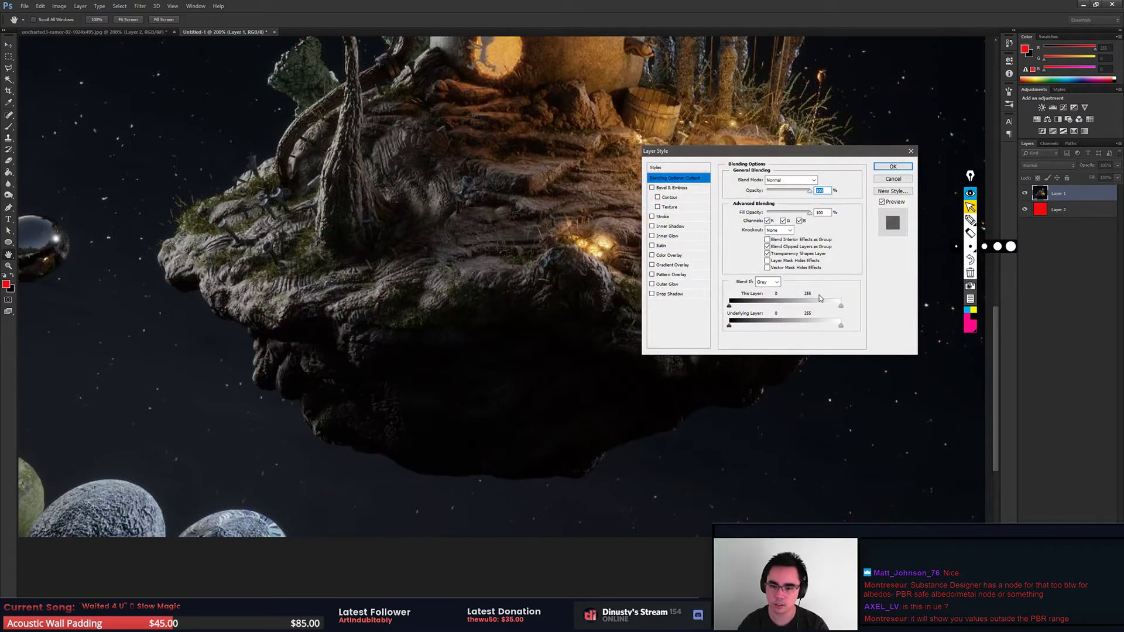
left_click_drag(842, 310, 741, 368)
key("Return")
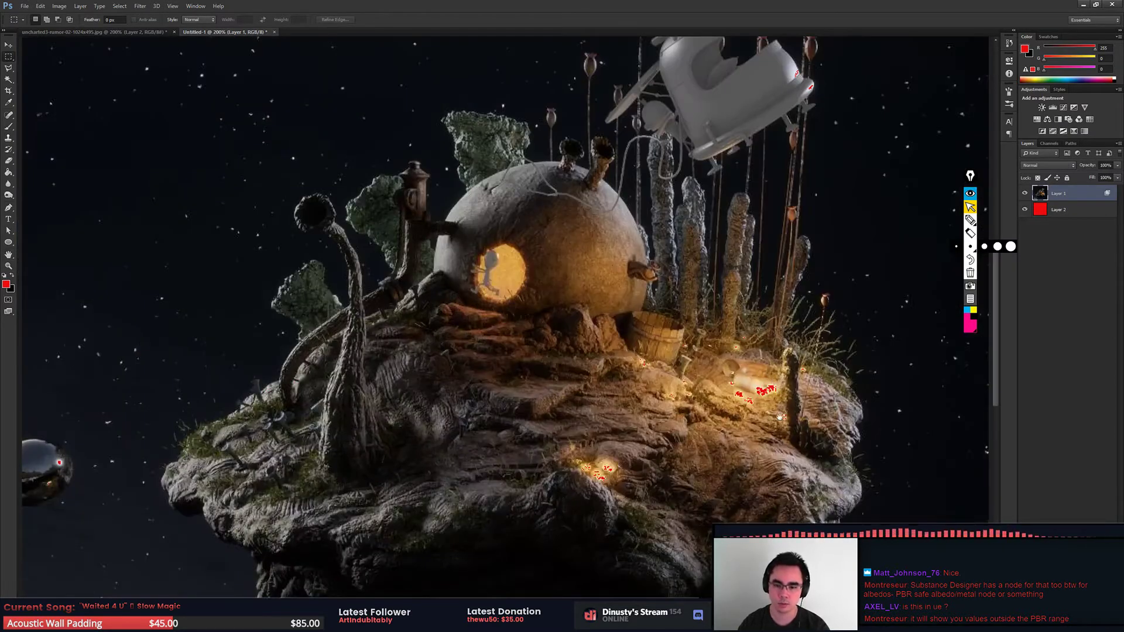
Step: Zoom around the lamp-lit ground and chrome sphere to inspect the red-flagged highlights
scroll(780, 417, "up", 1)
scroll(780, 417, "up", 1)
scroll(780, 417, "up", 1)
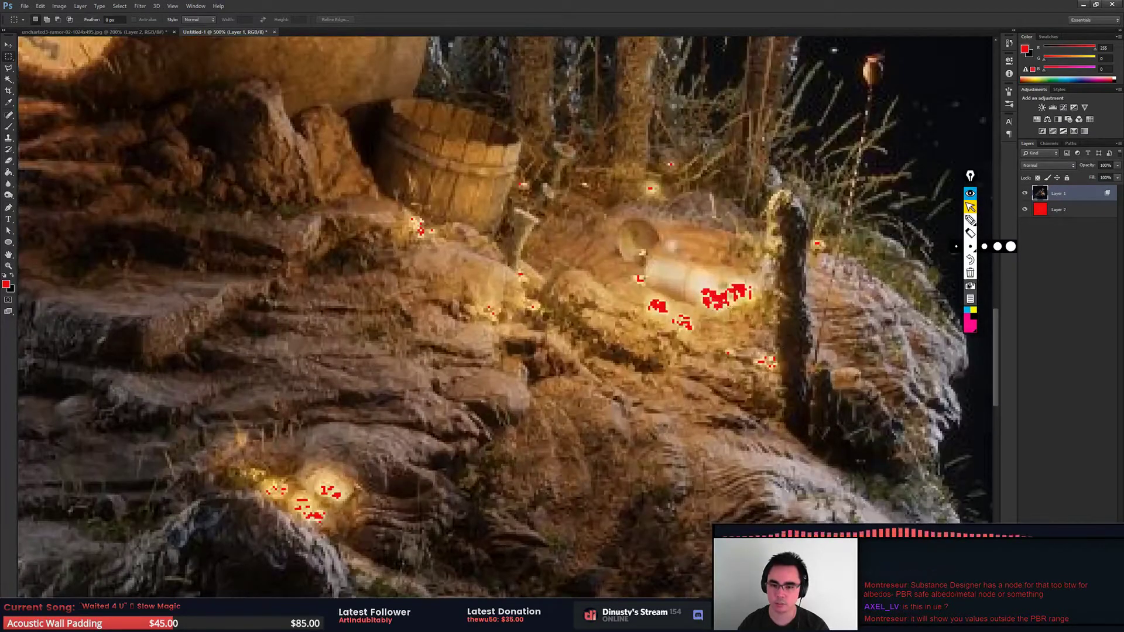
scroll(731, 309, "down", 2)
scroll(668, 291, "up", 4)
scroll(677, 299, "down", 2)
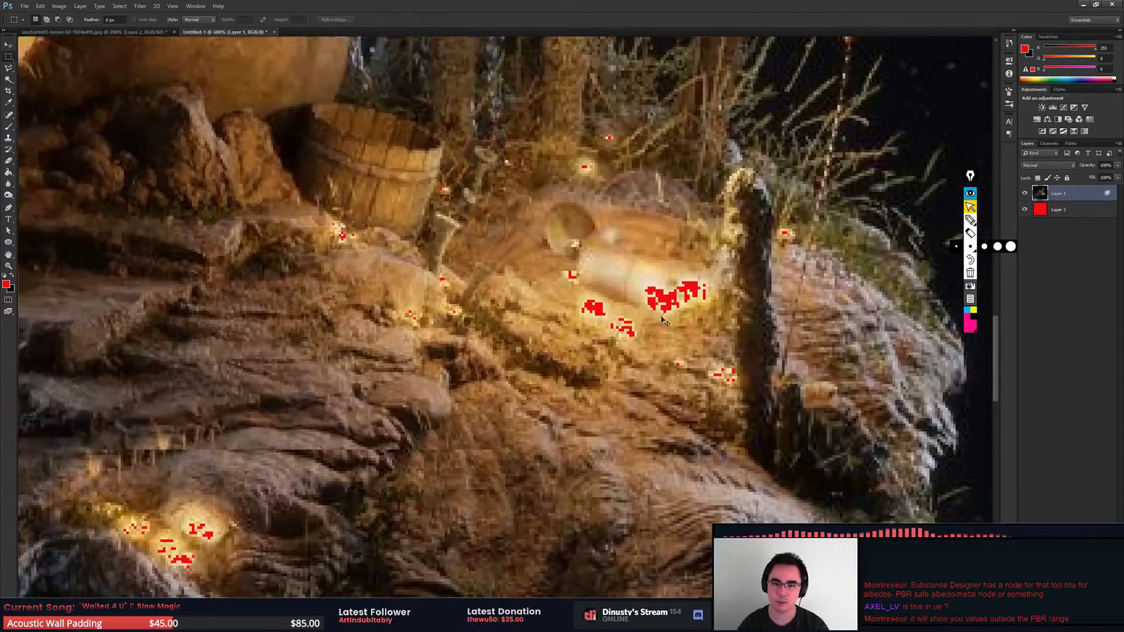
scroll(644, 305, "down", 2)
scroll(732, 287, "down", 1)
scroll(861, 349, "down", 1)
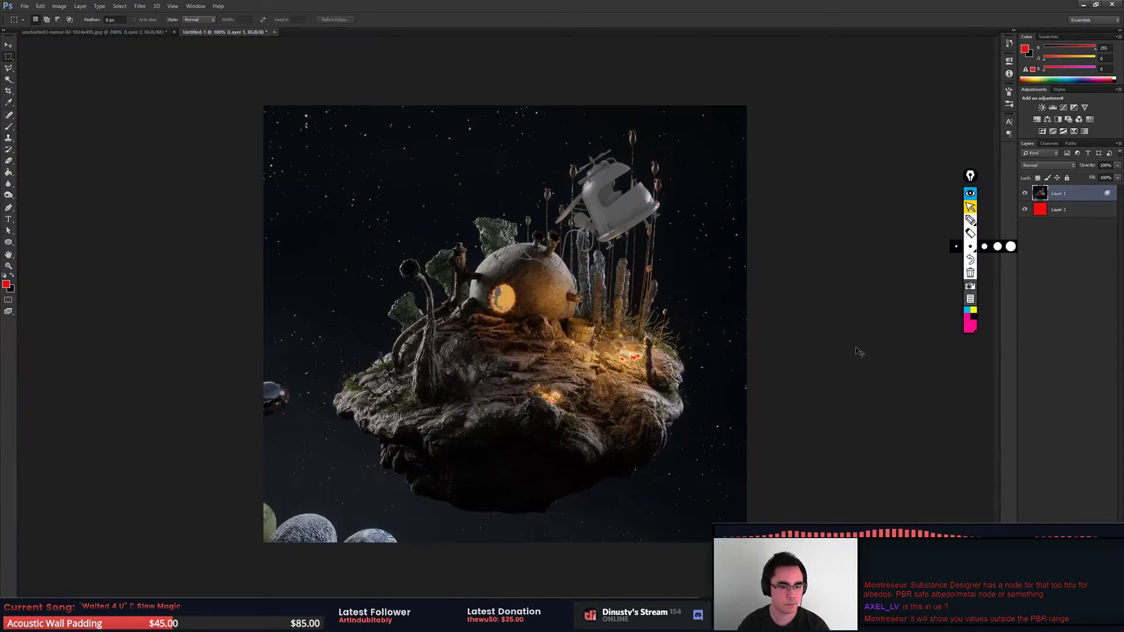
scroll(761, 264, "up", 1)
scroll(759, 250, "up", 2)
scroll(759, 250, "up", 1)
scroll(758, 250, "up", 1)
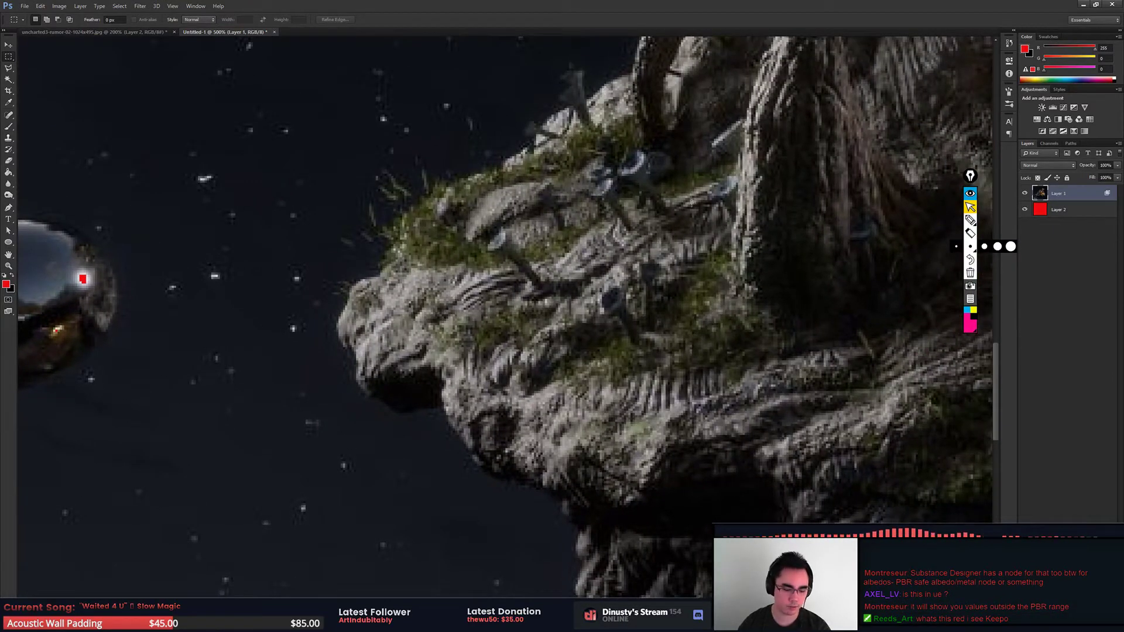
Step: Try Burn and Dodge test strokes on the island rock, undoing both
key("o")
left_click(491, 310)
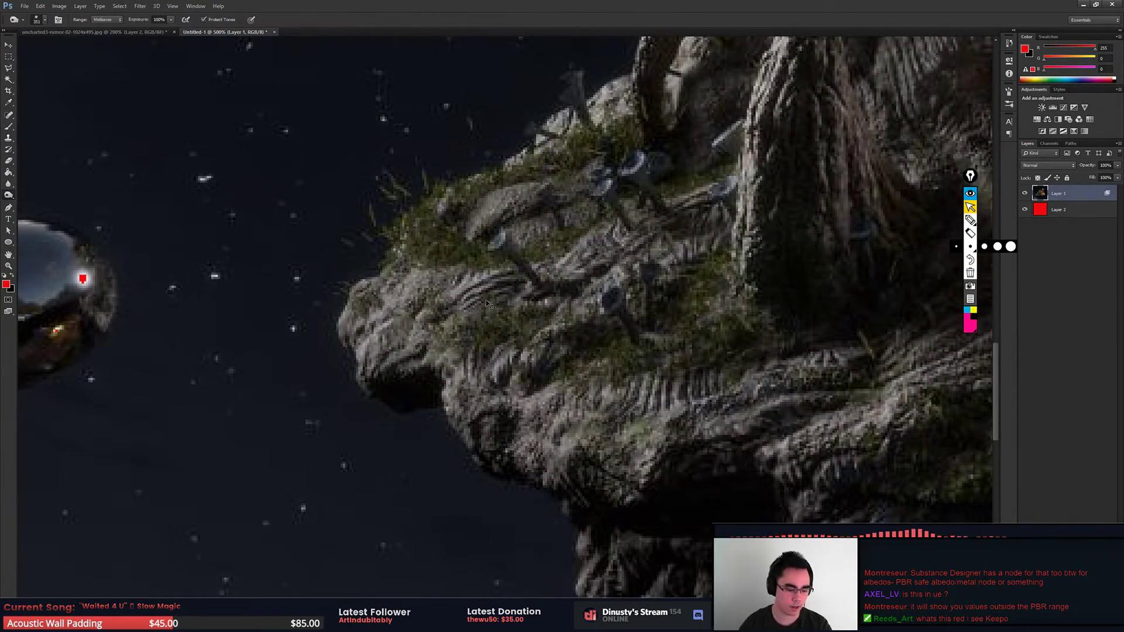
key("ctrl+z")
key("u")
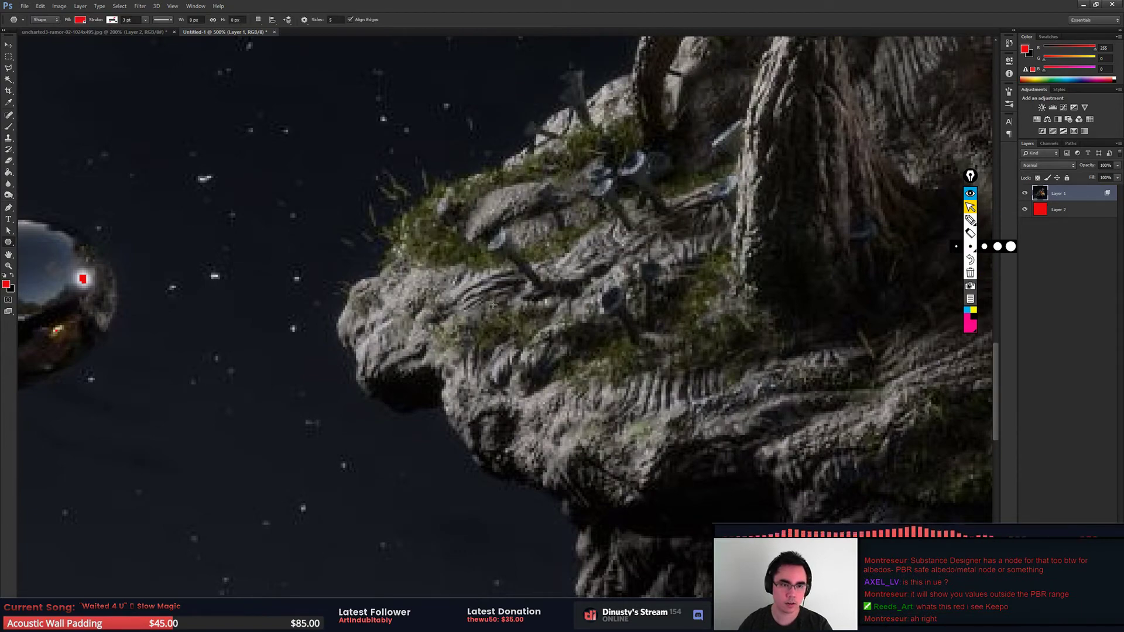
key("shift+o")
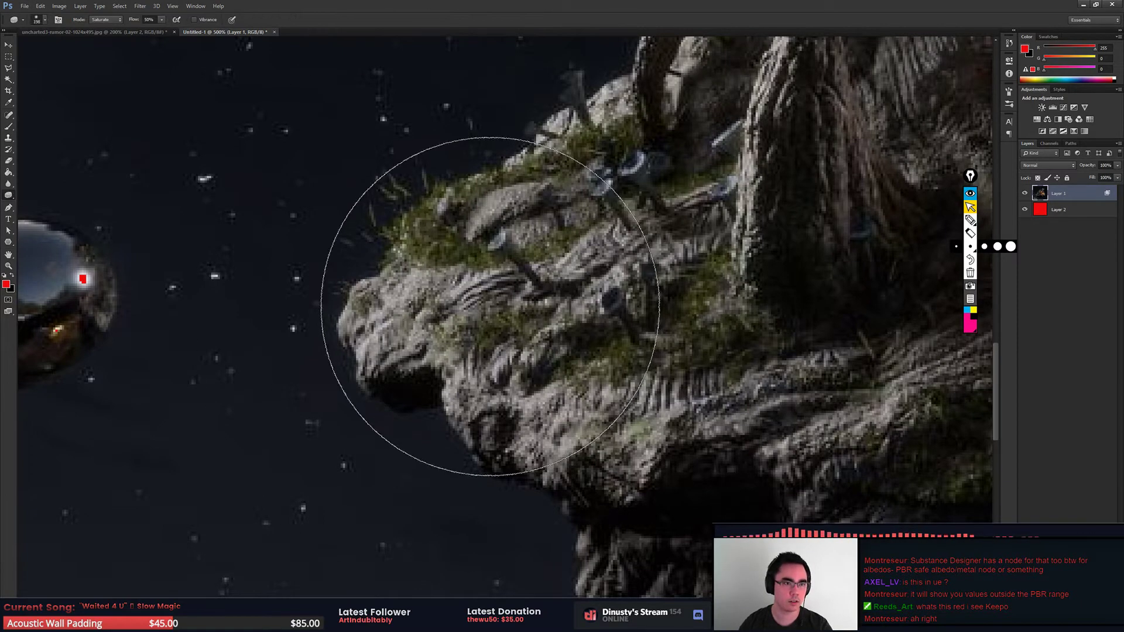
key("shift+o")
left_click(434, 327)
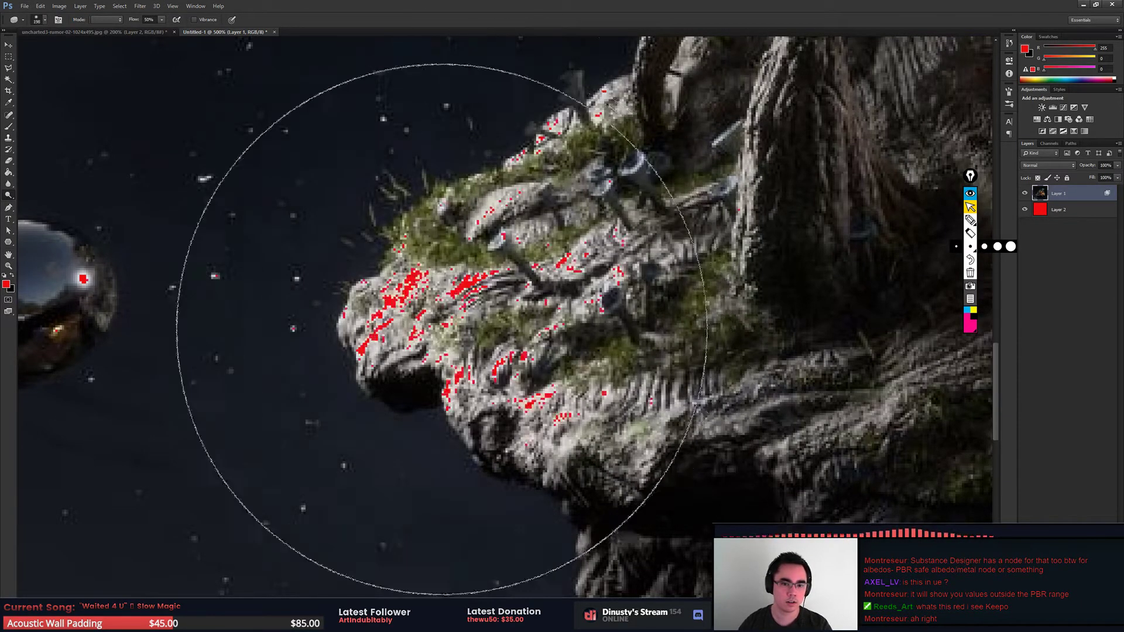
key("ctrl+z")
Step: Dodge the grassy rock tip, undoing an oversized patch near the glowing log
left_click_drag(492, 313, 583, 357)
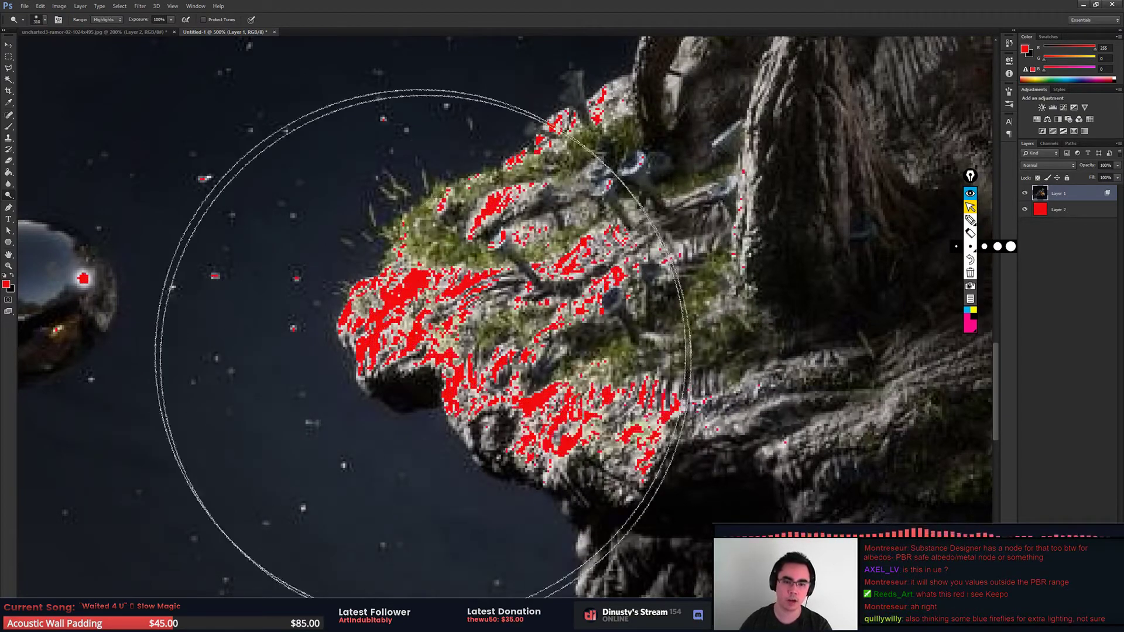
left_click_drag(582, 357, 726, 375)
key("ctrl+minus")
key("ctrl+minus")
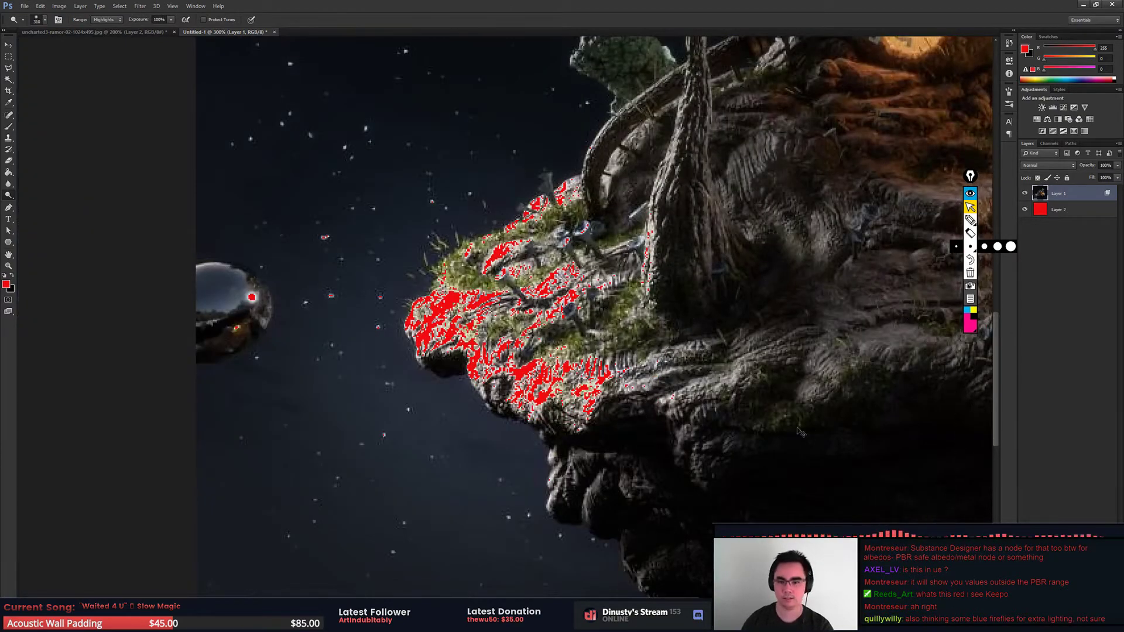
left_click_drag(796, 421, 545, 375)
scroll(691, 306, "up", 2)
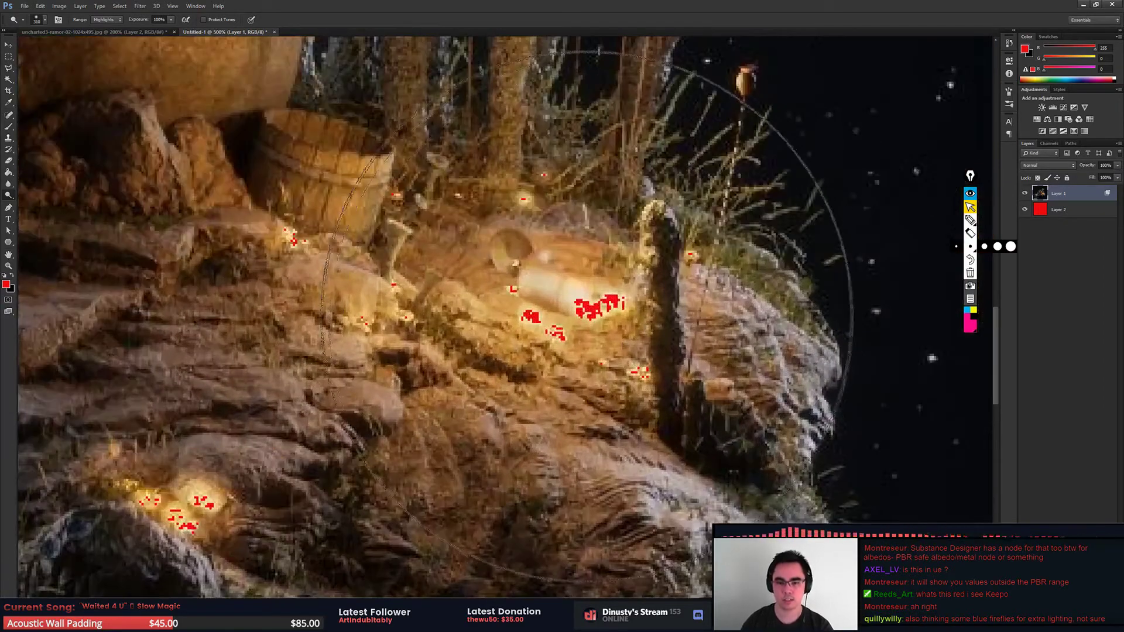
left_click_drag(644, 328, 648, 331)
key("ctrl+z")
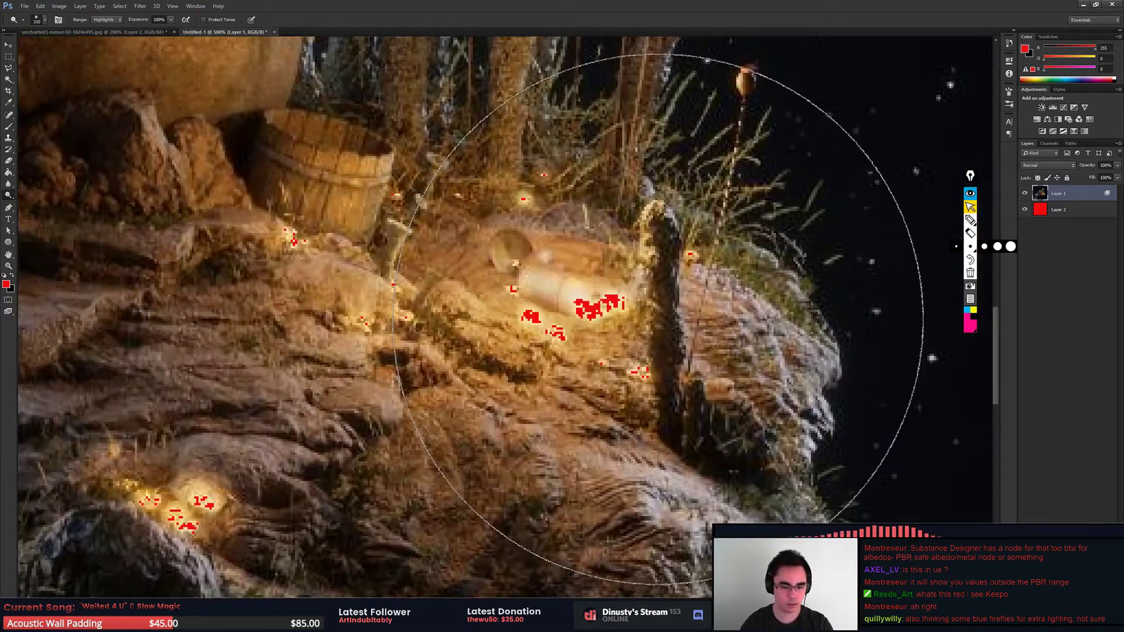
Step: Set the Dodge brush to size 70 with Protect Tones and Highlights range
key("alt+shift+m")
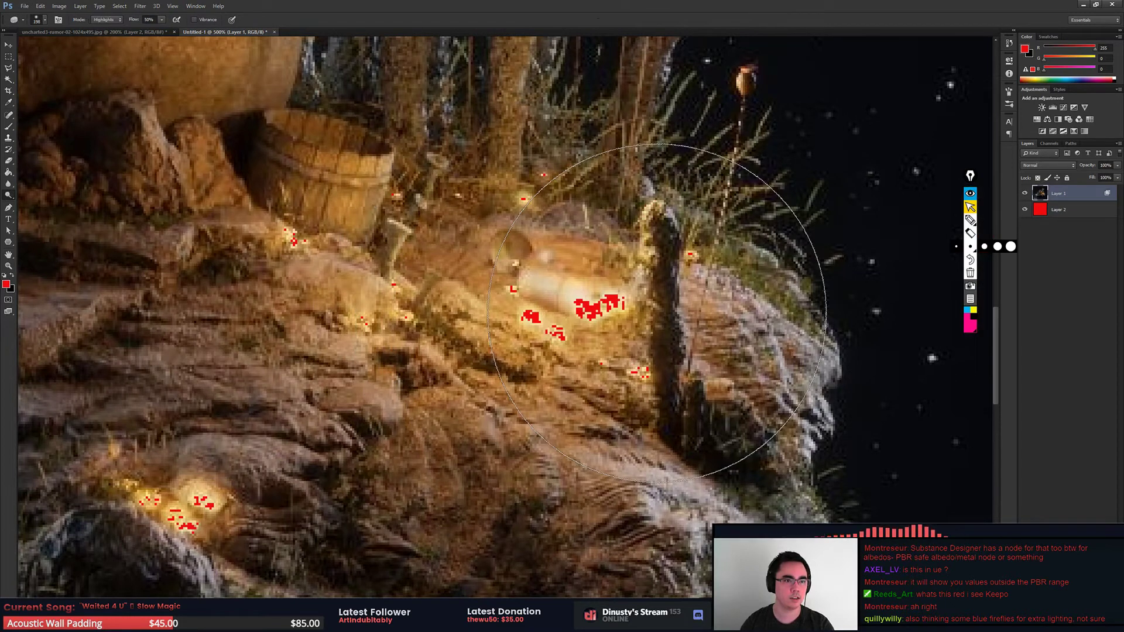
key("bracketright")
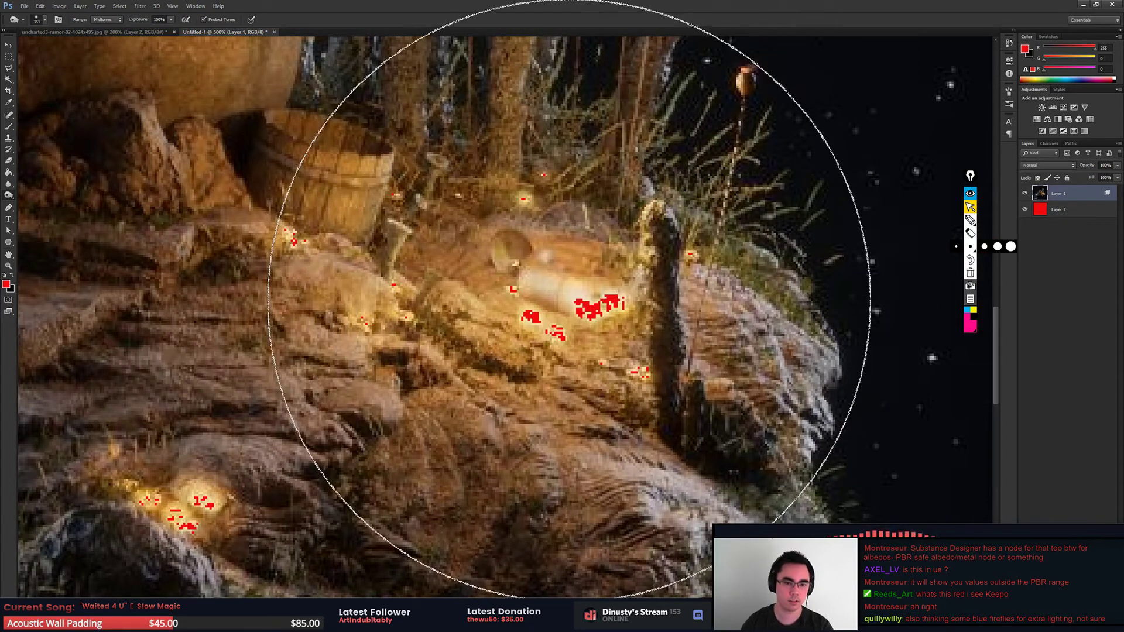
key("bracketleft")
key("bracketleft")
key("bracketleft")
key("bracketleft")
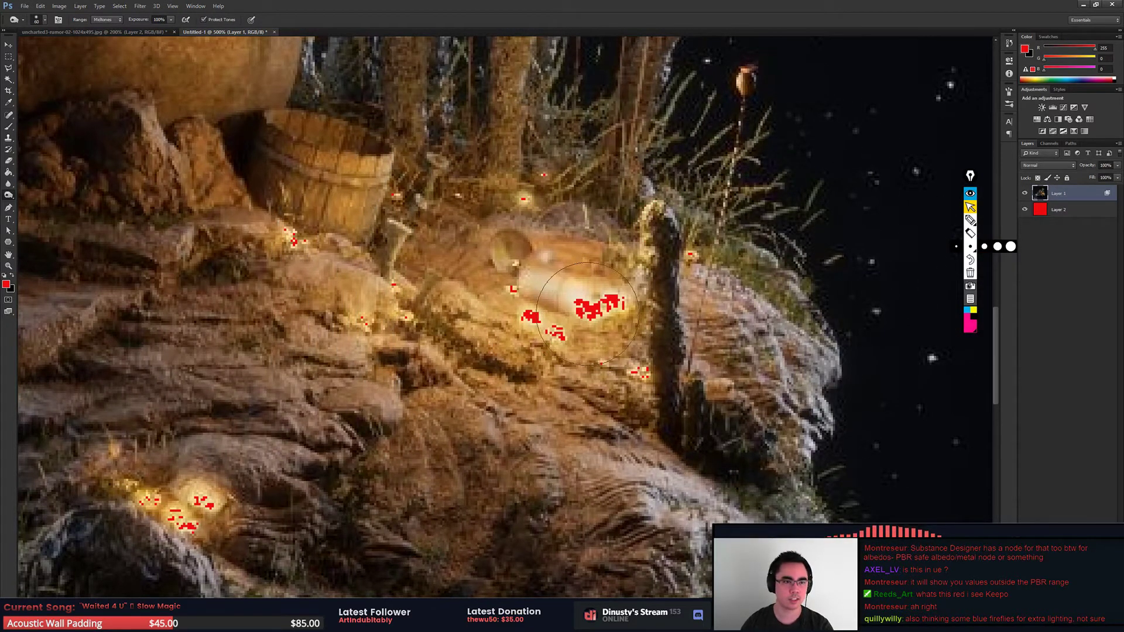
left_click(105, 20)
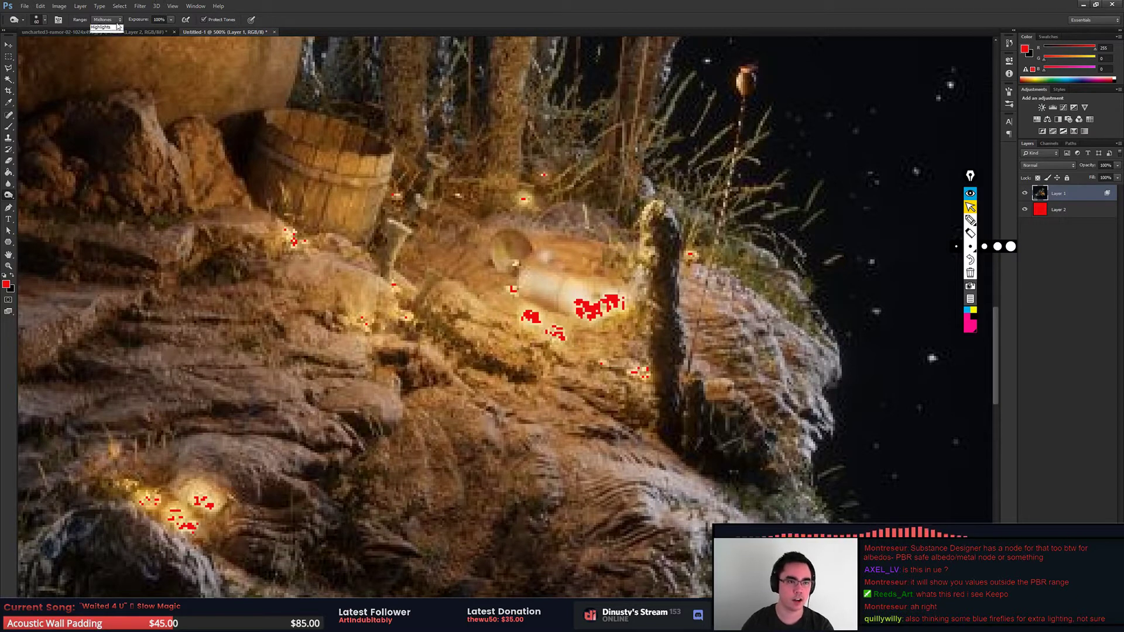
left_click(105, 44)
Step: Dodge the glowing log area and the glowing patches on the lower rock
mouse_move(620, 301)
left_mouse_down()
mouse_move(574, 313)
mouse_move(530, 304)
mouse_move(562, 328)
left_mouse_up()
left_click_drag(489, 300, 769, 198)
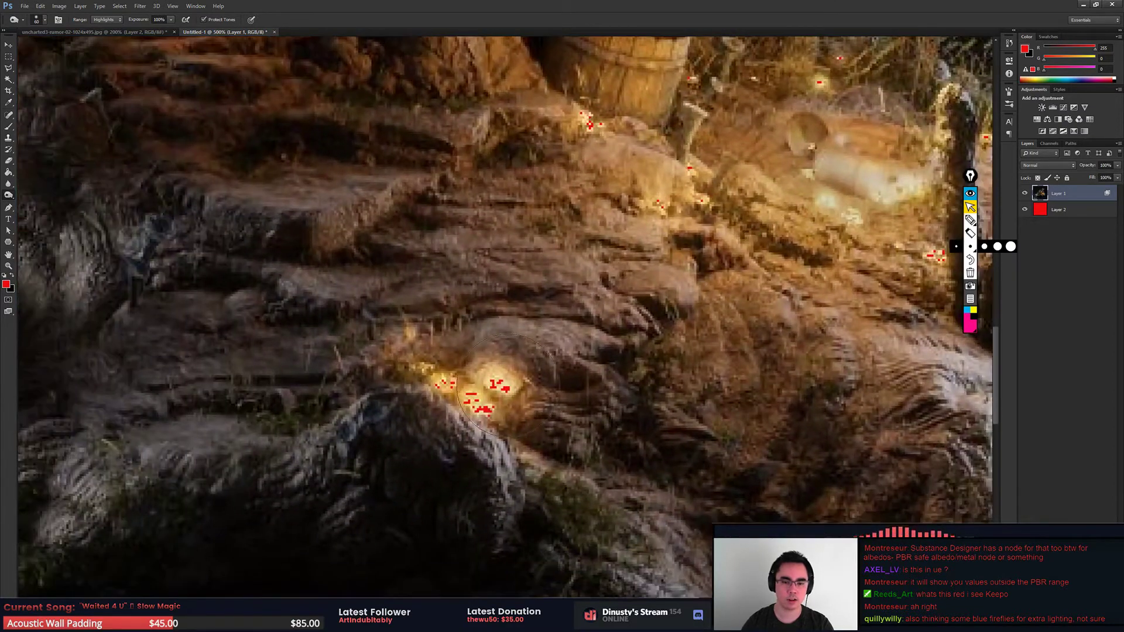
left_click_drag(457, 386, 512, 404)
key("ctrl+minus")
Step: Zoom to 200% and frame the house and upper floating island
key("ctrl+minus")
key("ctrl+minus")
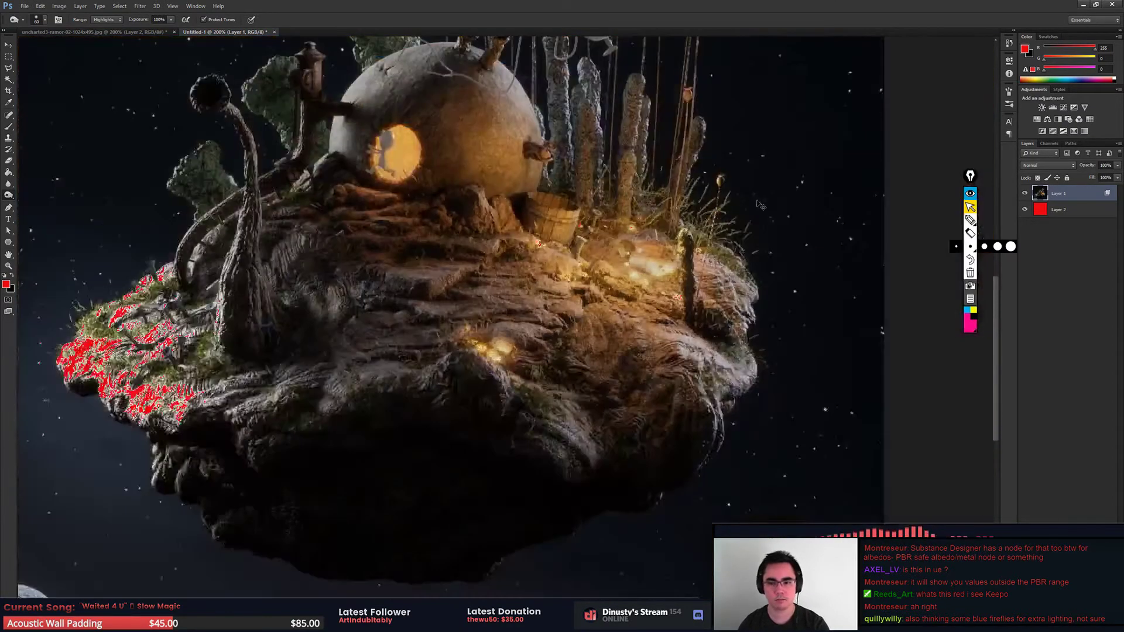
key("ctrl+minus")
key("ctrl+minus")
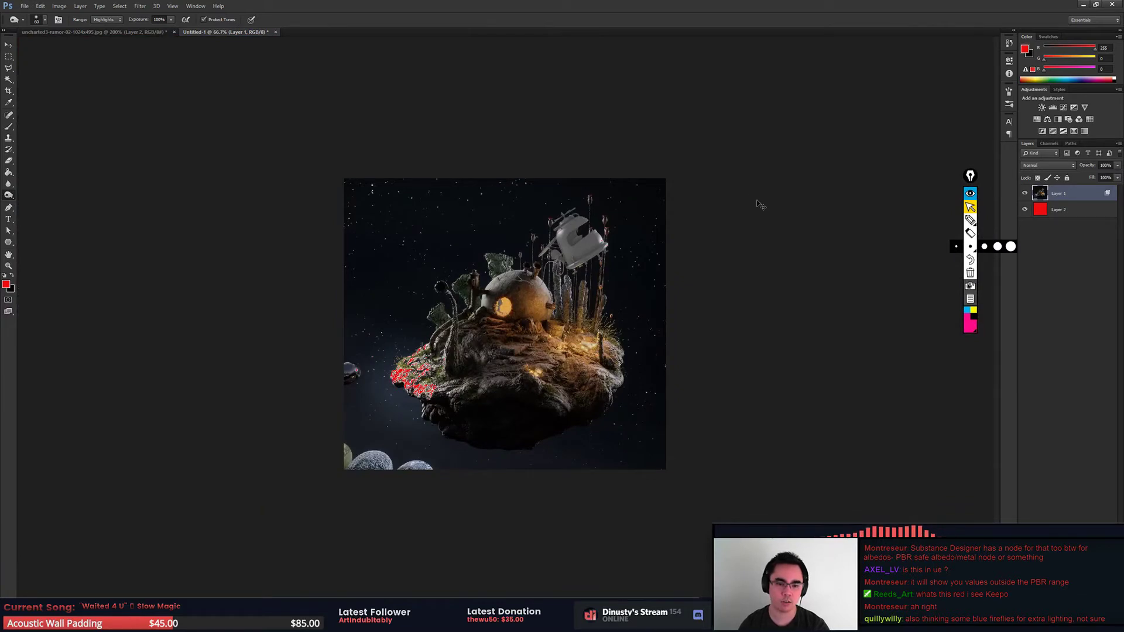
left_click_drag(400, 370, 690, 370)
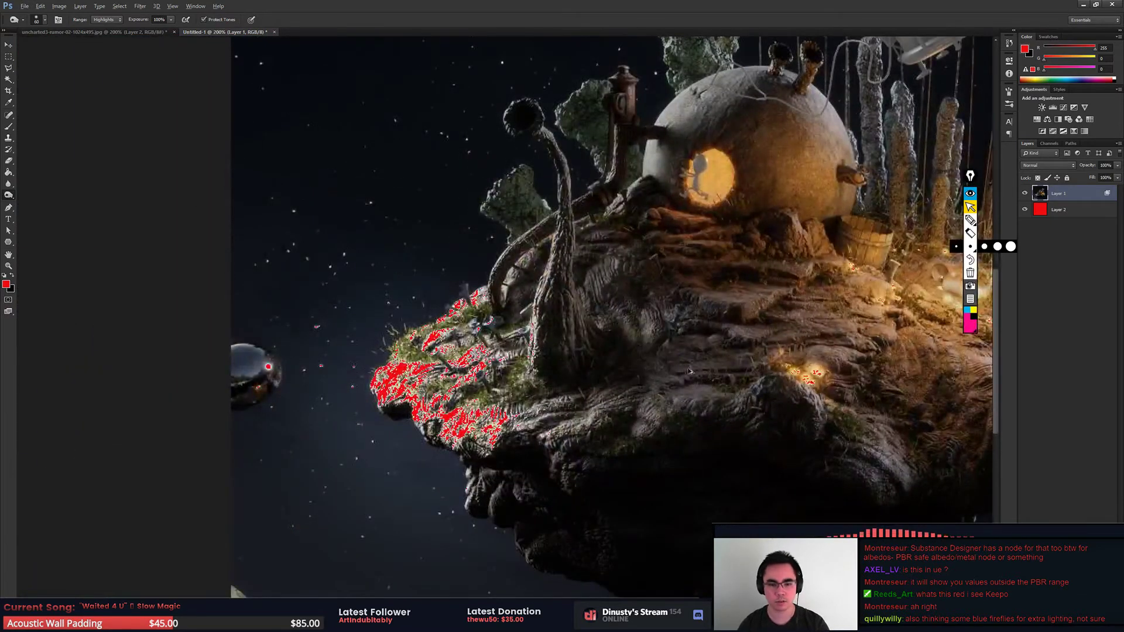
scroll(673, 410, "right", 2)
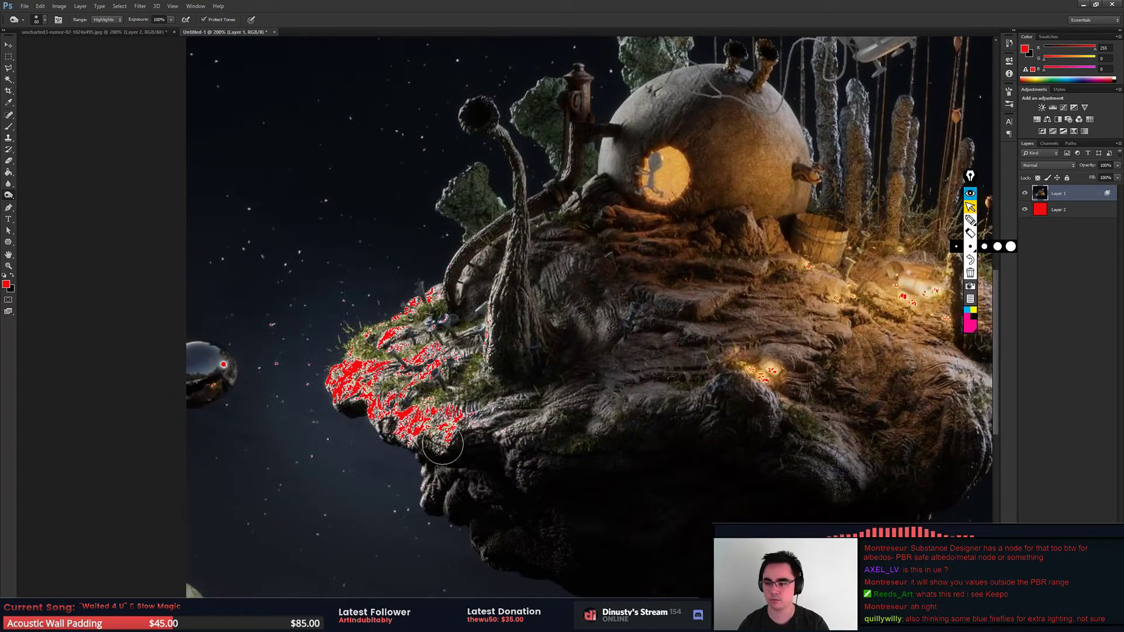
key("ctrl+minus")
key("ctrl+minus")
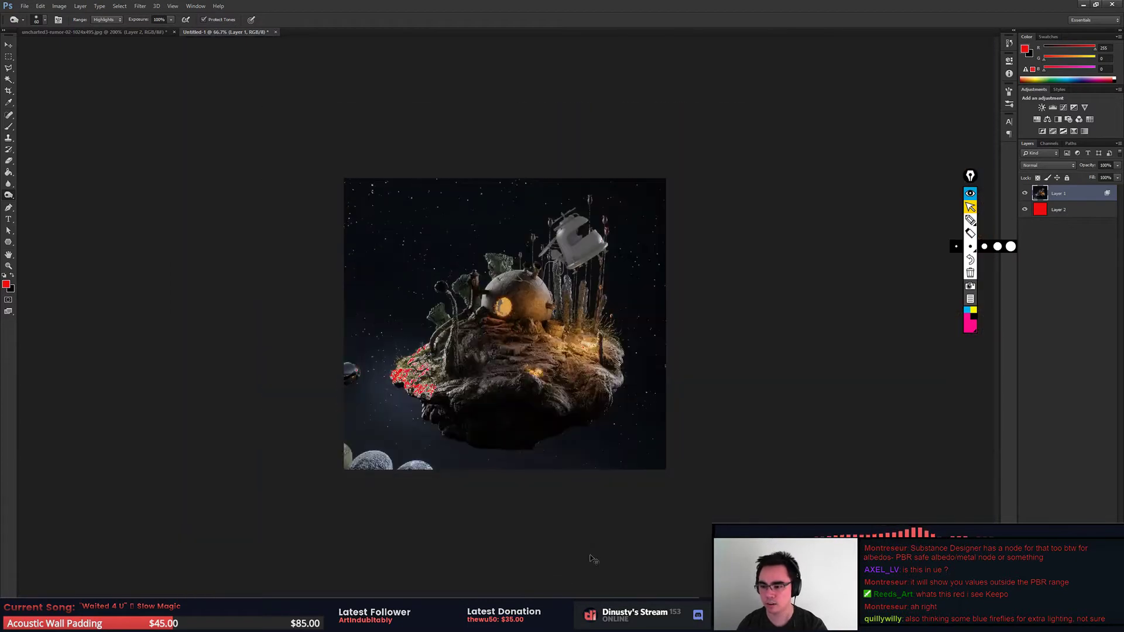
key("ctrl+plus")
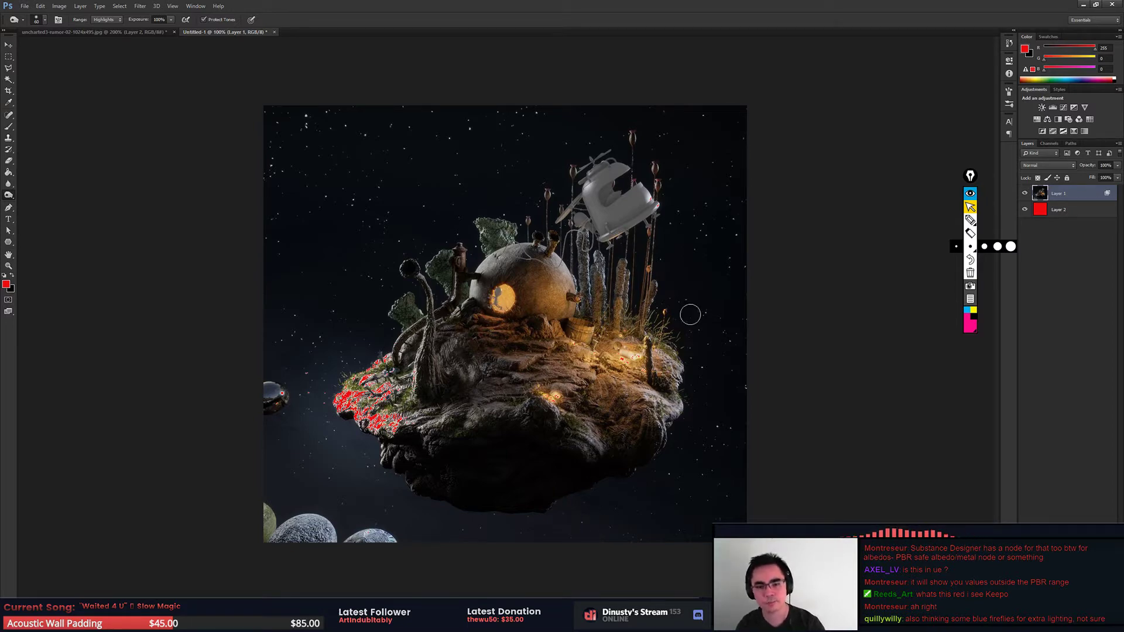
key("ctrl+plus")
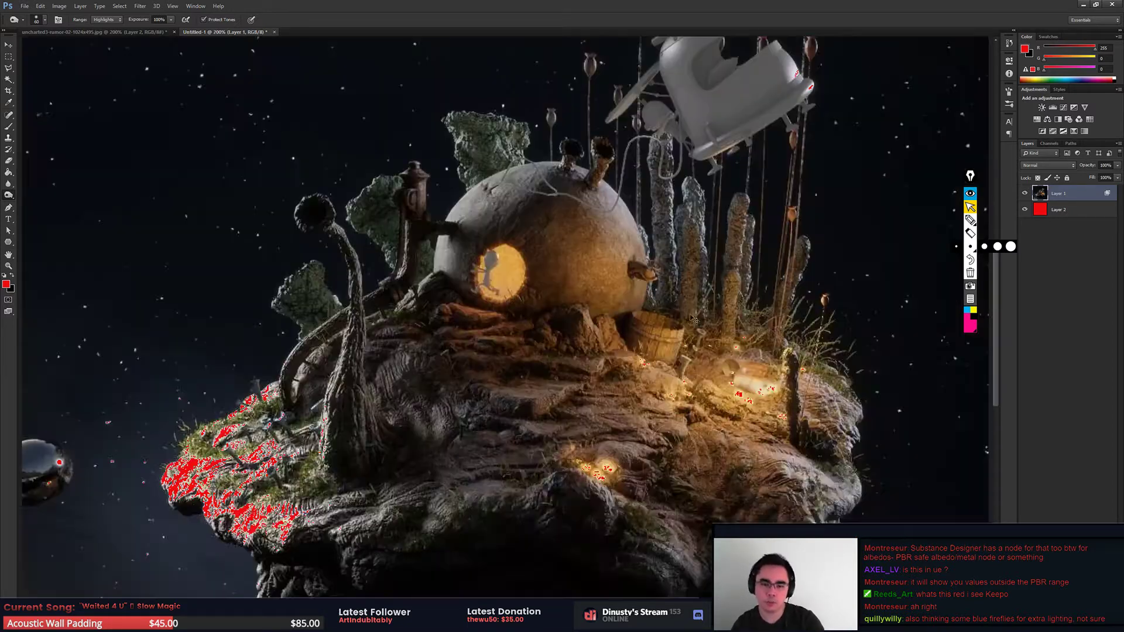
left_click_drag(746, 420, 771, 291)
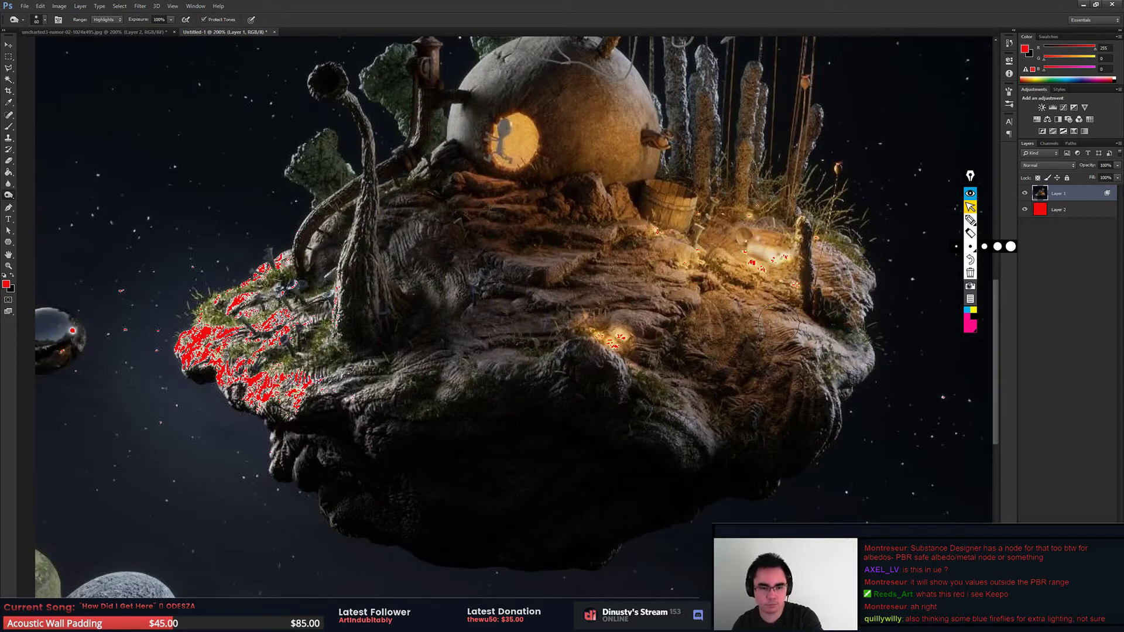
left_click_drag(629, 333, 678, 434)
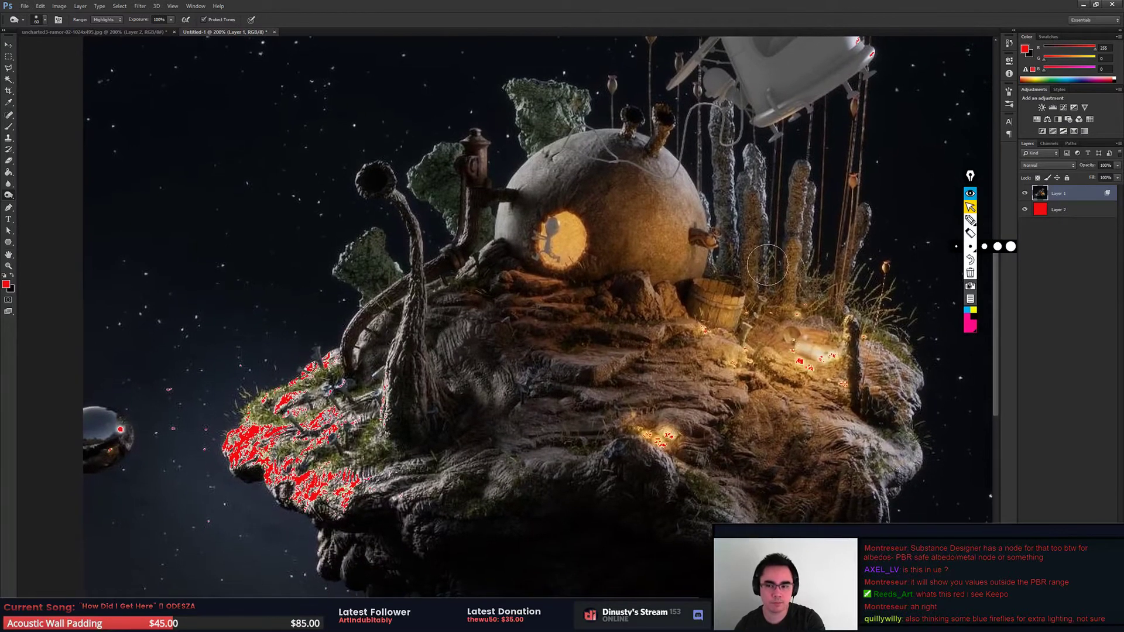
Step: On a new layer, circle the twisted trunk in red and scribble over the glow and island edges
key("ctrl+shift+alt+n")
key("b")
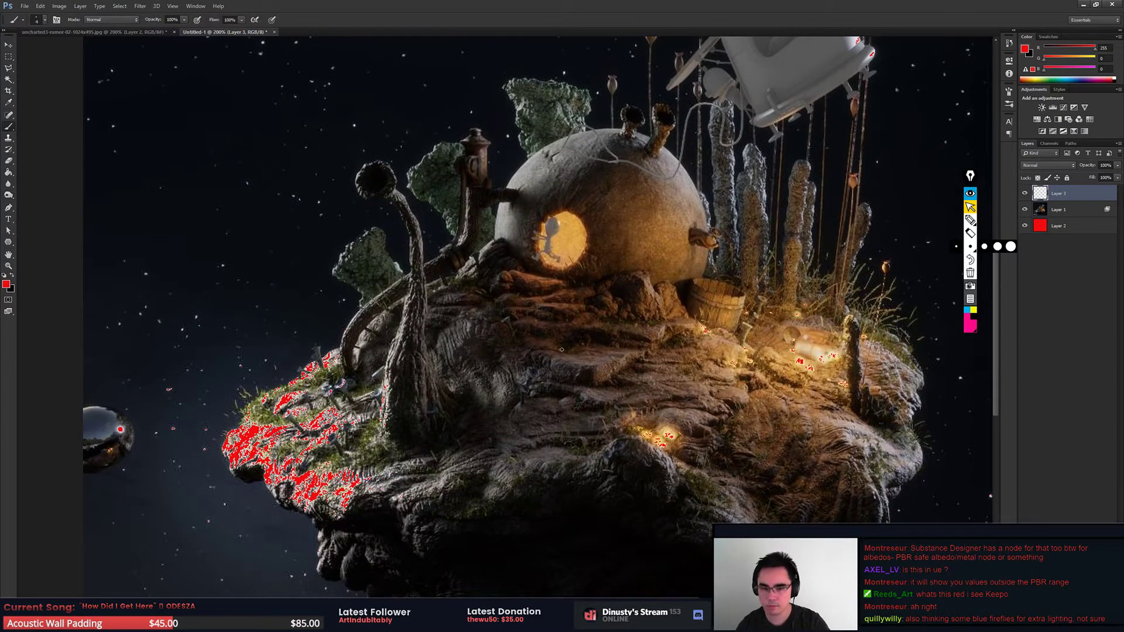
left_click_drag(462, 323, 520, 266)
key("ctrl+z")
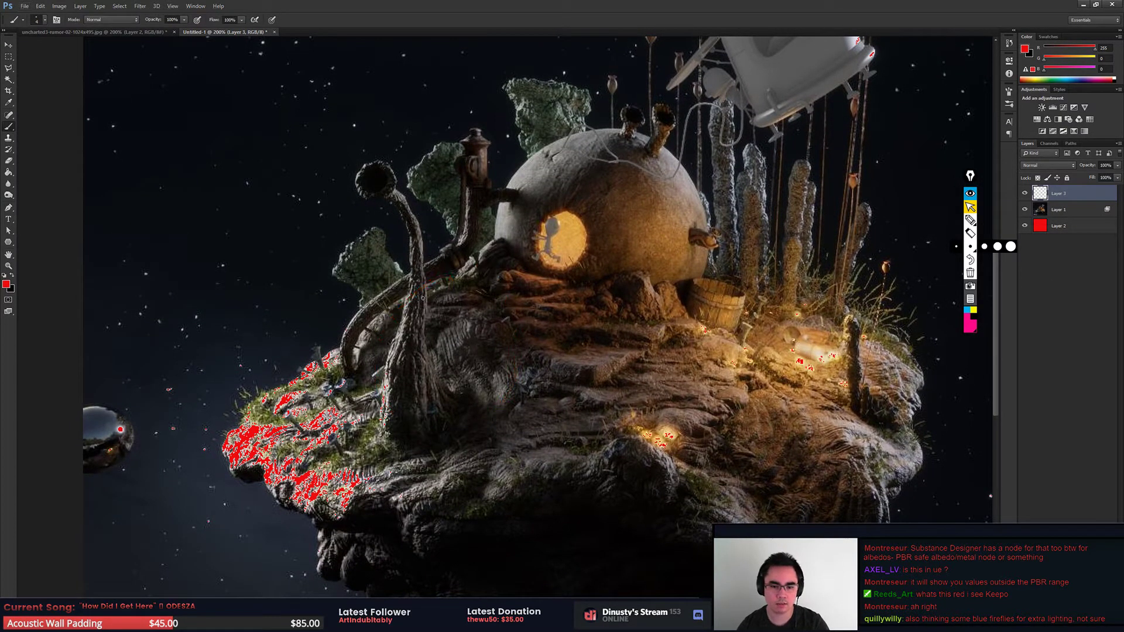
left_click_drag(439, 281, 455, 277)
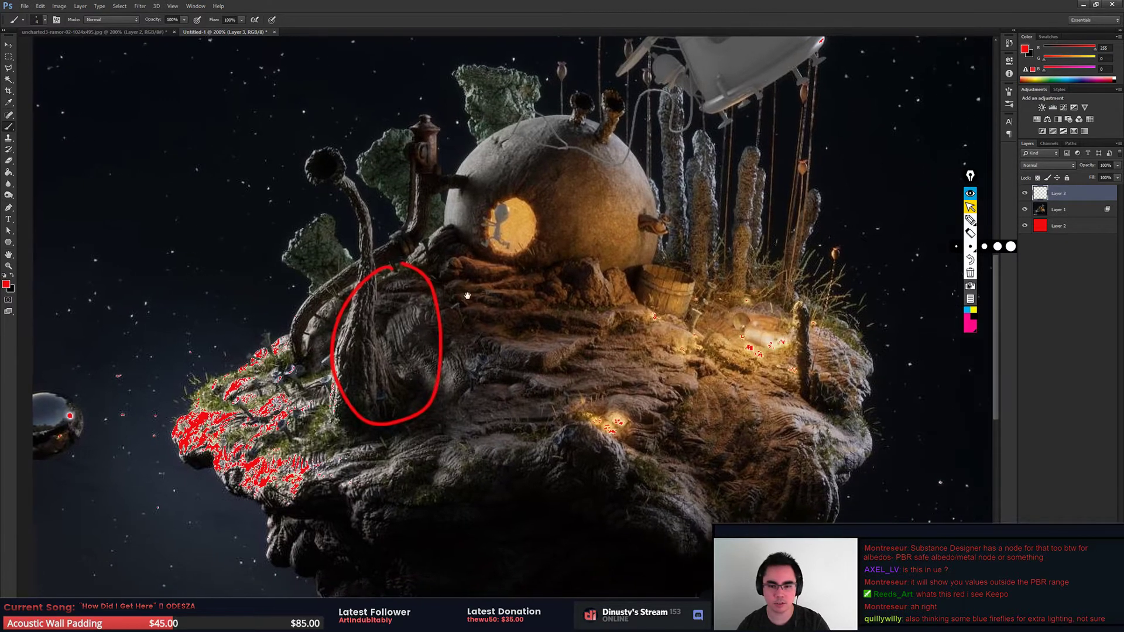
key("ctrl+minus")
key("ctrl+minus")
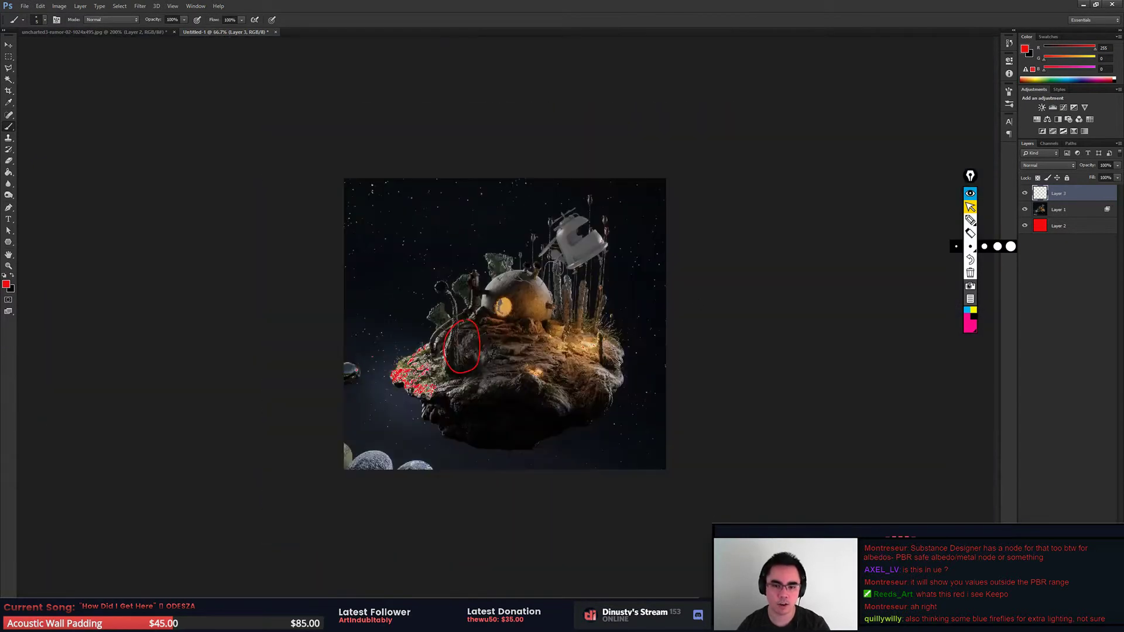
left_click_drag(561, 319, 540, 382)
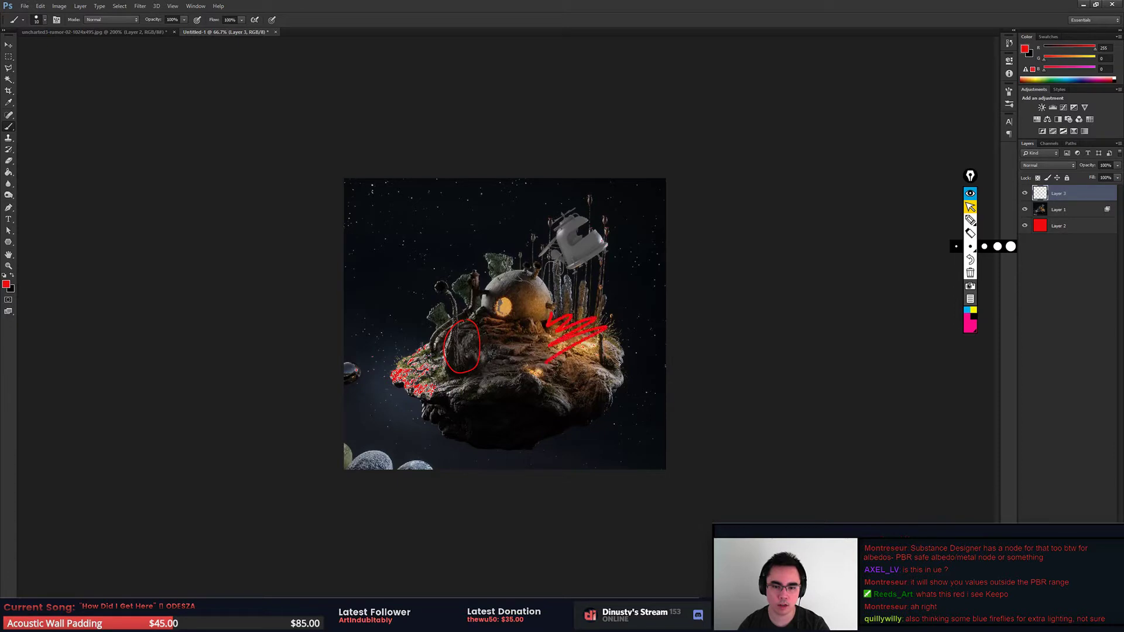
left_click_drag(410, 356, 435, 399)
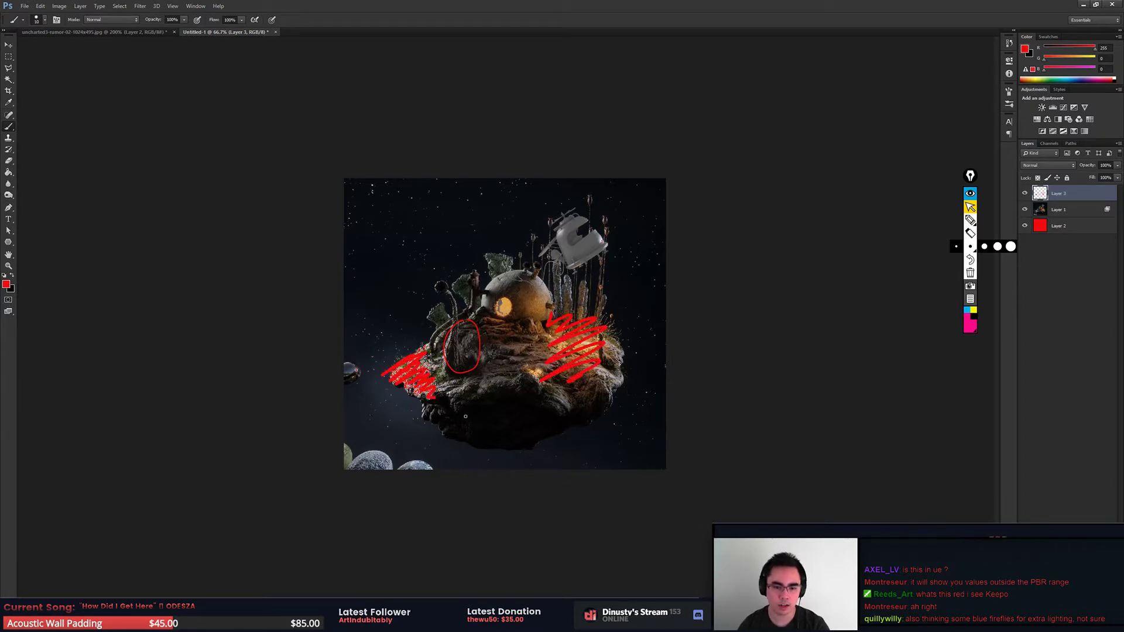
left_click_drag(479, 319, 484, 370)
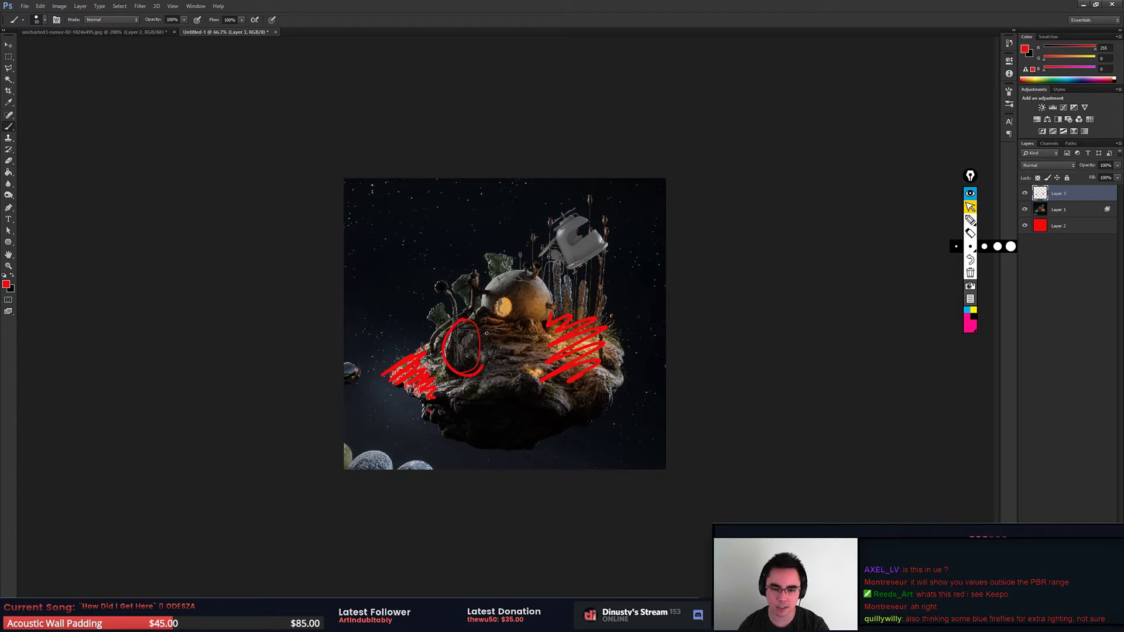
mouse_move(431, 411)
left_mouse_down()
mouse_move(514, 401)
mouse_move(508, 440)
mouse_move(499, 435)
mouse_move(524, 442)
left_mouse_up()
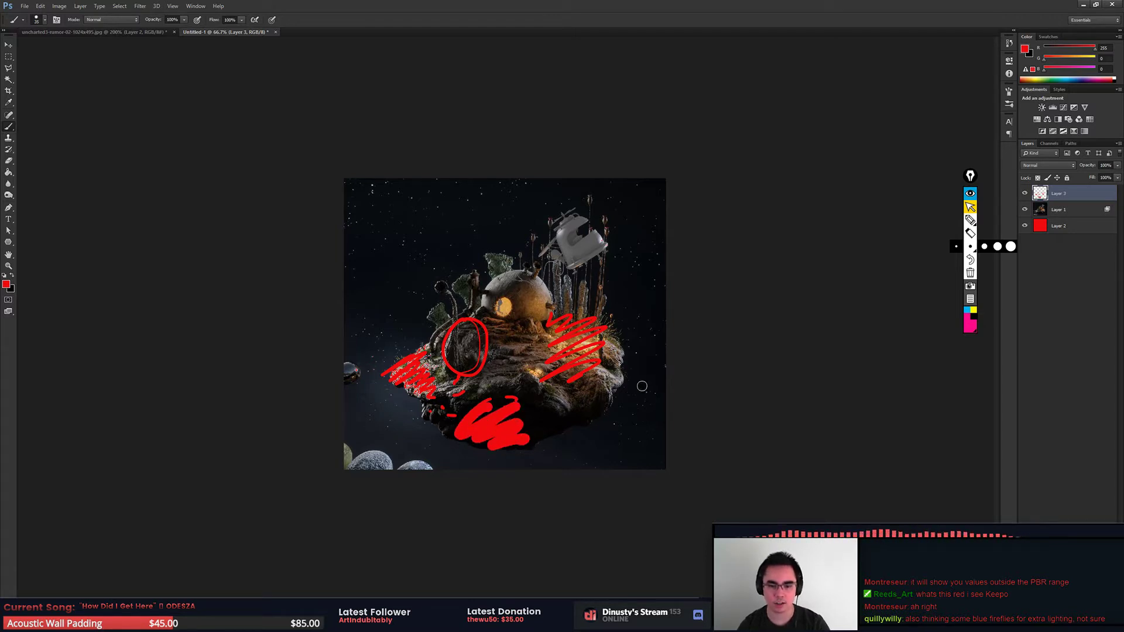
Step: Undo the red dashes under the island and return to the Photoshop painting
key("ctrl+z")
key("ctrl+alt+z")
key("ctrl+alt+z")
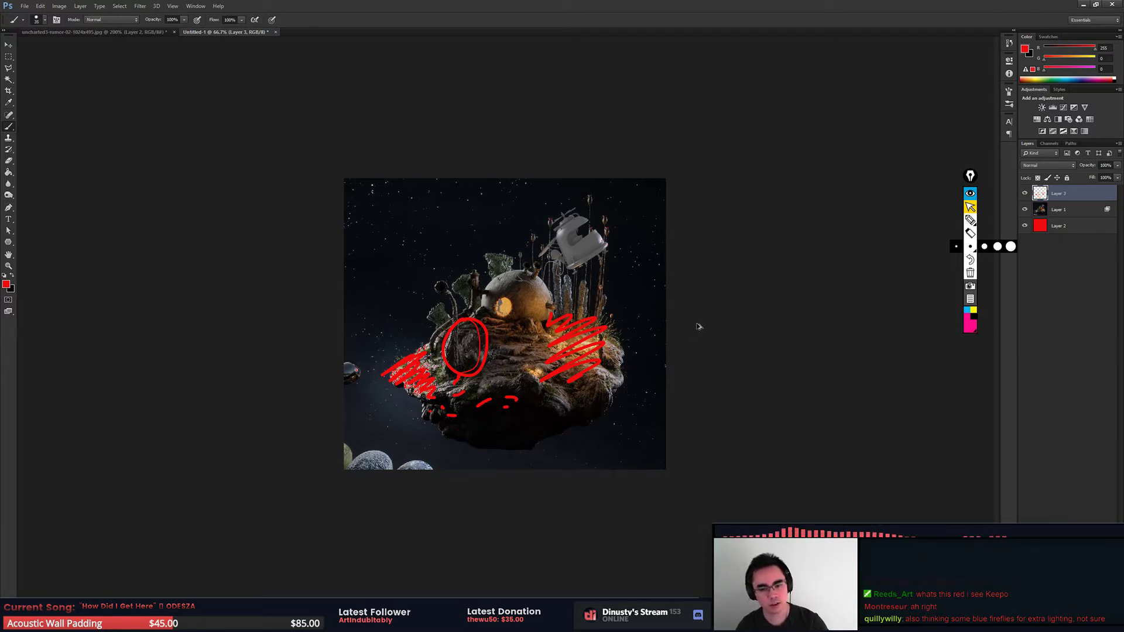
key("ctrl+alt+z")
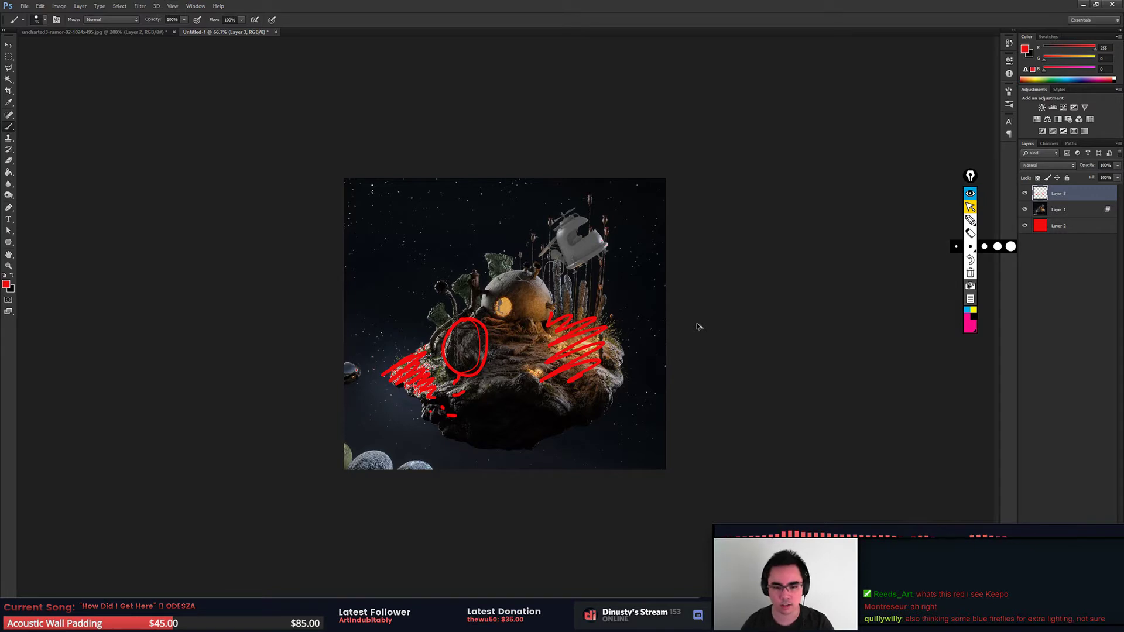
key("ctrl+alt+z")
key("ctrl+alt+z")
key("ctrl+alt+z")
key("ctrl+alt+z")
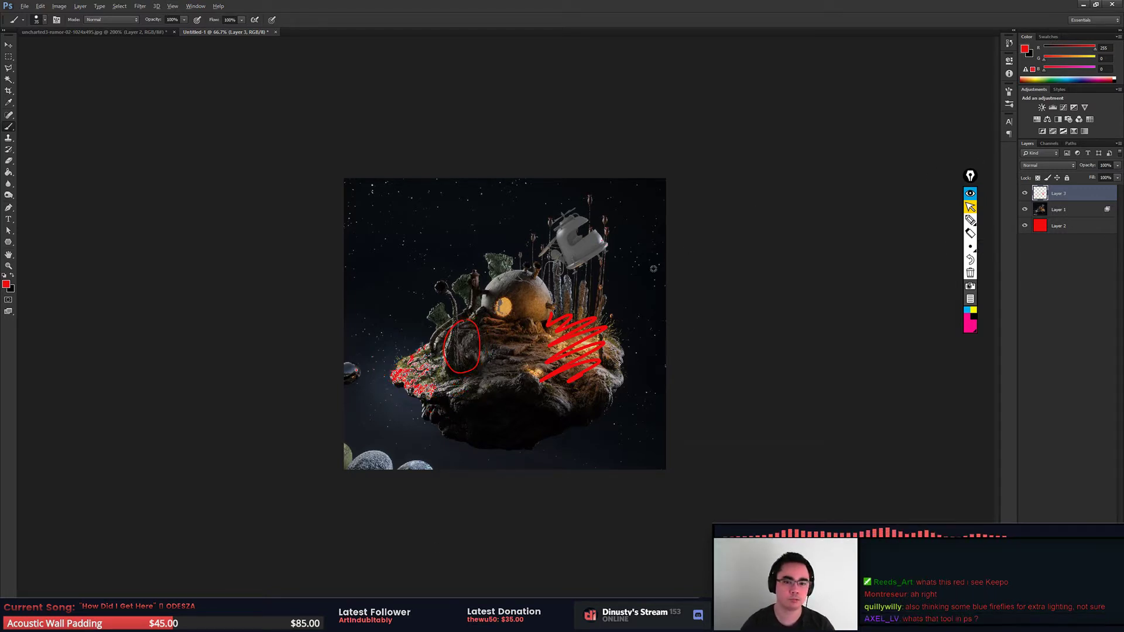
key("alt+Tab")
left_click(545, 236)
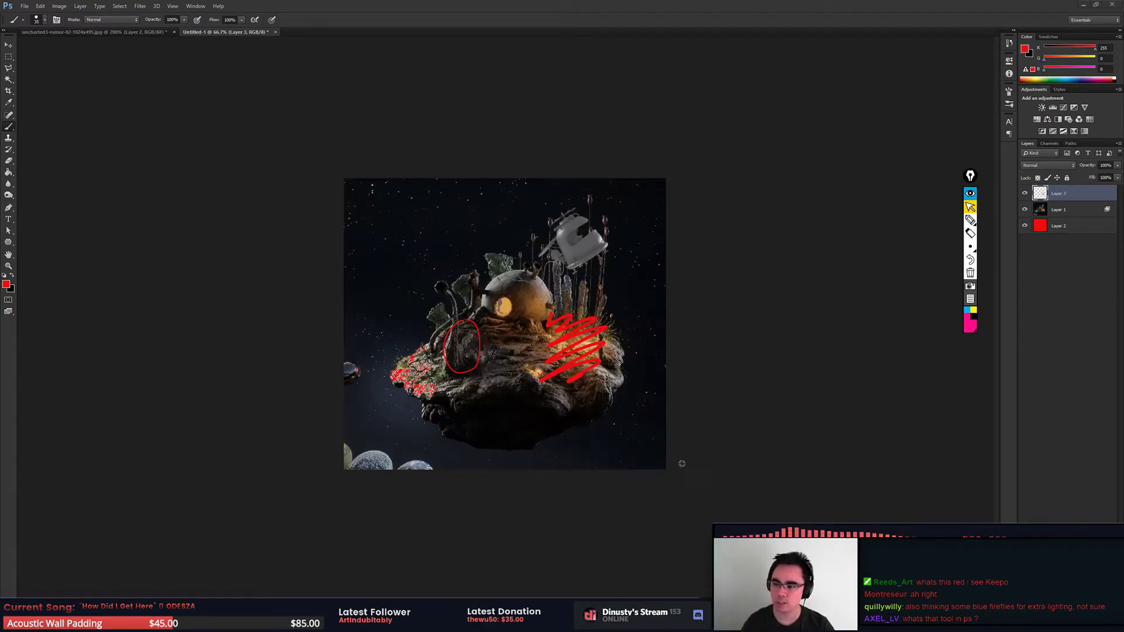
key("ctrl")
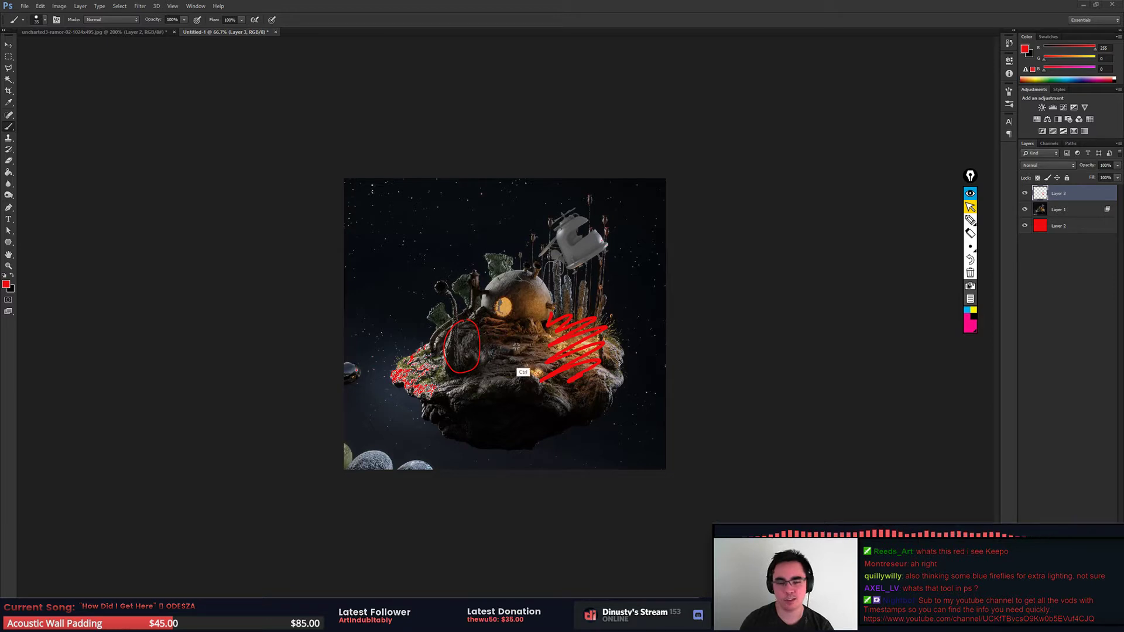
Step: Delete the red-scribble layer, make Layer 2 active, and pan to the island's top
left_click(9, 56)
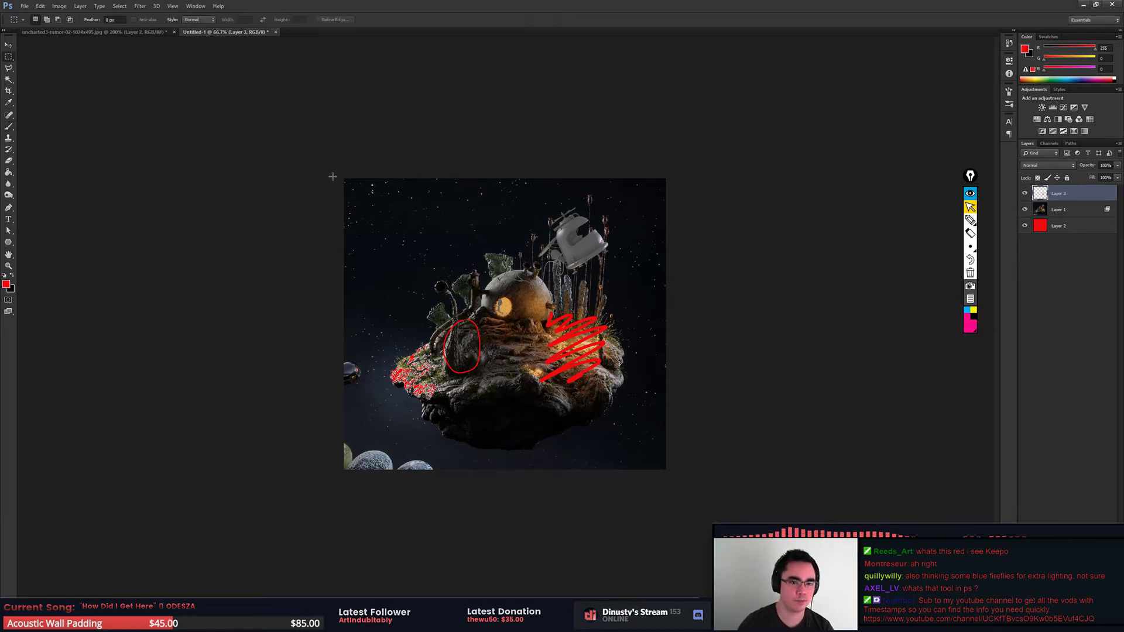
key("ctrl+plus")
key("ctrl+plus")
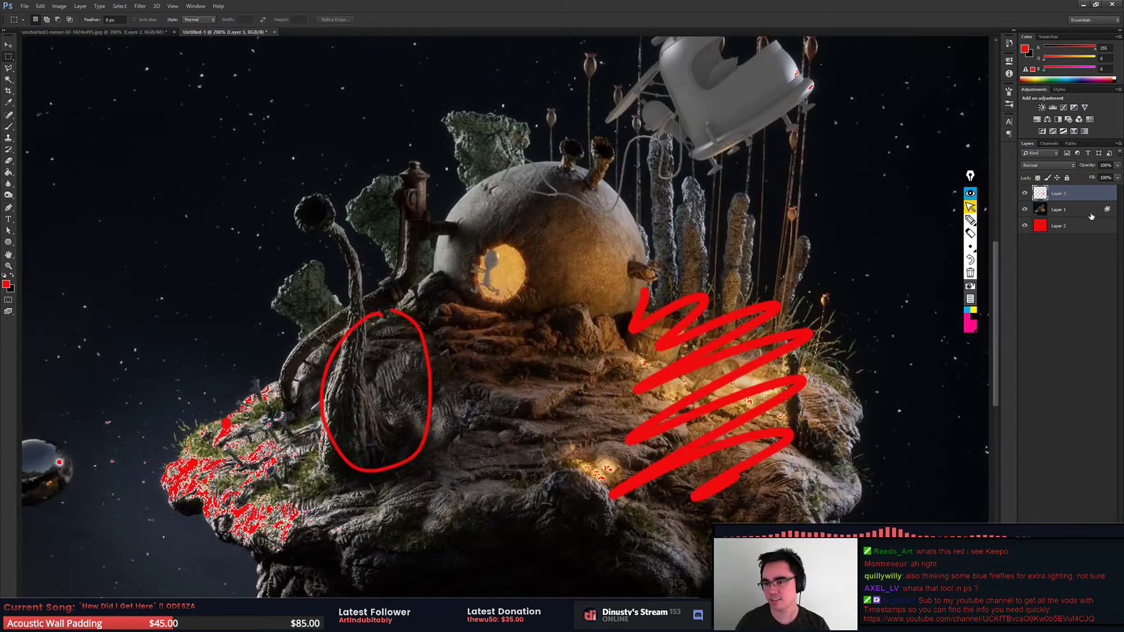
key("Delete")
key("ctrl+minus")
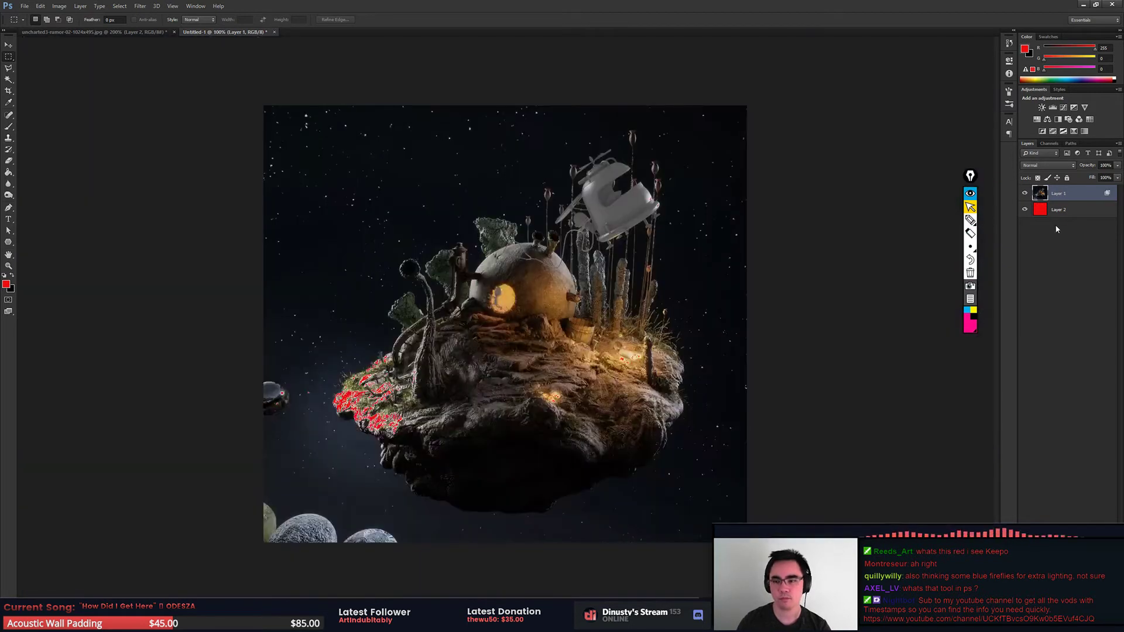
left_click(1083, 215)
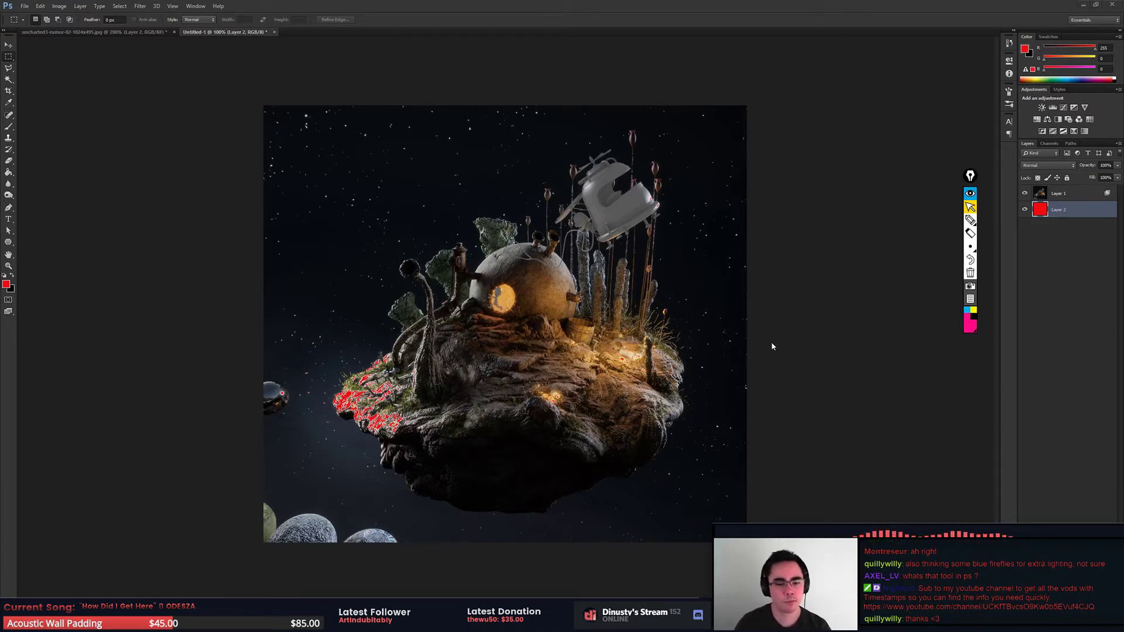
scroll(743, 352, "up", 2)
left_click_drag(729, 375, 734, 324)
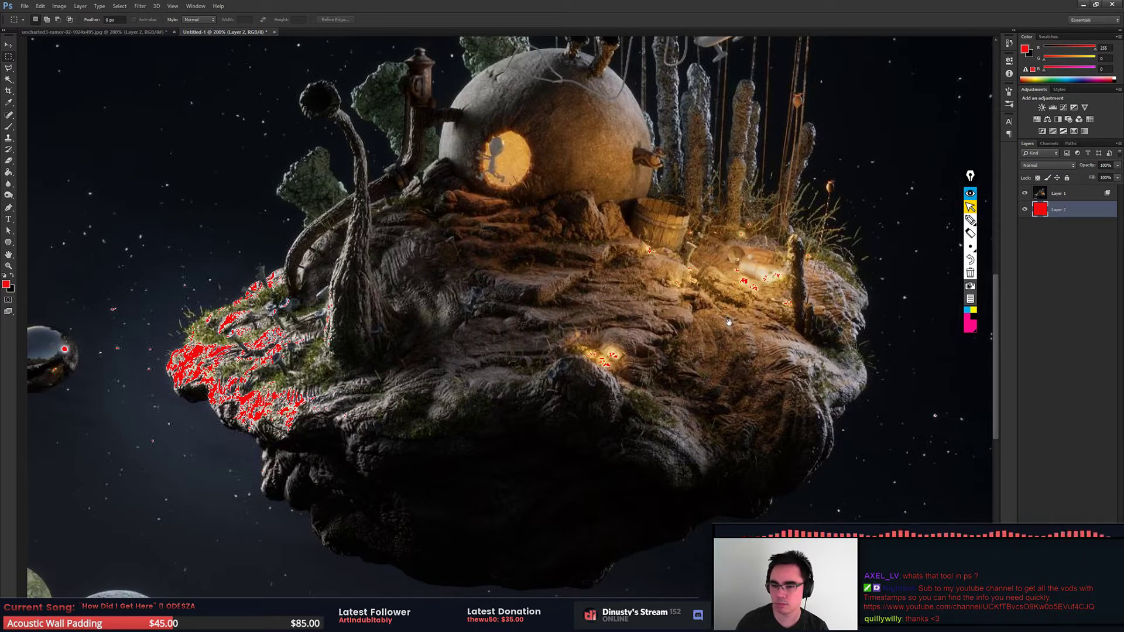
Step: Zoom in near the barrel, arm the Dodge tool and bring up the dodge/burn/sponge choices
scroll(729, 322, "up", 5)
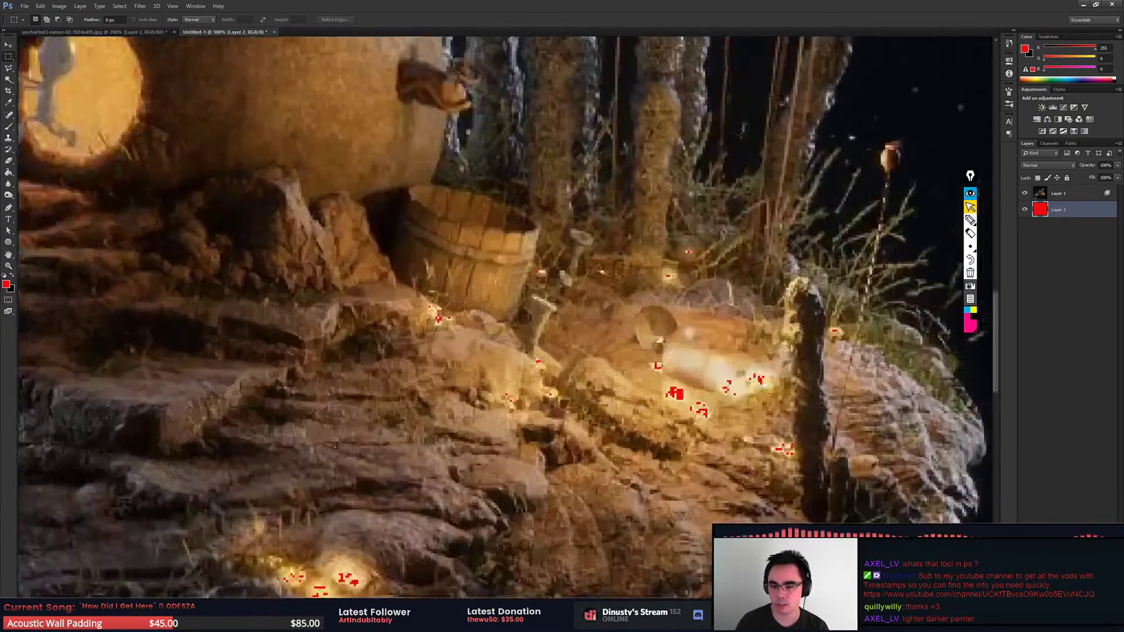
mouse_move(736, 389)
left_mouse_down()
mouse_move(694, 384)
mouse_move(756, 335)
left_mouse_up()
scroll(756, 335, "down", 1)
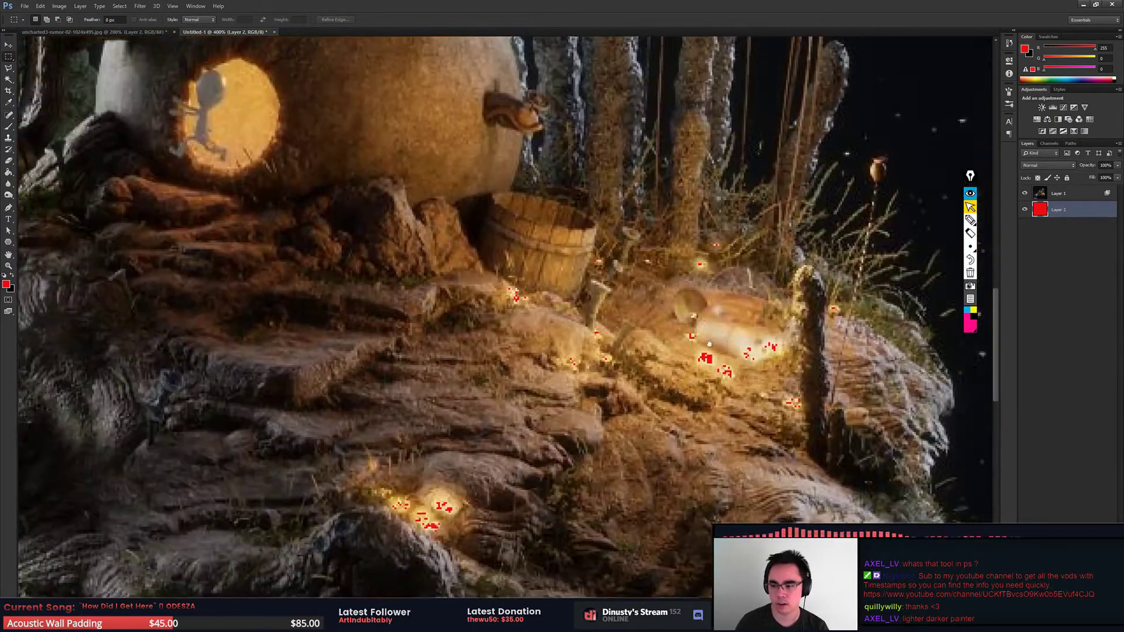
key("o")
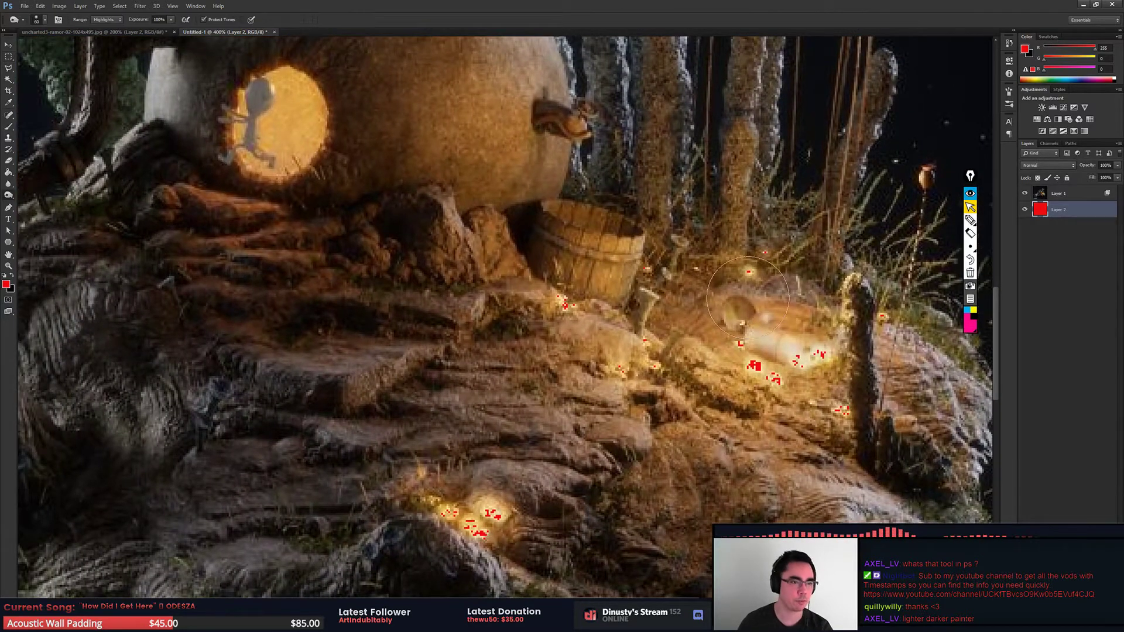
right_click(8, 196)
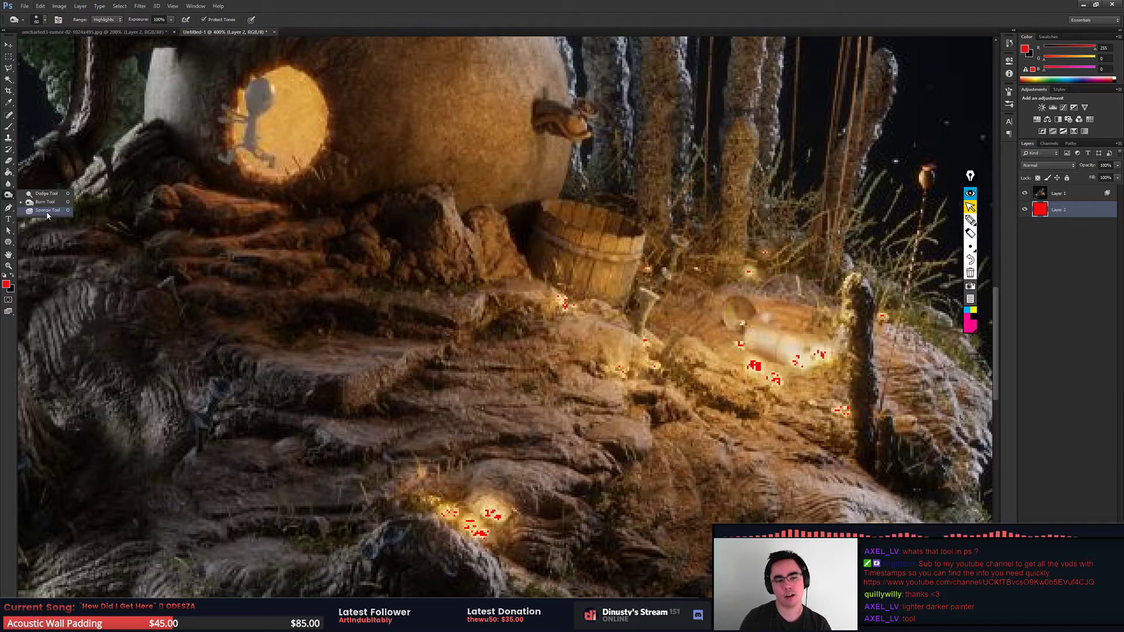
Step: Sponge the round house's glowing window on Layer 1, ending in Desaturate mode
left_click(47, 212)
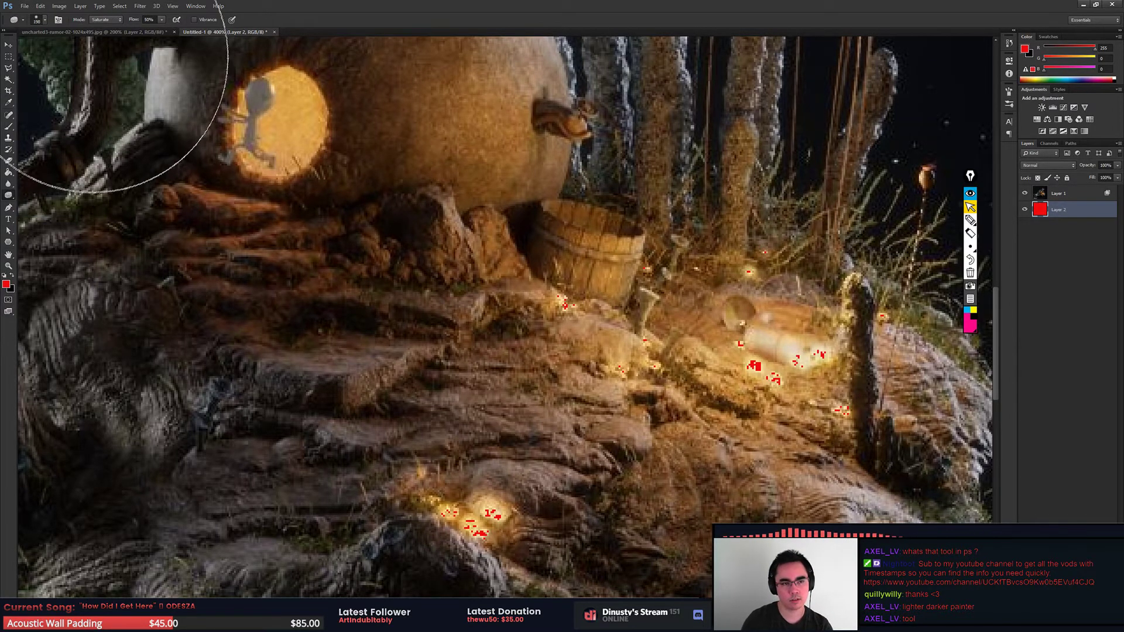
left_click(113, 21)
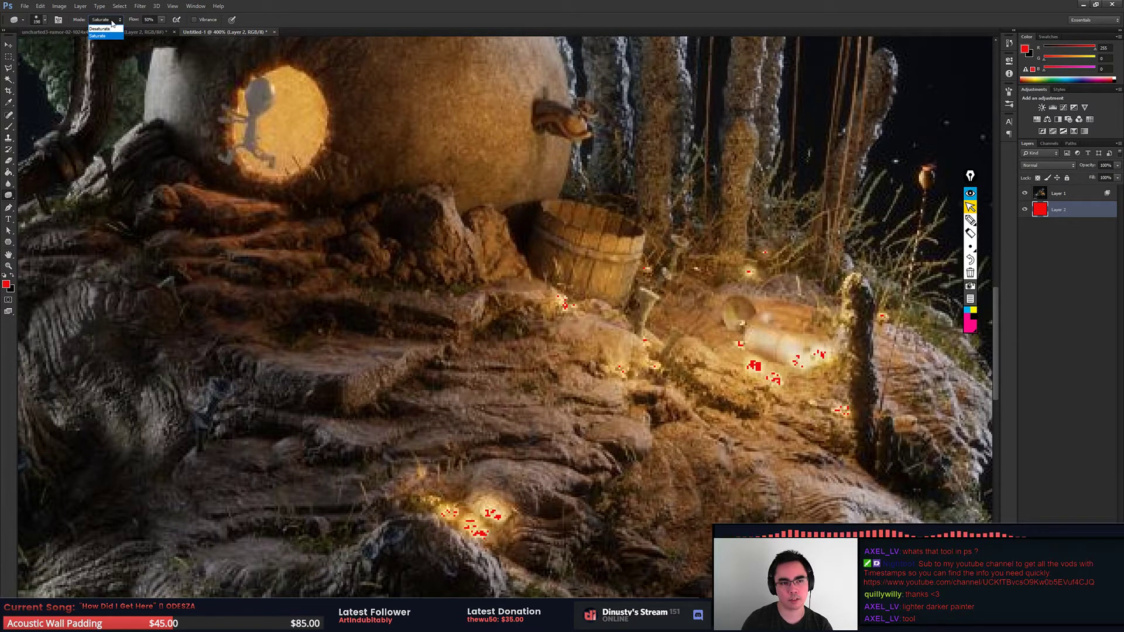
left_click(103, 35)
mouse_move(266, 105)
left_mouse_down()
mouse_move(436, 223)
mouse_move(515, 234)
left_mouse_up()
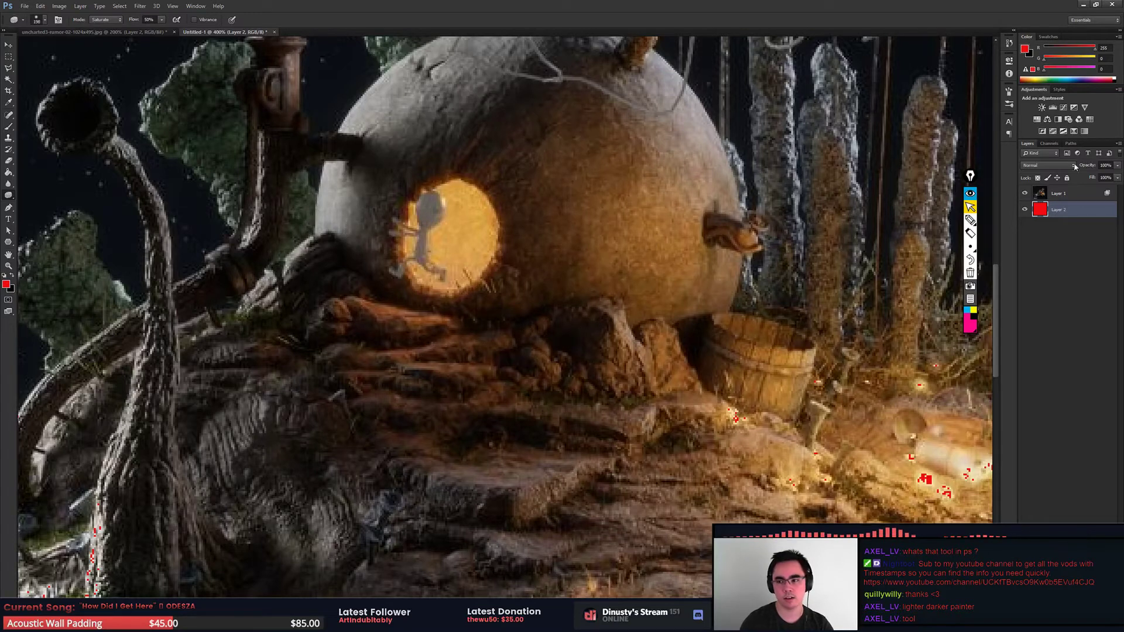
left_click(1063, 193)
left_click_drag(489, 251, 422, 269)
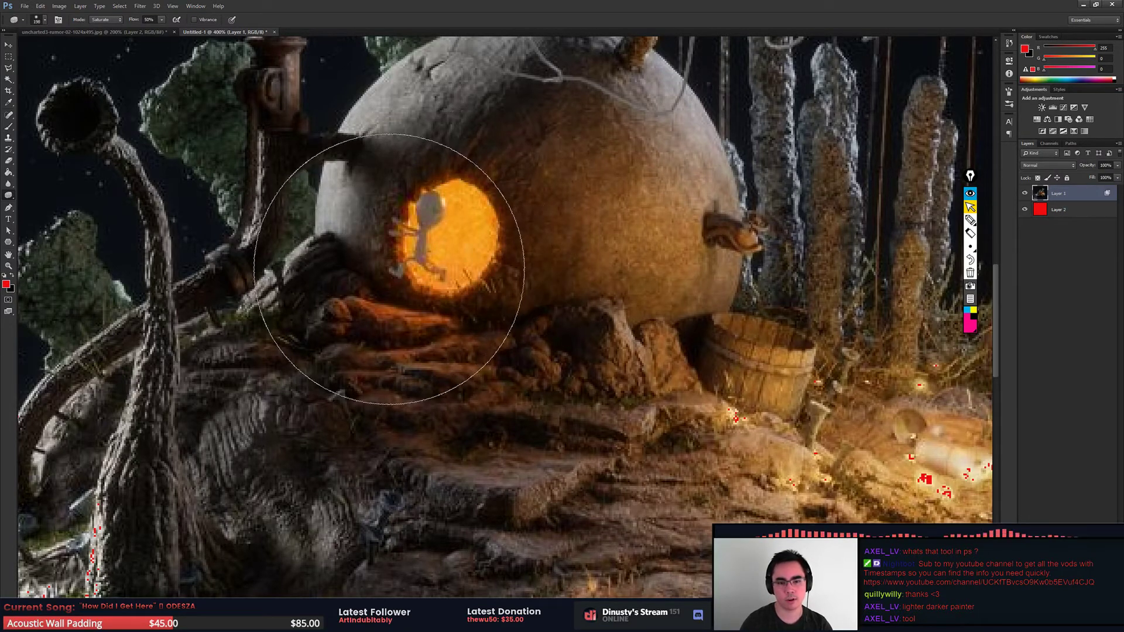
left_click(106, 20)
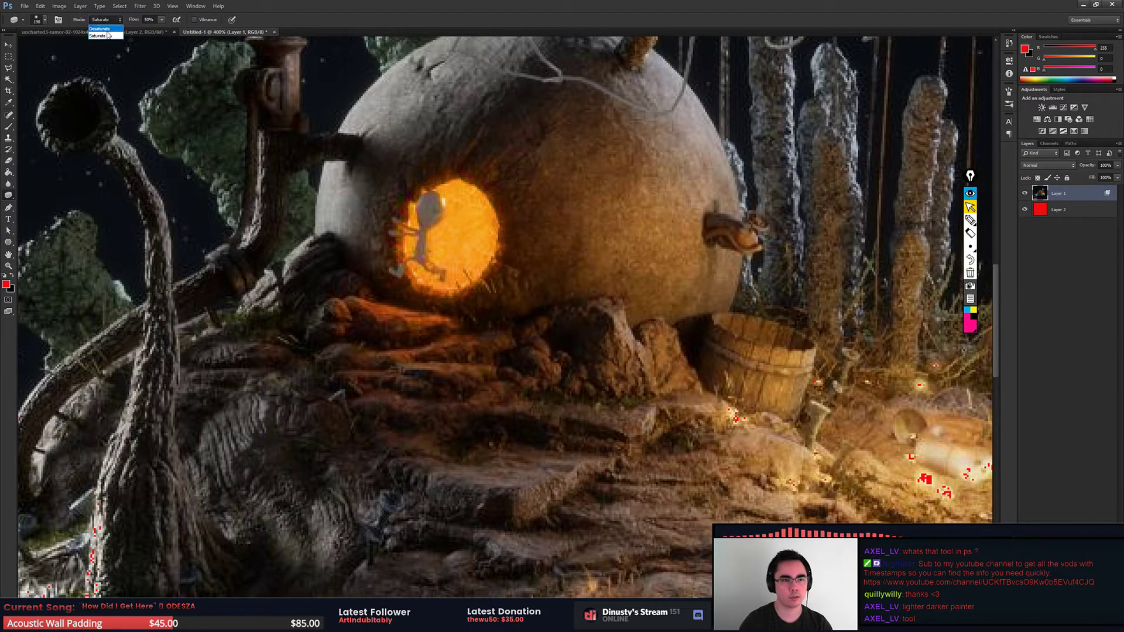
mouse_move(451, 263)
left_mouse_down()
mouse_move(397, 288)
mouse_move(451, 214)
mouse_move(384, 295)
mouse_move(444, 263)
mouse_move(482, 337)
left_mouse_up()
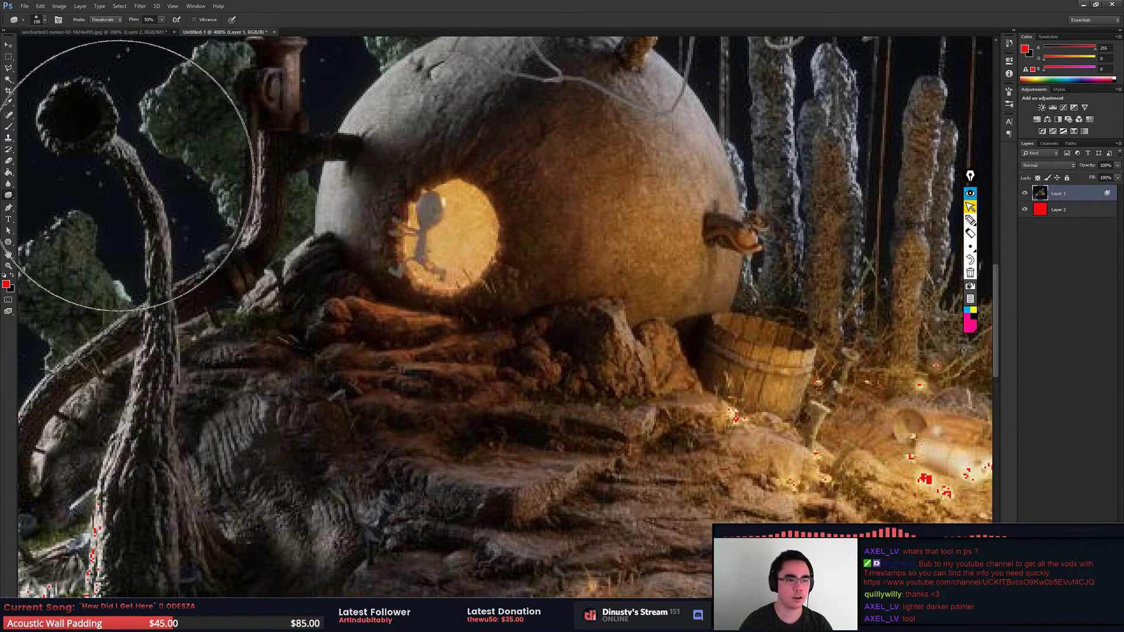
Step: Add a new empty layer on top and return to the desaturating Sponge
key("ctrl+shift+alt+e")
mouse_move(292, 157)
left_mouse_down()
mouse_move(418, 99)
mouse_move(725, 46)
mouse_move(295, 152)
left_mouse_up()
key("b")
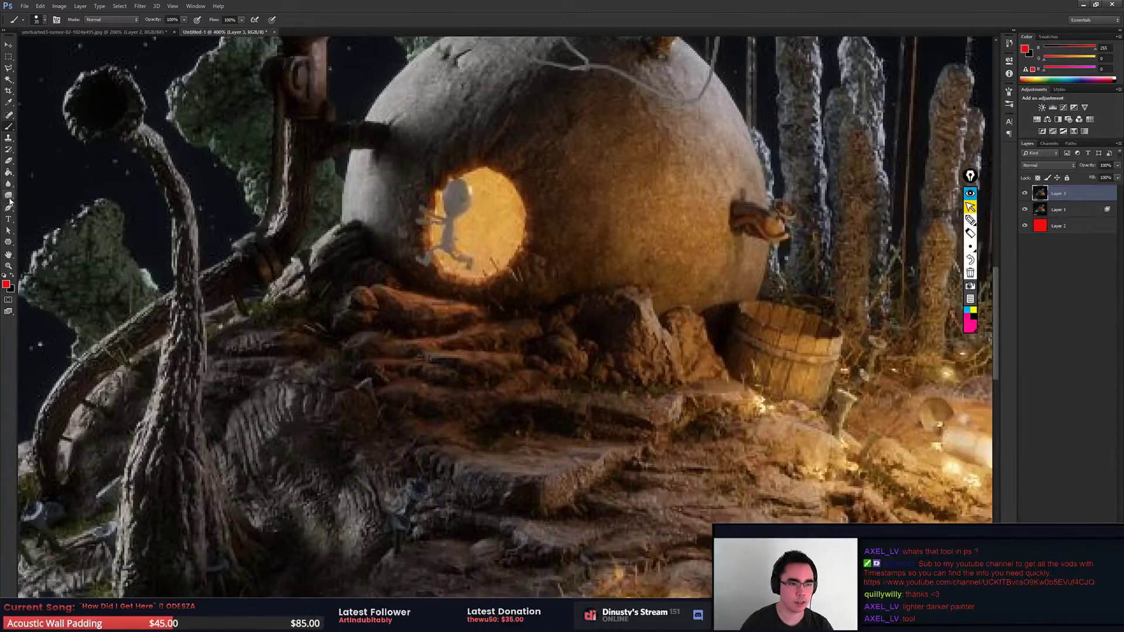
left_click(8, 197)
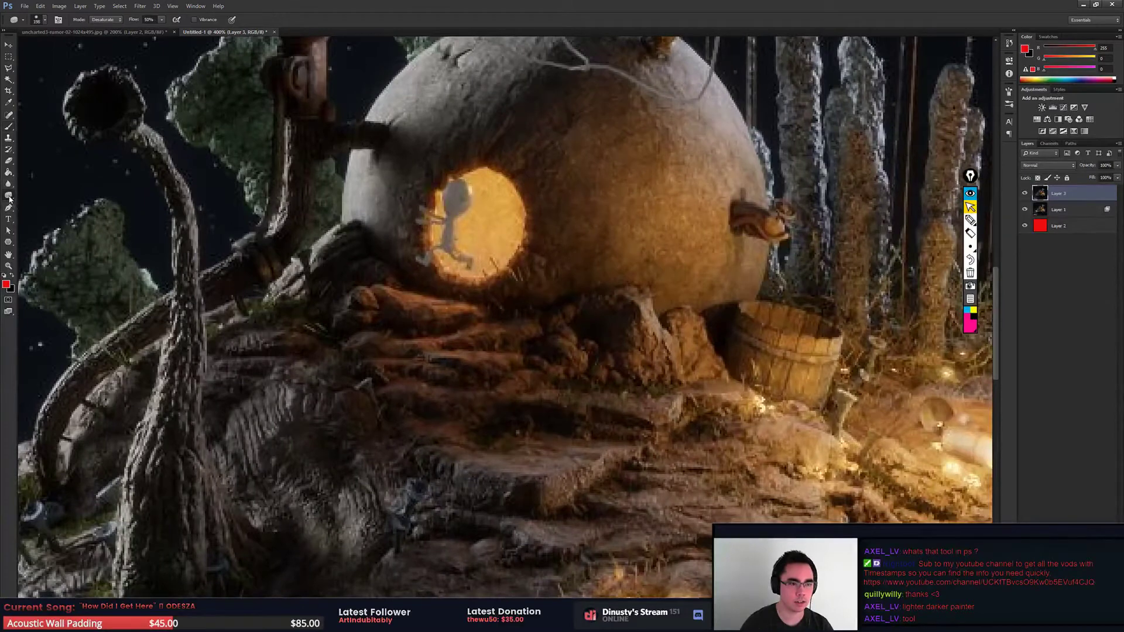
right_click(9, 197)
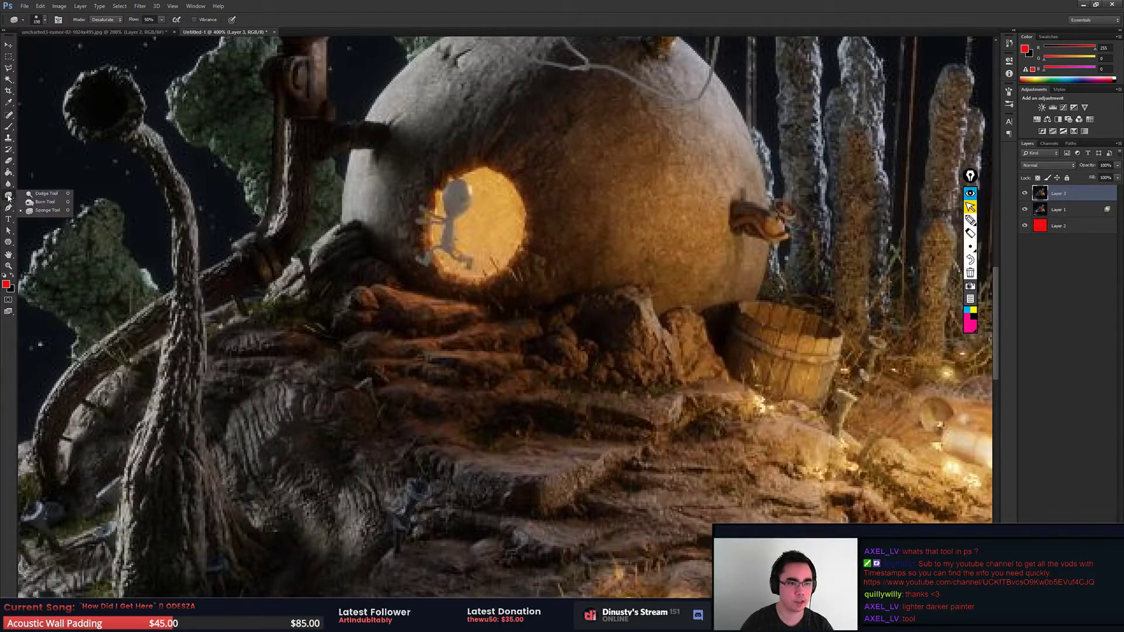
Step: Set Dodge to Shadows with a 175 px brush over the lower-left rocks
left_click(55, 194)
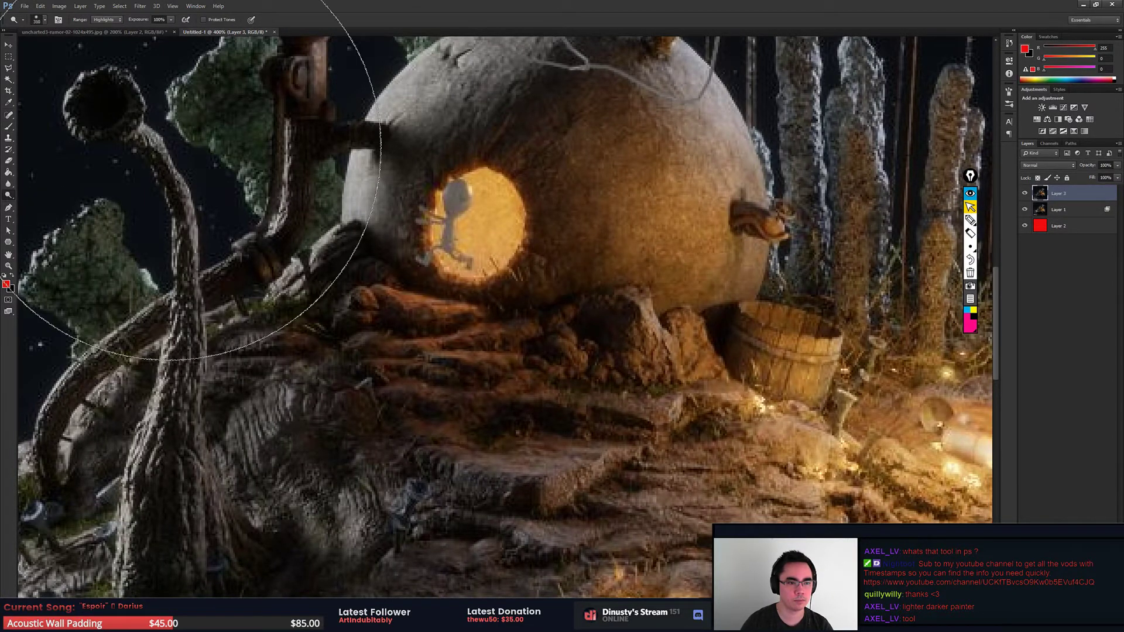
left_click_drag(477, 251, 410, 267)
key("ctrl+z")
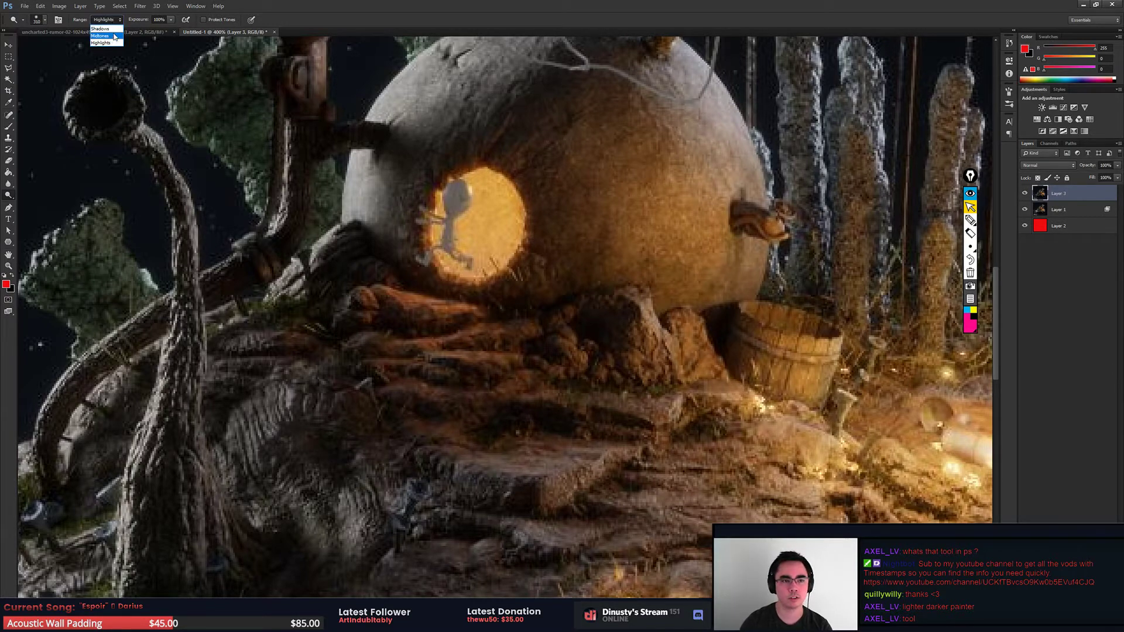
left_click(101, 28)
left_click_drag(281, 352, 551, 317)
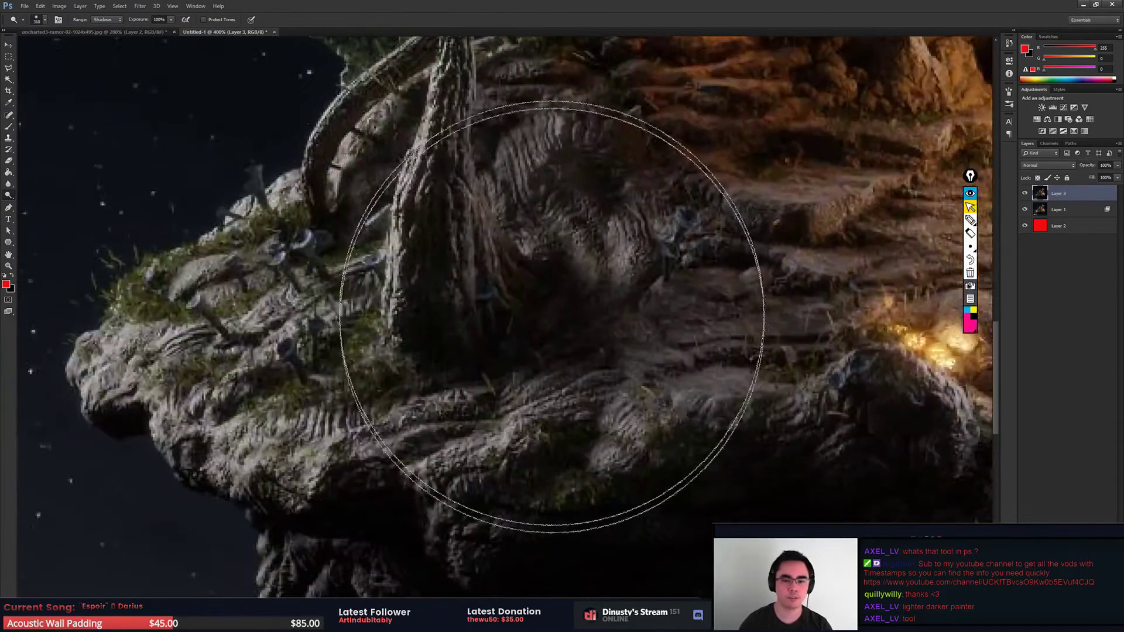
key("bracketleft")
key("bracketleft")
key("bracketleft")
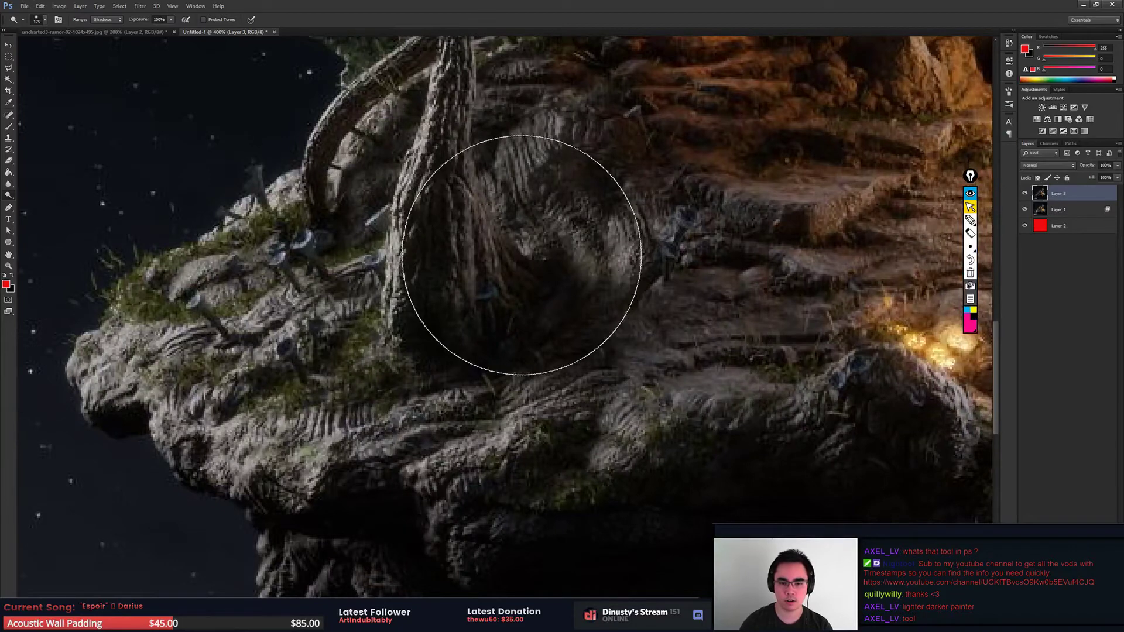
left_click_drag(521, 255, 507, 310)
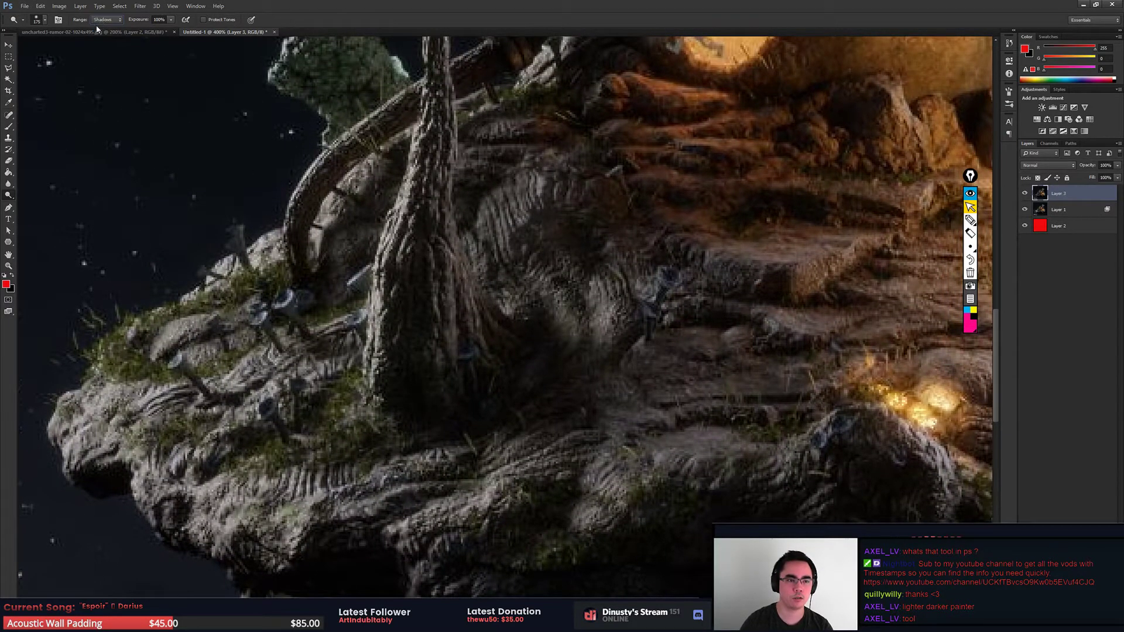
Step: Darken the shadowed rock near the trunk at 29% exposure with a smaller brush
right_click(11, 197)
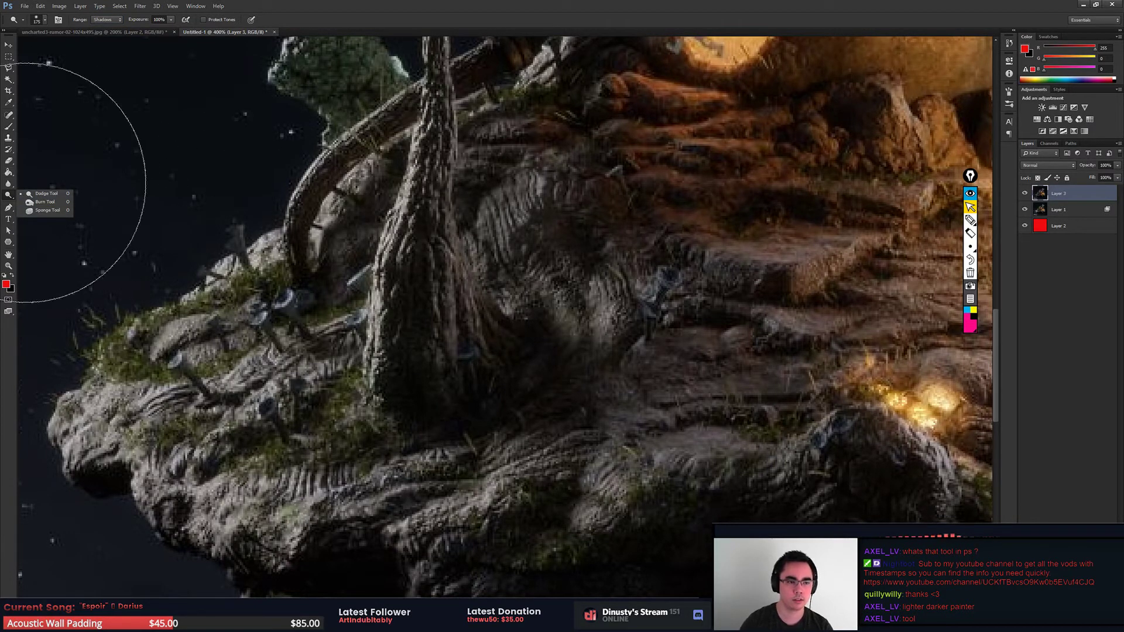
left_click(42, 194)
key("bracketleft")
key("bracketleft")
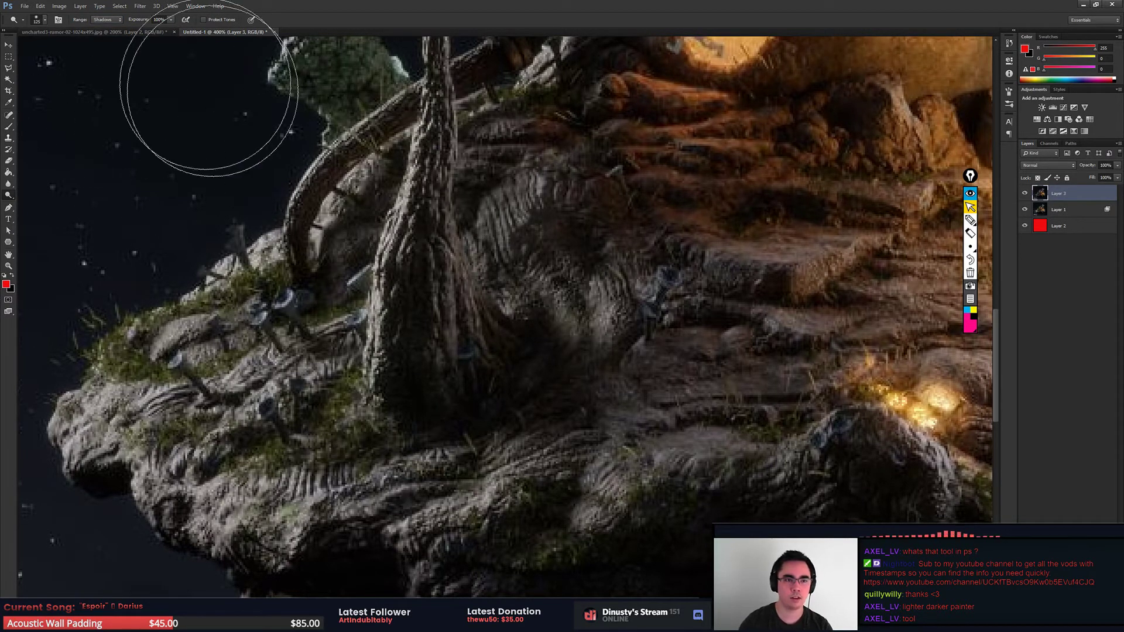
type("29")
left_click_drag(465, 264, 525, 326)
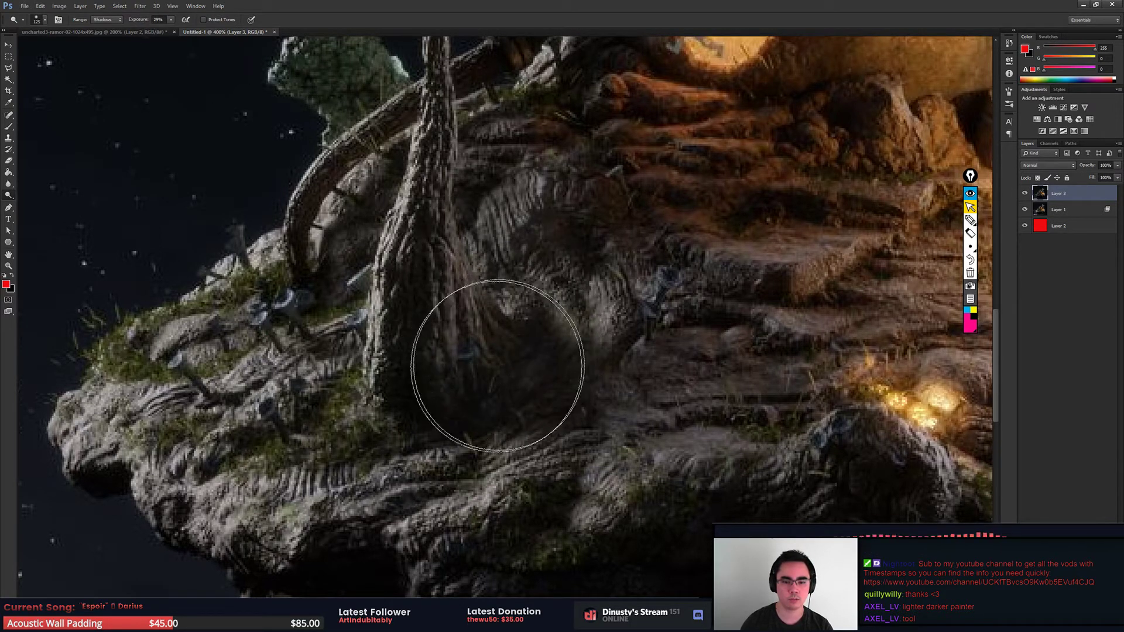
scroll(489, 360, "down", 1, "alt")
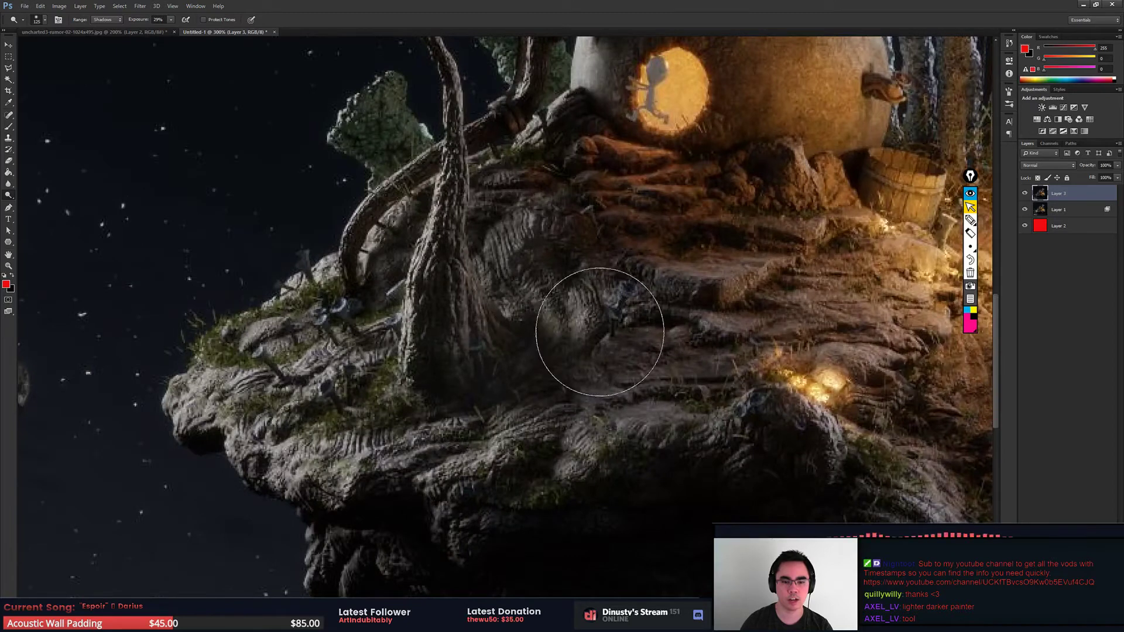
scroll(714, 261, "down", 2, "alt")
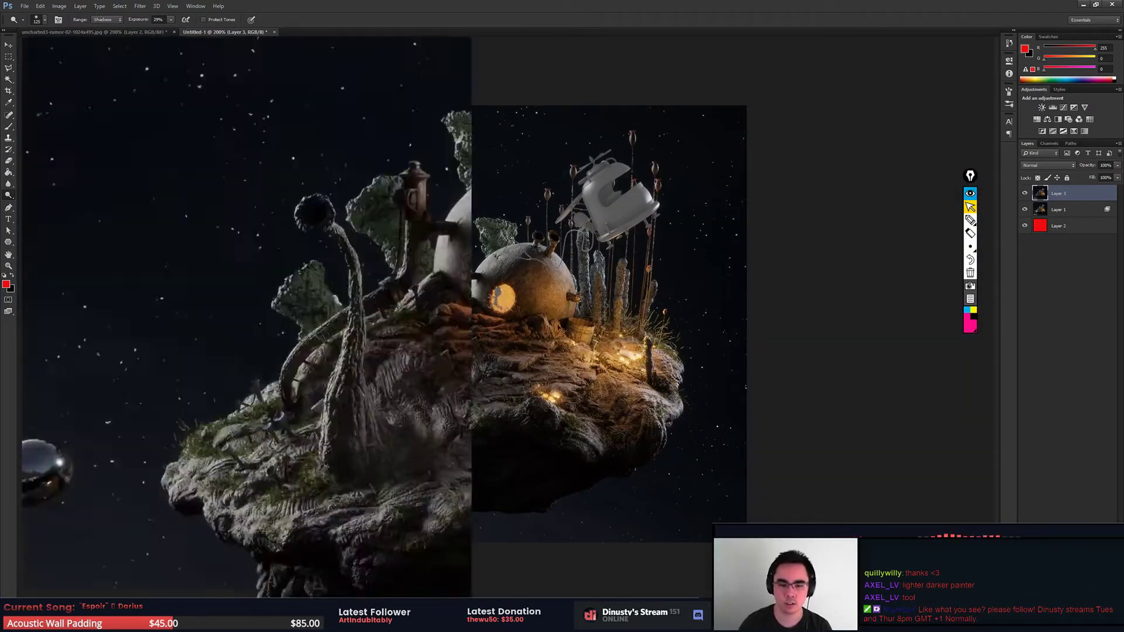
scroll(504, 325, "up", 2, "alt")
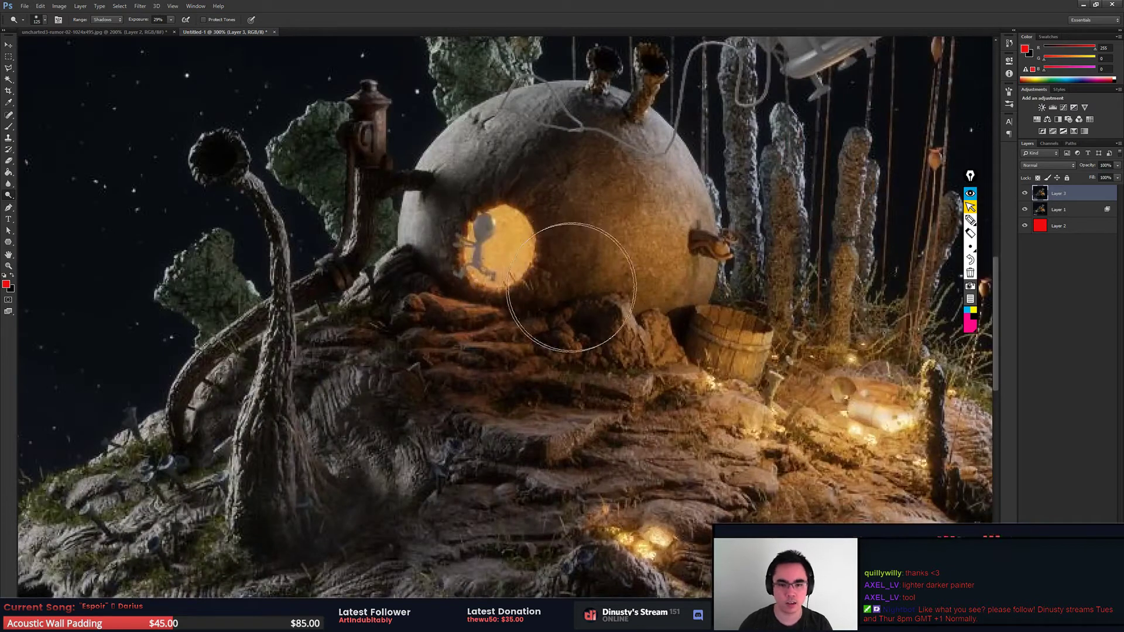
Step: Set the range to Highlights and brighten the dome window and left rock face
left_click(117, 20)
left_click(101, 39)
mouse_move(474, 223)
left_mouse_down()
mouse_move(506, 238)
mouse_move(354, 131)
left_mouse_up()
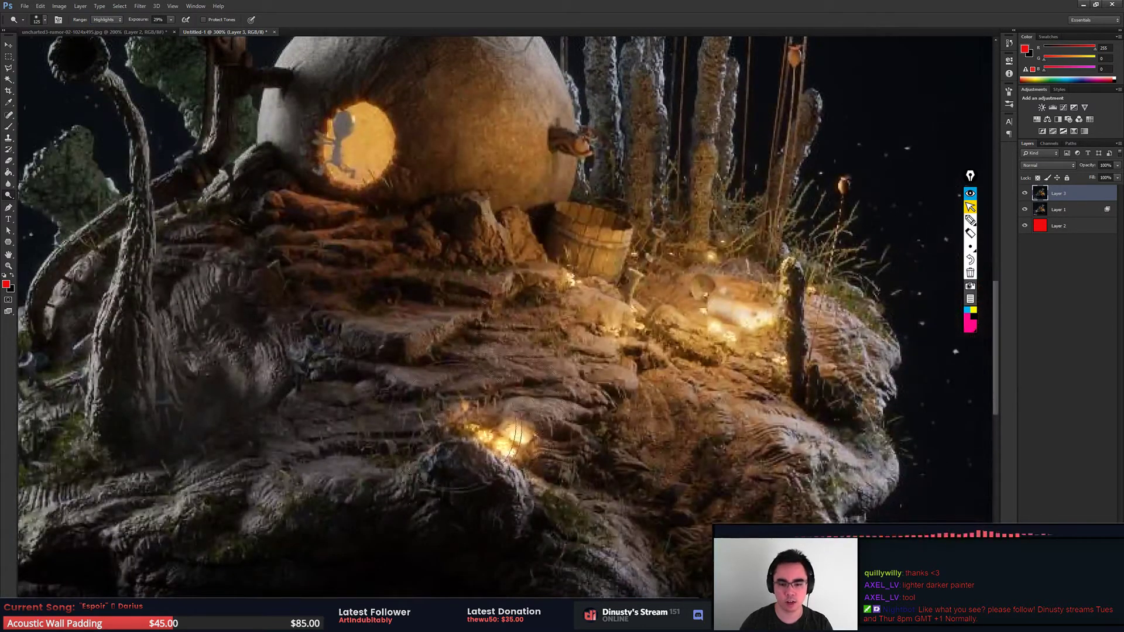
mouse_move(531, 405)
left_mouse_down()
mouse_move(623, 312)
mouse_move(715, 375)
left_mouse_up()
left_click_drag(83, 340, 171, 340)
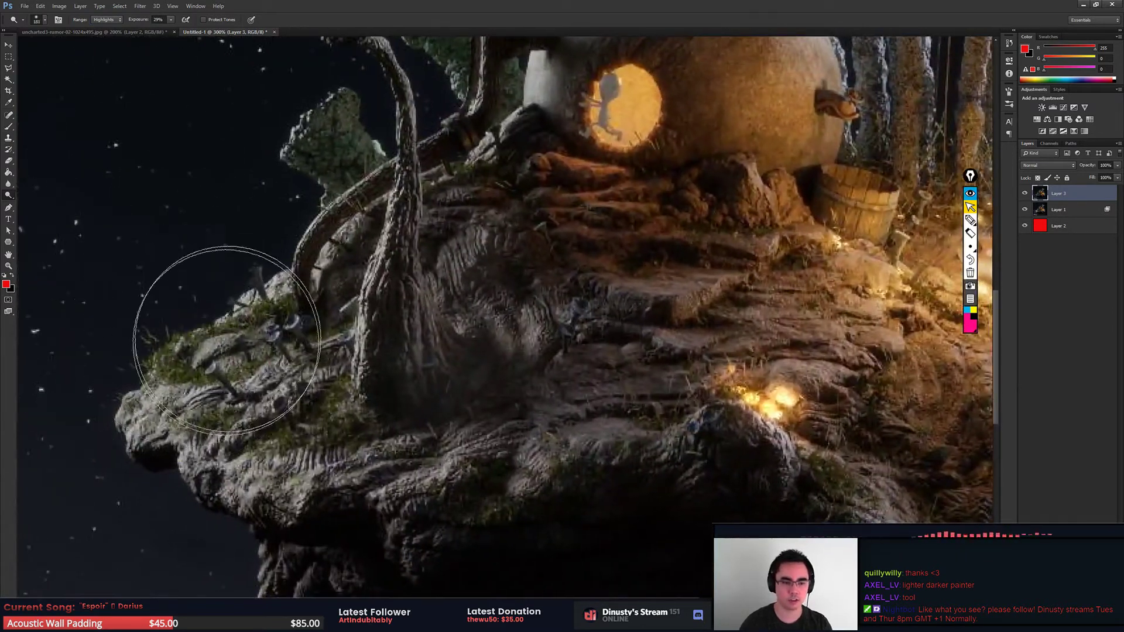
mouse_move(189, 448)
left_mouse_down()
mouse_move(239, 276)
mouse_move(176, 477)
mouse_move(276, 238)
left_mouse_up()
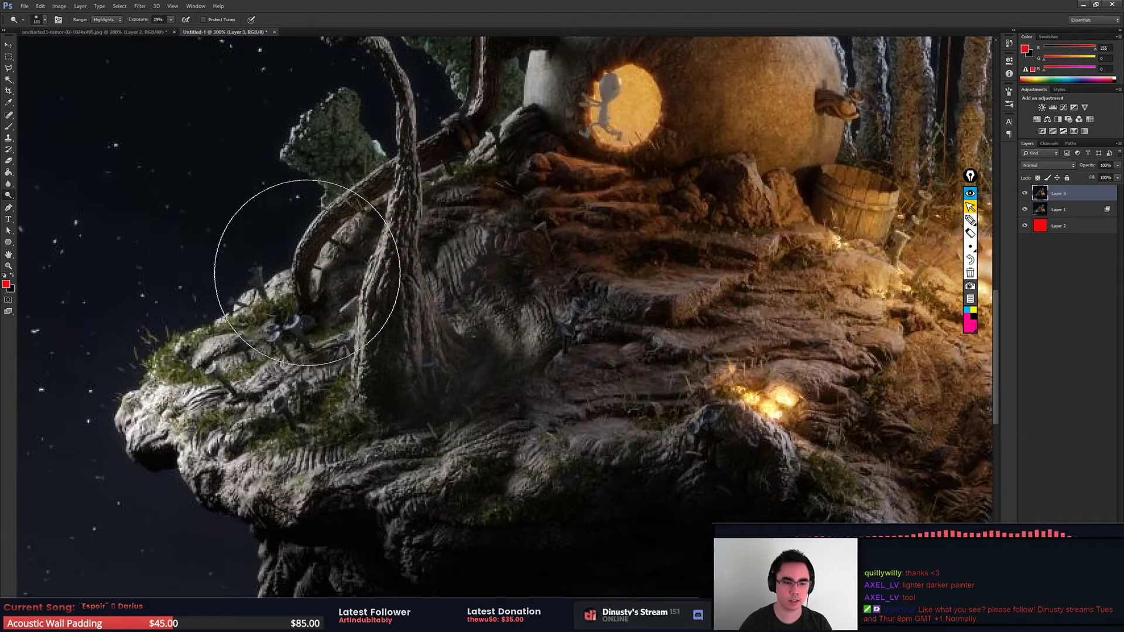
left_click_drag(205, 292, 339, 259)
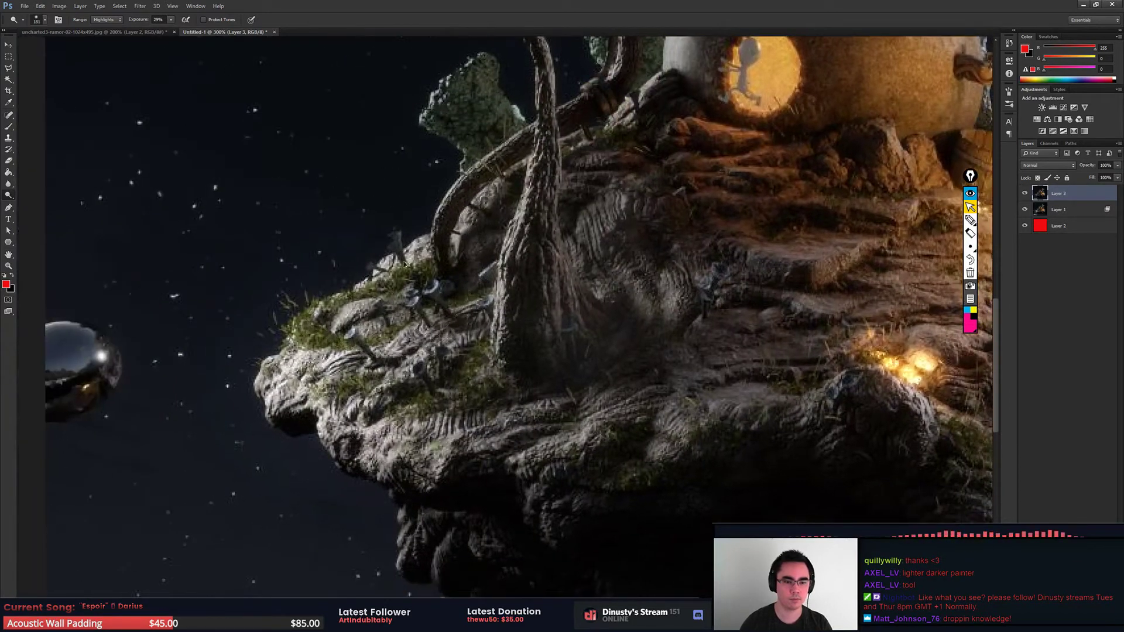
Step: Switch the toning tool to Burn, then to a different toning tool
right_click(9, 195)
left_click(45, 201)
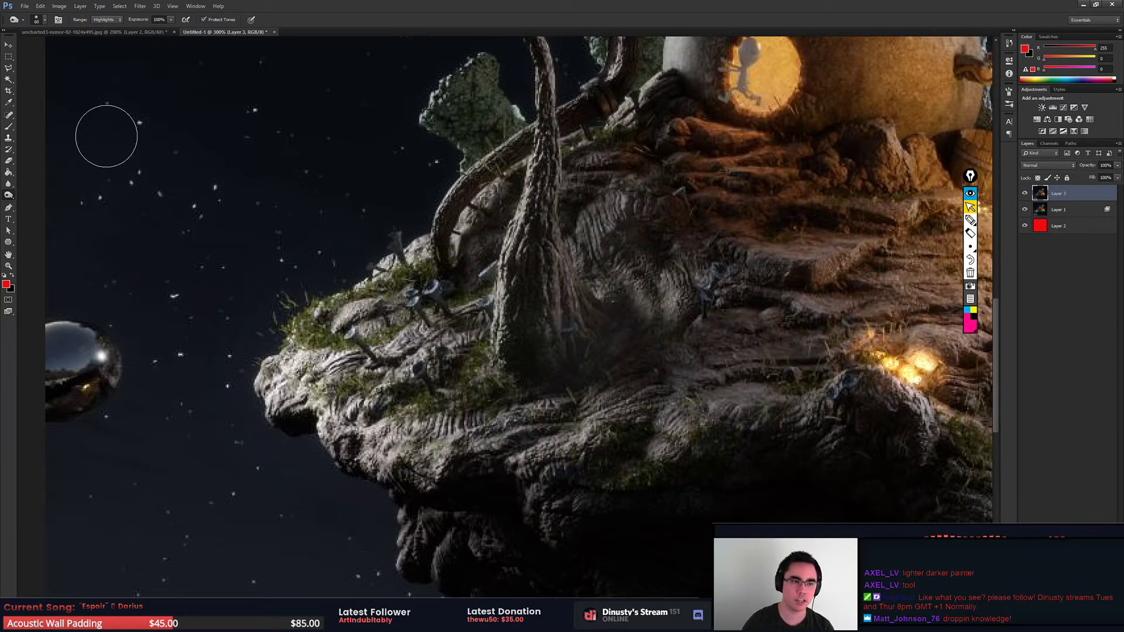
scroll(527, 261, "down", 1)
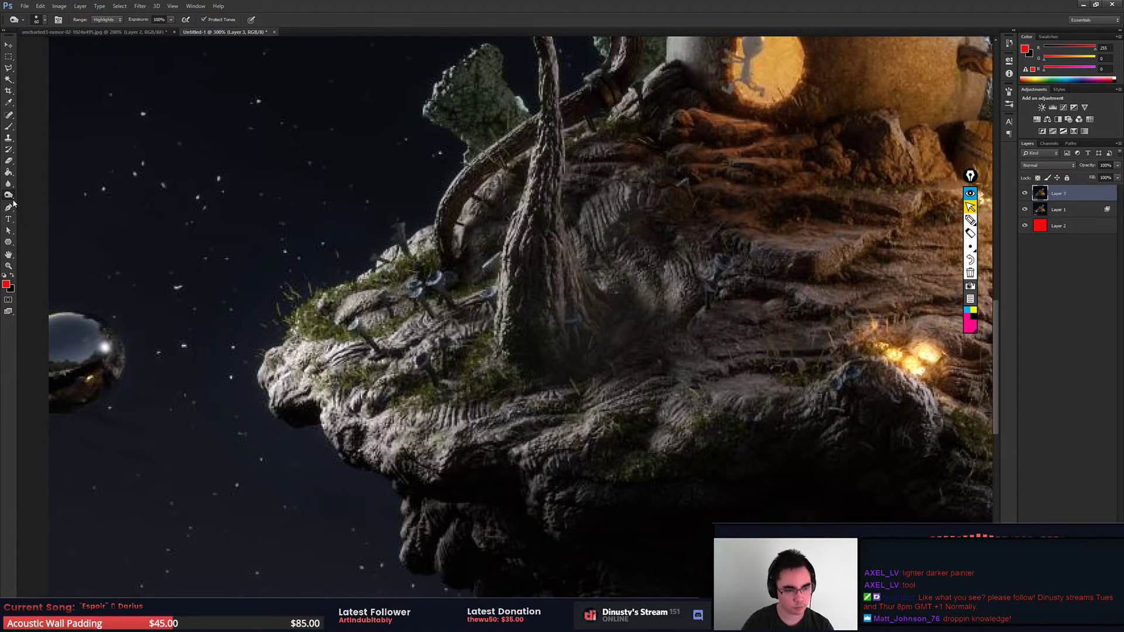
right_click(13, 202)
left_click(9, 195)
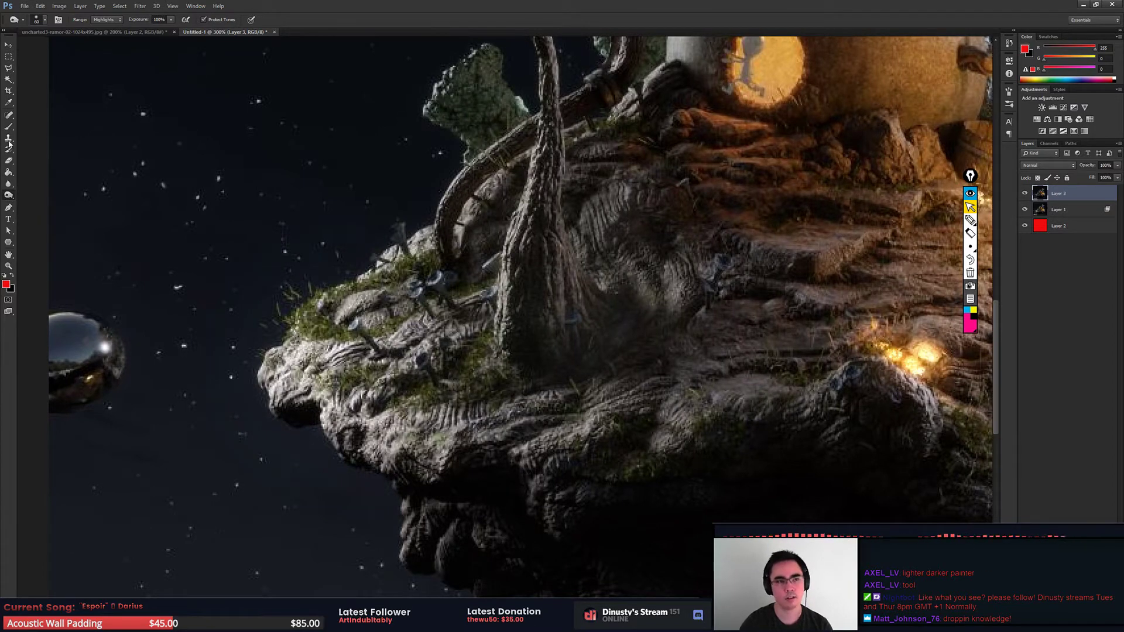
Step: Dodge the highlights on the lower-right rock tip, then fit the whole render with Ctrl+1
left_click(109, 25)
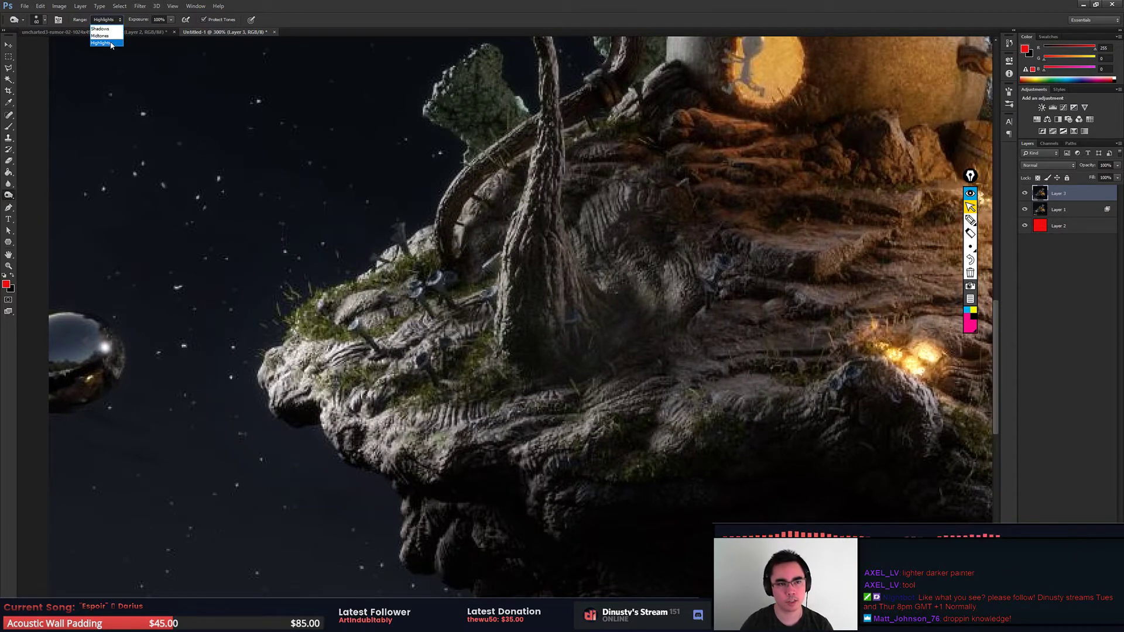
left_click(113, 44)
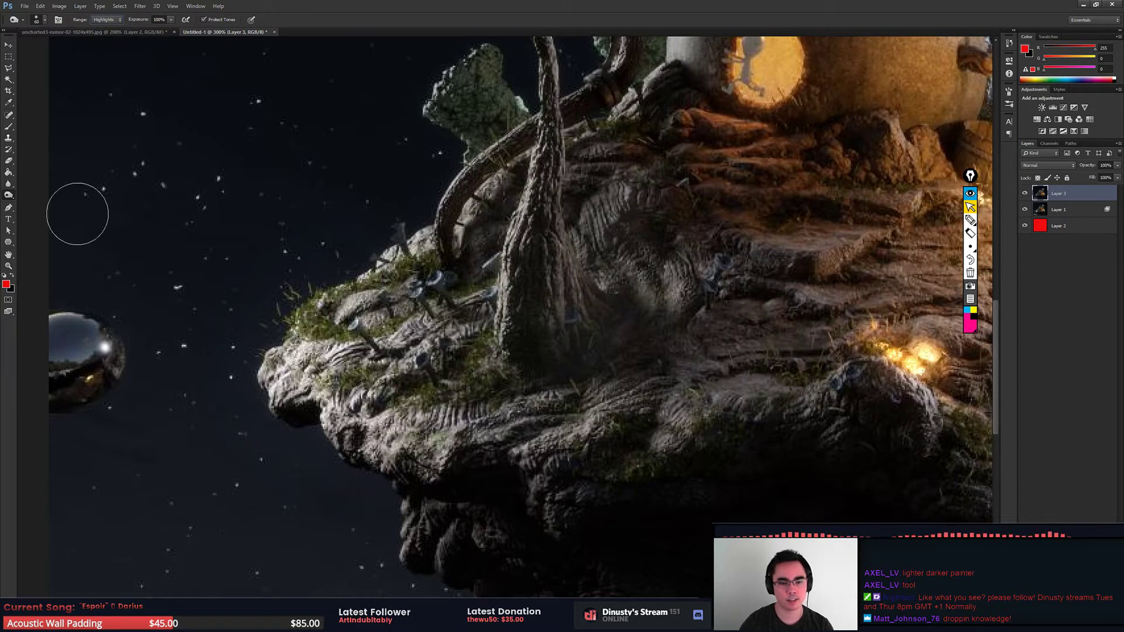
left_click_drag(256, 287, 299, 269)
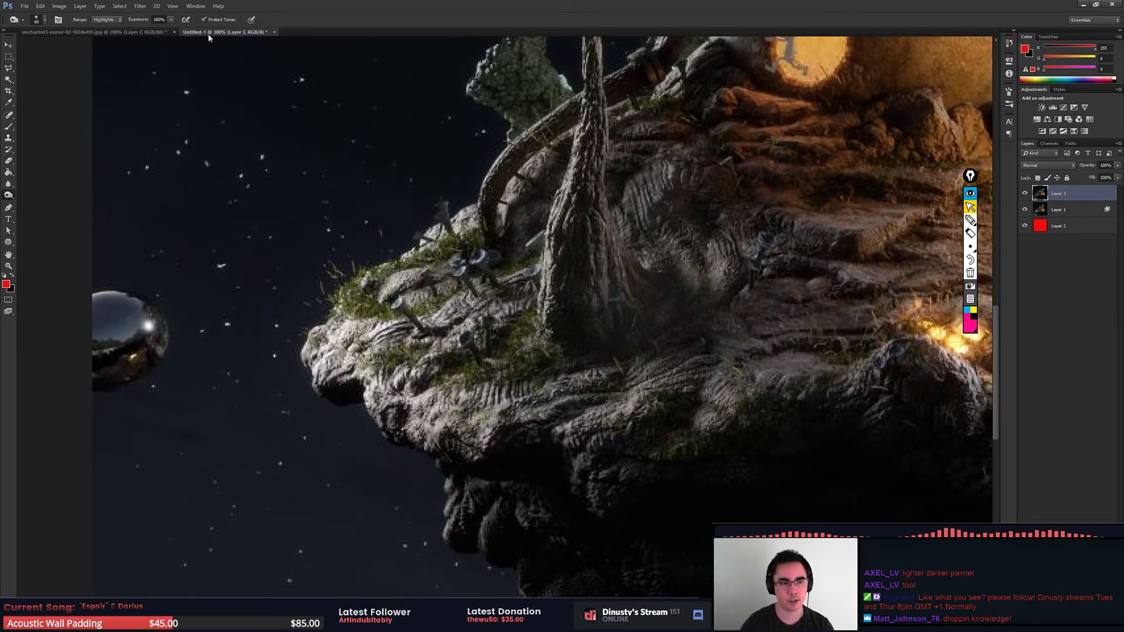
left_click_drag(358, 319, 546, 386)
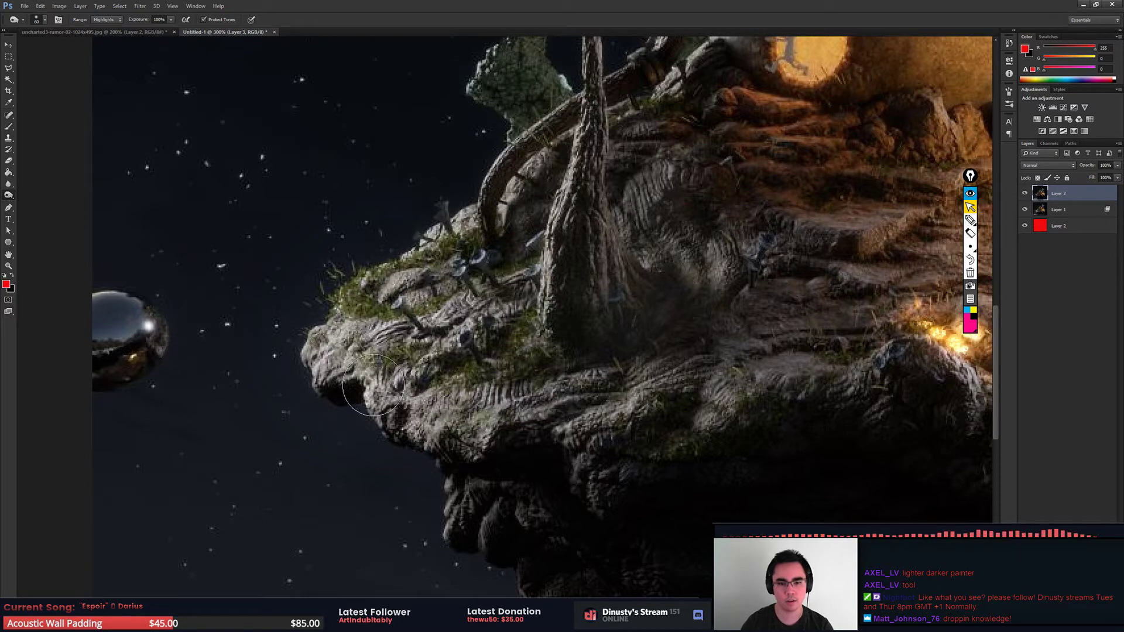
left_click_drag(633, 294, 367, 303)
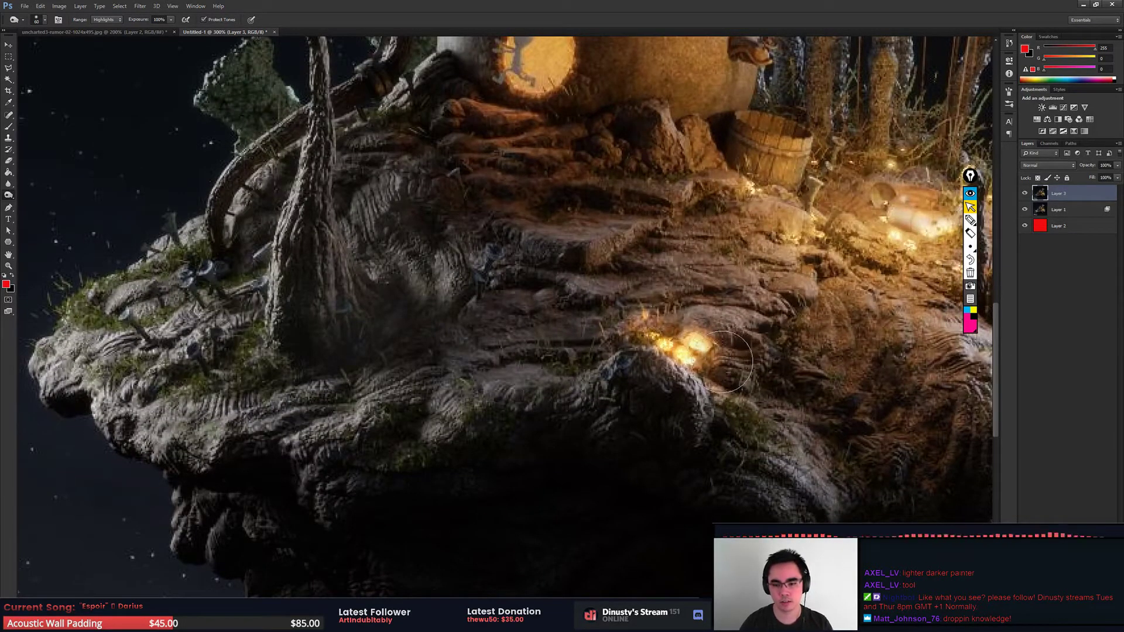
left_click_drag(780, 384, 646, 414)
key("ctrl+1")
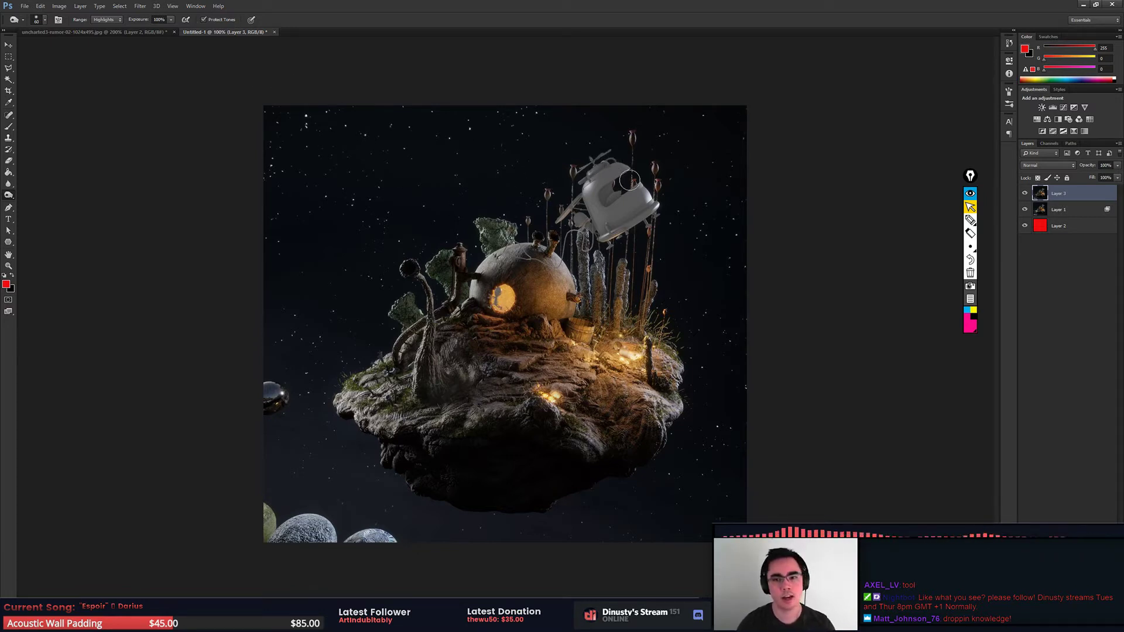
Step: Switch to Chrome and show the 250.jpg grey pipes render
key("alt+Tab")
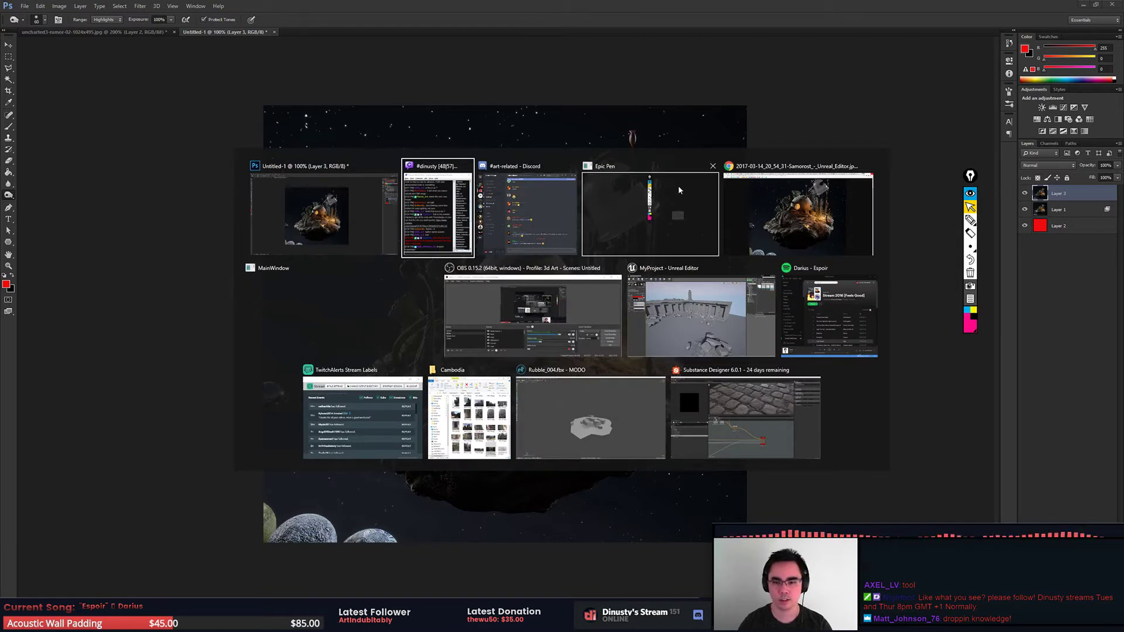
left_click(747, 208)
left_click(141, 4)
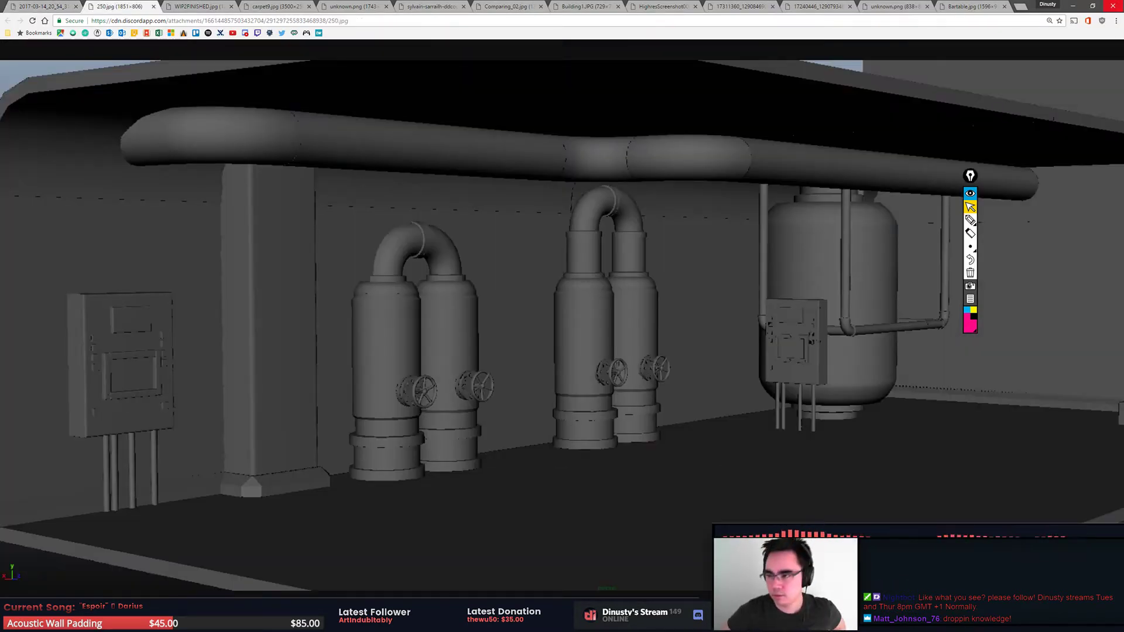
key("alt+Tab")
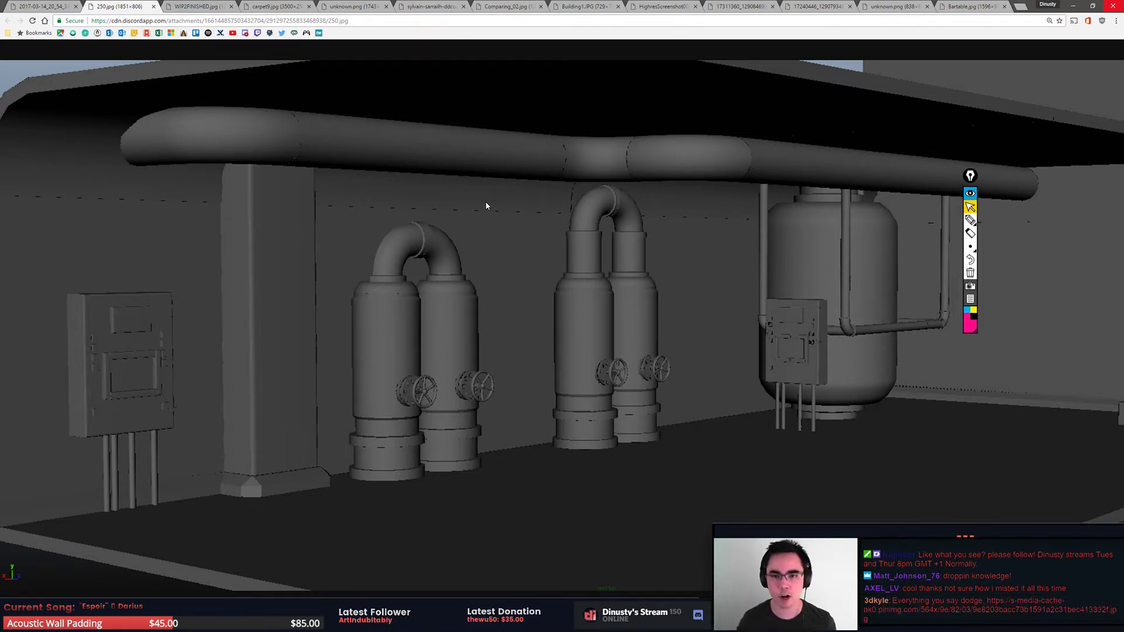
left_click(971, 219)
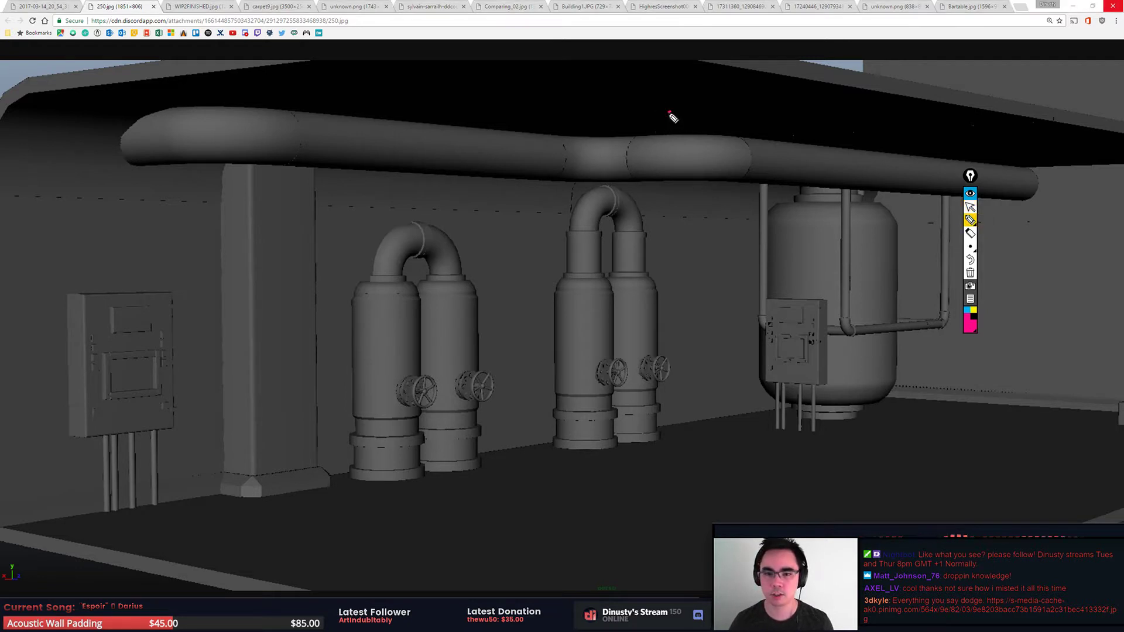
left_click_drag(671, 112, 636, 139)
left_click_drag(527, 110, 552, 139)
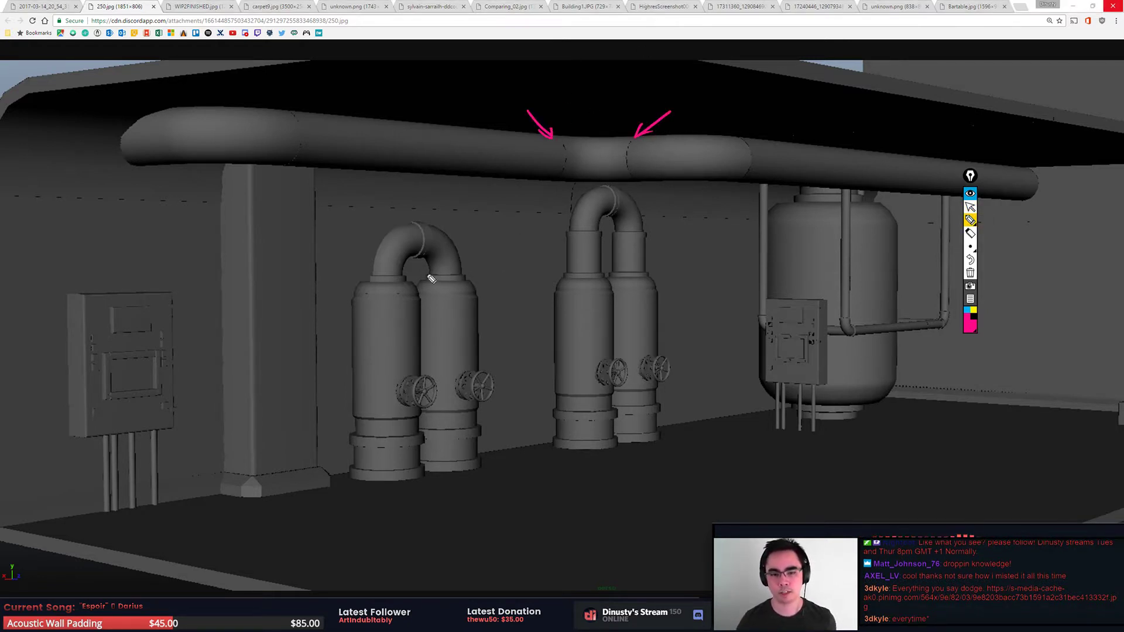
left_click_drag(431, 276, 432, 270)
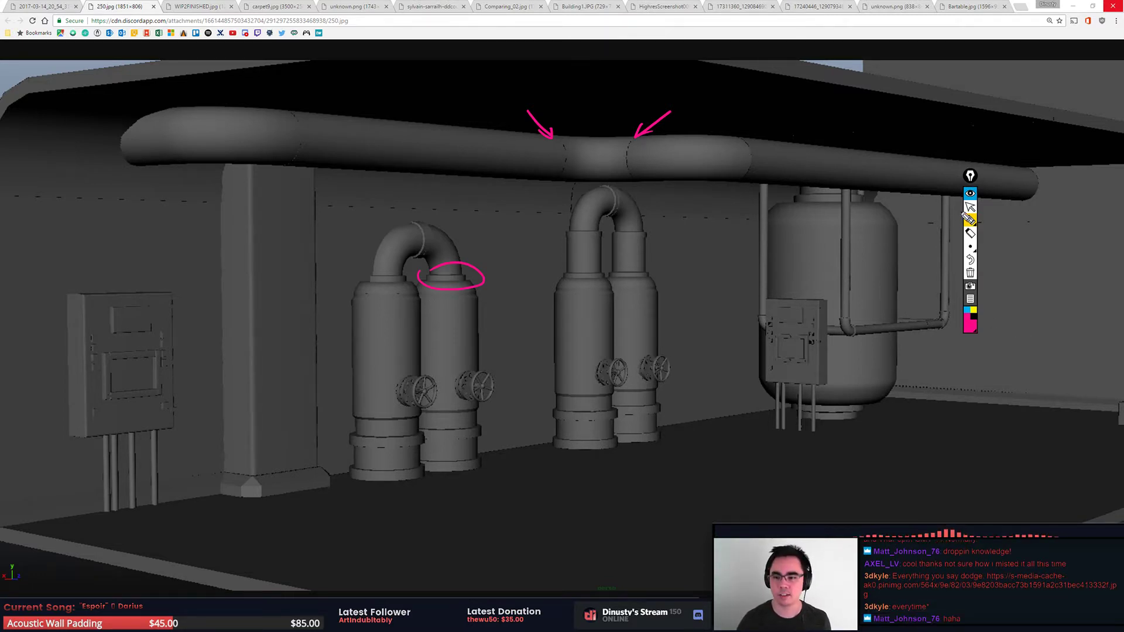
left_click(970, 207)
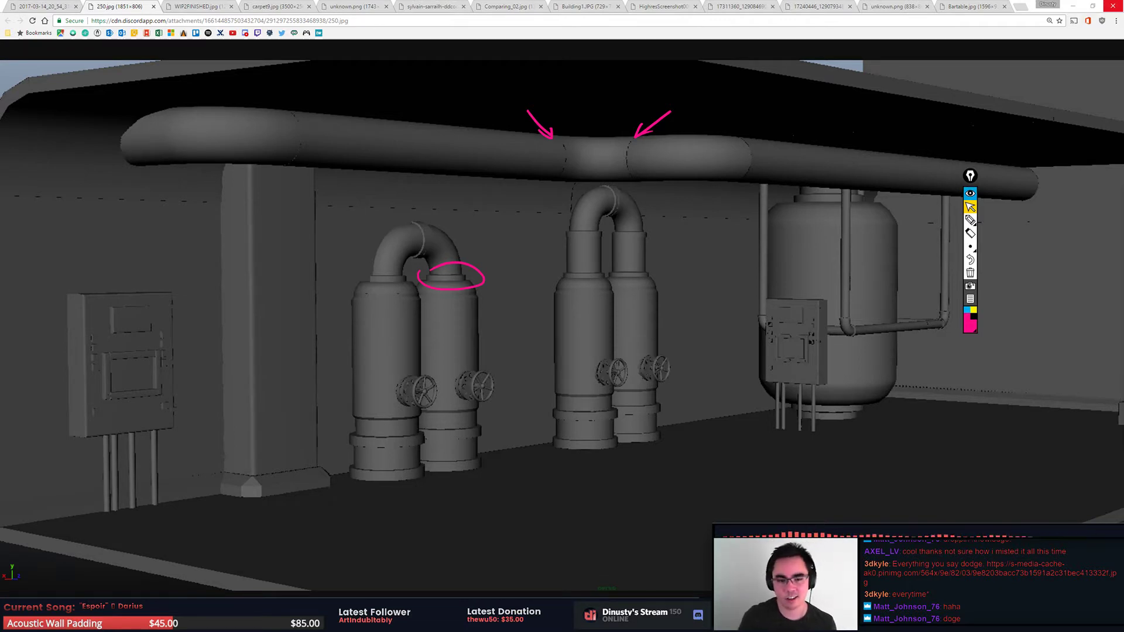
left_click(971, 220)
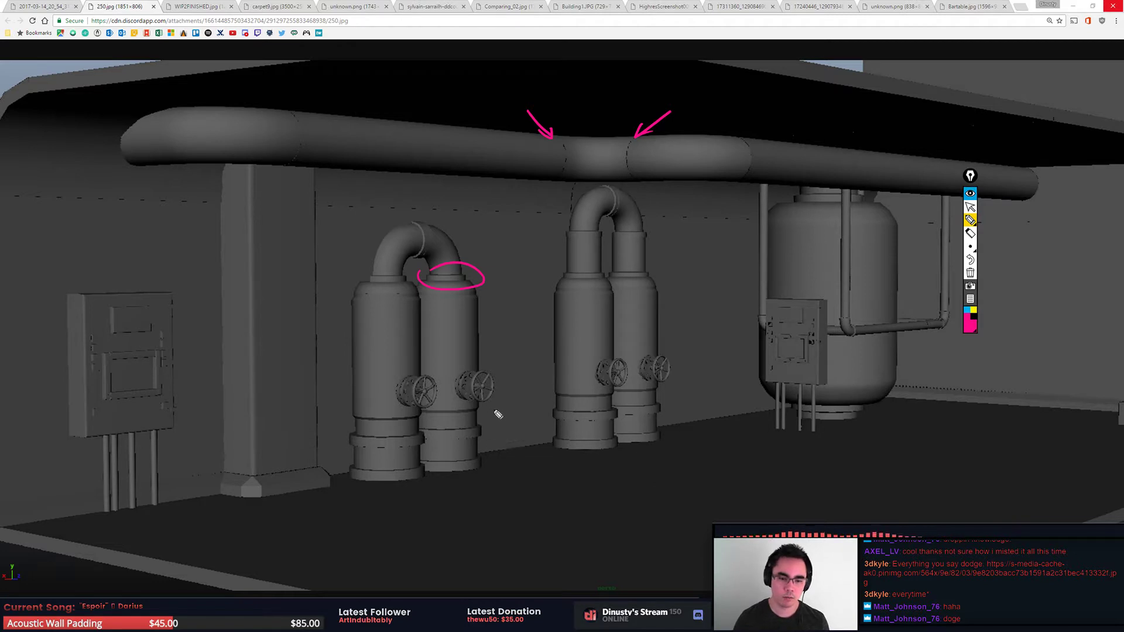
left_click_drag(506, 404, 491, 419)
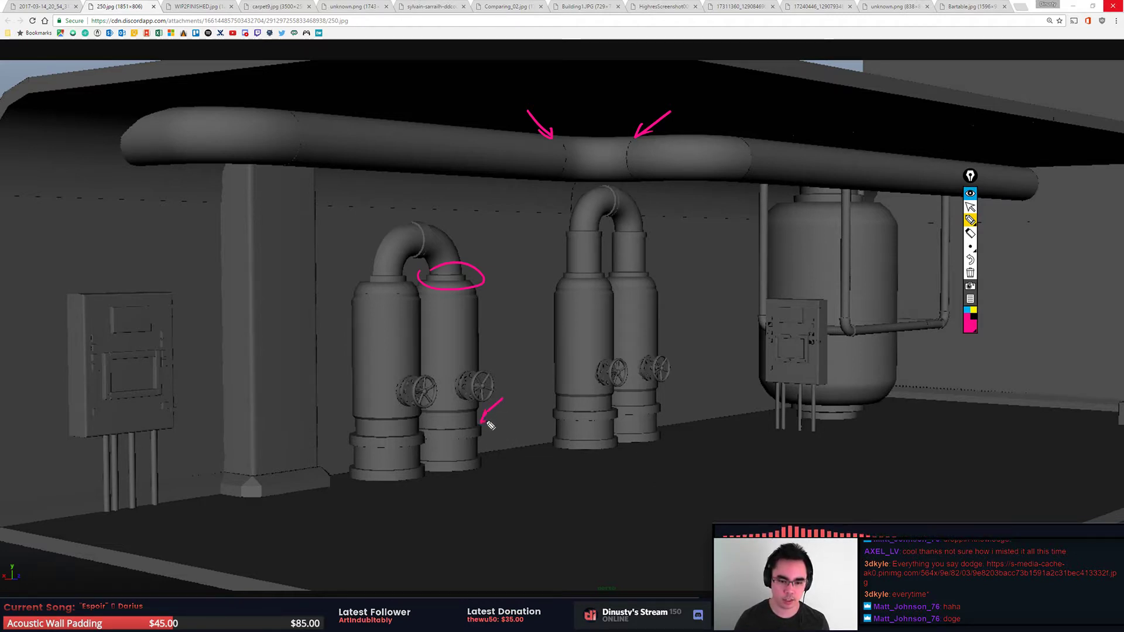
left_click_drag(328, 454, 343, 451)
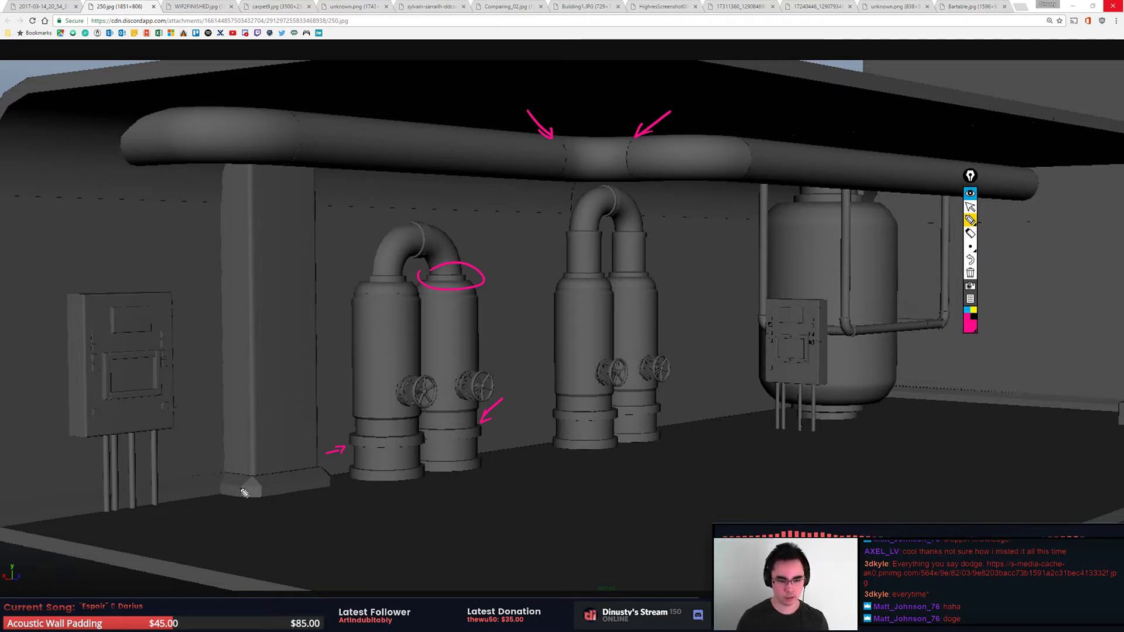
left_click_drag(252, 479, 263, 487)
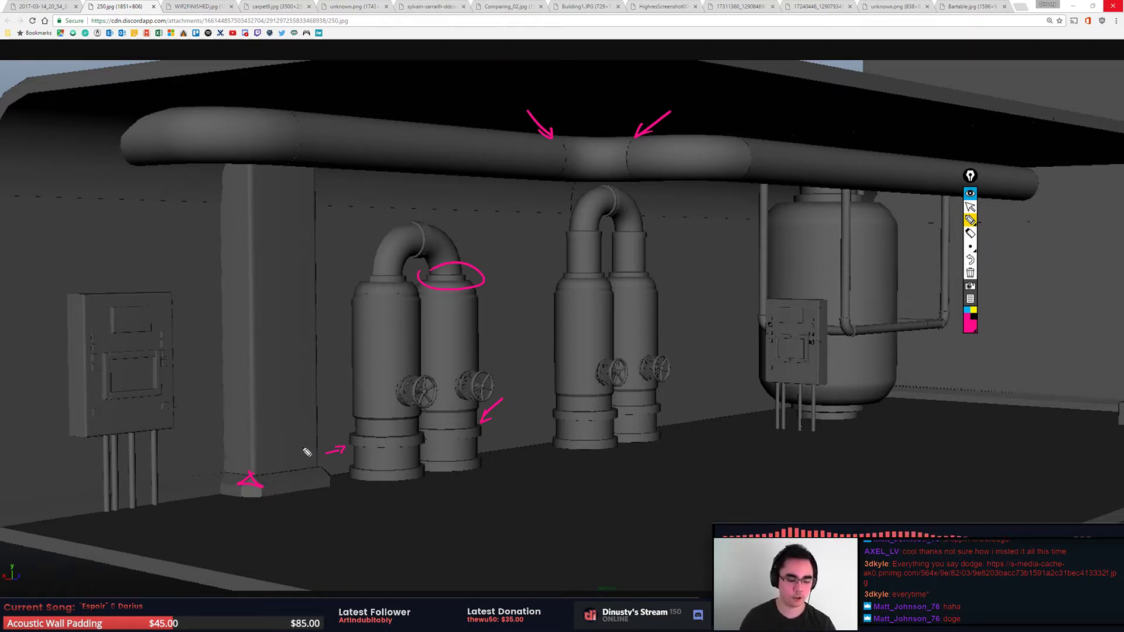
key("ctrl+shift+c")
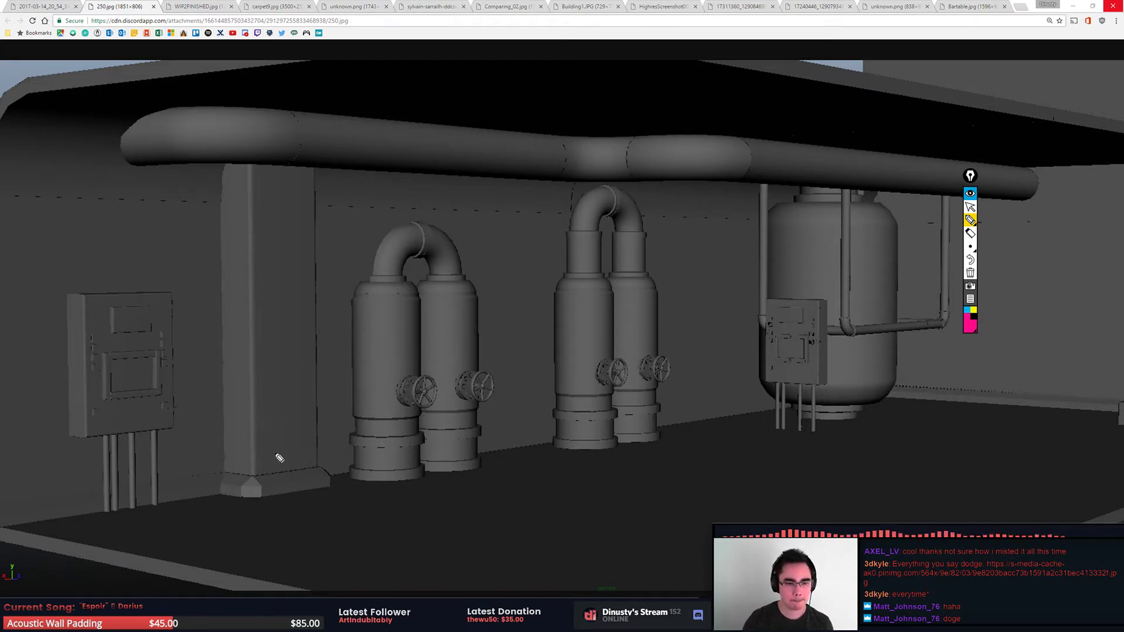
Step: Sketch pink squiggles, a bottom-edge line and an arrow around the electrical box
mouse_move(66, 296)
left_mouse_down()
mouse_move(170, 294)
mouse_move(172, 349)
mouse_move(92, 387)
mouse_move(86, 435)
left_mouse_up()
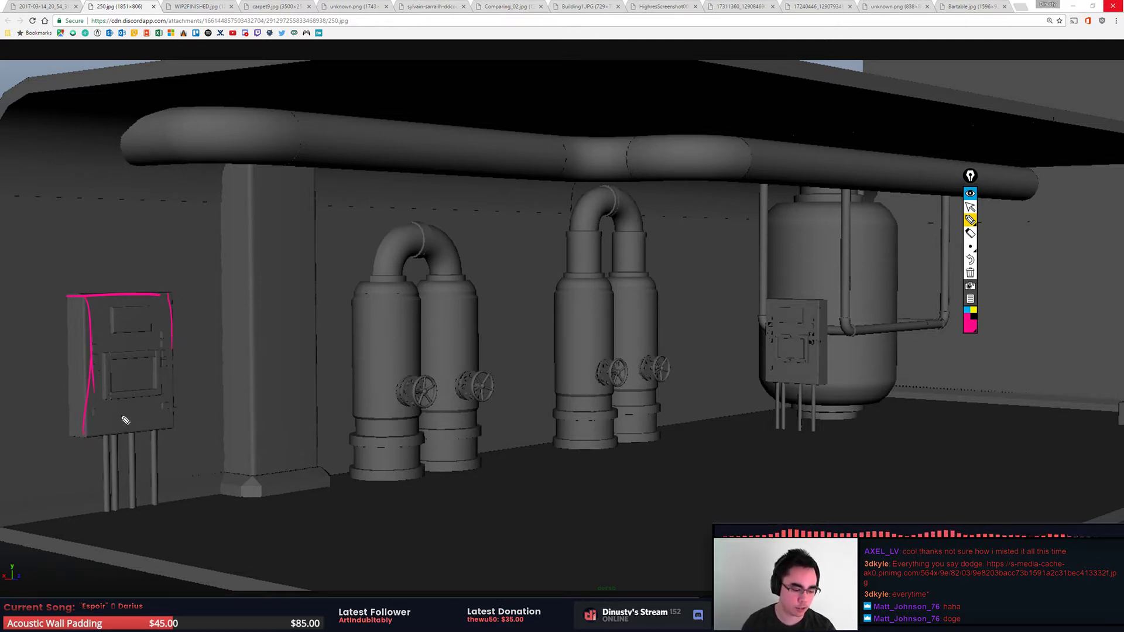
key("ctrl+z")
key("ctrl+z")
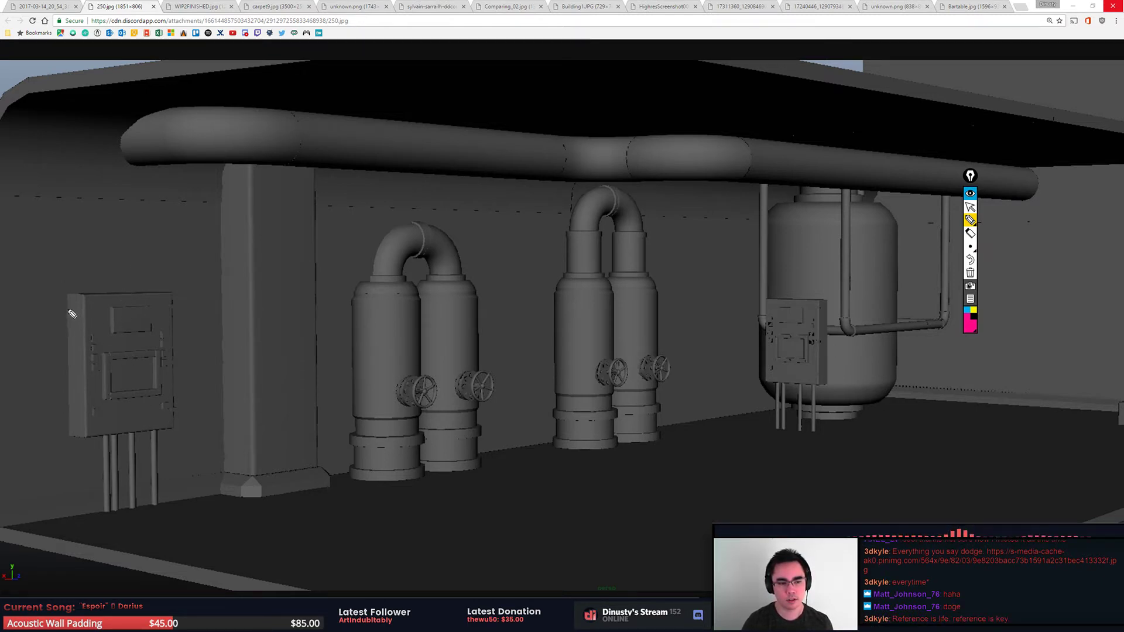
left_click_drag(70, 316, 82, 321)
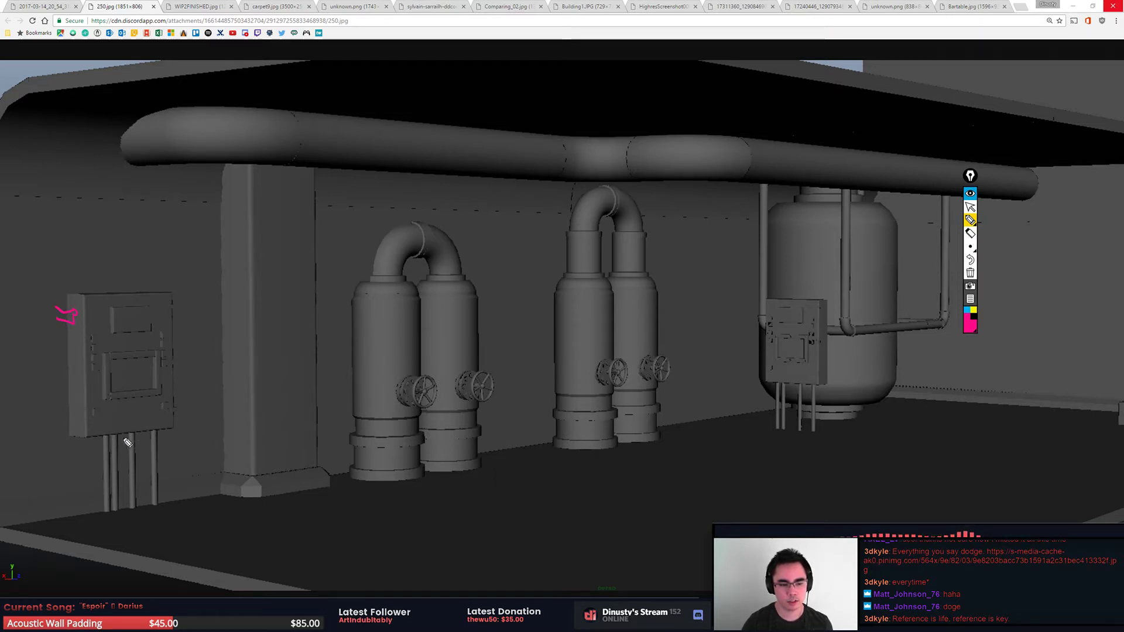
left_click(102, 435)
mouse_move(112, 439)
left_mouse_down()
mouse_move(153, 446)
mouse_move(159, 432)
left_mouse_up()
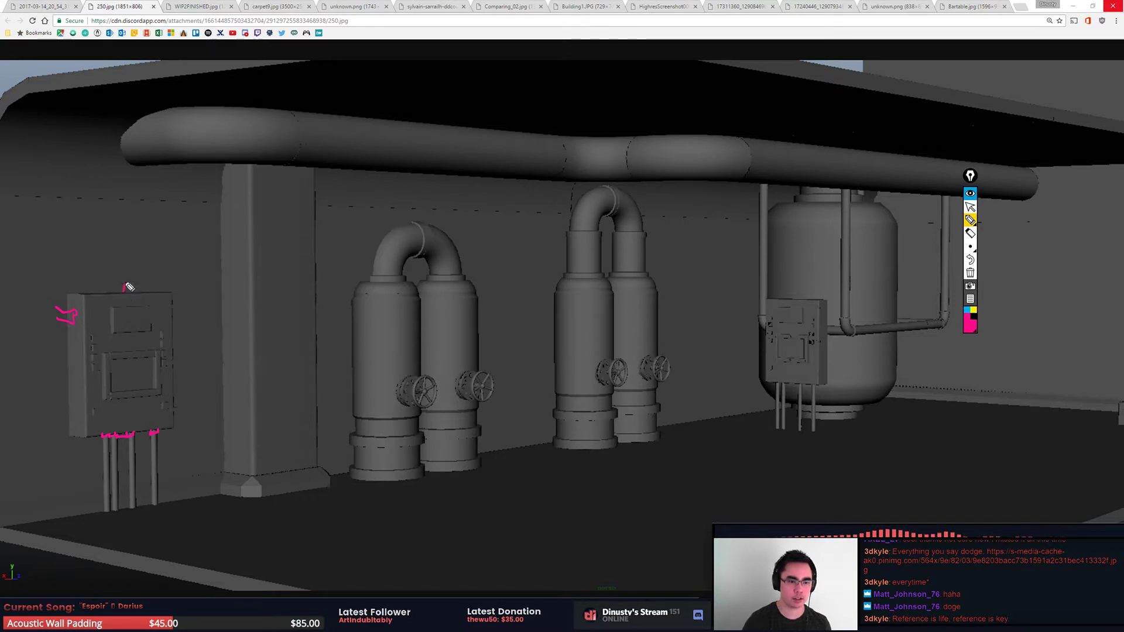
mouse_move(124, 291)
left_mouse_down()
mouse_move(155, 292)
mouse_move(143, 295)
left_mouse_up()
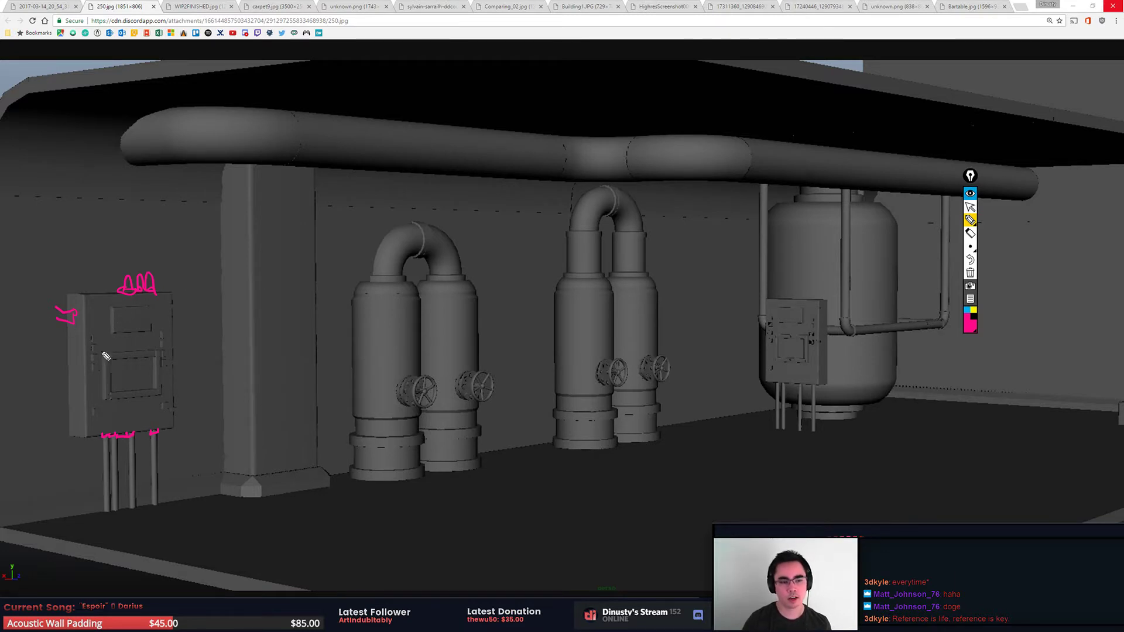
left_click_drag(227, 241, 177, 287)
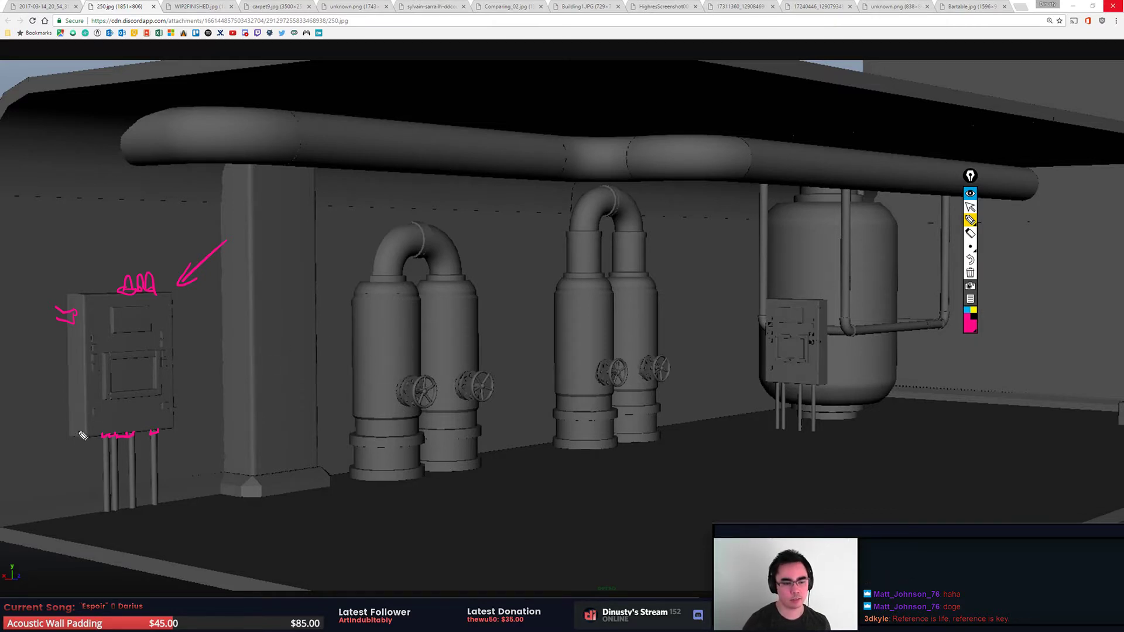
left_click_drag(59, 338, 71, 345)
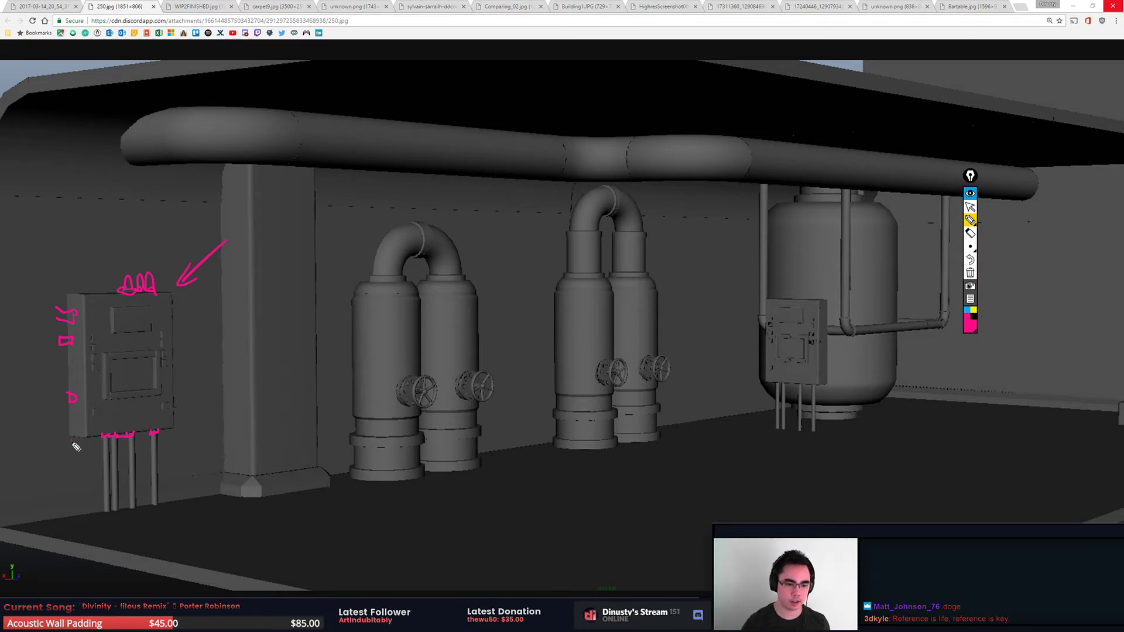
Step: Cross out the box's support legs in pink, then clear all annotations
mouse_move(73, 439)
left_mouse_down()
mouse_move(69, 511)
mouse_move(85, 508)
left_mouse_up()
left_click_drag(171, 429, 168, 508)
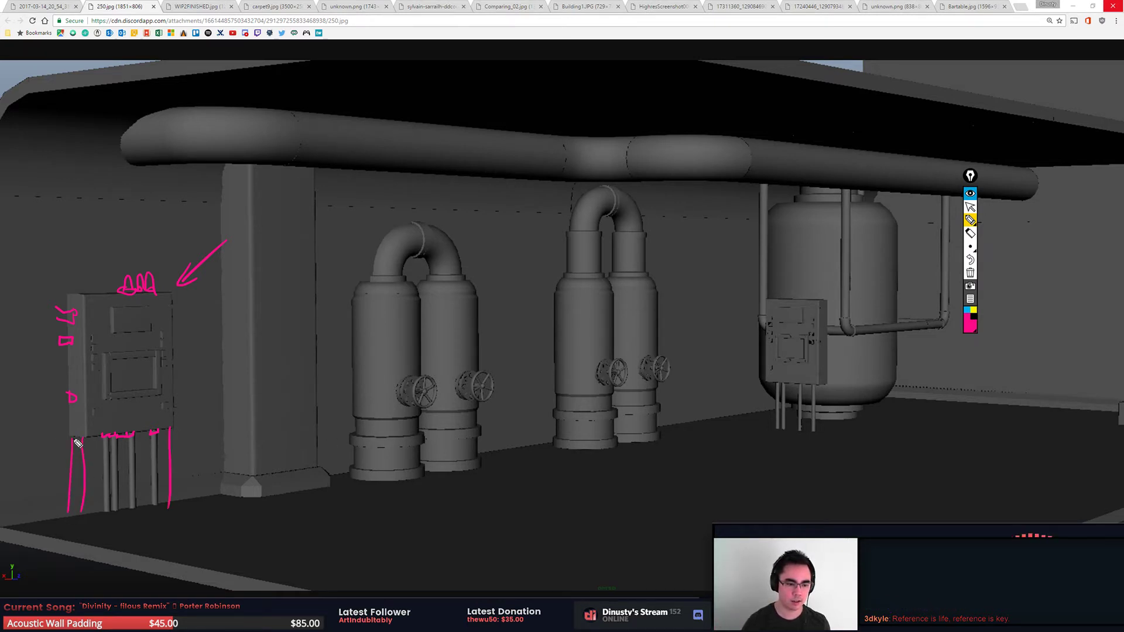
left_click_drag(78, 443, 86, 511)
left_click_drag(92, 451, 167, 510)
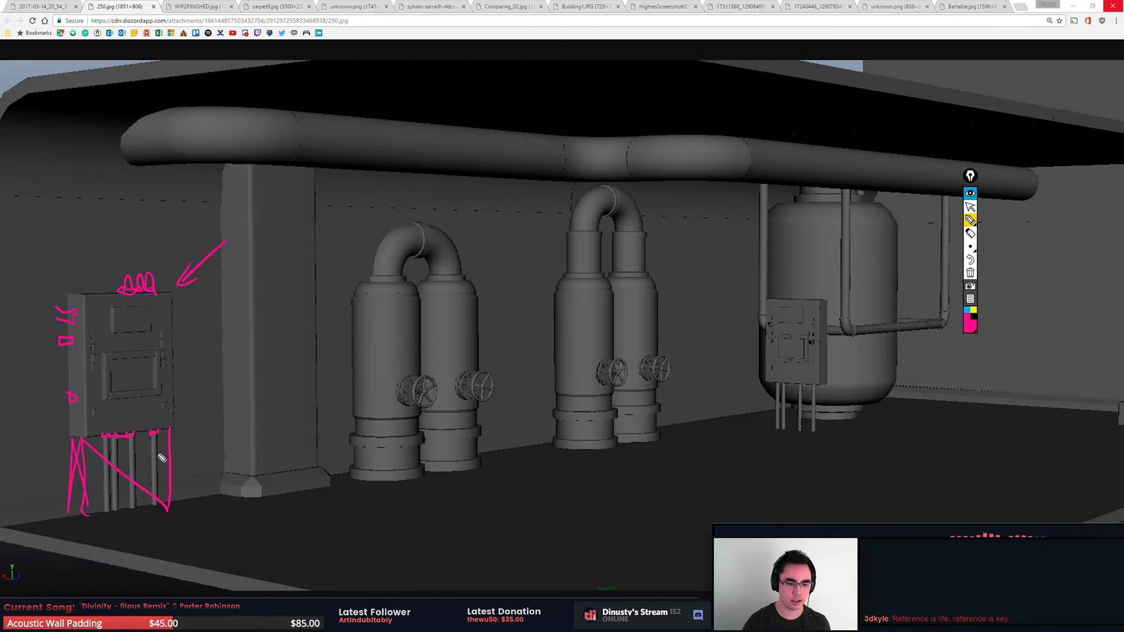
left_click_drag(166, 436, 84, 505)
mouse_move(83, 455)
left_mouse_down()
mouse_move(82, 512)
mouse_move(56, 522)
mouse_move(88, 517)
left_mouse_up()
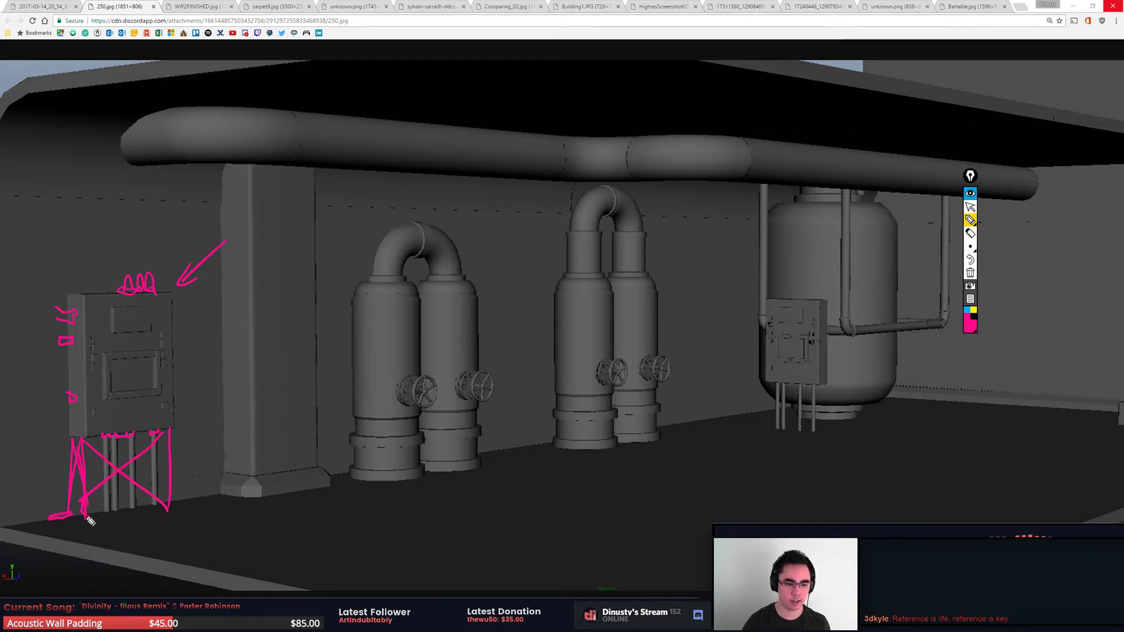
left_click_drag(178, 502, 191, 501)
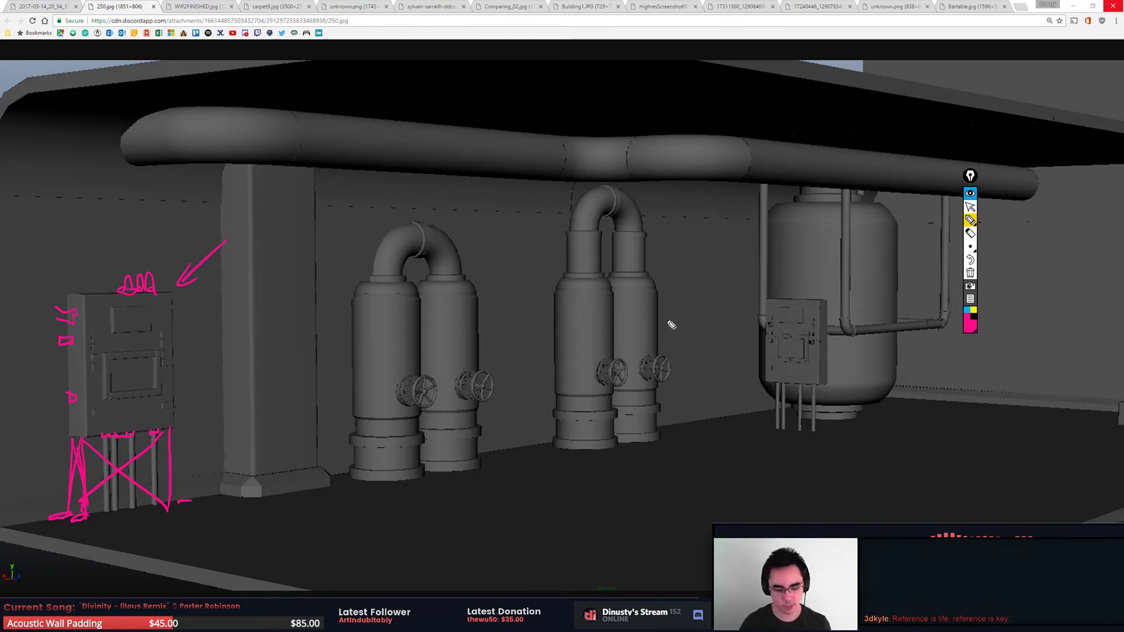
key("ctrl+shift+c")
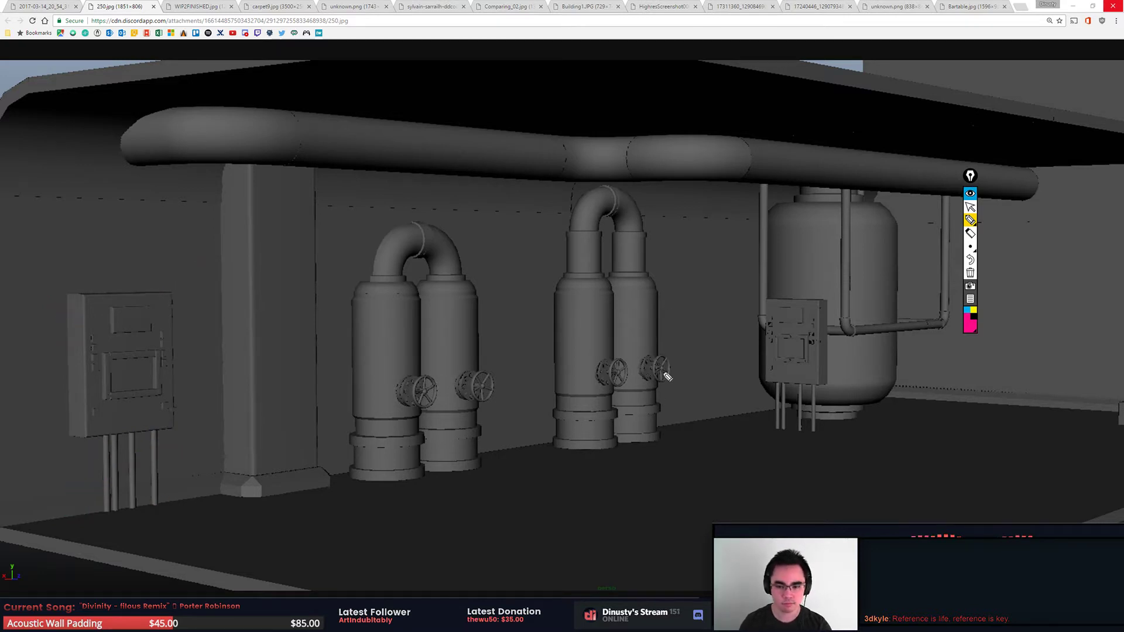
Step: Return to the pen, circle both U-bend tops, then clear the ellipses
left_click(970, 207)
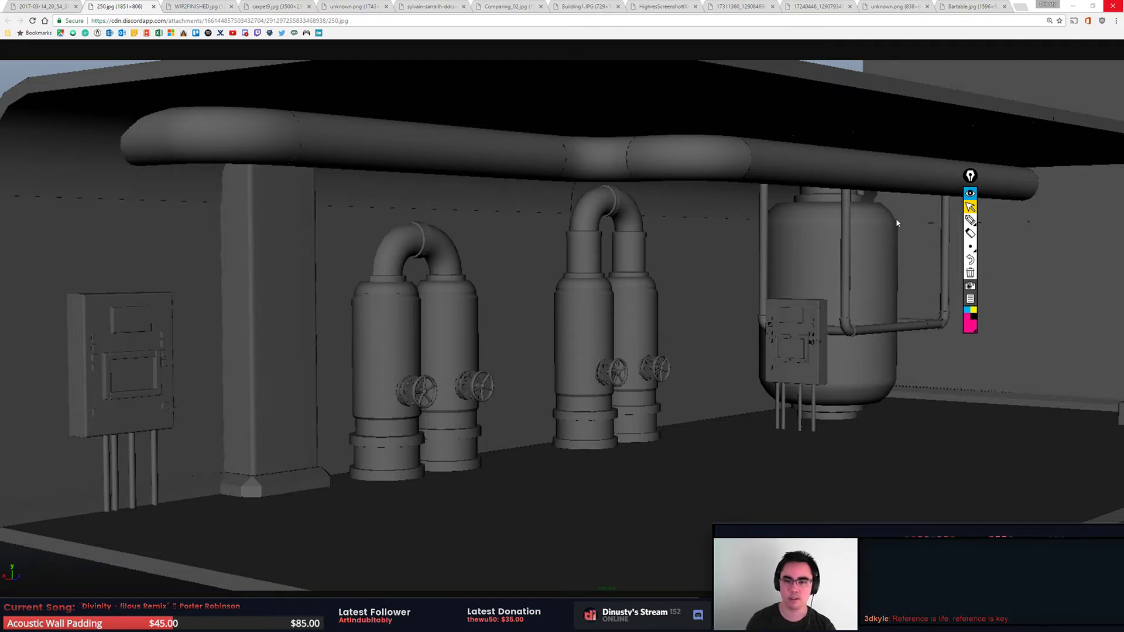
key("ctrl+shift+p")
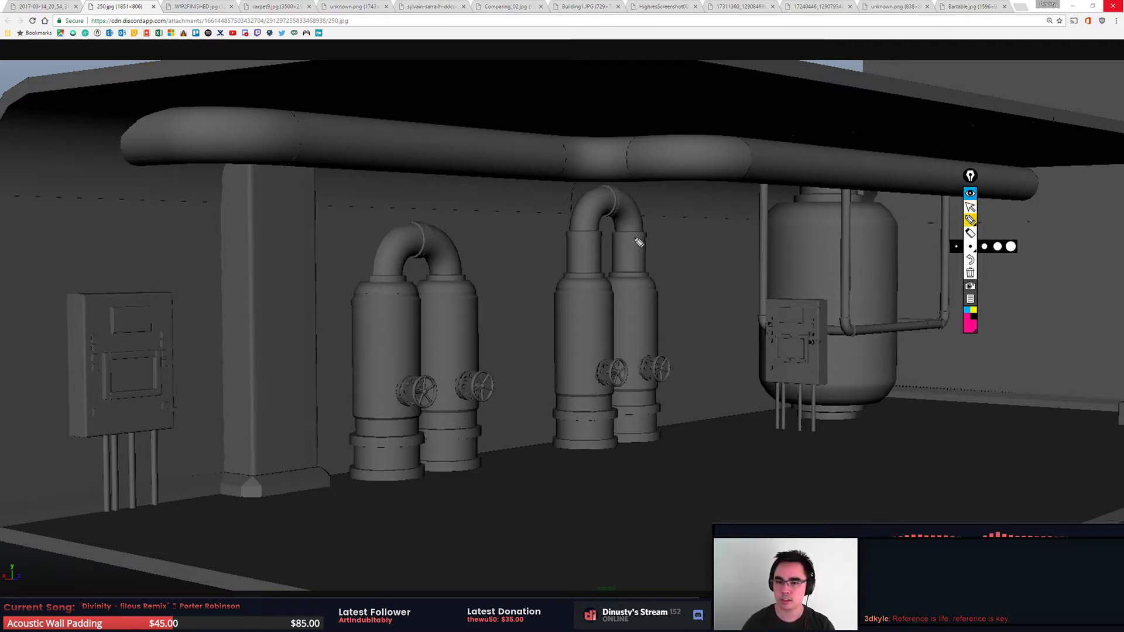
mouse_move(614, 202)
left_mouse_down()
mouse_move(545, 237)
mouse_move(633, 191)
left_mouse_up()
left_click_drag(439, 228, 434, 221)
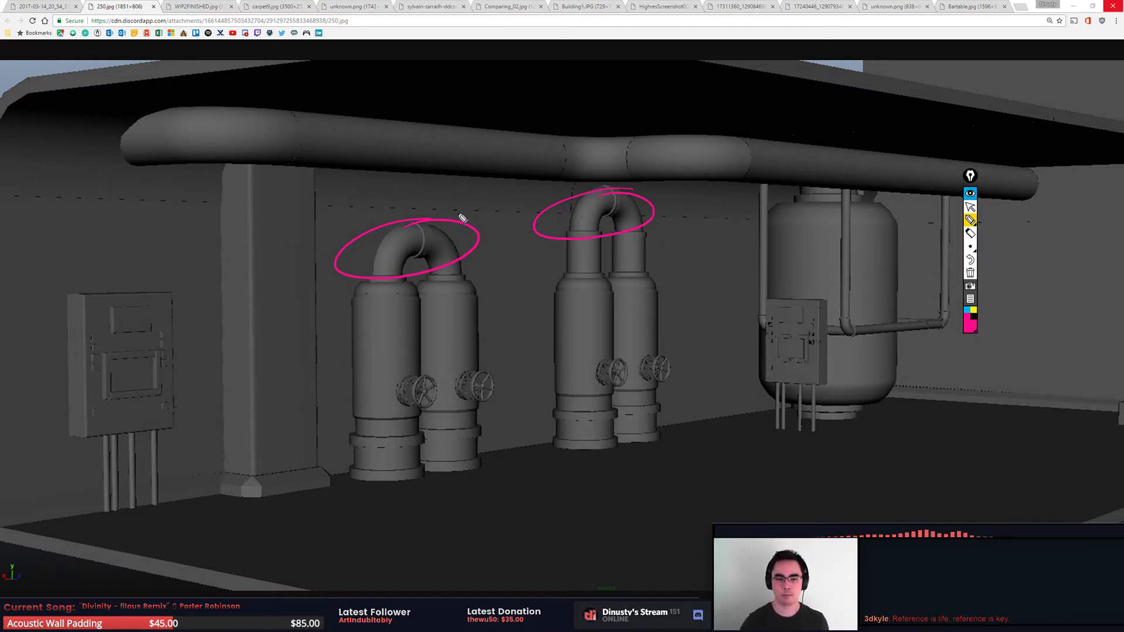
key("ctrl+shift+c")
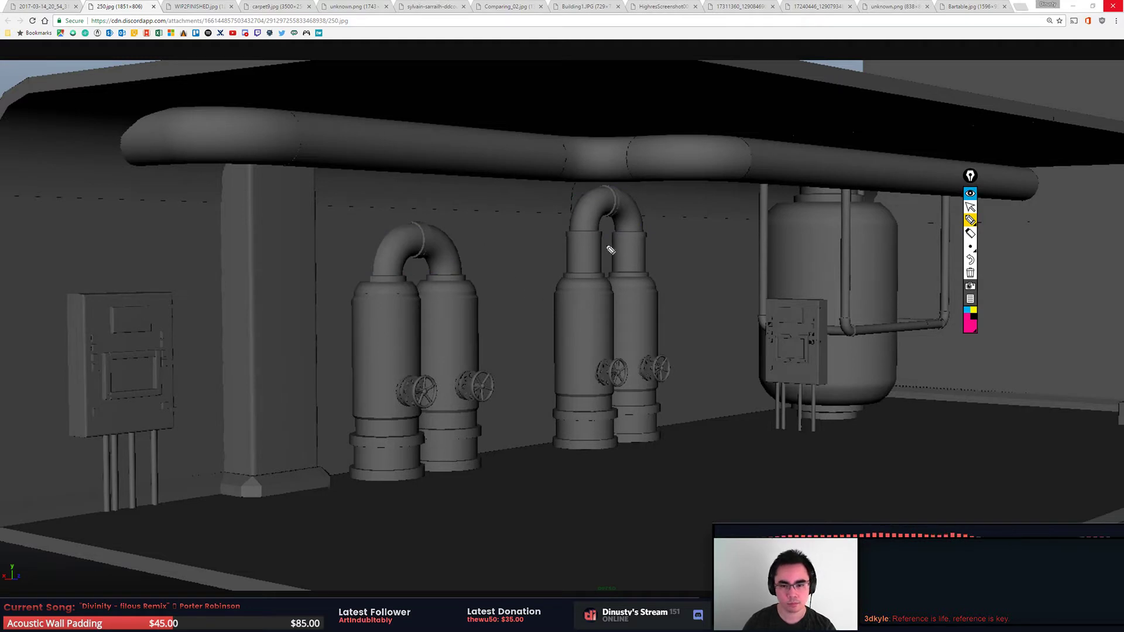
Step: Circle the first U-bend, box and number the second pair, and circle the right valve
left_click_drag(432, 210, 423, 222)
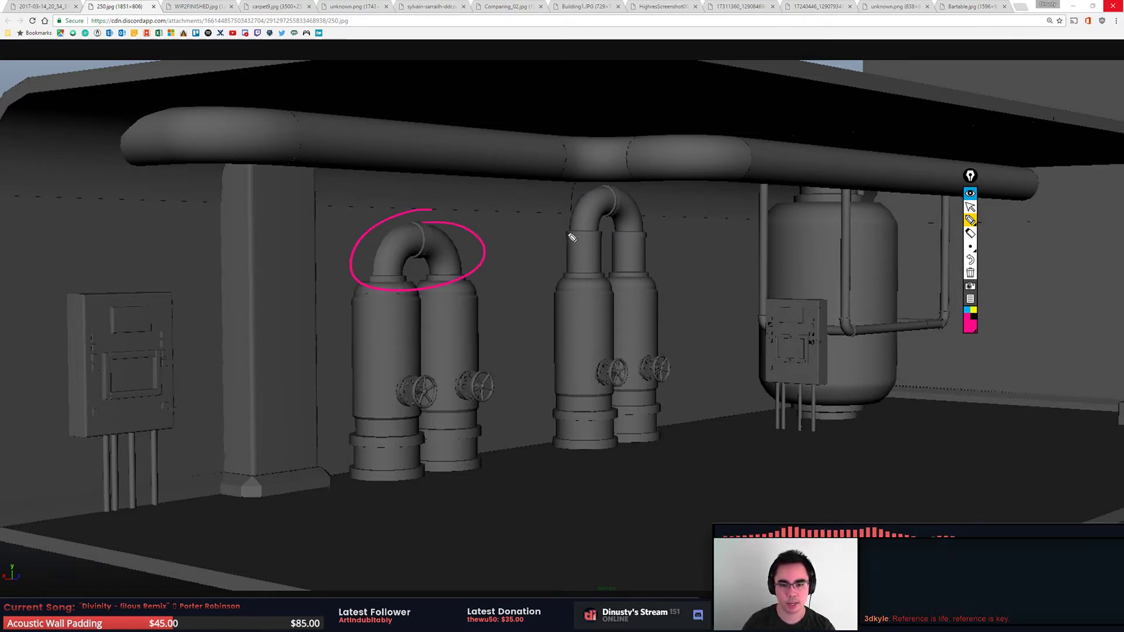
mouse_move(563, 234)
left_mouse_down()
mouse_move(600, 189)
mouse_move(555, 241)
mouse_move(644, 242)
left_mouse_up()
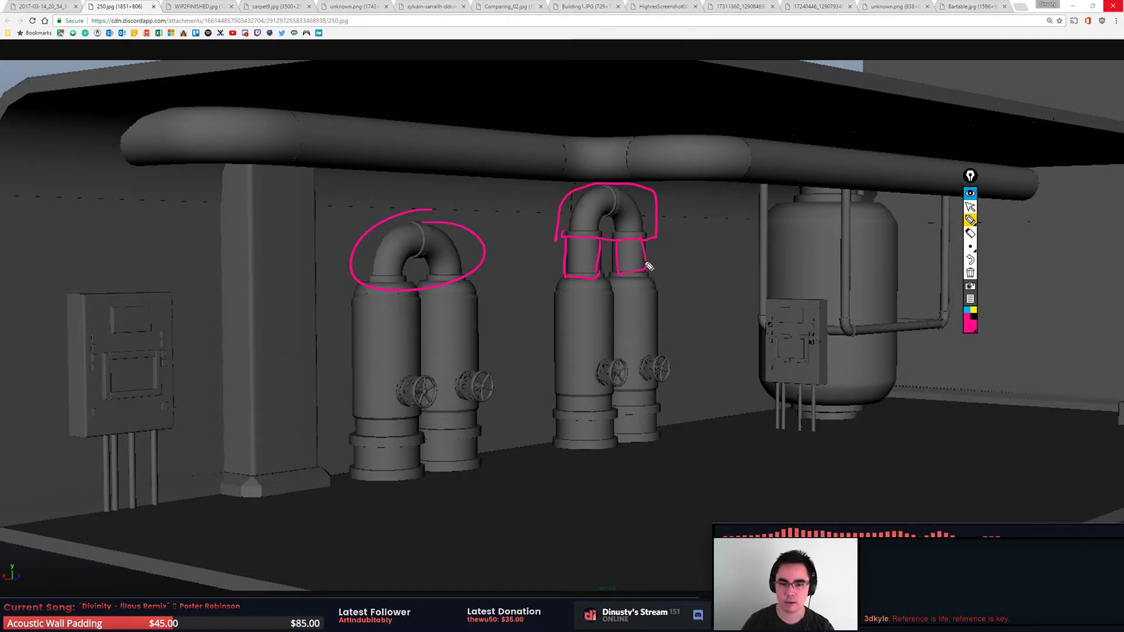
mouse_move(511, 258)
left_mouse_down()
mouse_move(555, 255)
mouse_move(489, 302)
mouse_move(511, 301)
left_mouse_up()
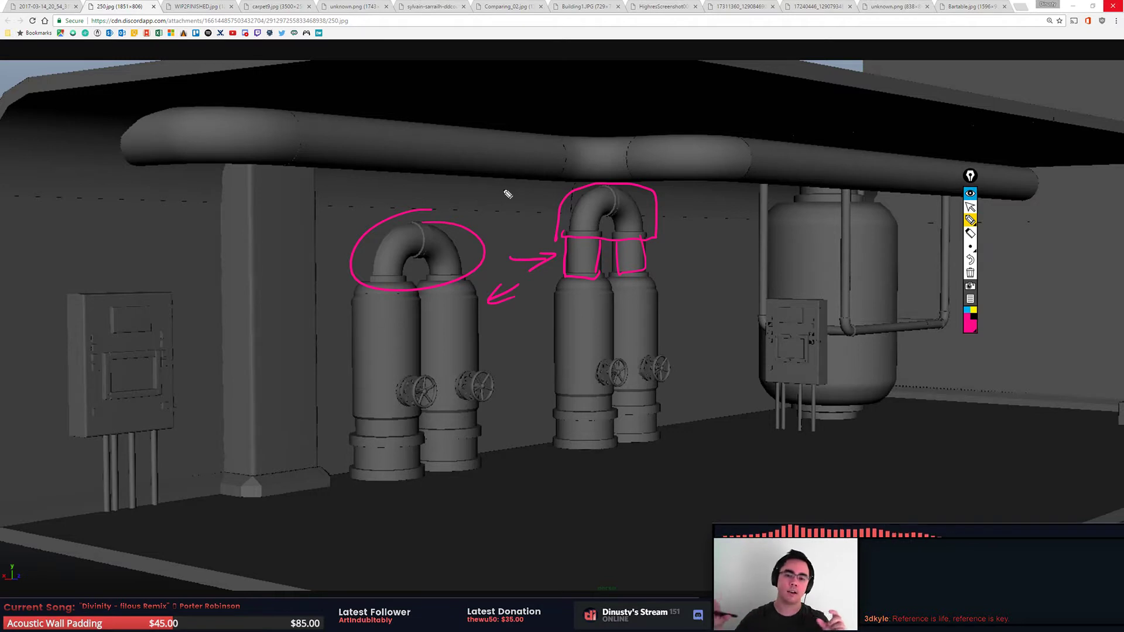
left_click_drag(625, 255, 592, 262)
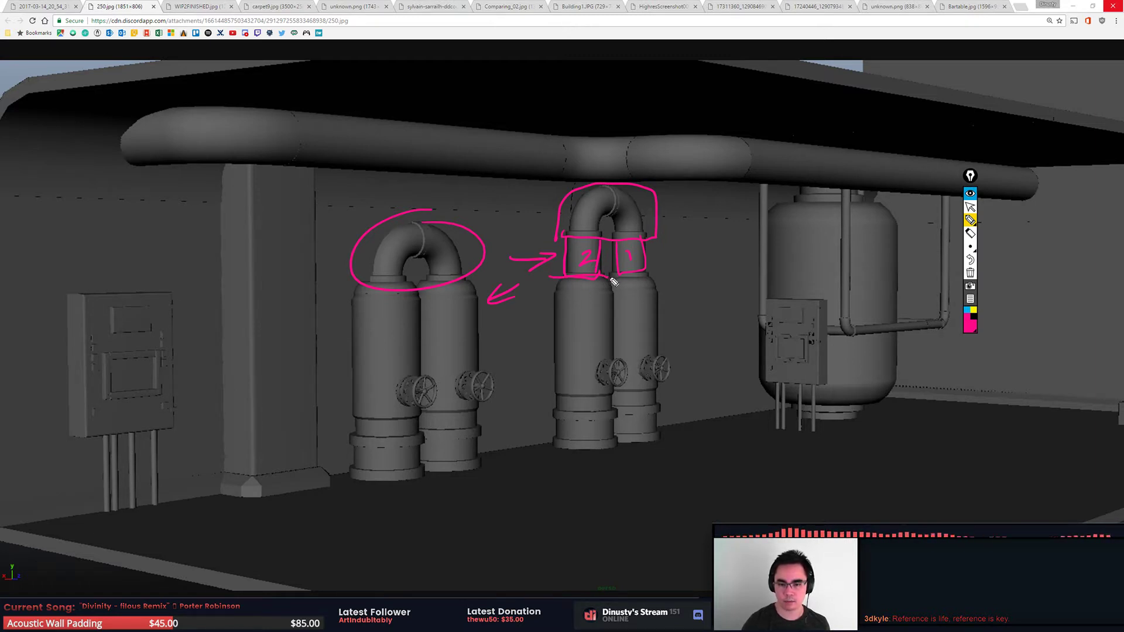
mouse_move(632, 410)
left_mouse_down()
mouse_move(598, 451)
mouse_move(615, 281)
mouse_move(674, 442)
mouse_move(621, 447)
left_mouse_up()
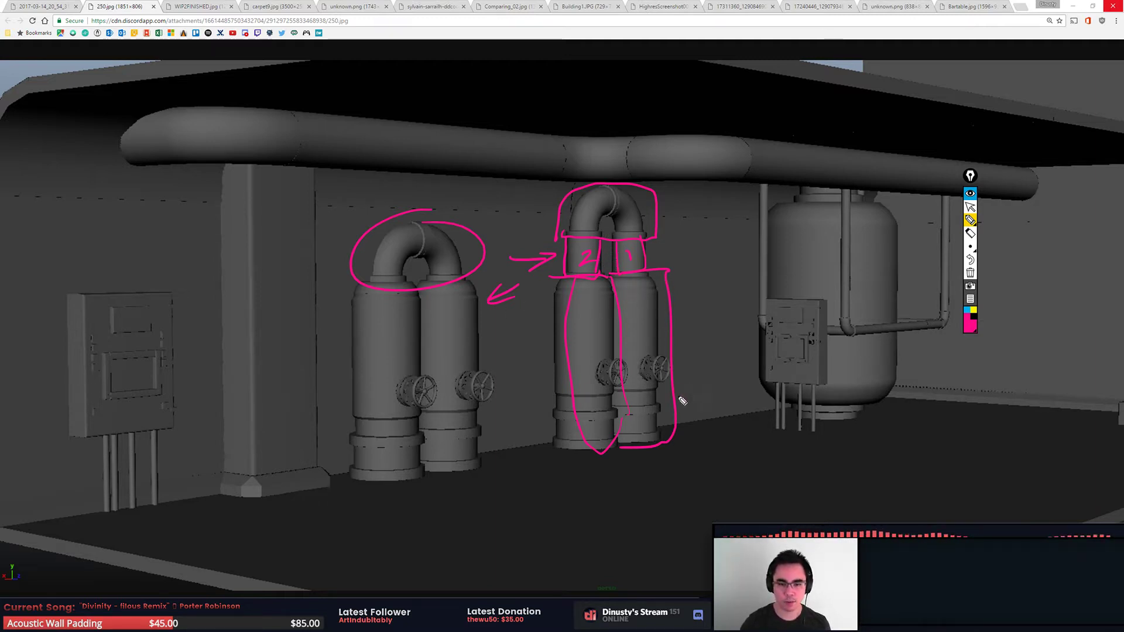
left_click_drag(643, 362, 668, 343)
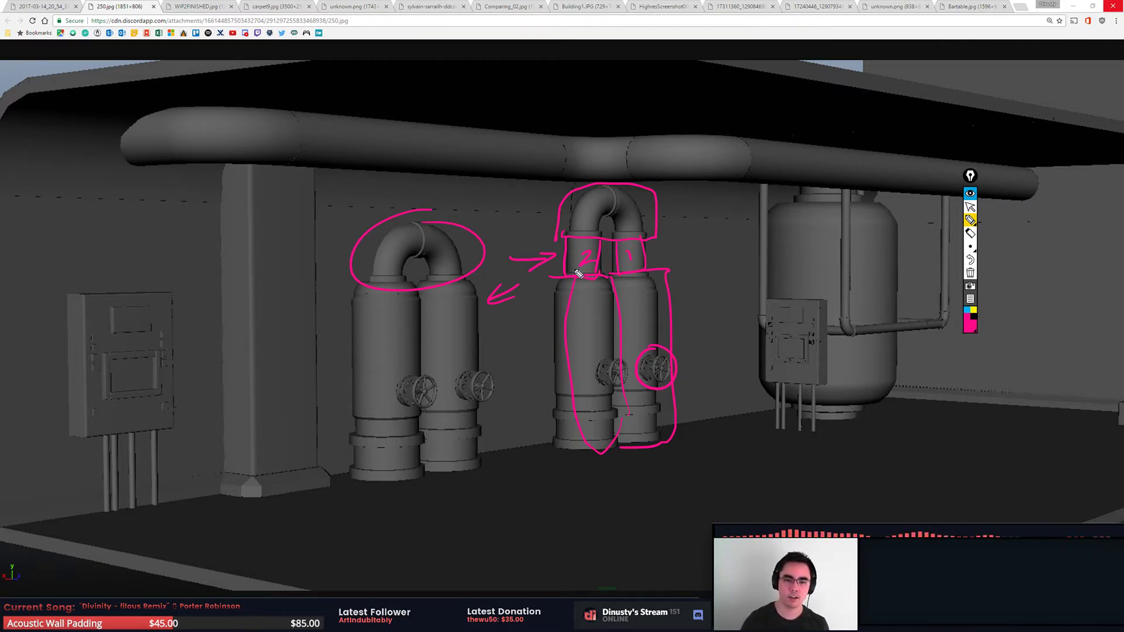
left_click_drag(437, 244, 441, 252)
Step: Circle valve 4, box and outline pipe 2, sketch a new pipe run, then clear all ink
key("ctrl+shift+Delete")
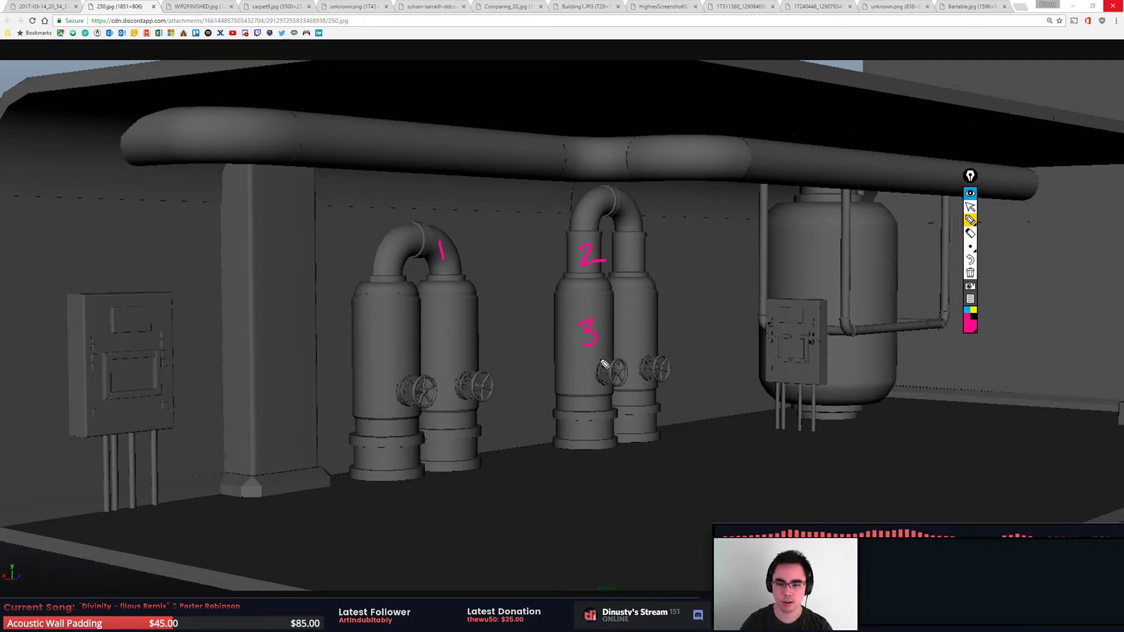
left_click_drag(605, 364, 603, 362)
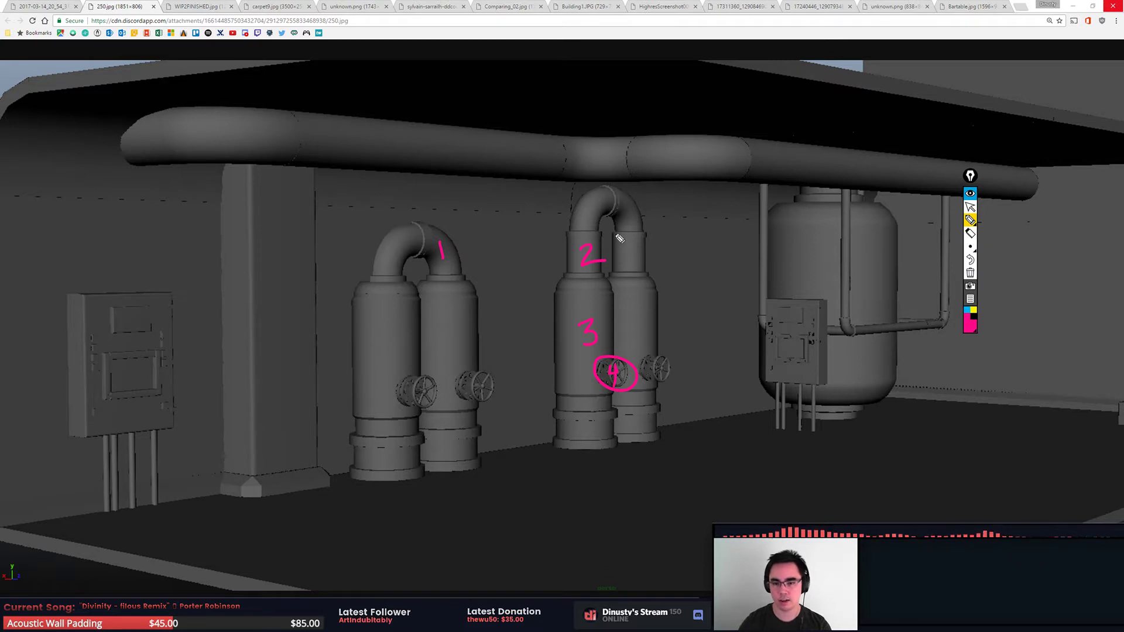
mouse_move(616, 234)
left_mouse_down()
mouse_move(648, 263)
mouse_move(616, 233)
mouse_move(620, 136)
mouse_move(651, 230)
left_mouse_up()
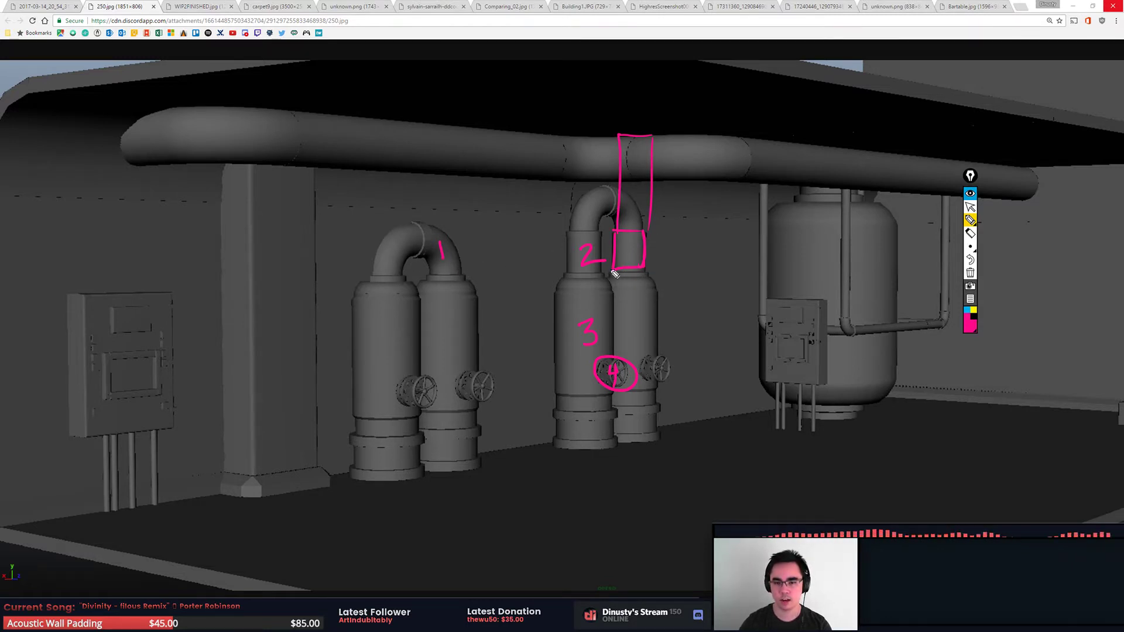
left_click_drag(571, 269, 604, 274)
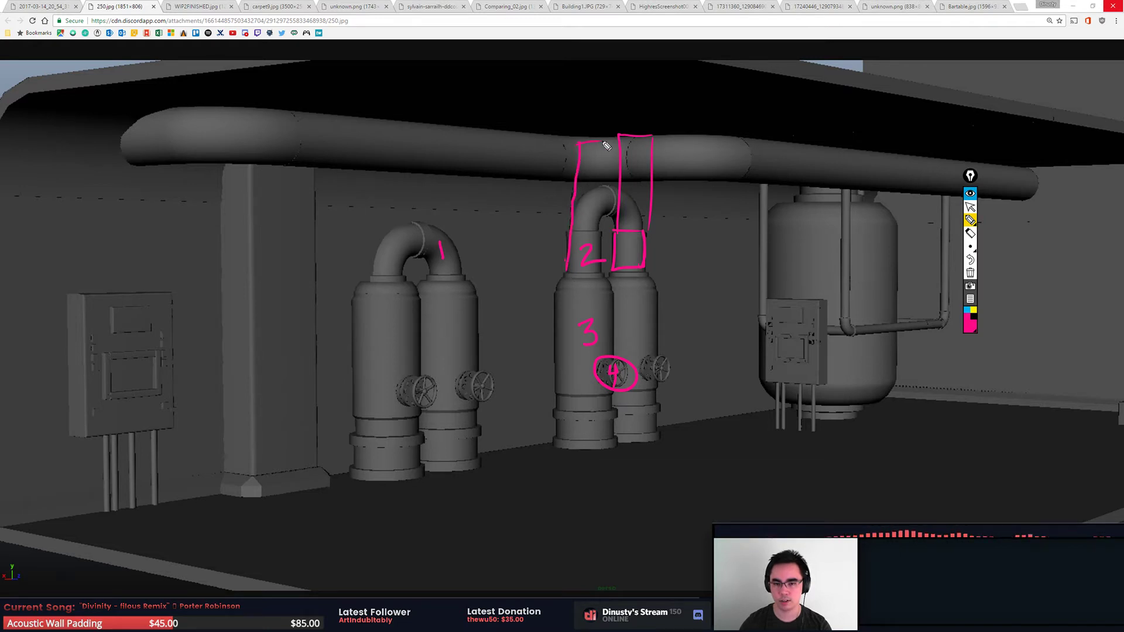
mouse_move(664, 321)
left_mouse_down()
mouse_move(715, 318)
mouse_move(724, 433)
left_mouse_up()
mouse_move(752, 281)
left_mouse_down()
mouse_move(754, 399)
mouse_move(774, 407)
left_mouse_up()
left_click_drag(716, 287, 755, 271)
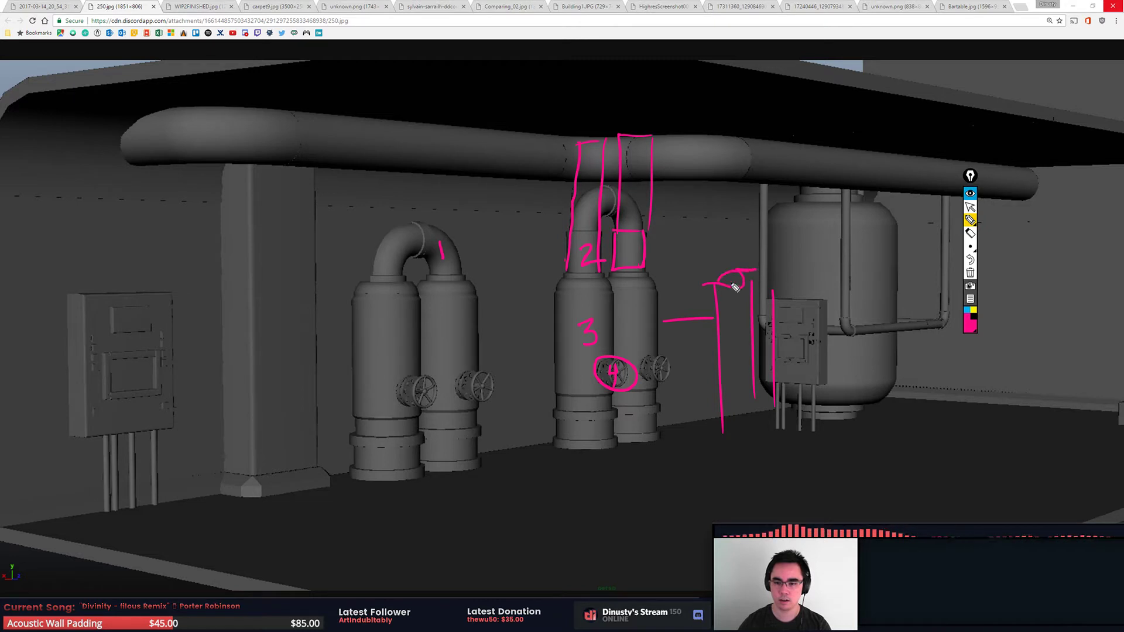
key("ctrl+shift+c")
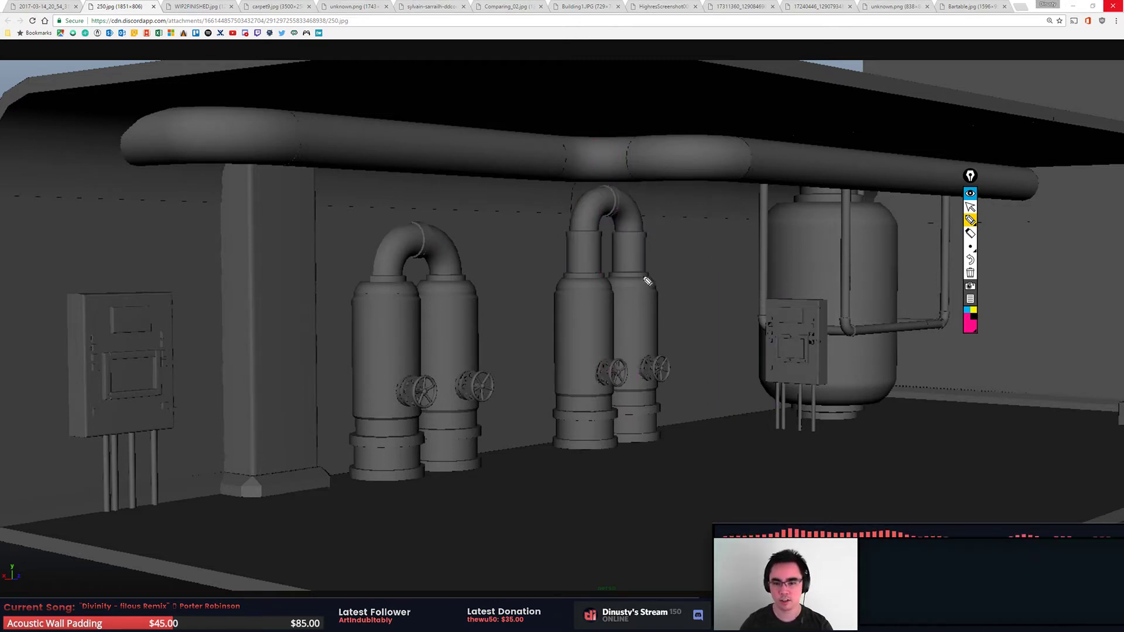
left_click_drag(518, 290, 545, 251)
left_click_drag(708, 297, 737, 293)
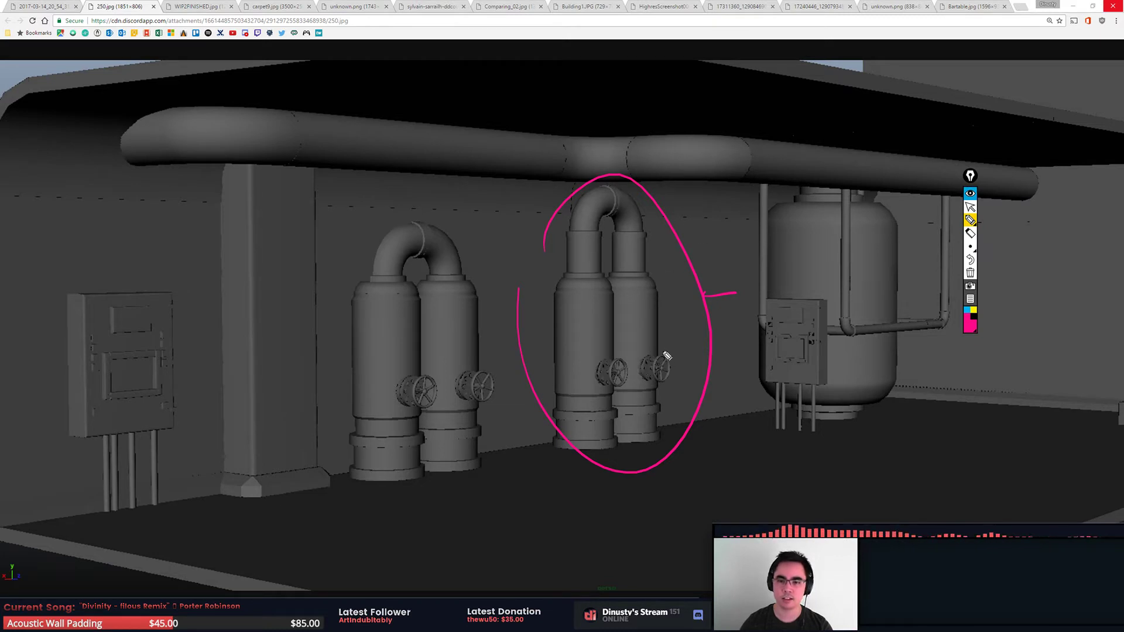
key("ctrl+shift+c")
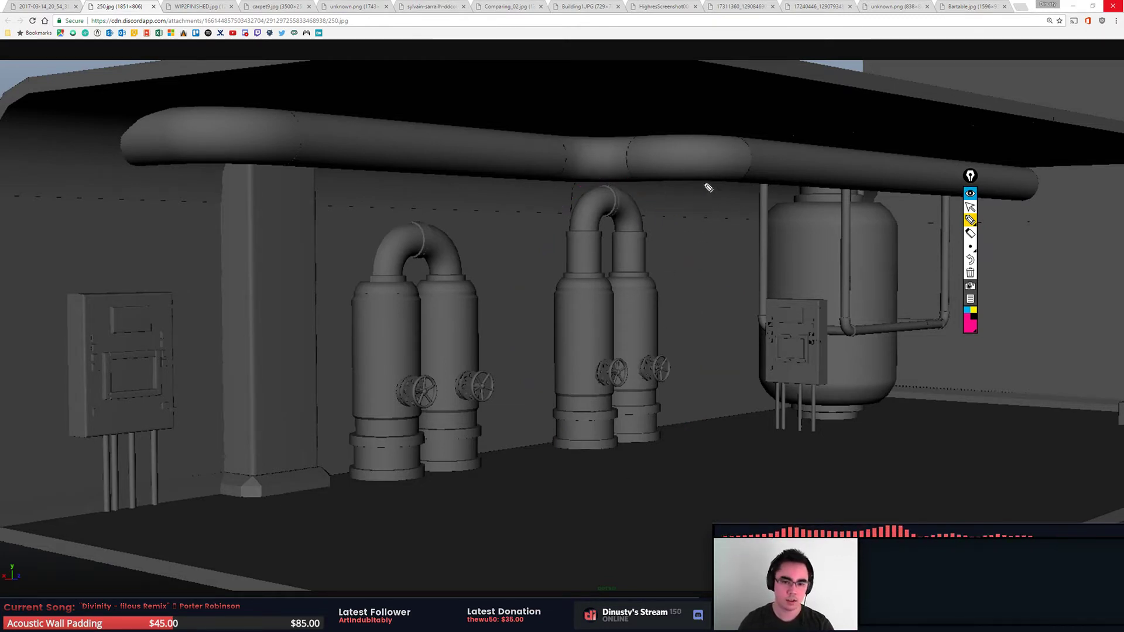
left_click(970, 207)
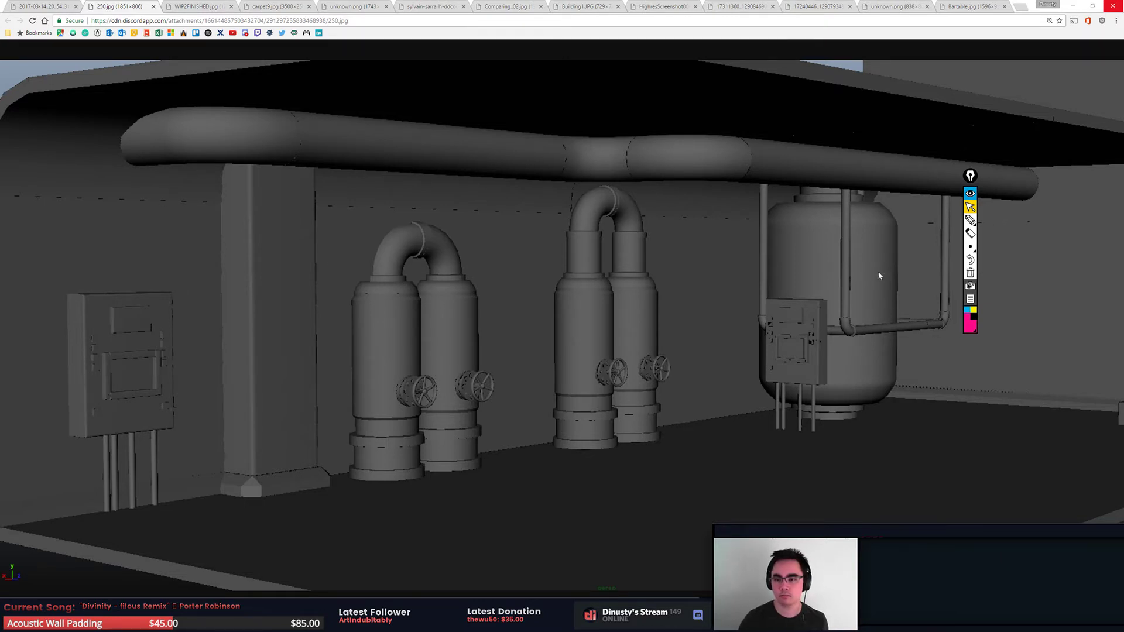
Step: Show the whole mossy rock wall image from the WIP2FINISHED.jpg tab, fitted to the window
left_click(196, 5)
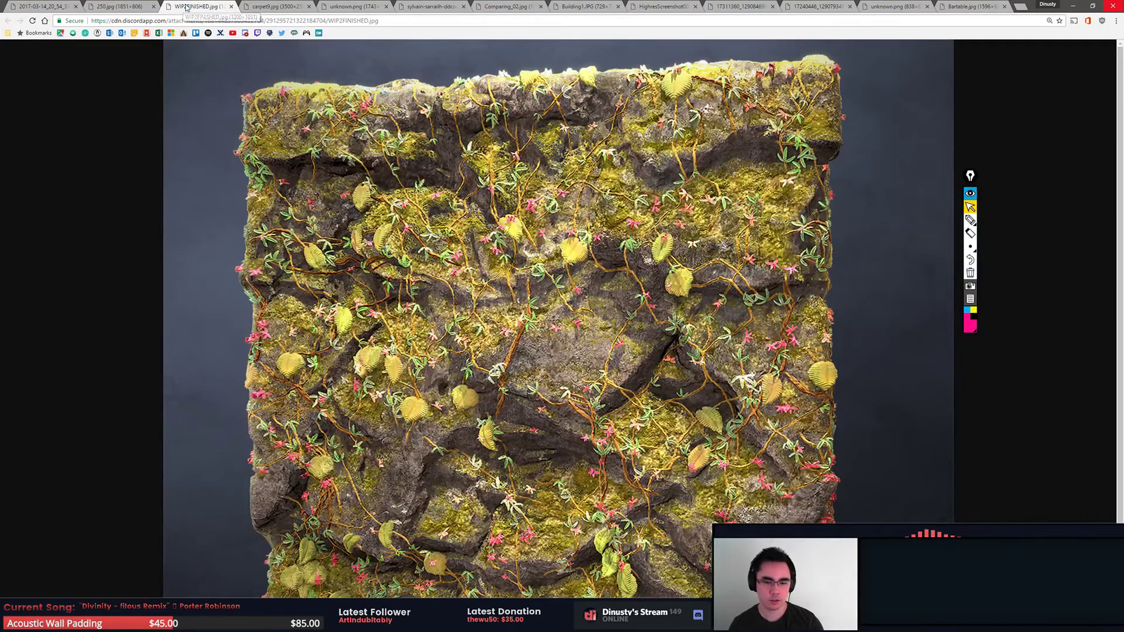
key("ctrl+0")
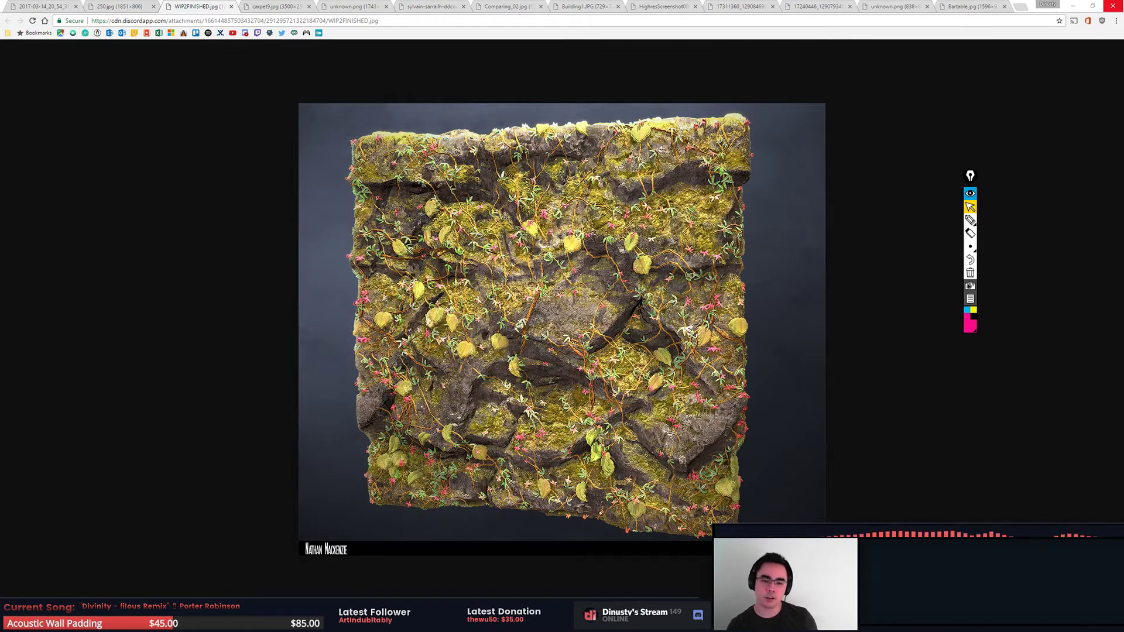
left_click(970, 220)
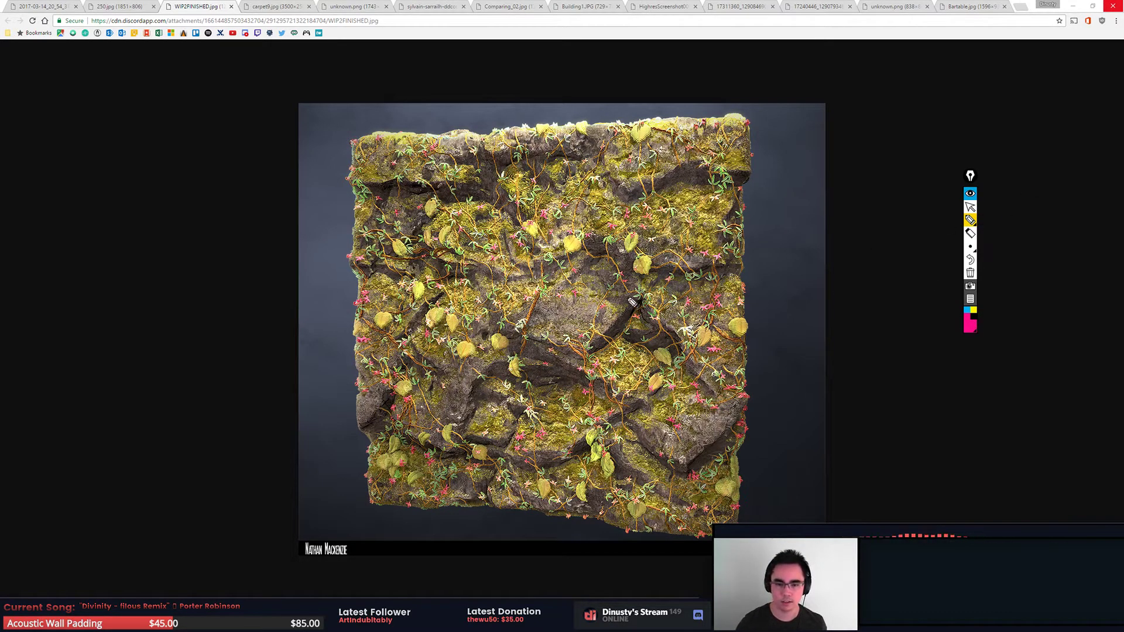
left_click(971, 207)
Step: Copy the rock wall image to the clipboard and return to Photoshop
right_click(642, 258)
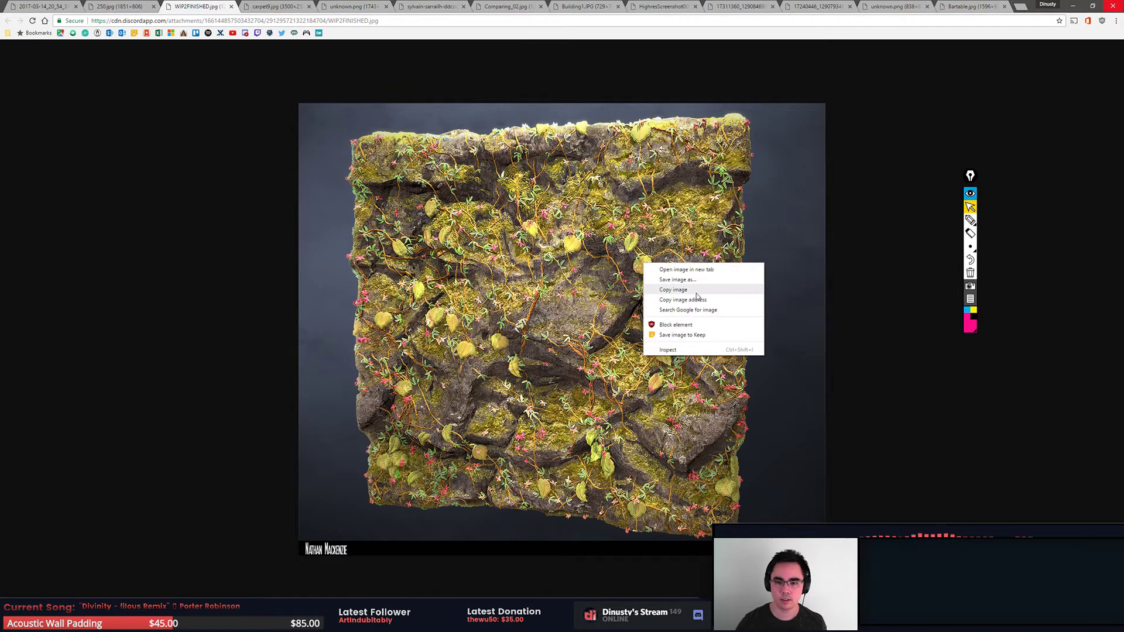
left_click(673, 291)
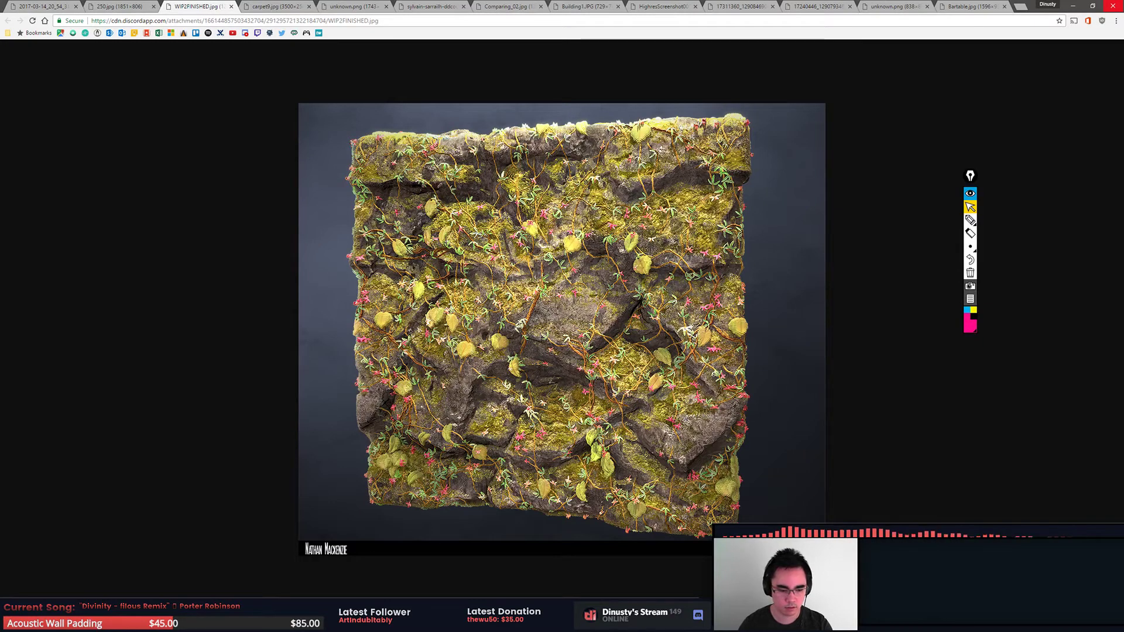
key("alt+Tab")
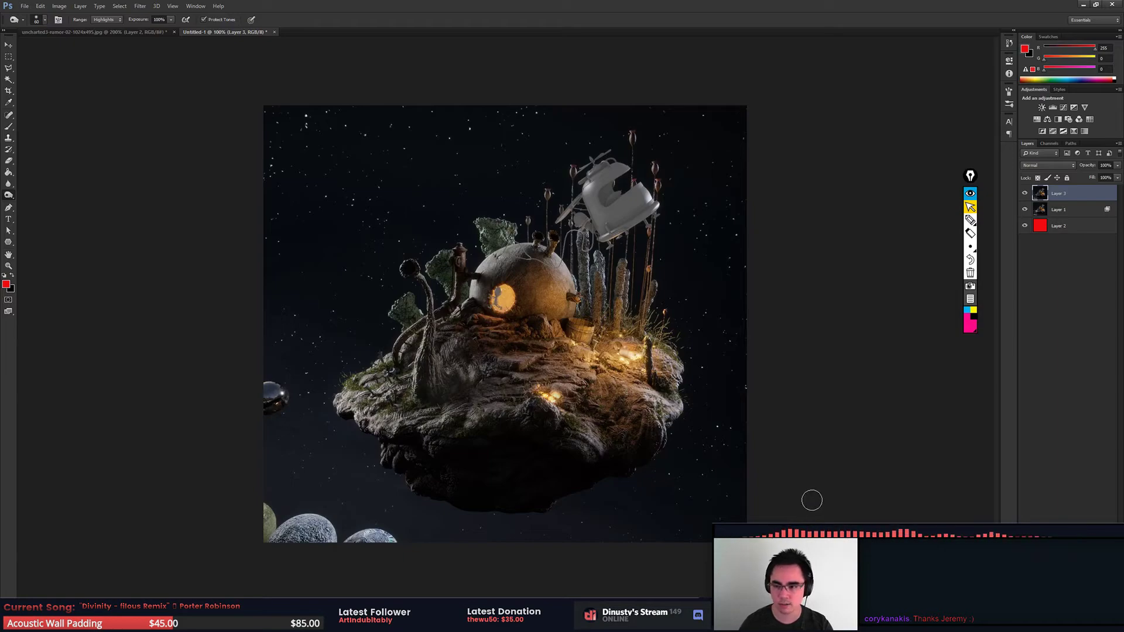
Step: Paste the rock wall render into a new clipboard-sized document and crop off the bottom signature strip
key("ctrl+n")
key("Return")
key("ctrl+v")
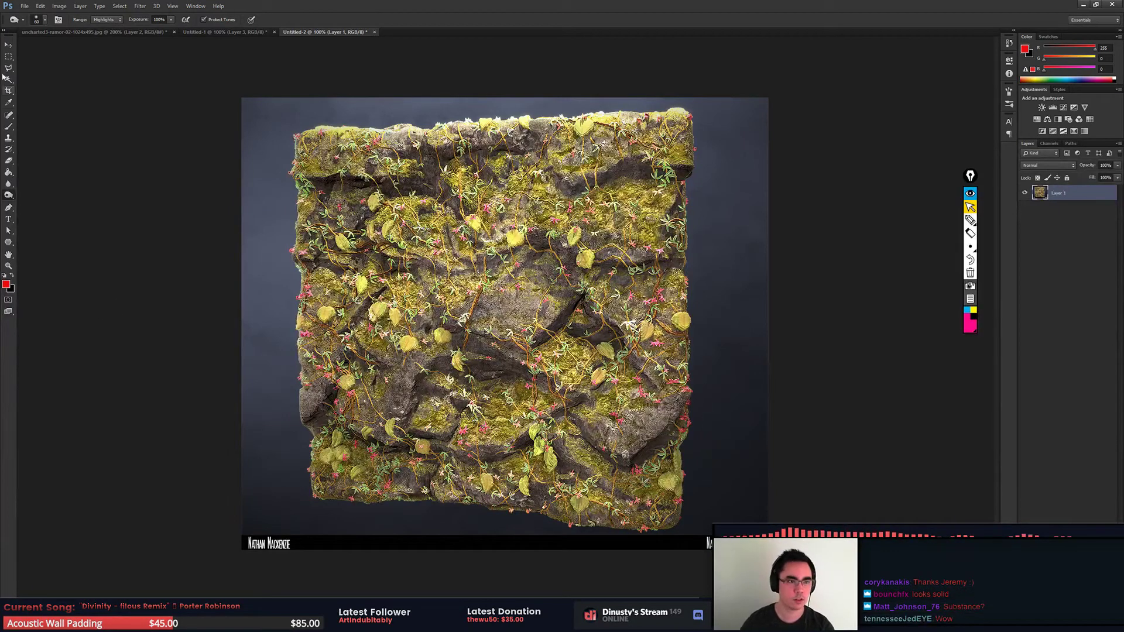
key("ctrl+a")
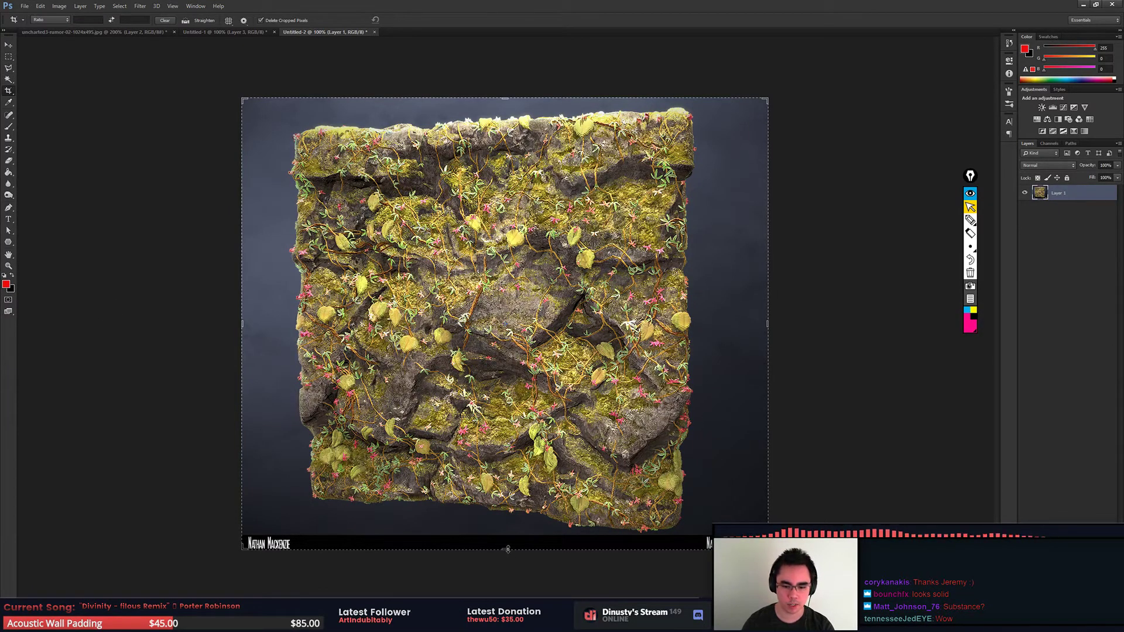
left_click_drag(508, 549, 520, 542)
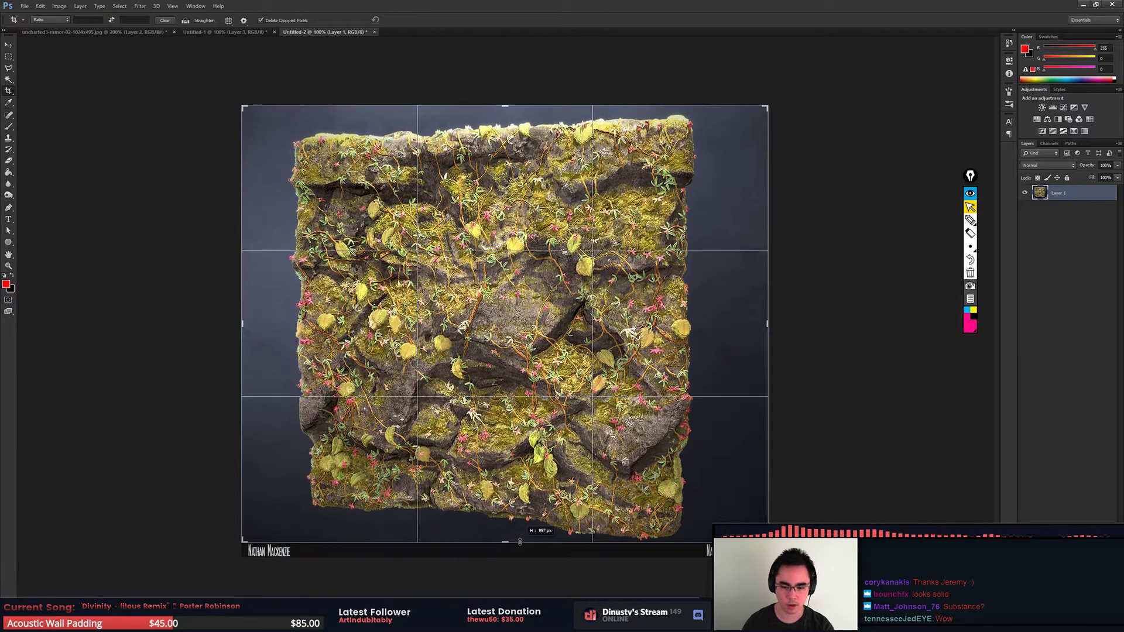
key("Return")
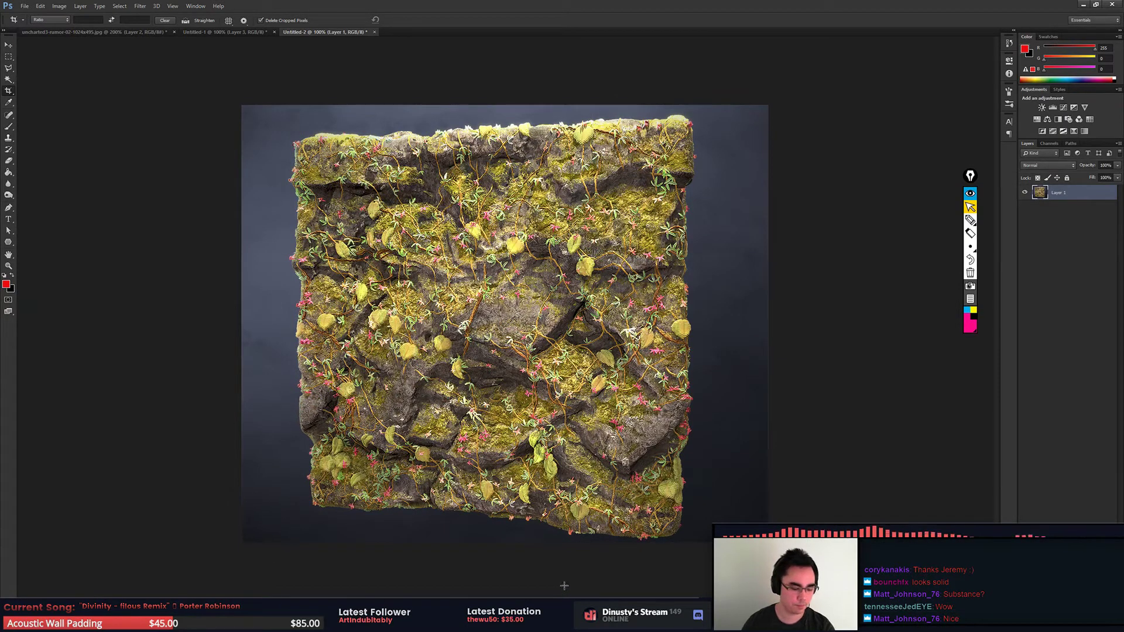
Step: Add a new layer beneath the rock wall render and fill it with solid red
key("ctrl+shift+alt+n")
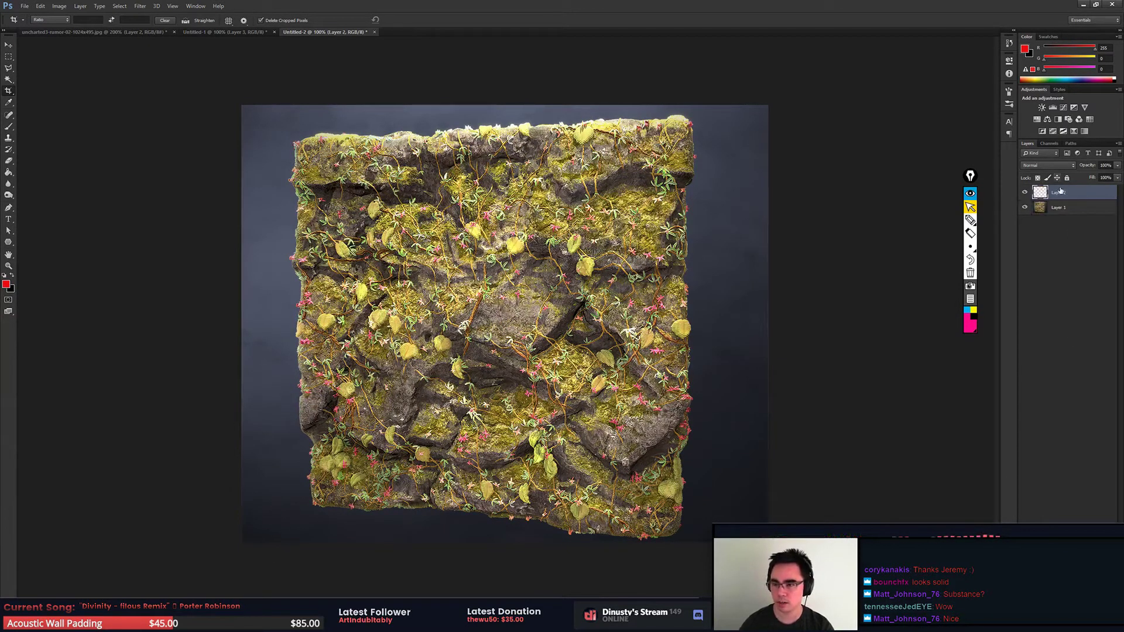
left_click_drag(1060, 190, 1060, 213)
left_click(8, 173)
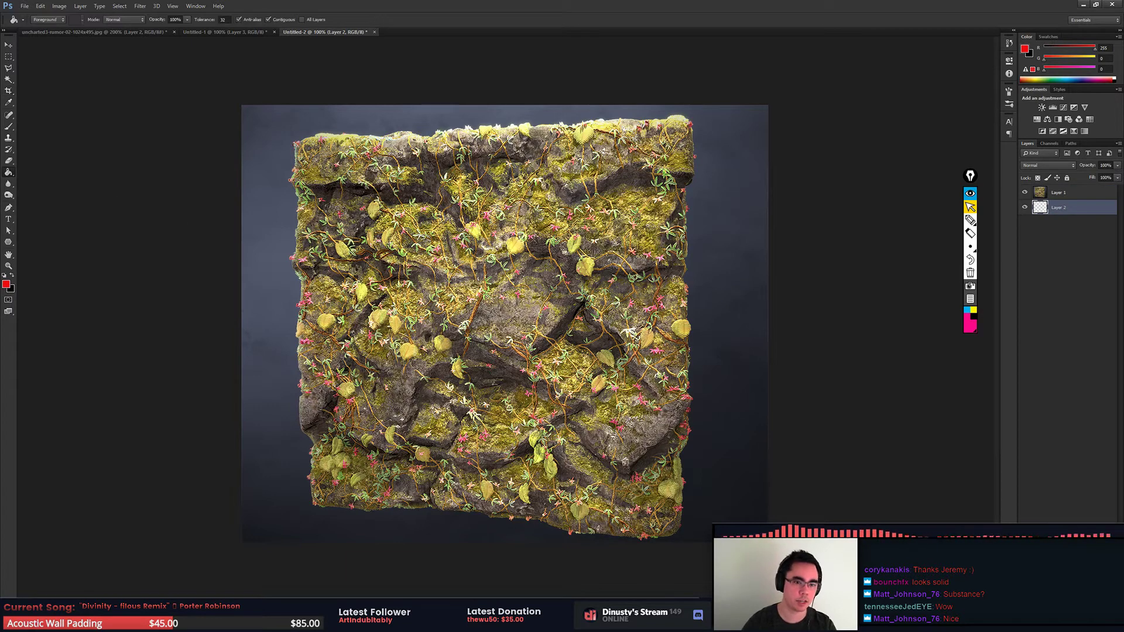
left_click(732, 351)
key("m")
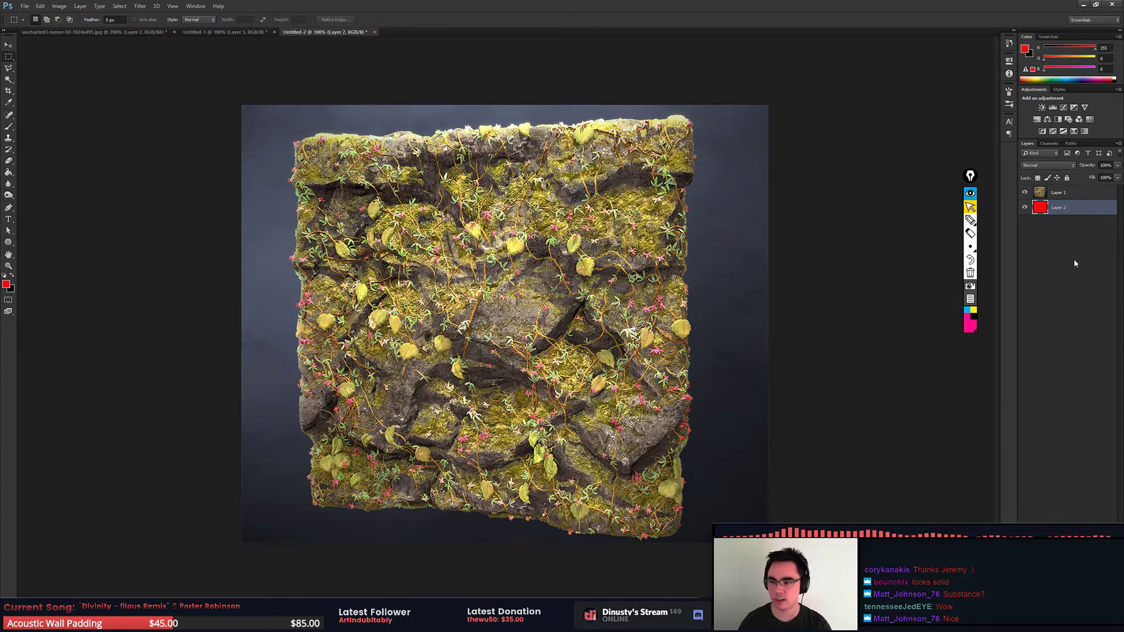
left_click(1071, 194)
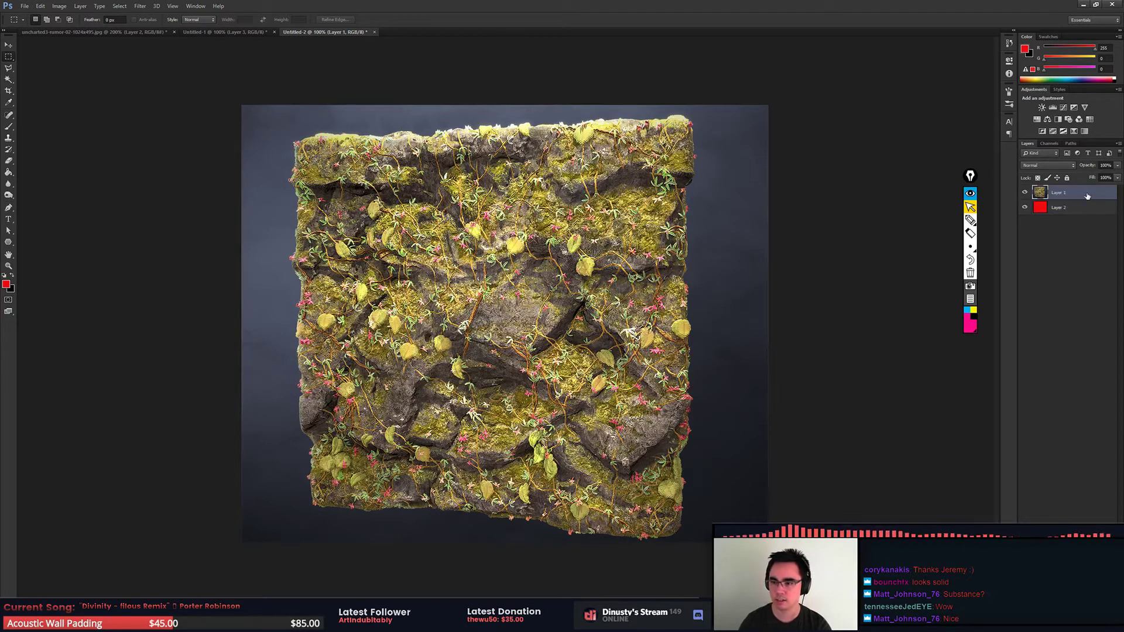
double_click(1095, 192)
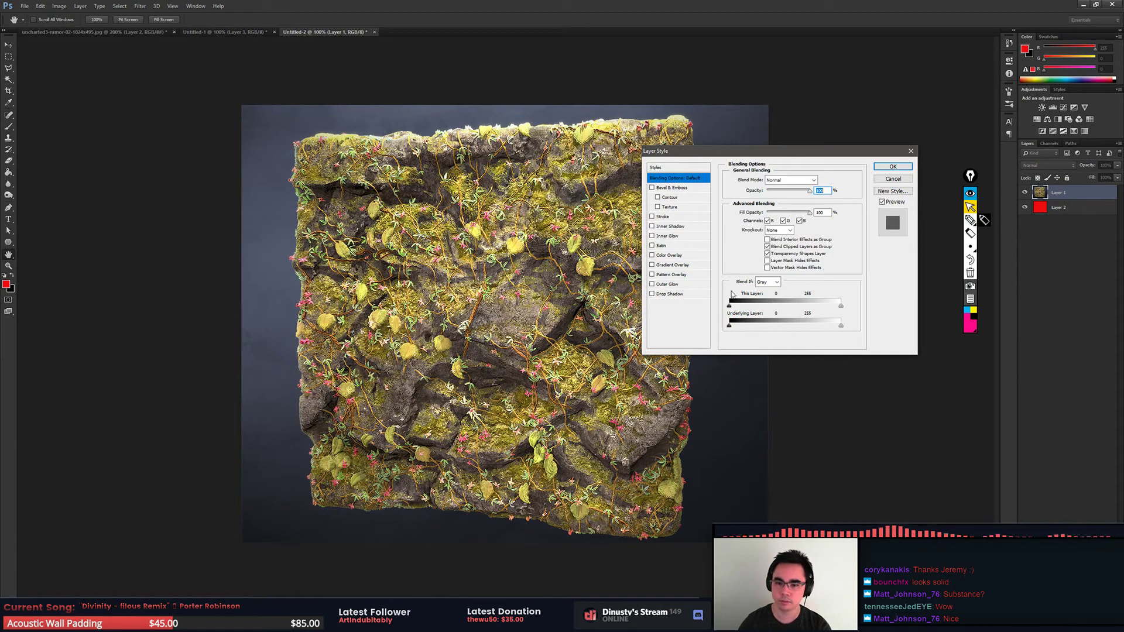
Step: Set the rock layer's Blend If white slider to 246, then select the red Layer 2
left_click_drag(842, 307, 836, 306)
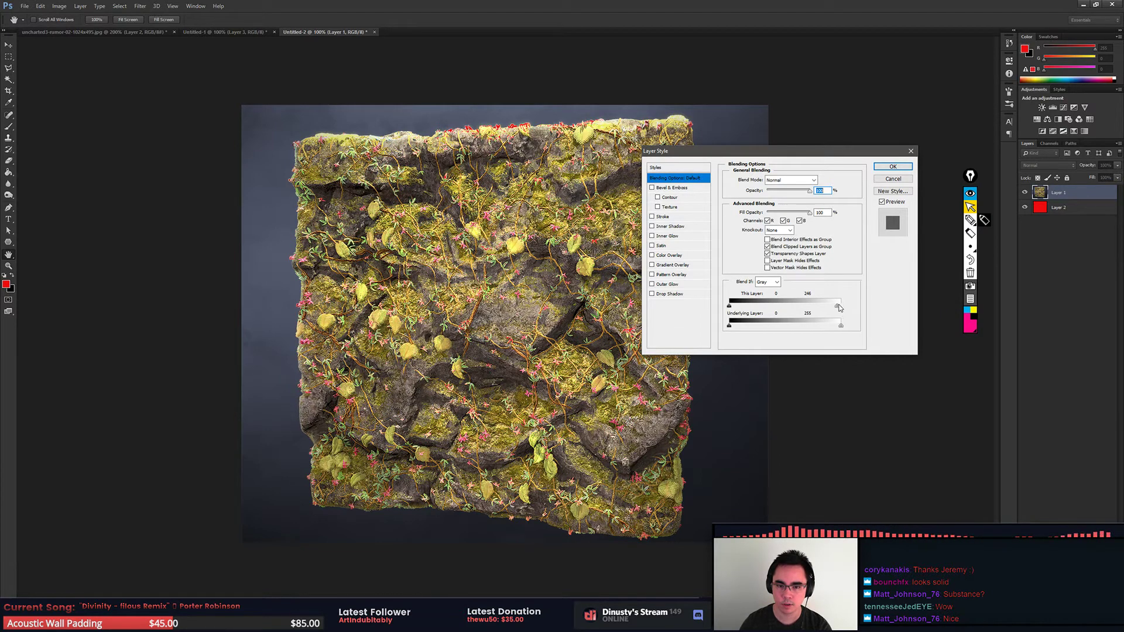
left_click(887, 178)
left_click(1057, 208)
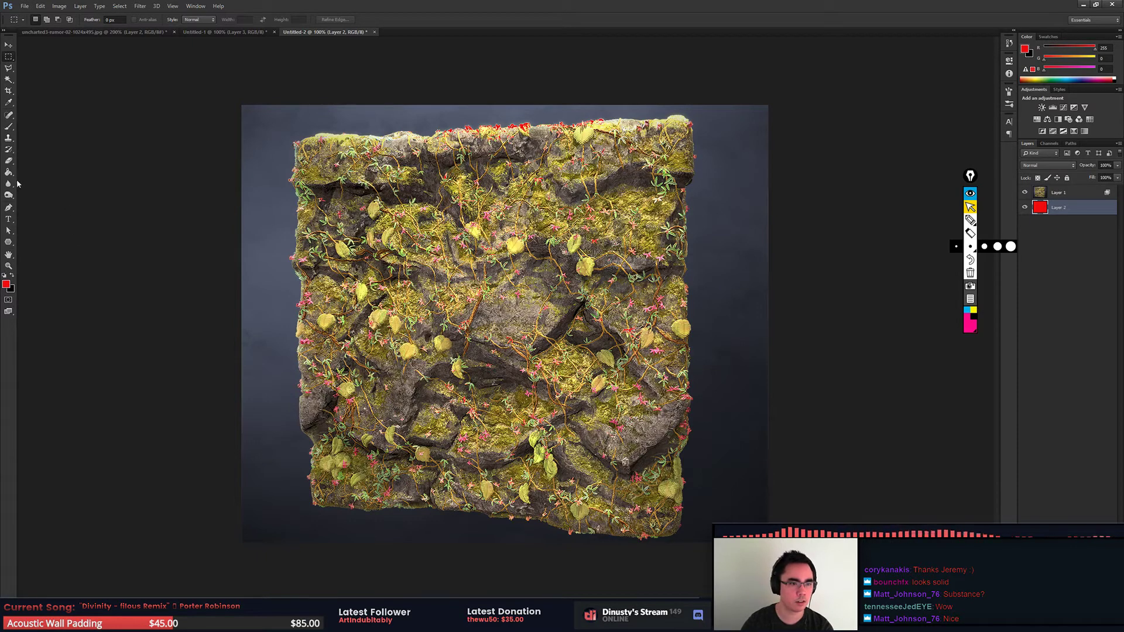
left_click(7, 284)
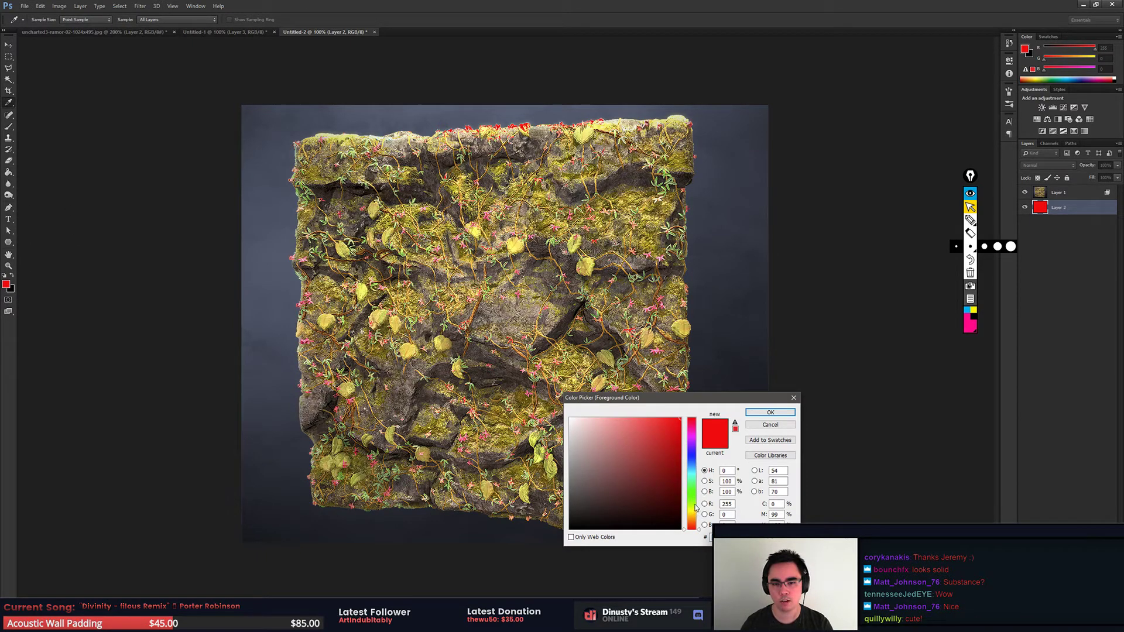
Step: Recolour the backing Layer 2 from red to a saturated blue
left_click_drag(696, 476, 694, 452)
left_click(770, 413)
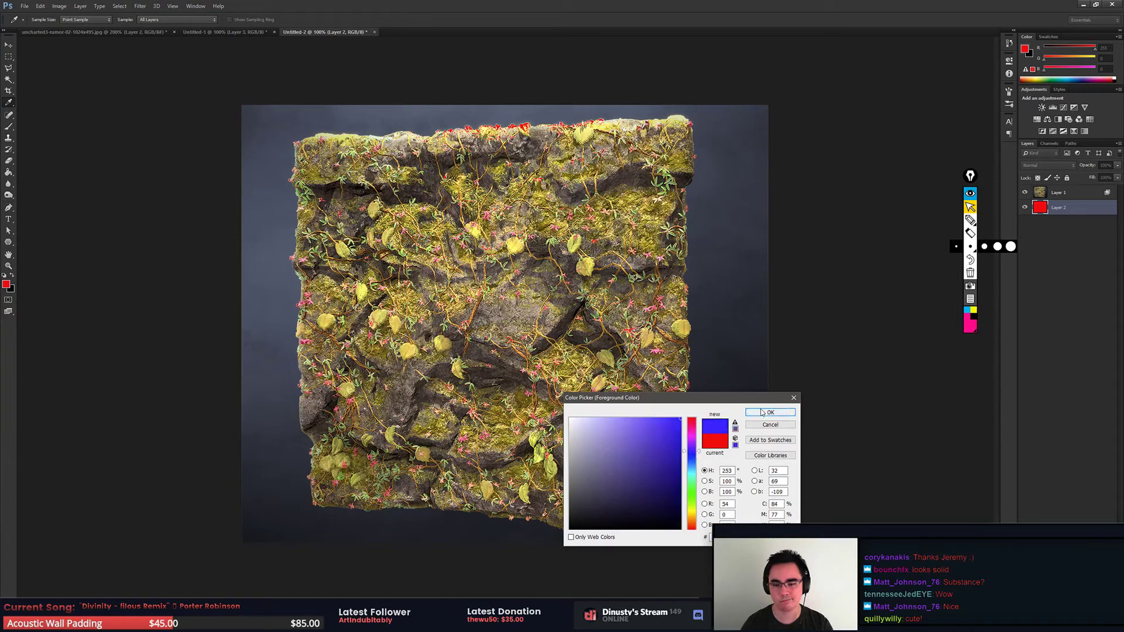
key("g")
left_click(722, 387)
key("m")
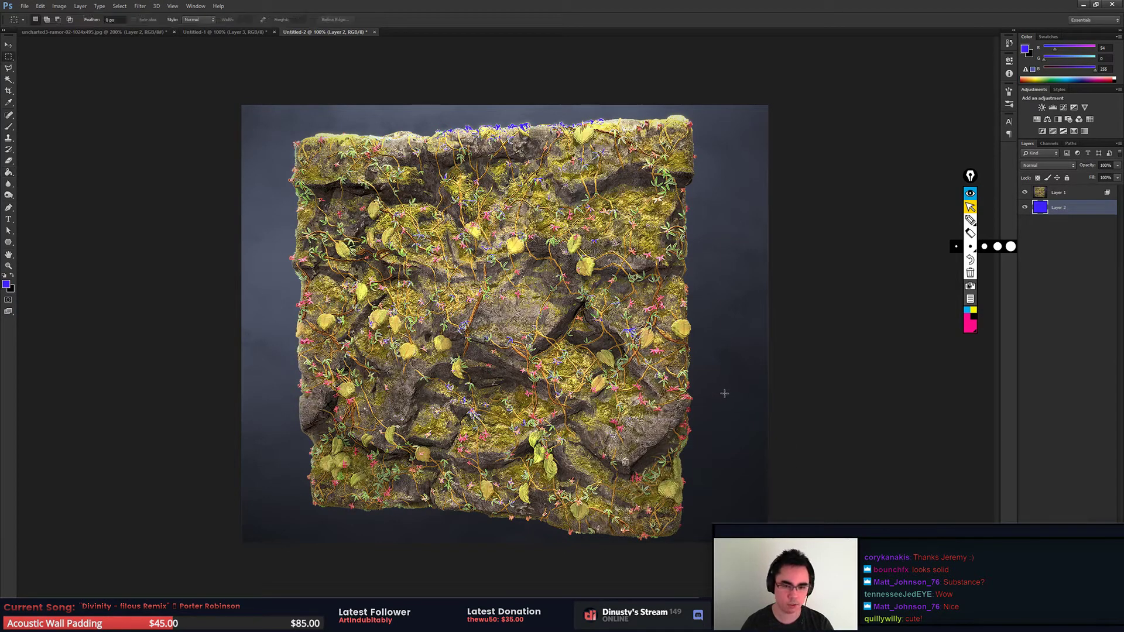
Step: Zoom and pan around the texture to inspect the blue showing through the highlights
key("ctrl+plus")
key("ctrl+plus")
scroll(719, 278, "up", 10)
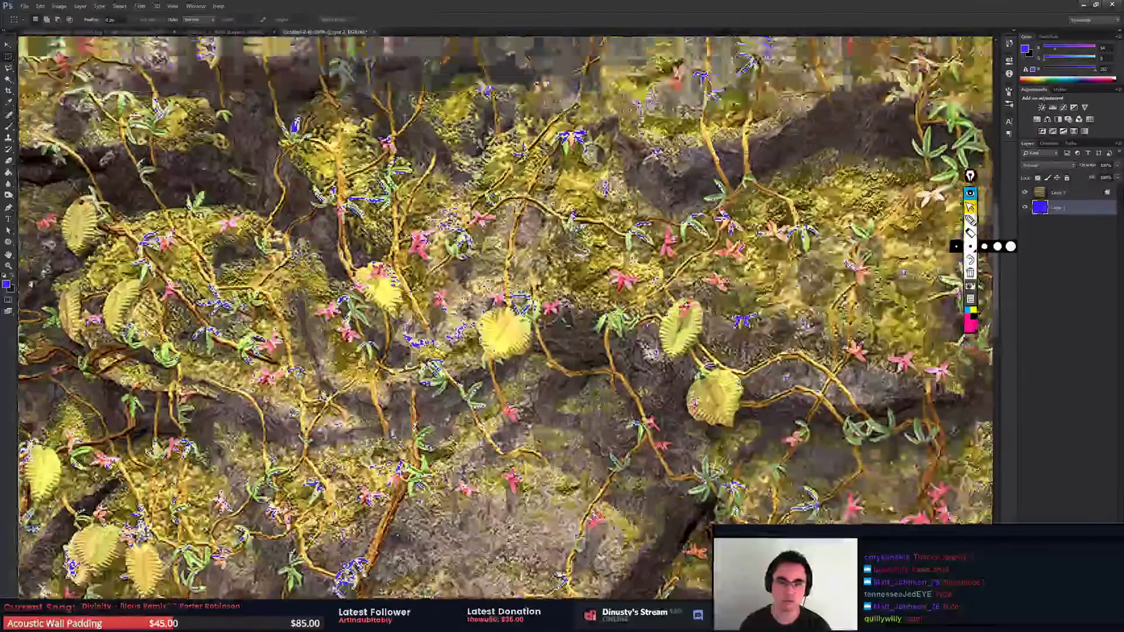
key("ctrl+plus")
key("ctrl+plus")
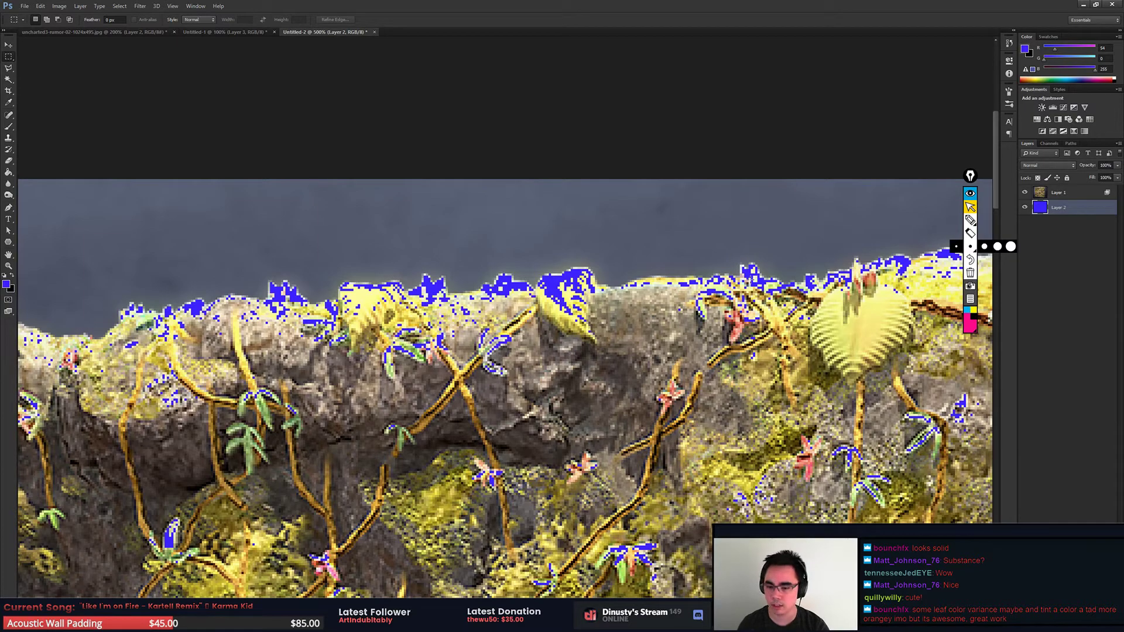
key("ctrl+0")
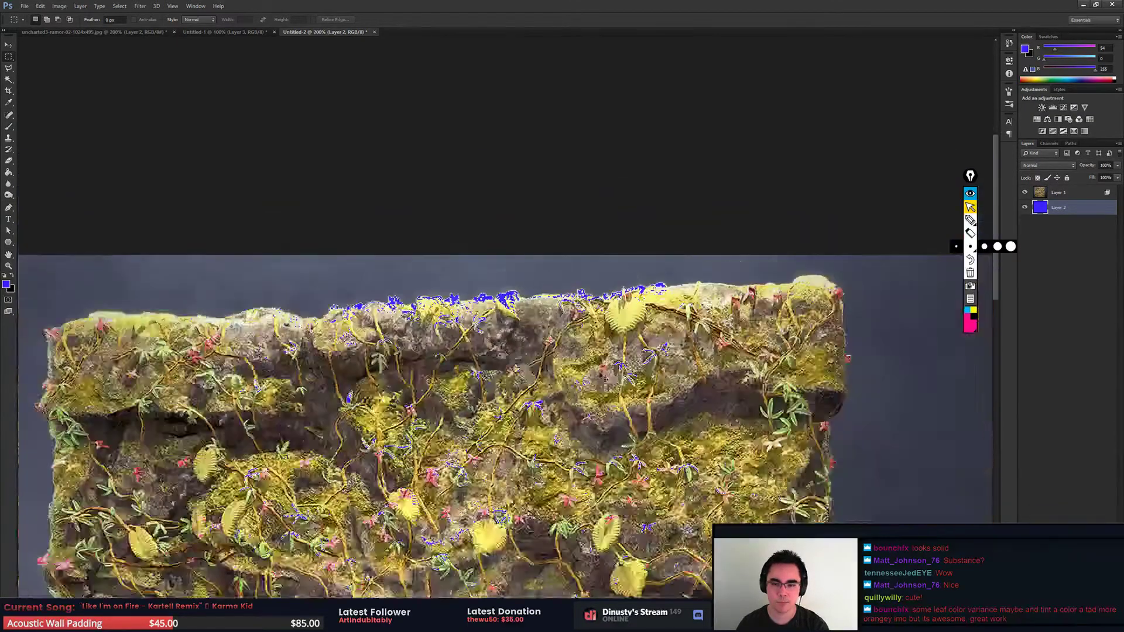
key("ctrl+plus")
key("ctrl+plus")
key("ctrl+plus")
left_click_drag(504, 316, 433, 246)
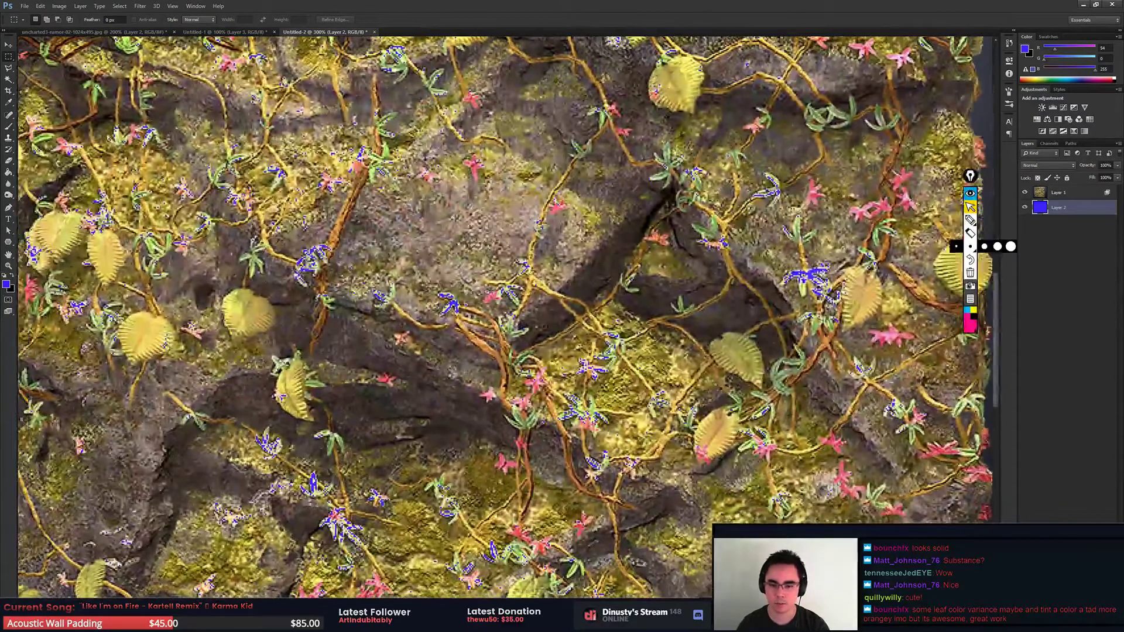
left_click_drag(690, 363, 573, 374)
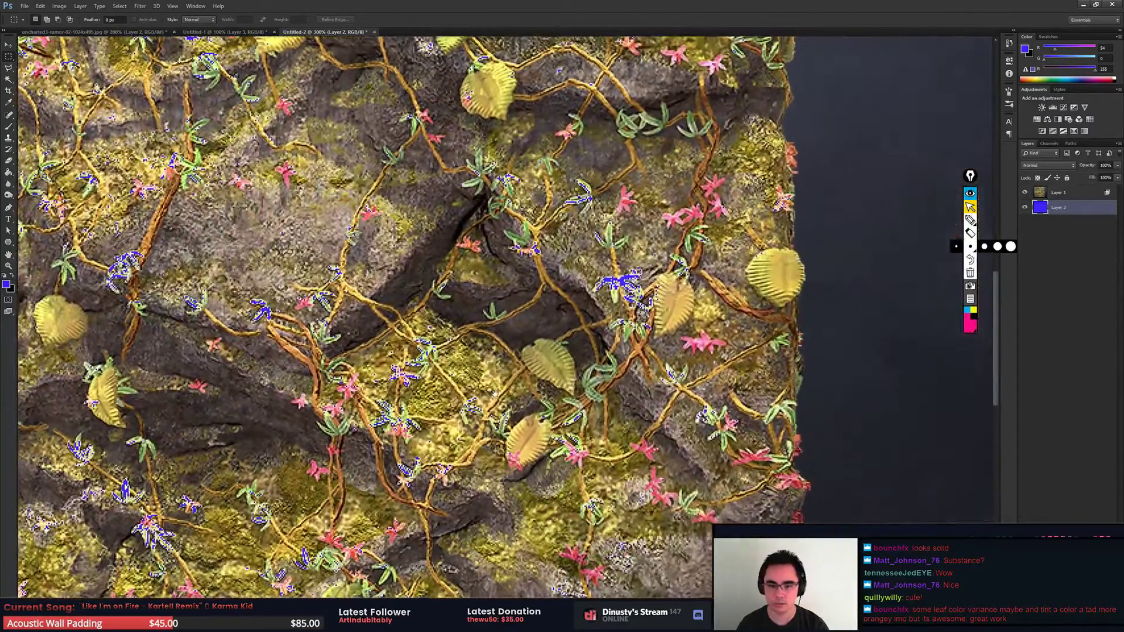
key("ctrl+minus")
key("ctrl+minus")
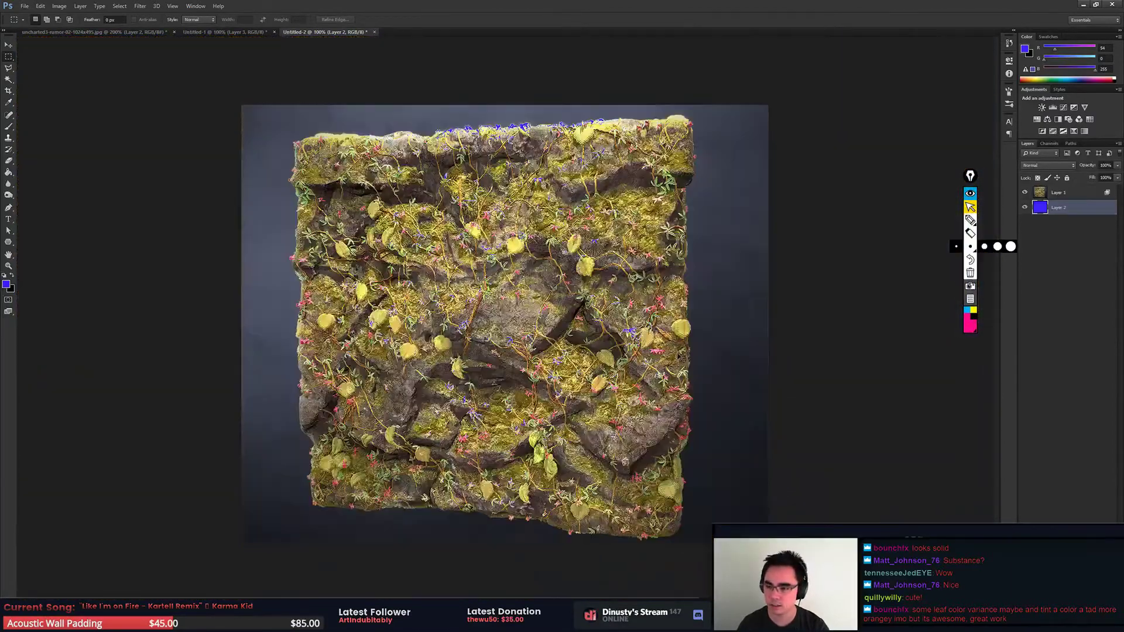
key("ctrl+minus")
key("ctrl+plus")
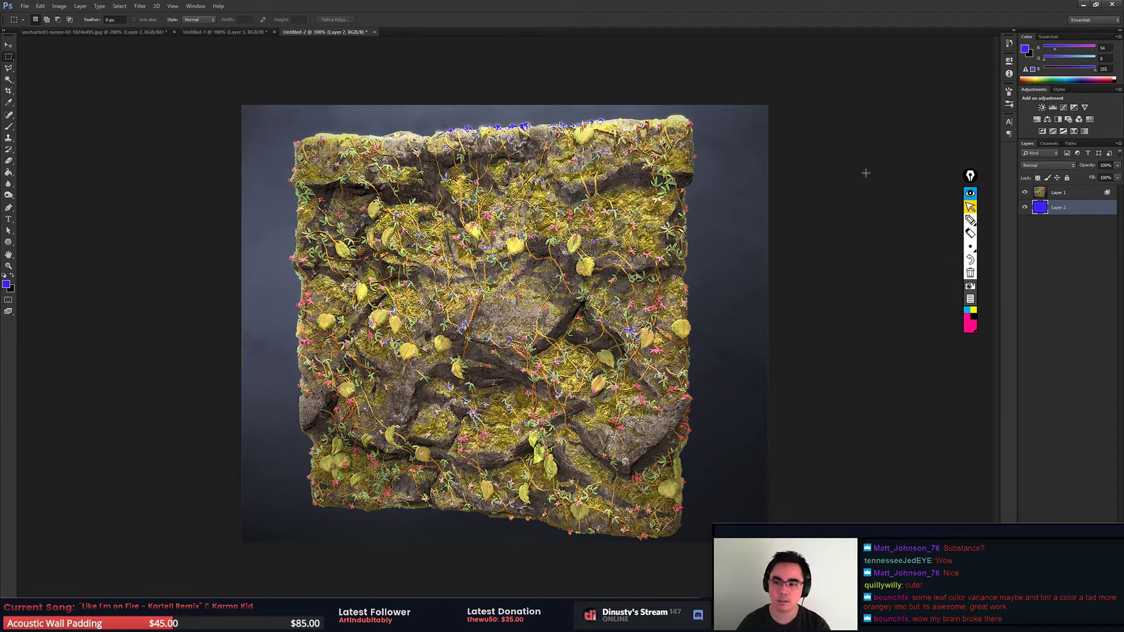
Step: Briefly hide the blue layer to compare and recheck the rock wall's blending options
left_click(1026, 208)
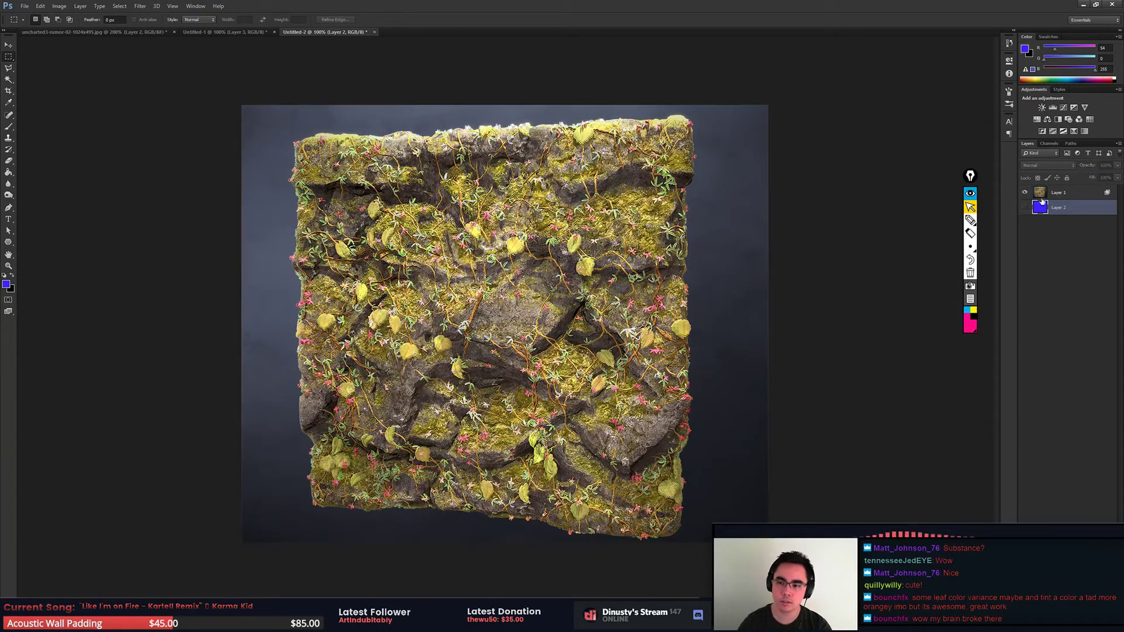
double_click(1109, 192)
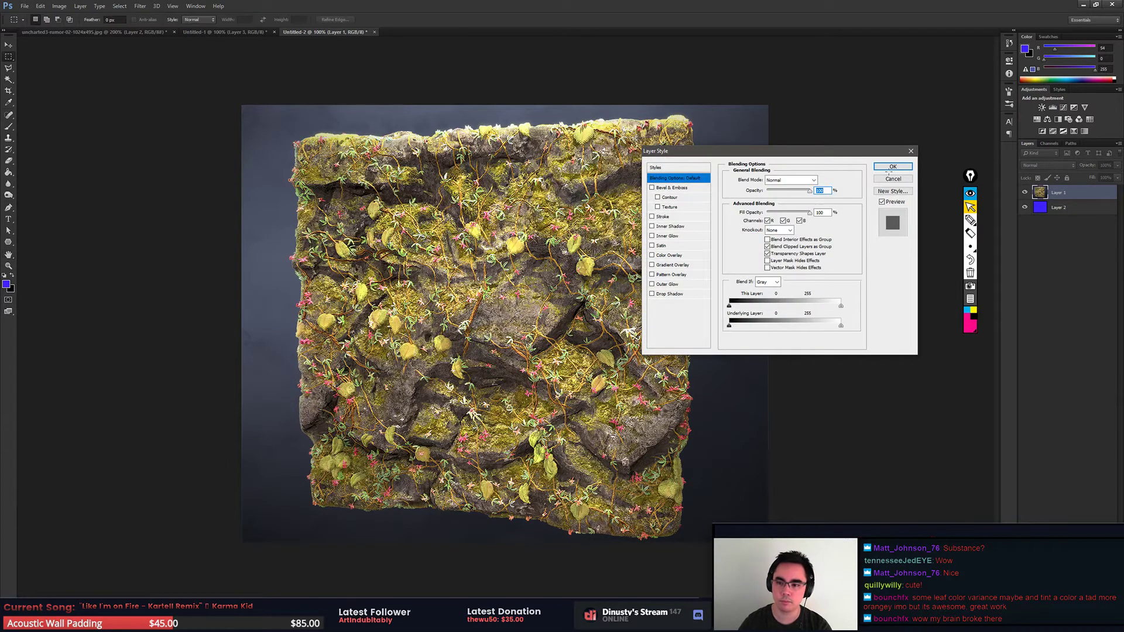
left_click(890, 168)
key("ctrl+l")
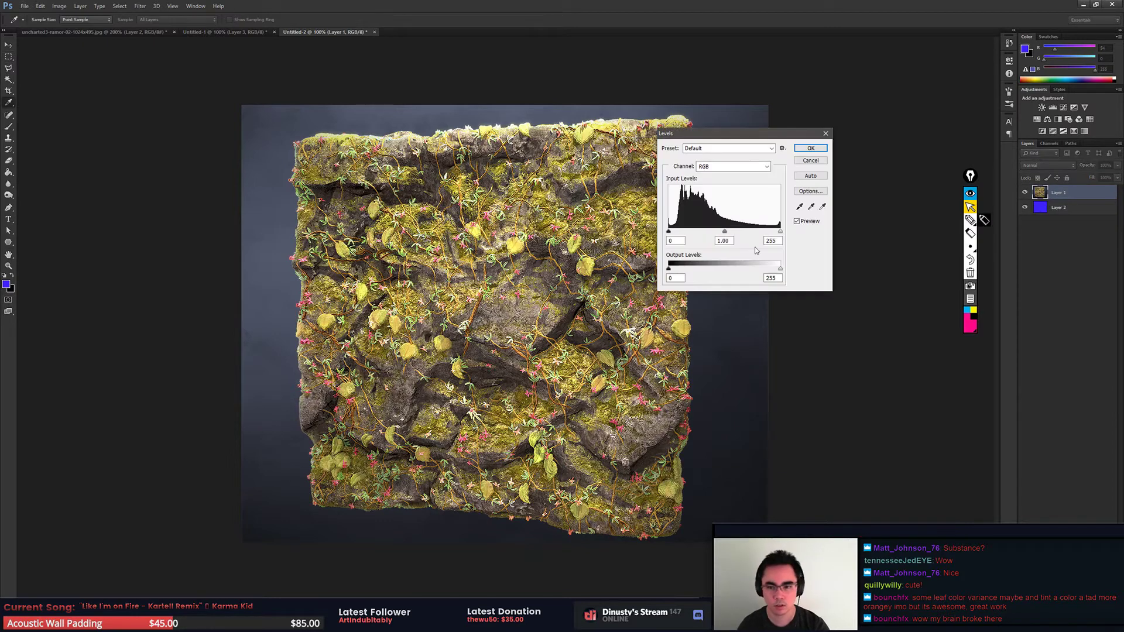
Step: Apply Levels to the rock wall with output white at 183, discarding a trial midtone change
left_click_drag(725, 232, 734, 231)
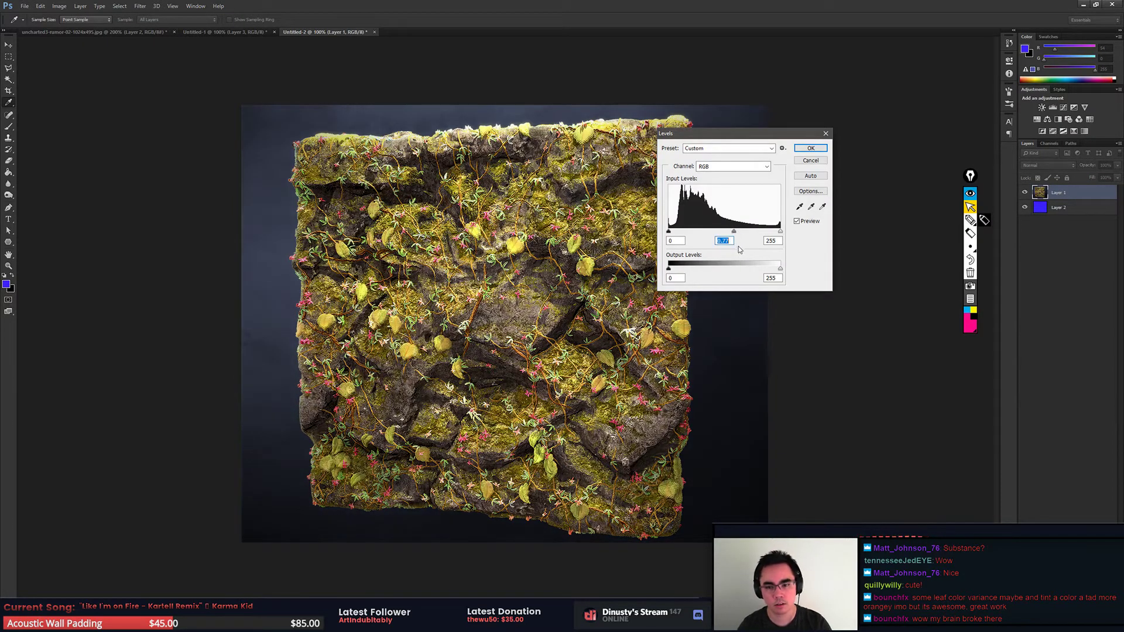
key("ctrl+z")
mouse_move(781, 270)
left_mouse_down()
mouse_move(750, 270)
mouse_move(769, 274)
left_mouse_up()
key("Return")
key("m")
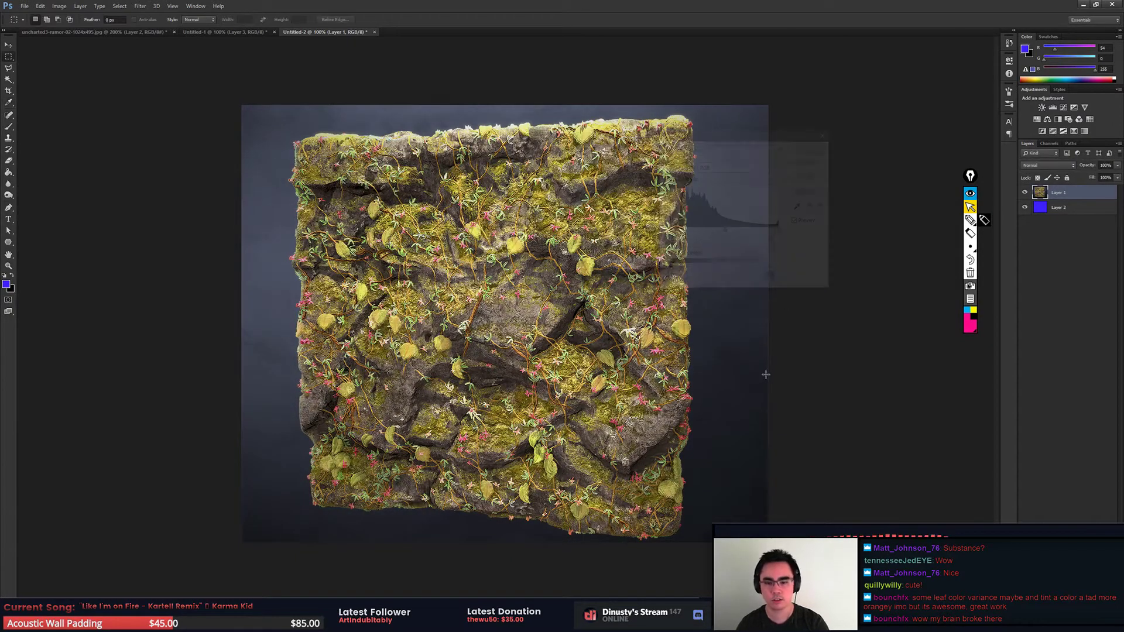
key("ctrl+minus")
key("ctrl+minus")
Step: Zoom in and pan to the cluster of yellow leaves on the rock wall
key("ctrl+plus")
key("ctrl+plus")
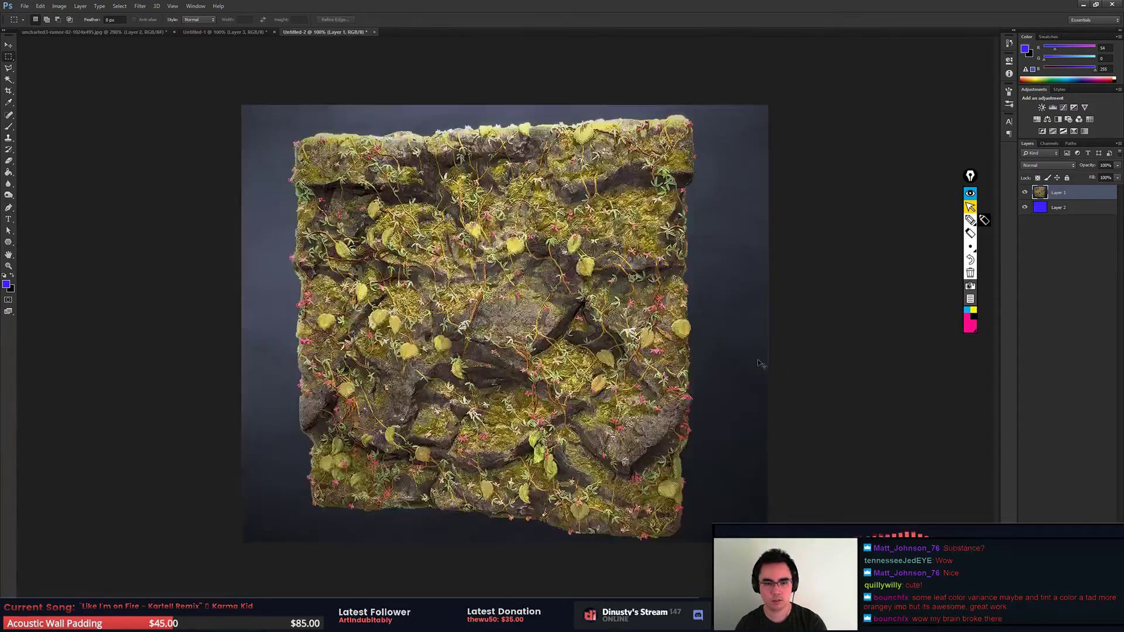
key("ctrl+plus")
scroll(754, 301, "down", 2)
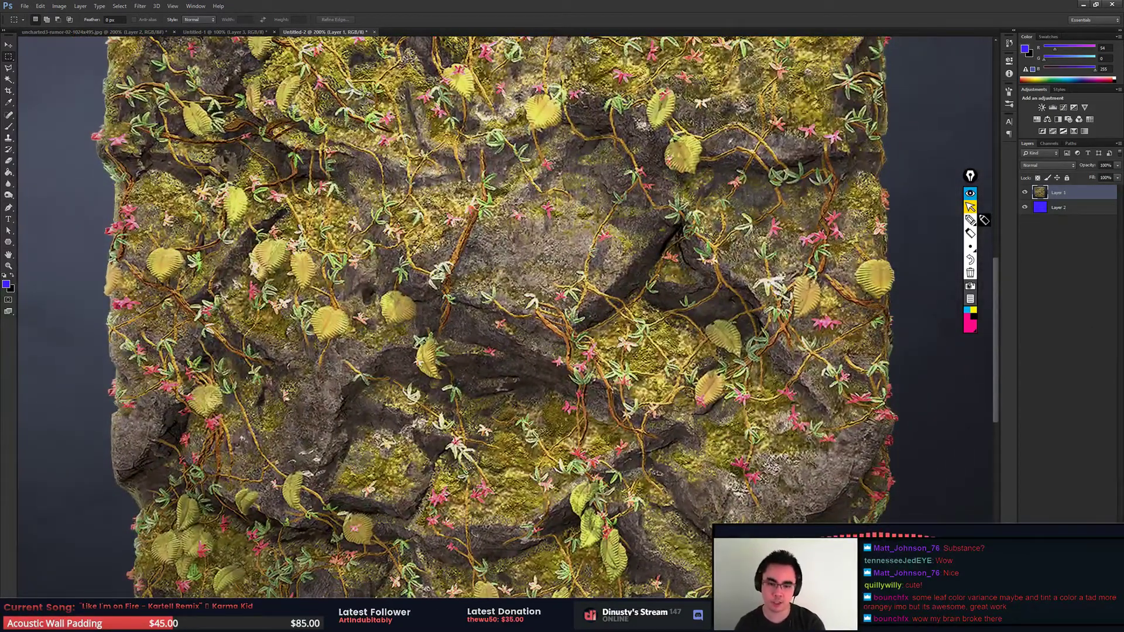
left_click_drag(660, 299, 604, 322)
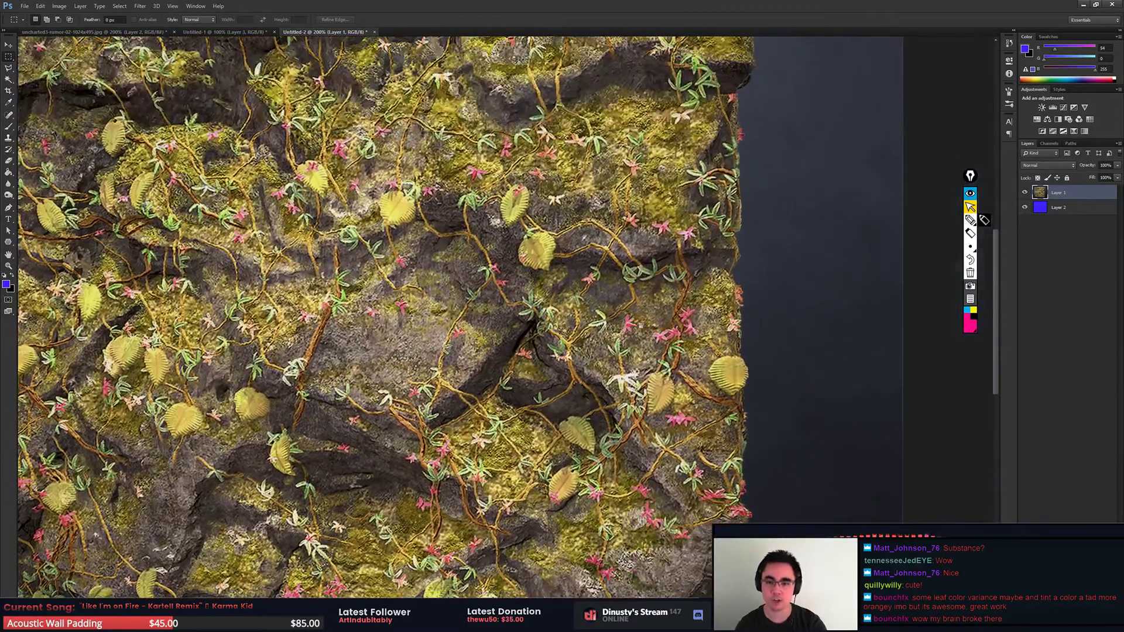
key("ctrl+plus")
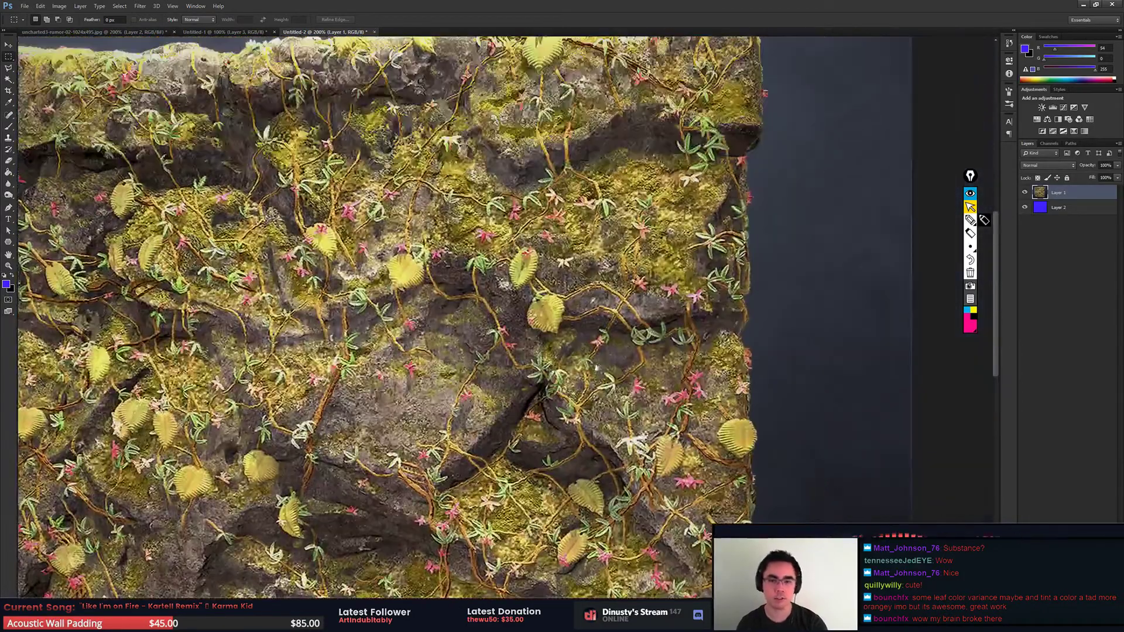
key("ctrl+plus")
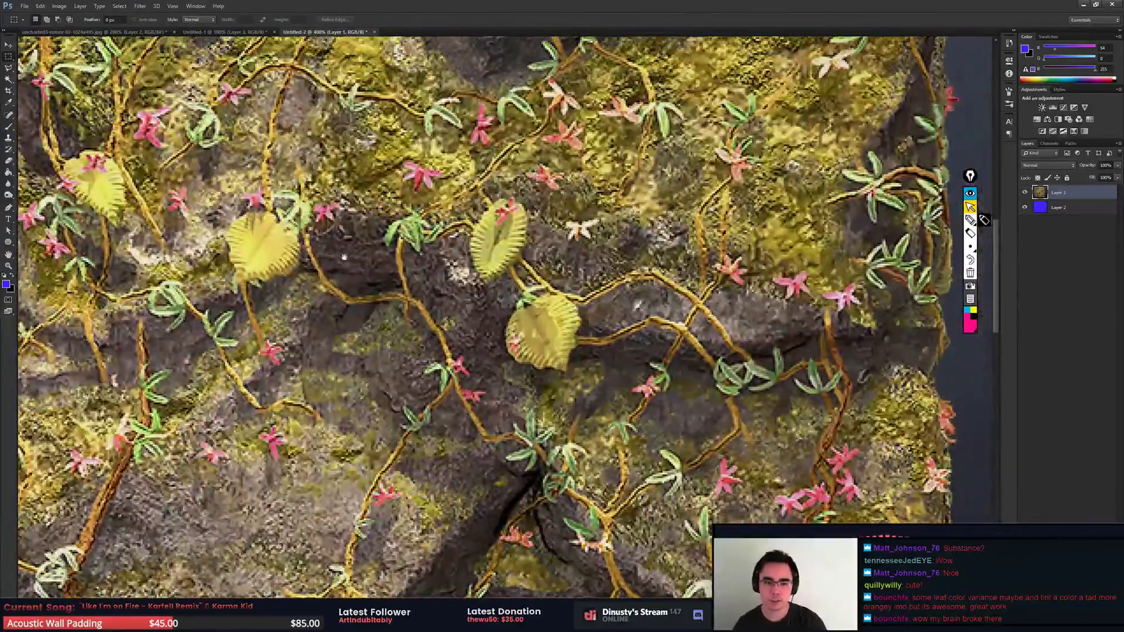
left_click_drag(345, 257, 404, 279)
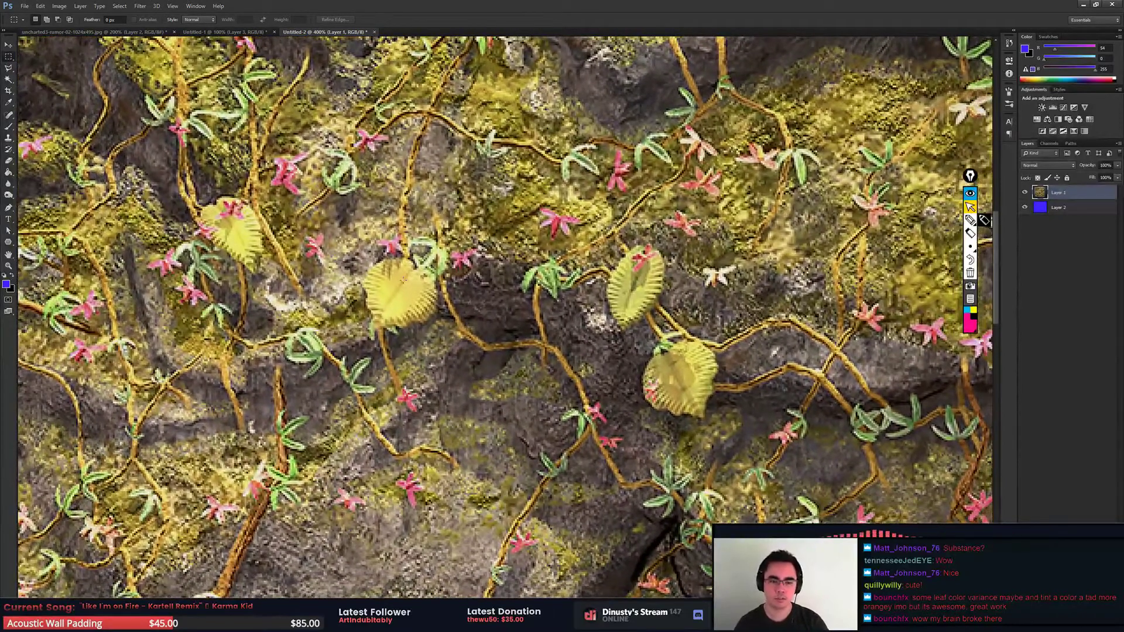
Step: Test a blue brush stroke over a leaf, undo it, and add an empty Layer 3
key("b")
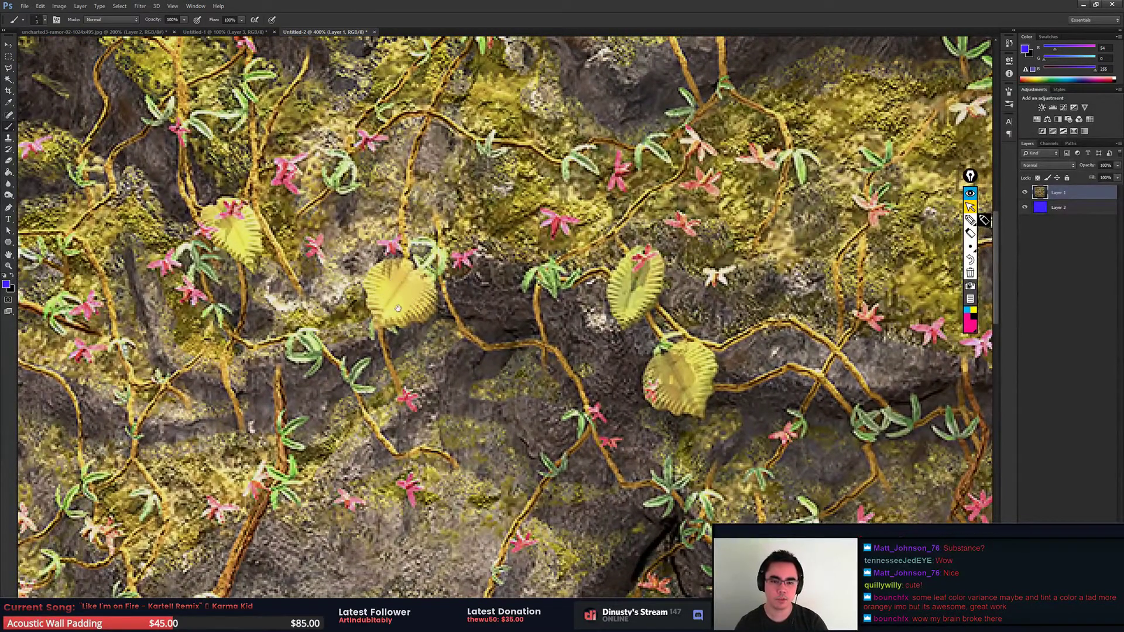
mouse_move(398, 309)
left_mouse_down()
mouse_move(424, 326)
mouse_move(445, 288)
mouse_move(434, 302)
left_mouse_up()
key("z")
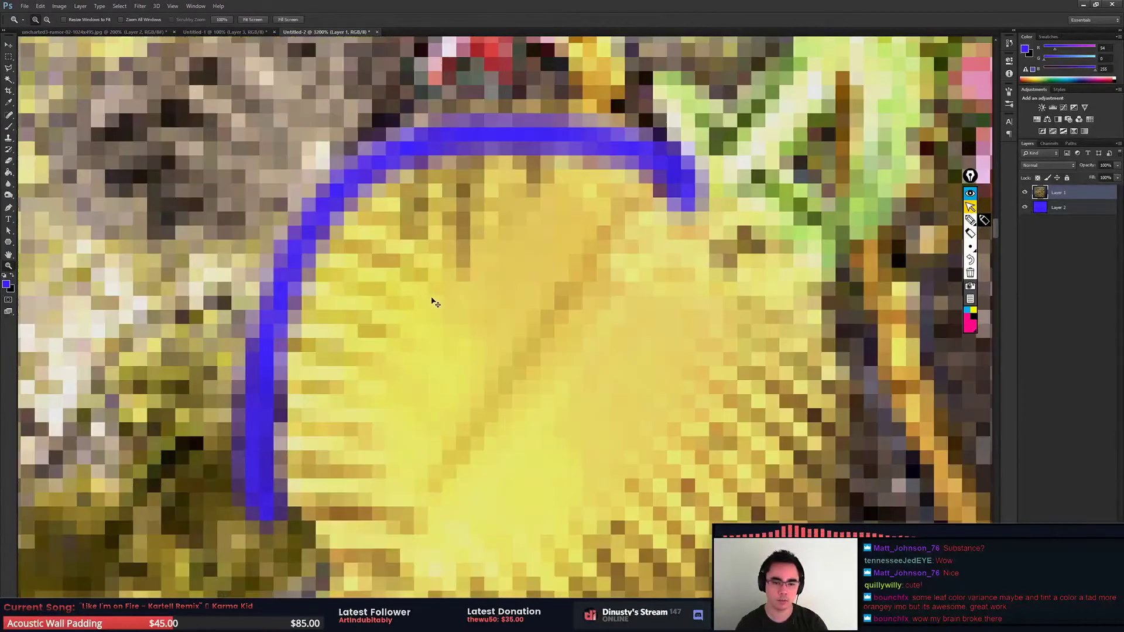
key("ctrl+minus")
key("ctrl+minus")
key("ctrl+z")
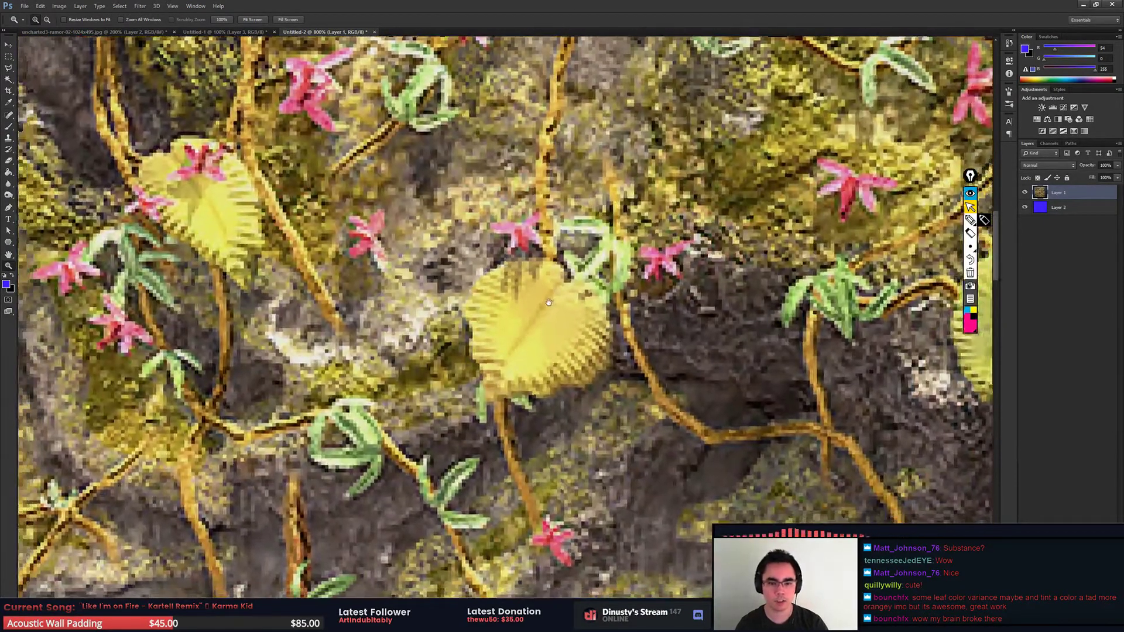
key("b")
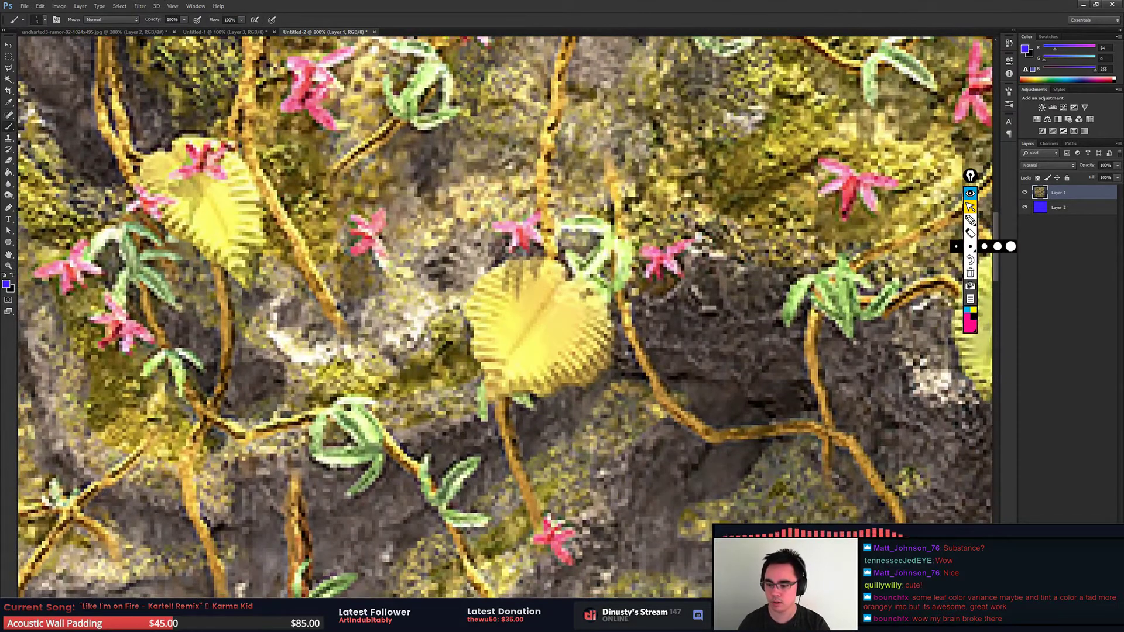
key("ctrl+shift+alt+n")
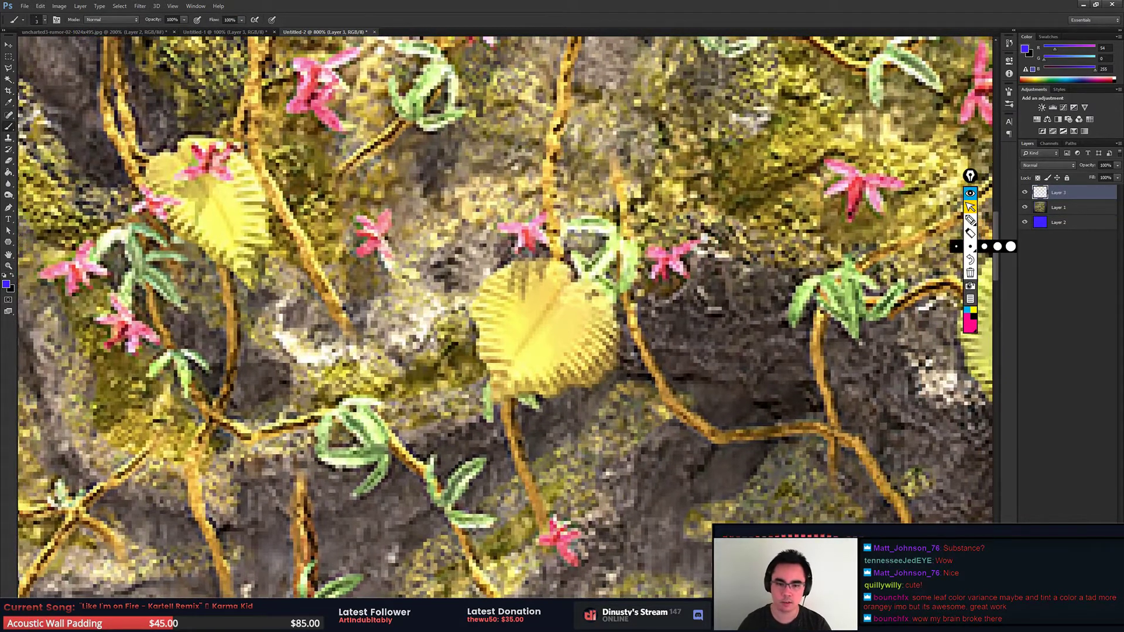
Step: Trace blue outlines around two yellow heart-shaped leaves on Layer 3, then zoom out
mouse_move(571, 273)
left_mouse_down()
mouse_move(478, 400)
mouse_move(558, 447)
left_mouse_up()
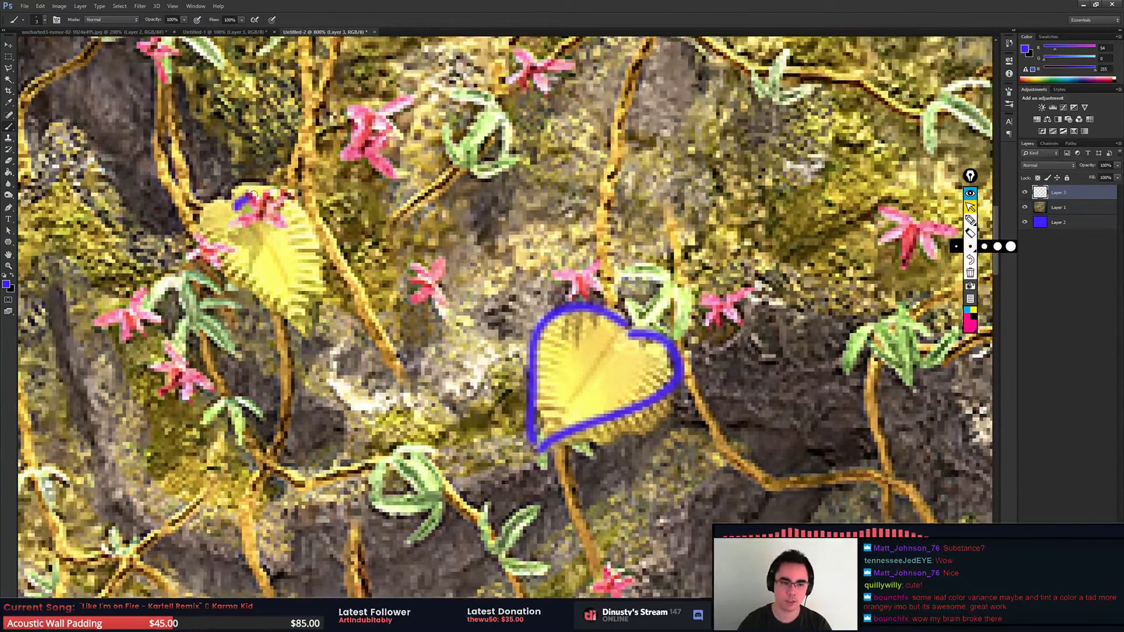
mouse_move(240, 205)
left_mouse_down()
mouse_move(328, 331)
mouse_move(202, 206)
mouse_move(331, 366)
mouse_move(395, 290)
left_mouse_up()
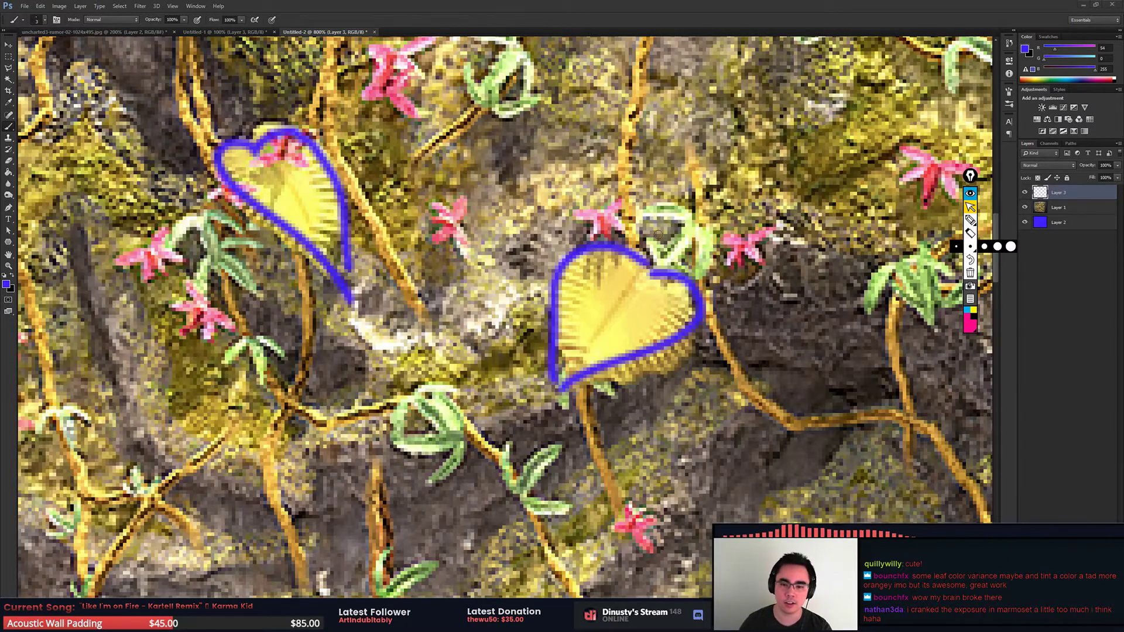
left_click(9, 56)
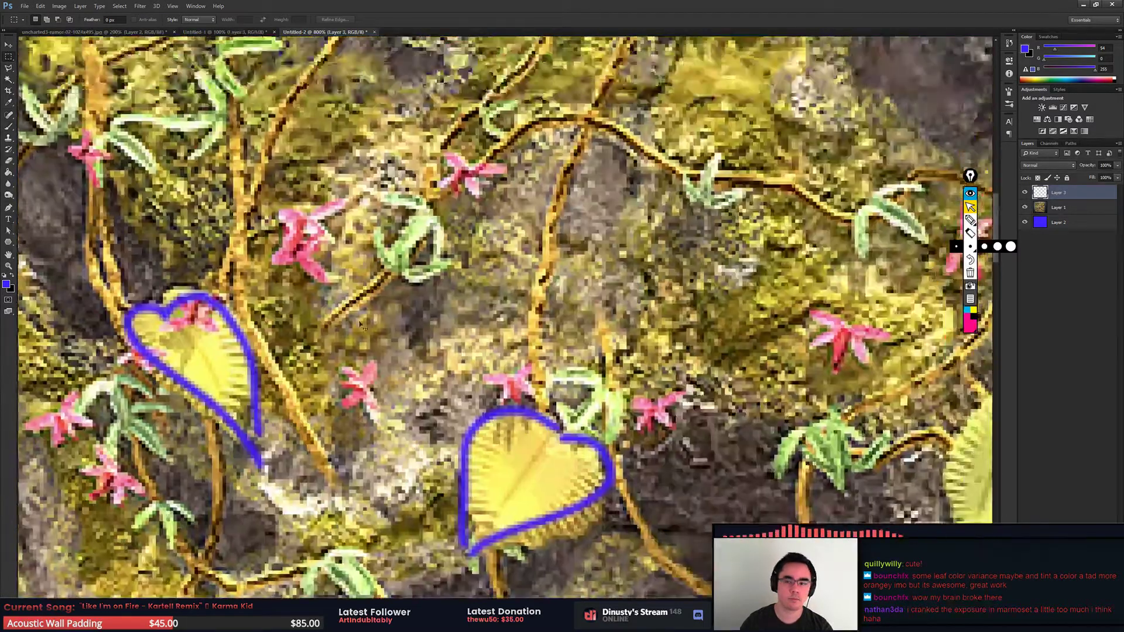
Step: Brush blue circles around the pink flowers beside the outlined leaves, undoing one stray stroke
key("ctrl+minus")
key("ctrl+minus")
key("ctrl+minus")
scroll(635, 218, "up", 3)
key("ctrl+plus")
key("ctrl+plus")
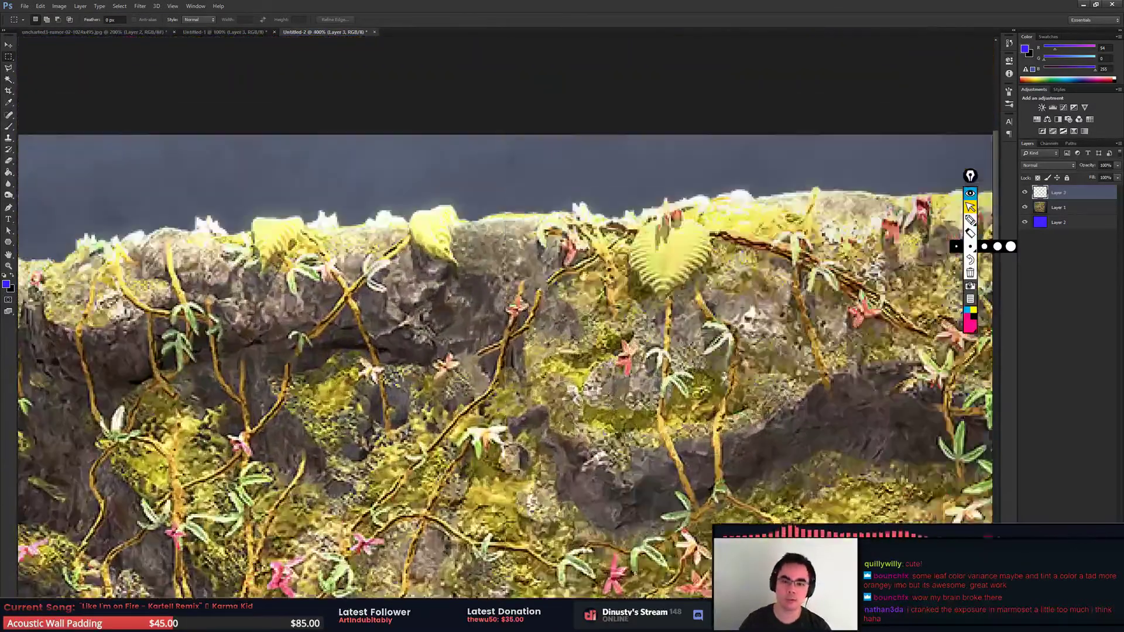
key("b")
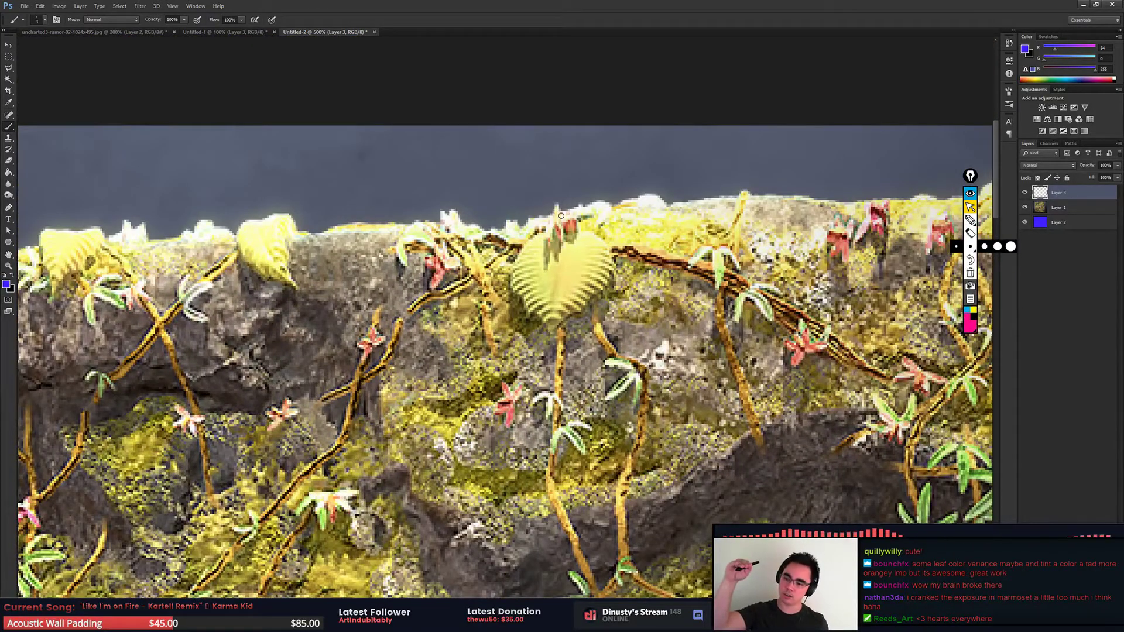
scroll(561, 216, "down", 3)
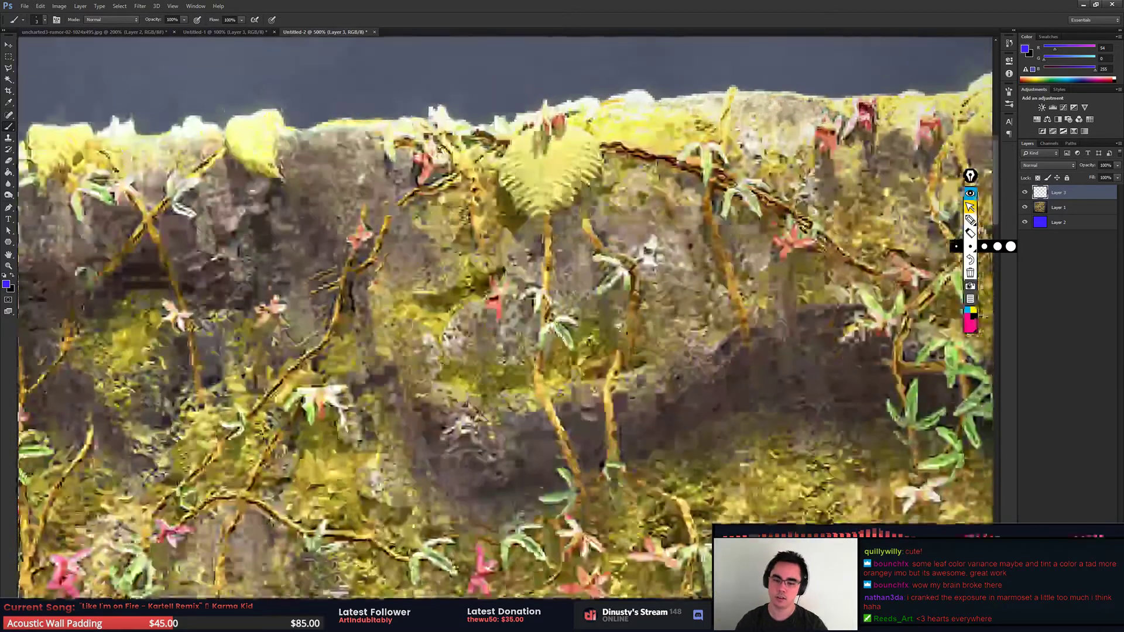
scroll(561, 216, "down", 3)
left_click_drag(843, 206, 767, 203)
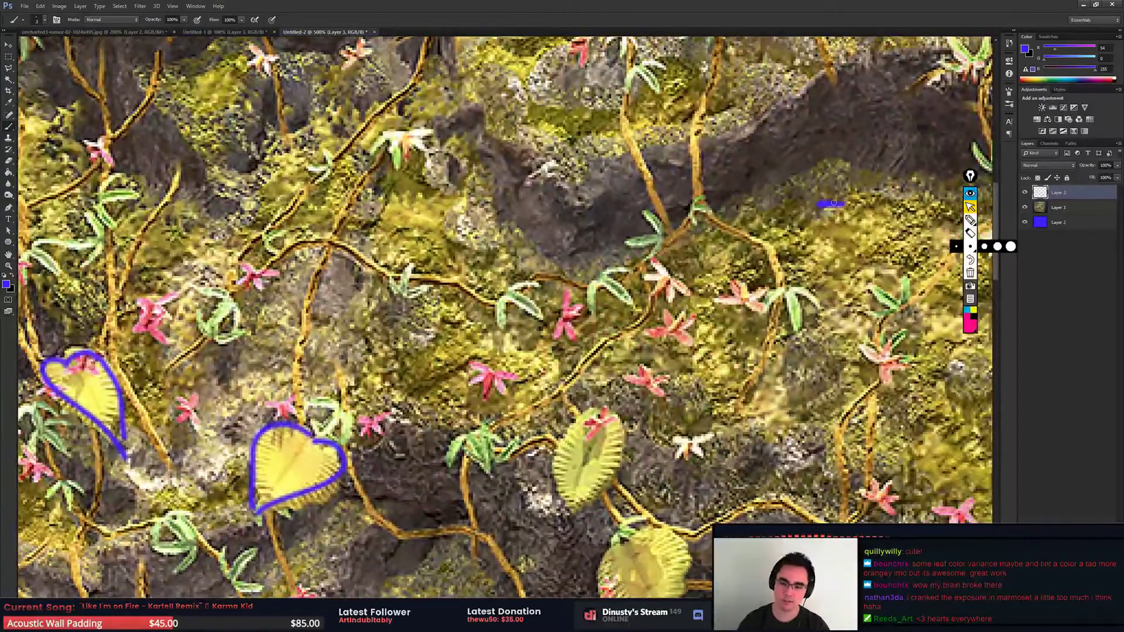
key("ctrl+z")
key("ctrl+z")
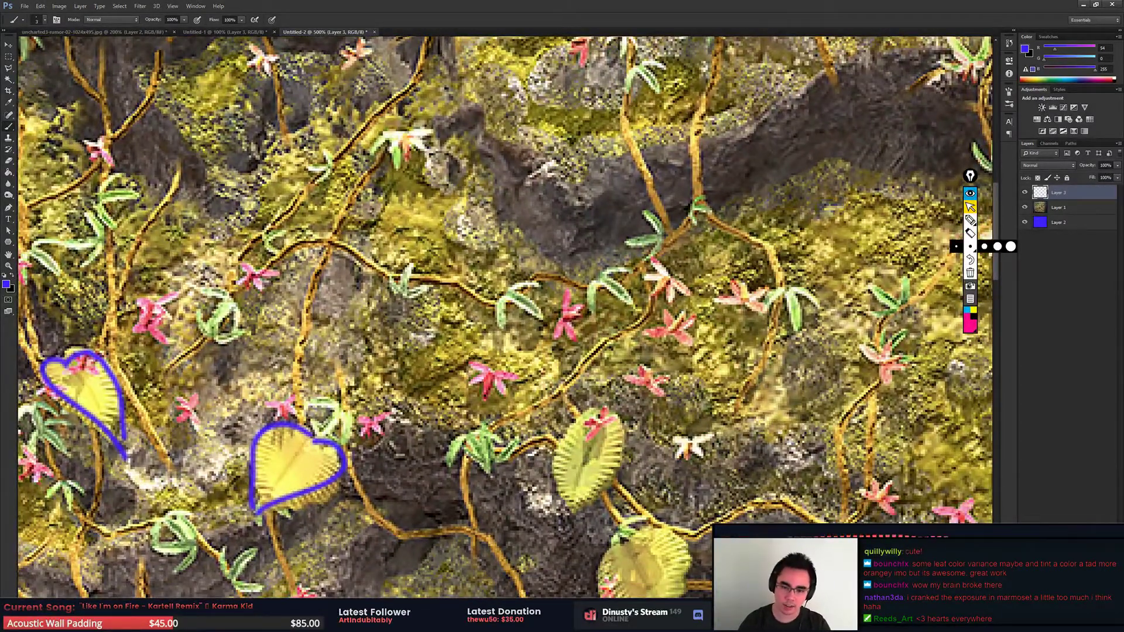
mouse_move(492, 351)
left_mouse_down()
mouse_move(477, 410)
mouse_move(495, 348)
left_mouse_up()
mouse_move(561, 318)
left_mouse_down()
mouse_move(513, 329)
mouse_move(515, 295)
mouse_move(454, 315)
left_mouse_up()
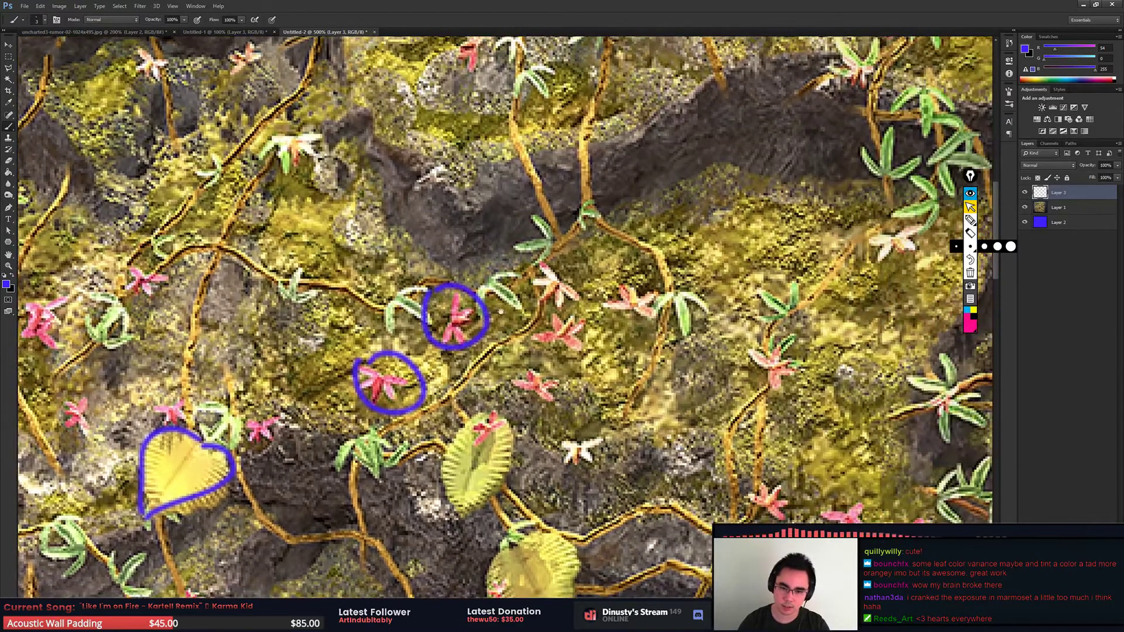
mouse_move(580, 320)
left_mouse_down()
mouse_move(562, 443)
mouse_move(638, 447)
mouse_move(804, 405)
left_mouse_up()
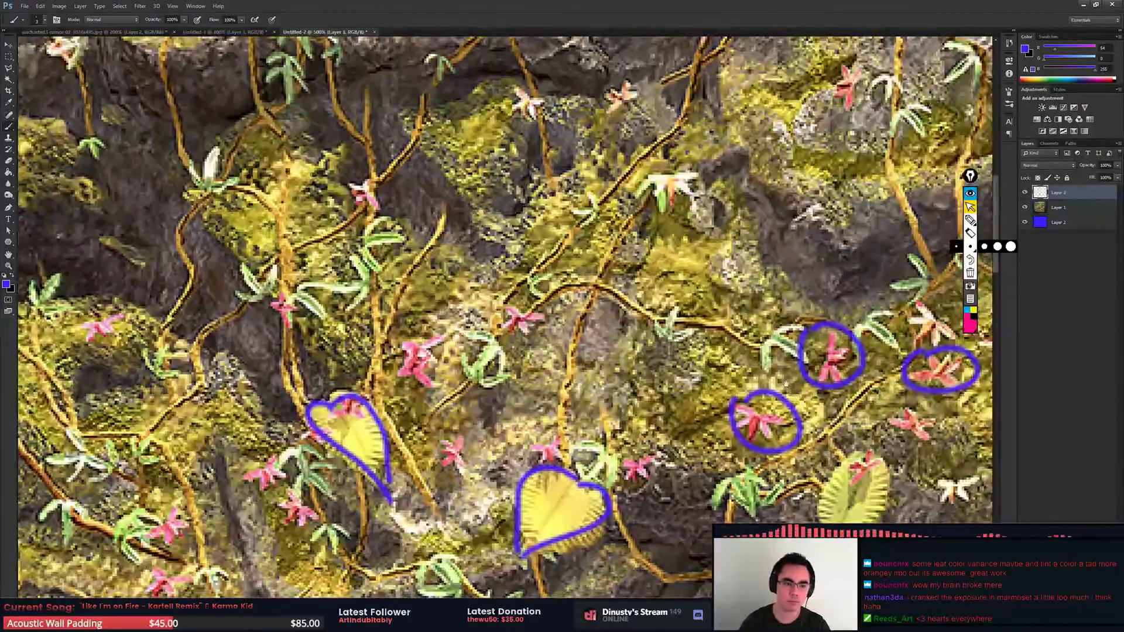
key("ctrl+minus")
key("ctrl+minus")
key("ctrl+minus")
key("ctrl+minus")
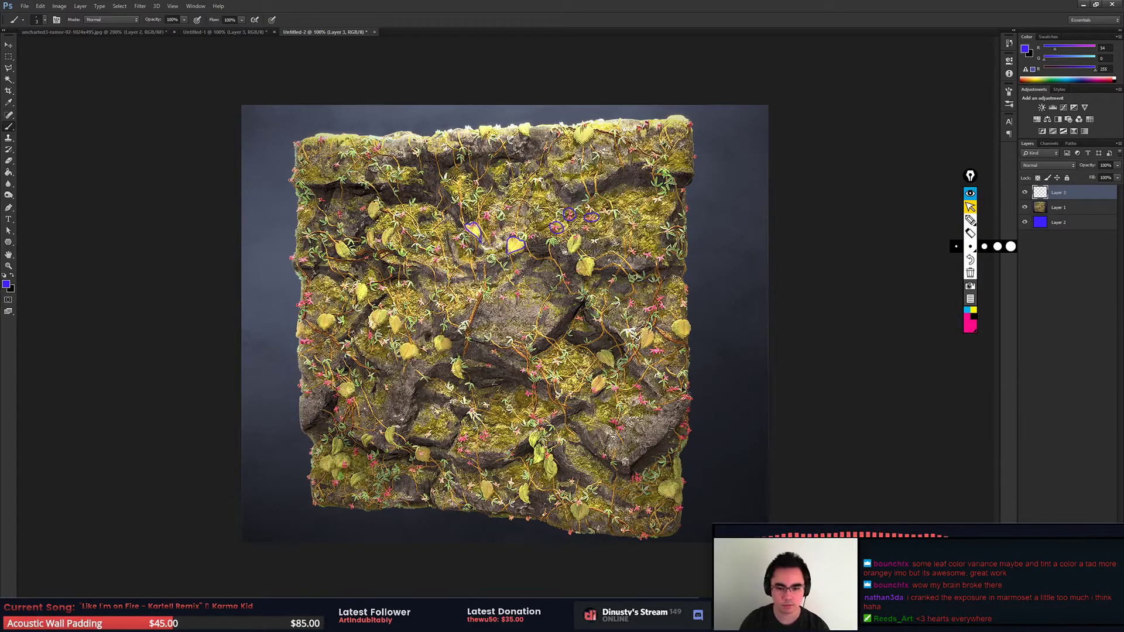
Step: Scroll to the rock crevice and draw a thickened blue line beside the crack
scroll(656, 316, "up", 1)
scroll(621, 313, "up", 1)
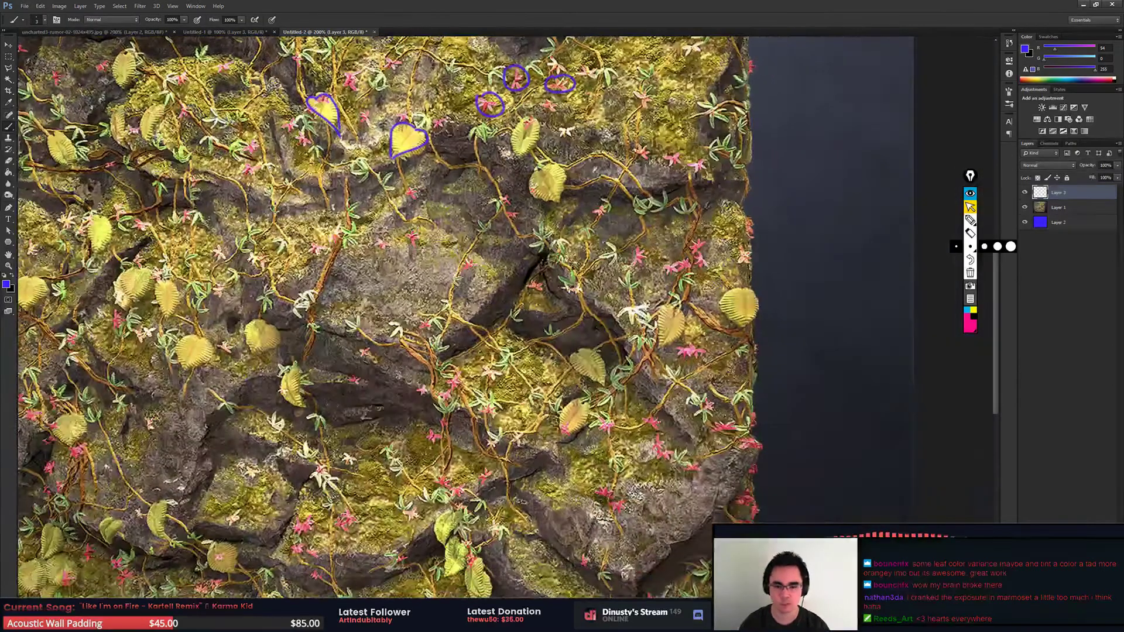
scroll(585, 311, "up", 1)
scroll(571, 301, "up", 1)
scroll(561, 292, "up", 1)
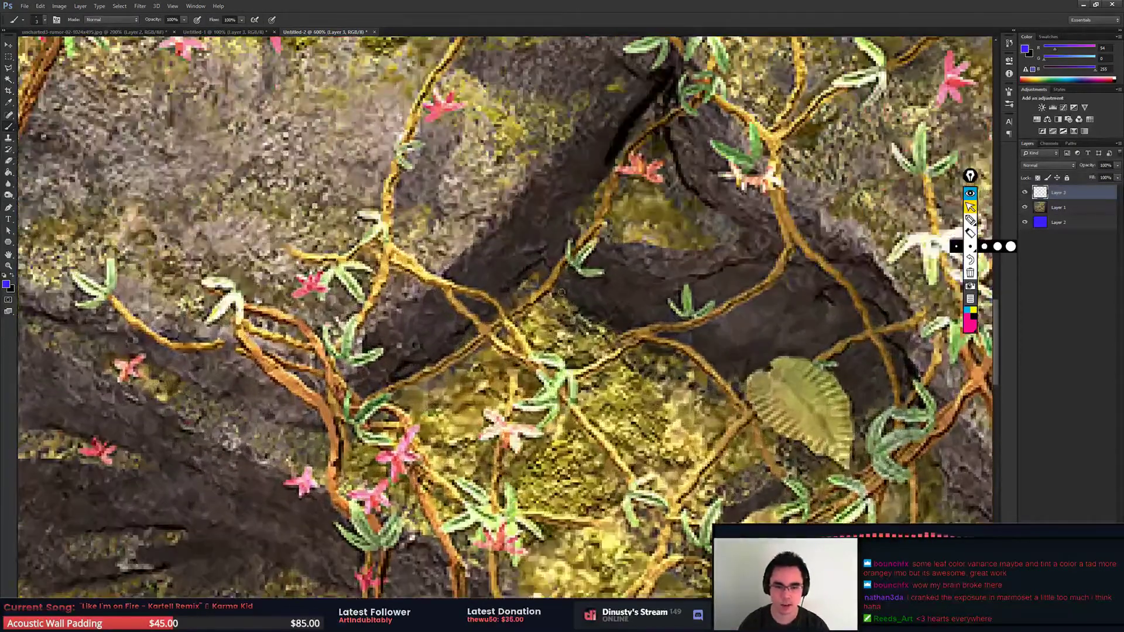
left_click_drag(553, 281, 422, 368)
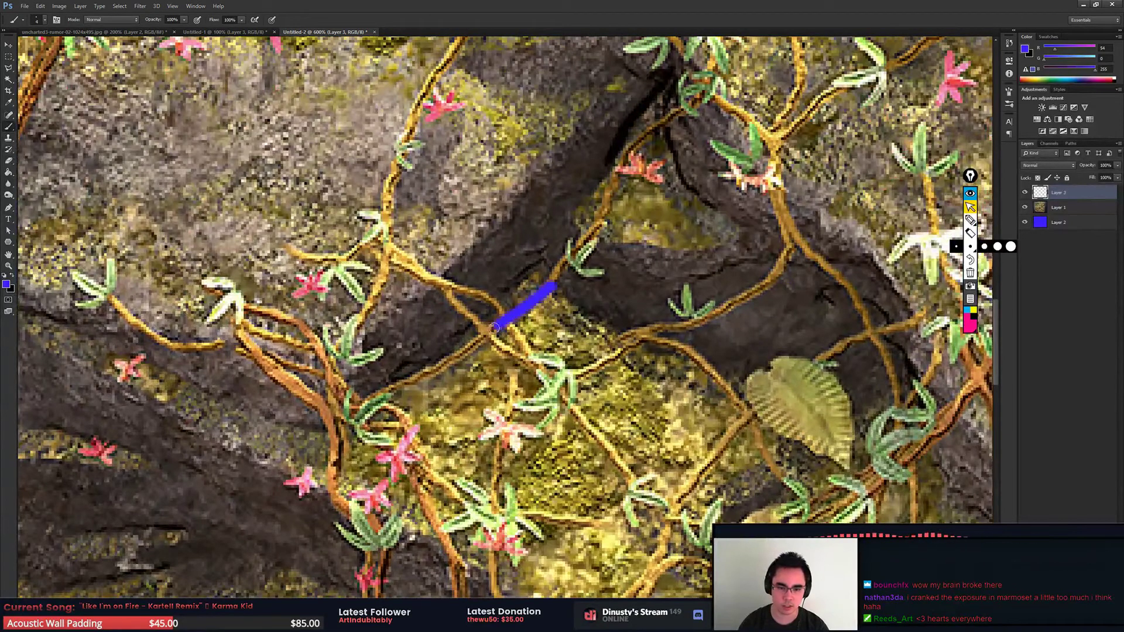
key("ctrl+z")
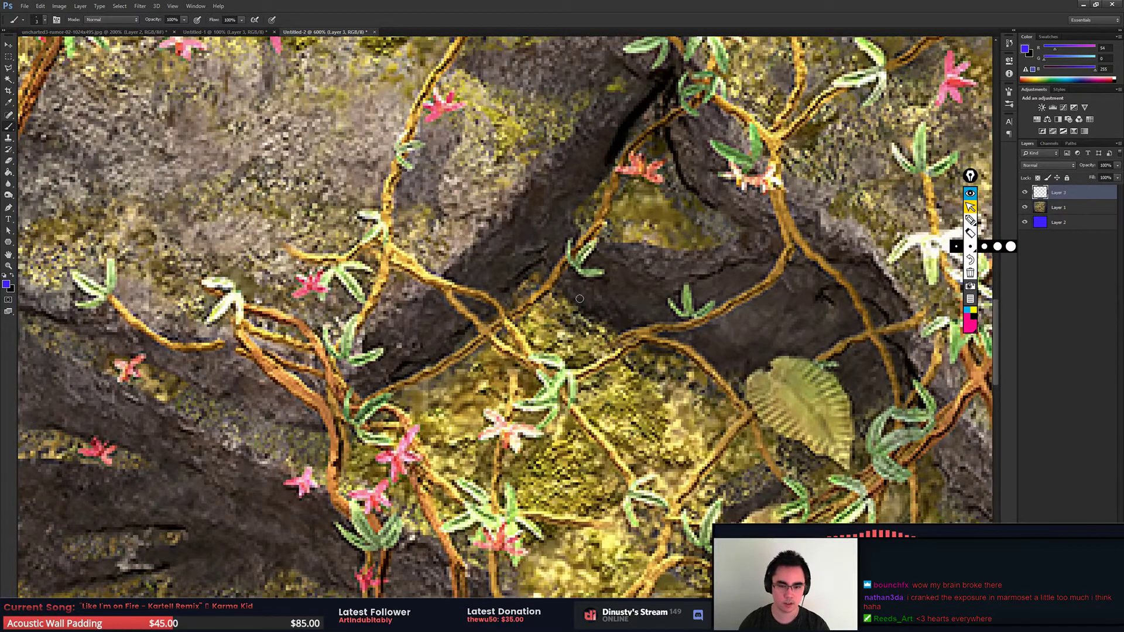
left_click_drag(552, 302, 577, 299)
left_click_drag(661, 273, 524, 311)
Step: Add a blue diagonal arrow and vertical strokes pointing at the crevice and nearby moss
left_click_drag(625, 364, 564, 351)
mouse_move(561, 430)
left_mouse_down()
mouse_move(571, 348)
mouse_move(596, 381)
mouse_move(618, 385)
left_mouse_up()
key("ctrl+z")
left_click_drag(752, 329, 681, 308)
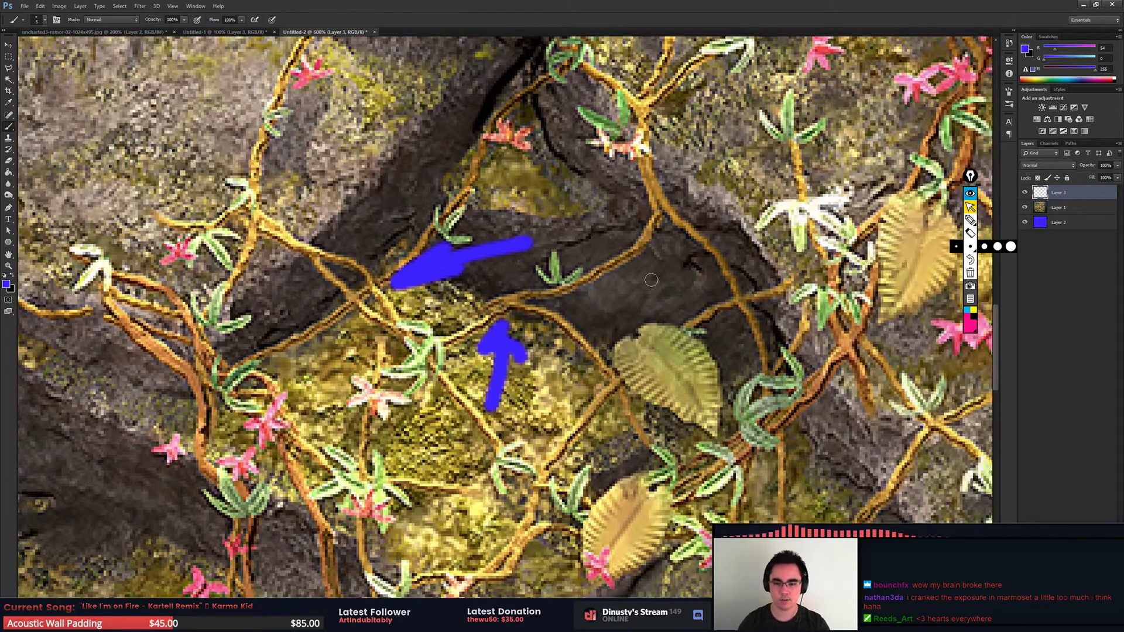
mouse_move(527, 349)
left_mouse_down()
mouse_move(577, 416)
mouse_move(519, 299)
left_mouse_up()
left_click_drag(620, 278, 572, 231)
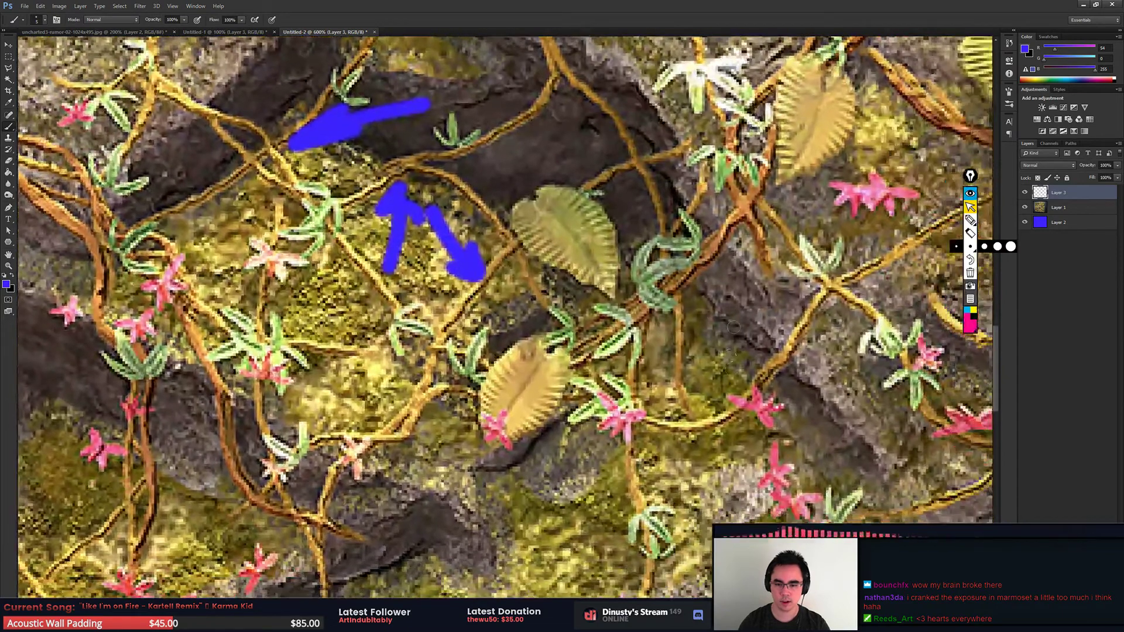
left_click_drag(747, 275, 752, 333)
left_click_drag(753, 217, 576, 275)
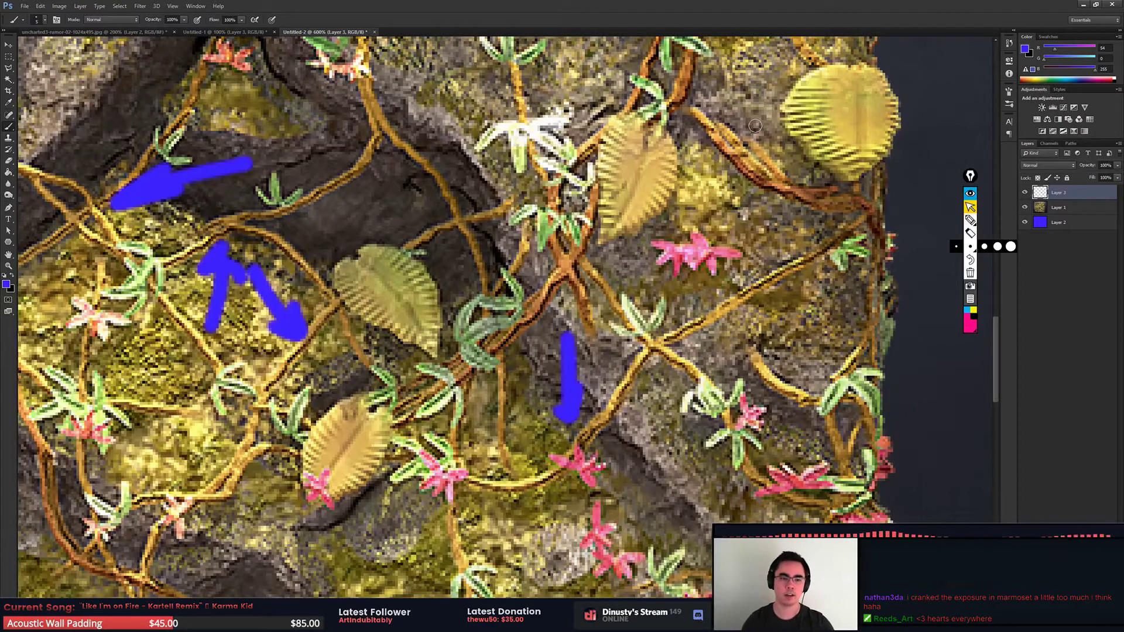
key("ctrl+minus")
key("ctrl+minus")
key("ctrl+minus")
key("ctrl+minus")
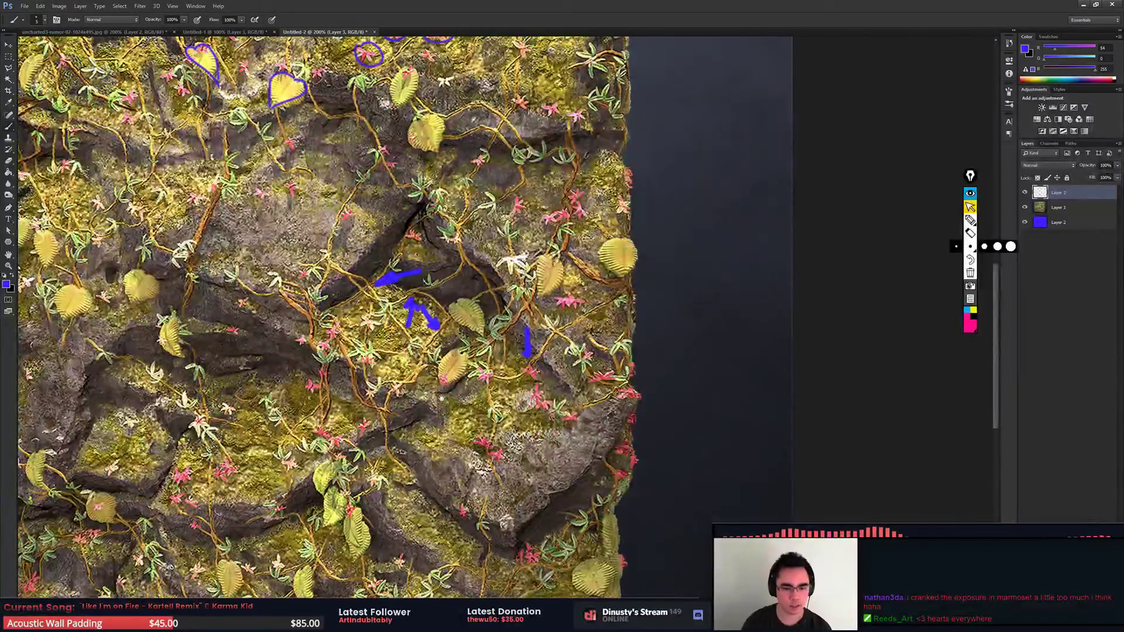
Step: Zoom in and pan across the rock wall to review the blue notes, undoing one stray stroke
key("ctrl+plus")
key("ctrl+plus")
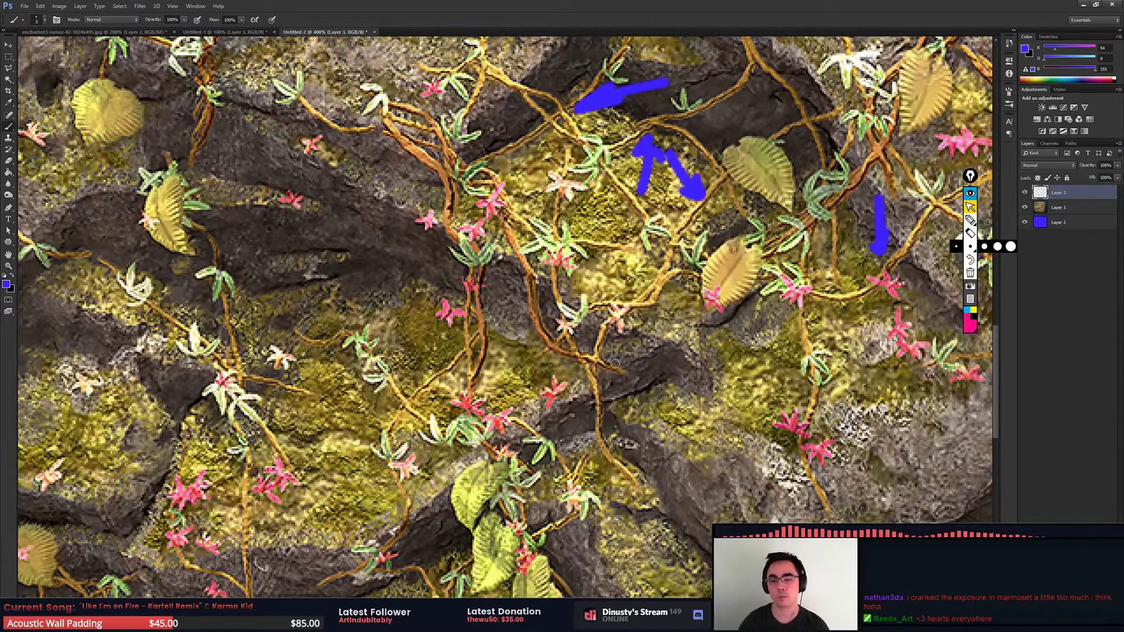
scroll(609, 351, "down", 2)
scroll(609, 352, "down", 1)
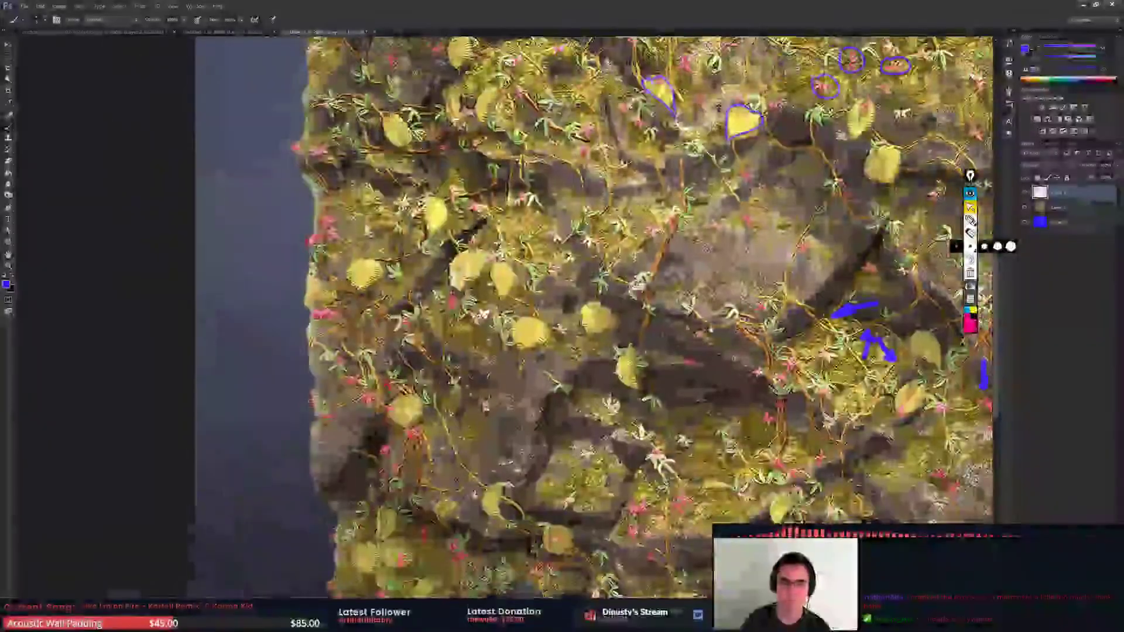
scroll(343, 268, "up", 1)
left_click_drag(706, 320, 724, 380)
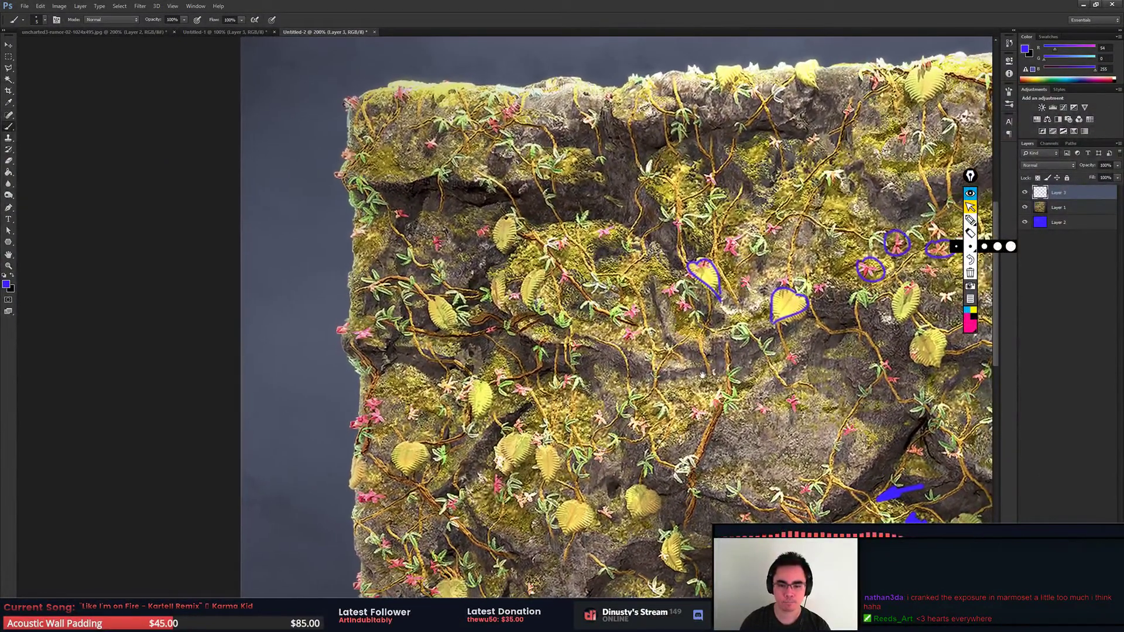
left_click_drag(724, 381, 703, 296)
left_click_drag(665, 445, 655, 310)
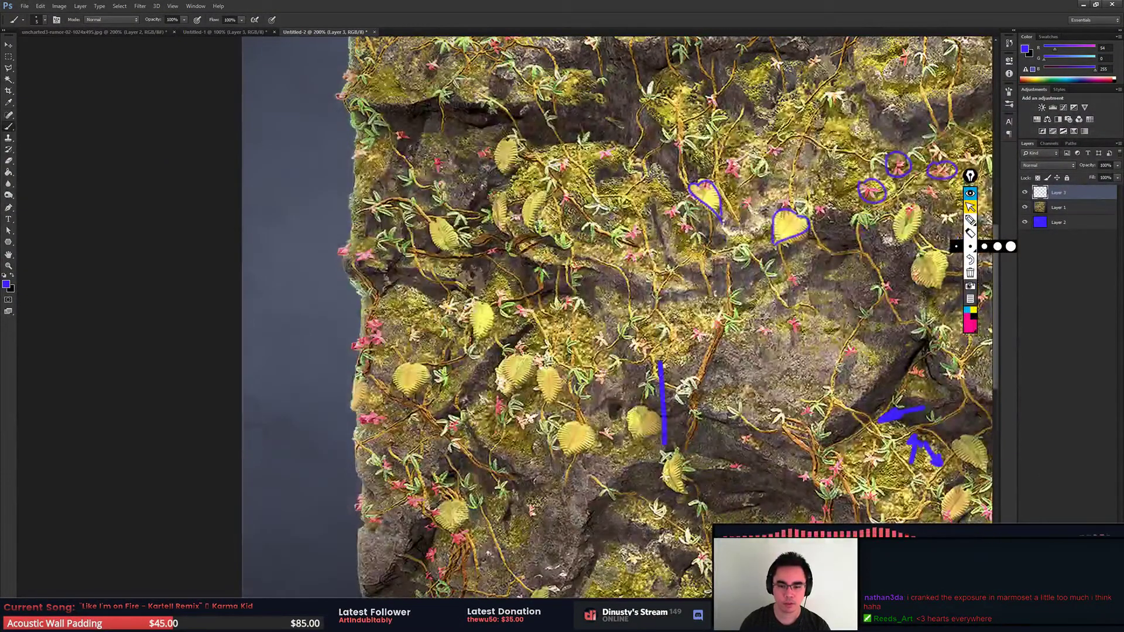
key("ctrl+z")
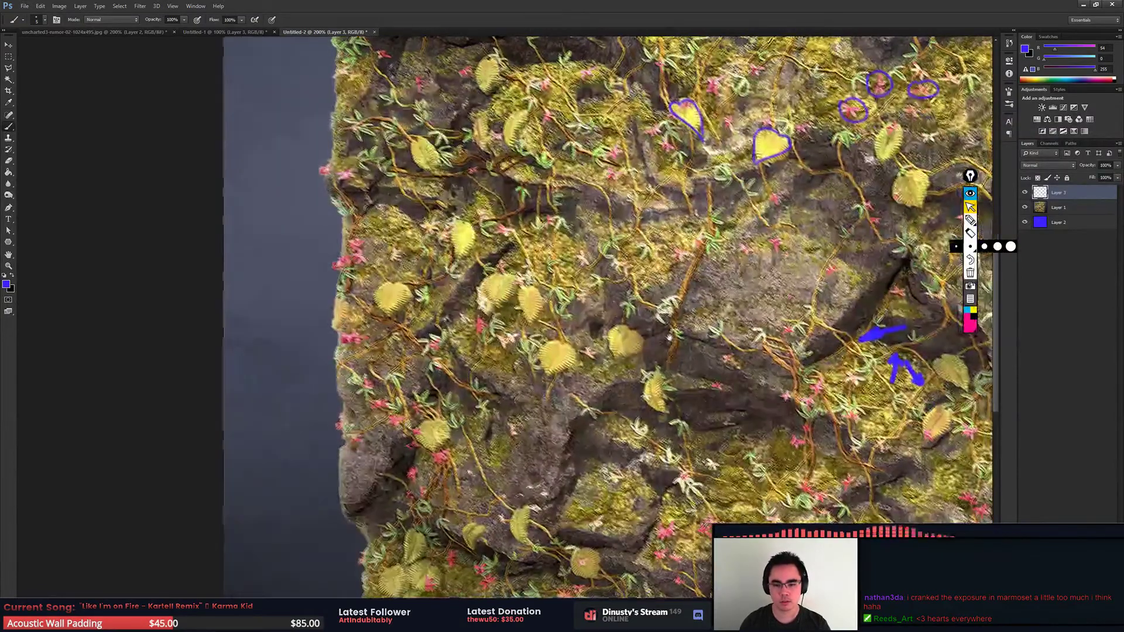
left_click_drag(703, 351, 651, 194)
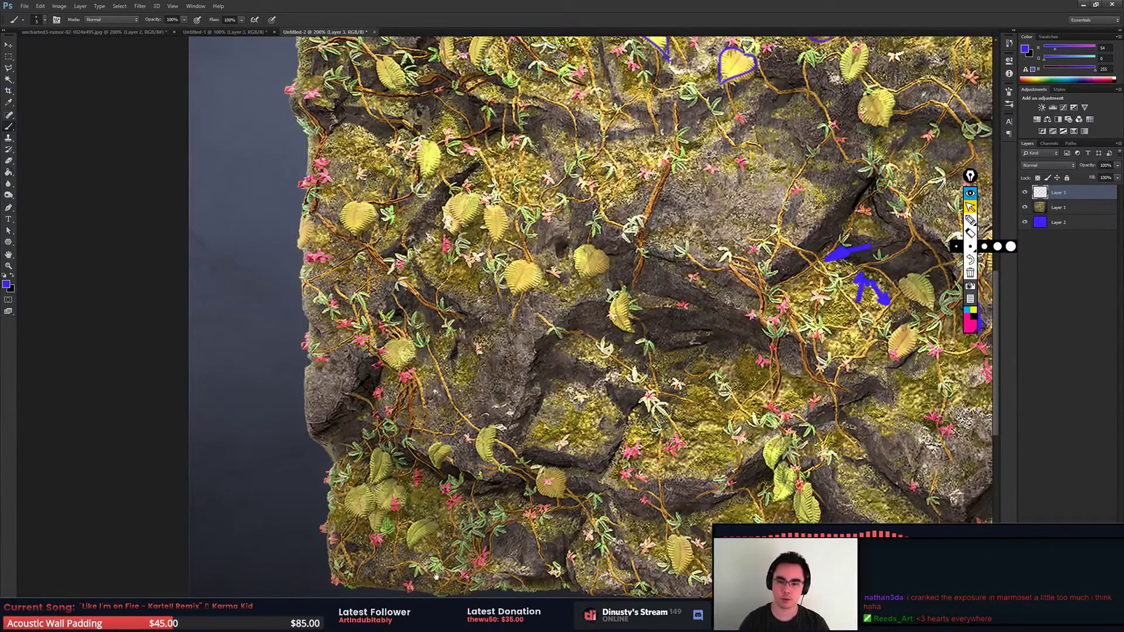
left_click_drag(436, 577, 290, 591)
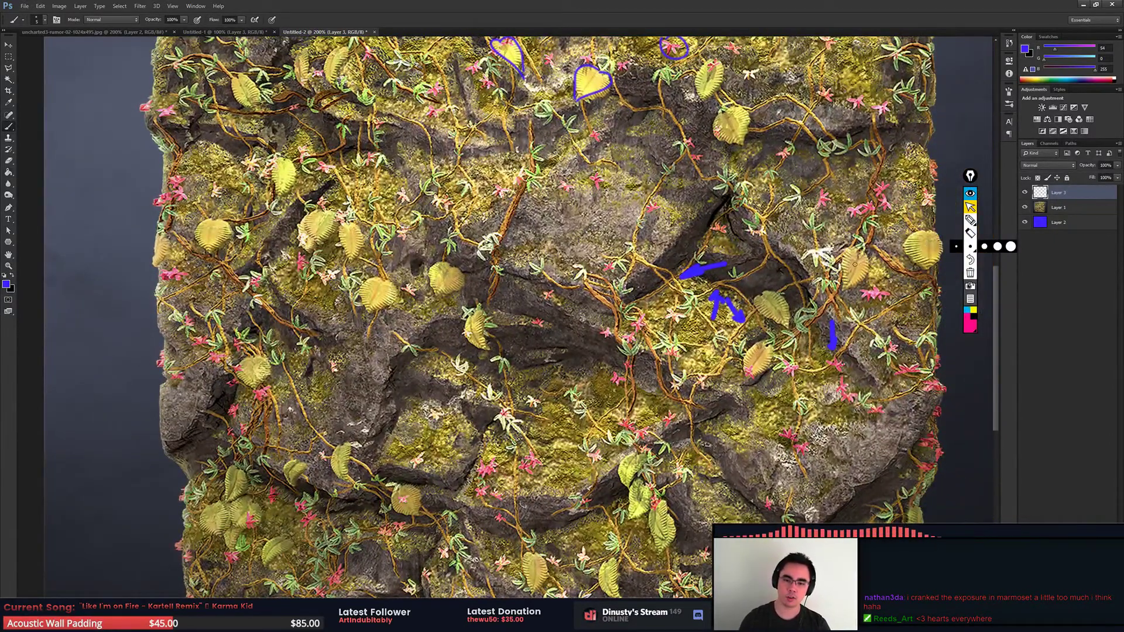
left_click_drag(855, 265, 831, 267)
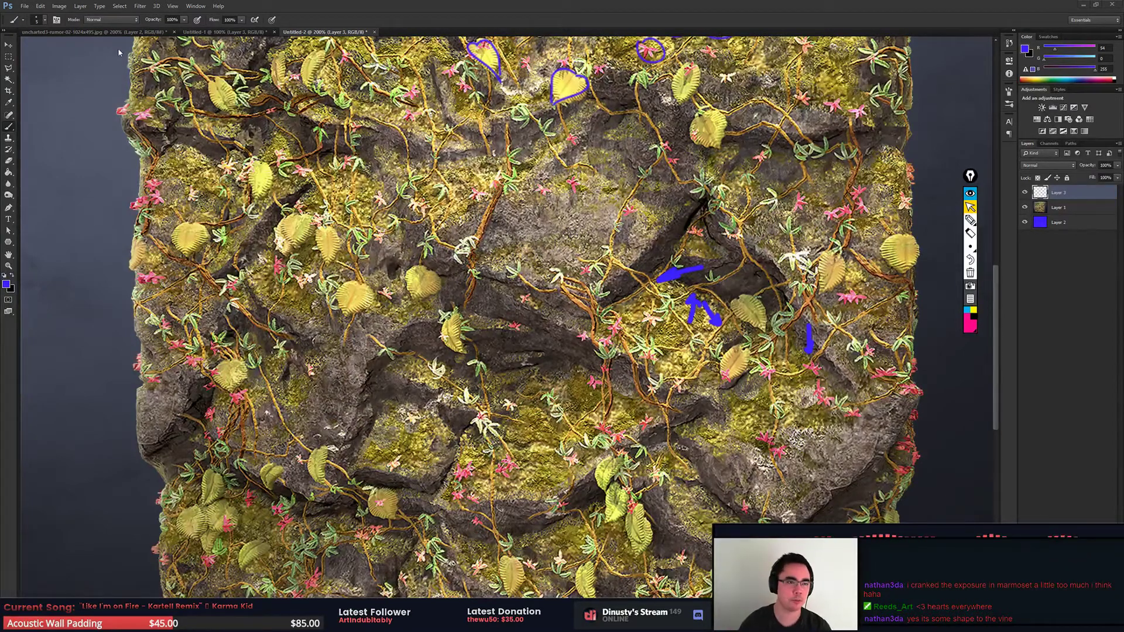
Step: Select the Rectangular Marquee, view the whole annotated tile, and bring up the window switcher
left_click(17, 58)
key("ctrl+minus")
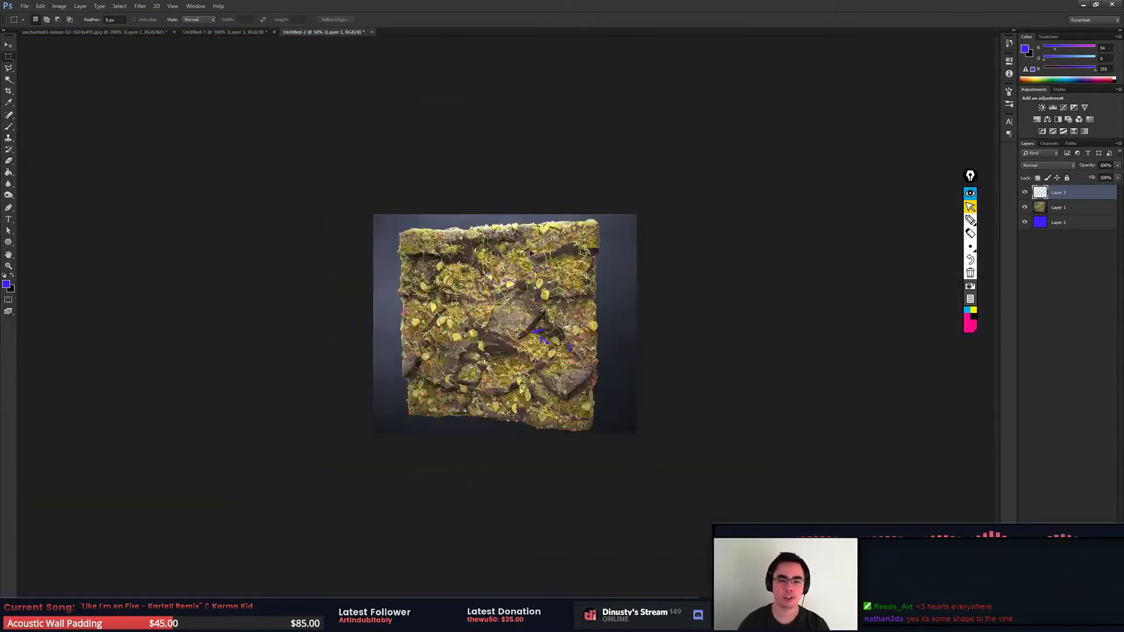
key("ctrl+plus")
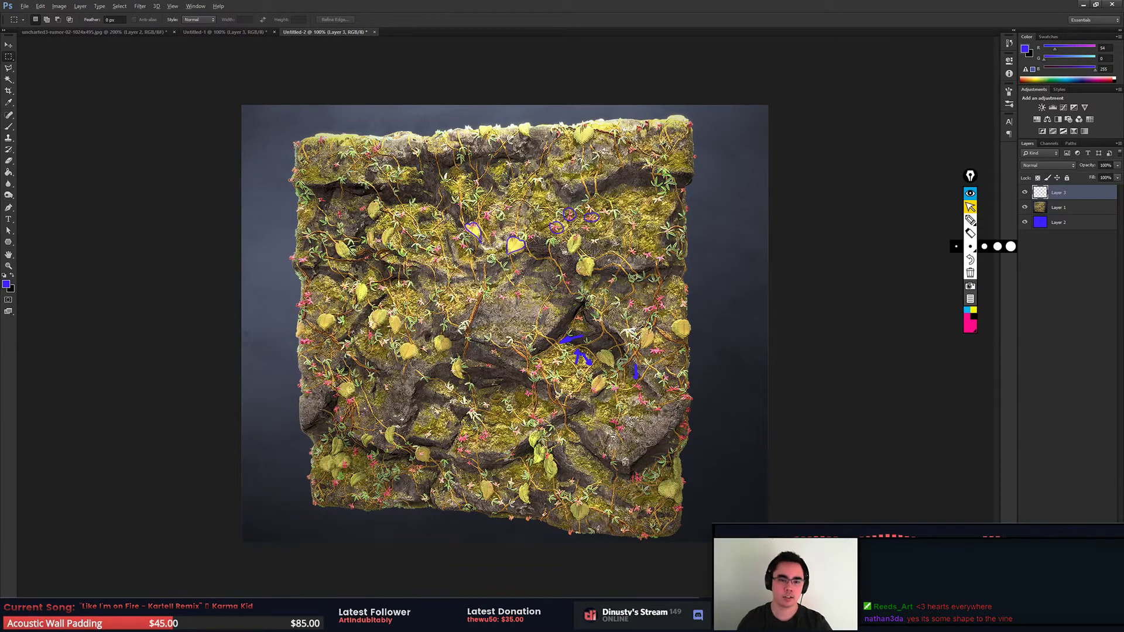
key("alt+Tab")
key("alt+Tab")
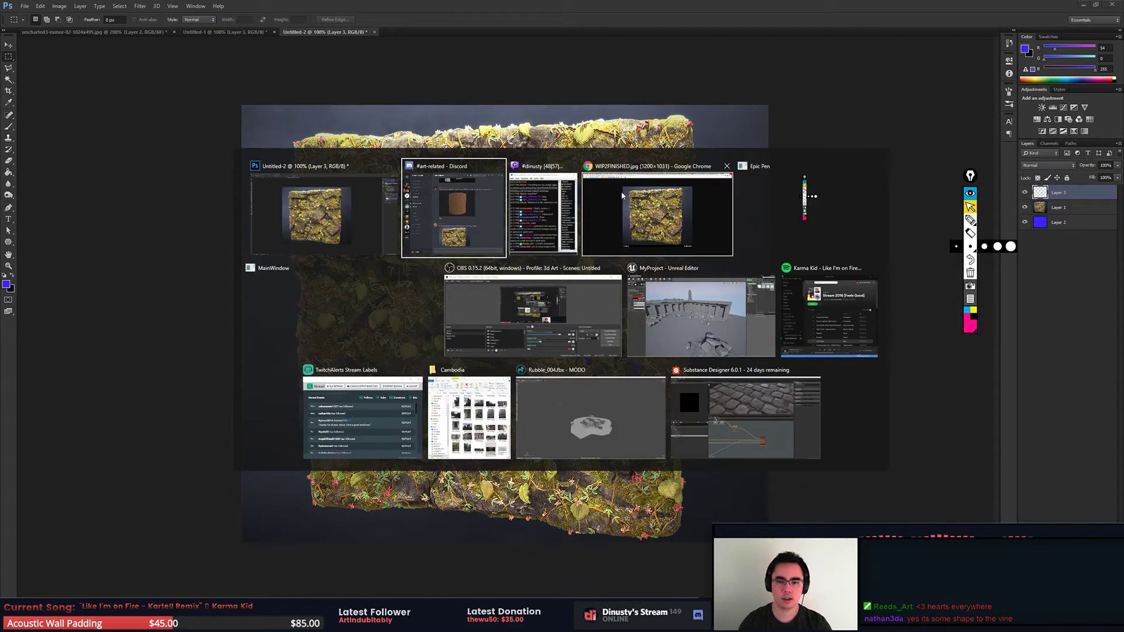
Step: Bring up the carpet9.jpg tab in Chrome and magnify the carpet image
left_click(281, 7)
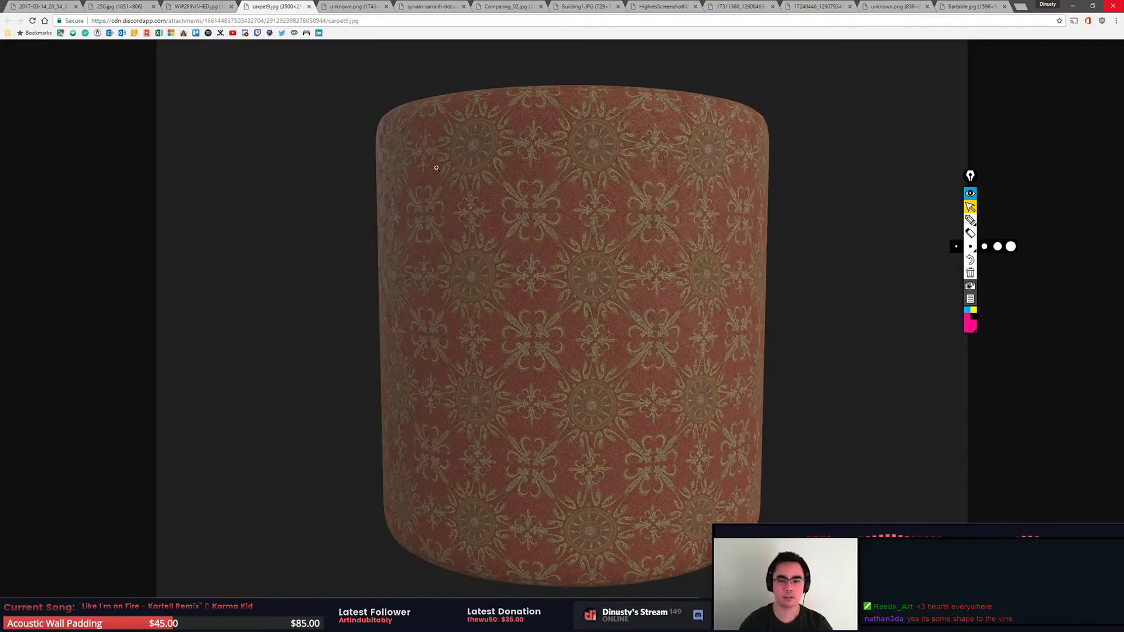
left_click(644, 338)
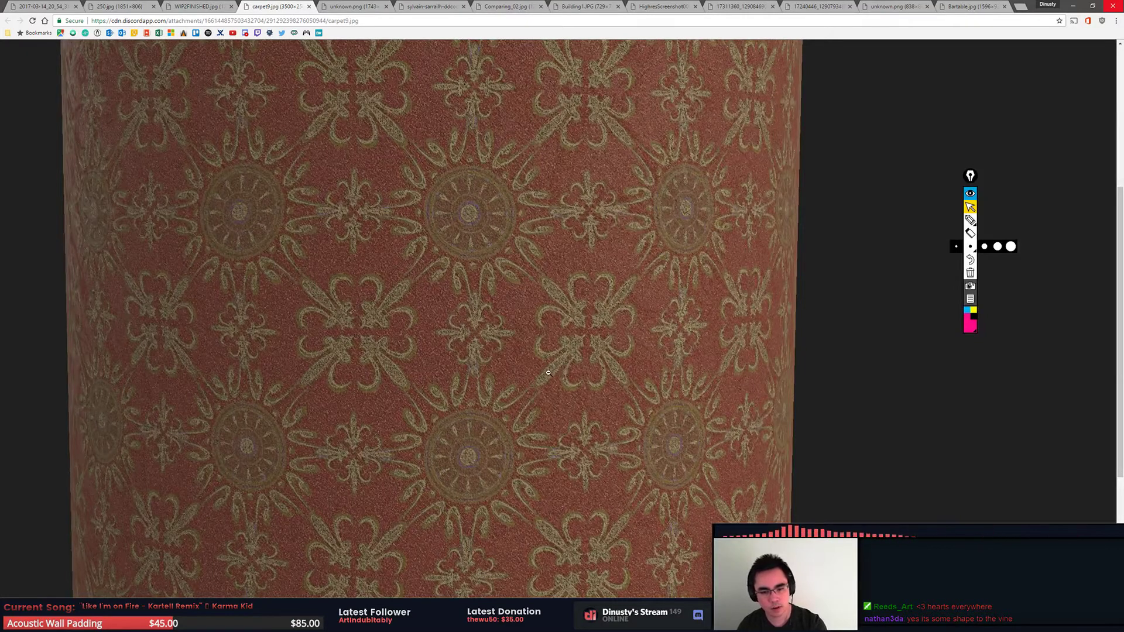
key("ctrl+plus")
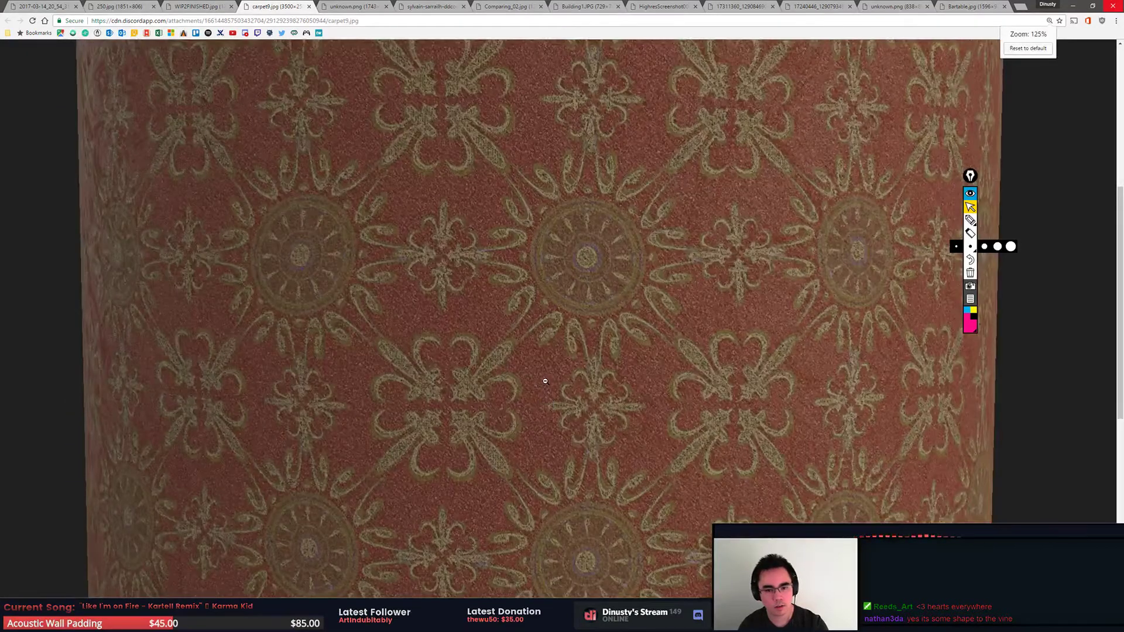
right_click(545, 379)
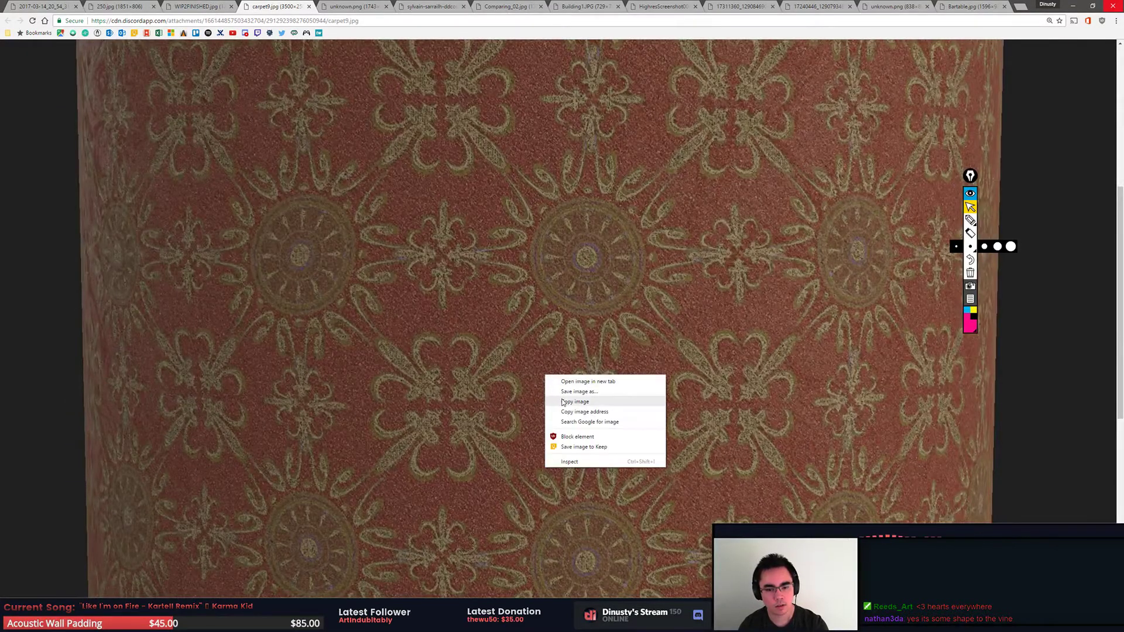
left_click(498, 406)
Step: Zoom the page to 200% and scroll to the carpet cylinder's centre
key("ctrl+plus")
key("ctrl+plus")
key("ctrl+plus")
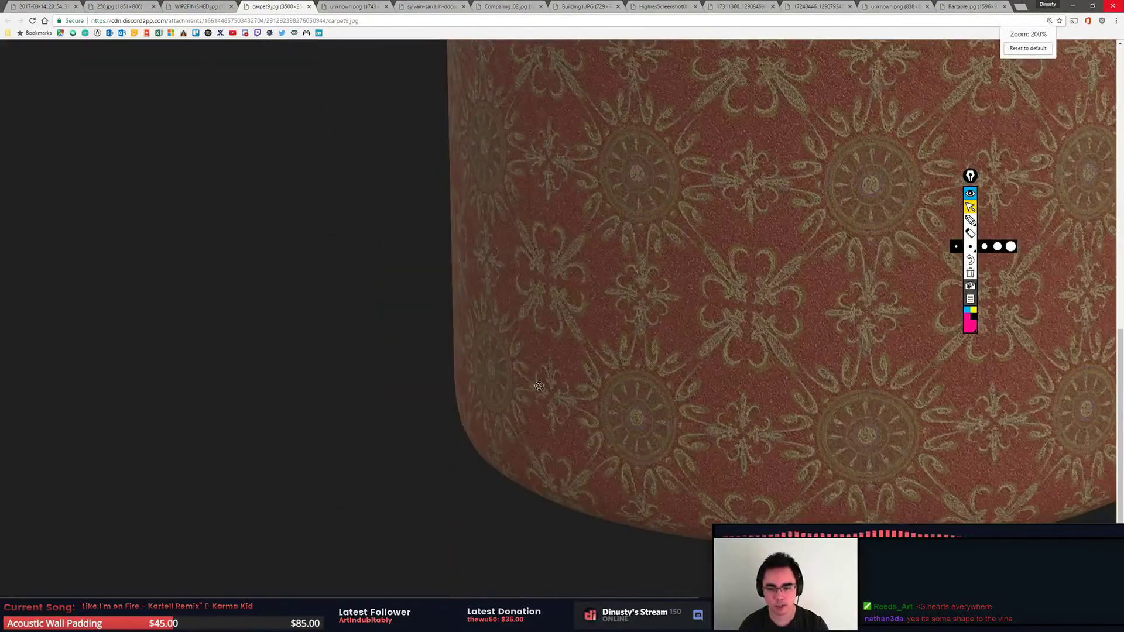
scroll(577, 369, "right", 2)
scroll(571, 363, "right", 3)
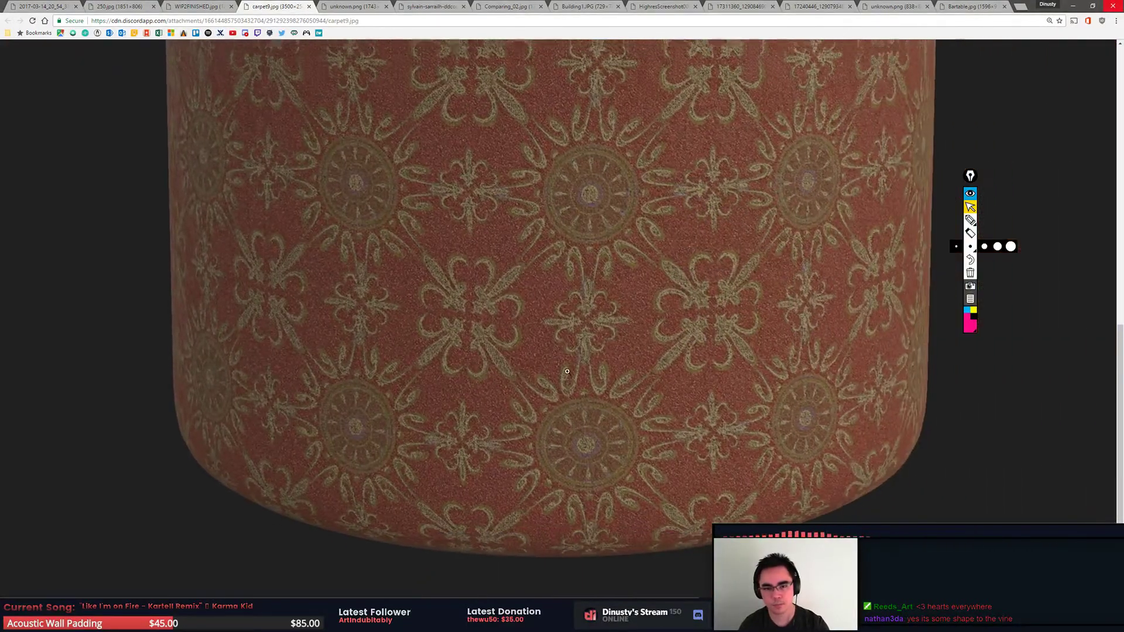
scroll(569, 361, "up", 2)
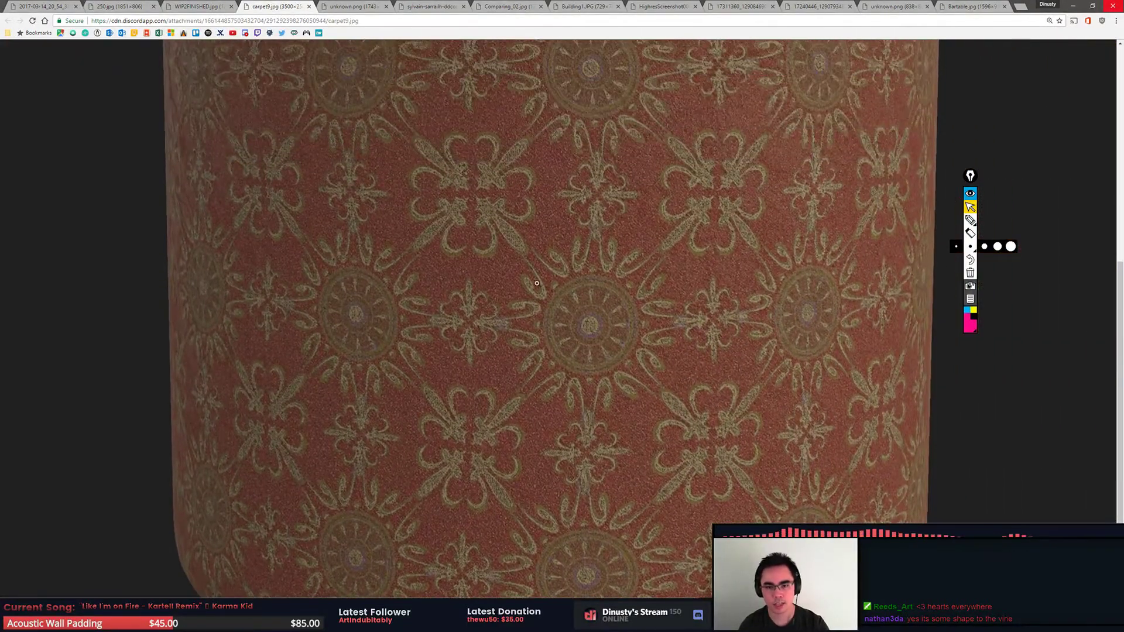
left_click(970, 220)
Step: Draw a pink box around one repeating tile of the carpet pattern
left_click_drag(479, 190, 722, 193)
left_click_drag(731, 490, 476, 473)
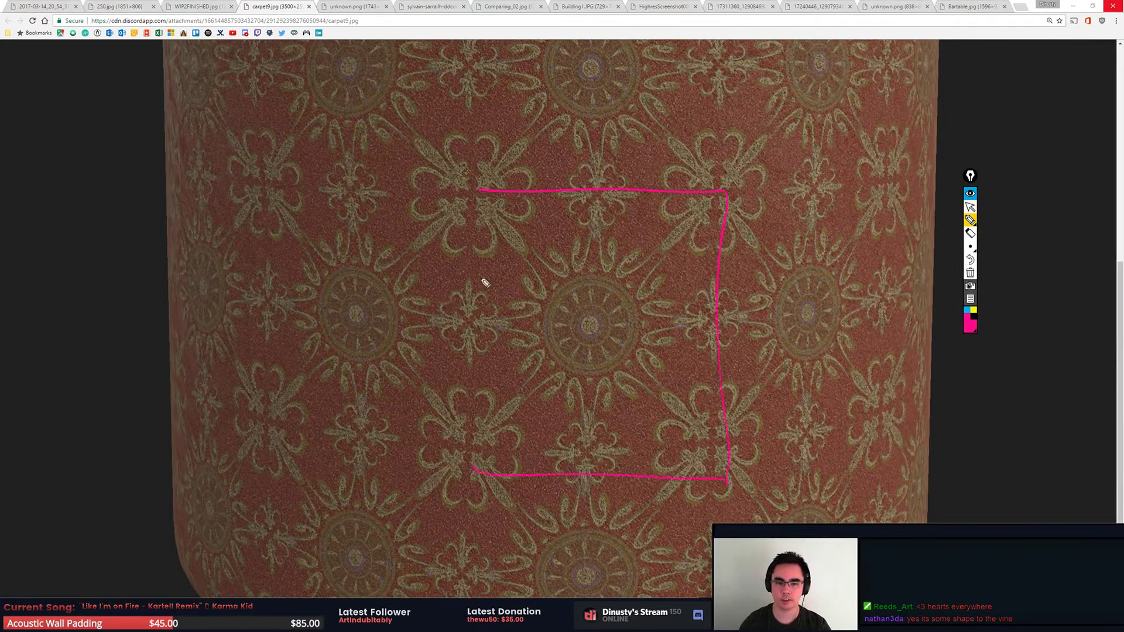
left_click_drag(468, 186, 472, 469)
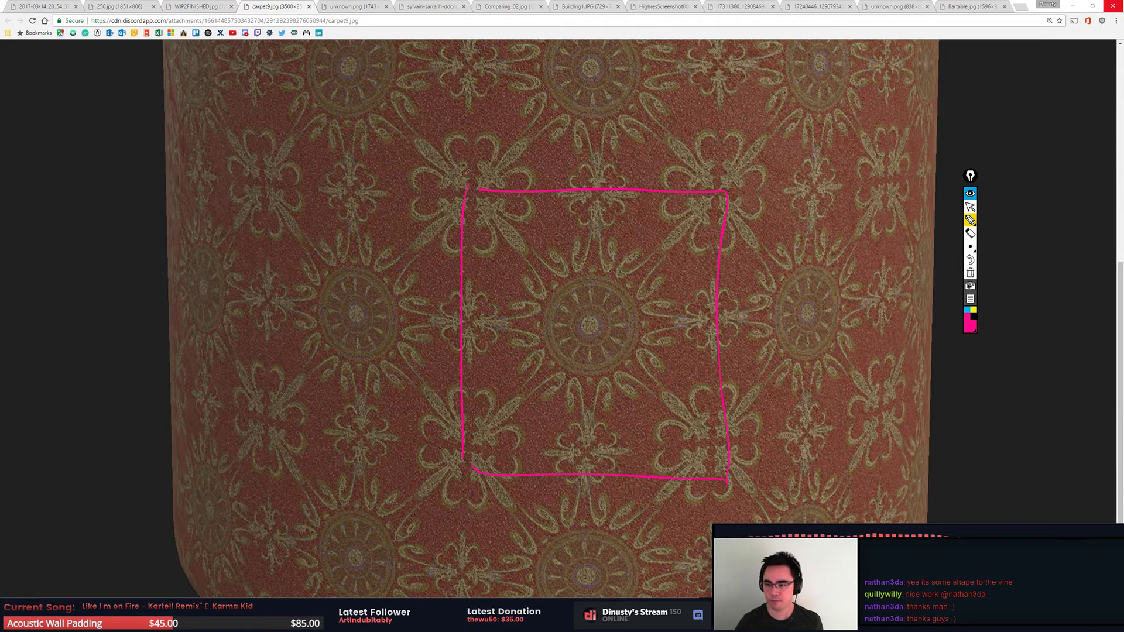
Step: Compare with the WIP2FINISHED.jpg rock wall, then return to carpet9.jpg
left_click(971, 207)
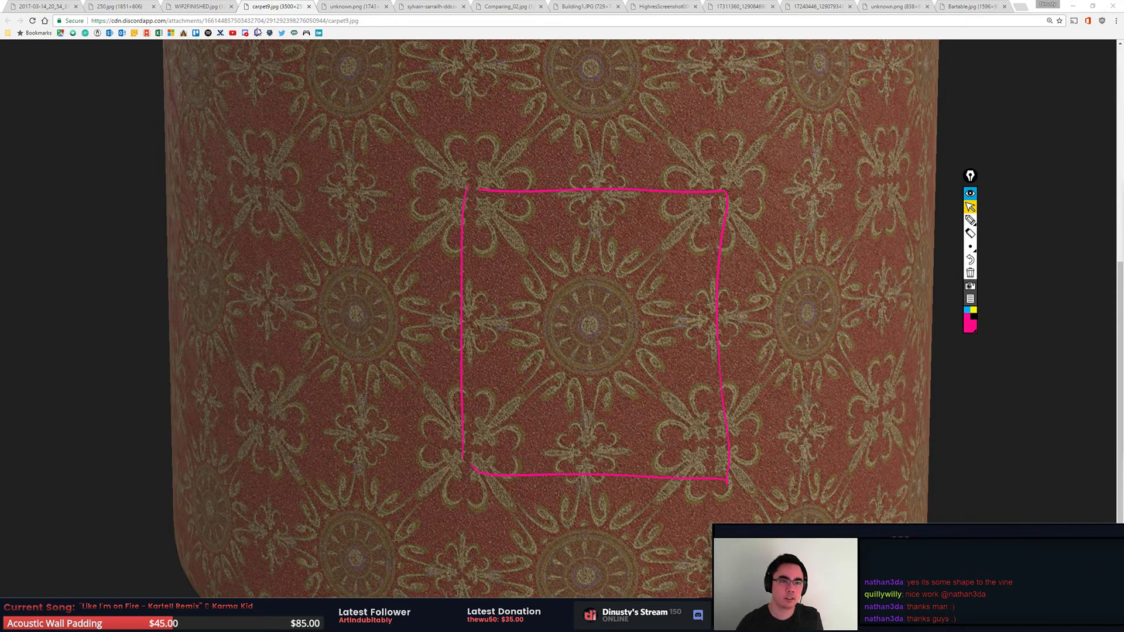
left_click(202, 6)
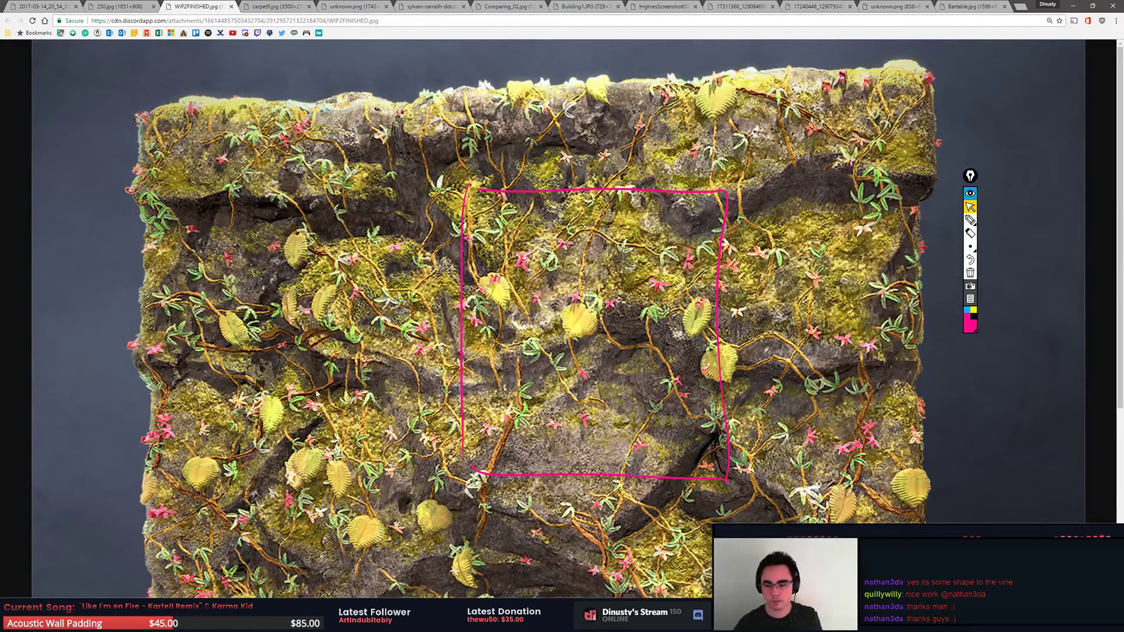
left_click(299, 7)
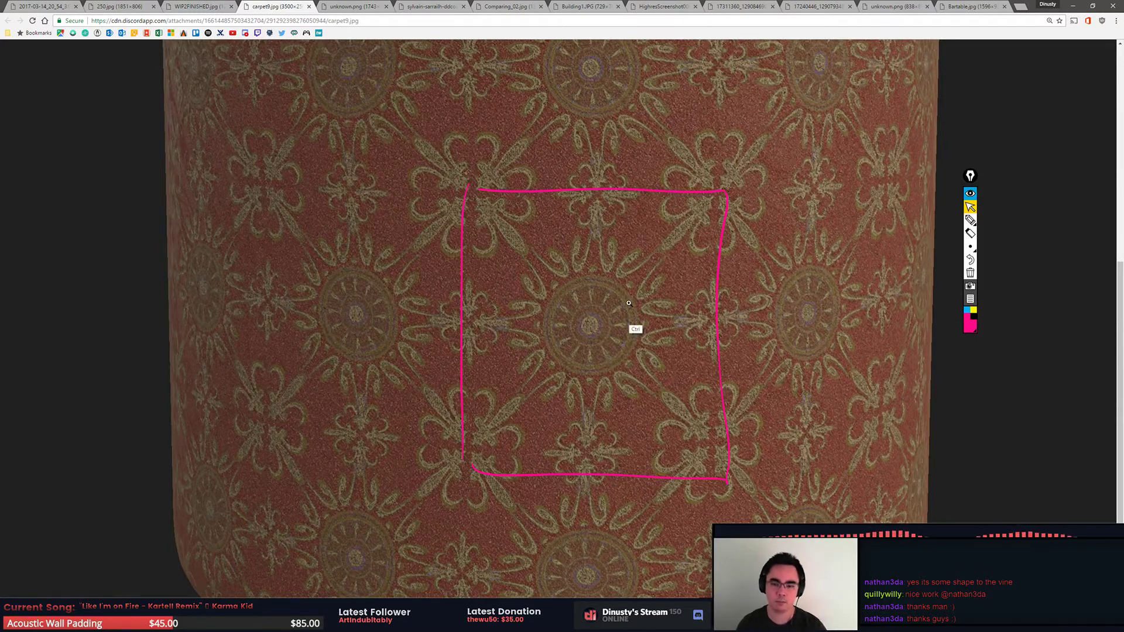
Step: Remove the pink box and pan up the magnified carpet, ready to draw again
scroll(632, 329, "up", 3)
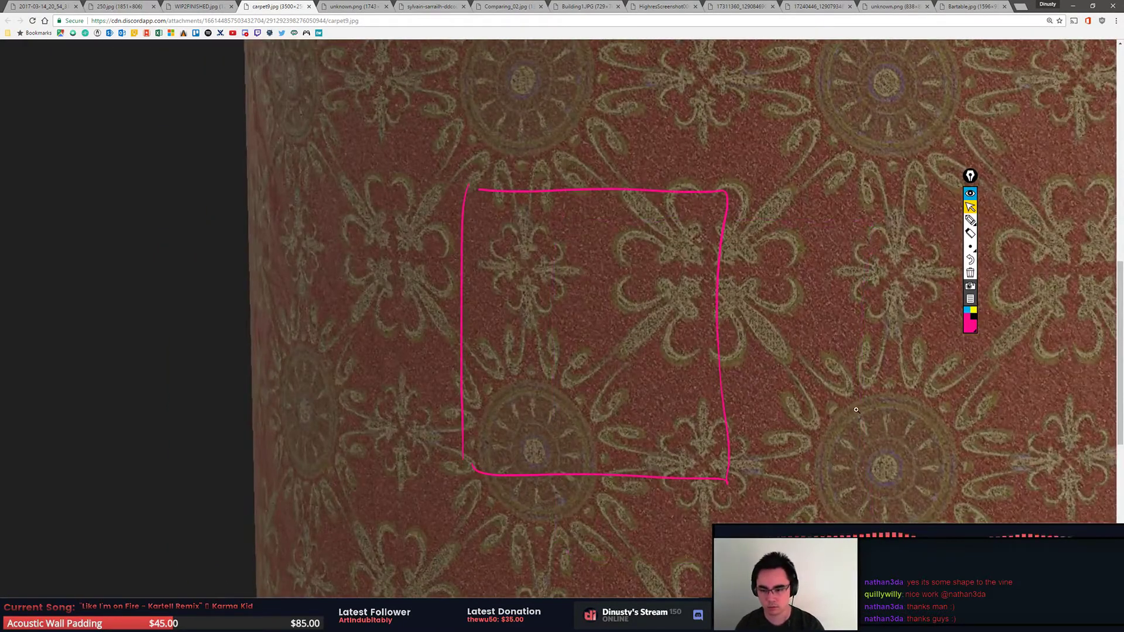
key("ctrl+z")
middle_click(857, 379)
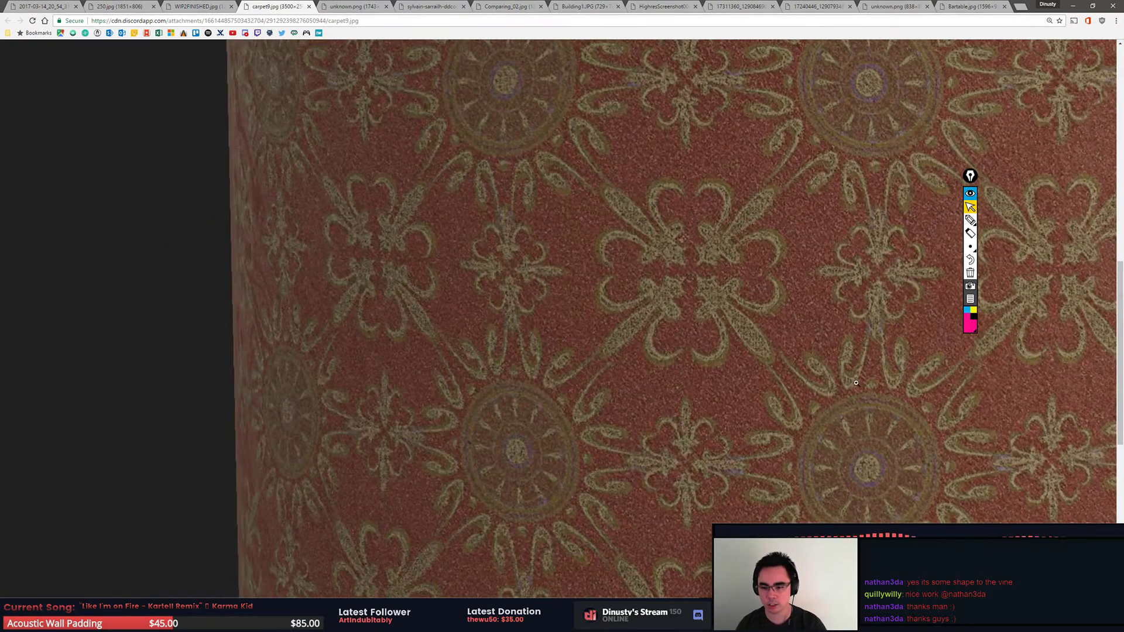
scroll(856, 380, "up", 2)
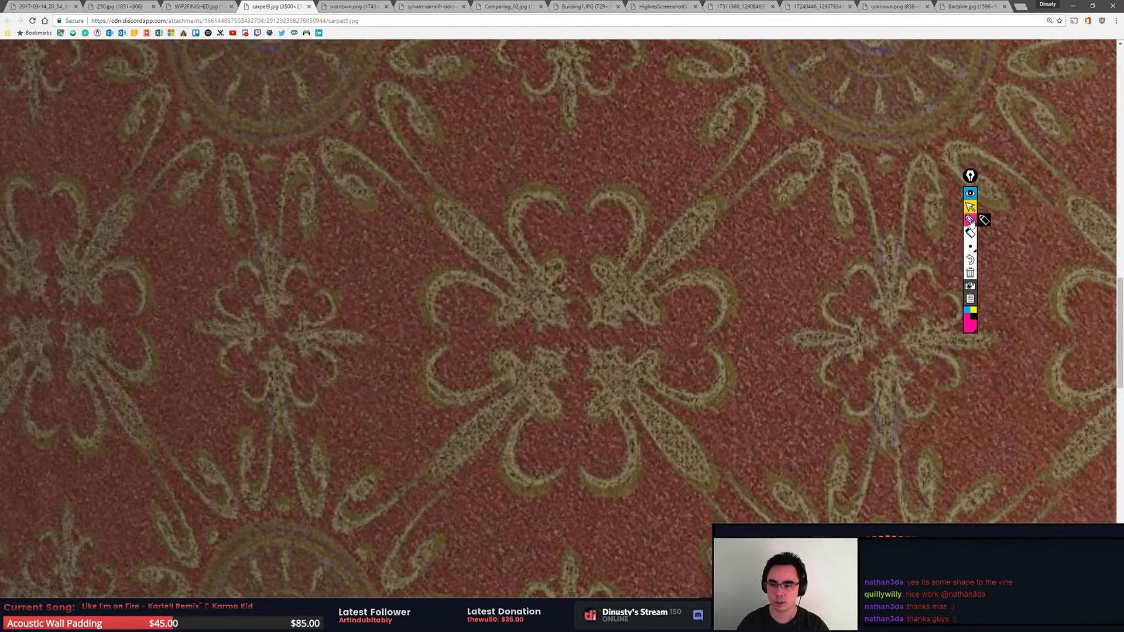
left_click(970, 220)
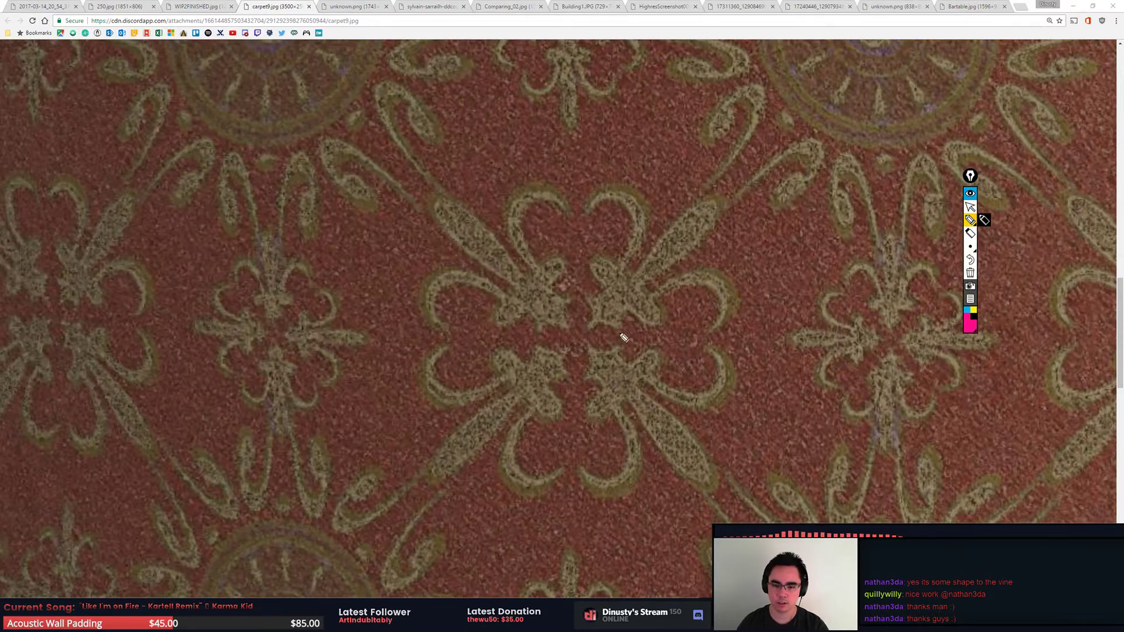
Step: Sketch pink dots and strokes over the fleur-de-lis motif, then clear them all with Ctrl+Shift+C
left_click(548, 368)
left_click(523, 395)
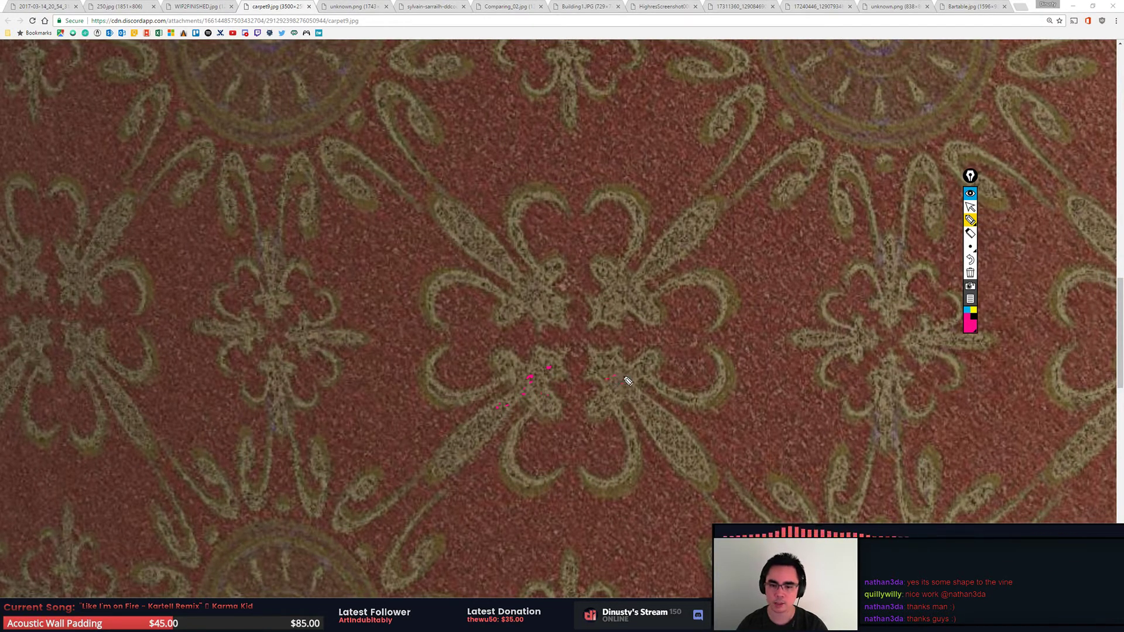
left_click_drag(625, 371, 606, 378)
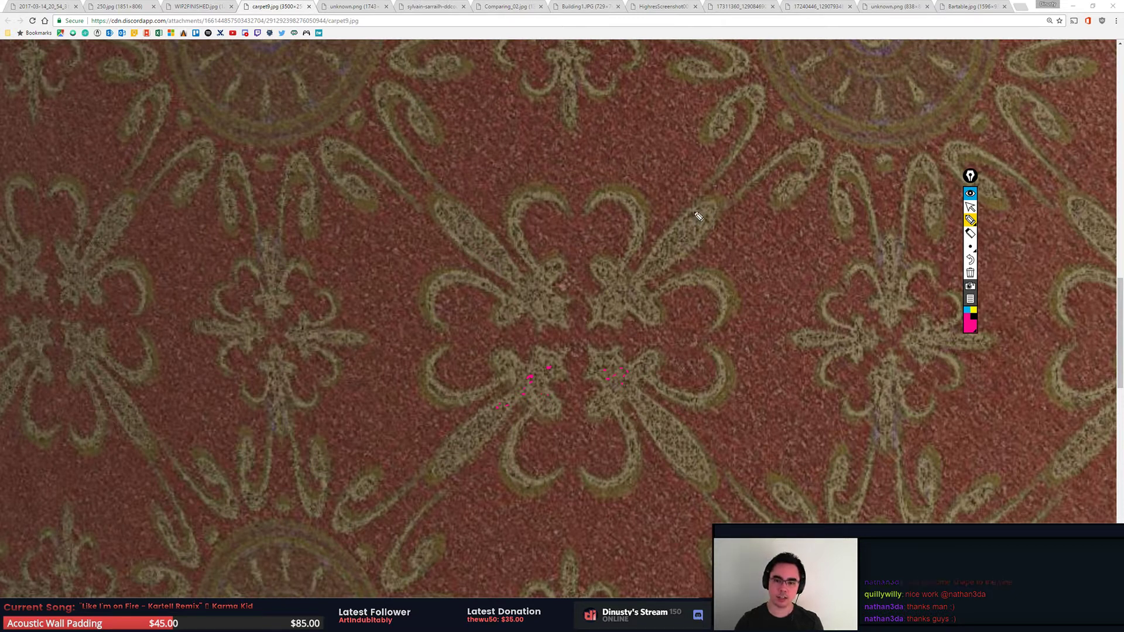
left_click_drag(701, 215, 697, 251)
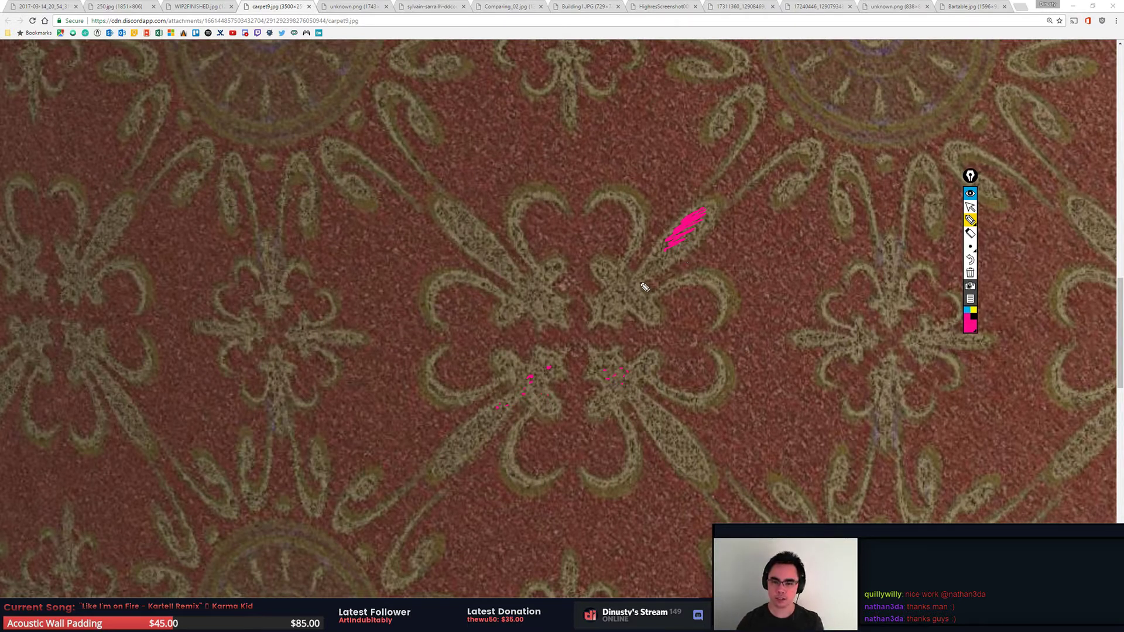
left_click_drag(644, 284, 650, 260)
left_click_drag(659, 78, 583, 122)
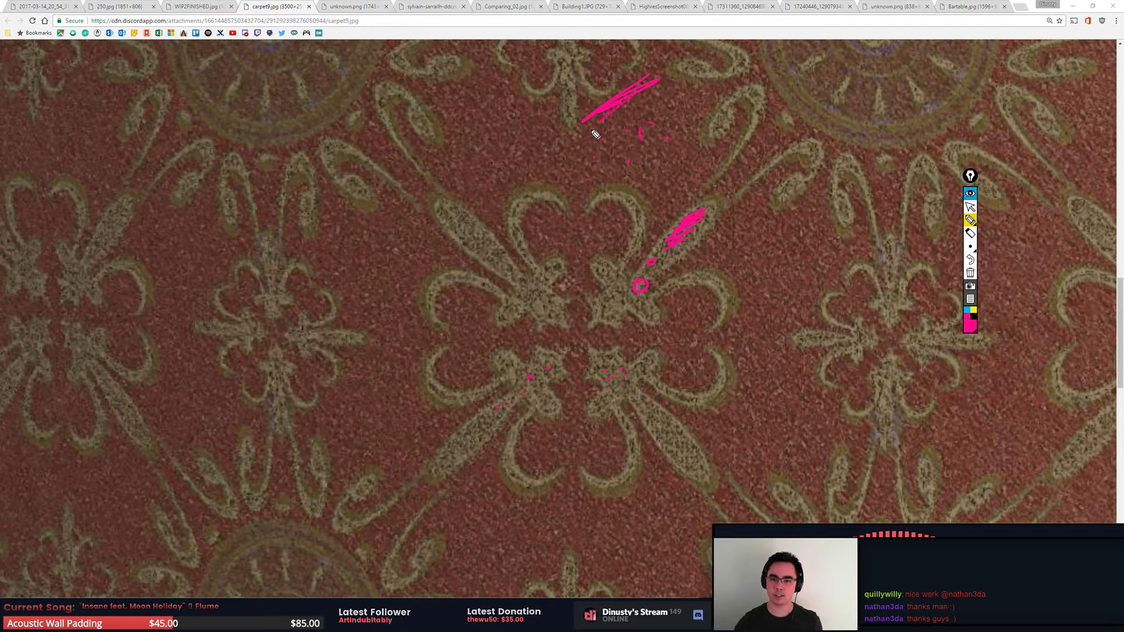
left_click_drag(590, 129, 653, 177)
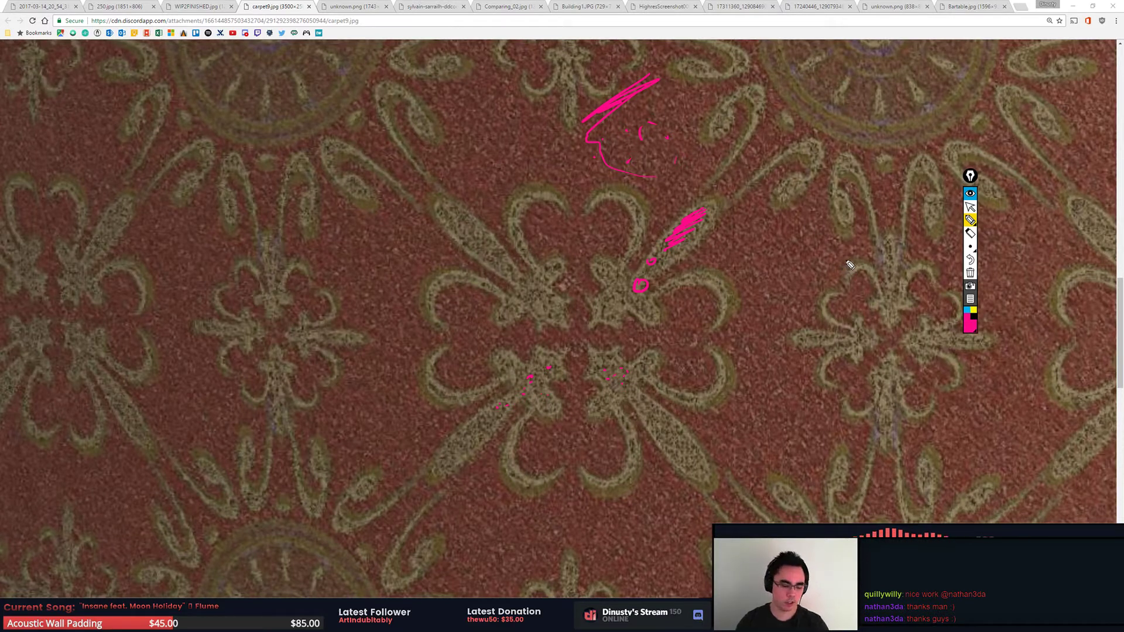
key("ctrl+shift+c")
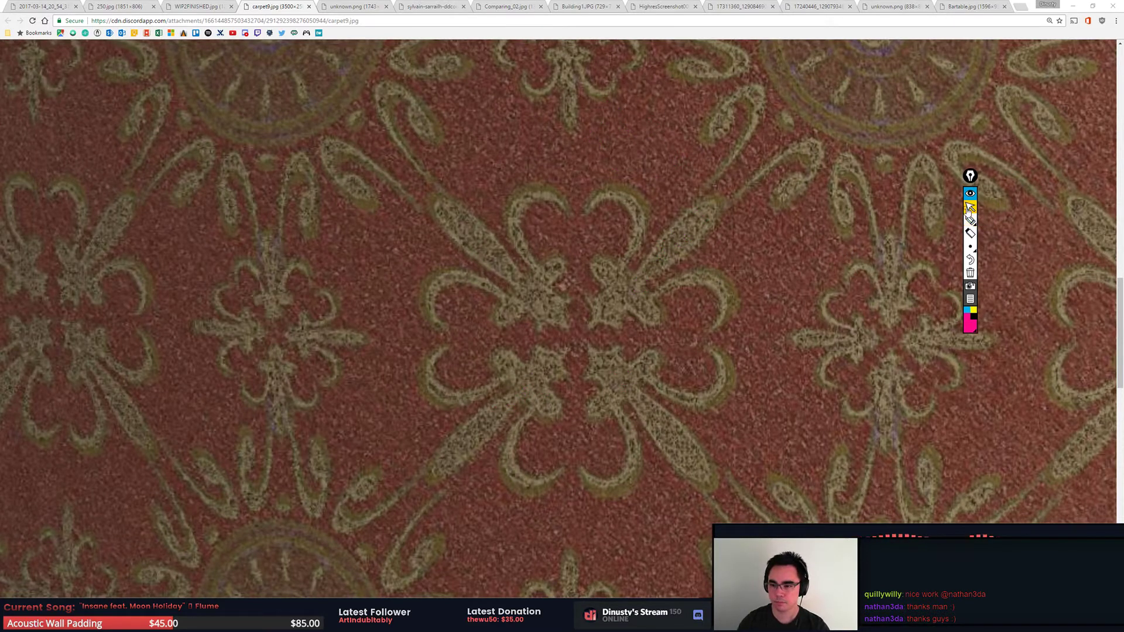
Step: Reset browser zoom to 100%, view carpet image at full size, and re-arm the pink pen
scroll(921, 250, "down", 2, "ctrl")
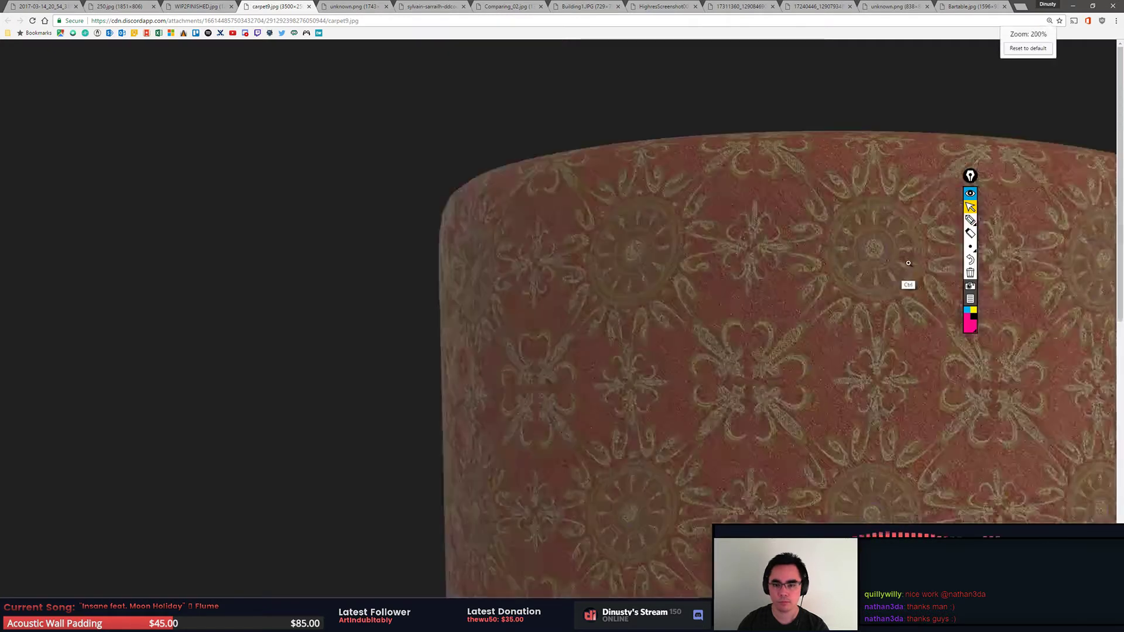
scroll(908, 263, "down", 2, "ctrl")
scroll(866, 273, "down", 1, "ctrl")
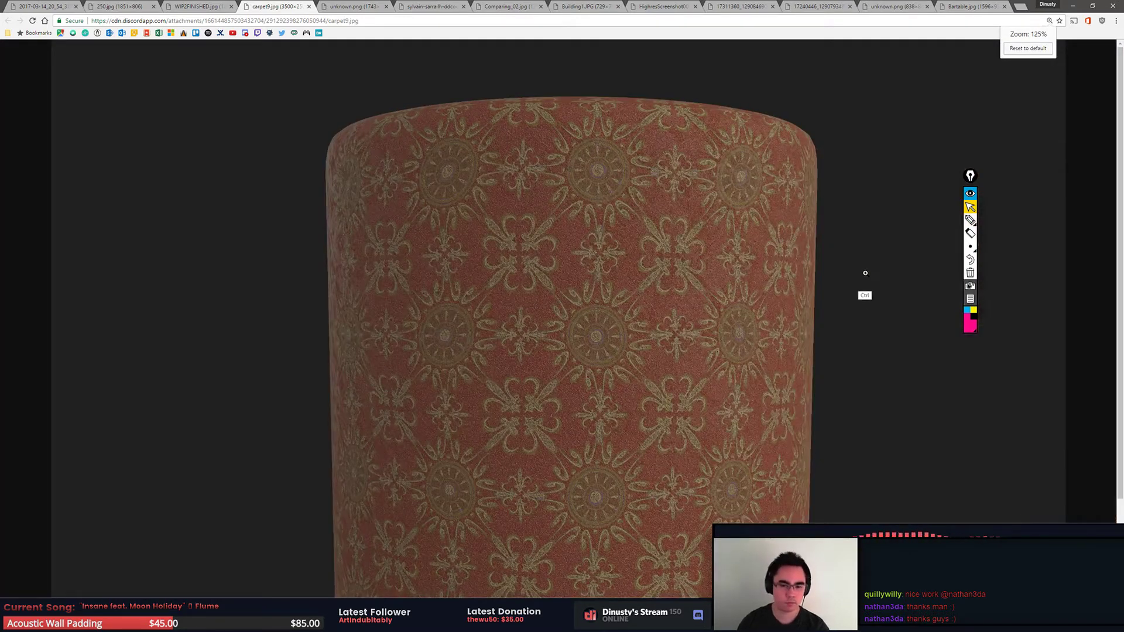
scroll(866, 273, "down", 2, "ctrl")
left_click(558, 281)
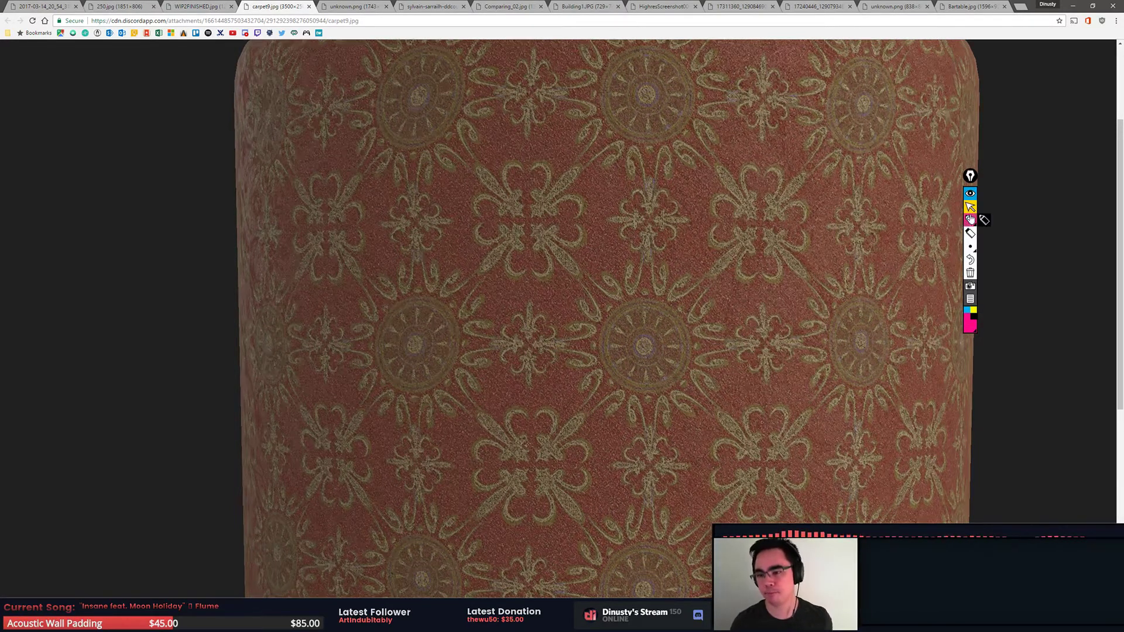
left_click(971, 219)
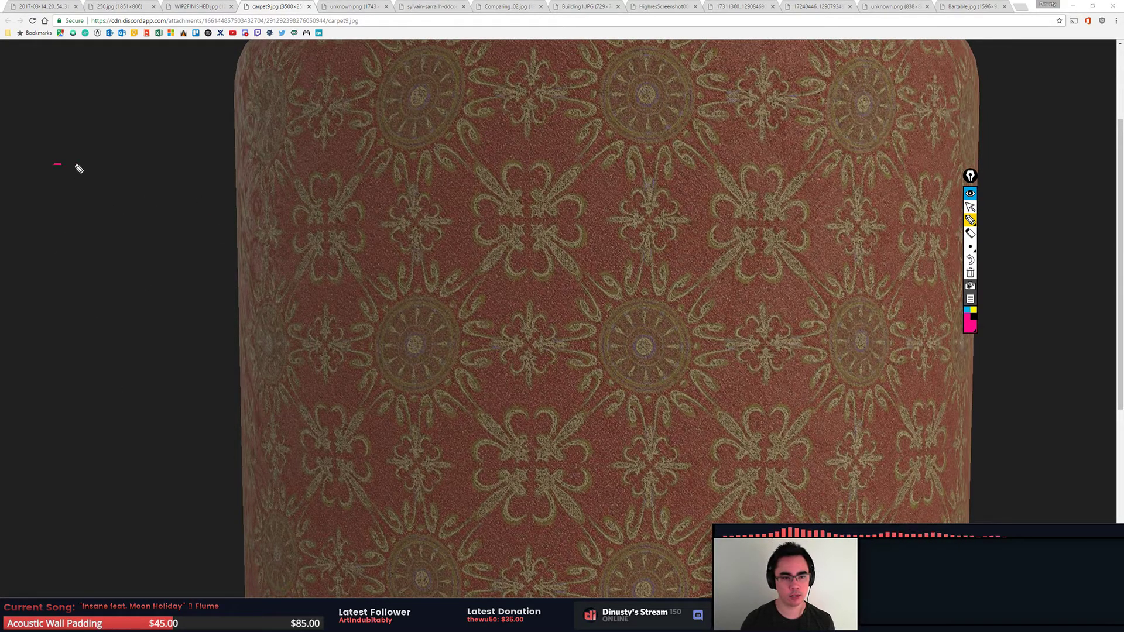
Step: Draw a pink square tile left of the carpet, mark its four corners, and add a dot
left_click_drag(79, 170, 203, 308)
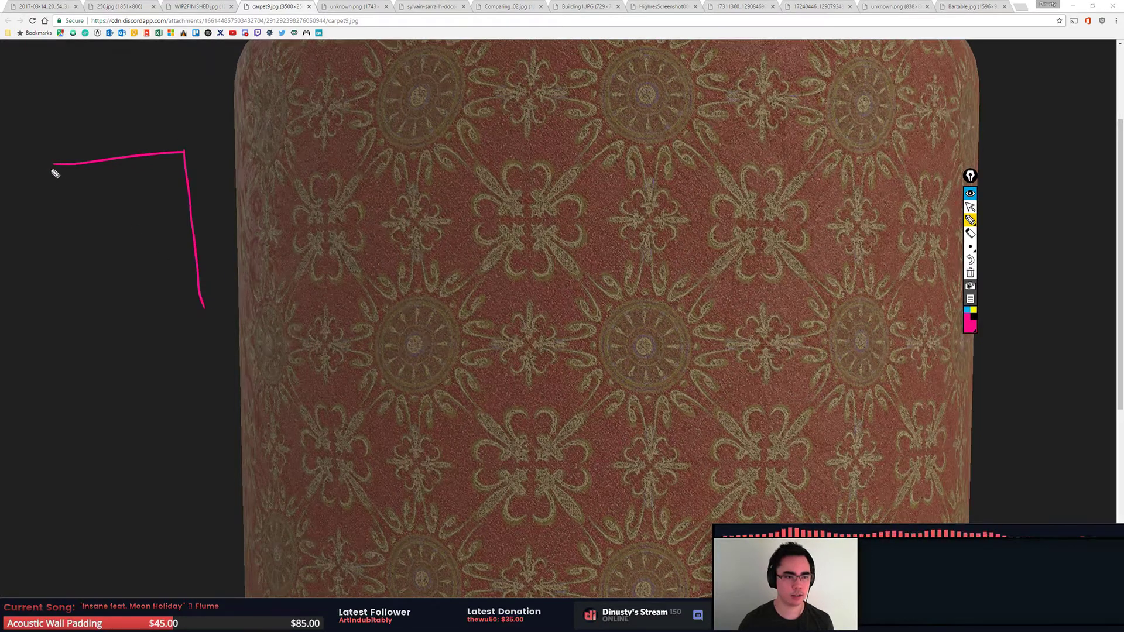
mouse_move(53, 166)
left_mouse_down()
mouse_move(82, 333)
mouse_move(204, 315)
left_mouse_up()
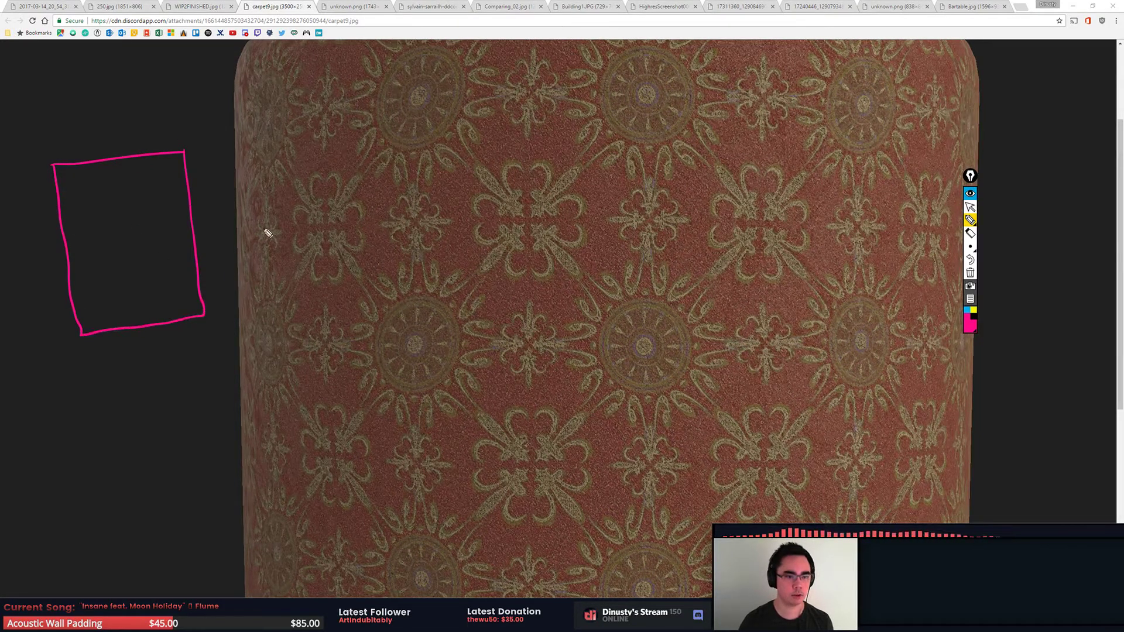
left_click_drag(51, 165, 51, 151)
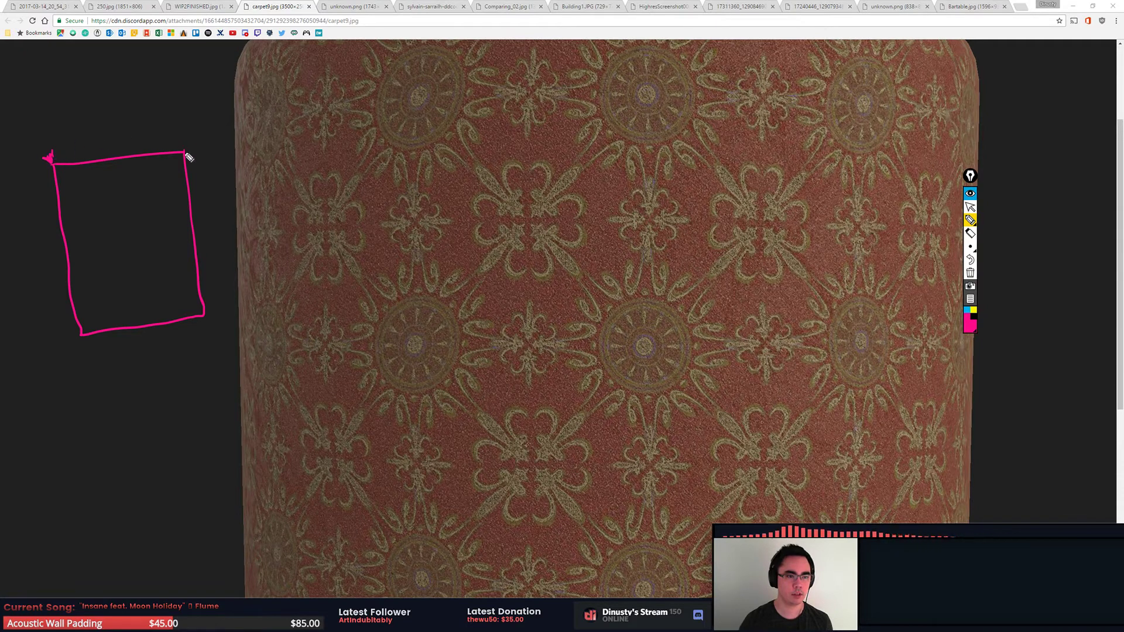
left_click_drag(183, 144, 188, 146)
left_click_drag(202, 316, 213, 320)
mouse_move(79, 334)
left_mouse_down()
mouse_move(71, 344)
mouse_move(80, 346)
left_mouse_up()
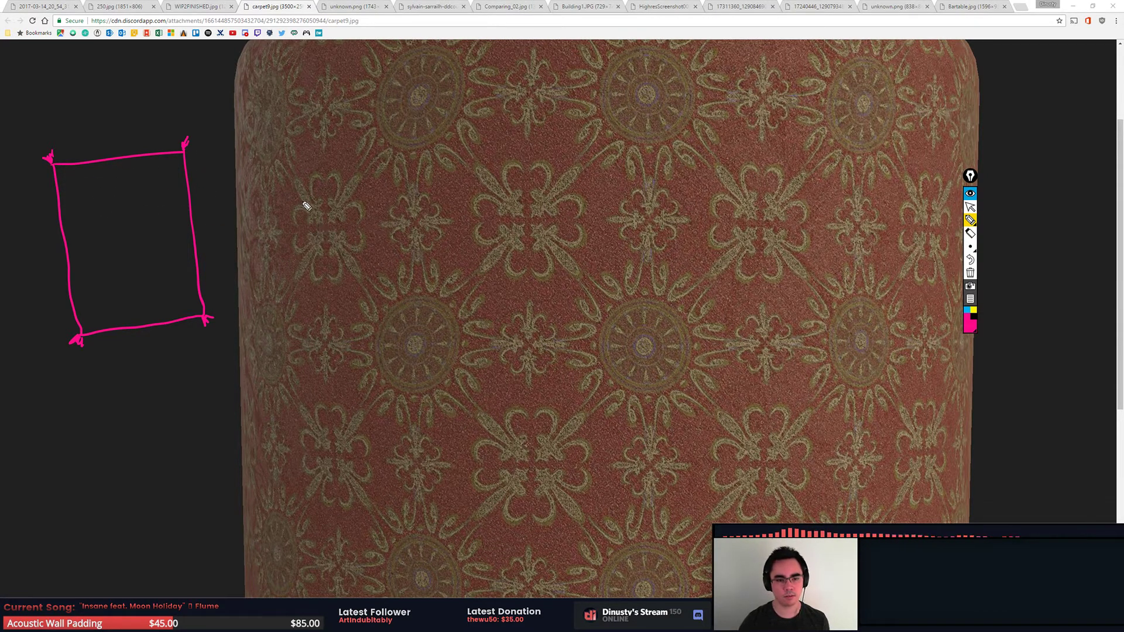
left_click(298, 220)
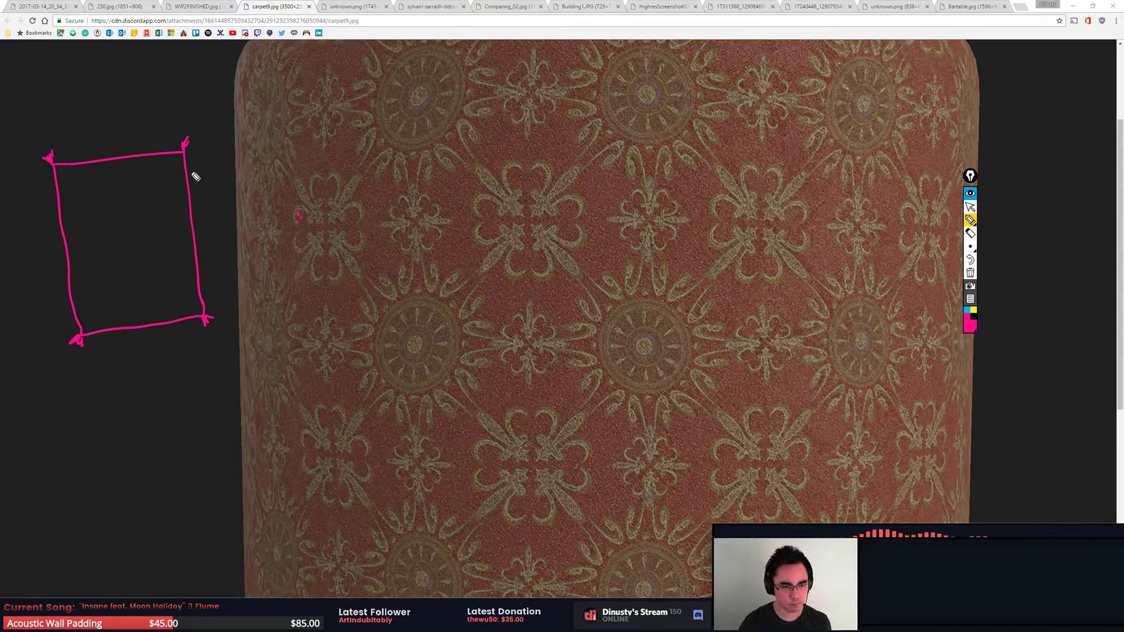
Step: Add an arrow, a tick and three underline strokes to the tile sketch, then erase everything with Delete
mouse_move(212, 154)
left_mouse_down()
mouse_move(197, 175)
mouse_move(212, 170)
left_mouse_up()
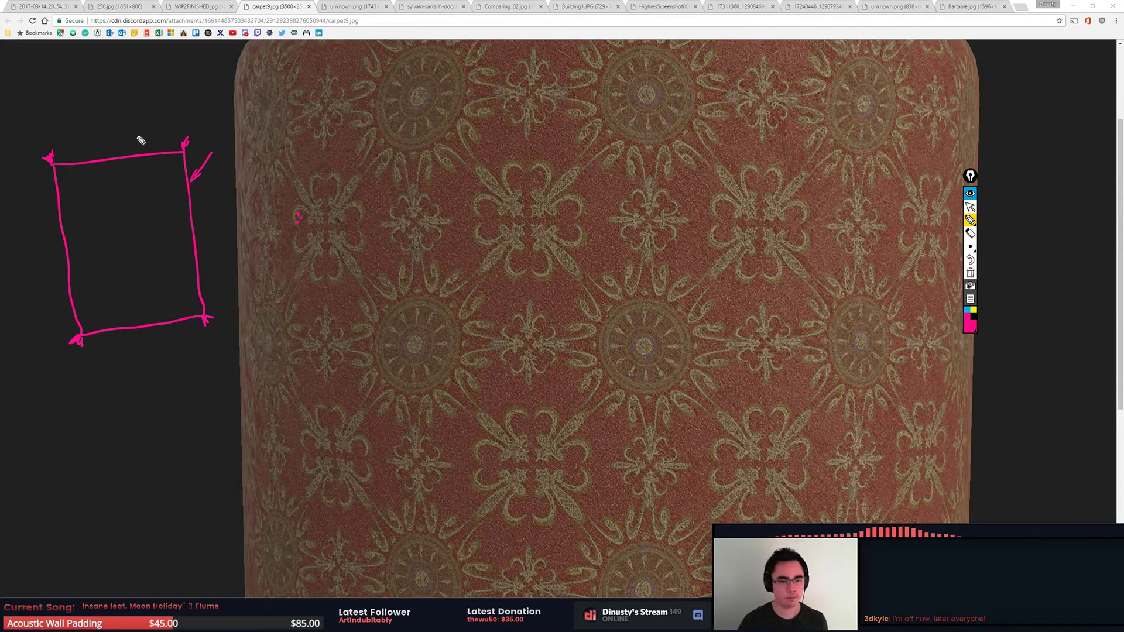
left_click_drag(135, 158, 134, 164)
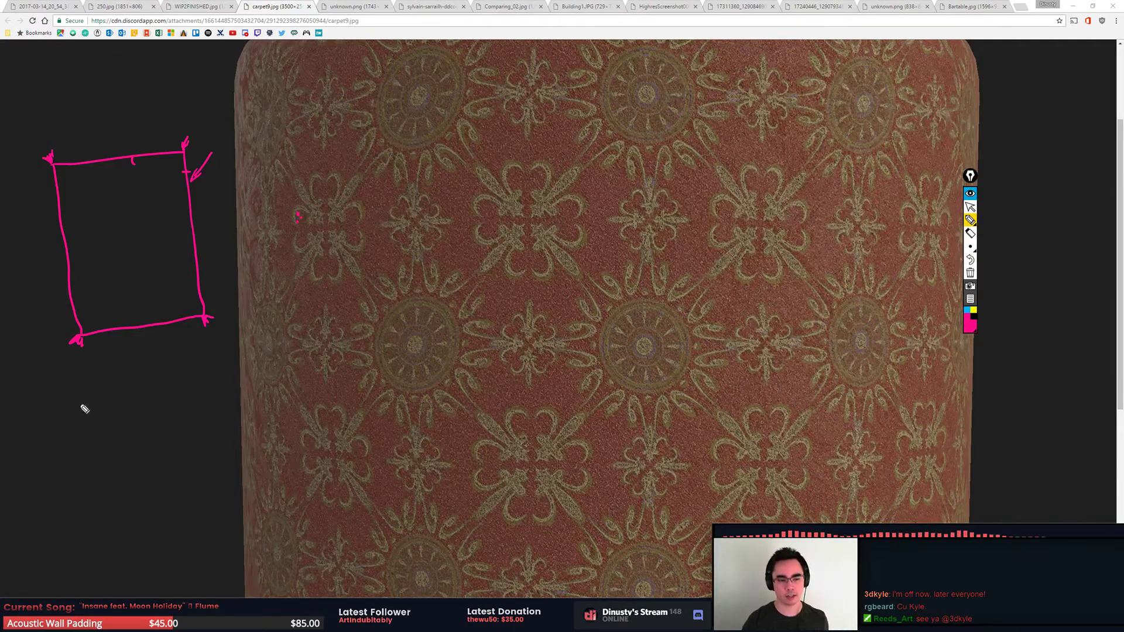
left_click_drag(32, 398, 231, 381)
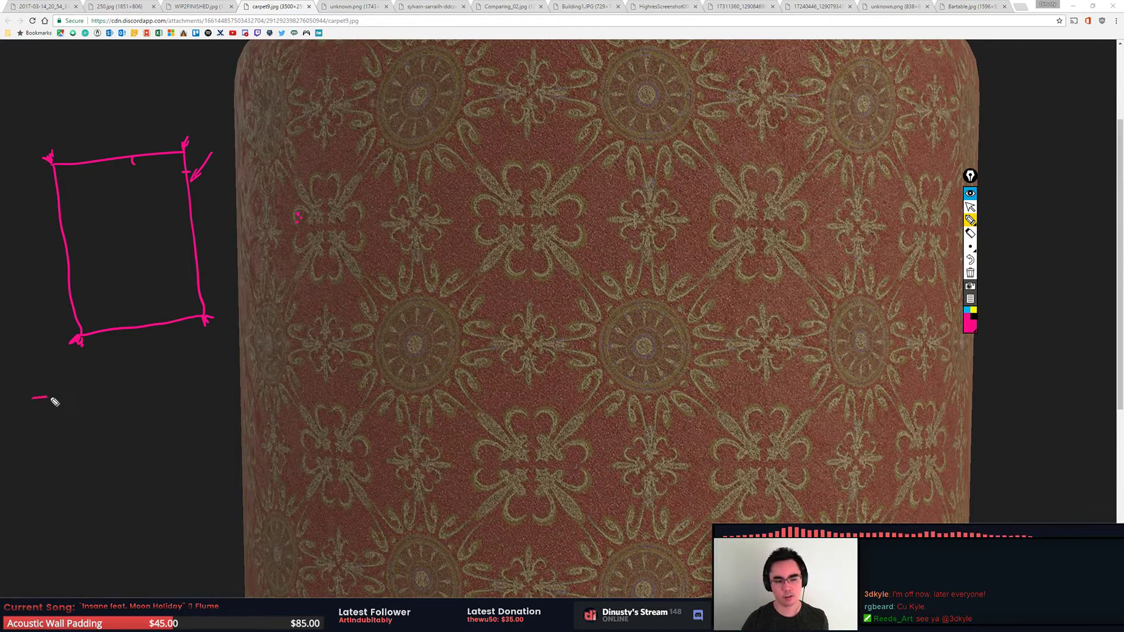
left_click_drag(64, 396, 253, 377)
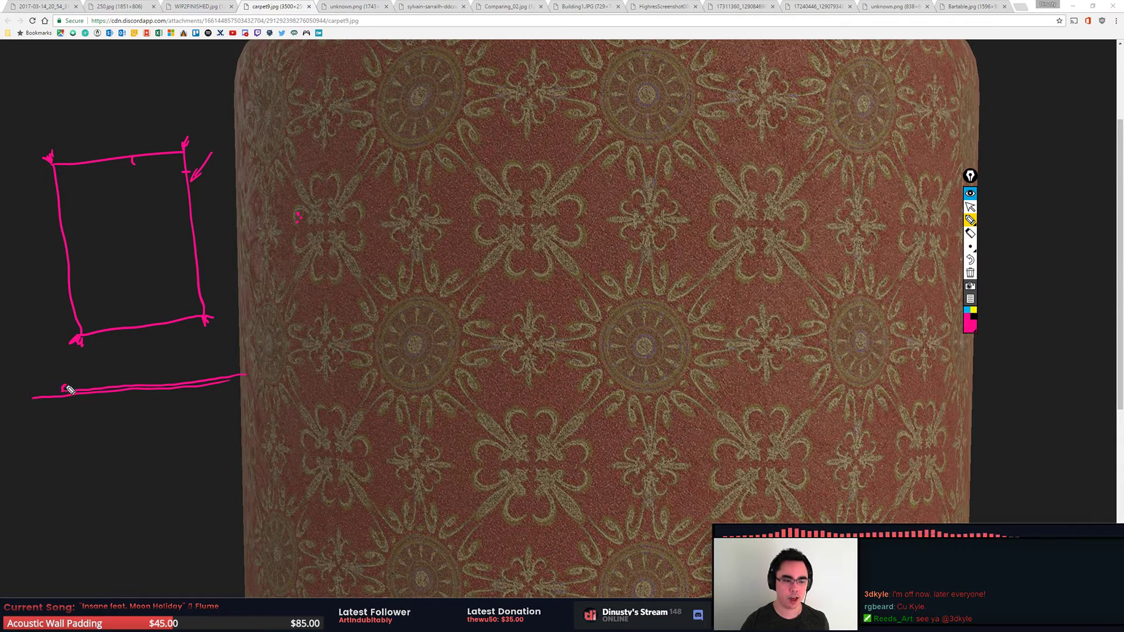
left_click_drag(71, 389, 246, 371)
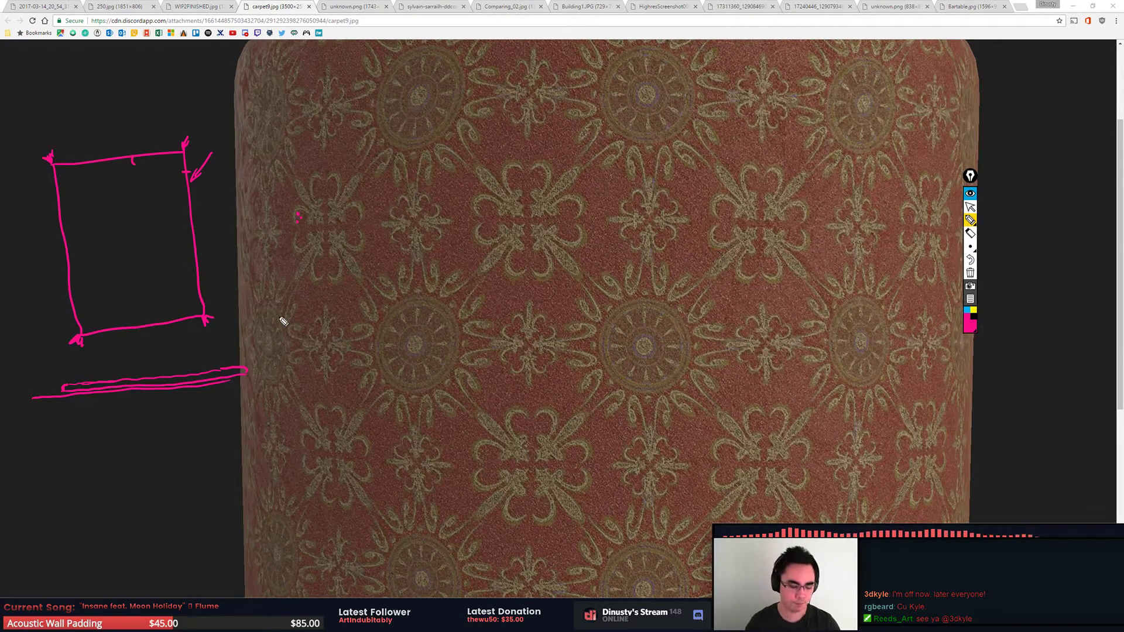
key("Delete")
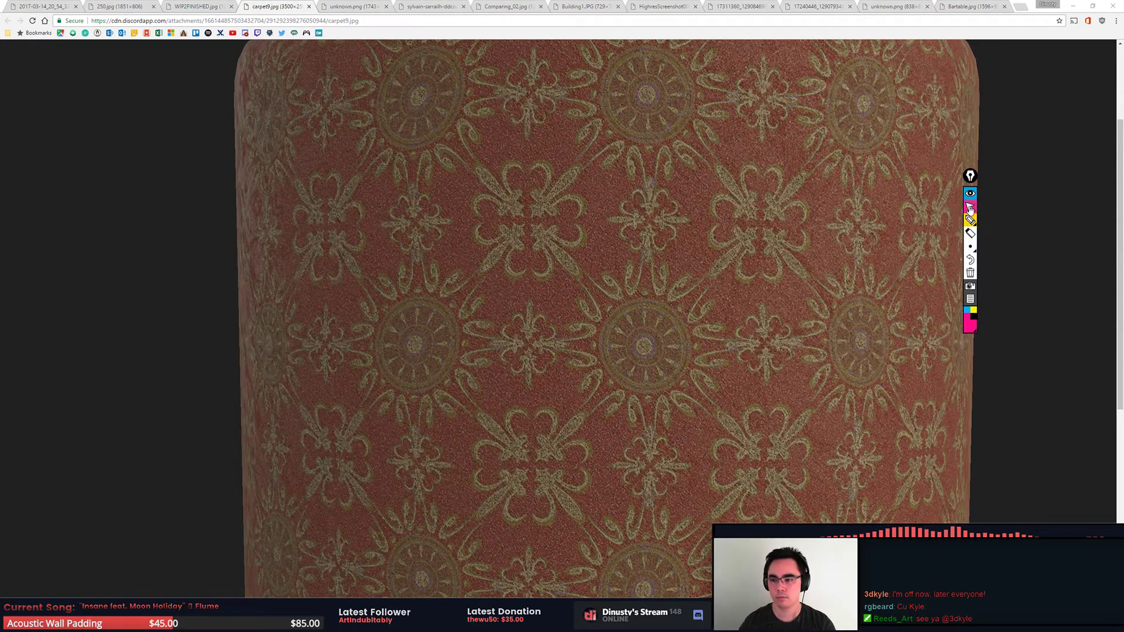
Step: Leave drawing mode and open the unknown.png tab showing the grey pistol sculpt
left_click(971, 207)
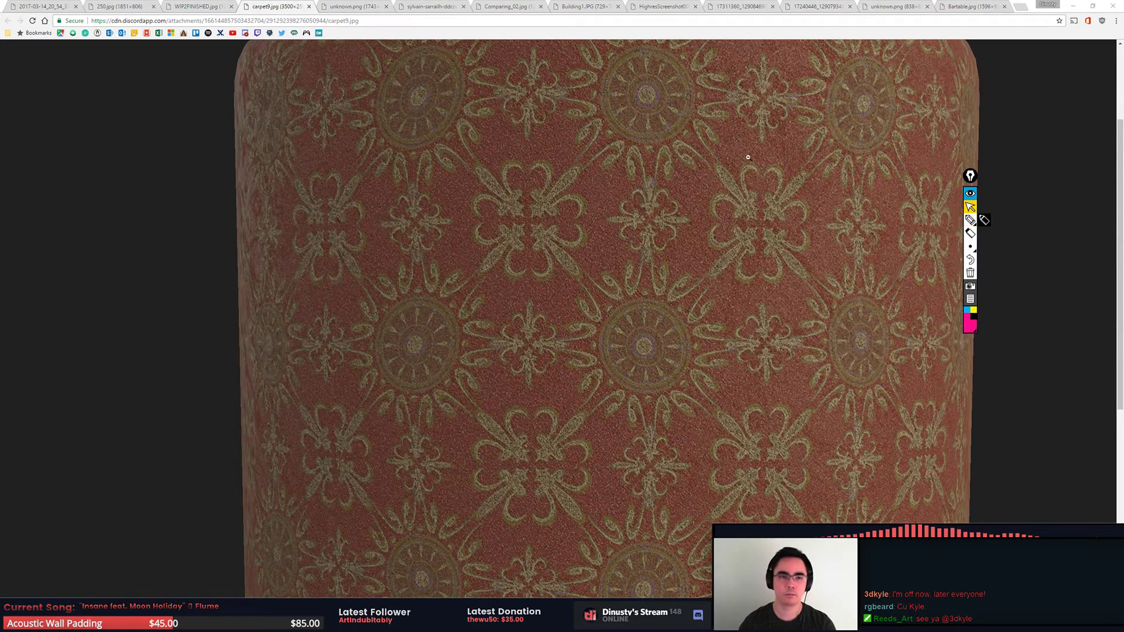
left_click(355, 7)
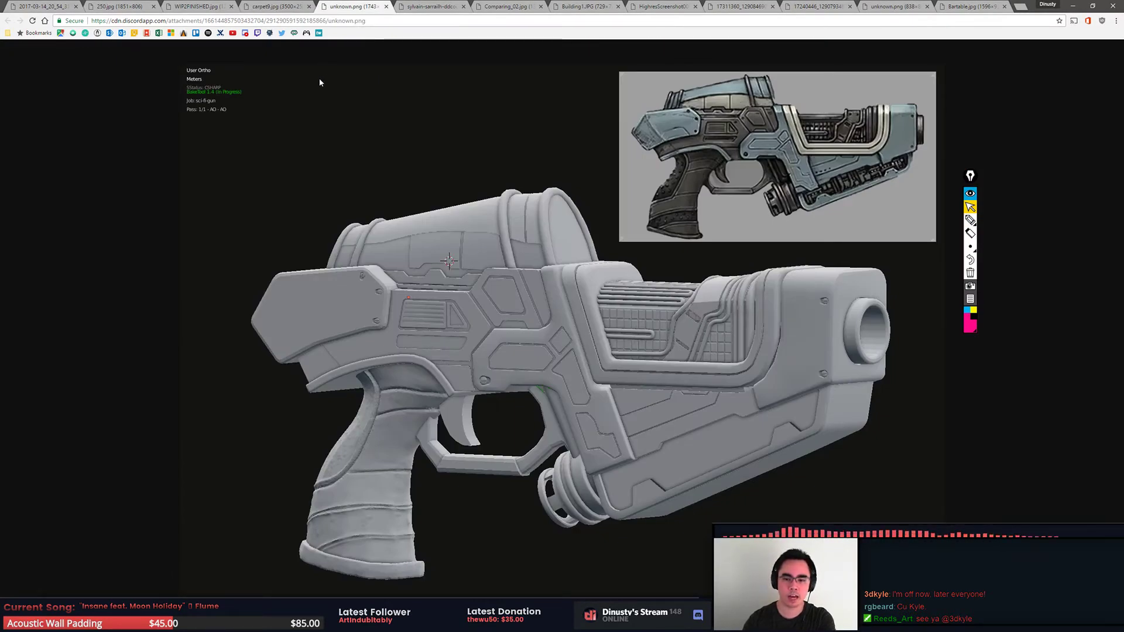
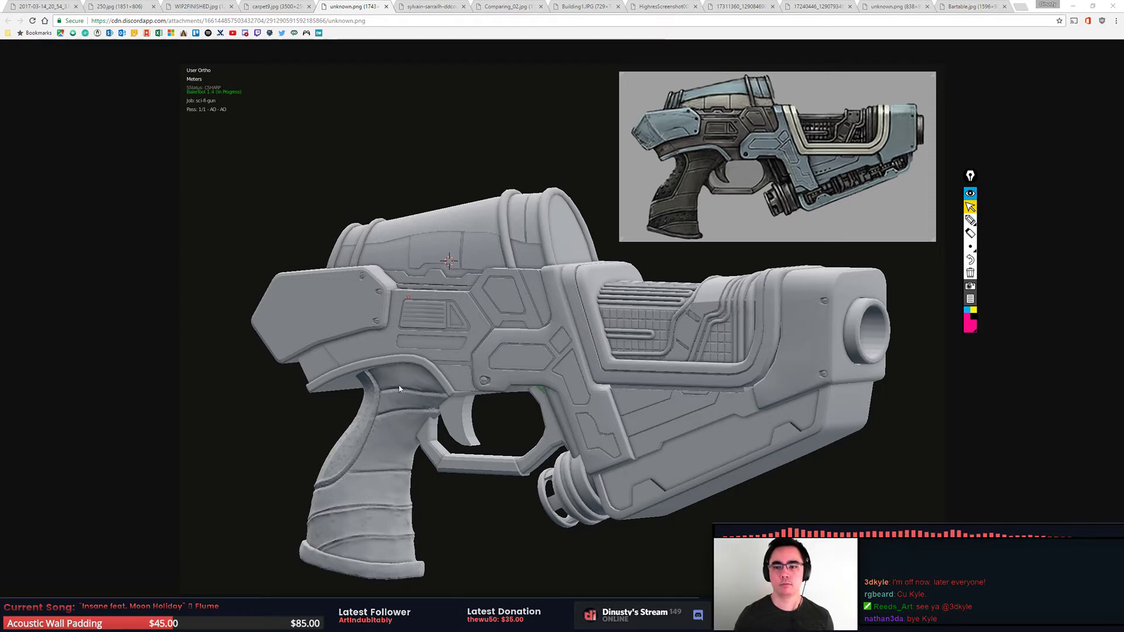
Step: Copy the grey gun render image from Chrome and switch to the Photoshop window
right_click(726, 239)
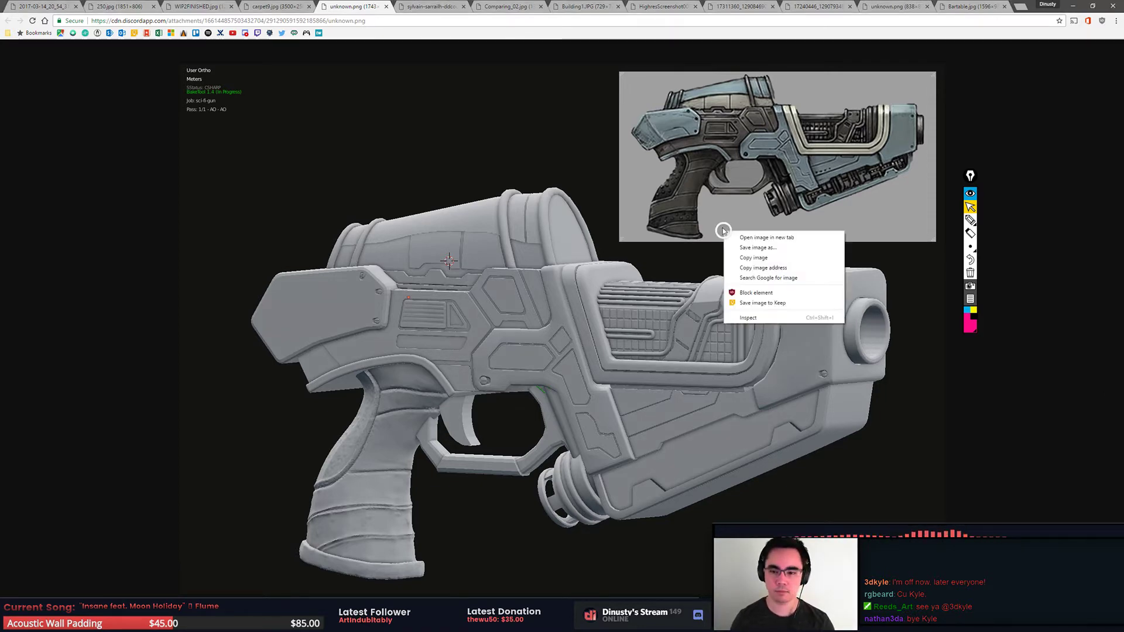
key("alt+Tab")
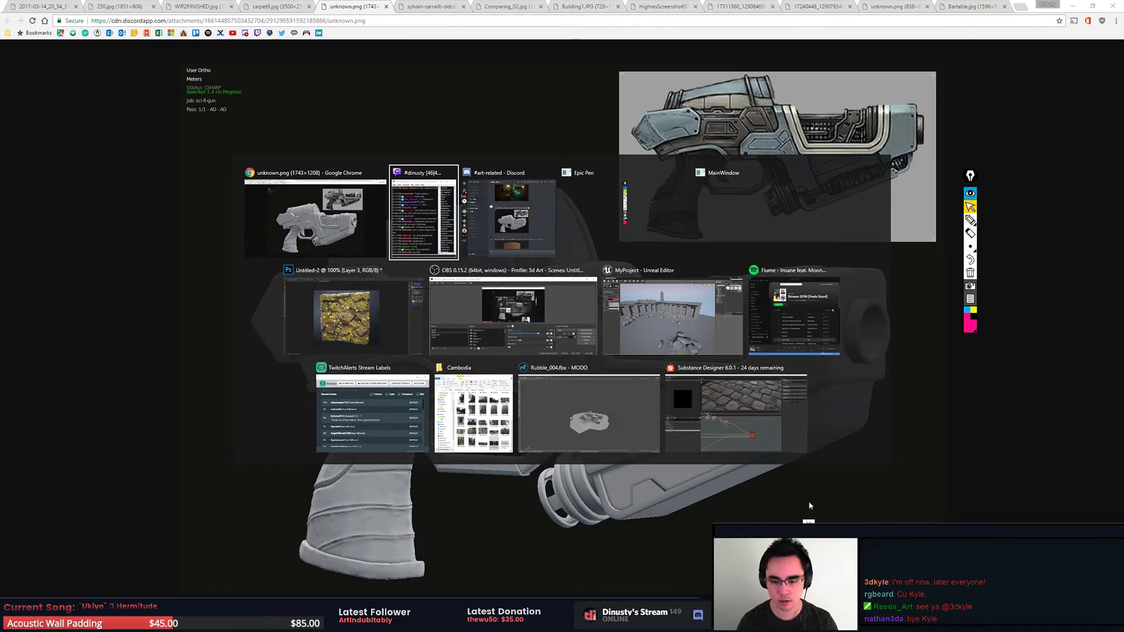
key("Down")
key("Return")
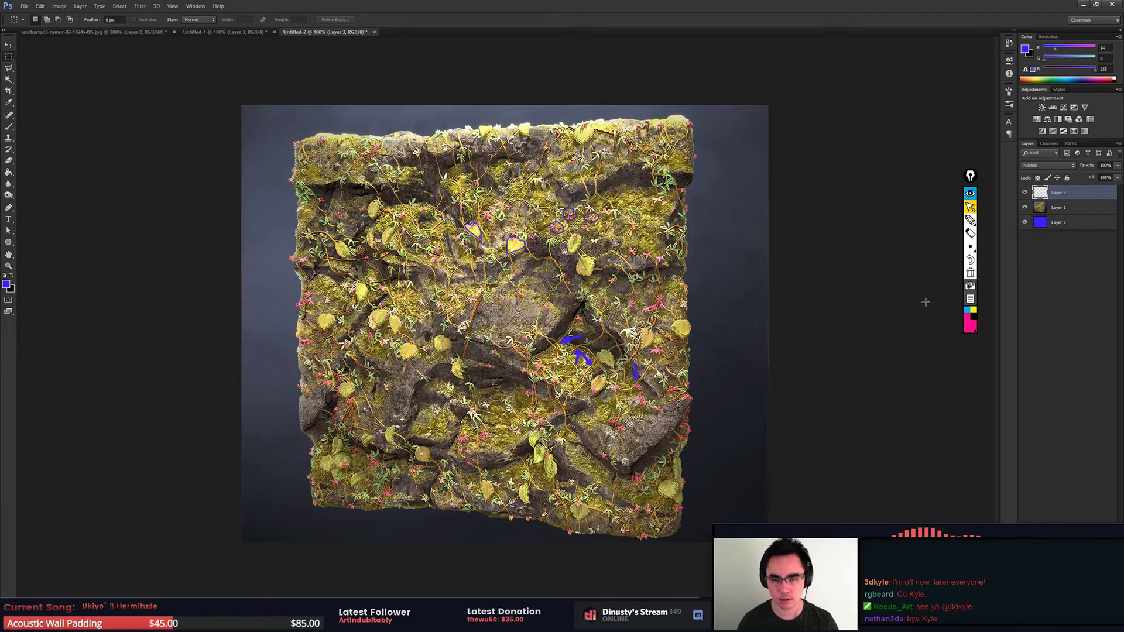
Step: Paste the copied gun screenshot into a new Photoshop document
key("ctrl+n")
key("Return")
key("ctrl+v")
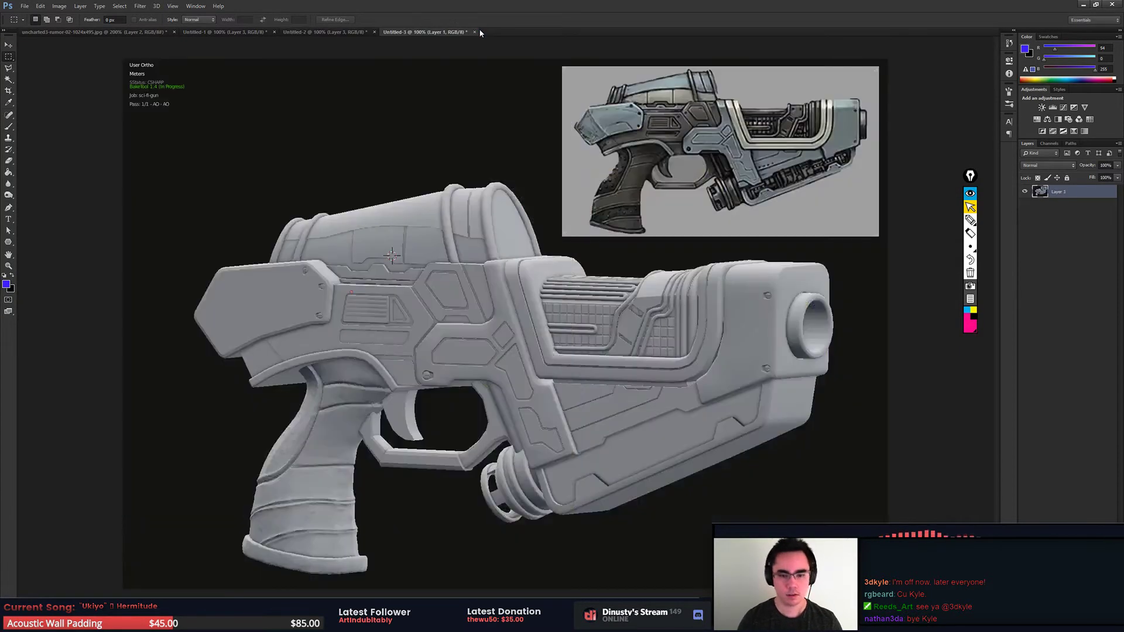
scroll(710, 321, "up", 2)
scroll(580, 301, "up", 2)
scroll(624, 334, "up", 2)
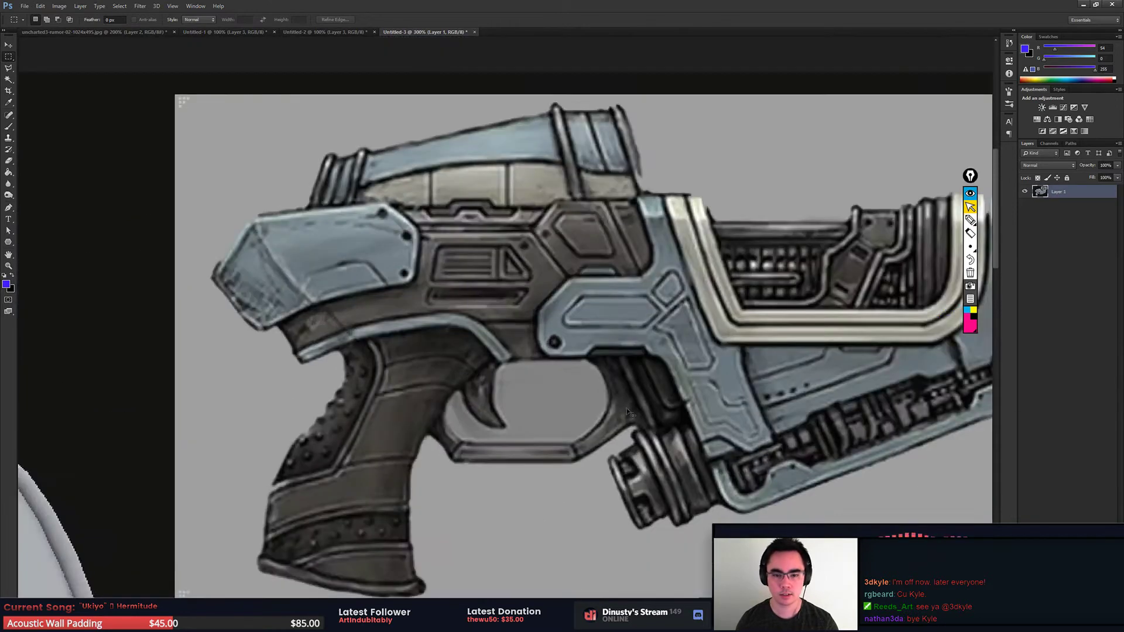
scroll(624, 334, "up", 1)
Step: Add a new empty layer above the screenshot for brush markups, undoing a test stroke
key("b")
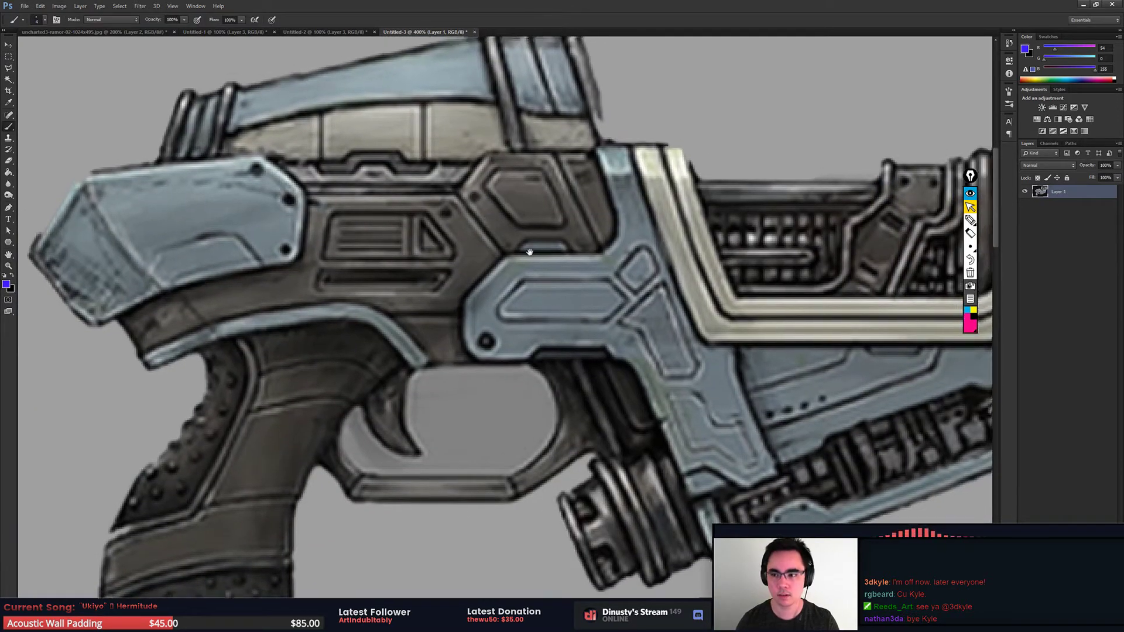
left_click_drag(491, 215, 478, 227)
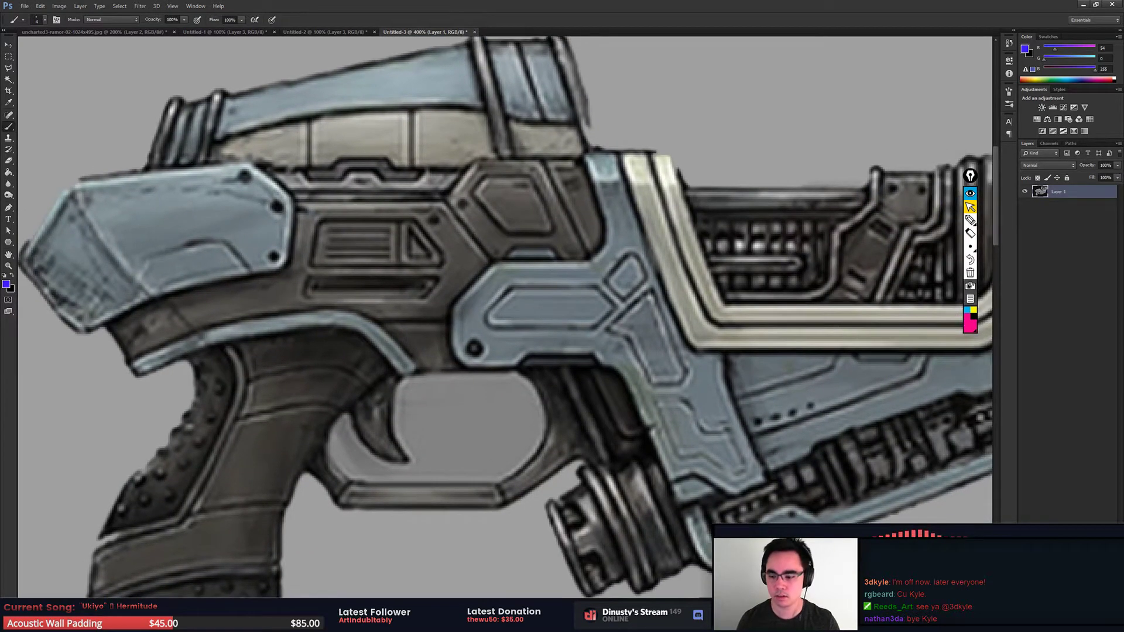
key("ctrl+shift+alt+n")
left_click_drag(511, 192, 498, 224)
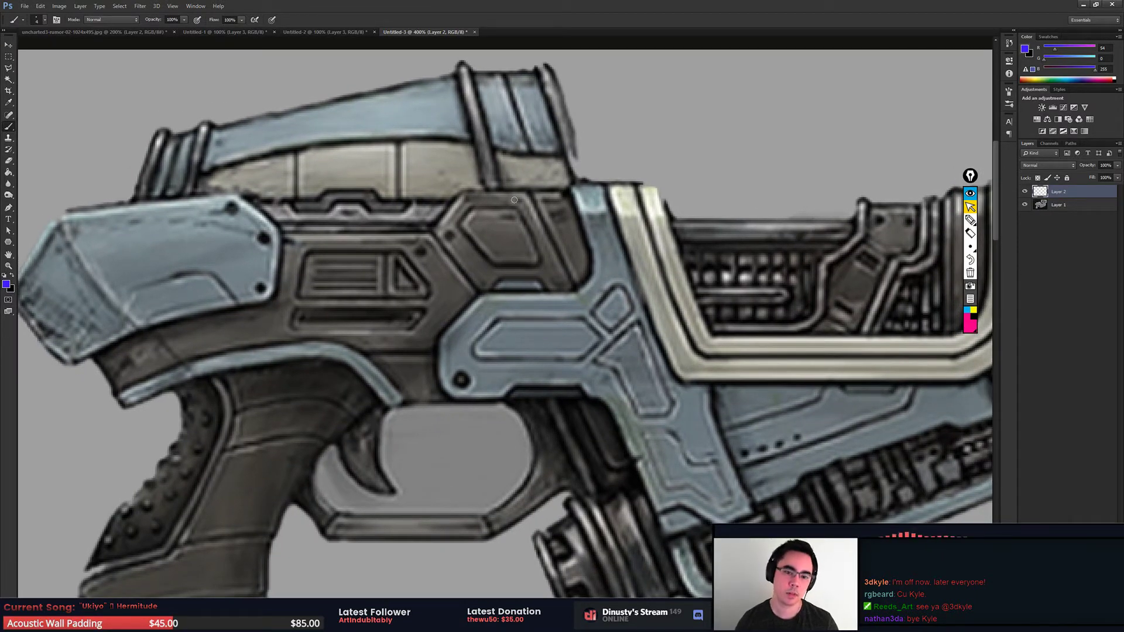
left_click_drag(478, 232, 489, 233)
key("ctrl+z")
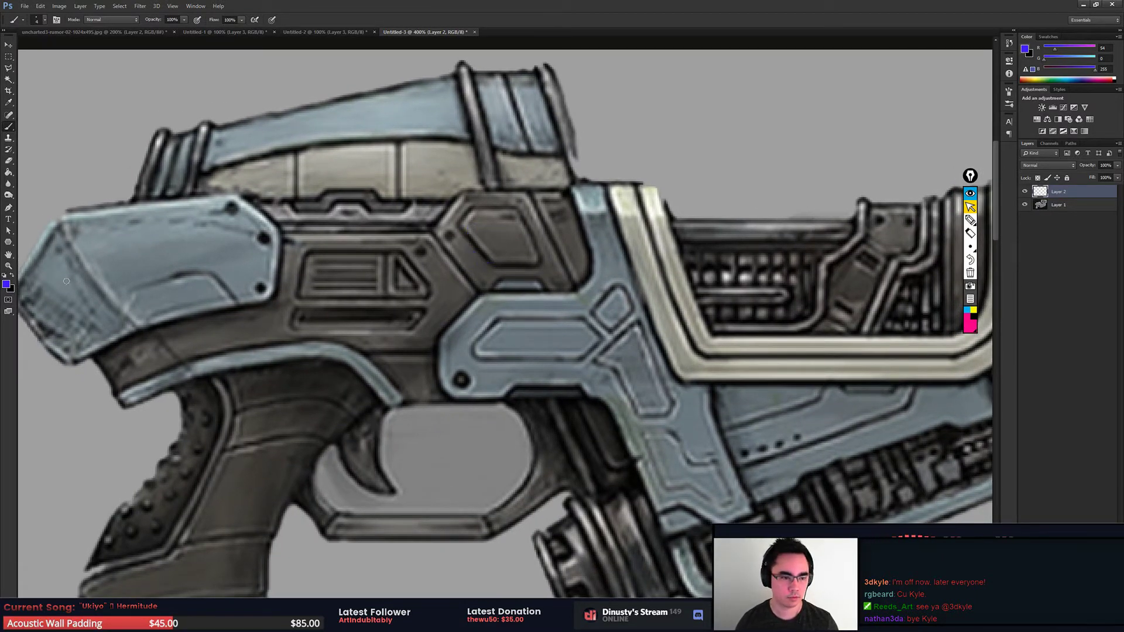
Step: Set the foreground paint colour to bright green and return to the Brush
key("x")
key("i")
left_click(691, 494)
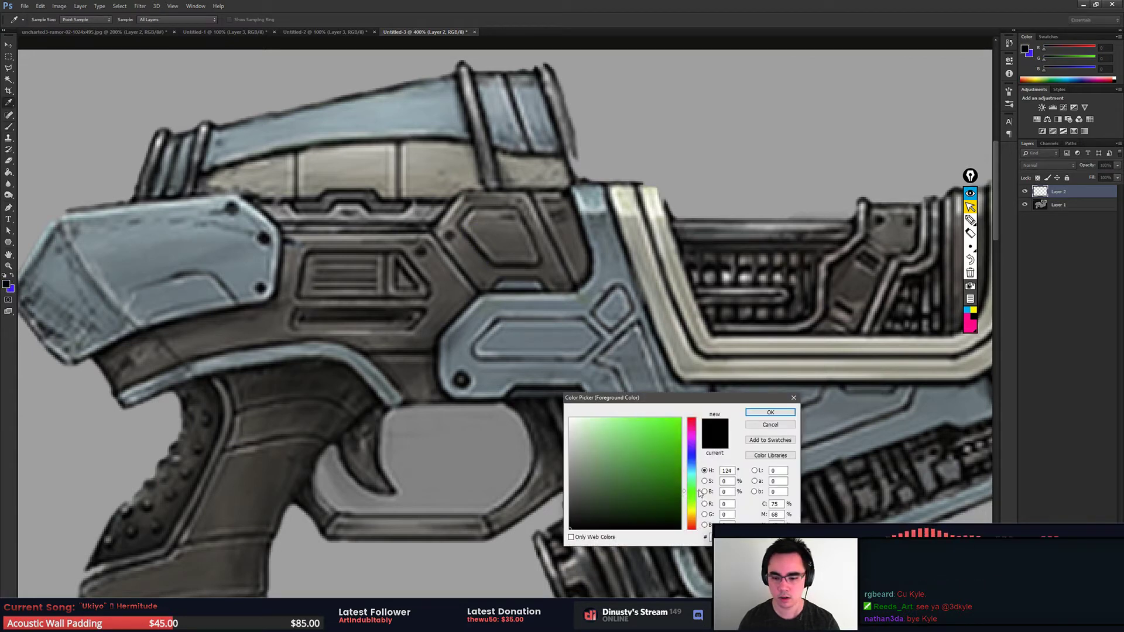
left_click(681, 419)
left_click(771, 413)
key("b")
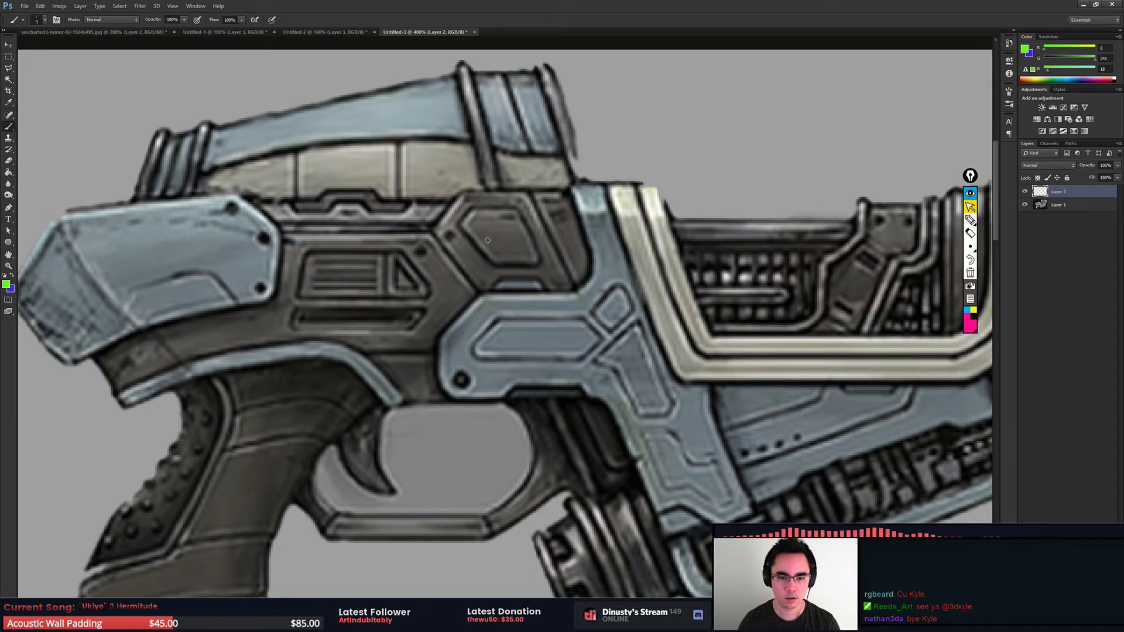
Step: Circle hex panel spots in green, replacing mark 2 with a blue oval labelled 2
mouse_move(487, 231)
left_mouse_down()
mouse_move(468, 251)
mouse_move(574, 248)
mouse_move(531, 252)
left_mouse_up()
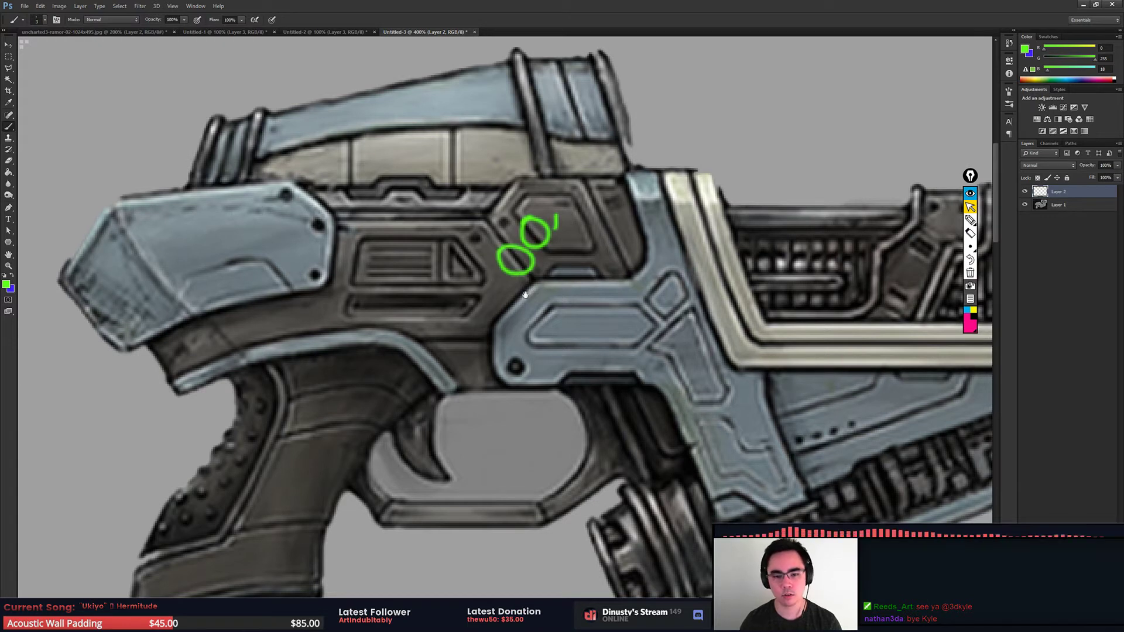
left_click_drag(525, 296, 553, 322)
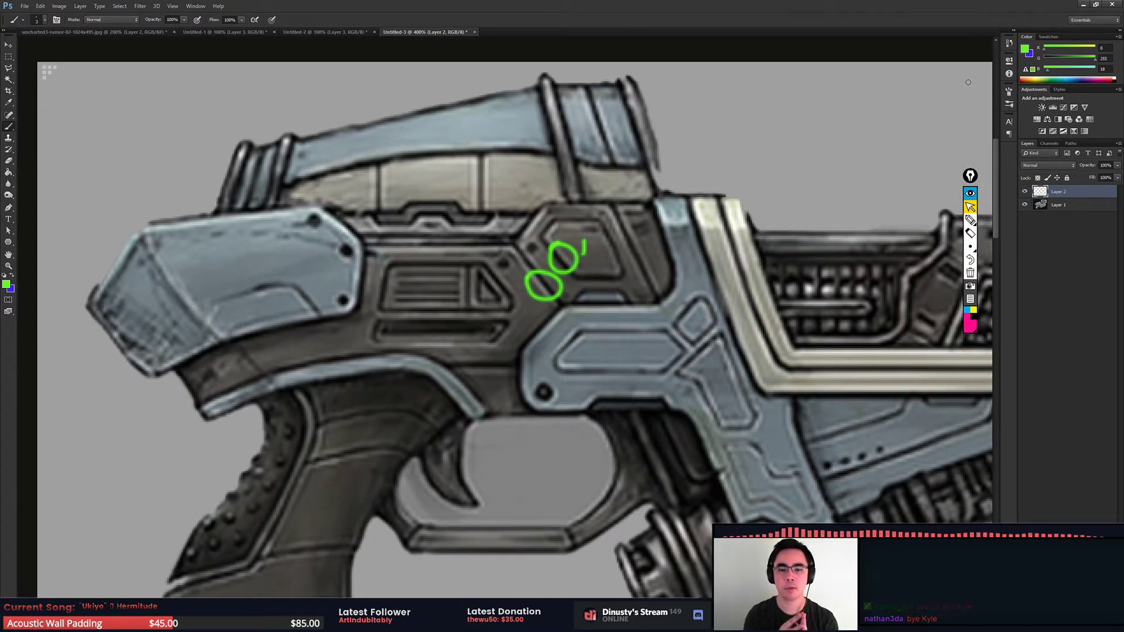
mouse_move(591, 333)
left_mouse_down()
mouse_move(556, 297)
mouse_move(610, 287)
left_mouse_up()
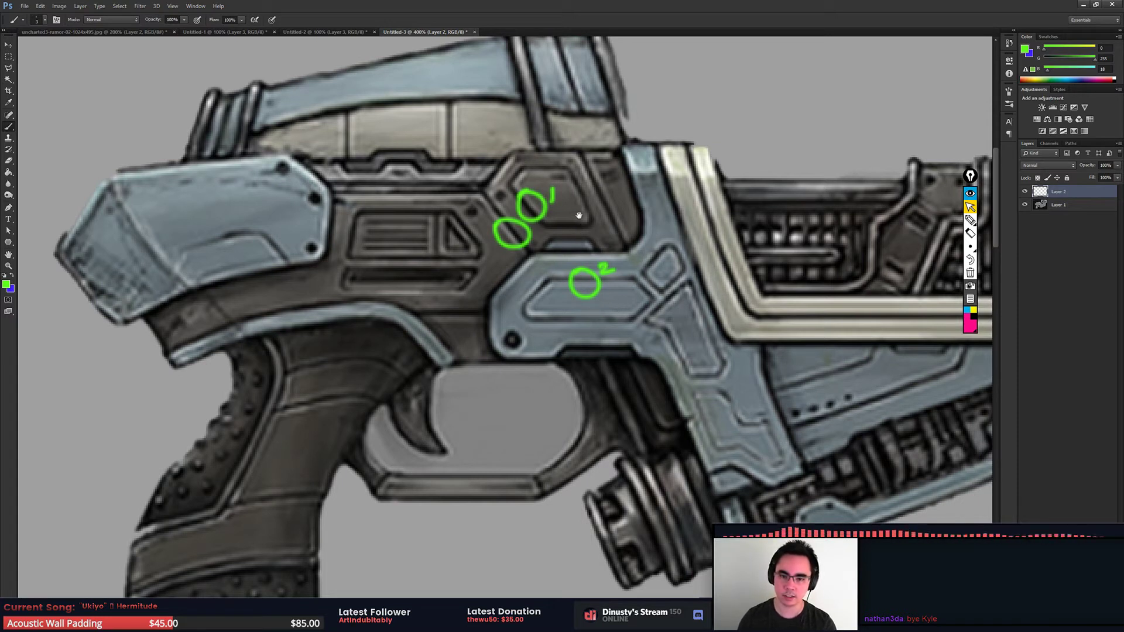
scroll(552, 247, "up", 2)
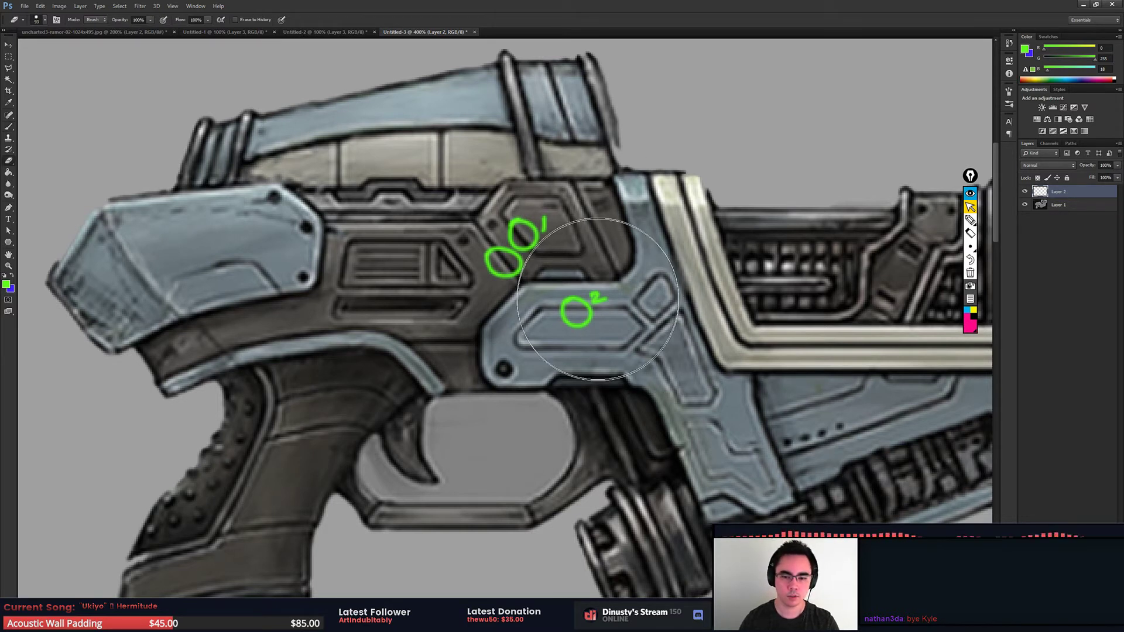
left_click_drag(577, 311, 607, 300)
key("x")
left_click_drag(652, 341, 639, 293)
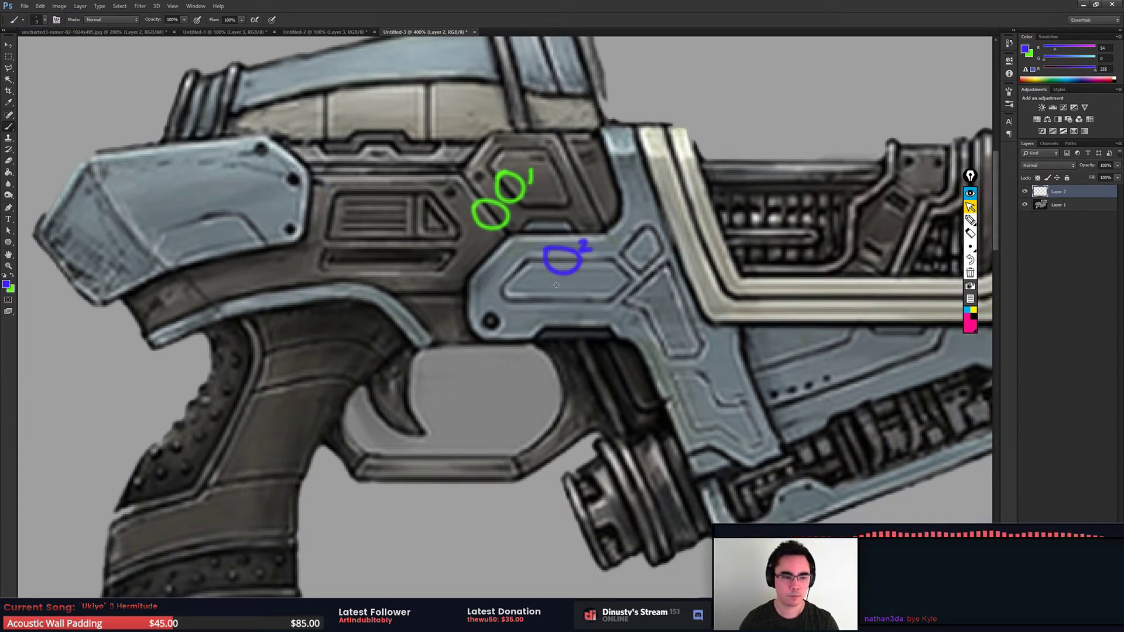
Step: Paint blue, green and red reference colour blobs to the left of the gun
left_click_drag(89, 388, 113, 394)
key("x")
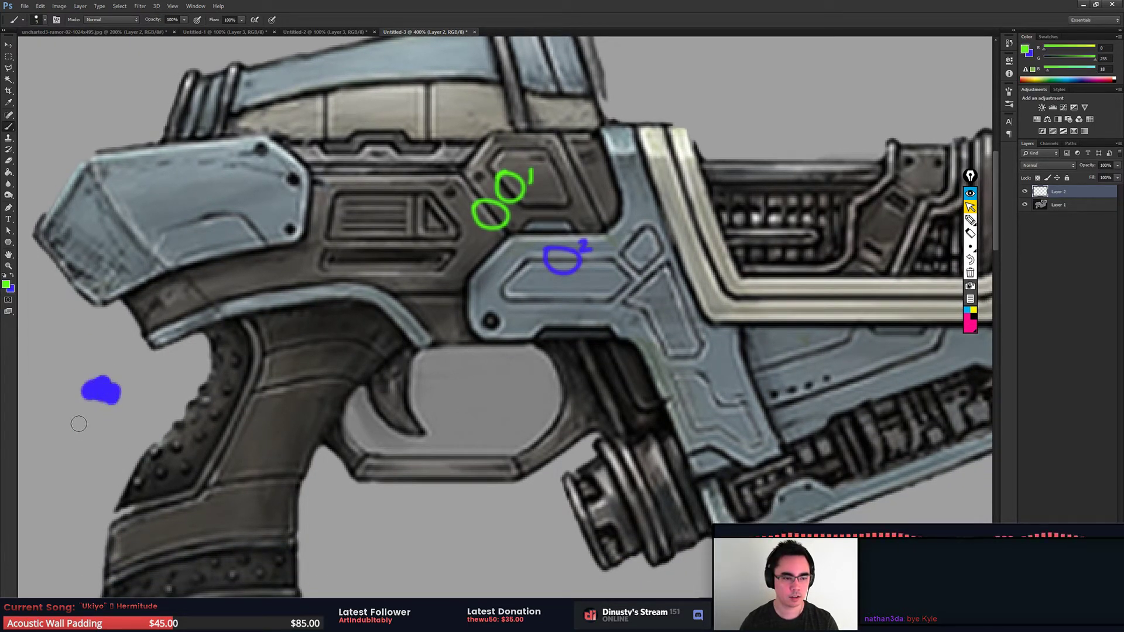
left_click_drag(74, 427, 99, 436)
key("x")
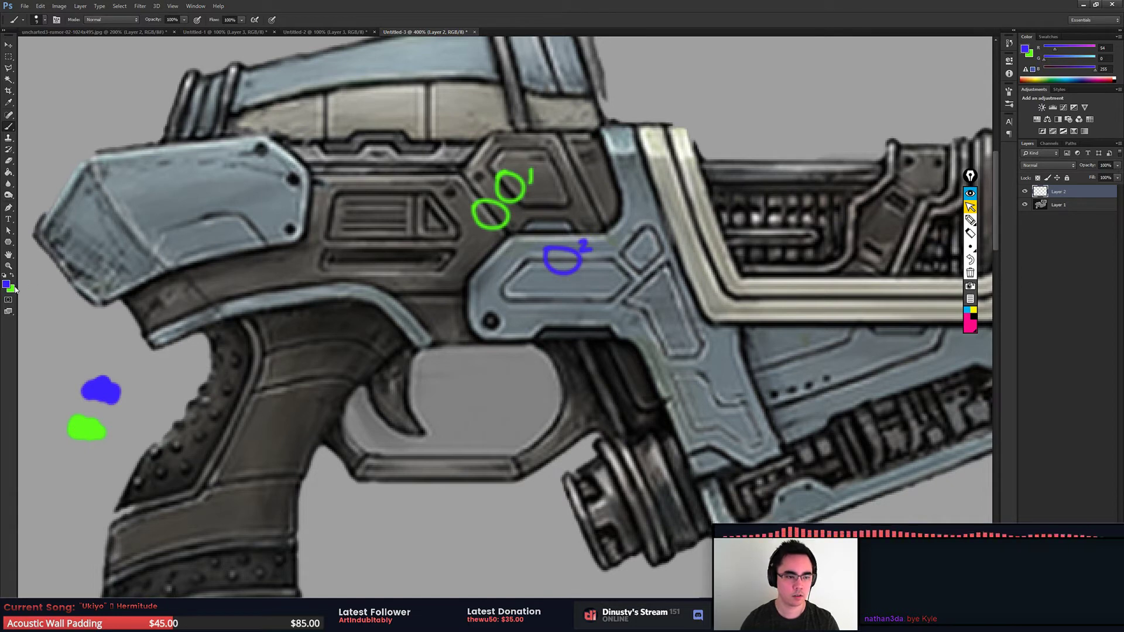
left_click(9, 286)
mouse_move(697, 463)
left_mouse_down()
mouse_move(692, 493)
mouse_move(692, 418)
left_mouse_up()
left_click(762, 413)
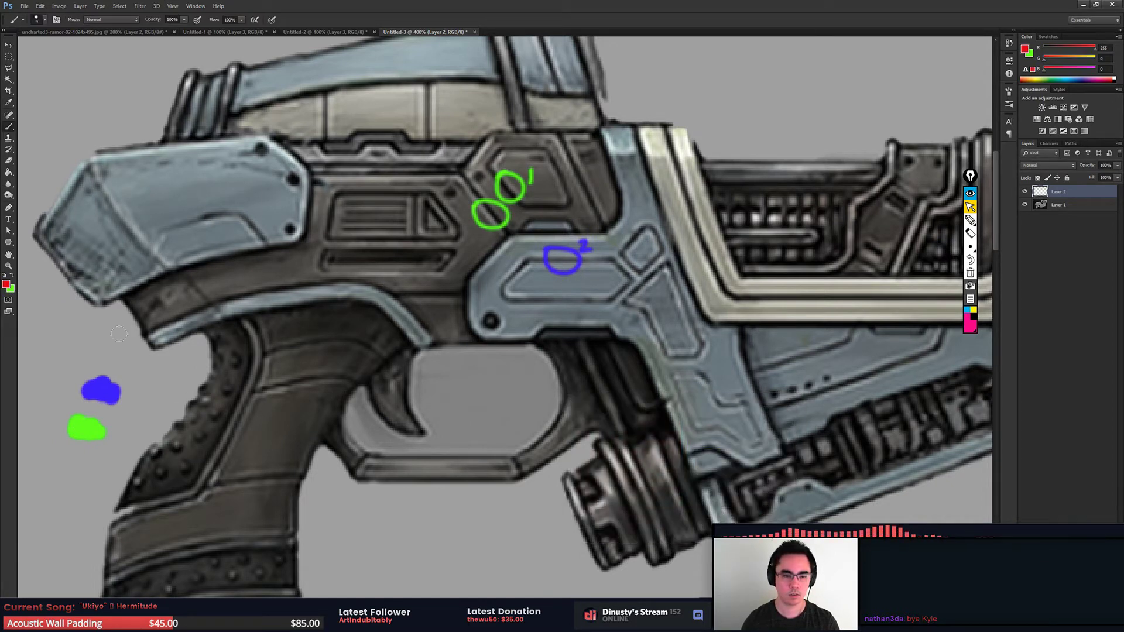
left_click_drag(58, 339, 93, 351)
Step: Cover the slotted vent with straight red lines using a ~7 px brush
left_click_drag(339, 389, 378, 379)
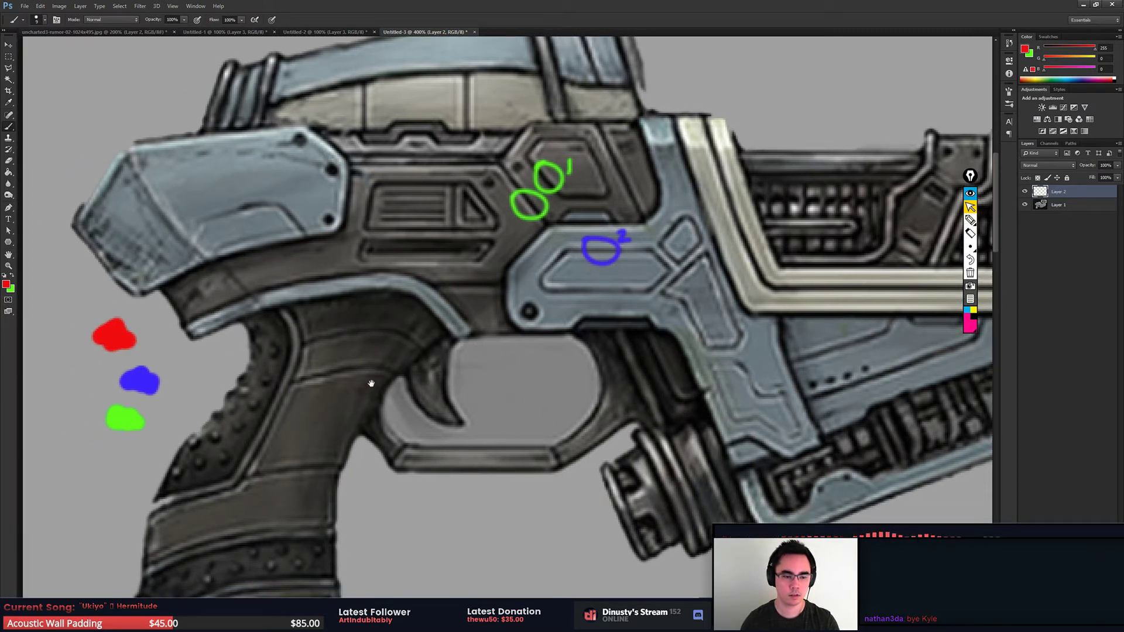
right_click(398, 348, "alt")
left_click_drag(410, 315, 422, 394)
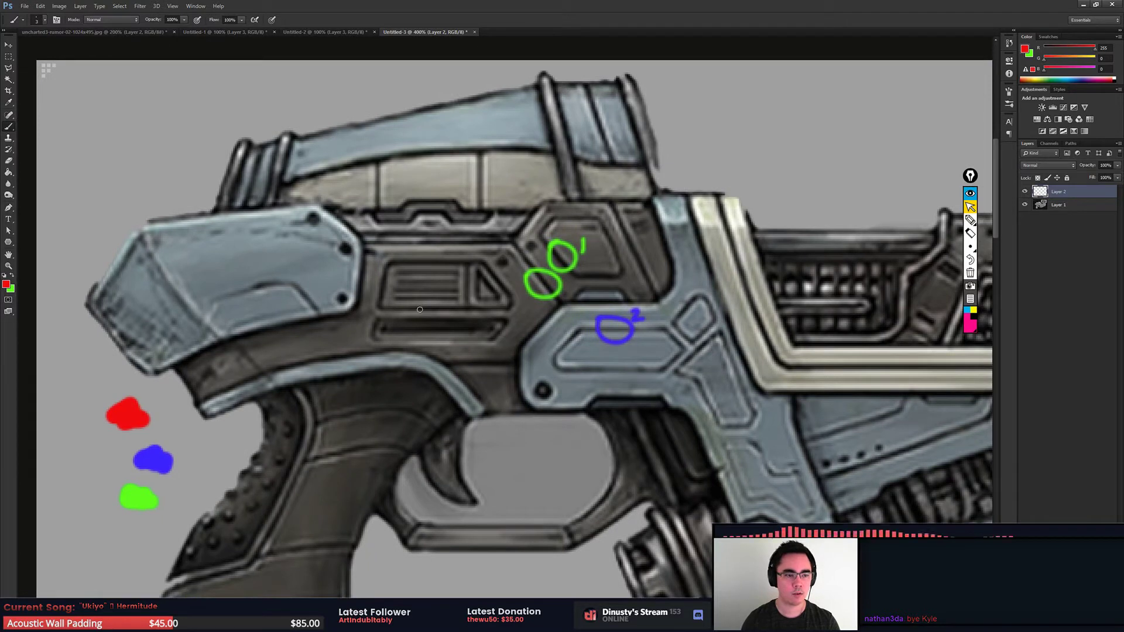
left_click(462, 274, "shift")
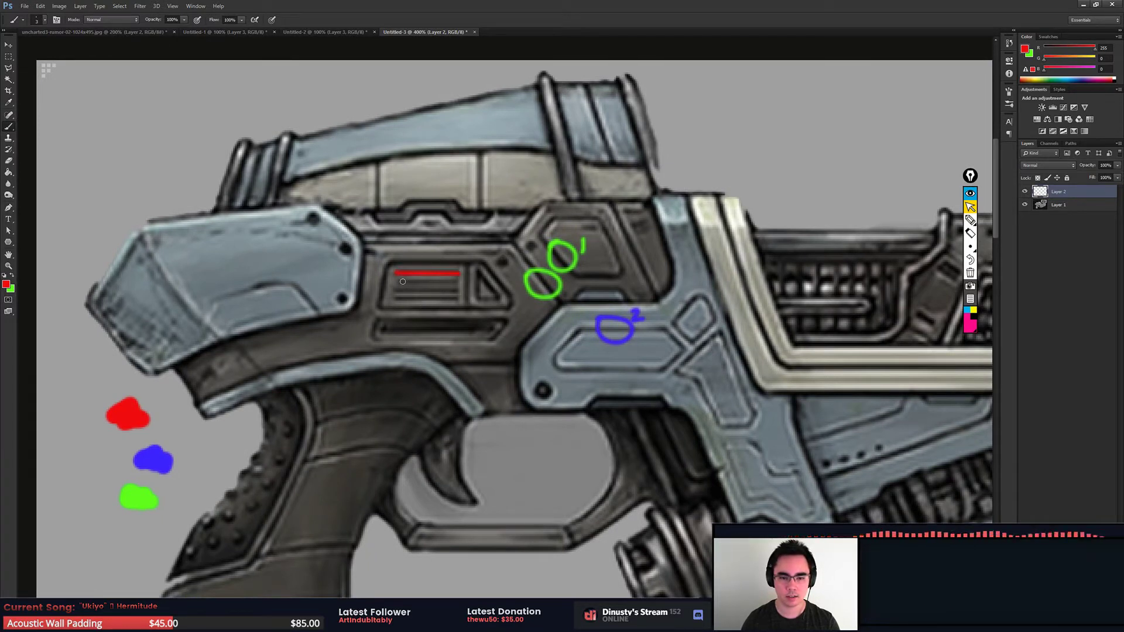
left_click_drag(399, 282, 458, 285)
key("ctrl+z")
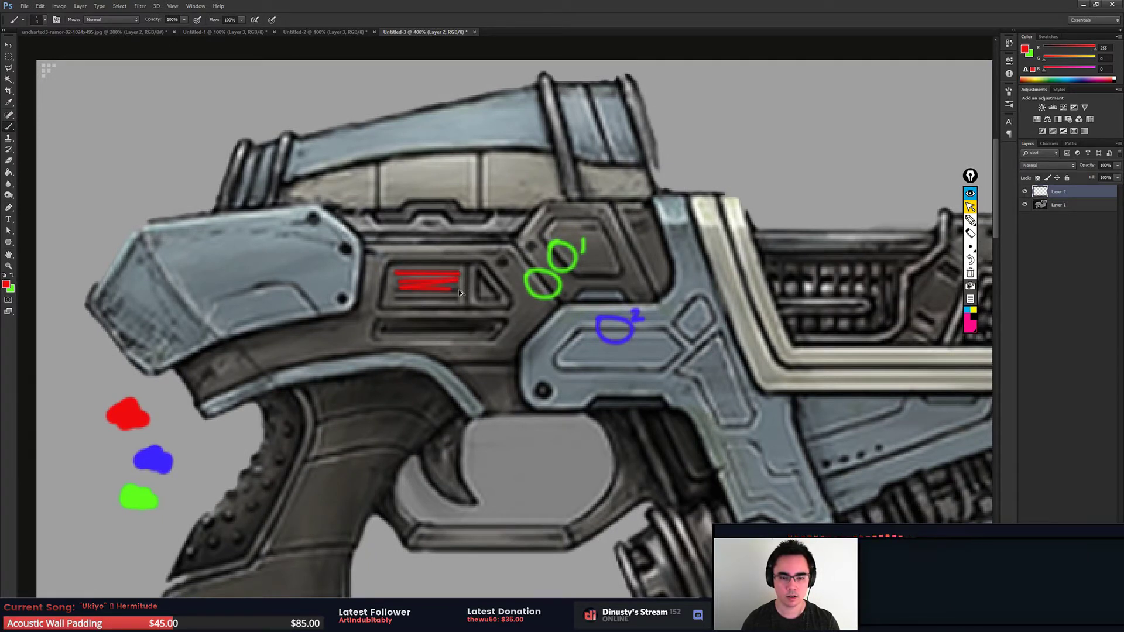
left_click(457, 291, "shift")
left_click(402, 301)
left_click(457, 300, "shift")
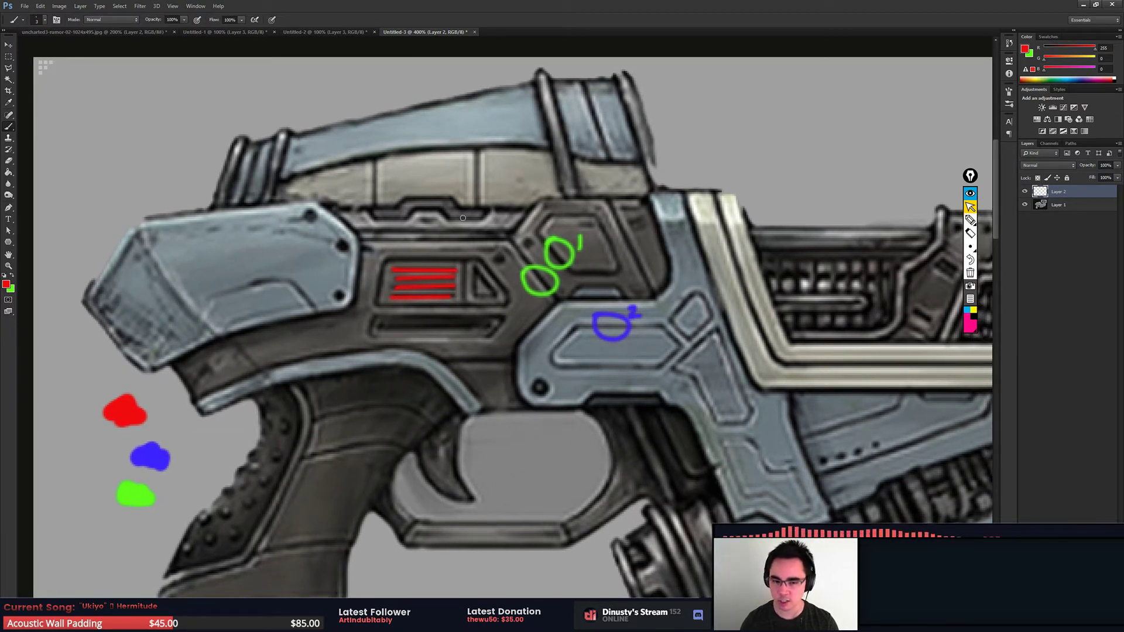
left_click(146, 449, "alt")
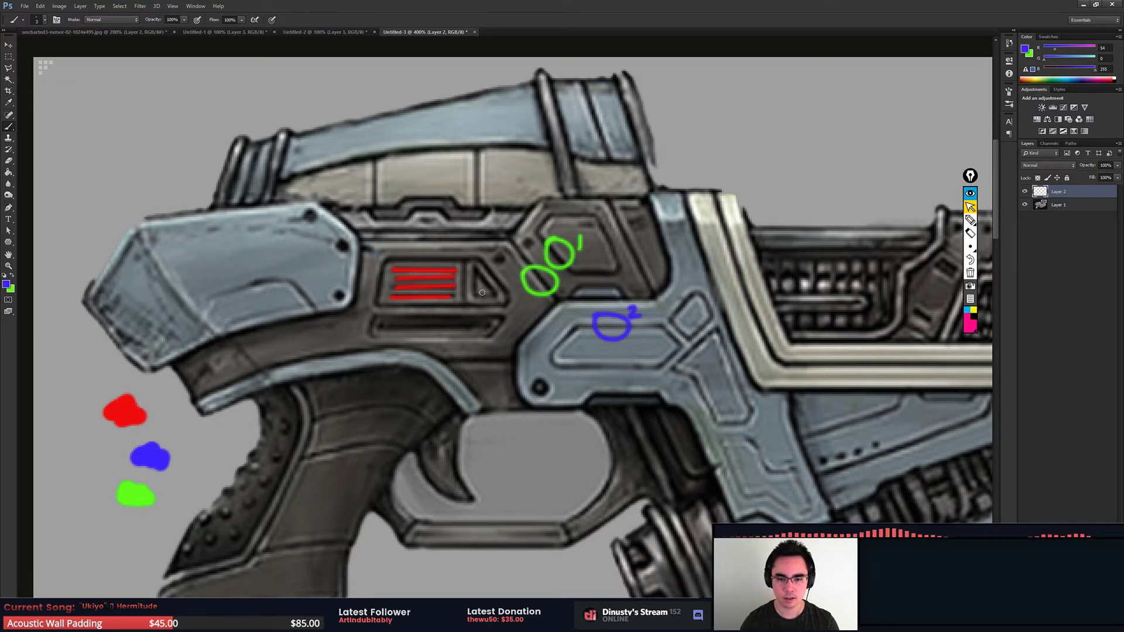
left_click(135, 490, "alt")
Step: Circle the triangular vent and three upper-rail spots in green
left_click_drag(477, 276, 479, 271)
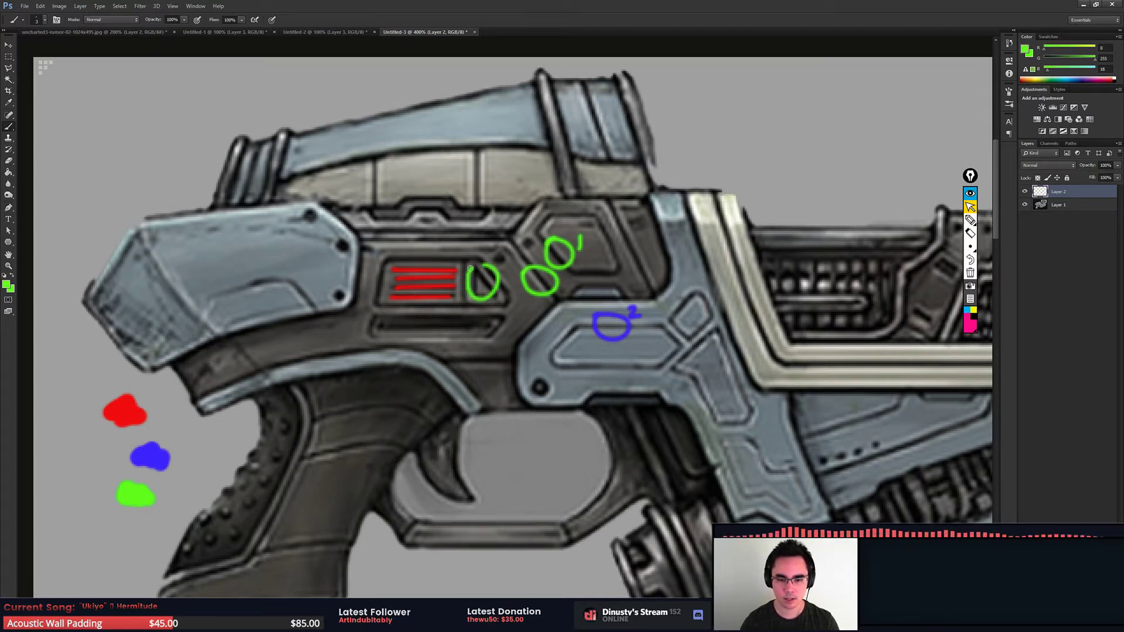
left_click_drag(591, 287, 415, 265)
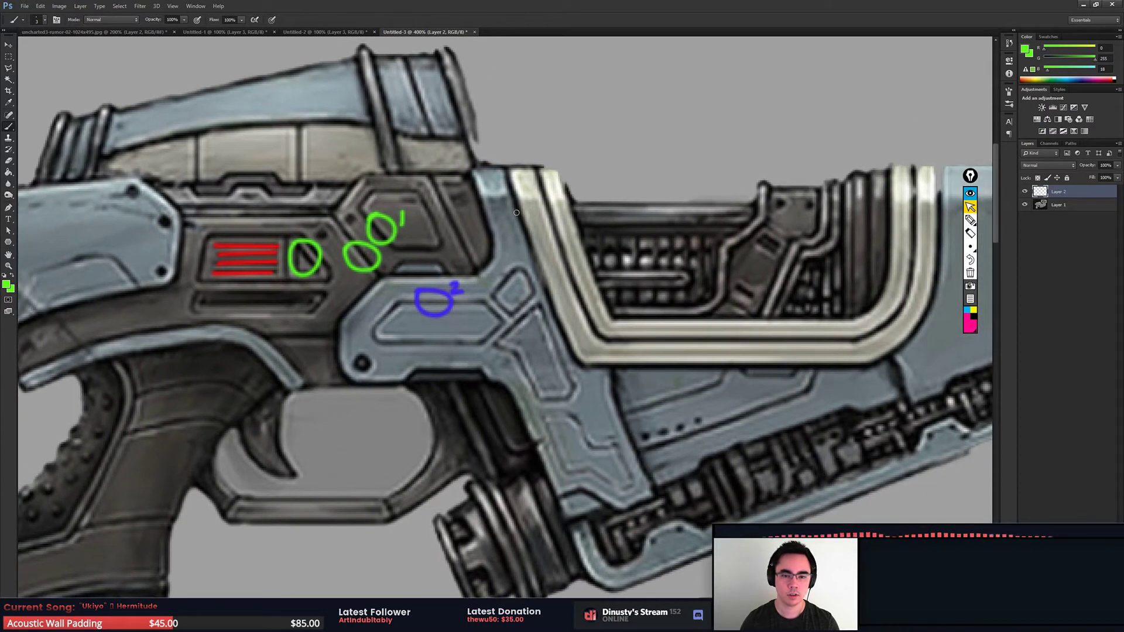
left_click_drag(516, 213, 493, 204)
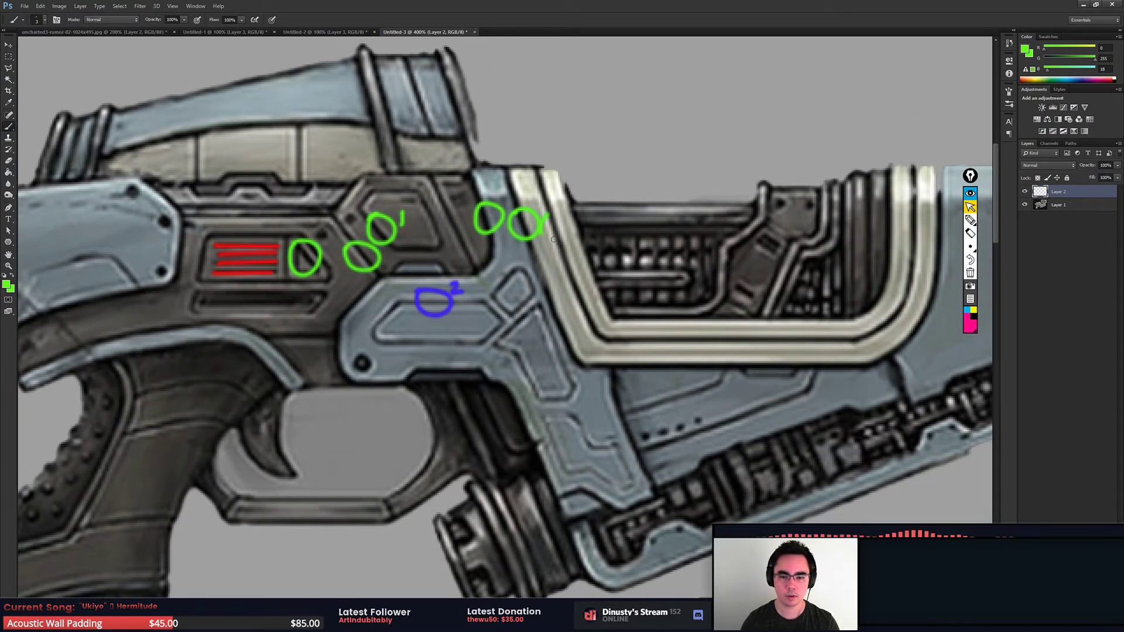
left_click_drag(553, 239, 550, 211)
mouse_move(330, 323)
left_mouse_down()
mouse_move(618, 270)
mouse_move(581, 275)
mouse_move(593, 233)
left_mouse_up()
Step: Draw blue circles across the panel and lower body of the gun
left_click(265, 382, "alt")
scroll(549, 278, "right", 3)
scroll(610, 252, "right", 2)
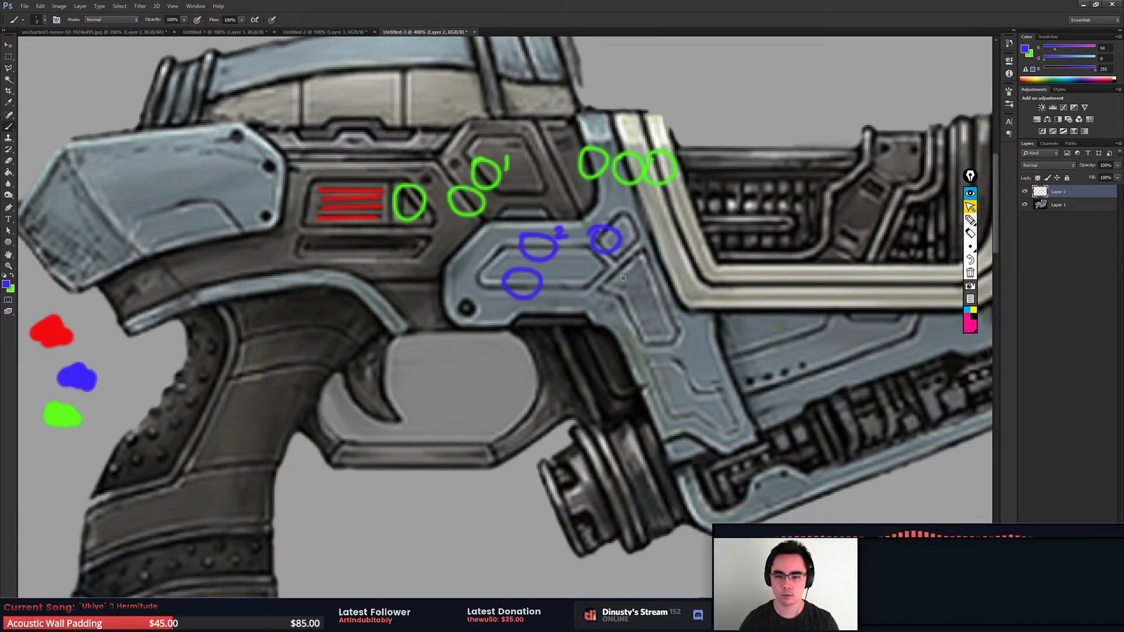
left_click_drag(600, 297, 603, 293)
mouse_move(674, 363)
left_mouse_down()
mouse_move(716, 363)
mouse_move(699, 372)
mouse_move(790, 350)
left_mouse_up()
scroll(650, 389, "right", 2)
left_click_drag(41, 358, 59, 369)
left_click_drag(26, 310, 38, 323)
left_click_drag(29, 399, 50, 405)
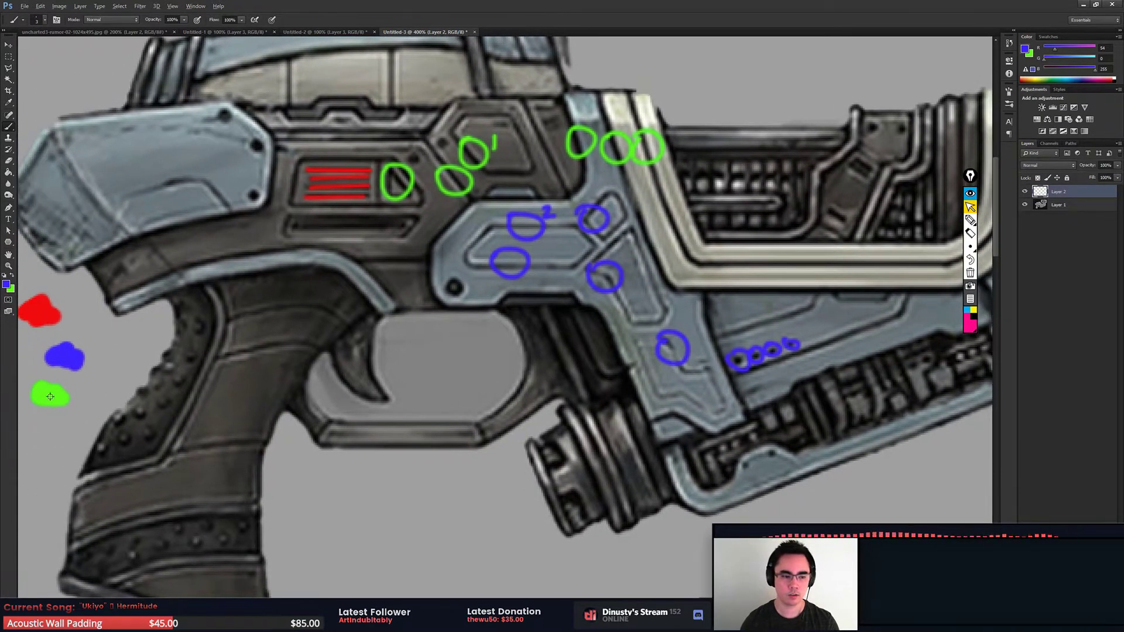
Step: Circle two details on the rear panel in green
left_click(50, 398, "alt")
left_click_drag(797, 344, 505, 367)
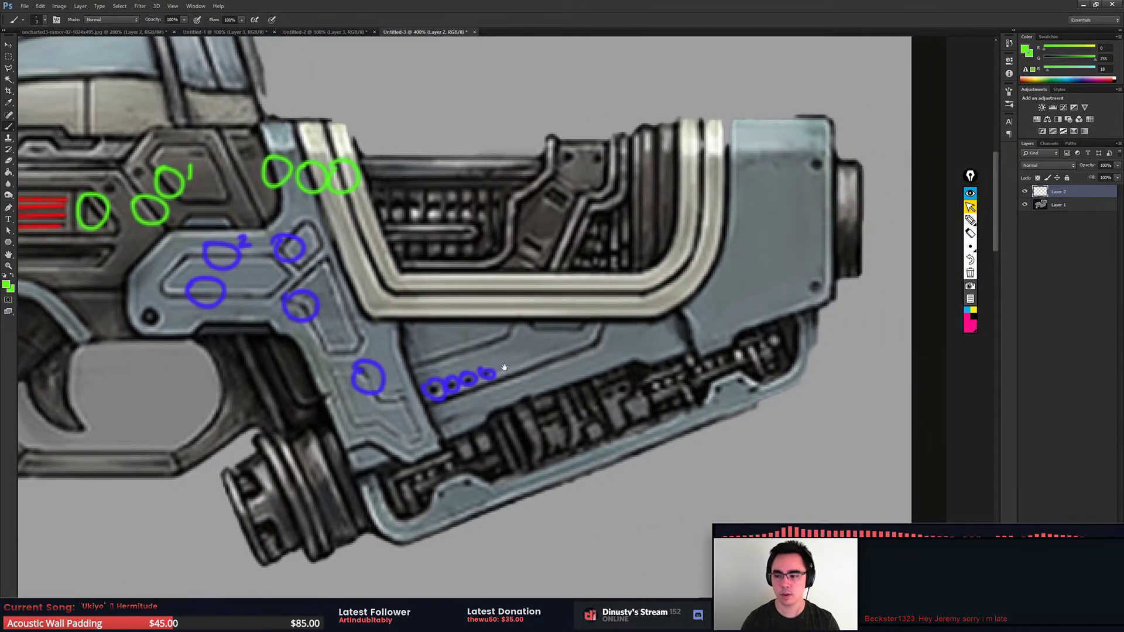
mouse_move(589, 341)
left_mouse_down()
mouse_move(641, 321)
mouse_move(593, 276)
mouse_move(587, 305)
mouse_move(614, 311)
mouse_move(560, 295)
mouse_move(715, 295)
mouse_move(661, 318)
left_mouse_up()
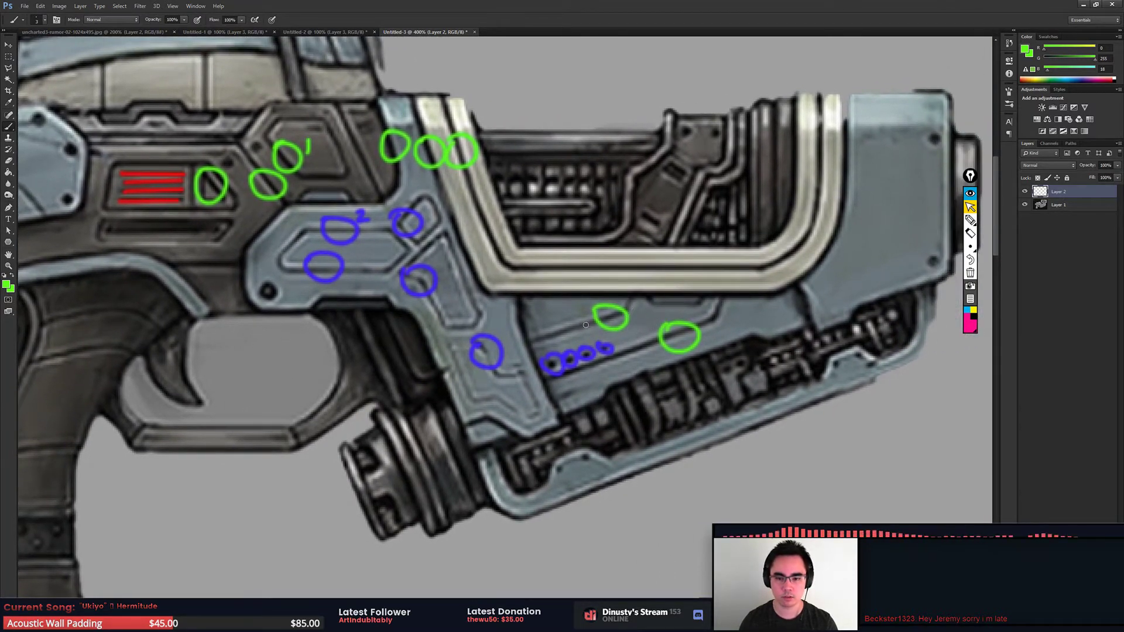
left_click_drag(586, 325, 597, 363)
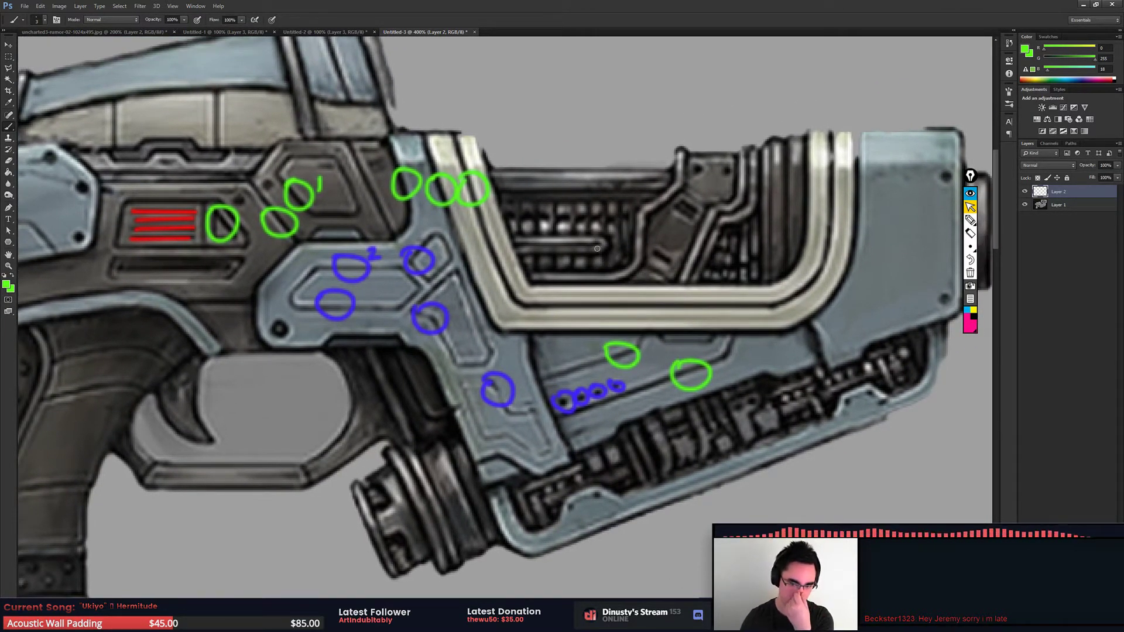
mouse_move(745, 281)
left_mouse_down()
mouse_move(633, 290)
mouse_move(738, 274)
left_mouse_up()
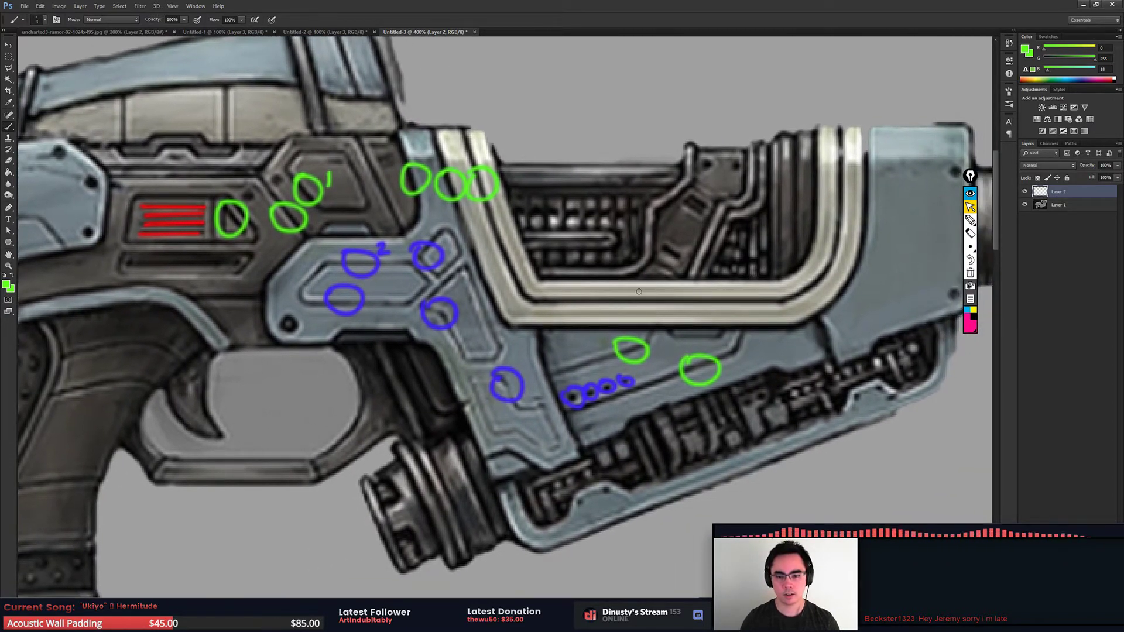
mouse_move(636, 296)
left_mouse_down()
mouse_move(717, 316)
mouse_move(712, 386)
mouse_move(902, 334)
left_mouse_up()
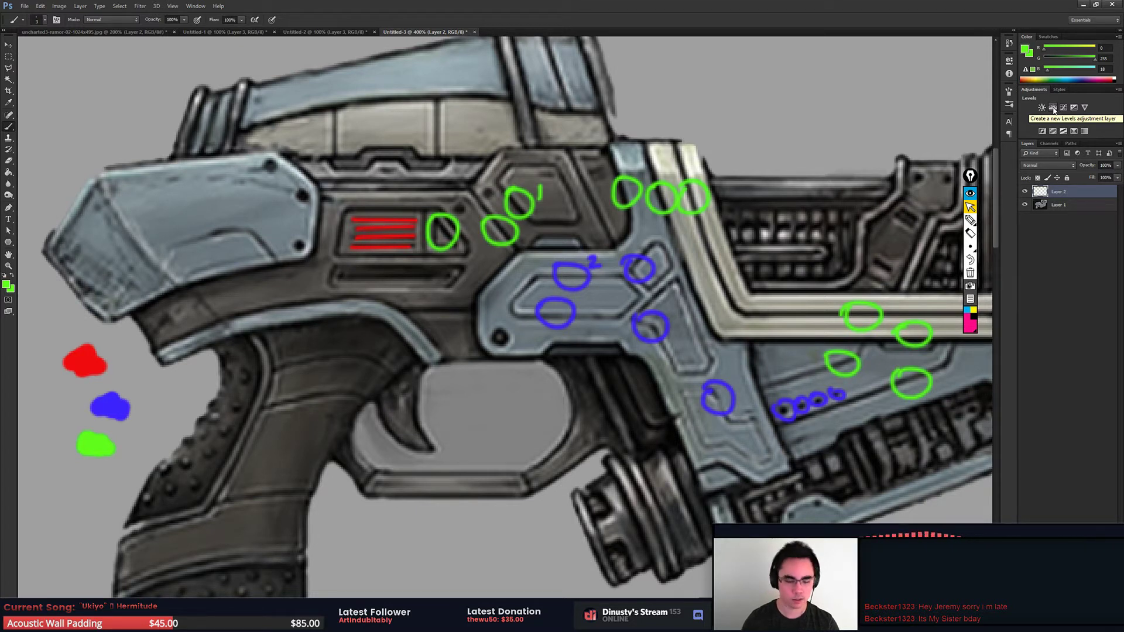
left_click_drag(733, 227, 790, 181)
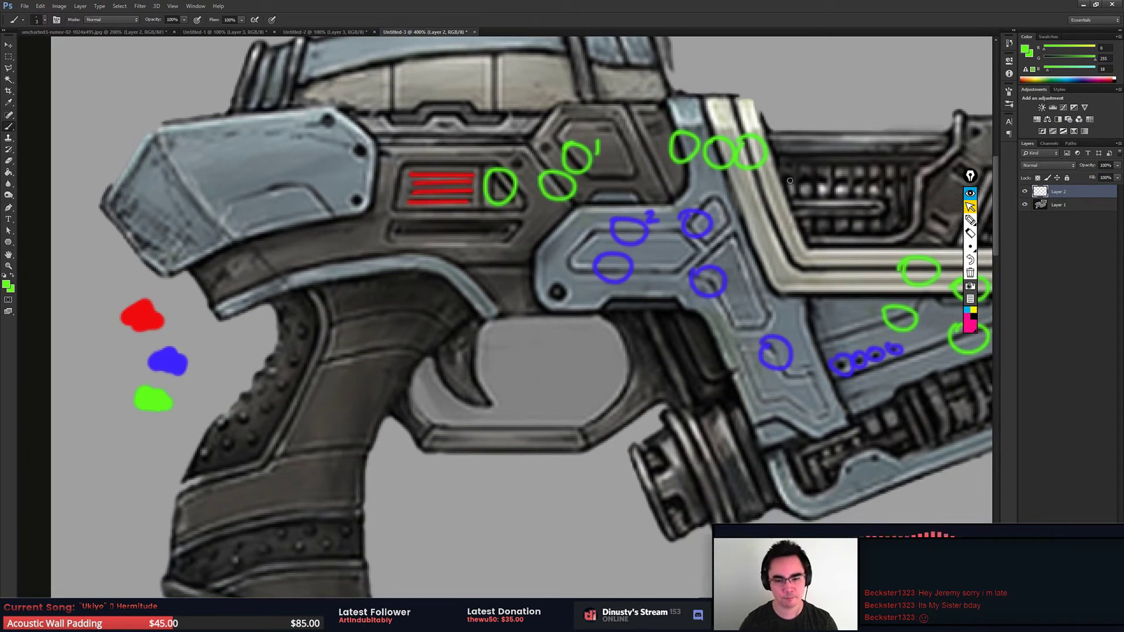
Step: Circle grip details and a lower grip spot in blue
left_click(168, 362, "alt")
left_click_drag(380, 299, 386, 296)
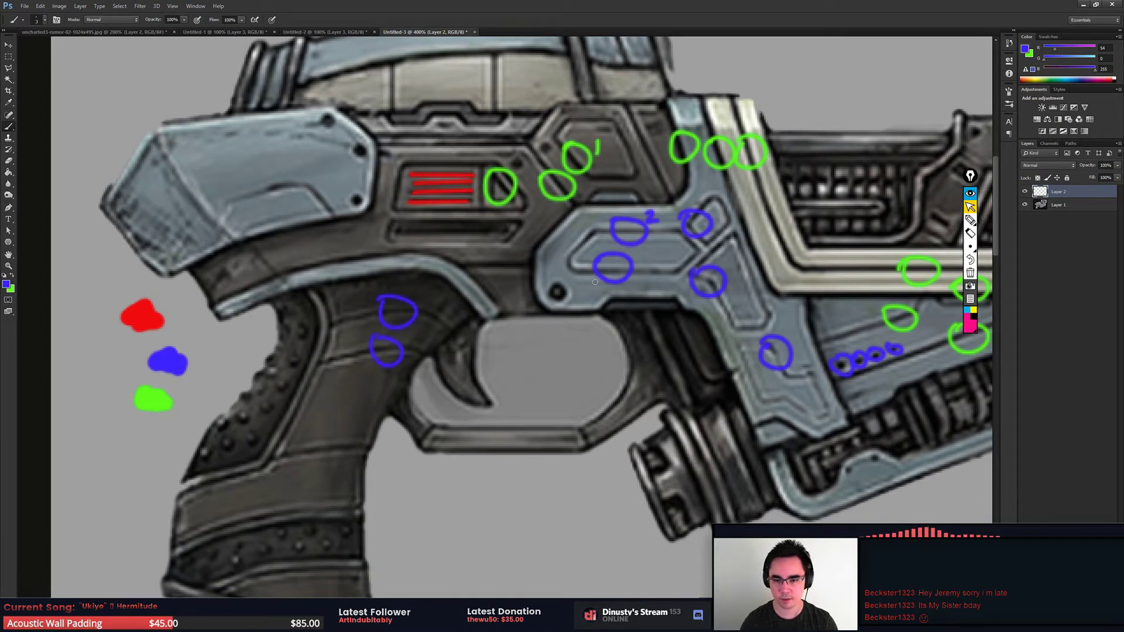
left_click_drag(595, 282, 674, 246)
left_click_drag(422, 387, 420, 391)
left_click_drag(376, 473, 365, 410)
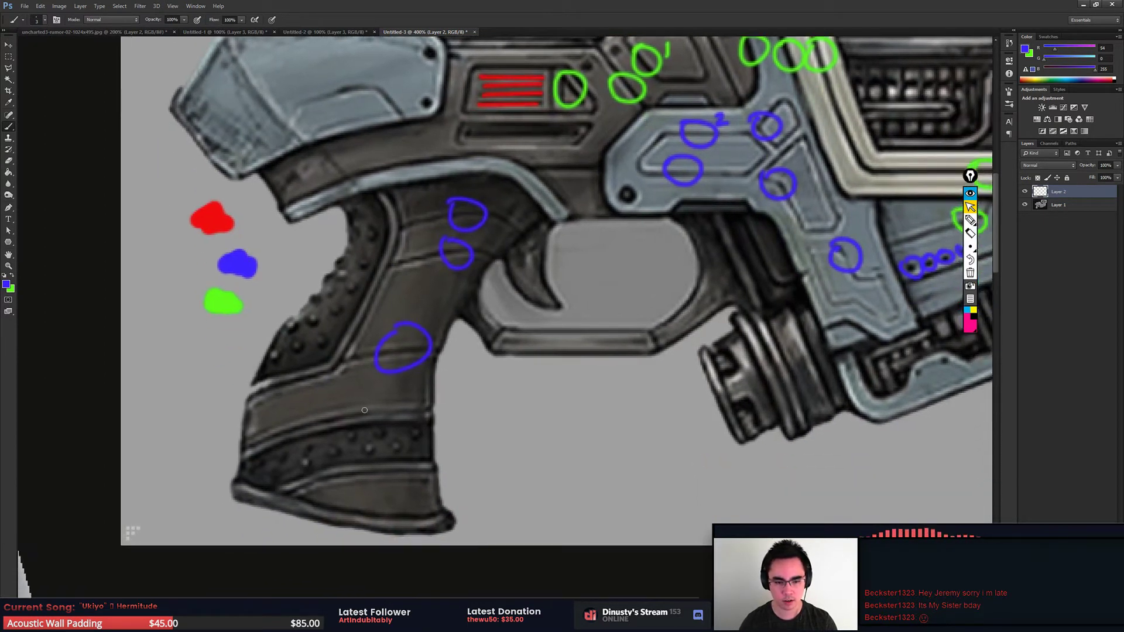
Step: Mark the lower grip with two green circles and a blue circle near its base
left_click(218, 311, "alt")
left_click_drag(319, 422, 333, 461)
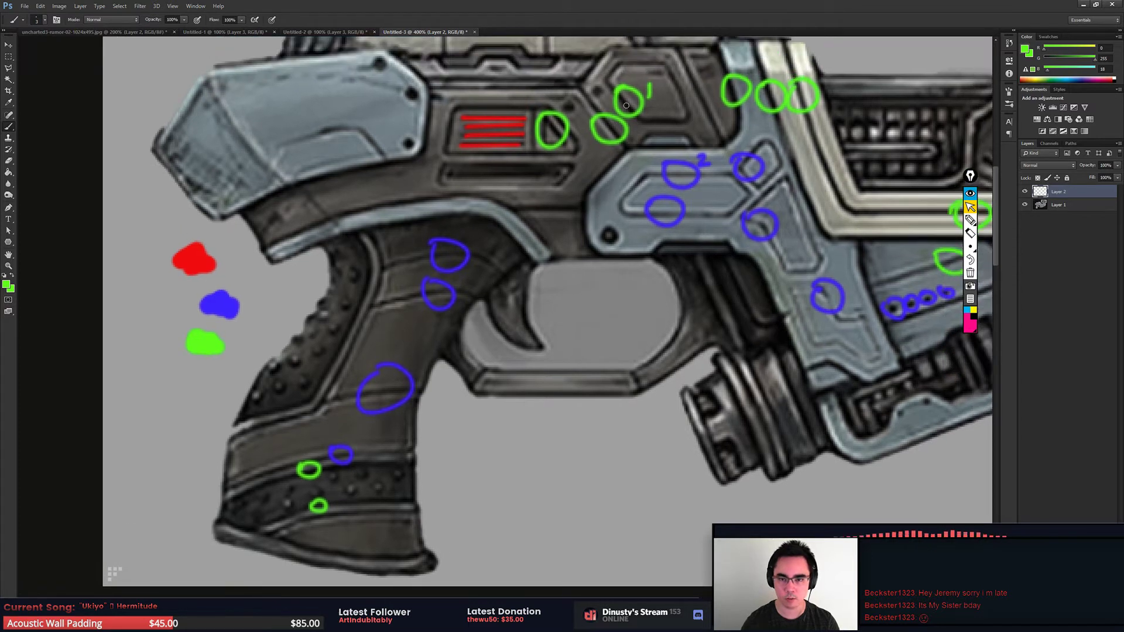
left_click_drag(250, 216, 270, 236)
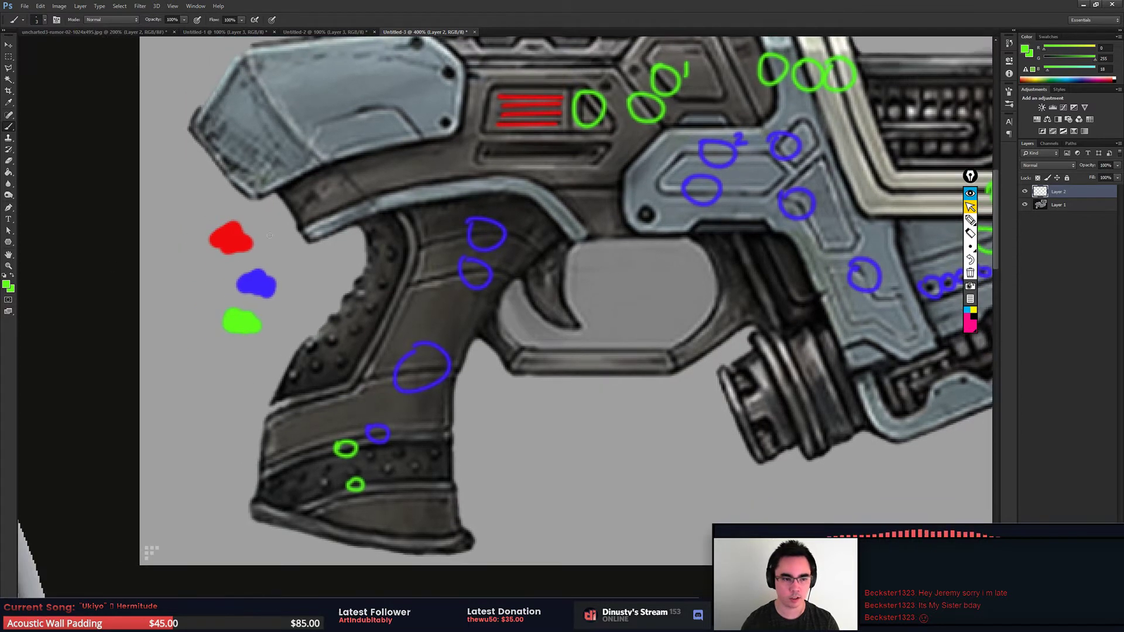
left_click(256, 284, "alt")
left_click_drag(392, 484, 394, 485)
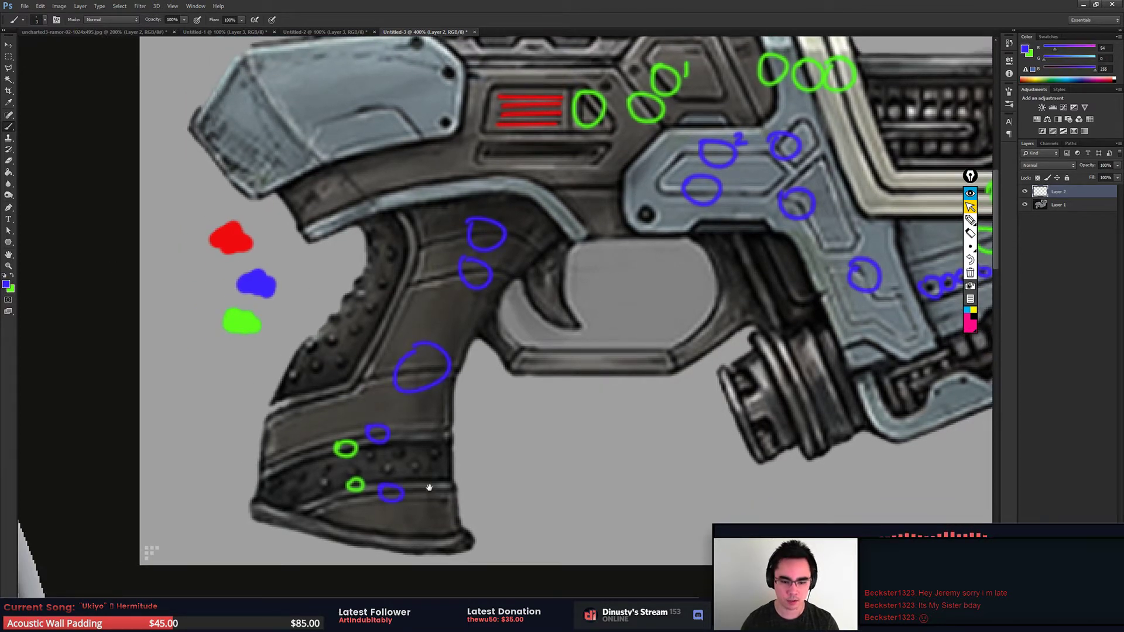
left_click_drag(401, 534, 398, 517)
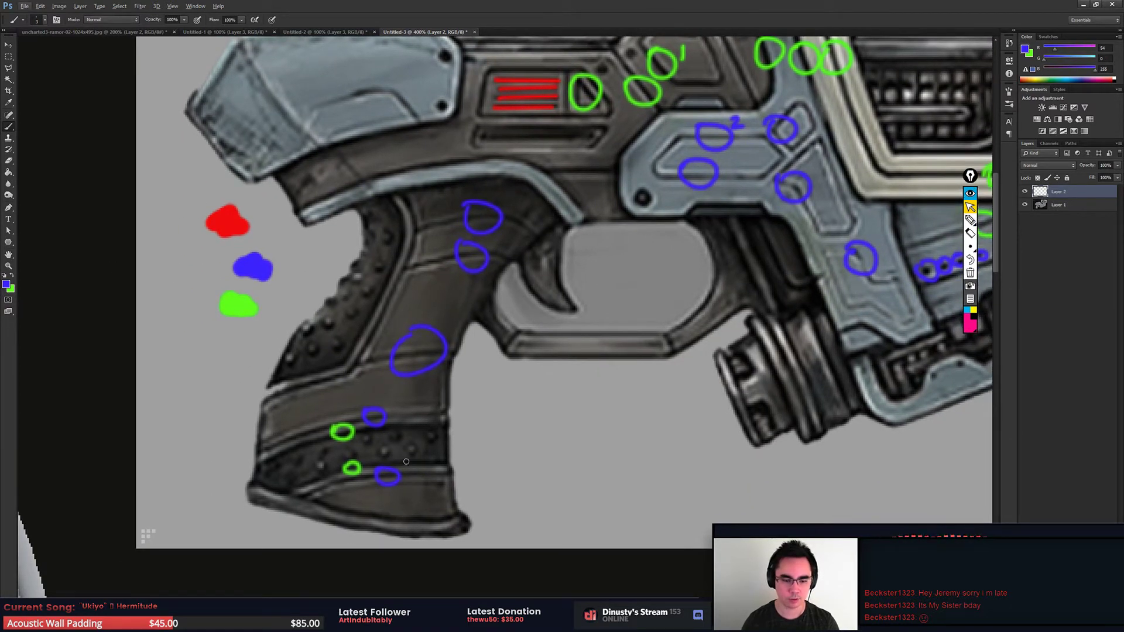
left_click(234, 308, "alt")
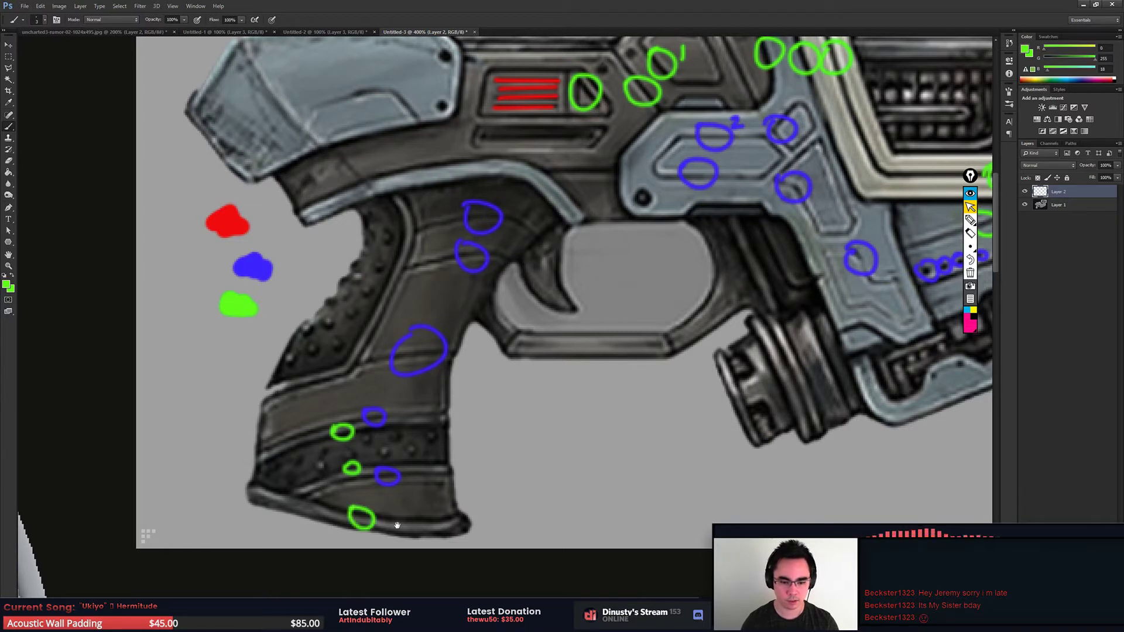
Step: Zoom out to the full canvas and centre the reference gun sketch
left_click_drag(617, 242, 564, 384)
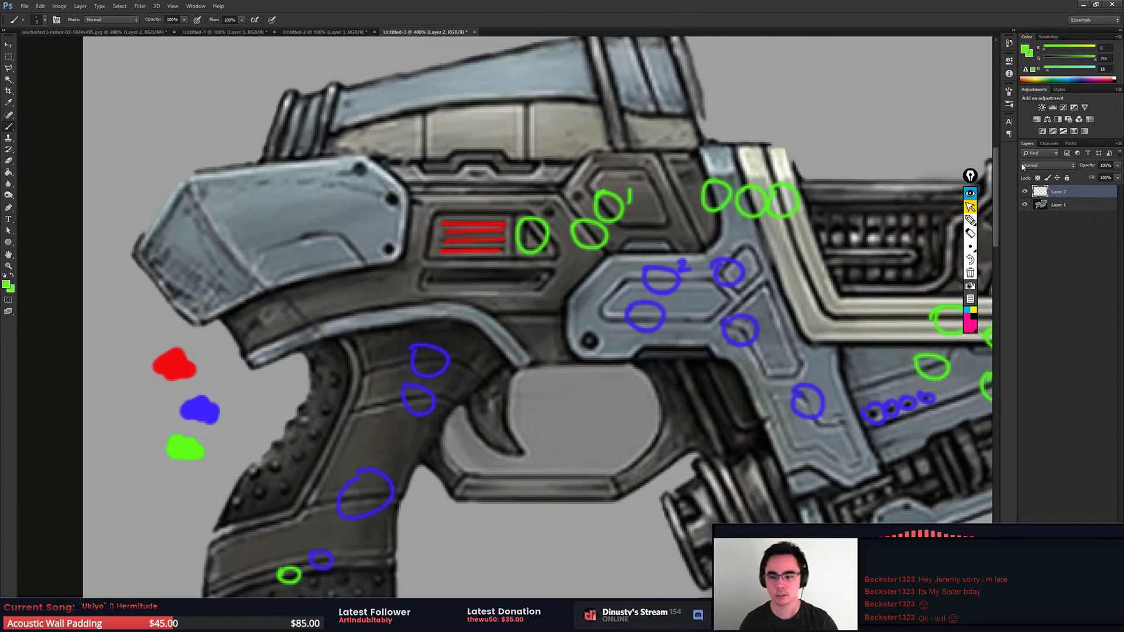
key("ctrl+0")
scroll(890, 65, "up", 3)
scroll(890, 65, "up", 1)
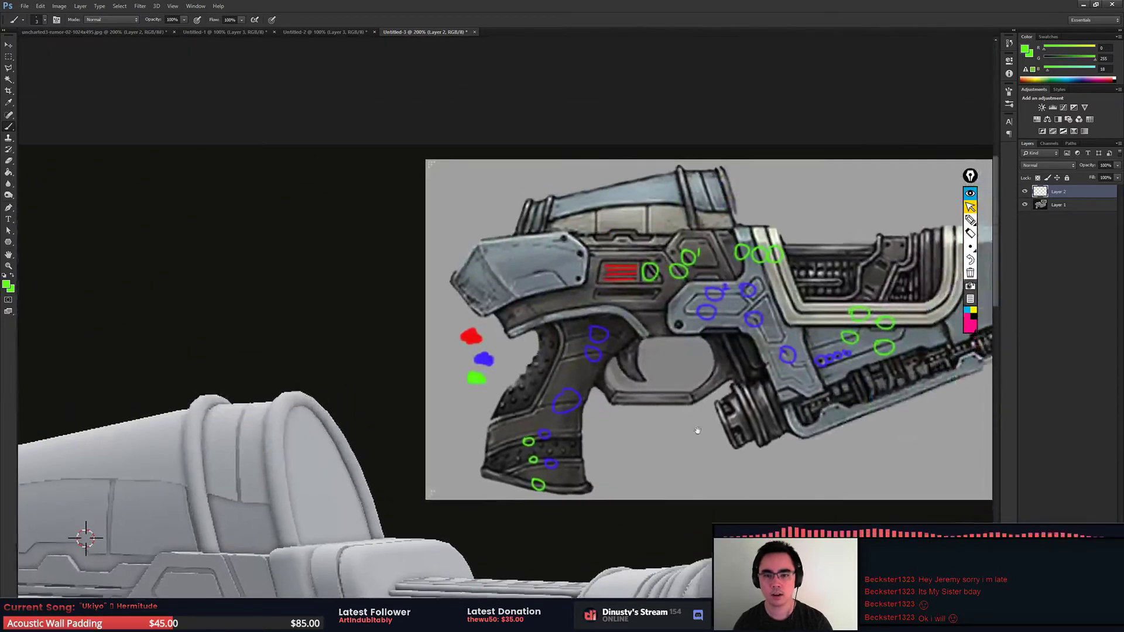
left_click_drag(891, 64, 679, 320)
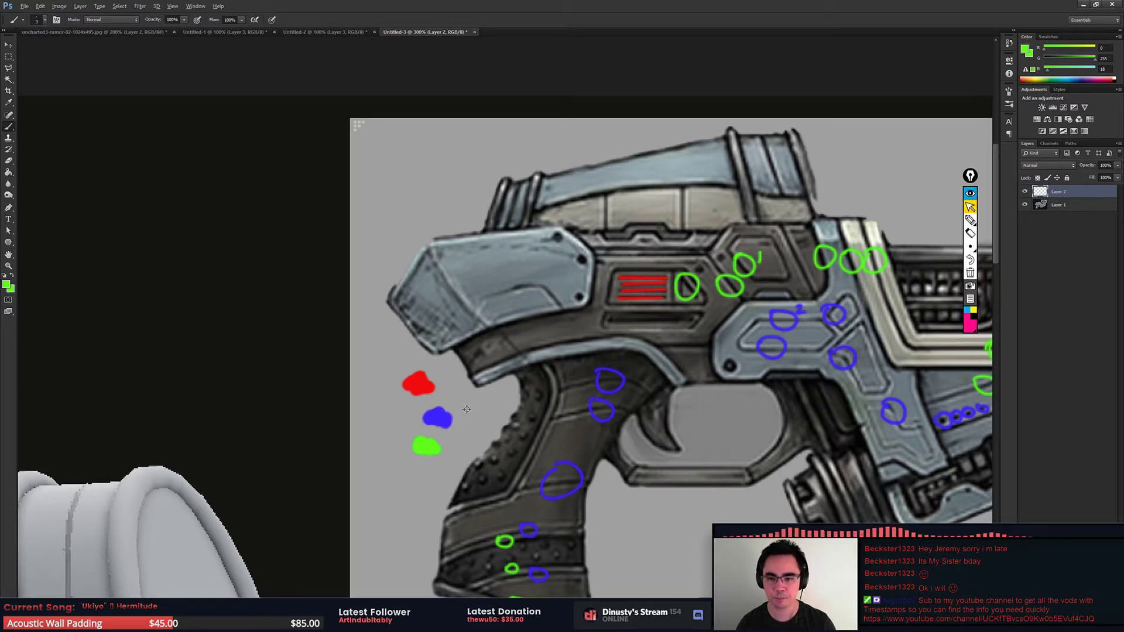
Step: Mark the gun's top section with one green circle and two blue circles
left_click_drag(673, 203, 674, 208)
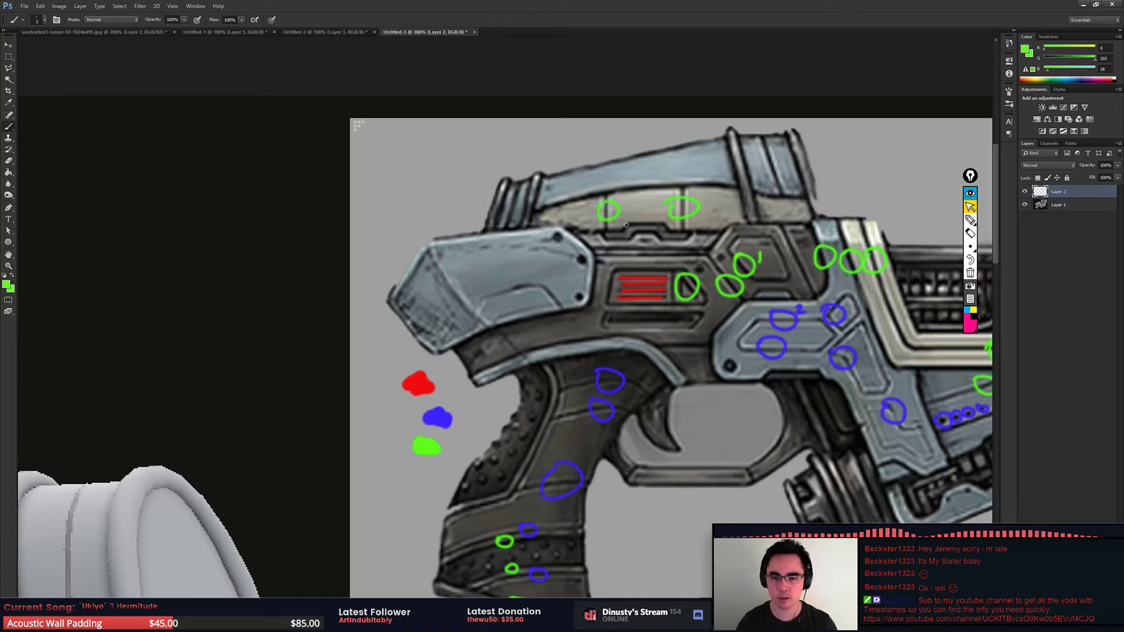
key("ctrl+z")
left_click_drag(635, 219, 662, 234)
left_click(424, 388, "alt")
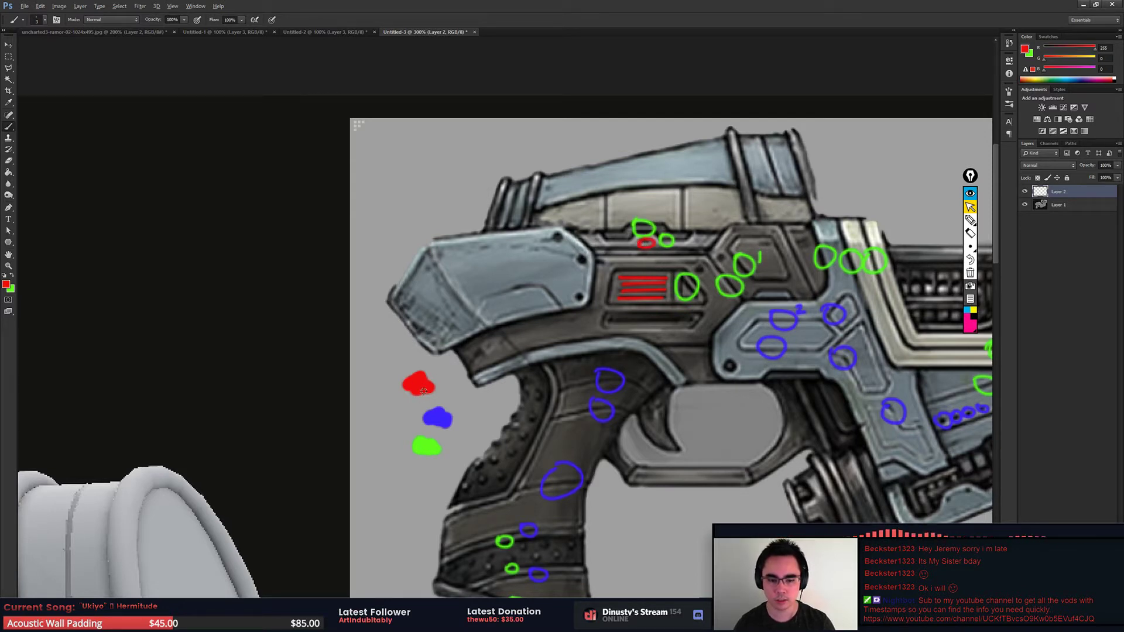
left_click(440, 416, "alt")
left_click_drag(603, 204, 607, 205)
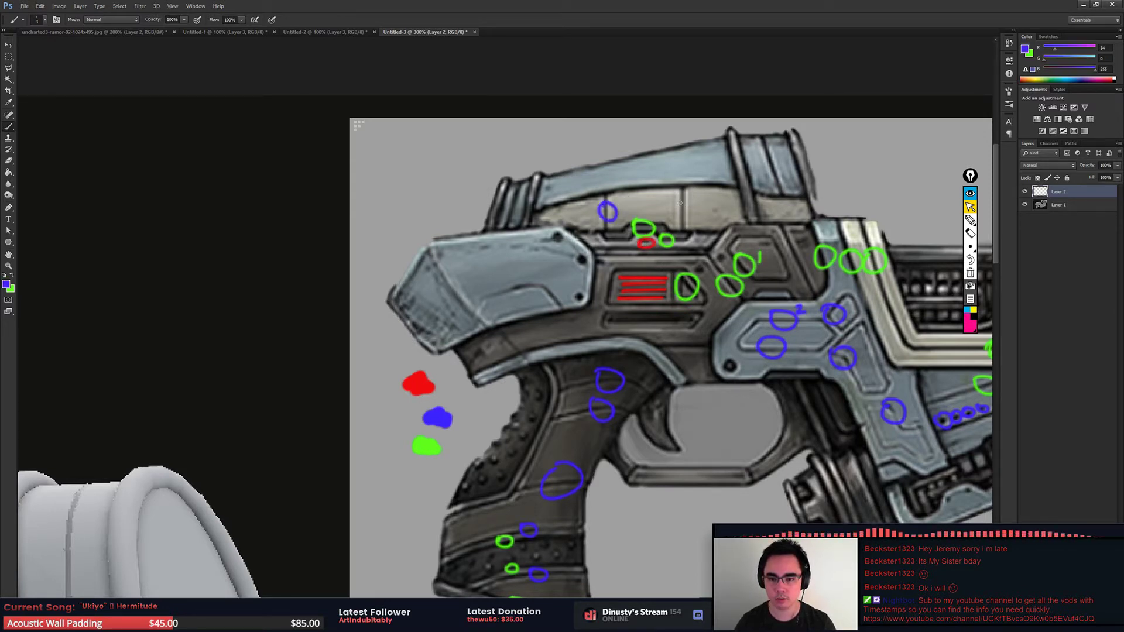
left_click_drag(680, 201, 683, 202)
Step: Pan the view to bring the whole gun back on screen
left_click_drag(764, 340, 684, 331)
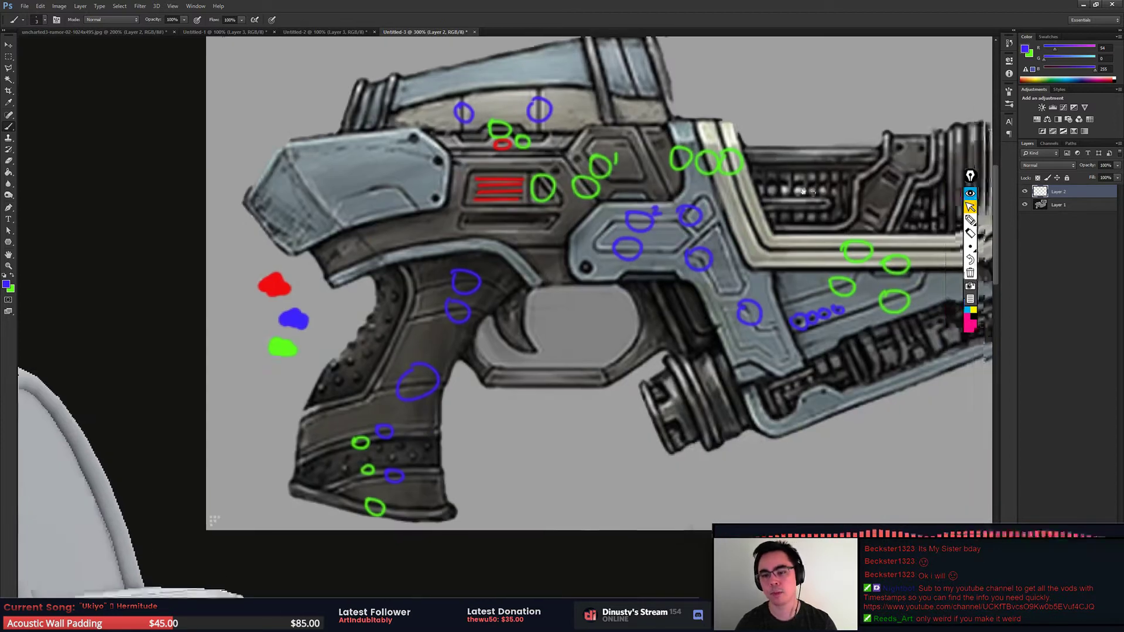
left_click_drag(883, 339, 732, 239)
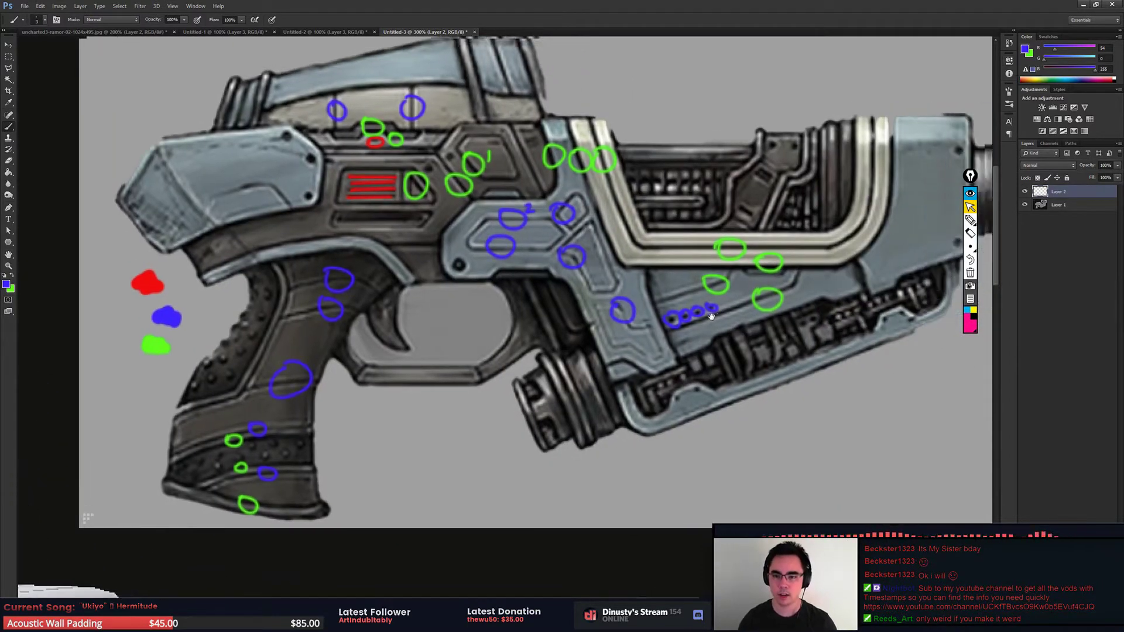
left_click_drag(667, 184, 601, 196)
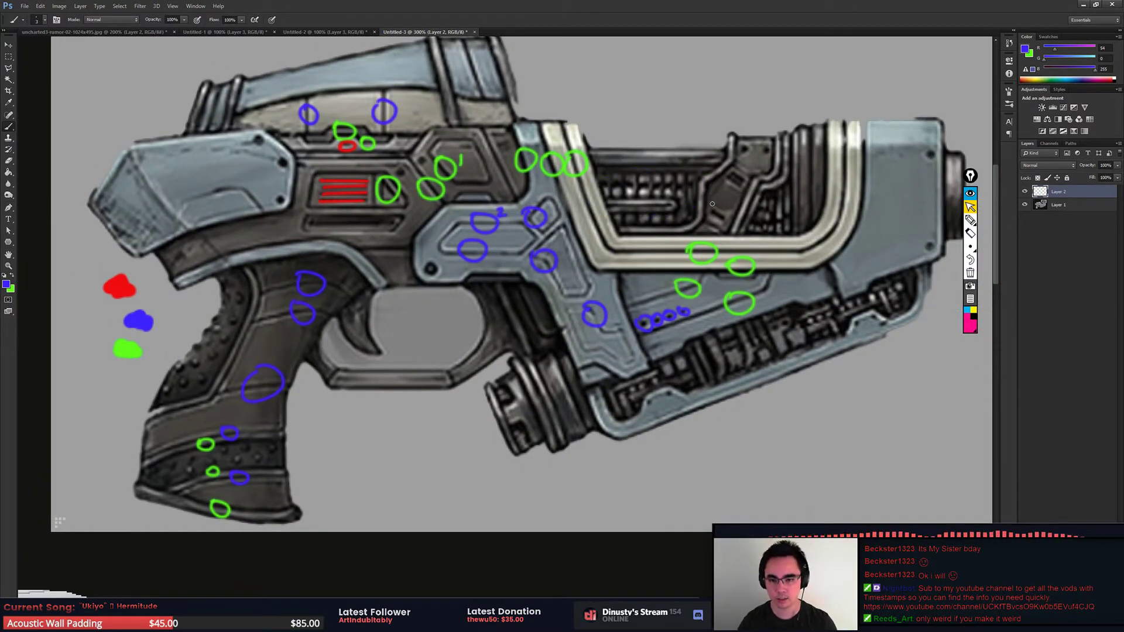
left_click_drag(712, 204, 713, 217)
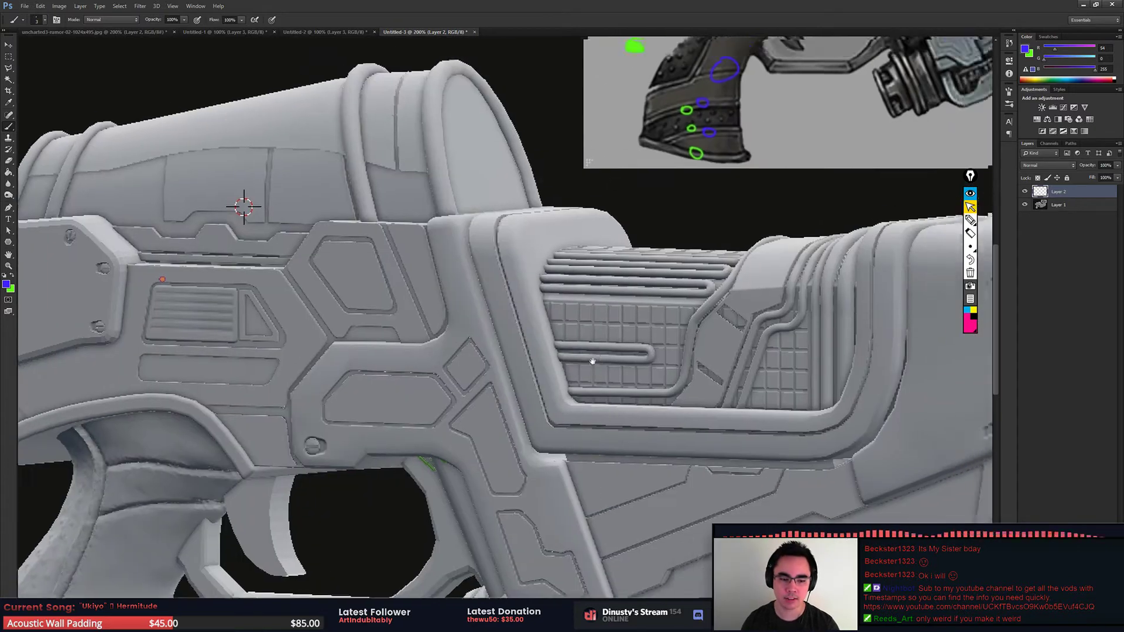
Step: Undo the extra stroke on a blue circle and circle the 3D render's upper grip edge in blue
key("ctrl+plus")
key("ctrl+plus")
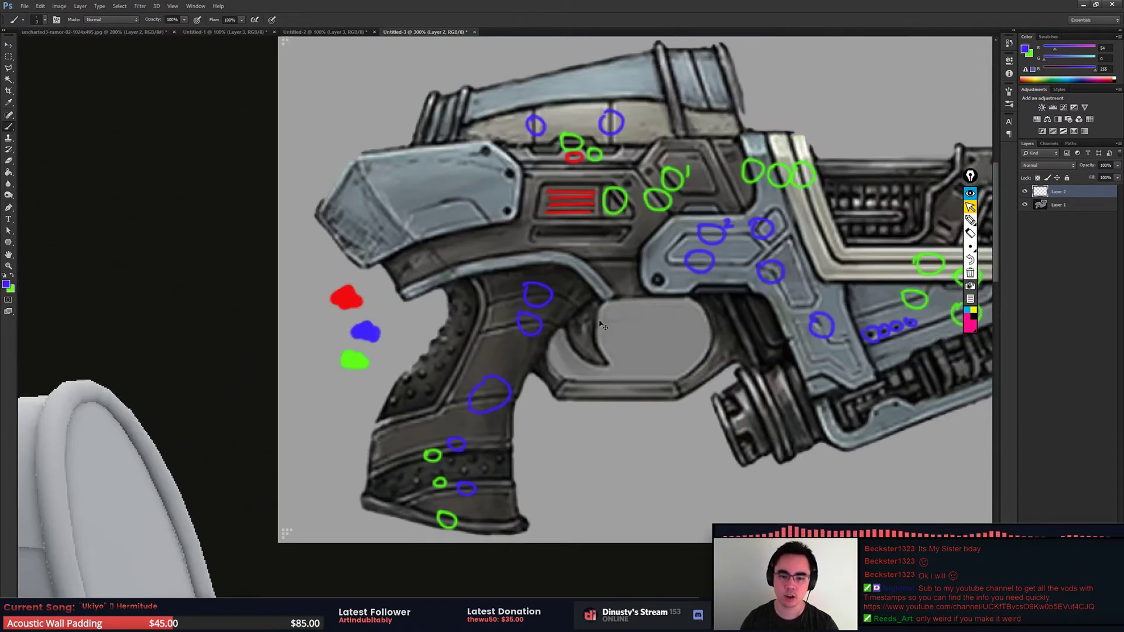
left_click_drag(544, 368, 544, 357)
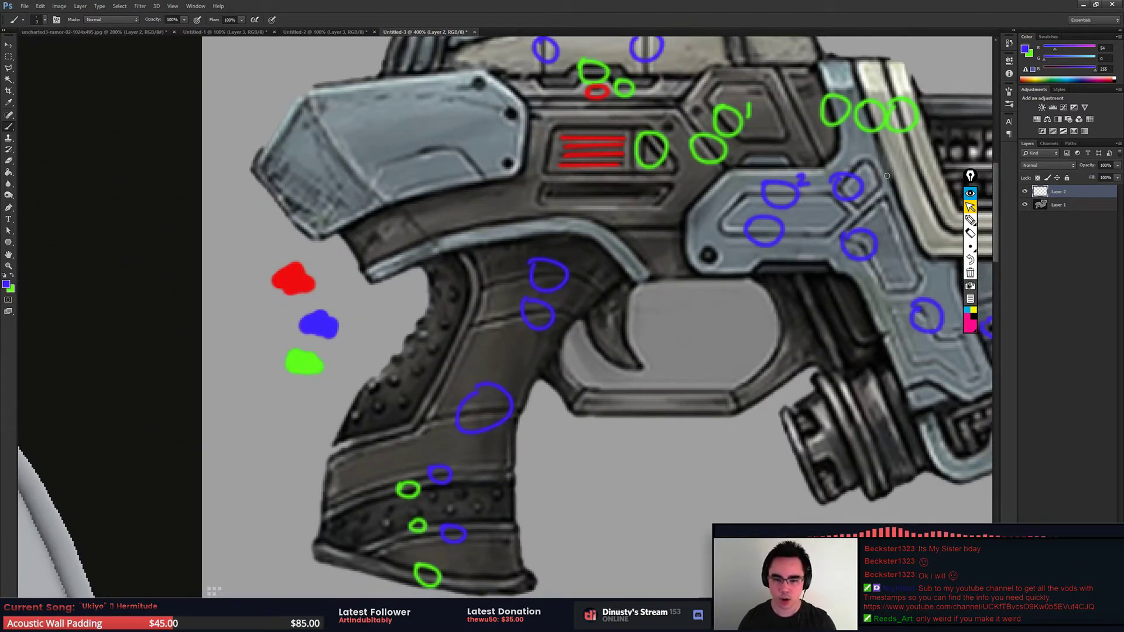
key("ctrl+z")
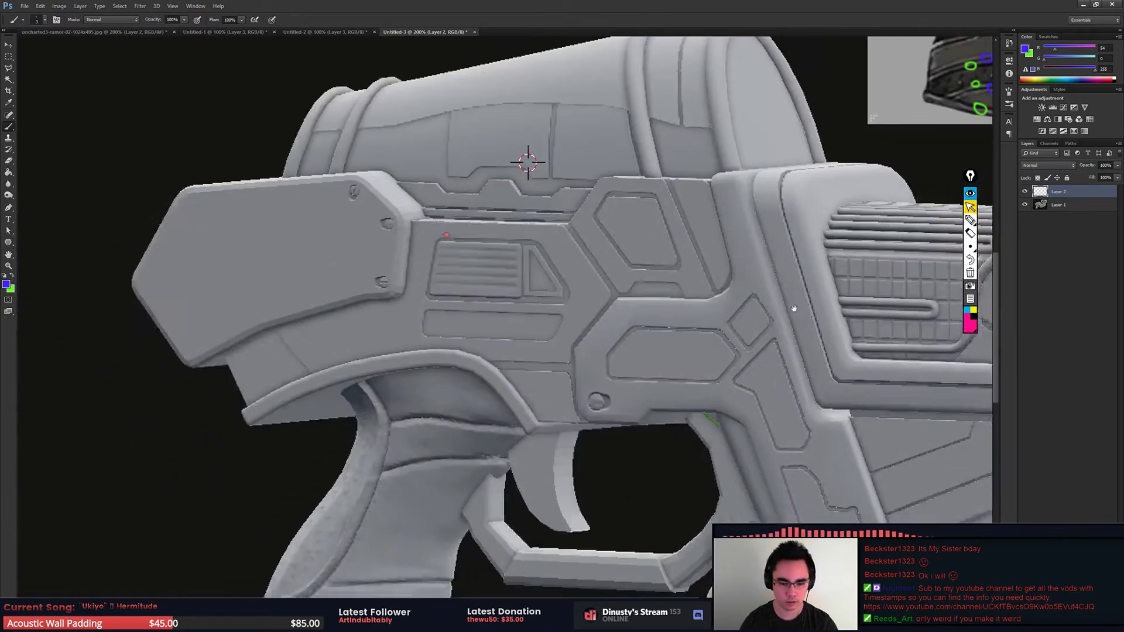
left_click_drag(794, 309, 403, 274)
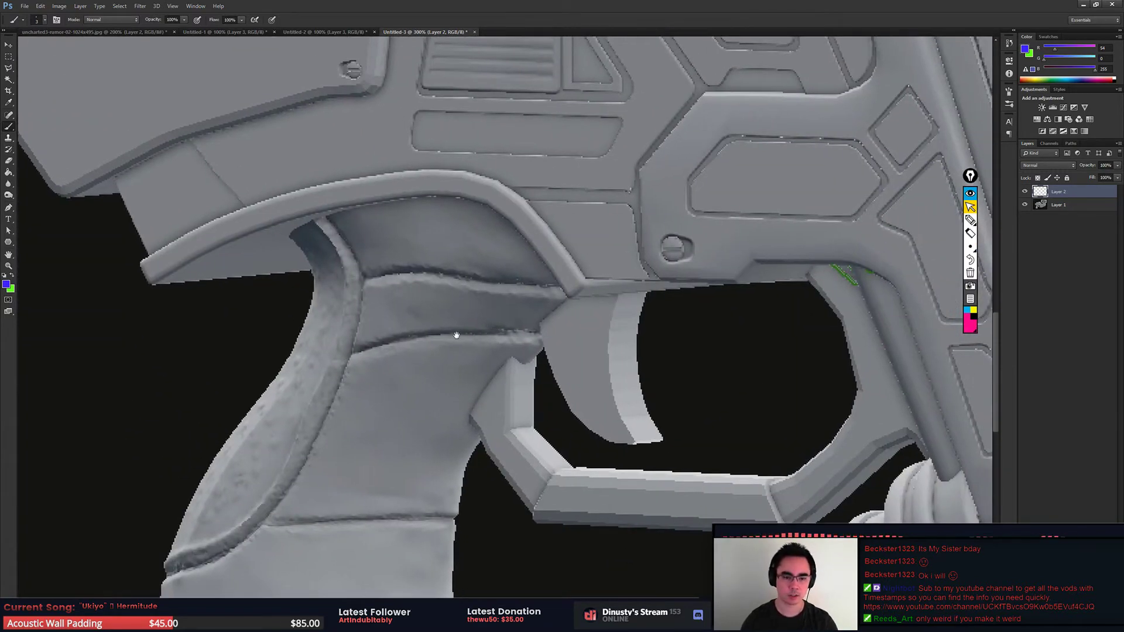
mouse_move(456, 335)
left_mouse_down()
mouse_move(389, 386)
mouse_move(386, 423)
left_mouse_up()
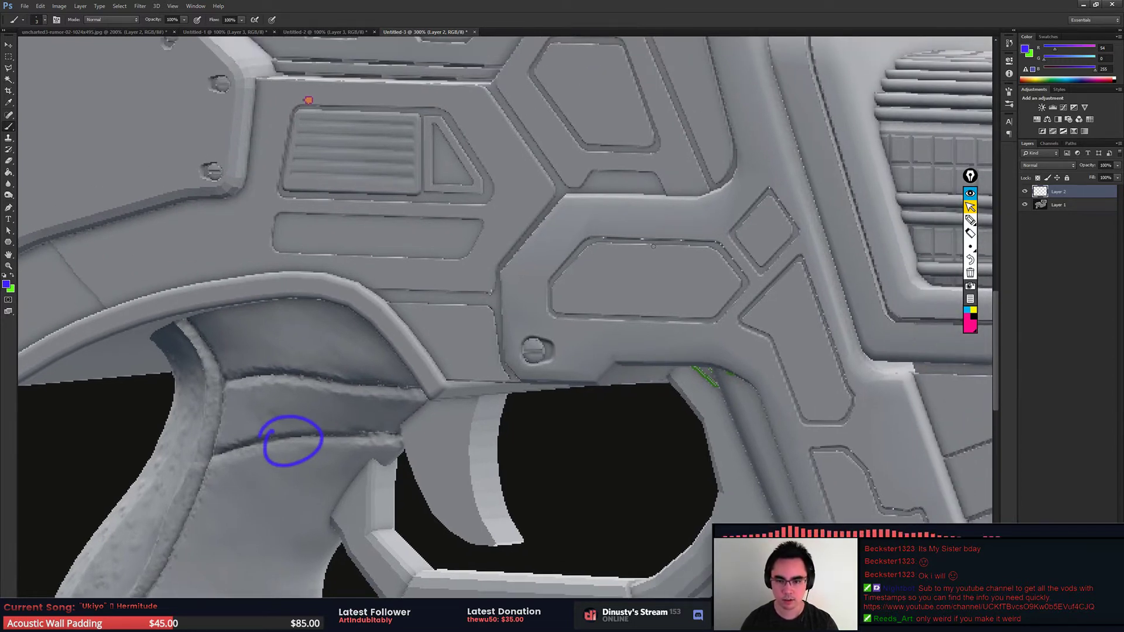
Step: Mark the groove above the side panel with a blue stroke and small blue marks
left_click_drag(655, 256, 644, 234)
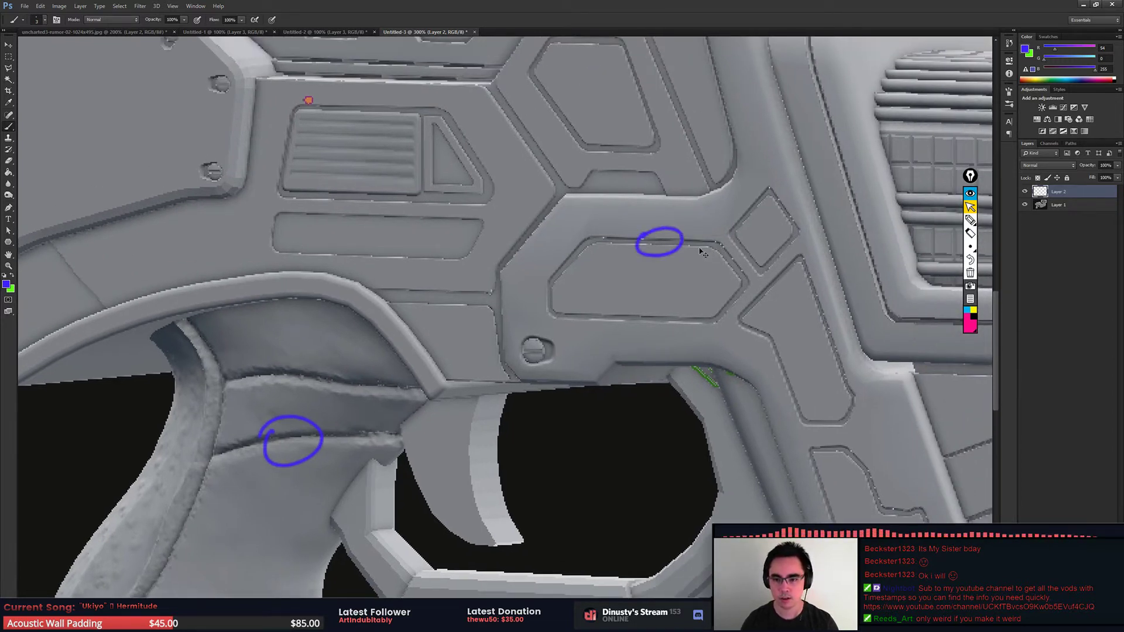
key("ctrl+z")
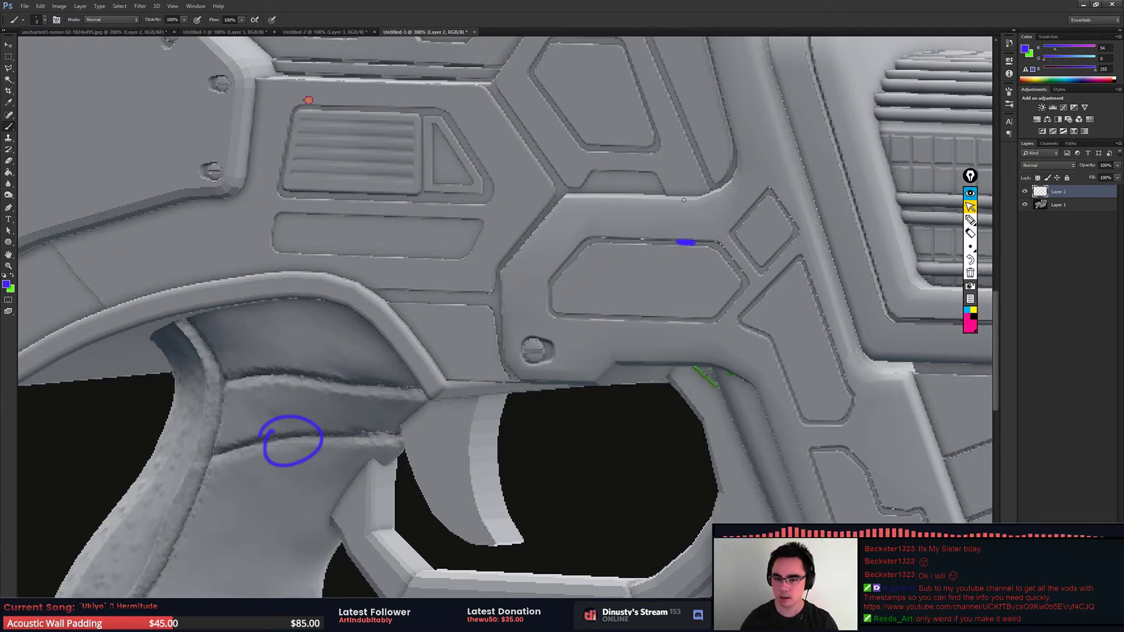
mouse_move(642, 330)
left_mouse_down()
mouse_move(603, 368)
mouse_move(586, 366)
left_mouse_up()
scroll(631, 348, "up", 1)
scroll(630, 349, "up", 2)
scroll(630, 349, "up", 1)
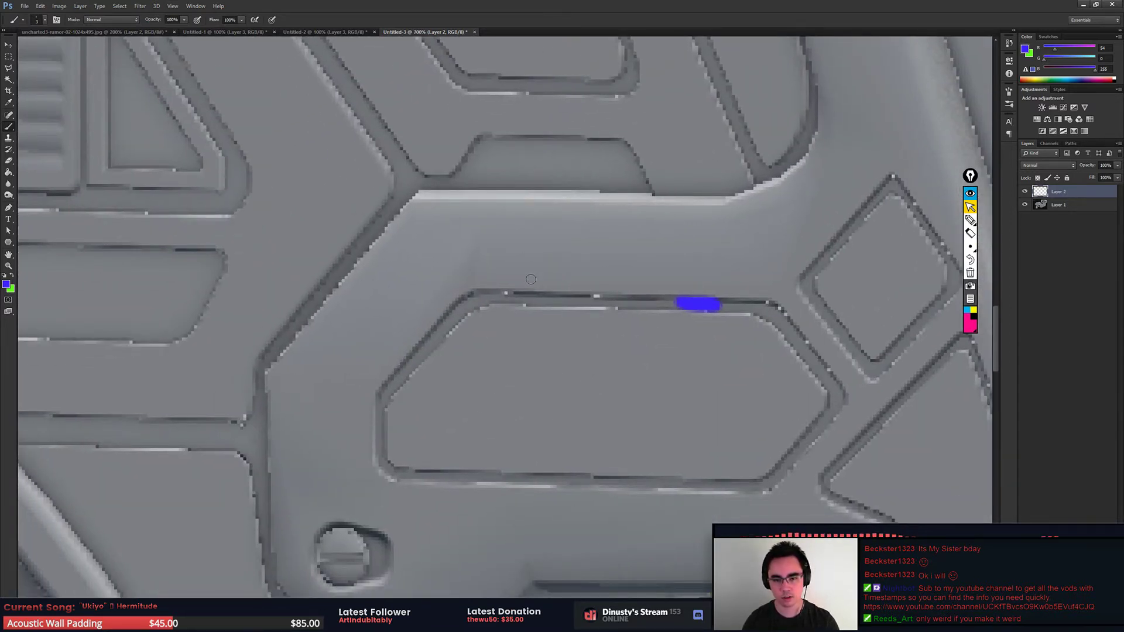
mouse_move(547, 301)
left_mouse_down()
mouse_move(531, 301)
mouse_move(559, 271)
left_mouse_up()
left_click(552, 319)
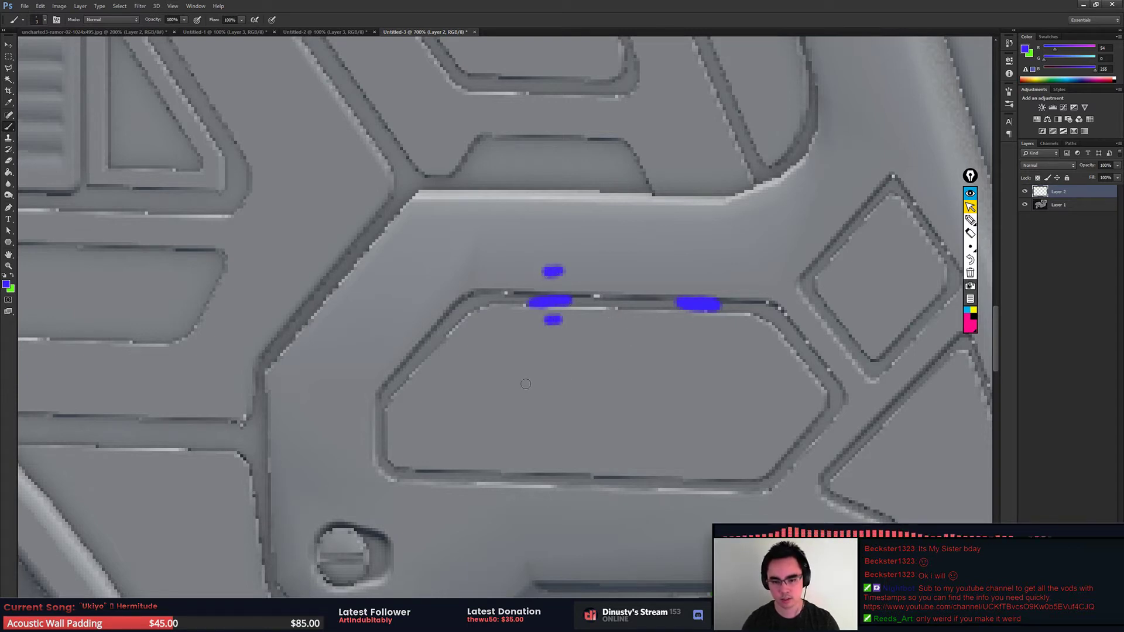
Step: Draw a blue notched line across the rounded side panel, extended further left
mouse_move(510, 385)
left_mouse_down()
mouse_move(564, 385)
mouse_move(621, 418)
left_mouse_up()
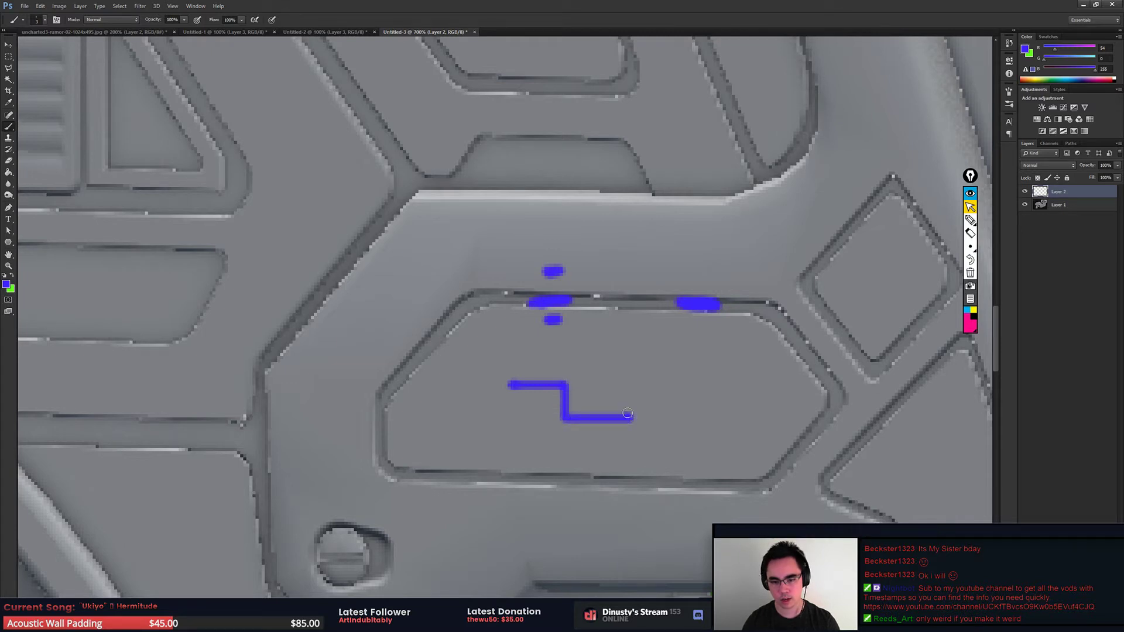
left_click_drag(621, 418, 747, 386)
left_click_drag(747, 391, 788, 384)
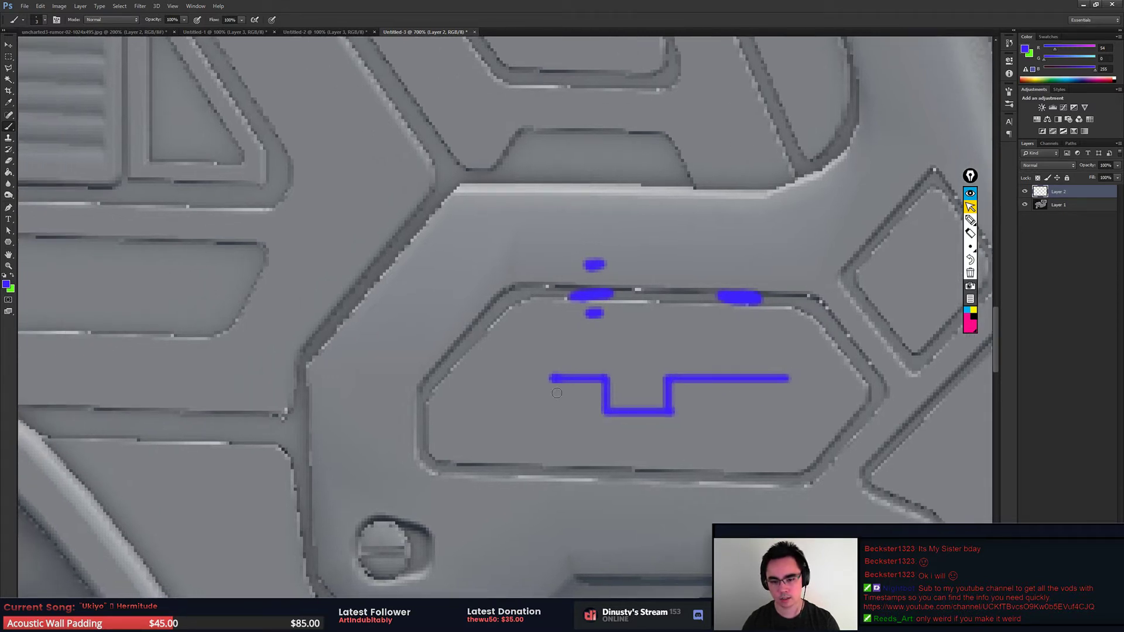
left_click_drag(554, 379, 489, 379)
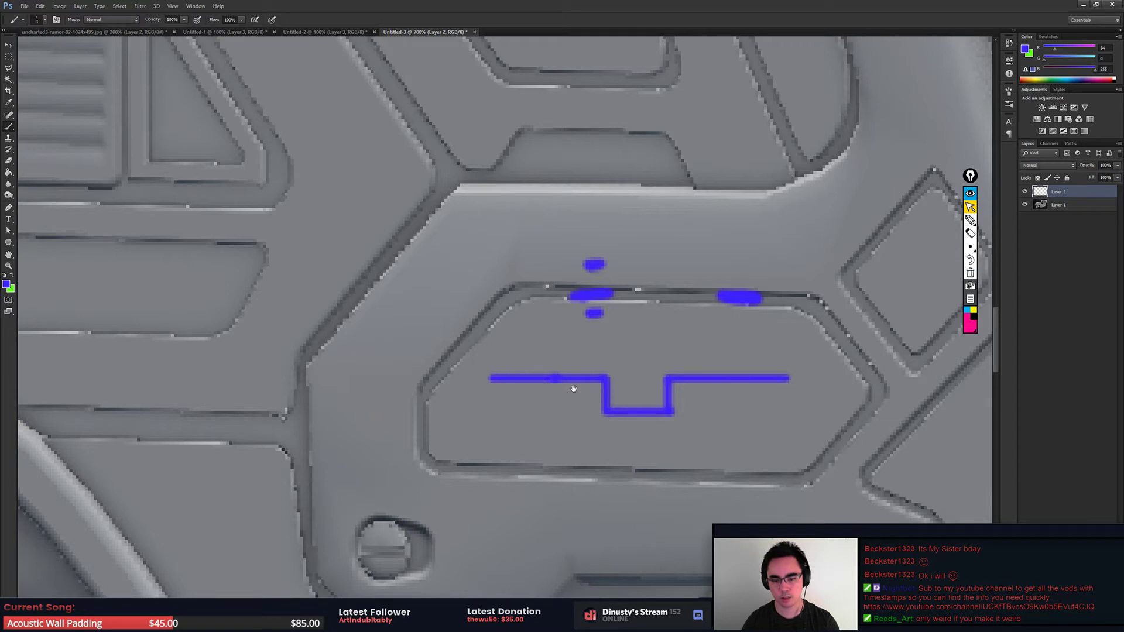
key("e")
left_click_drag(656, 377, 553, 358)
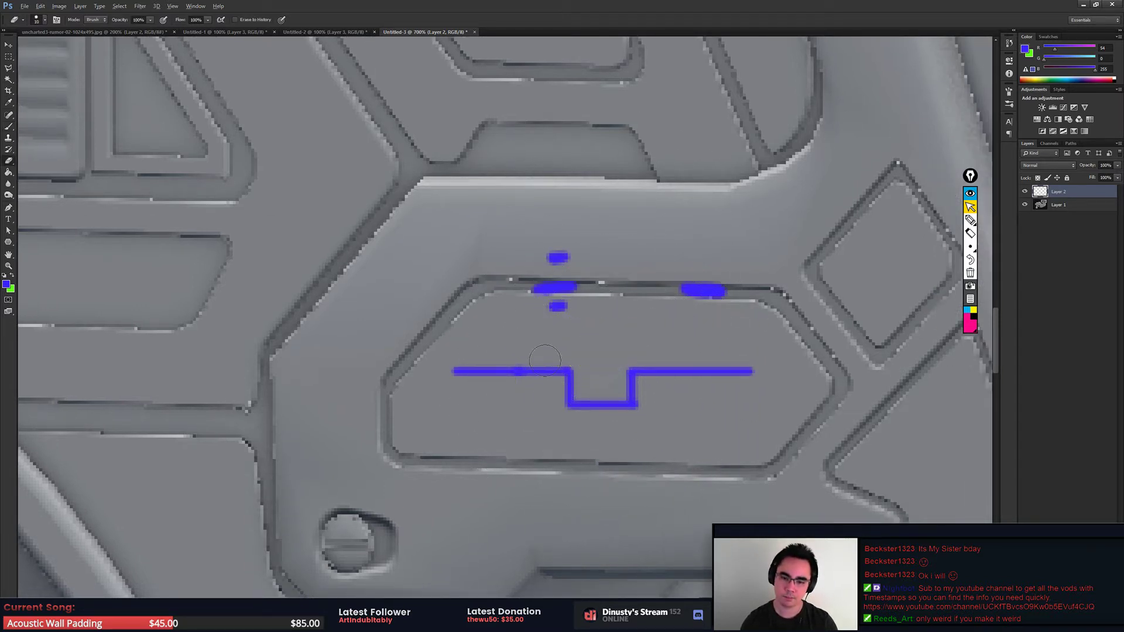
Step: Redraw both notch corners as sloped sides, erasing the sharp corners
key("b")
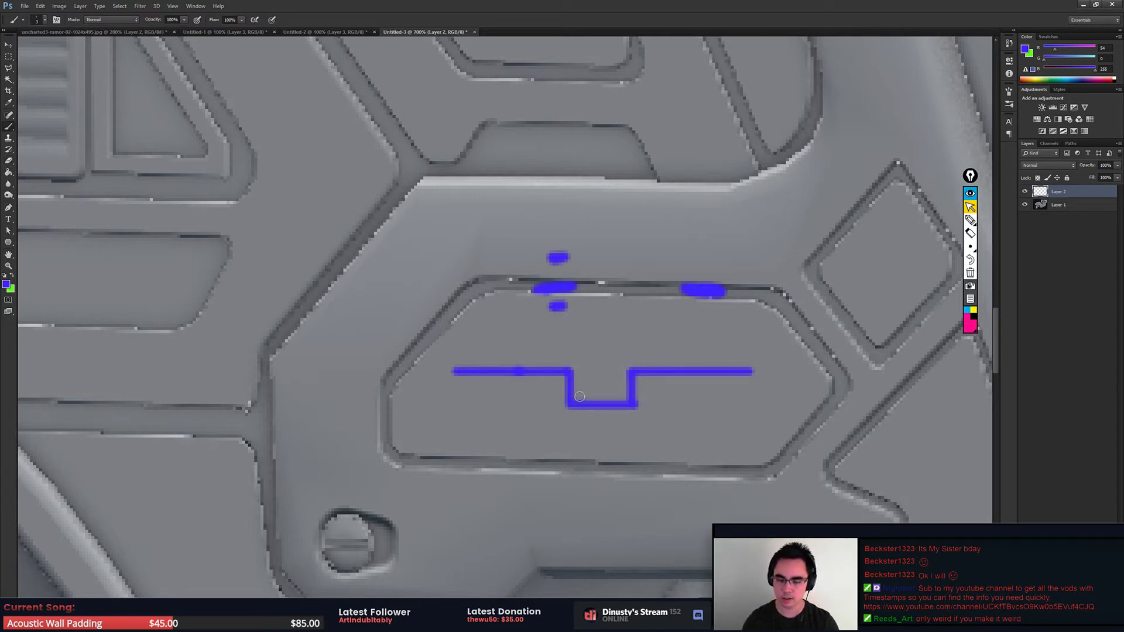
mouse_move(578, 402)
left_mouse_down()
mouse_move(545, 372)
mouse_move(584, 370)
left_mouse_up()
key("e")
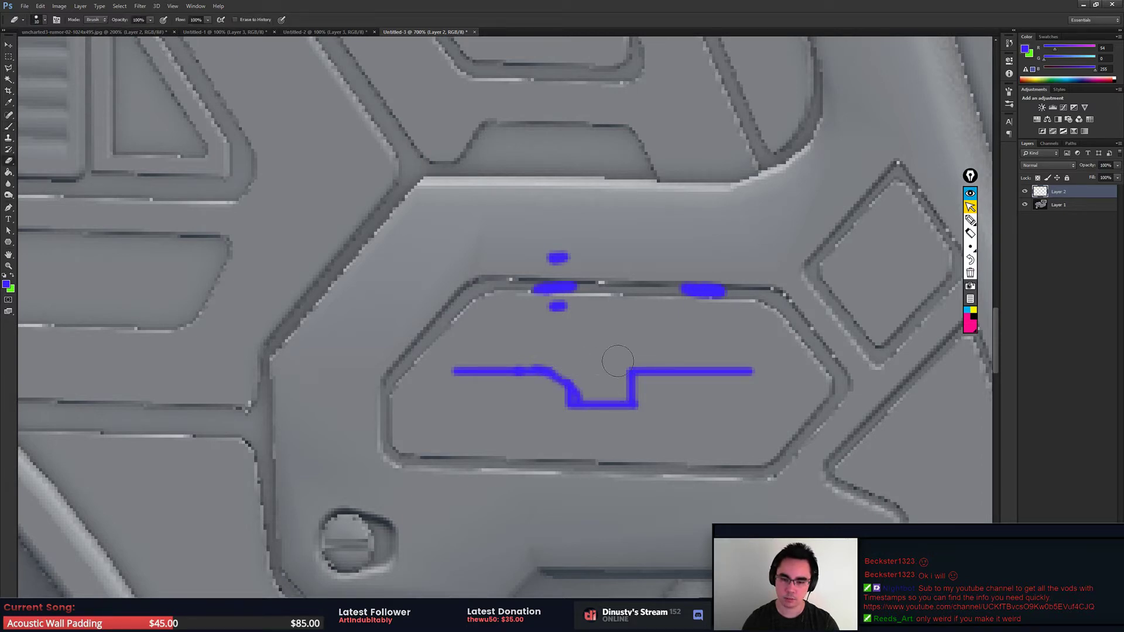
key("b")
mouse_move(628, 399)
left_mouse_down()
mouse_move(669, 365)
mouse_move(659, 363)
left_mouse_up()
key("e")
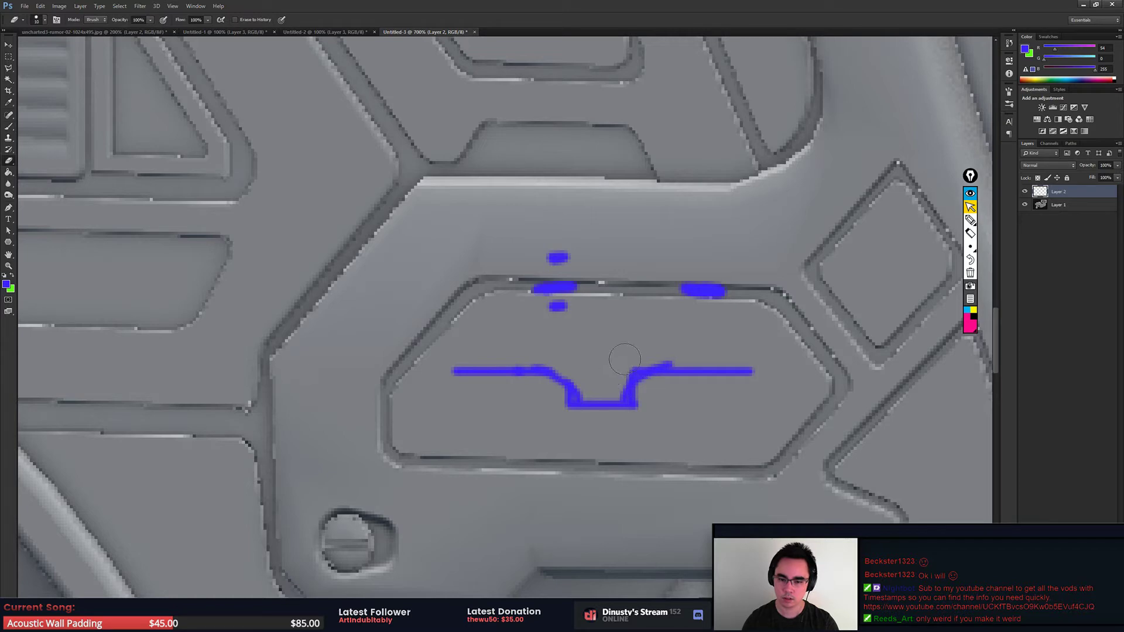
Step: Zoom and pan back to the blue-circled upper grip edge
scroll(878, 302, "down", 2)
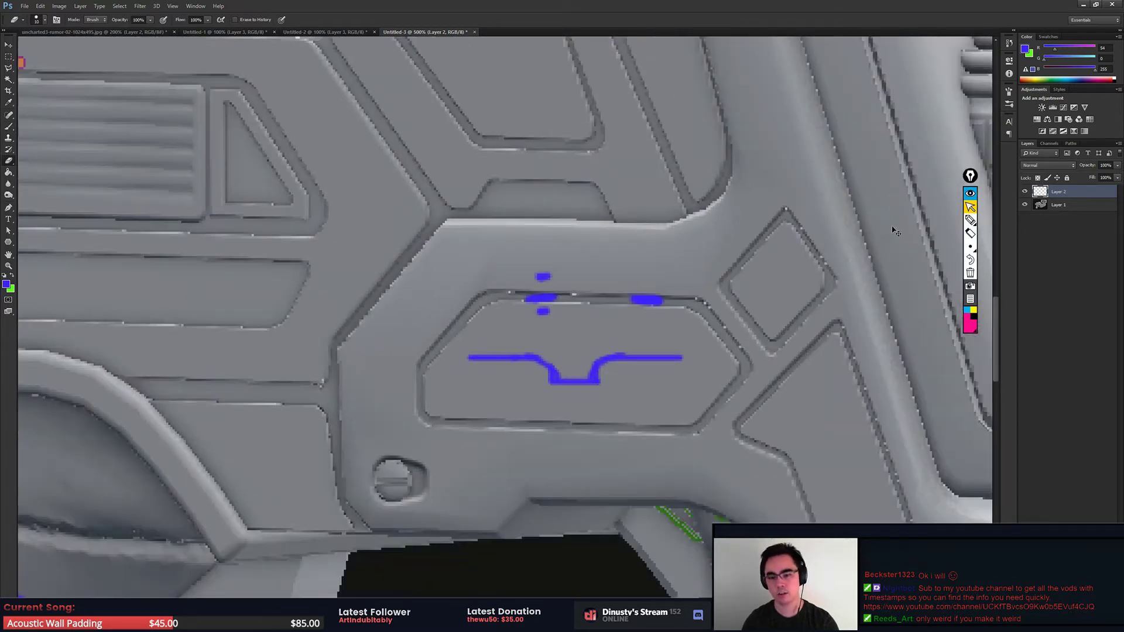
scroll(820, 305, "down", 1)
scroll(762, 316, "down", 2)
scroll(678, 370, "up", 2)
scroll(402, 451, "up", 1)
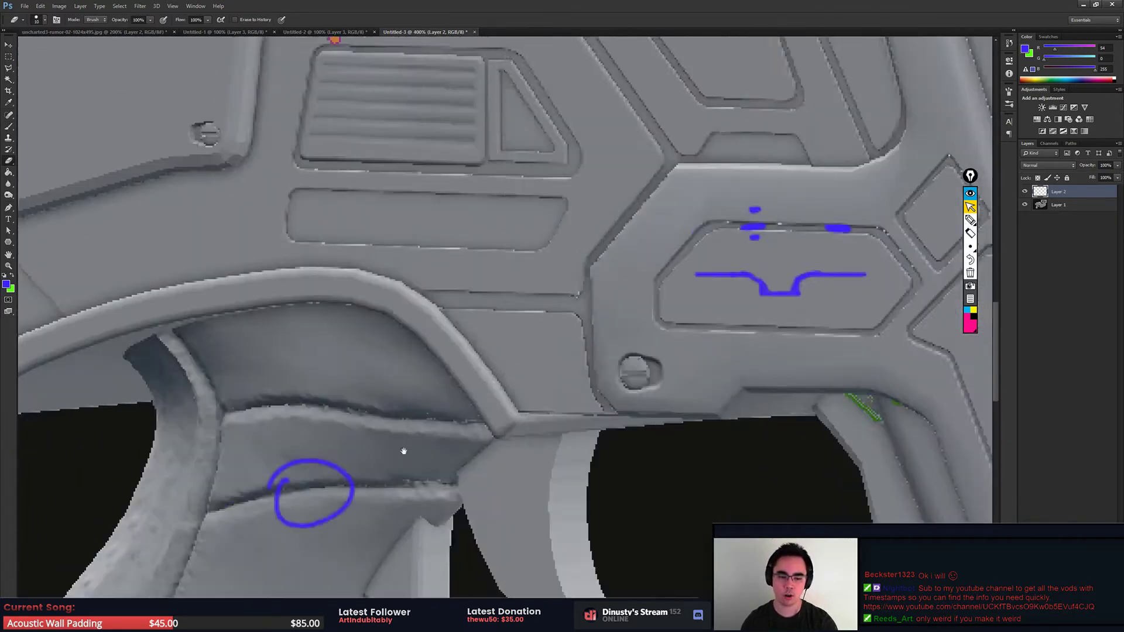
scroll(434, 434, "up", 1)
scroll(578, 359, "up", 1)
scroll(613, 382, "up", 1)
scroll(610, 367, "right", 2)
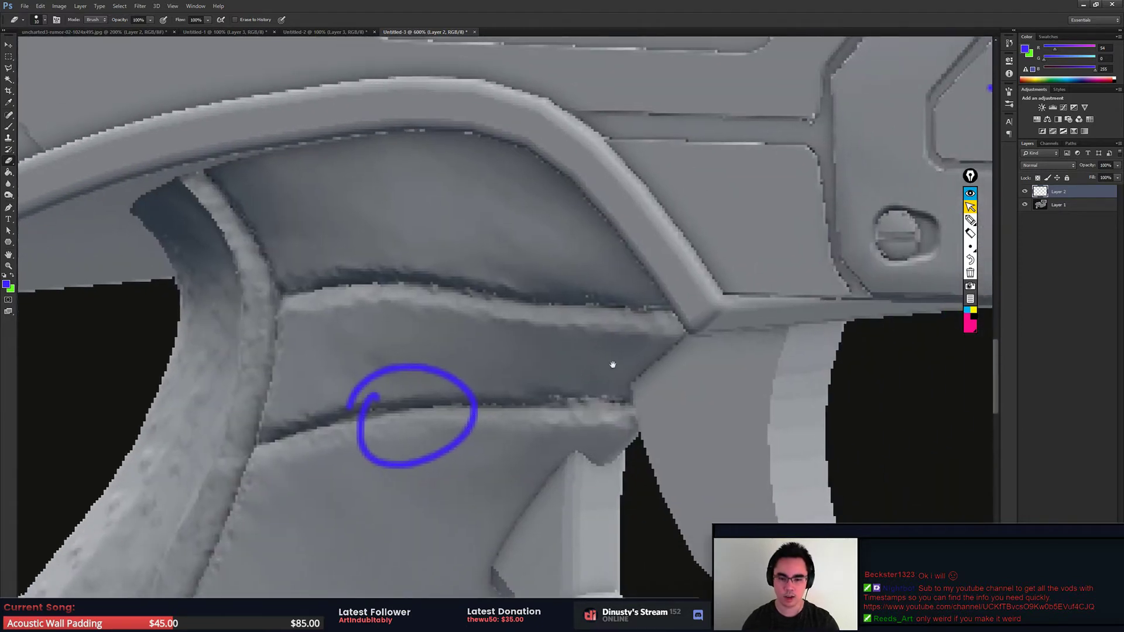
scroll(756, 327, "right", 2)
scroll(756, 327, "up", 1)
scroll(588, 402, "left", 3)
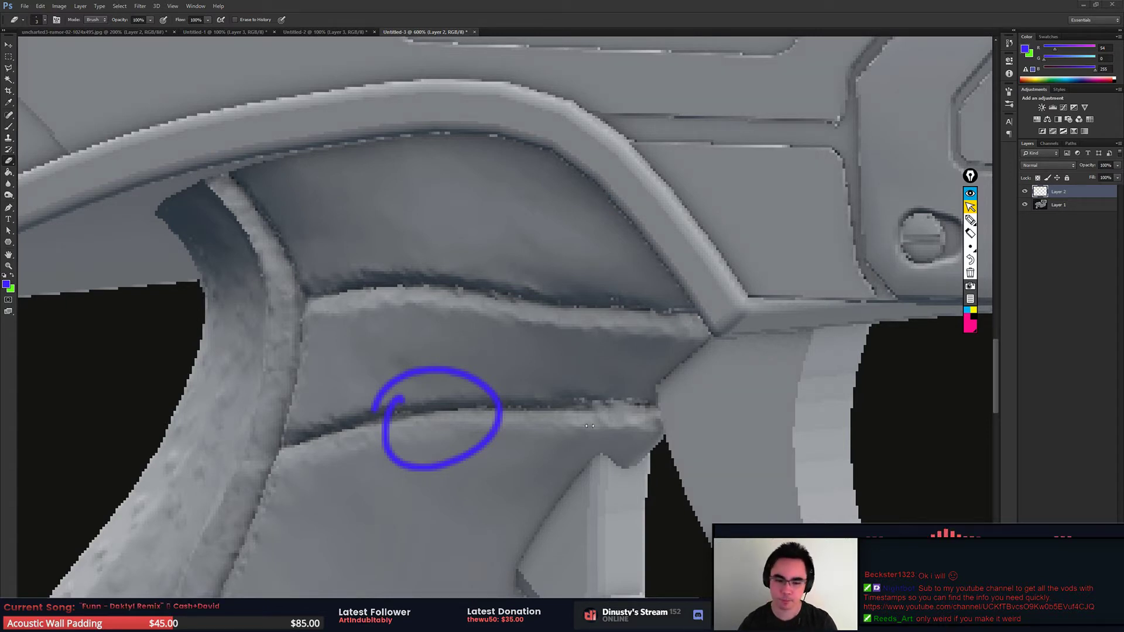
scroll(422, 467, "down", 2)
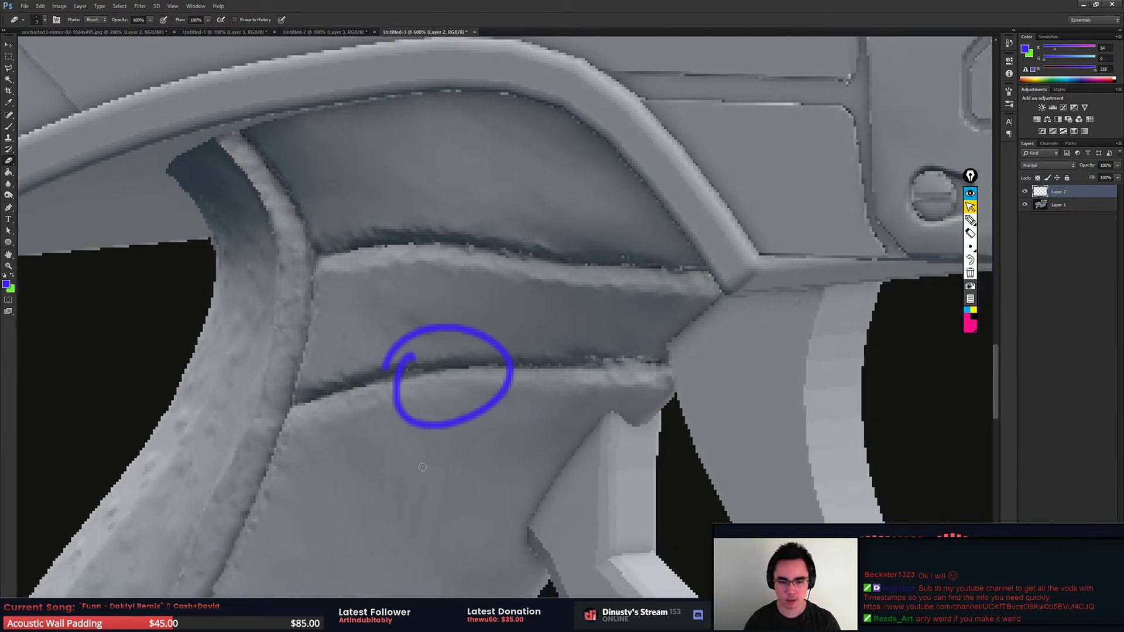
Step: Draw a horizontal line below the circled grip groove that dips into a V
left_click_drag(615, 401, 550, 317)
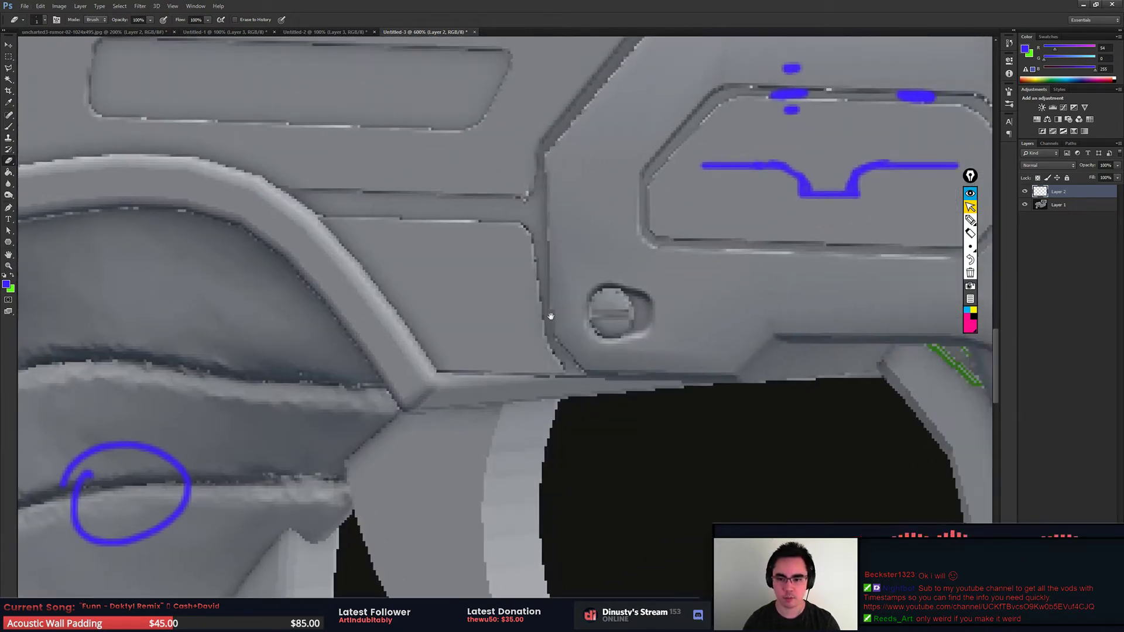
key("b")
left_click_drag(582, 251, 665, 213)
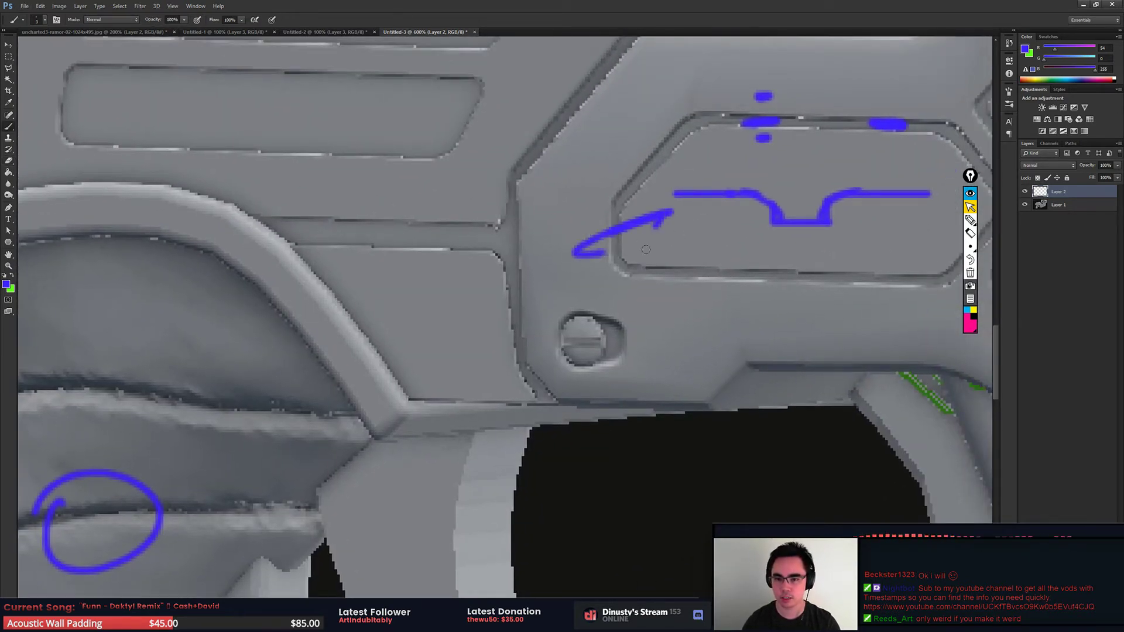
key("ctrl+z")
left_click_drag(174, 523, 549, 362)
left_click_drag(398, 349, 378, 389)
key("ctrl+z")
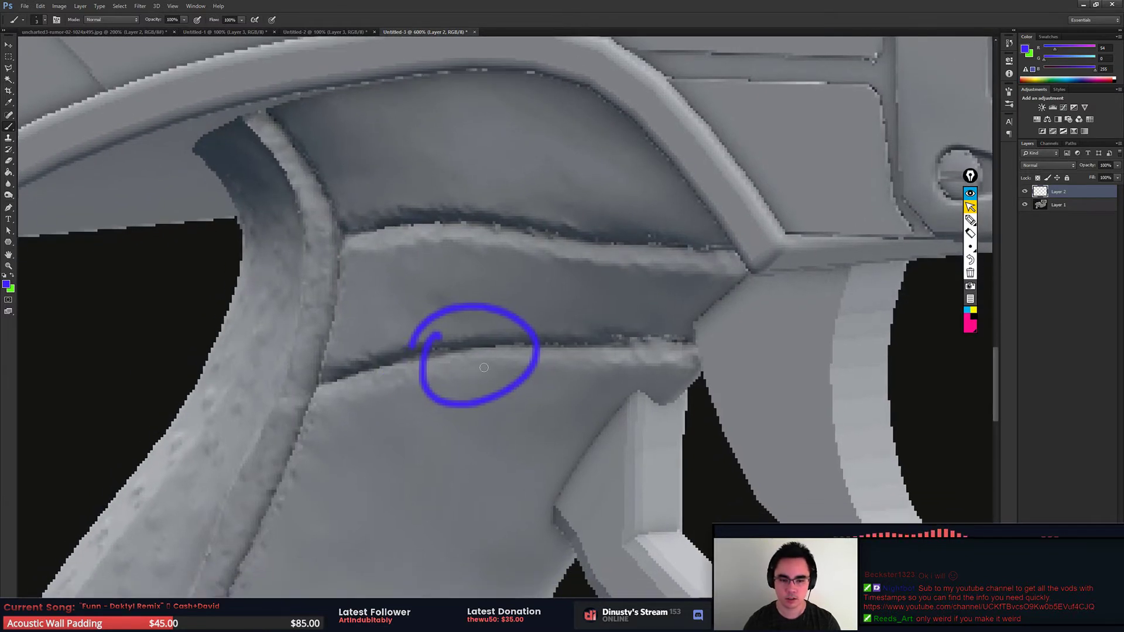
left_click_drag(424, 450, 466, 392)
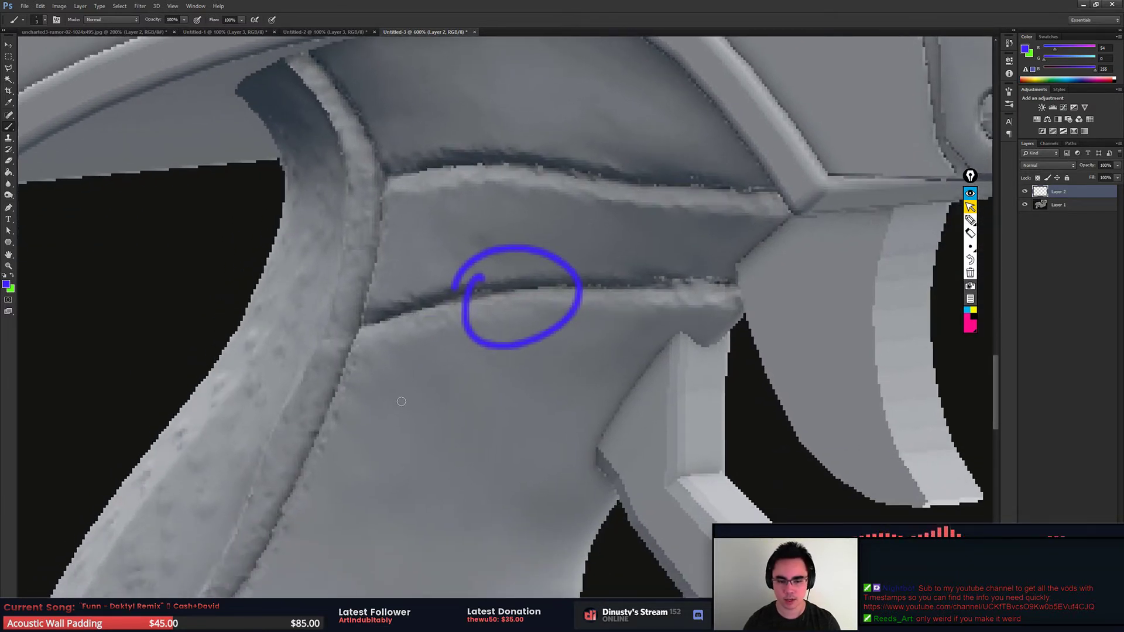
left_click_drag(396, 404, 456, 405)
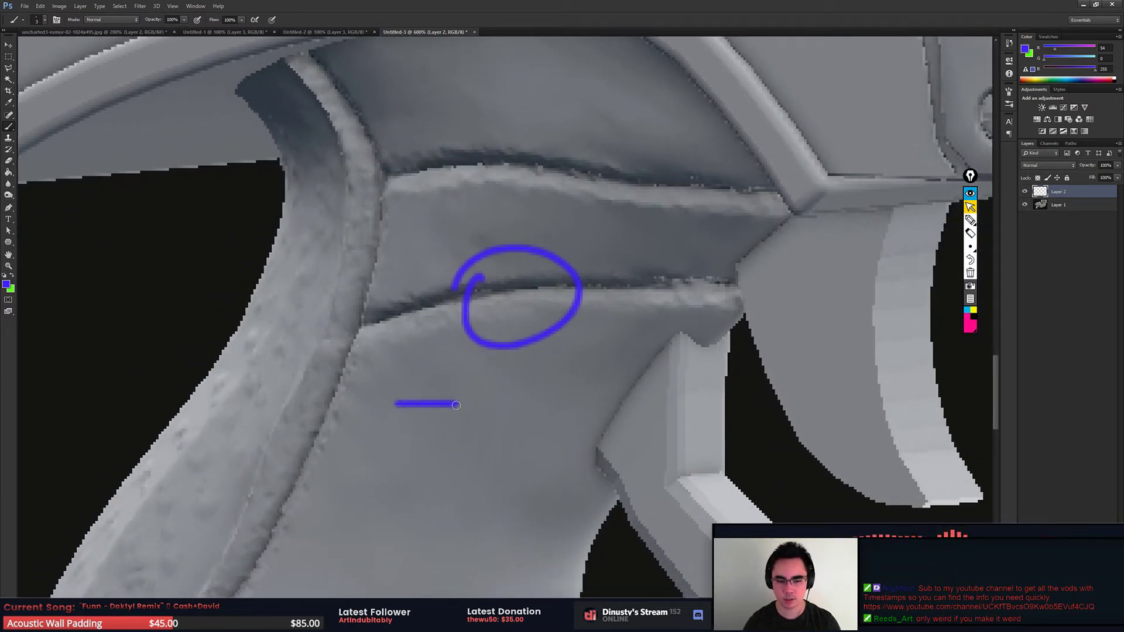
left_click_drag(478, 450, 613, 403)
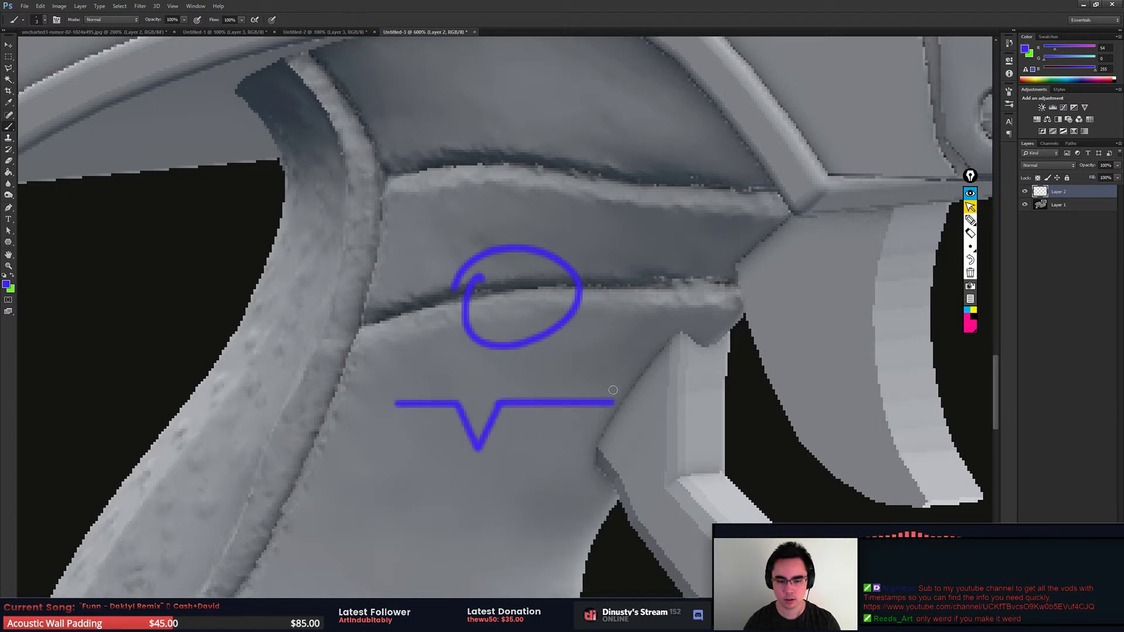
Step: Clean up the joins where the horizontal line meets the V
key("e")
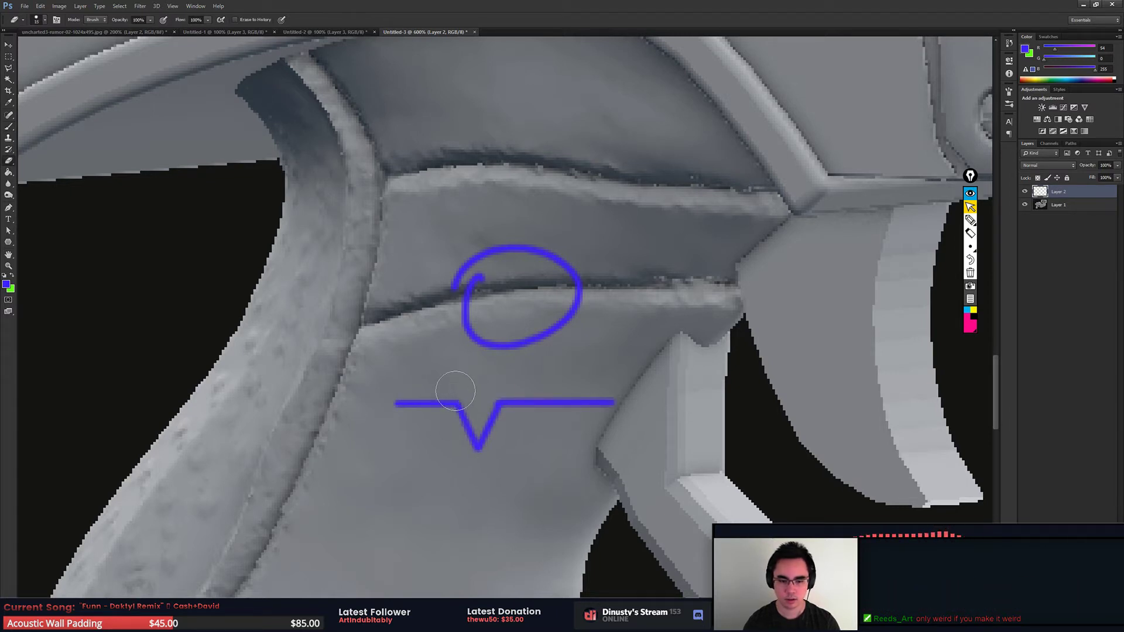
left_click_drag(456, 391, 515, 386)
key("b")
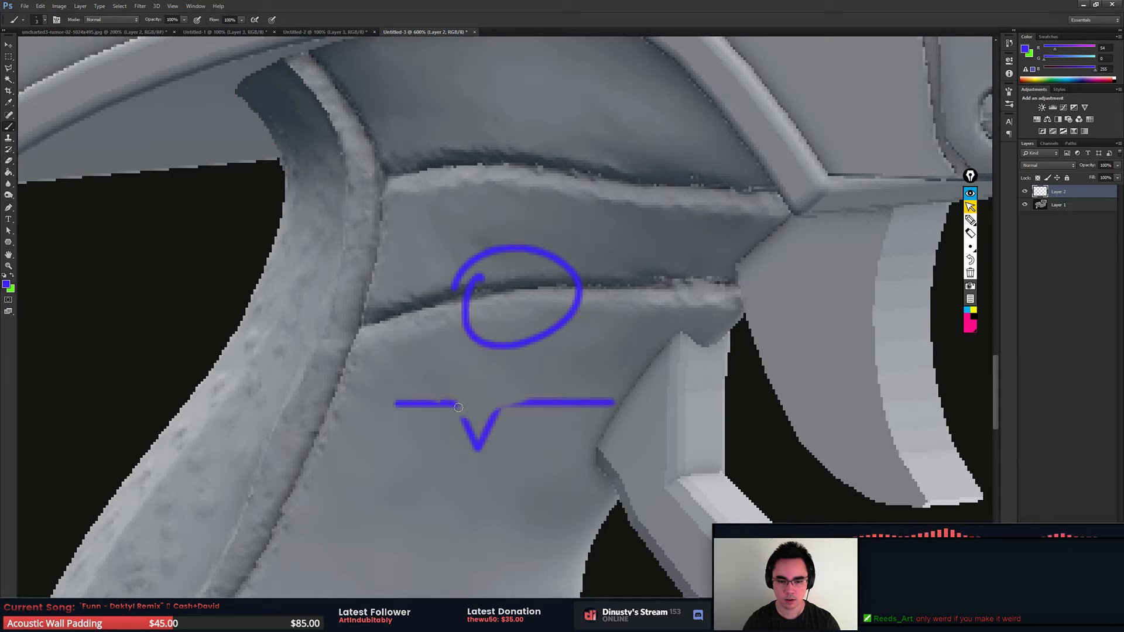
mouse_move(459, 407)
left_mouse_down()
mouse_move(480, 425)
mouse_move(502, 410)
left_mouse_up()
key("ctrl+z")
key("e")
key("b")
Step: Erase the blue crosshair marks and the blob above the upper panel
left_click_drag(627, 359, 602, 371)
left_click_drag(773, 251, 535, 376)
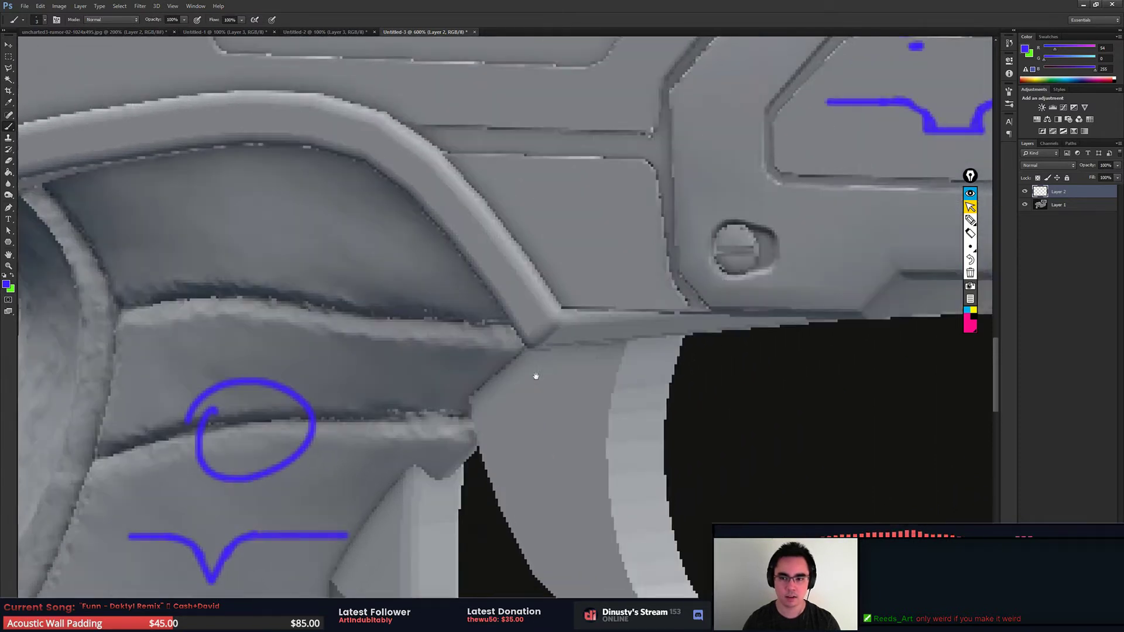
left_click_drag(807, 237, 609, 372)
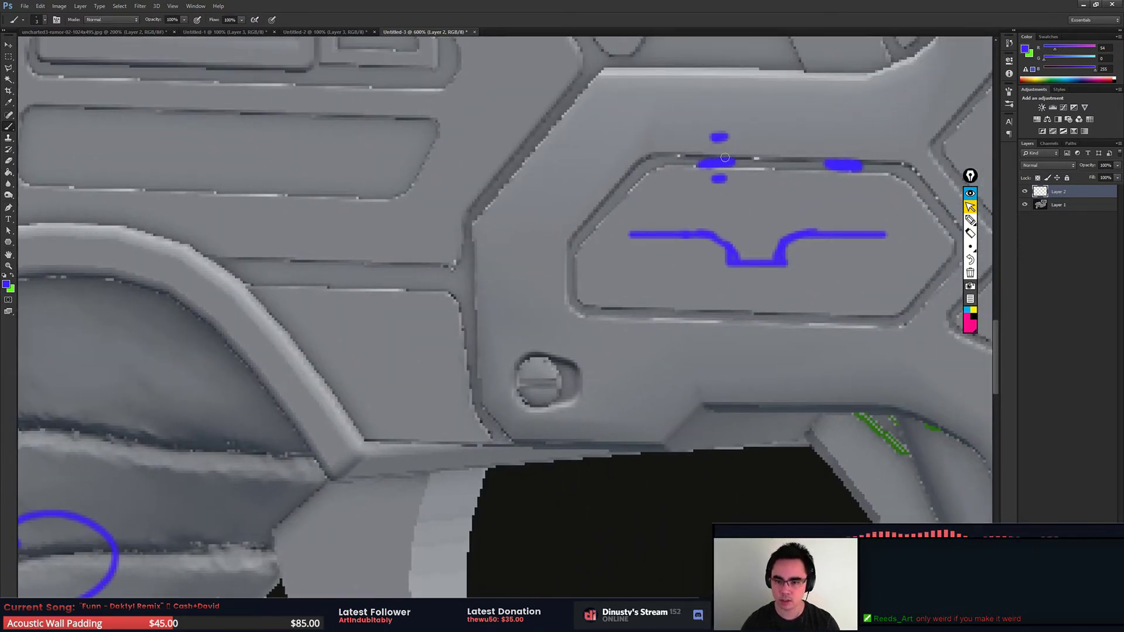
key("e")
mouse_move(719, 137)
left_mouse_down()
mouse_move(720, 176)
mouse_move(734, 163)
left_mouse_up()
left_click_drag(825, 165, 863, 167)
key("b")
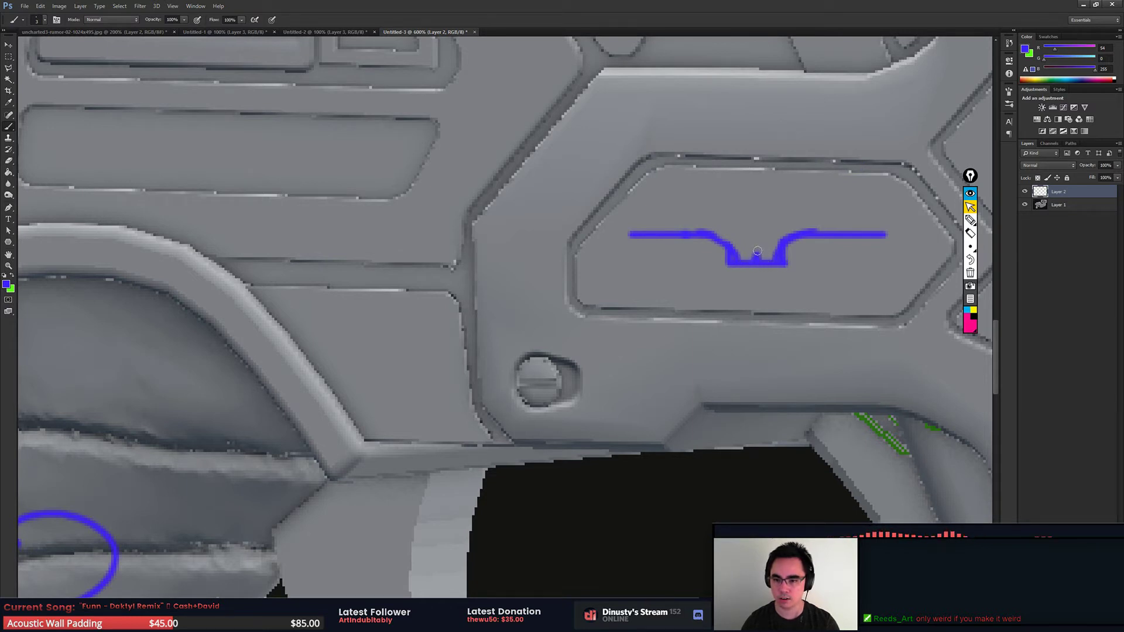
Step: Reshape the panel's notch into a soft V-shaped dip
mouse_move(758, 250)
left_mouse_down()
mouse_move(788, 231)
mouse_move(828, 230)
left_mouse_up()
key("e")
mouse_move(779, 260)
left_mouse_down()
mouse_move(791, 257)
mouse_move(725, 241)
mouse_move(850, 228)
left_mouse_up()
key("b")
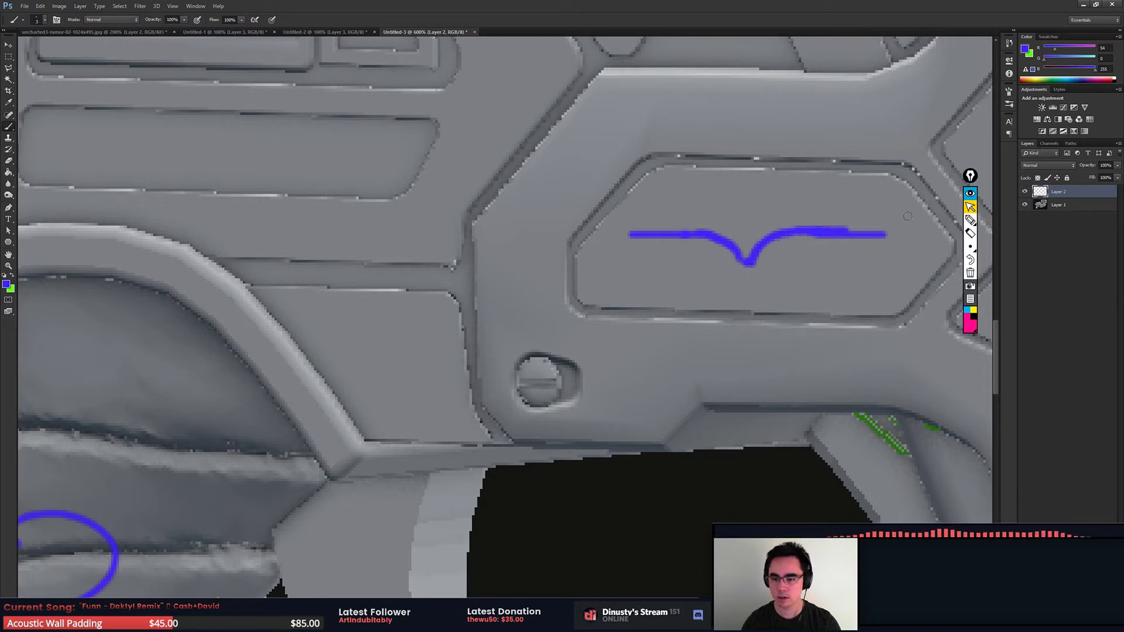
key("ctrl+minus")
key("ctrl+minus")
key("ctrl+minus")
key("ctrl+minus")
key("ctrl+minus")
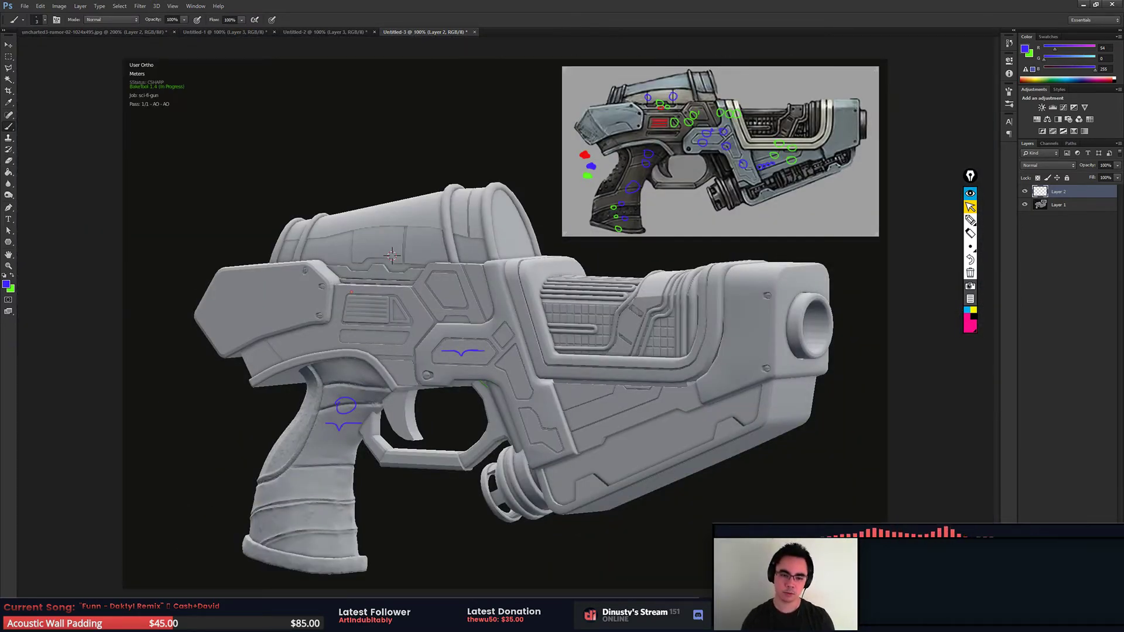
key("ctrl+plus")
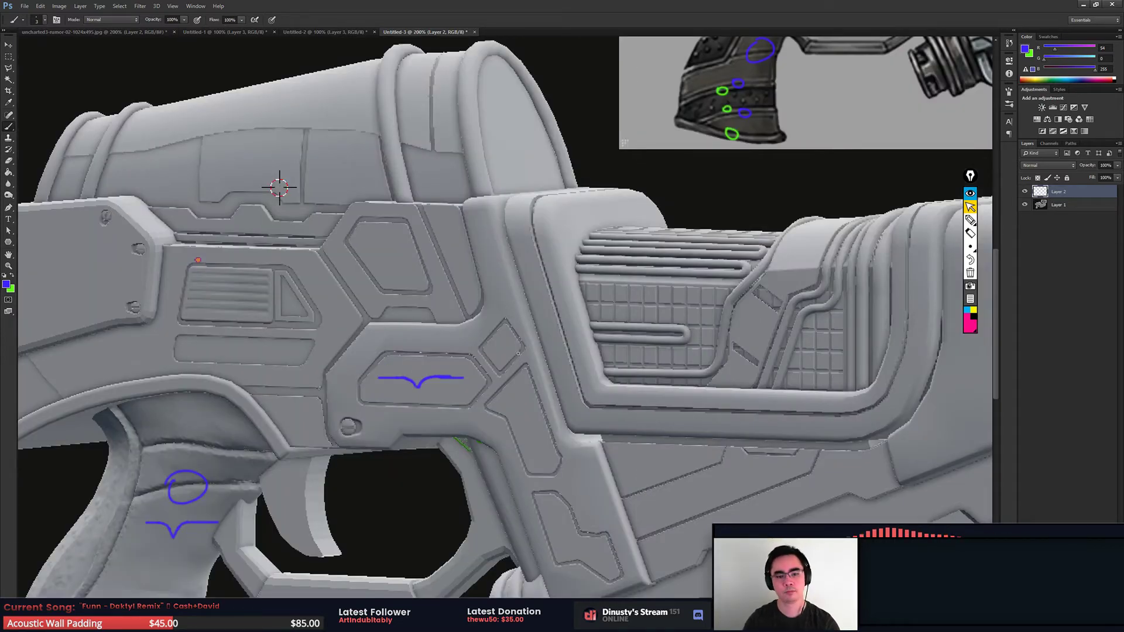
mouse_move(279, 187)
left_mouse_down()
mouse_move(183, 100)
mouse_move(572, 80)
left_mouse_up()
key("ctrl+plus")
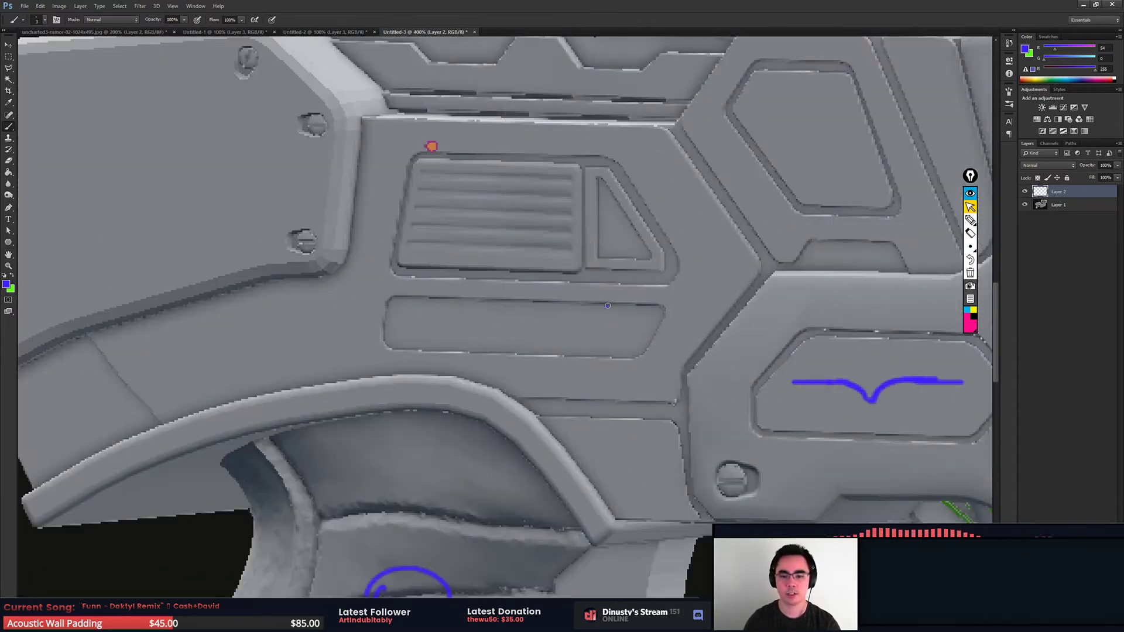
left_click_drag(583, 312, 673, 300)
key("ctrl+z")
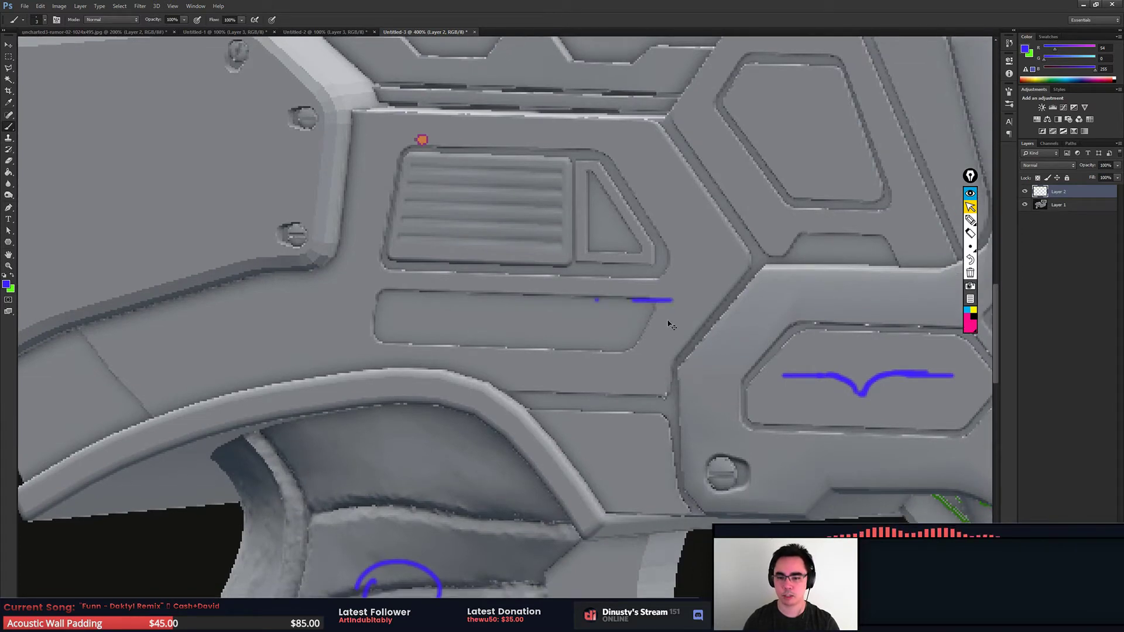
key("ctrl+z")
left_click_drag(667, 338, 678, 332)
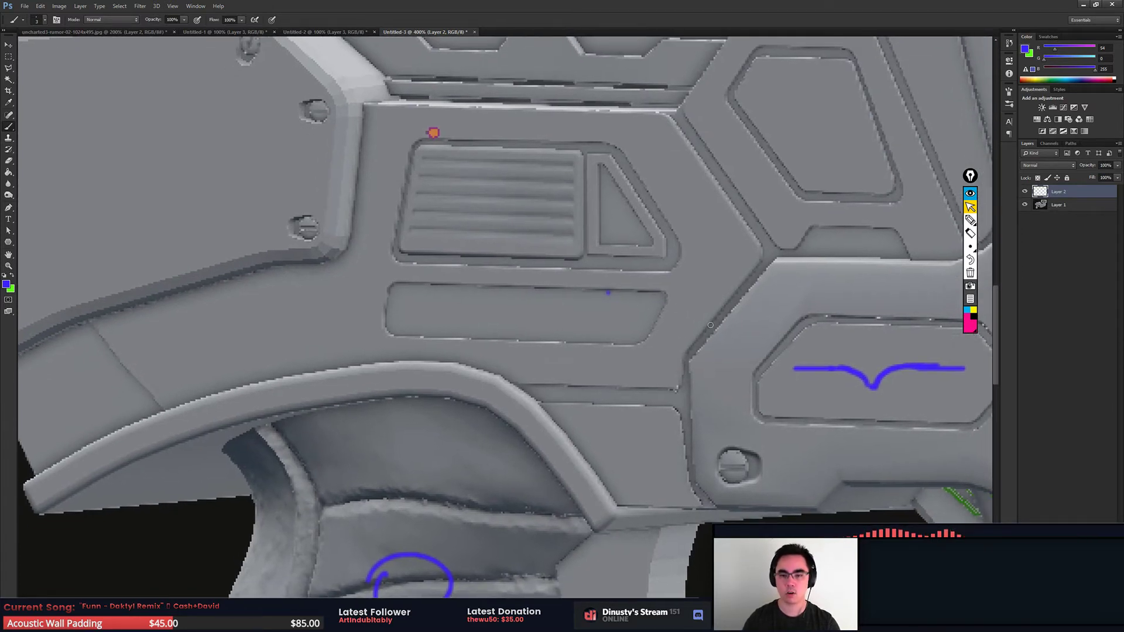
scroll(740, 301, "up", 2)
left_click_drag(740, 301, 613, 323)
left_click_drag(577, 175, 604, 214)
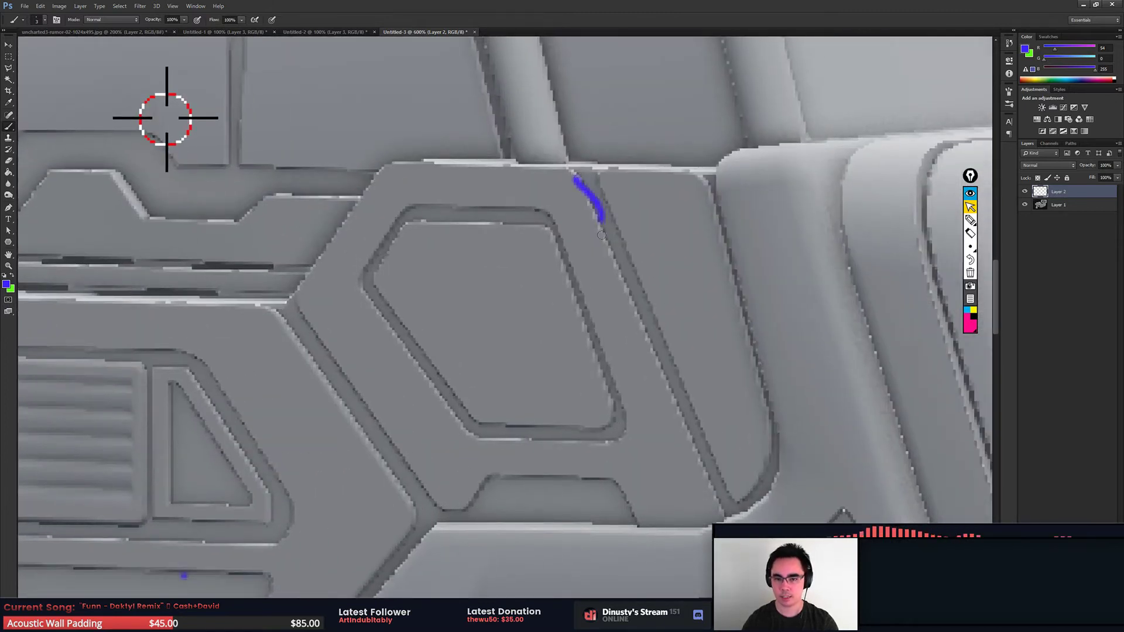
key("ctrl+z")
left_click_drag(167, 119, 162, 100)
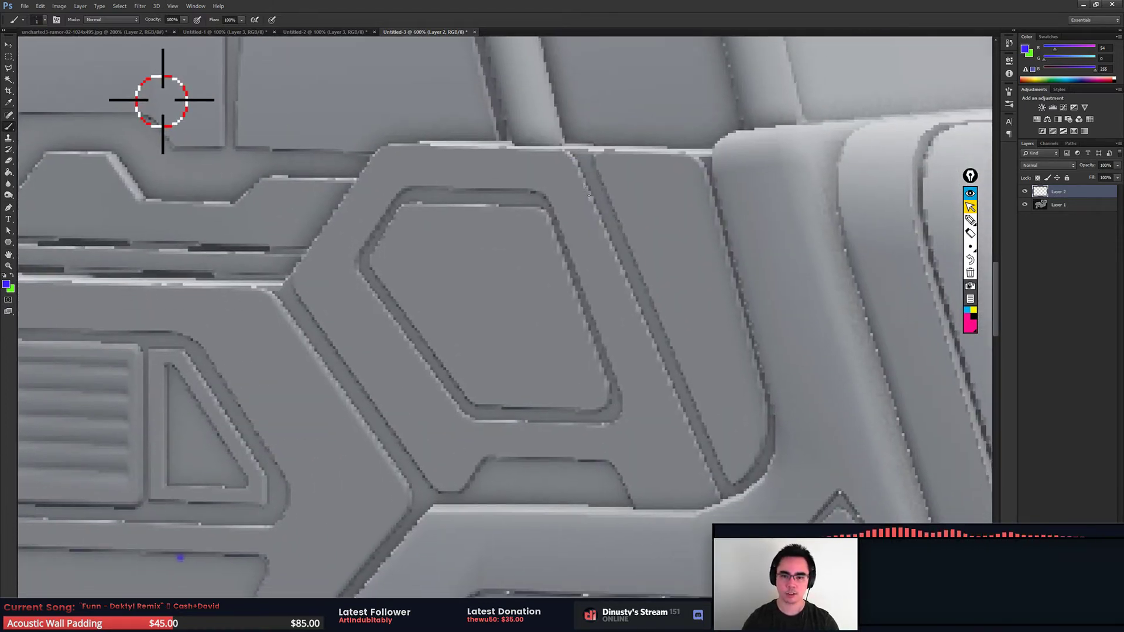
key("ctrl+minus")
key("ctrl+minus")
key("ctrl+minus")
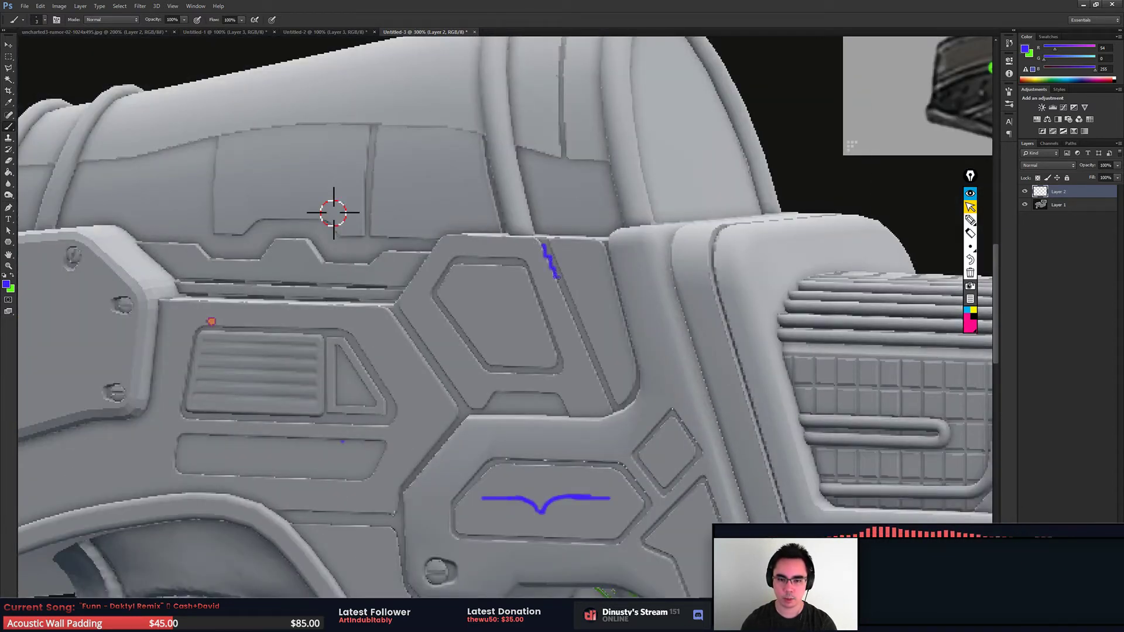
left_click_drag(543, 245, 566, 306)
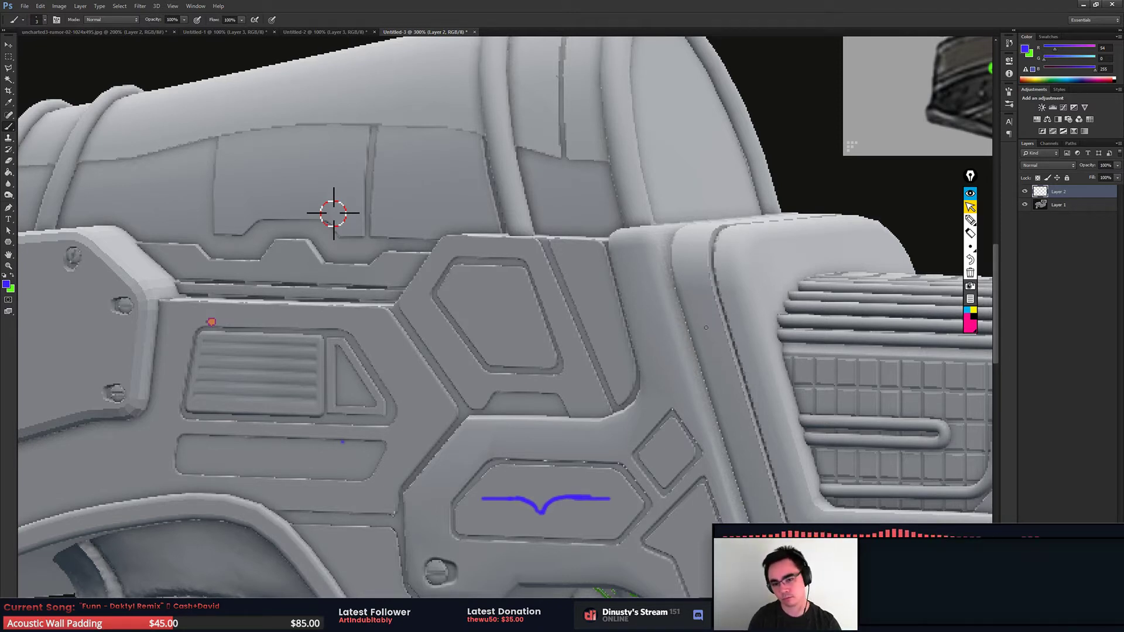
left_click_drag(756, 235, 725, 219)
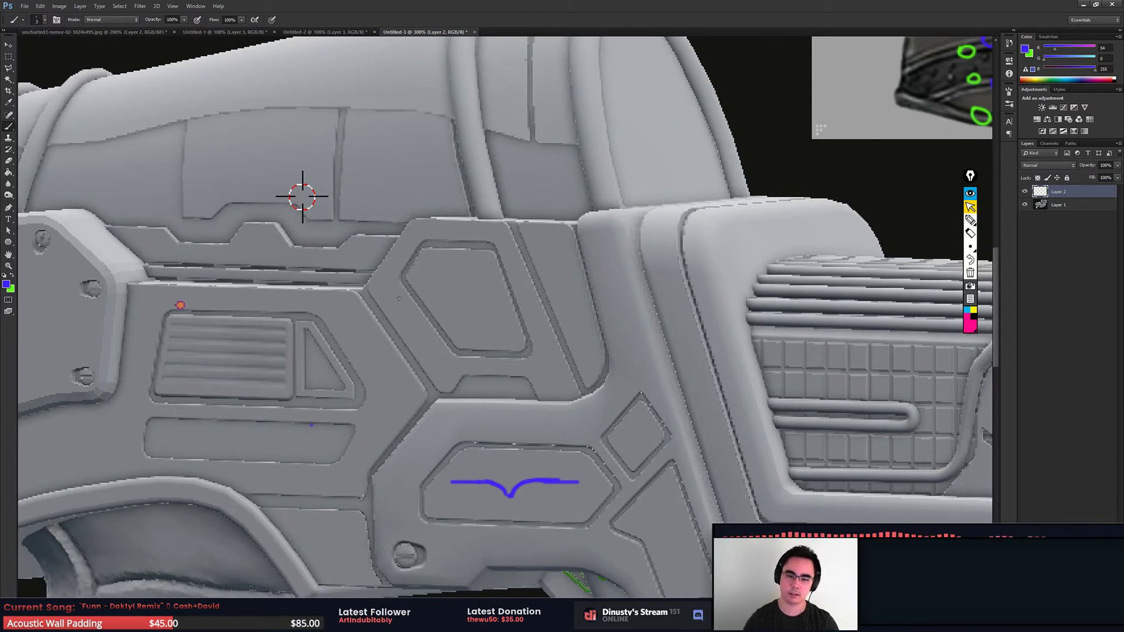
left_click_drag(423, 245, 437, 412)
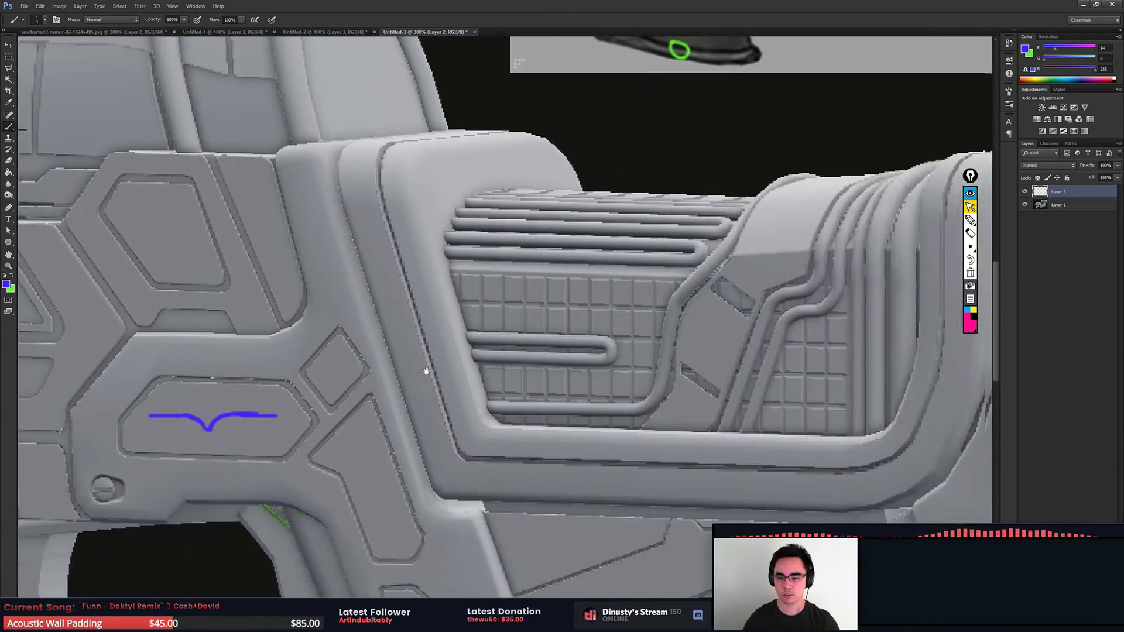
scroll(471, 401, "down", 1)
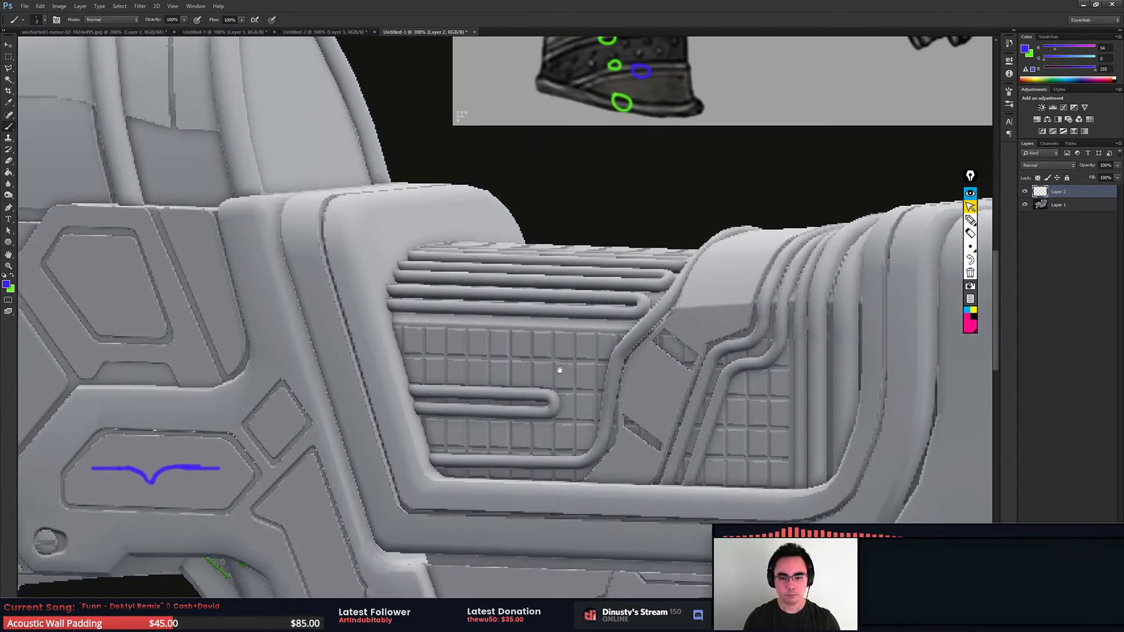
scroll(486, 421, "up", 1)
left_click_drag(478, 342, 536, 369)
key("ctrl+z")
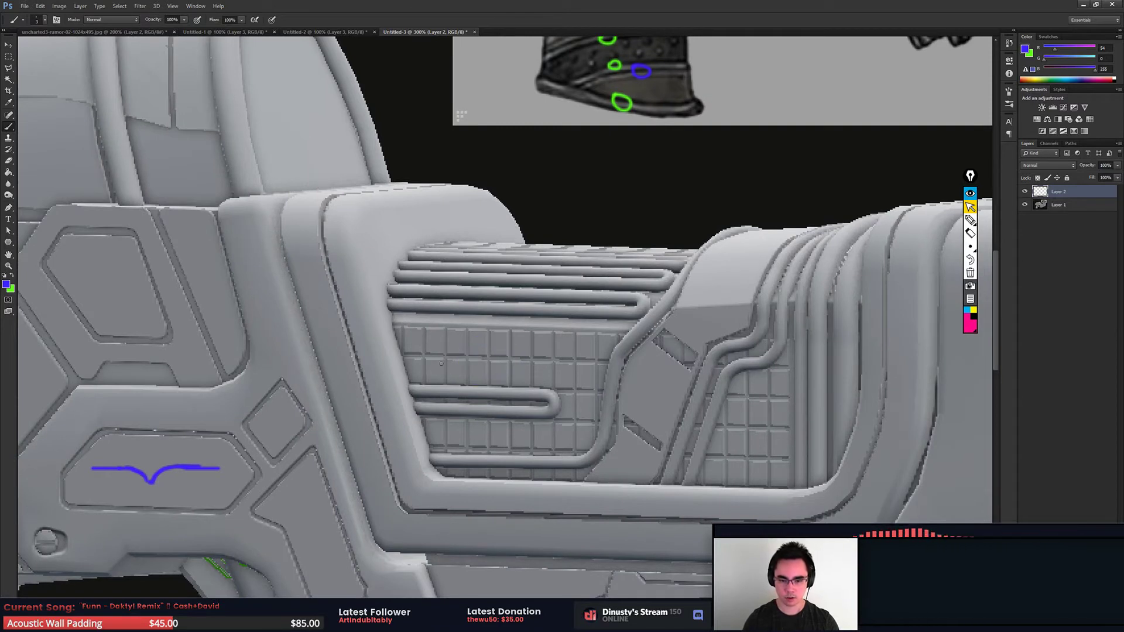
left_click_drag(537, 410, 550, 384)
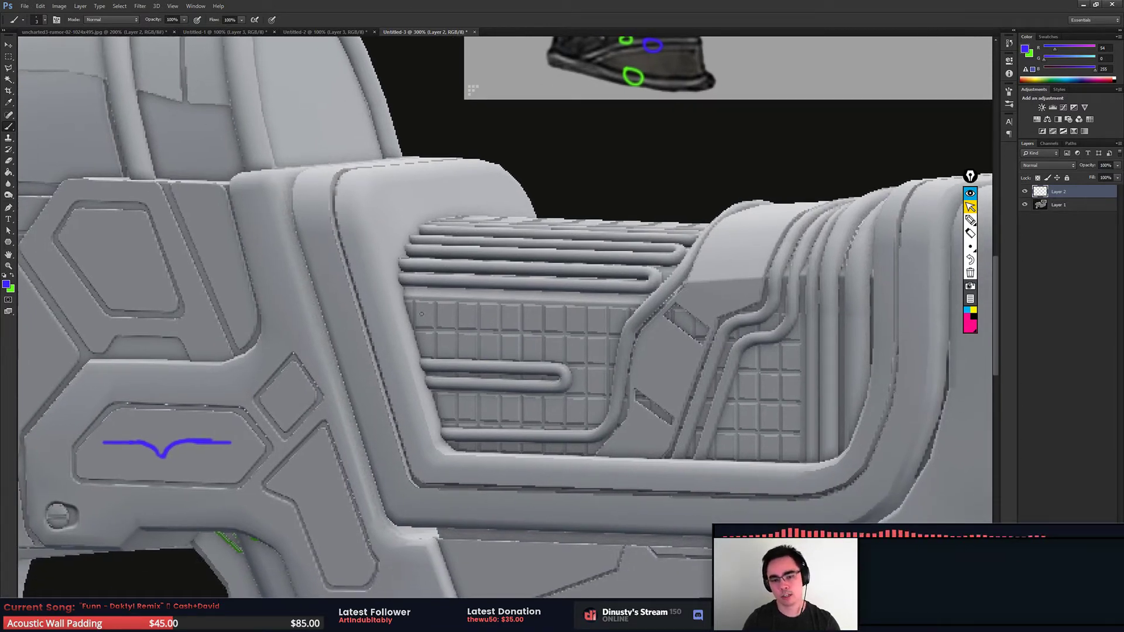
left_click_drag(465, 316, 445, 288)
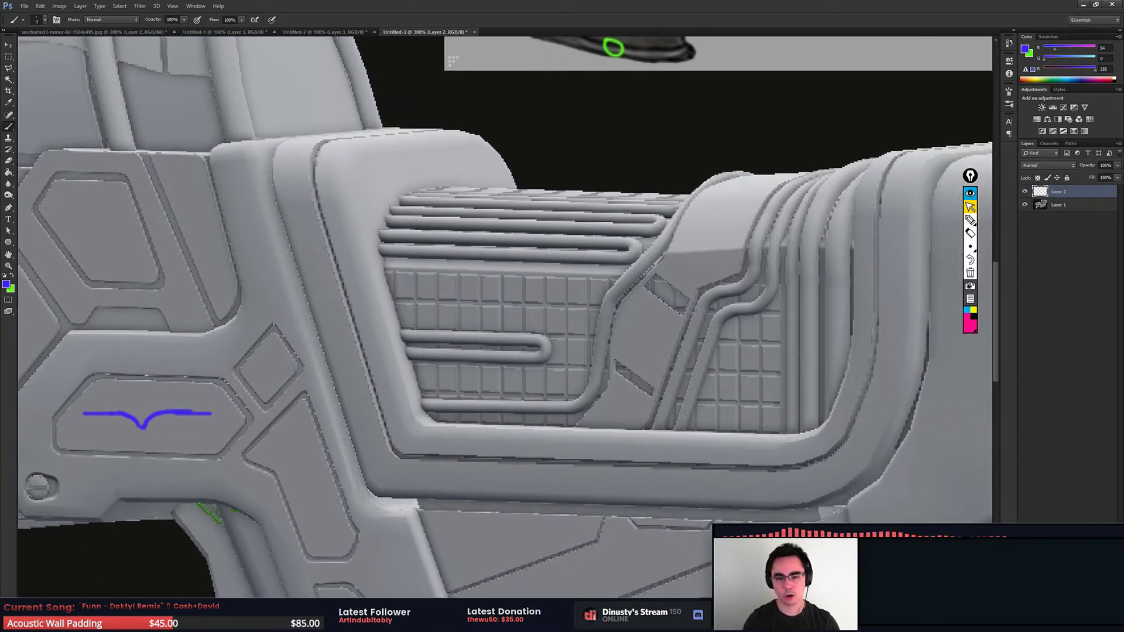
key("ctrl+minus")
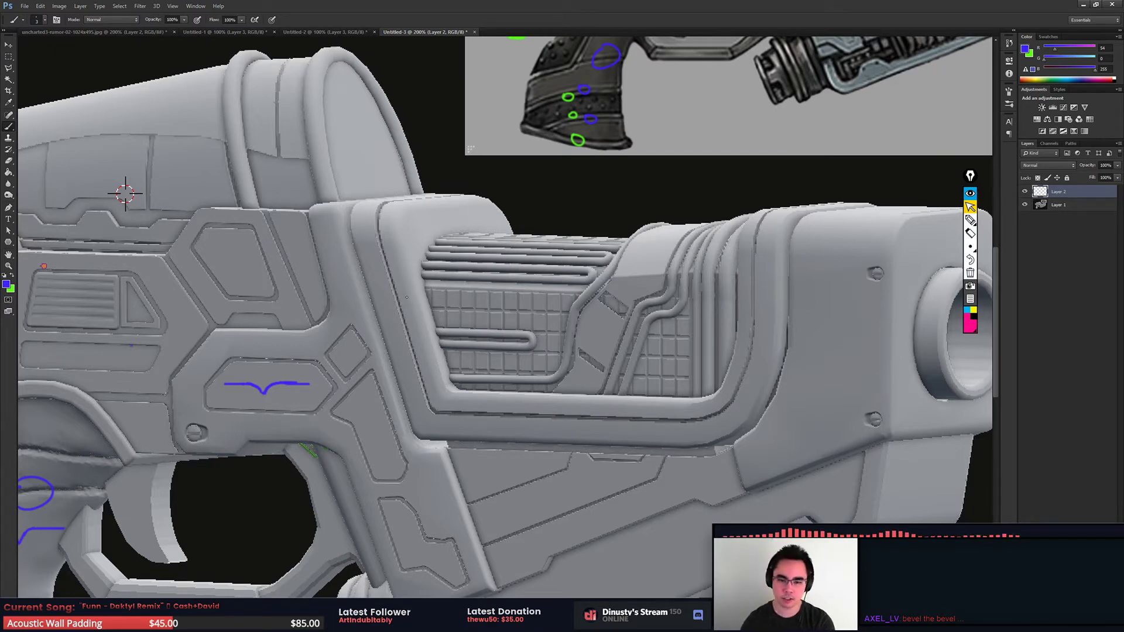
key("ctrl+minus")
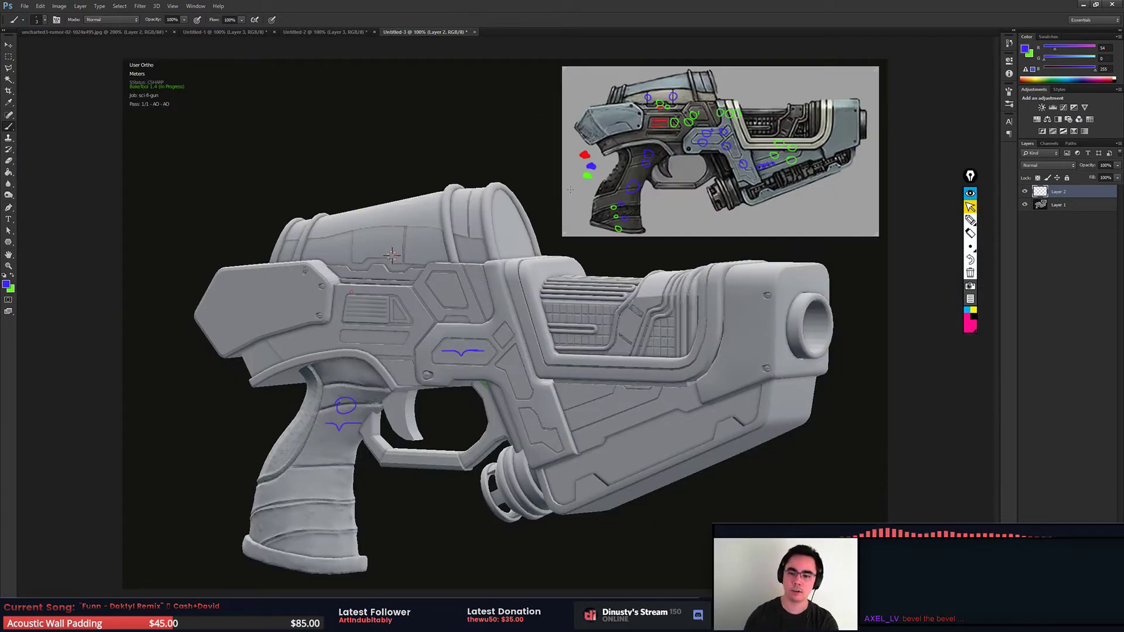
Step: Zoom to 300% on the reference concept gun and add a short blue mark near its top
key("ctrl+plus")
mouse_move(536, 226)
left_mouse_down()
mouse_move(612, 428)
mouse_move(583, 425)
mouse_move(574, 405)
left_mouse_up()
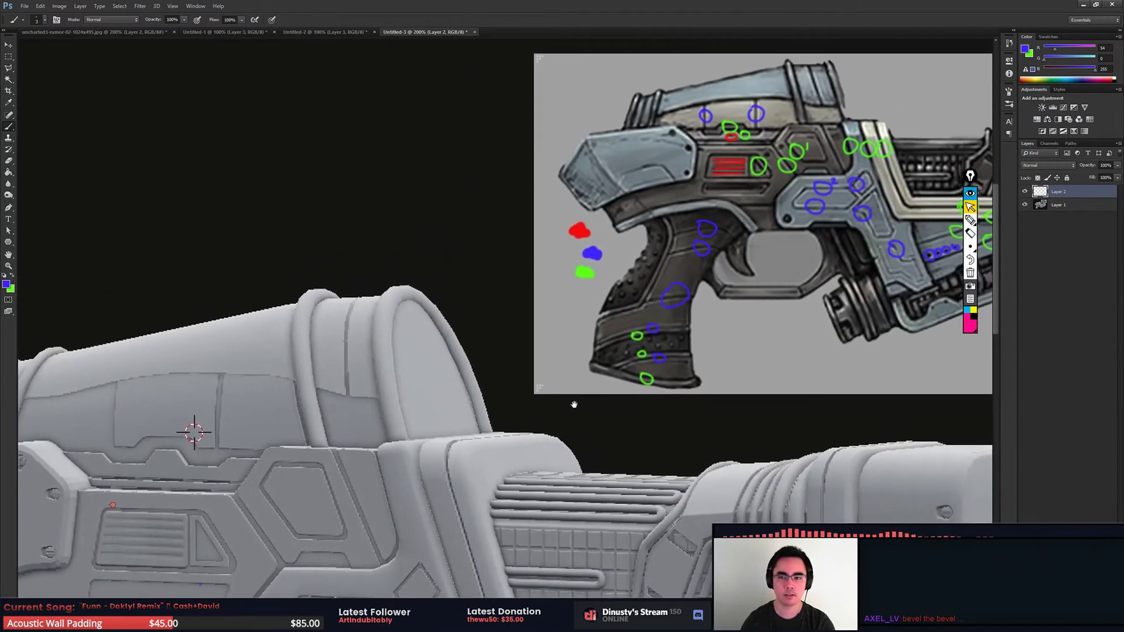
mouse_move(574, 405)
left_mouse_down()
mouse_move(640, 402)
mouse_move(669, 380)
mouse_move(498, 445)
left_mouse_up()
key("ctrl+plus")
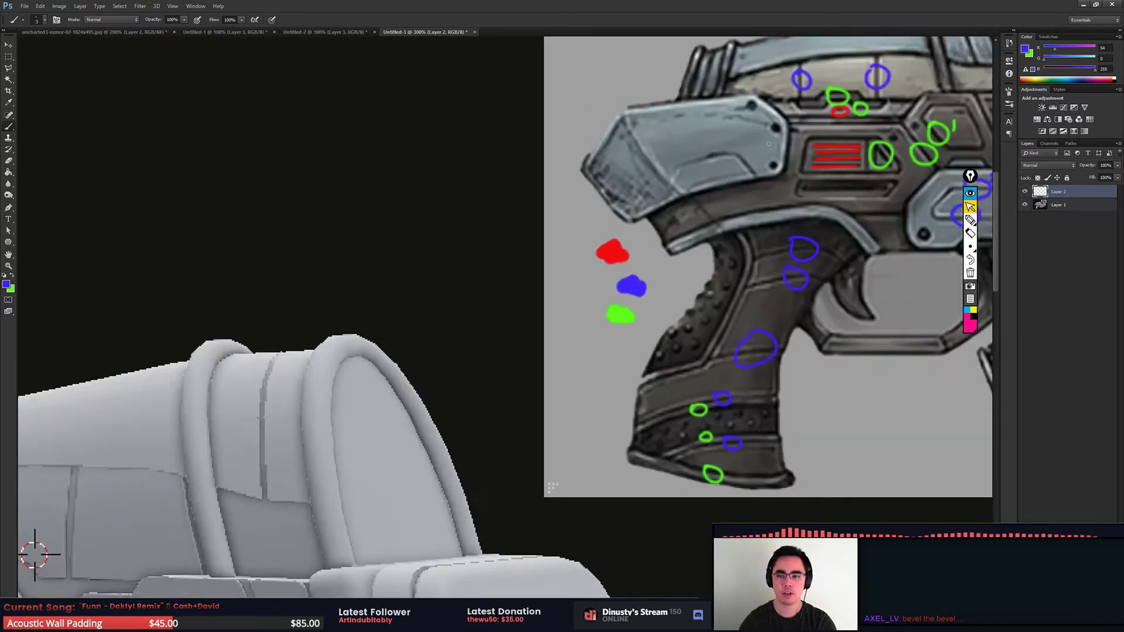
mouse_move(778, 73)
left_mouse_down()
mouse_move(698, 149)
mouse_move(828, 161)
mouse_move(910, 150)
left_mouse_up()
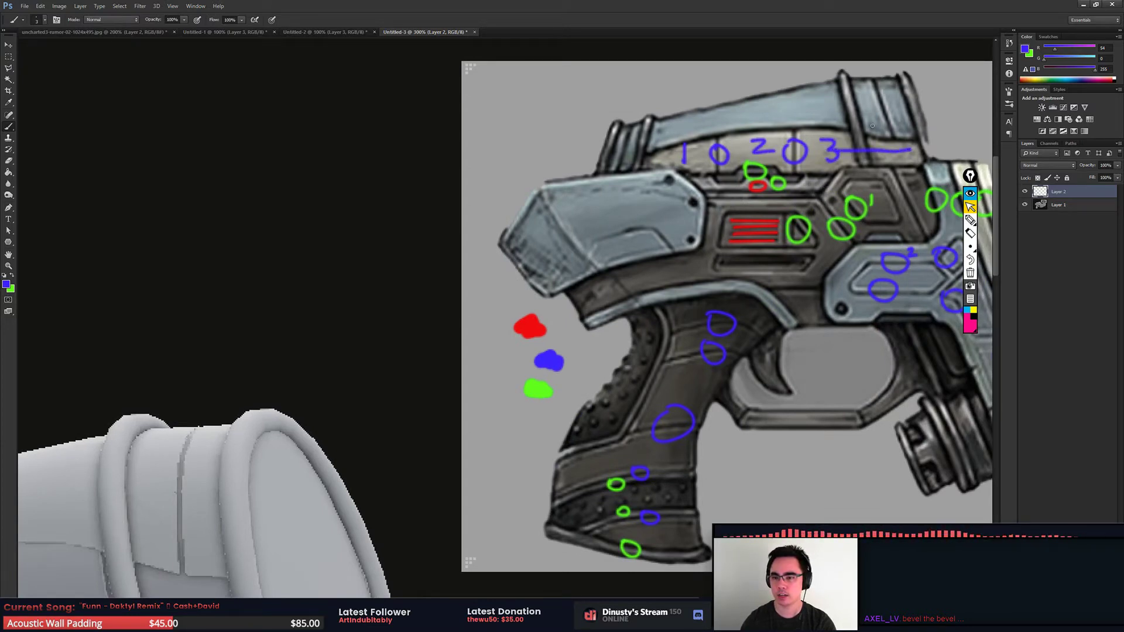
left_click_drag(844, 98, 854, 139)
mouse_move(387, 331)
left_mouse_down()
mouse_move(490, 285)
mouse_move(788, 190)
left_mouse_up()
left_click_drag(352, 488, 545, 387)
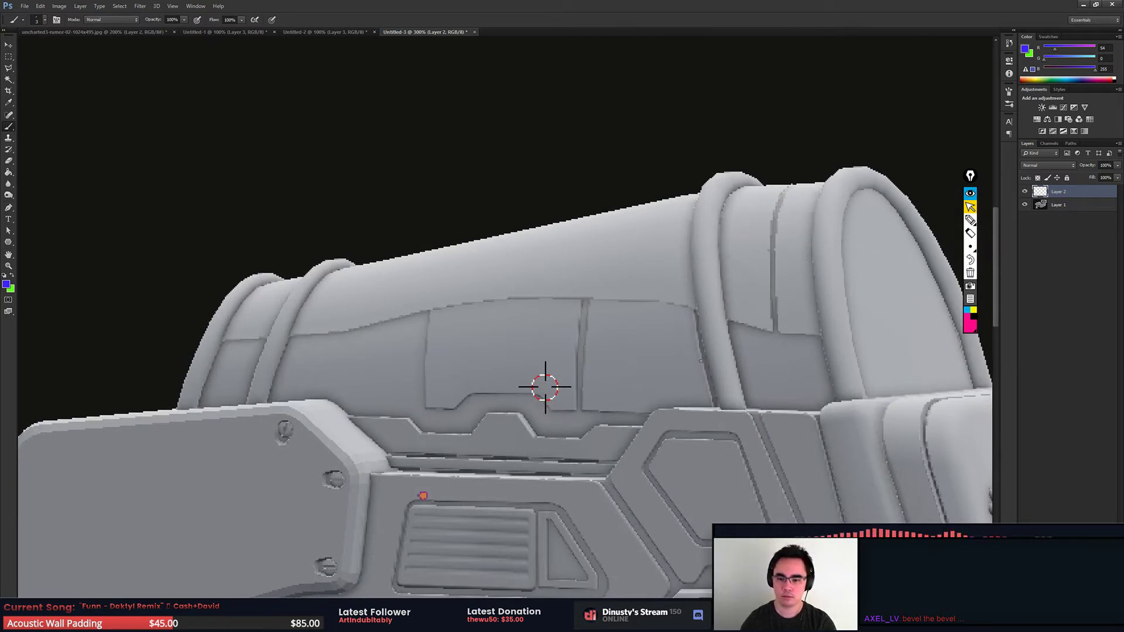
Step: Outline the right panel on top of the cannon in blue
left_click_drag(693, 316, 707, 387)
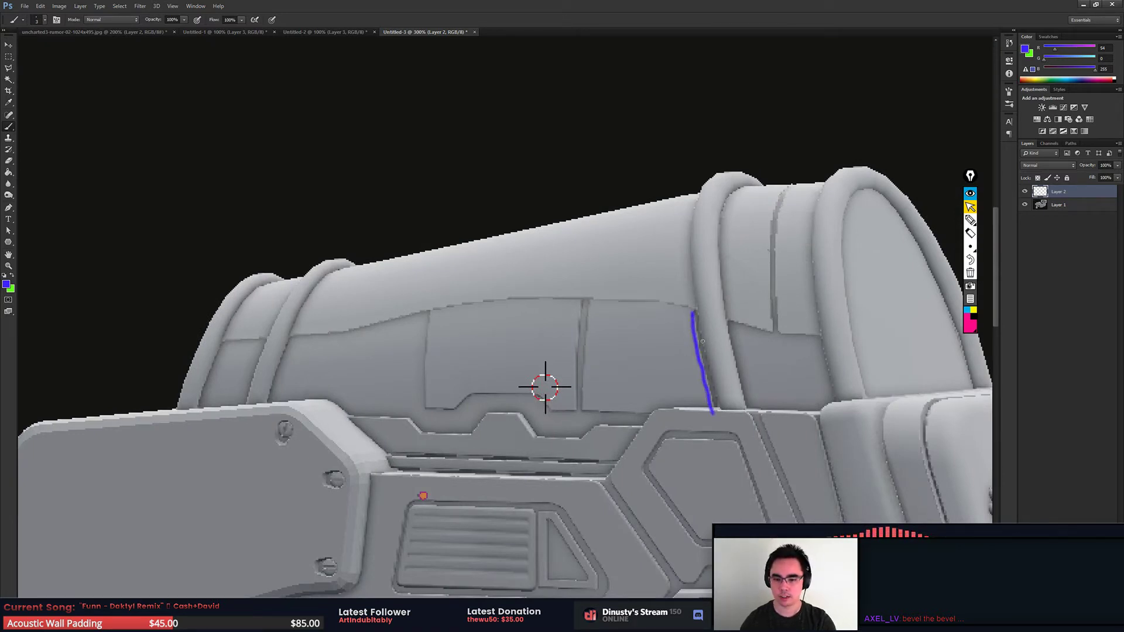
key("ctrl+z")
mouse_move(596, 306)
left_mouse_down()
mouse_move(801, 338)
mouse_move(840, 398)
mouse_move(613, 407)
mouse_move(586, 355)
mouse_move(592, 290)
left_mouse_up()
left_click_drag(595, 328, 706, 287)
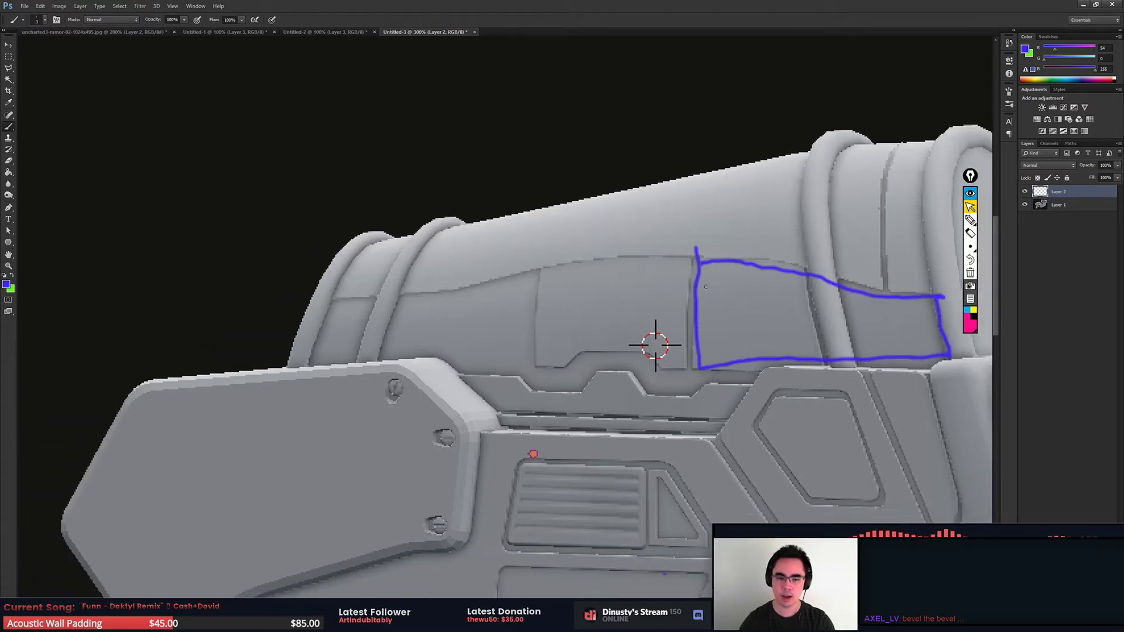
Step: Outline the left cannon panel in blue
mouse_move(534, 274)
left_mouse_down()
mouse_move(522, 339)
mouse_move(302, 360)
left_mouse_up()
mouse_move(537, 274)
left_mouse_down()
mouse_move(333, 303)
mouse_move(301, 359)
left_mouse_up()
left_click_drag(655, 346, 641, 342)
scroll(641, 342, "down", 2)
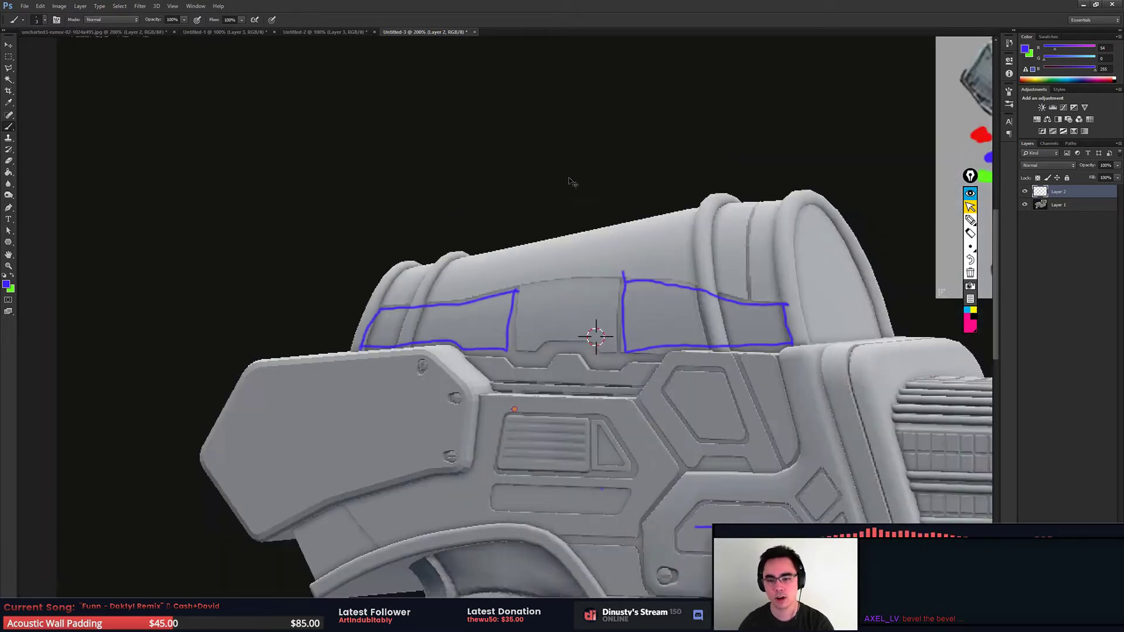
scroll(593, 339, "down", 2)
scroll(277, 184, "up", 3)
left_click_drag(276, 184, 341, 313)
Step: Try erasing the outline's top-right corner, restore it, and zoom out to the whole image
key("e")
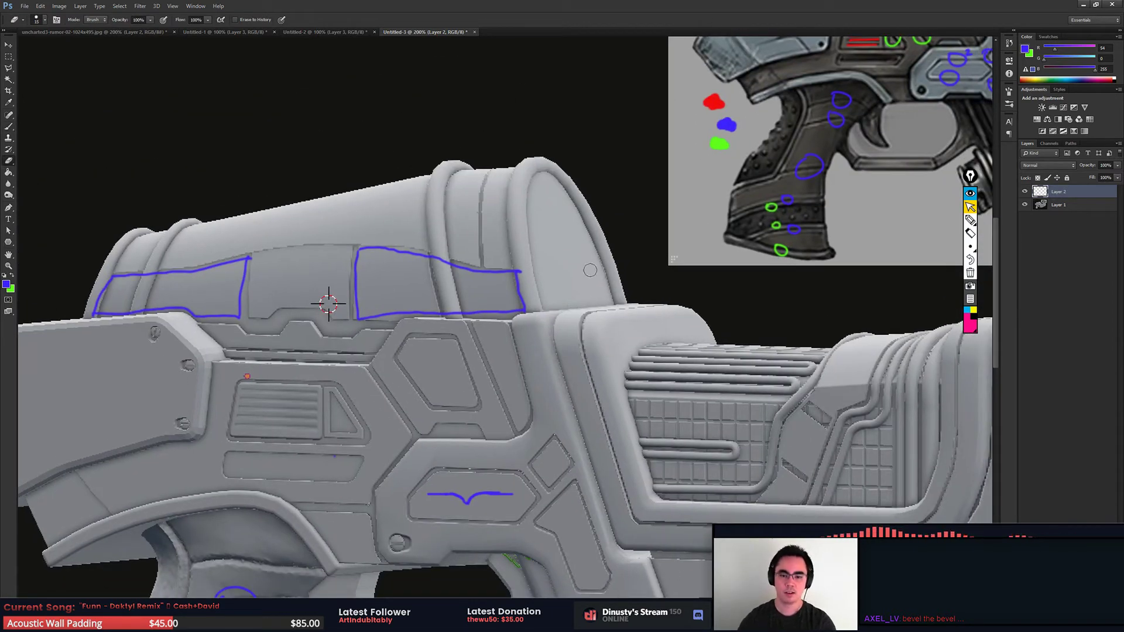
left_click_drag(520, 286, 523, 273)
key("ctrl+z")
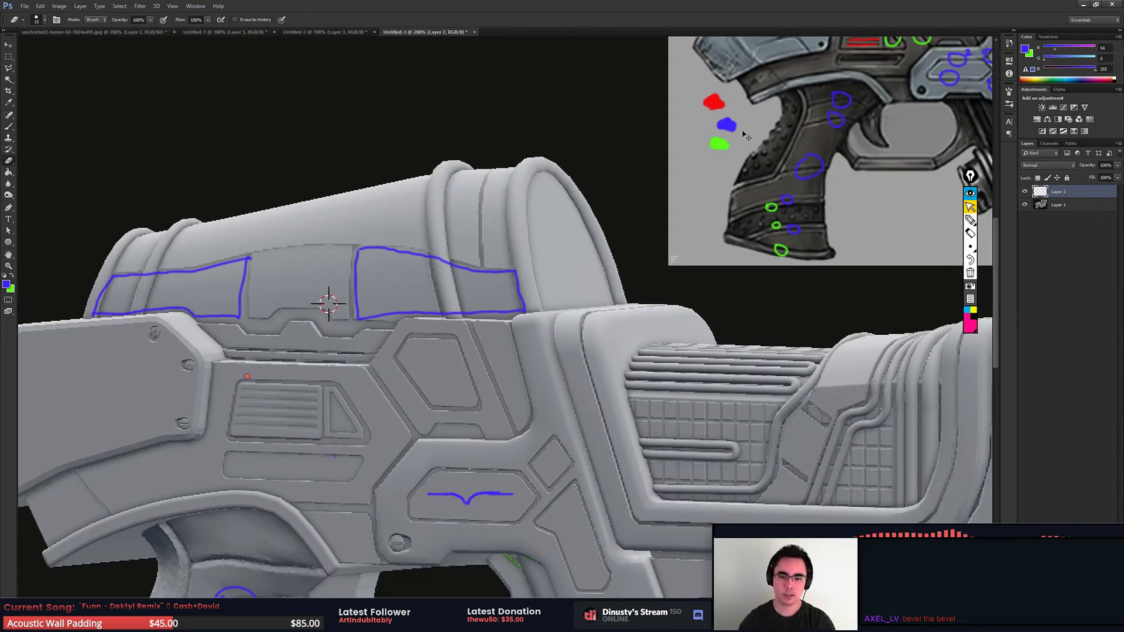
key("ctrl+minus")
key("ctrl+minus")
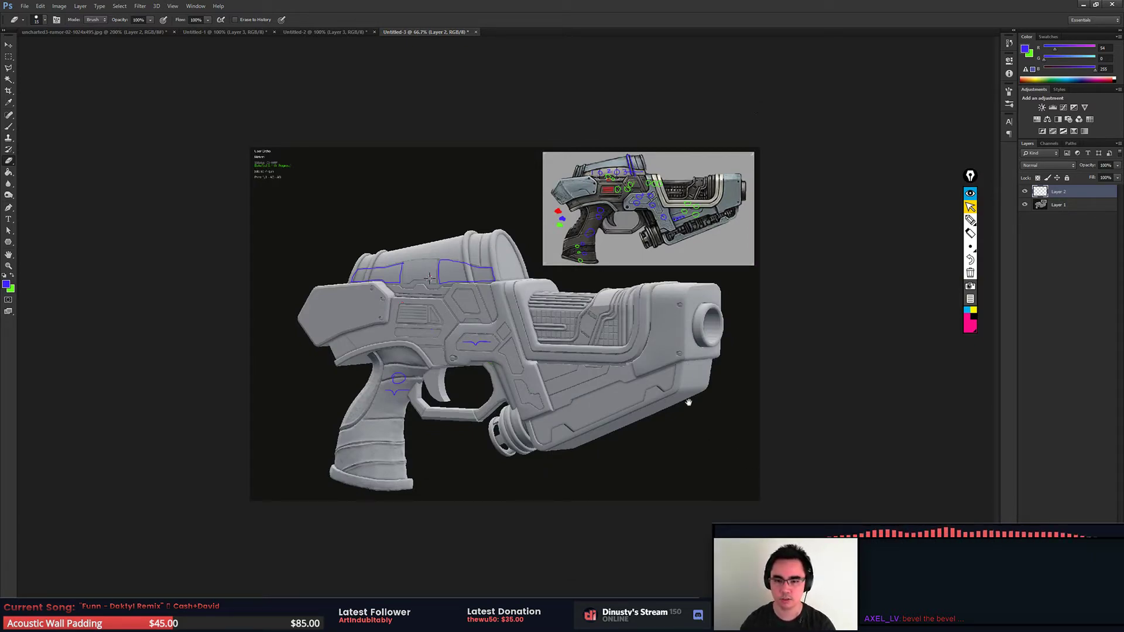
key("ctrl+plus")
key("ctrl+plus")
key("ctrl+plus")
left_click_drag(732, 88, 228, 573)
key("ctrl+plus")
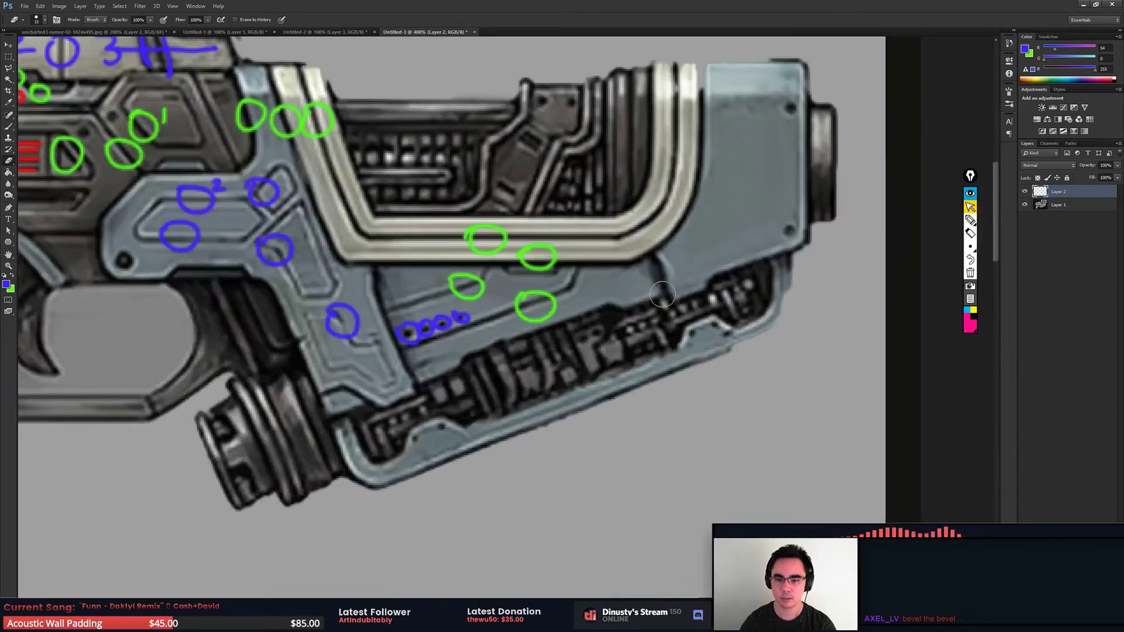
key("b")
left_click_drag(685, 319, 695, 289)
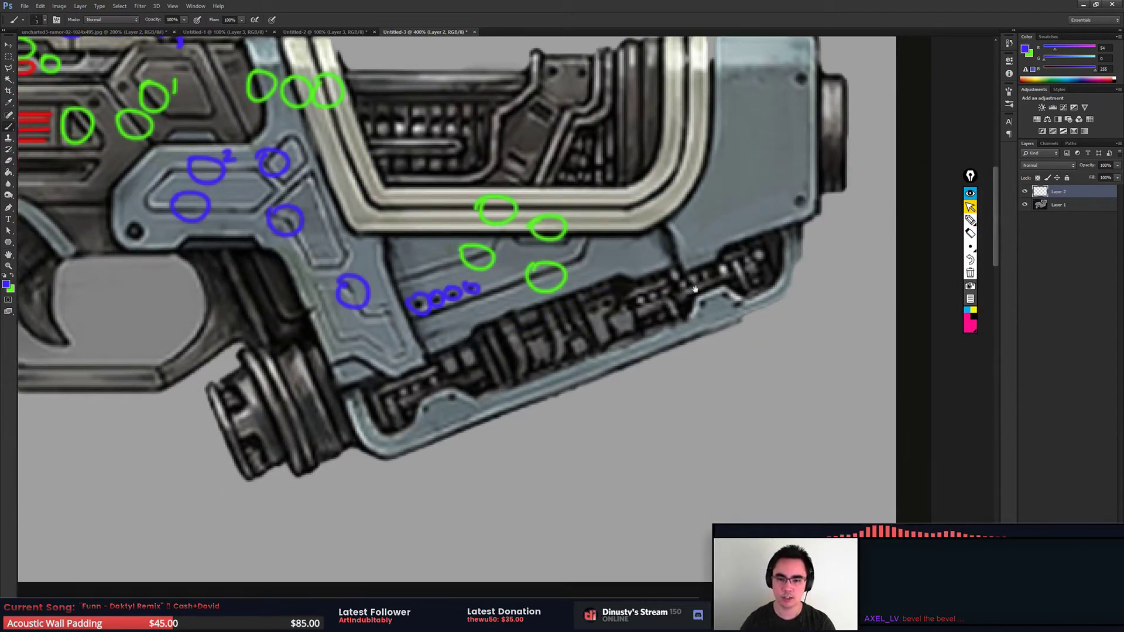
left_click_drag(424, 456, 647, 301)
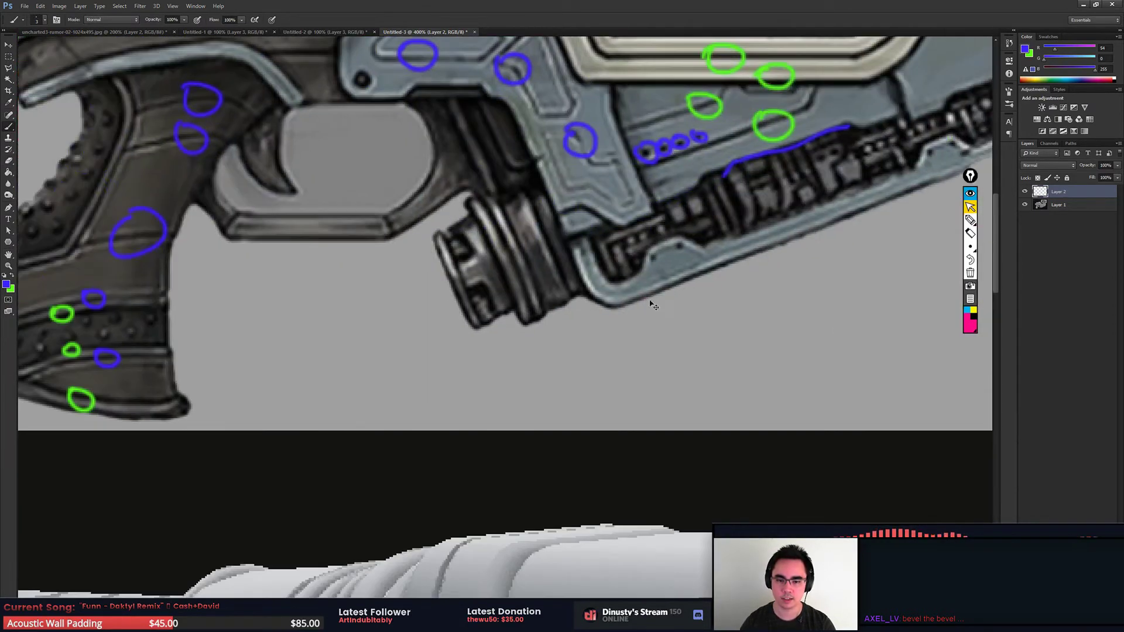
key("ctrl+minus")
key("ctrl+minus")
left_click_drag(642, 382, 668, 394)
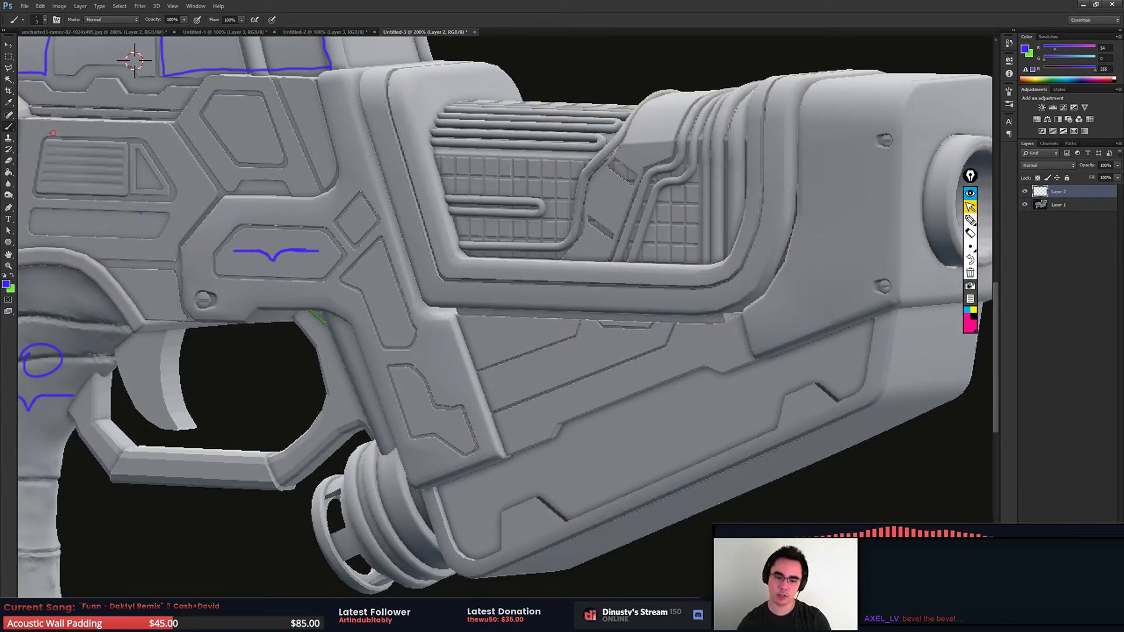
left_click_drag(484, 498, 469, 403)
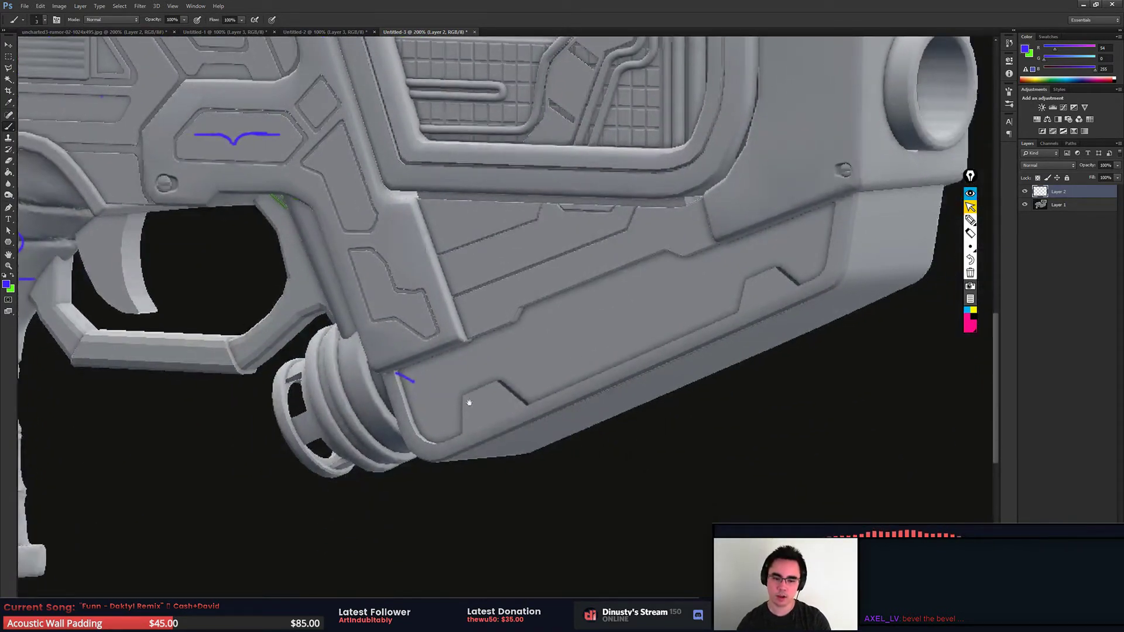
left_click(417, 372)
left_click_drag(410, 380, 644, 287)
key("ctrl+z")
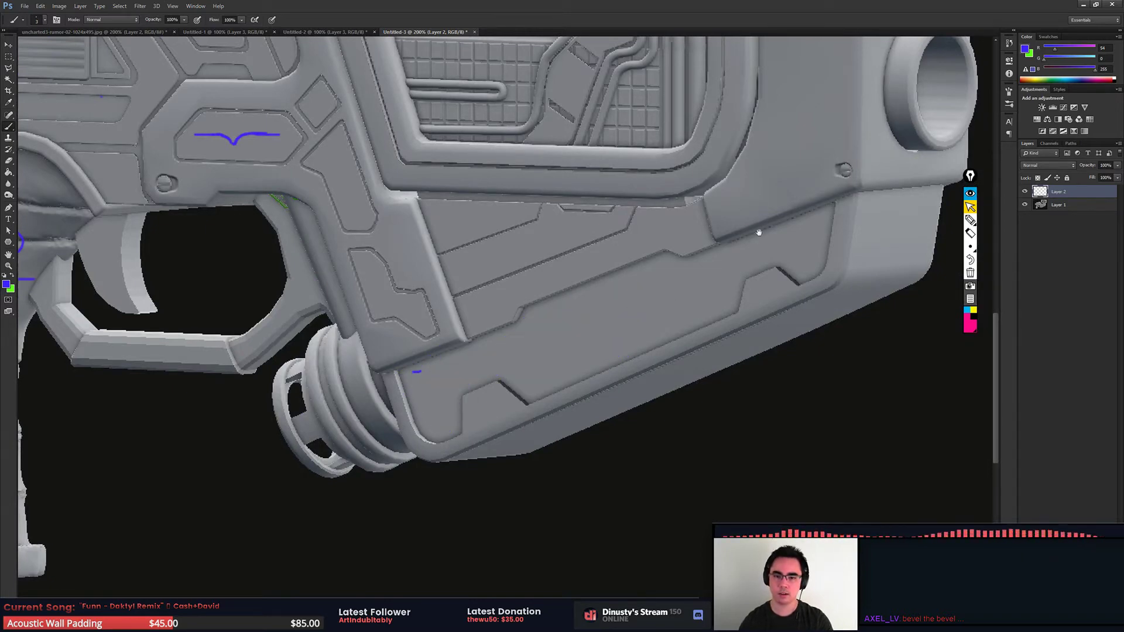
mouse_move(759, 233)
left_mouse_down()
mouse_move(708, 371)
mouse_move(678, 369)
mouse_move(684, 313)
mouse_move(675, 368)
left_mouse_up()
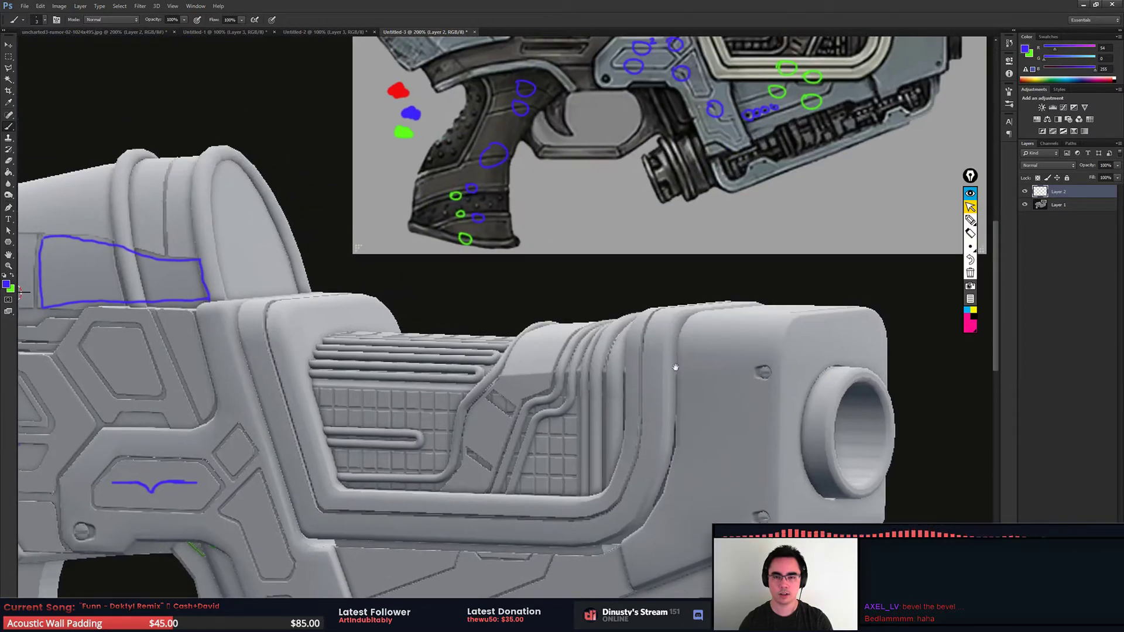
Step: Trace the left edge of the ribbed barrel panel in blue
scroll(676, 367, "down", 3)
scroll(615, 367, "up", 2)
scroll(556, 368, "up", 2)
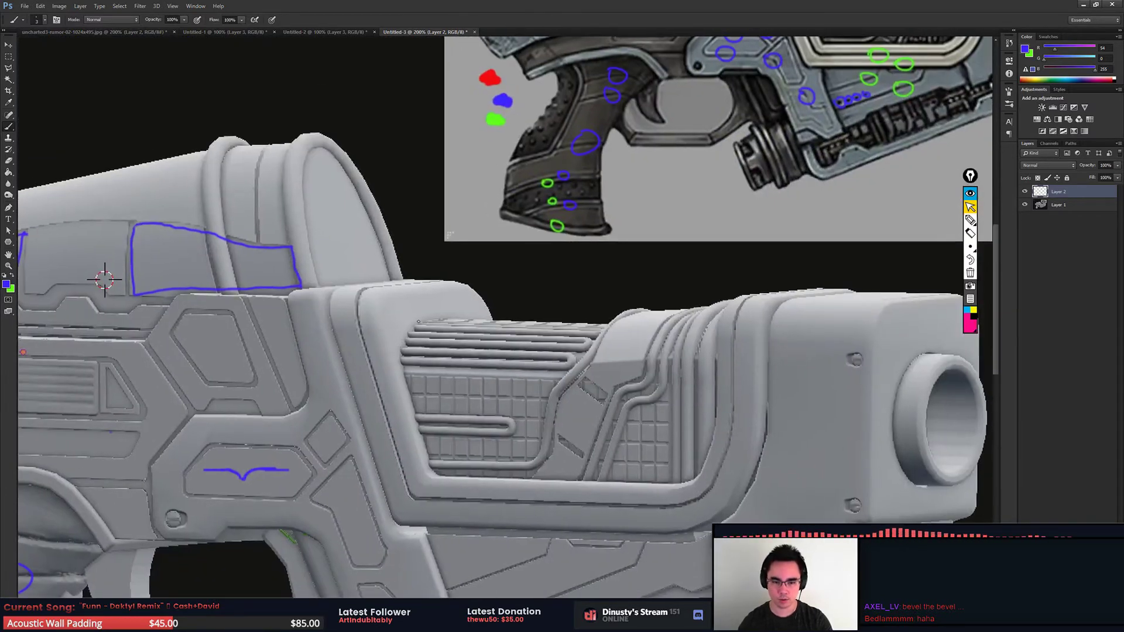
mouse_move(436, 317)
left_mouse_down()
mouse_move(402, 343)
mouse_move(469, 317)
left_mouse_up()
key("ctrl+z")
scroll(444, 322, "up", 1)
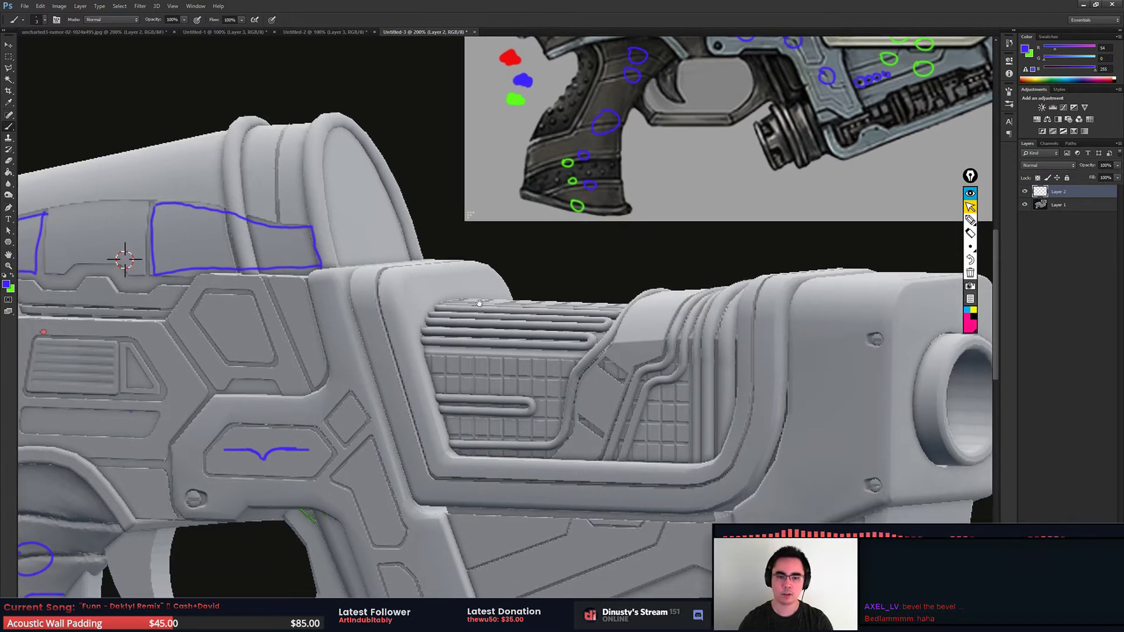
scroll(445, 328, "down", 1)
mouse_move(472, 356)
left_mouse_down()
mouse_move(439, 391)
mouse_move(448, 434)
left_mouse_up()
key("ctrl+z")
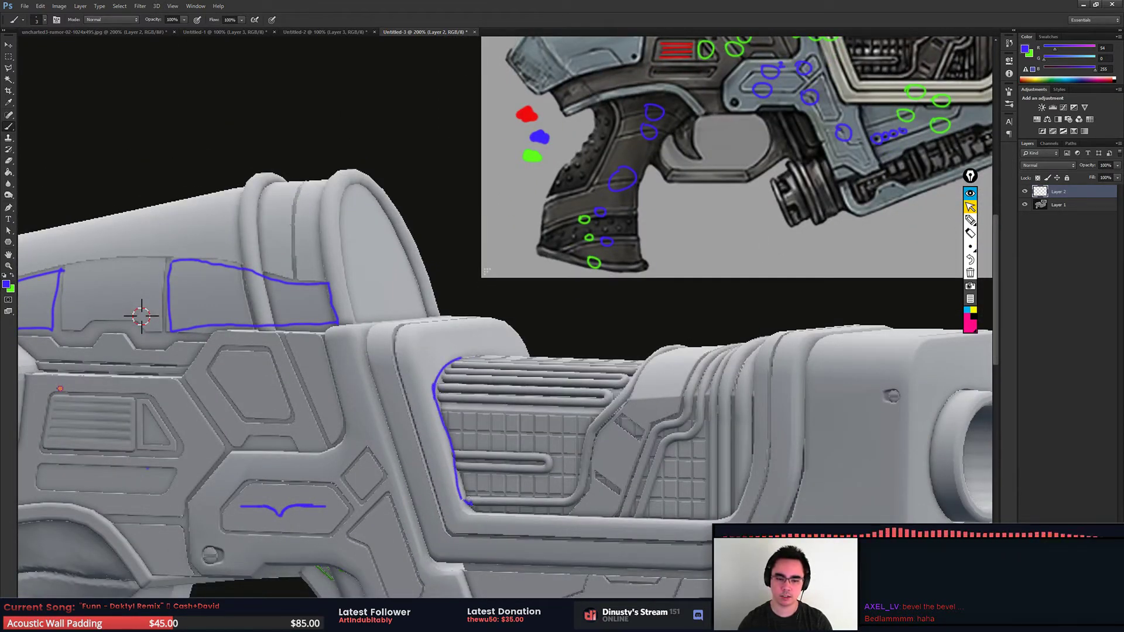
left_click_drag(468, 501, 443, 403)
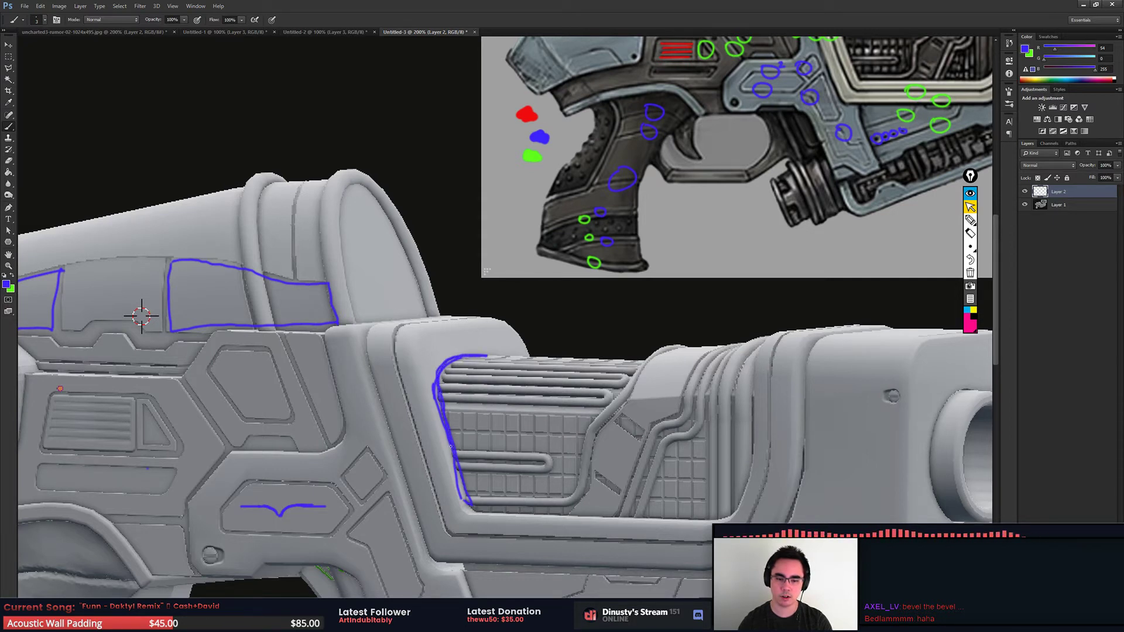
left_click_drag(142, 316, 150, 301)
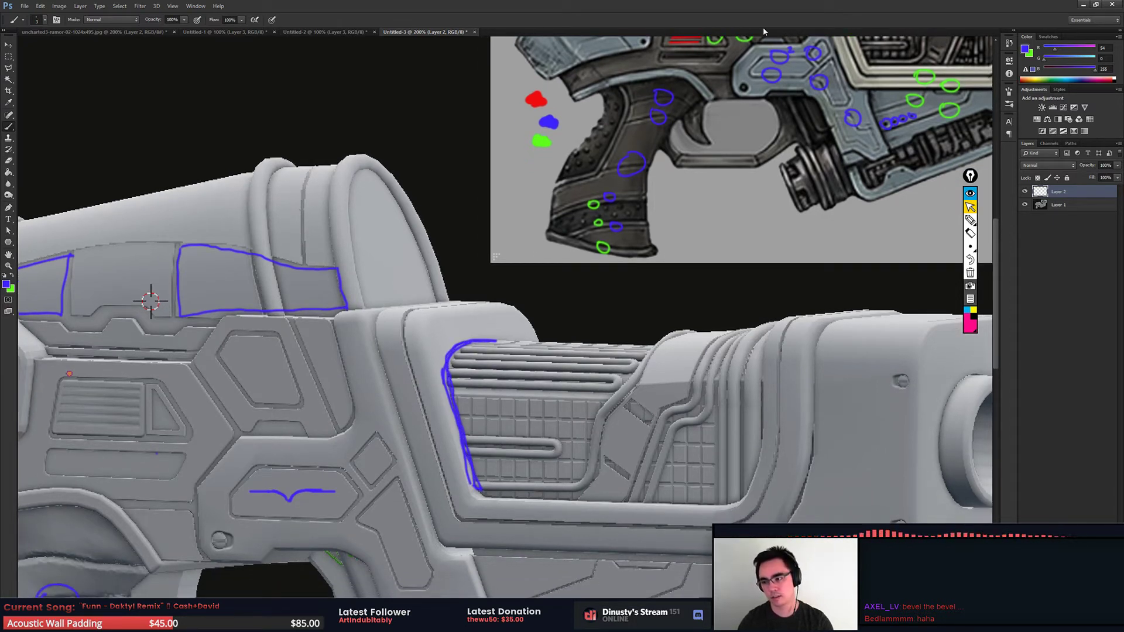
scroll(151, 301, "down", 2)
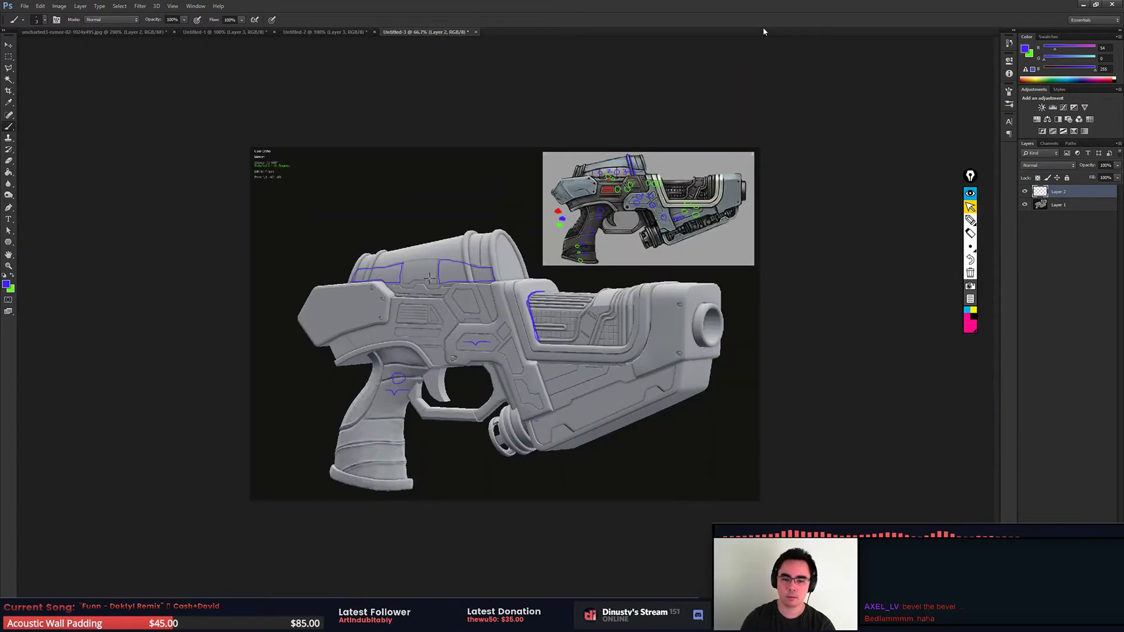
Step: At 100% zoom, switch the paint colour to green and draw a green line on the lower barrel
key("ctrl+1")
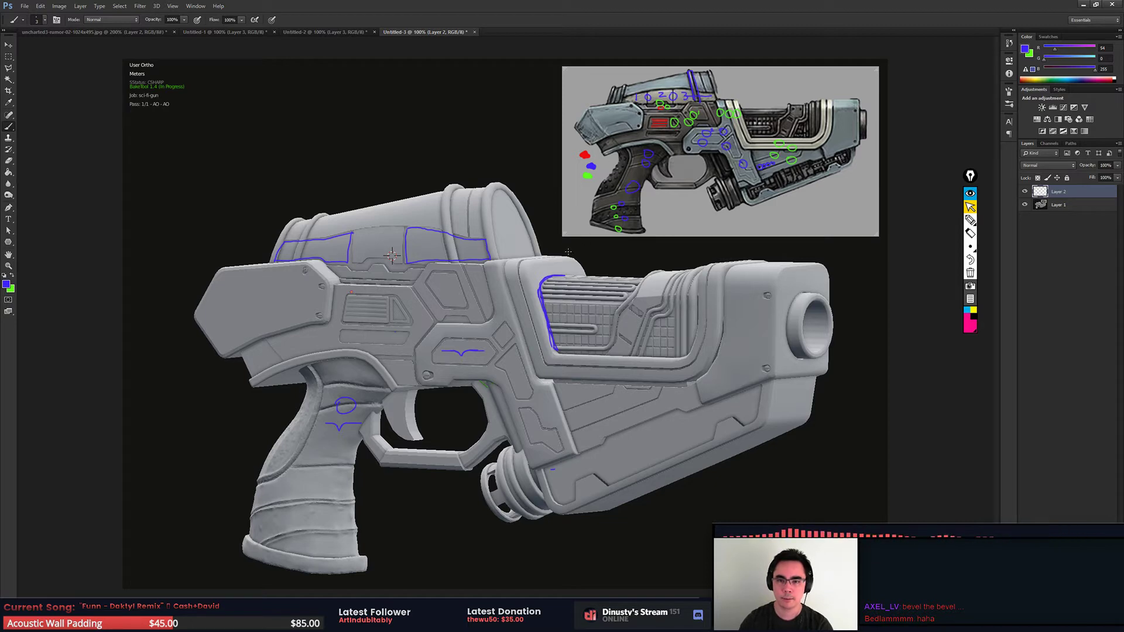
left_click_drag(636, 75, 678, 70)
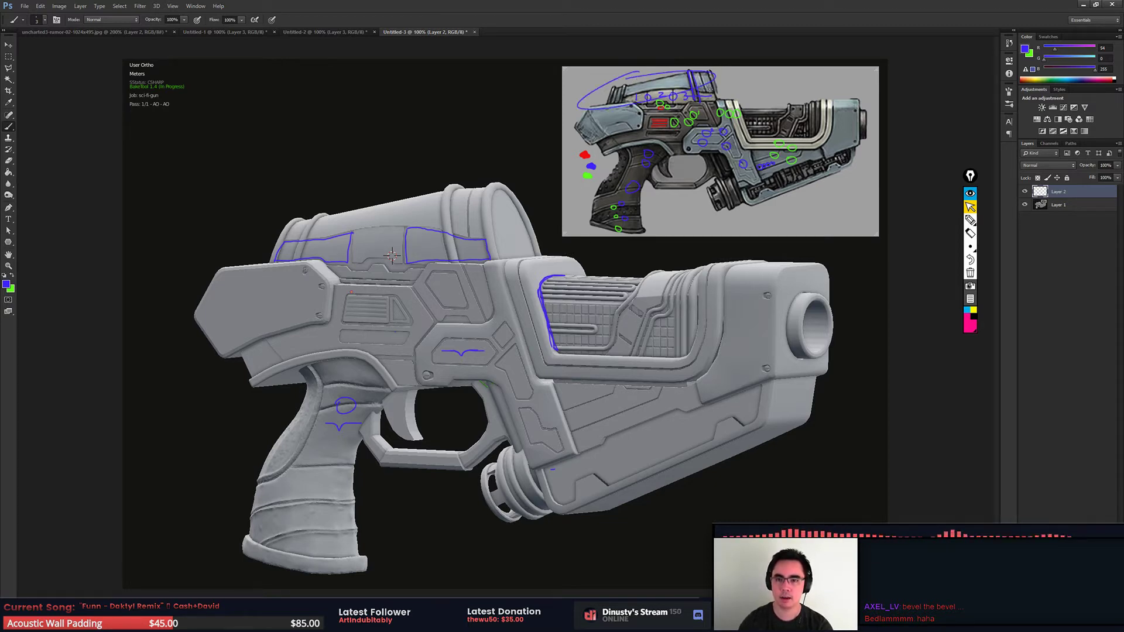
key("ctrl+z")
left_click(588, 176, "alt")
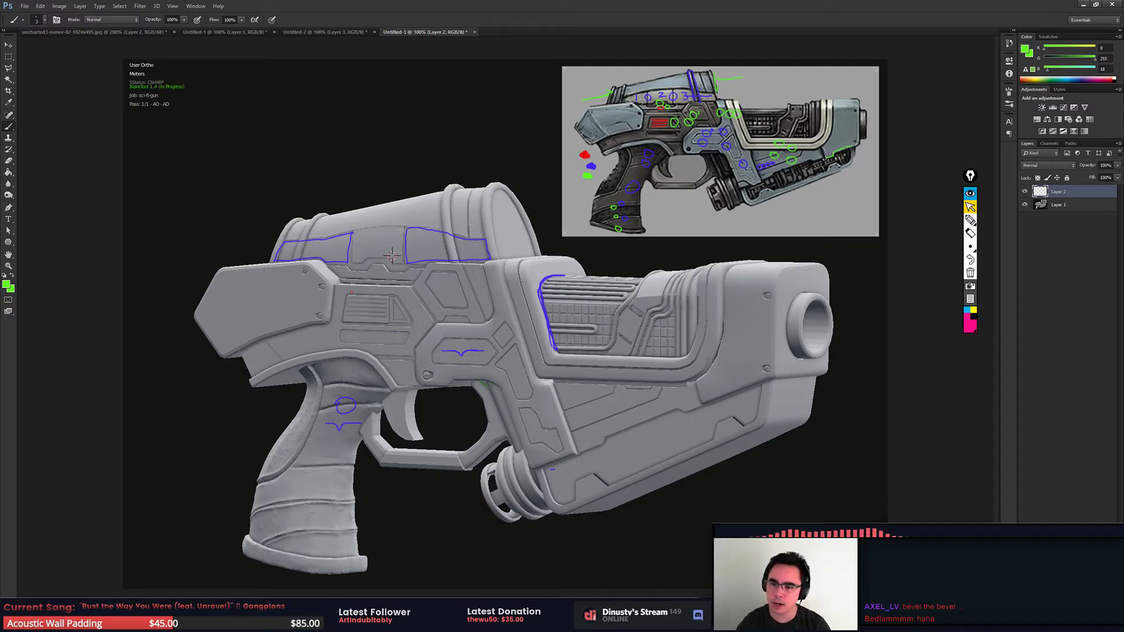
left_click_drag(770, 378, 700, 404)
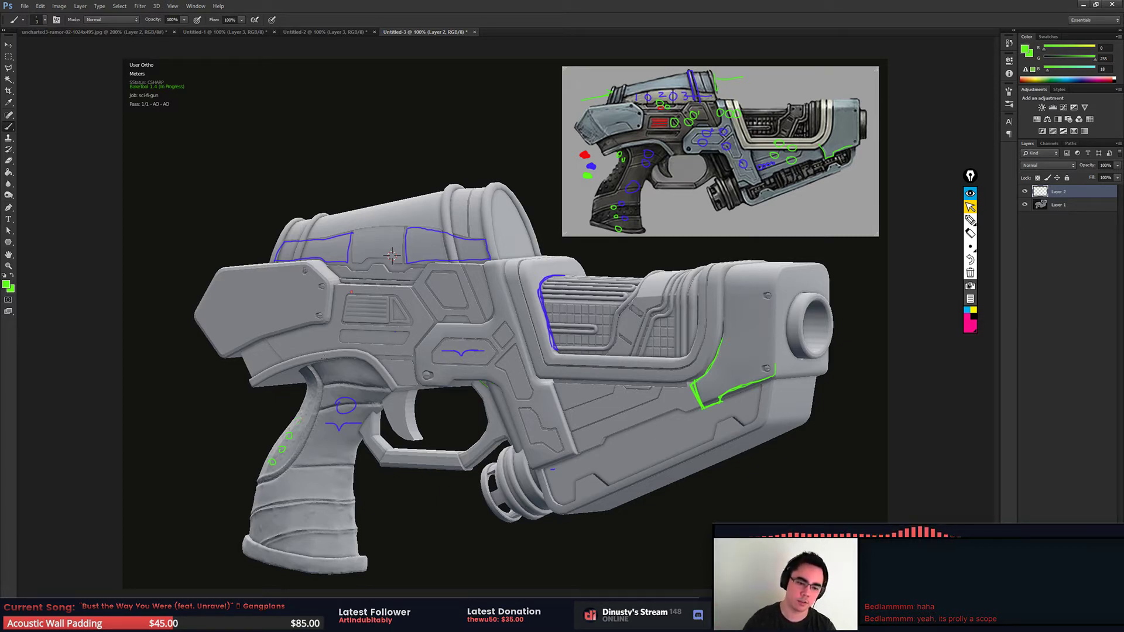
Step: Circle the grip on the reference gun and mark the grip's bottom in green
key("e")
key("b")
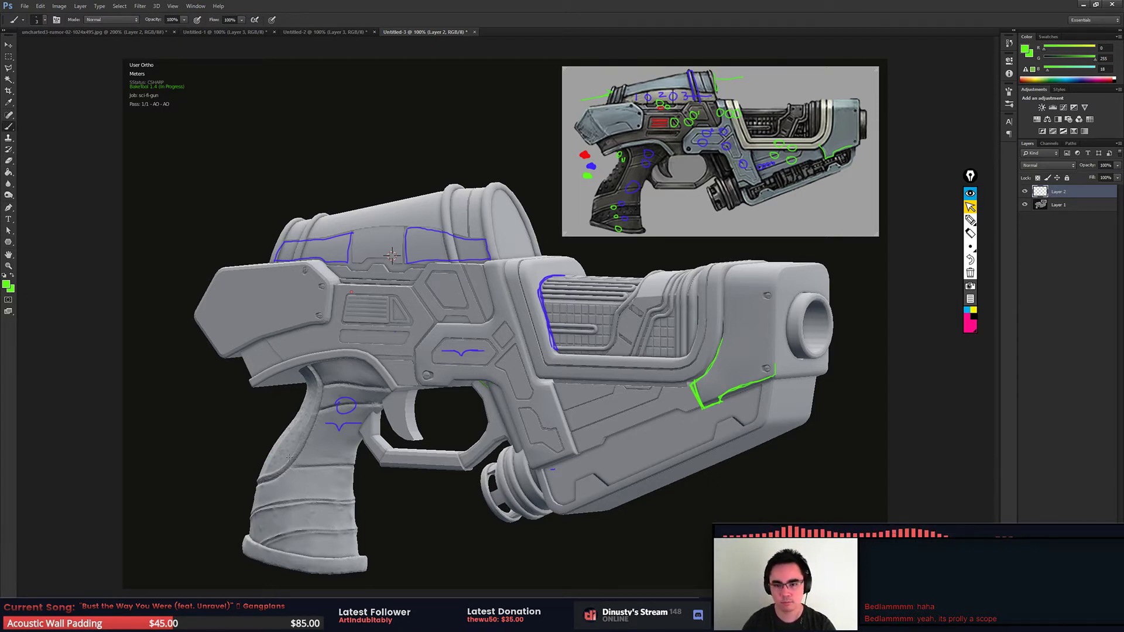
left_click_drag(633, 202, 634, 208)
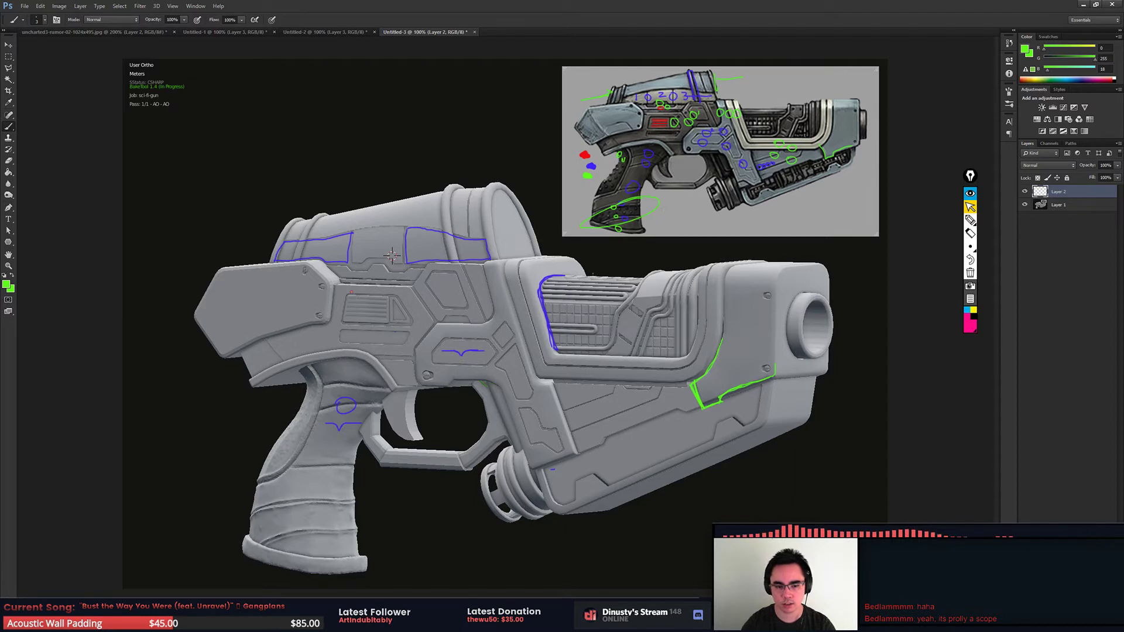
mouse_move(250, 516)
left_mouse_down()
mouse_move(307, 499)
mouse_move(361, 528)
mouse_move(276, 541)
mouse_move(252, 509)
left_mouse_up()
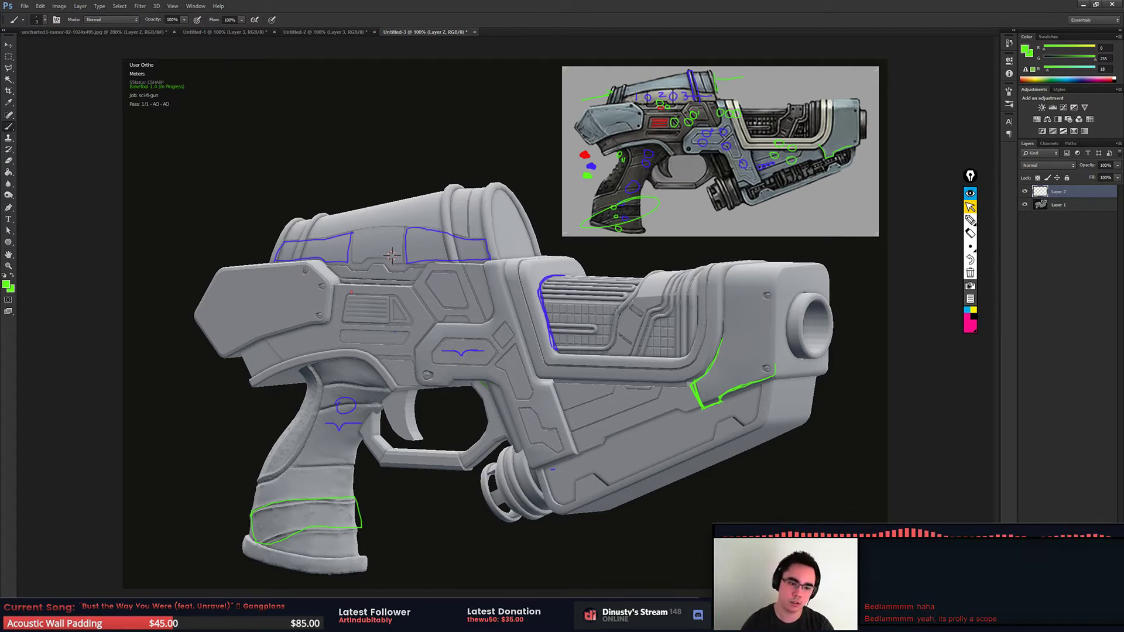
Step: Trace the grip's front edge in green, then bring up the original gun image in Chrome
mouse_move(317, 382)
left_mouse_down()
mouse_move(314, 424)
mouse_move(256, 485)
left_mouse_up()
key("ctrl+z")
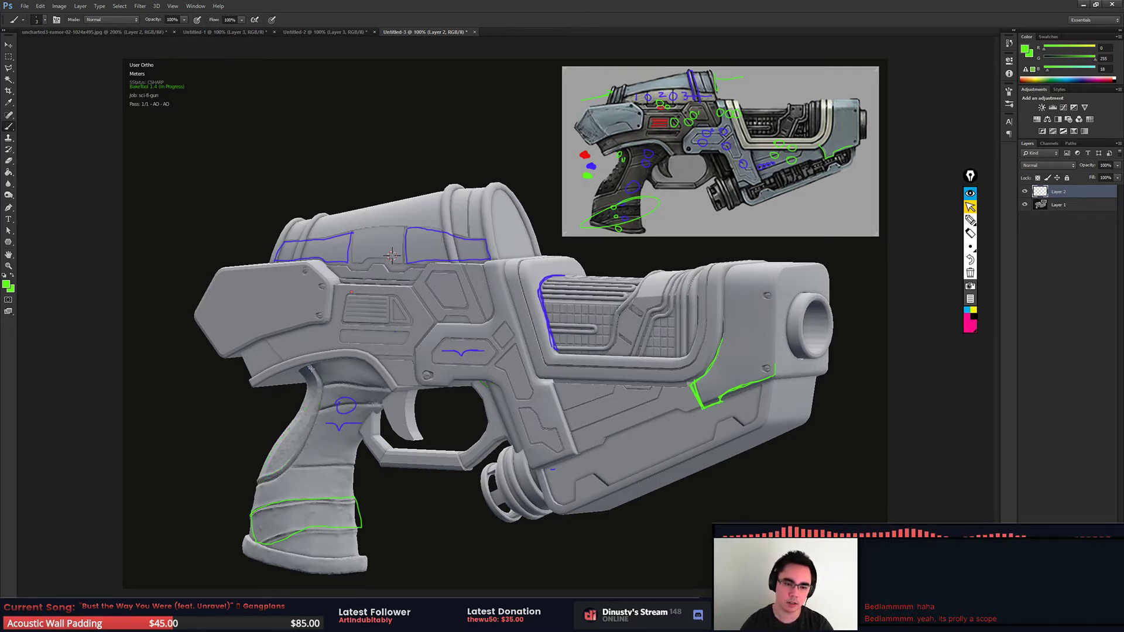
mouse_move(311, 363)
left_mouse_down()
mouse_move(321, 409)
mouse_move(293, 463)
mouse_move(261, 482)
left_mouse_up()
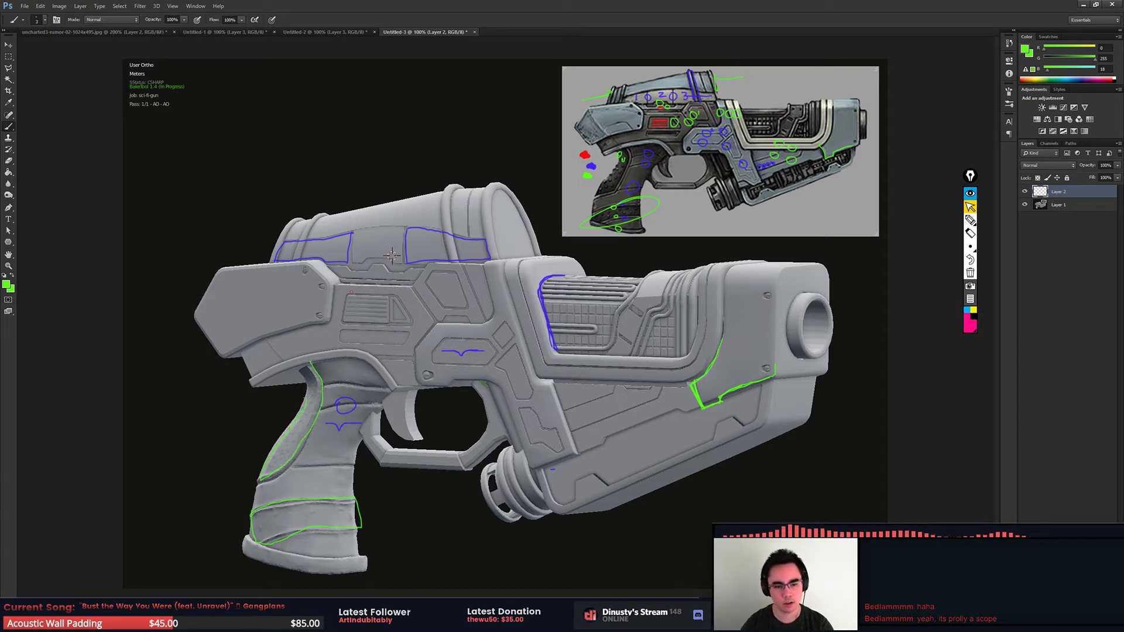
left_click_drag(304, 391, 302, 371)
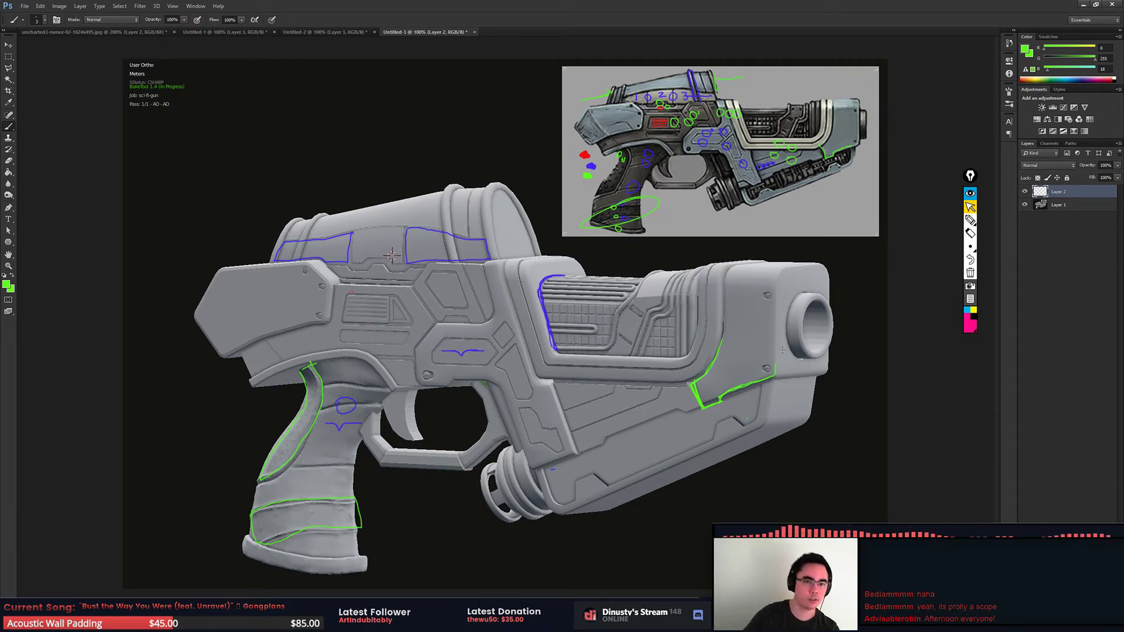
left_click(747, 419)
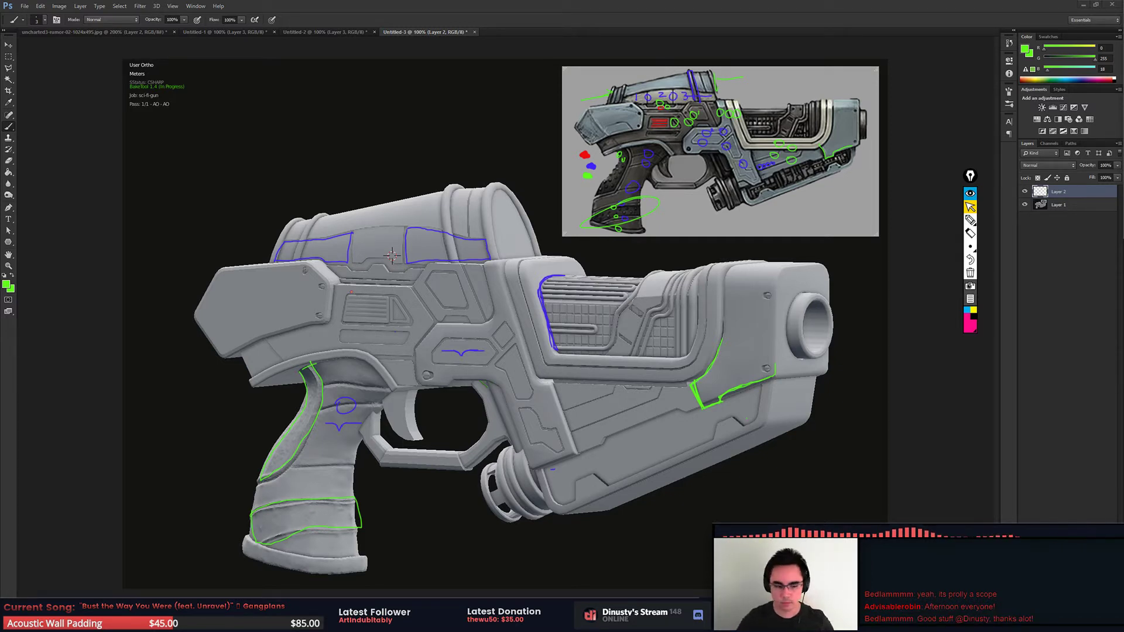
key("alt+Tab")
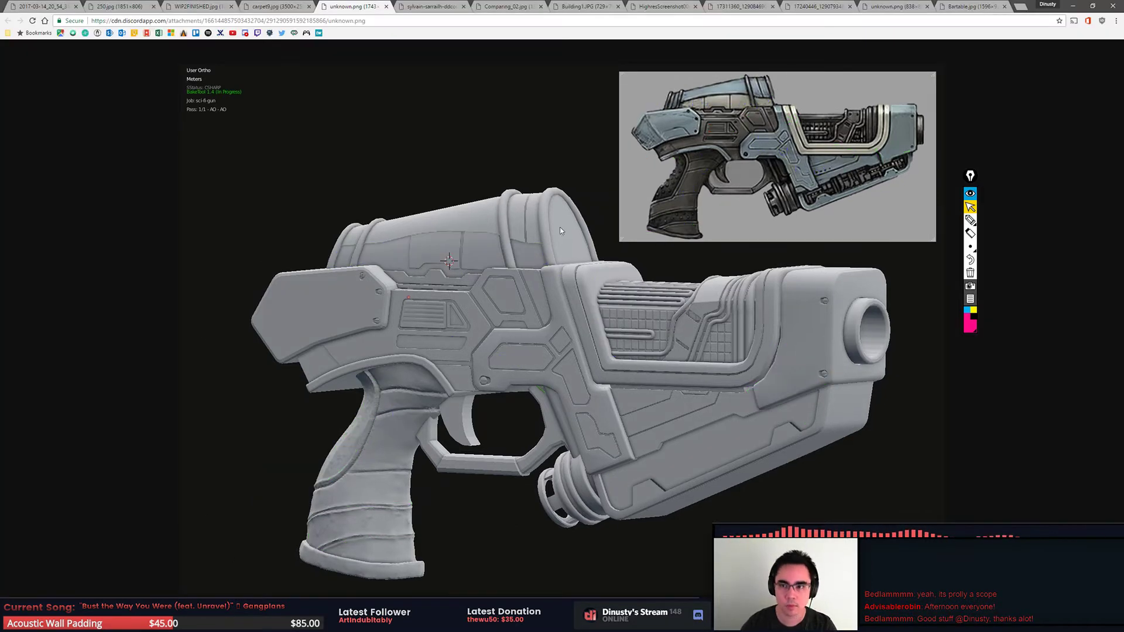
Step: Move from the gun image to the next tab, the dim hotel hallway render
key("alt+Tab")
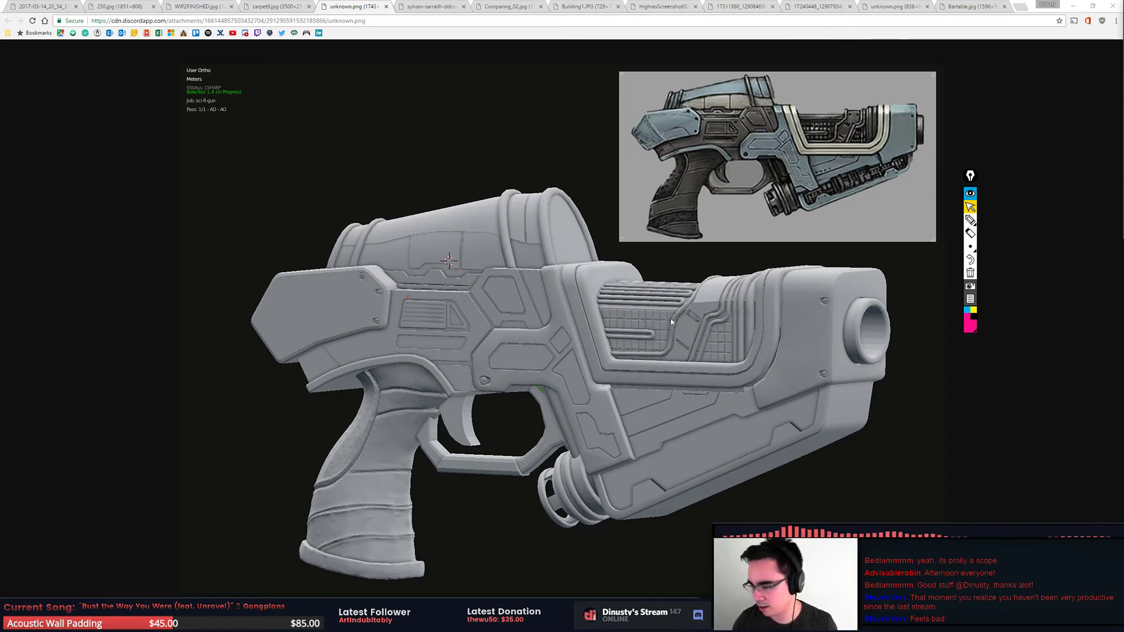
left_click(967, 207)
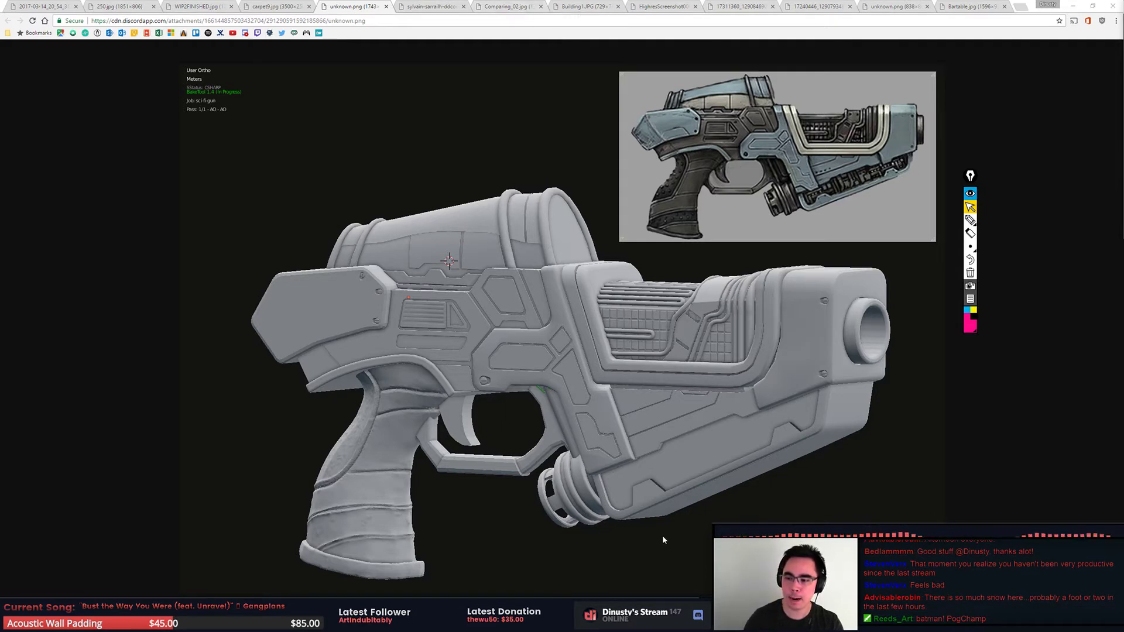
key("ctrl+Tab")
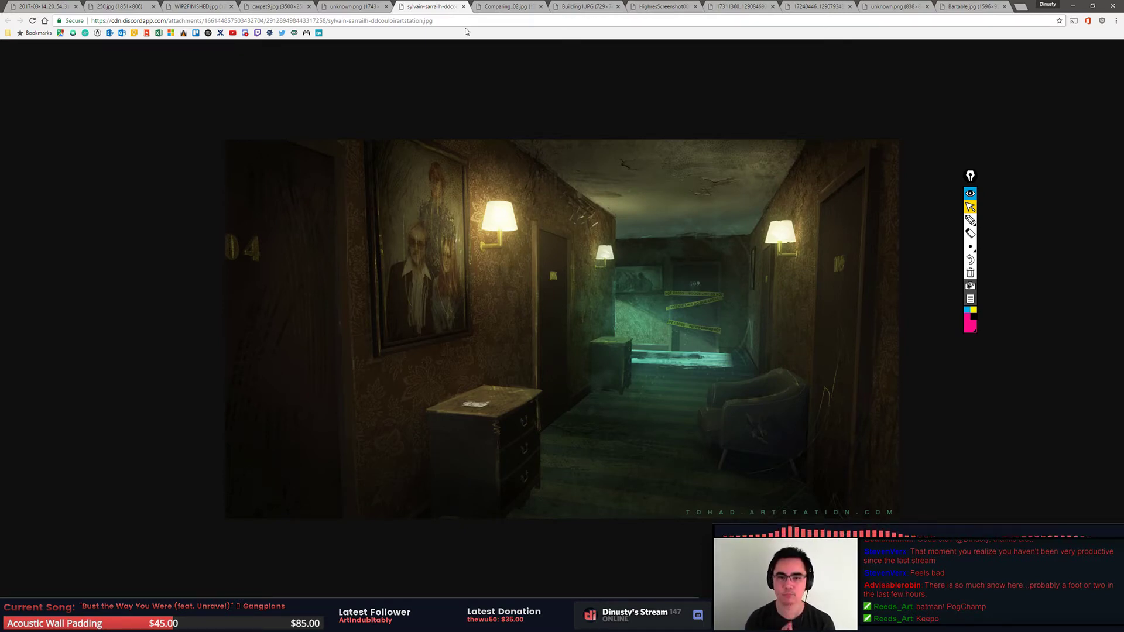
Step: View Comparing_02.jpg at full size, copy the image, and return to Photoshop
left_click(519, 7)
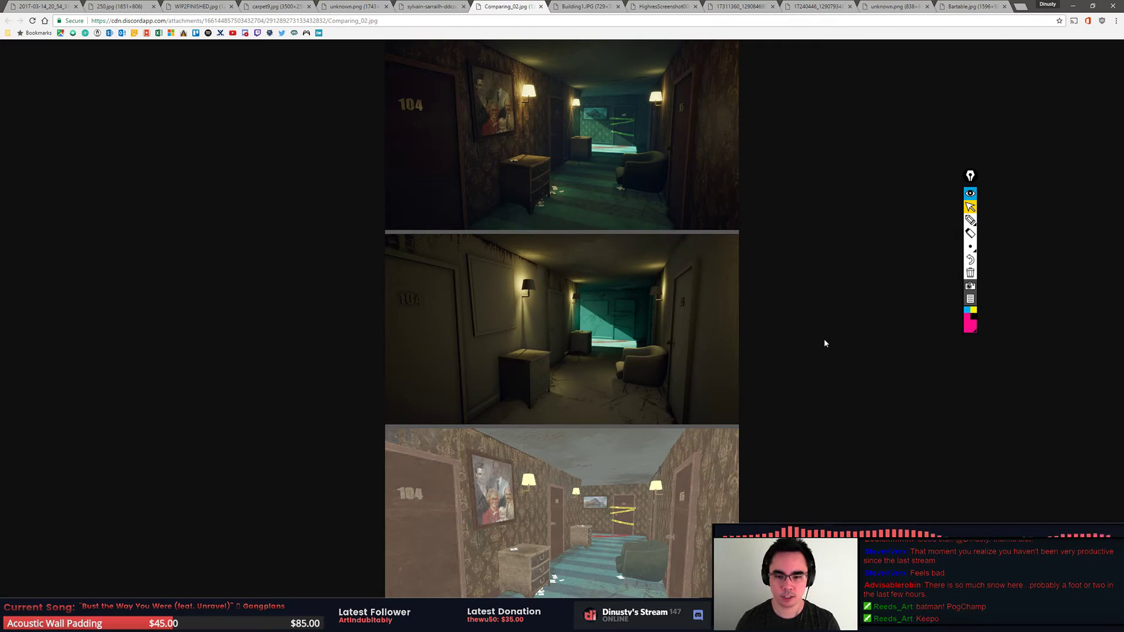
left_click(708, 297)
right_click(707, 284)
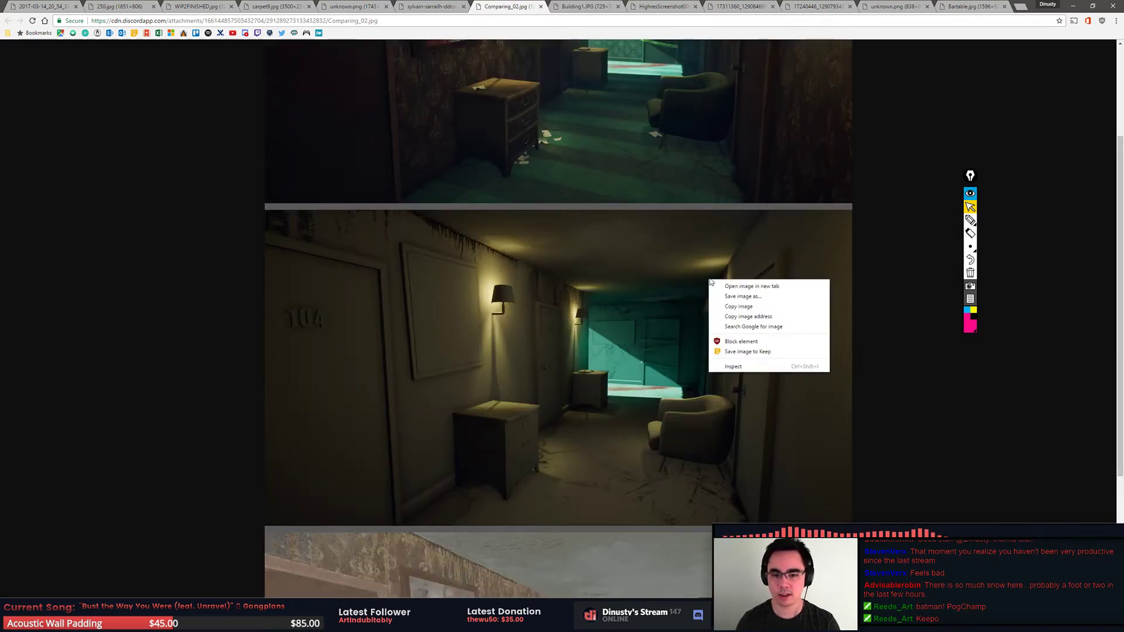
left_click(731, 308)
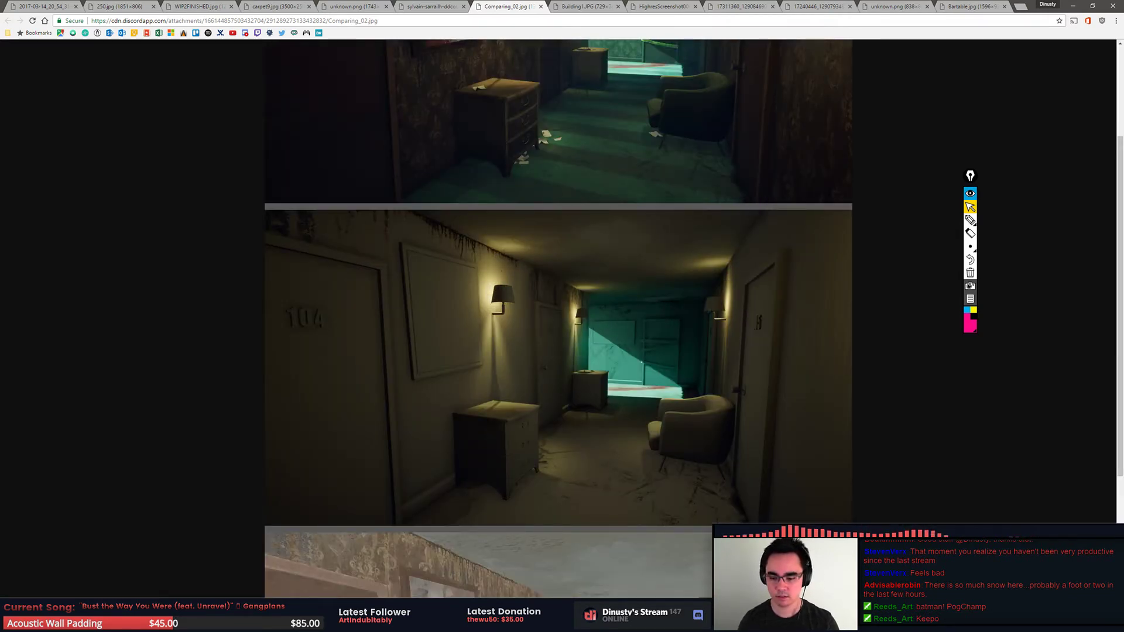
key("alt+Tab")
Step: Create a new clipboard-sized document and paste the hallway comparison into it
key("ctrl+n")
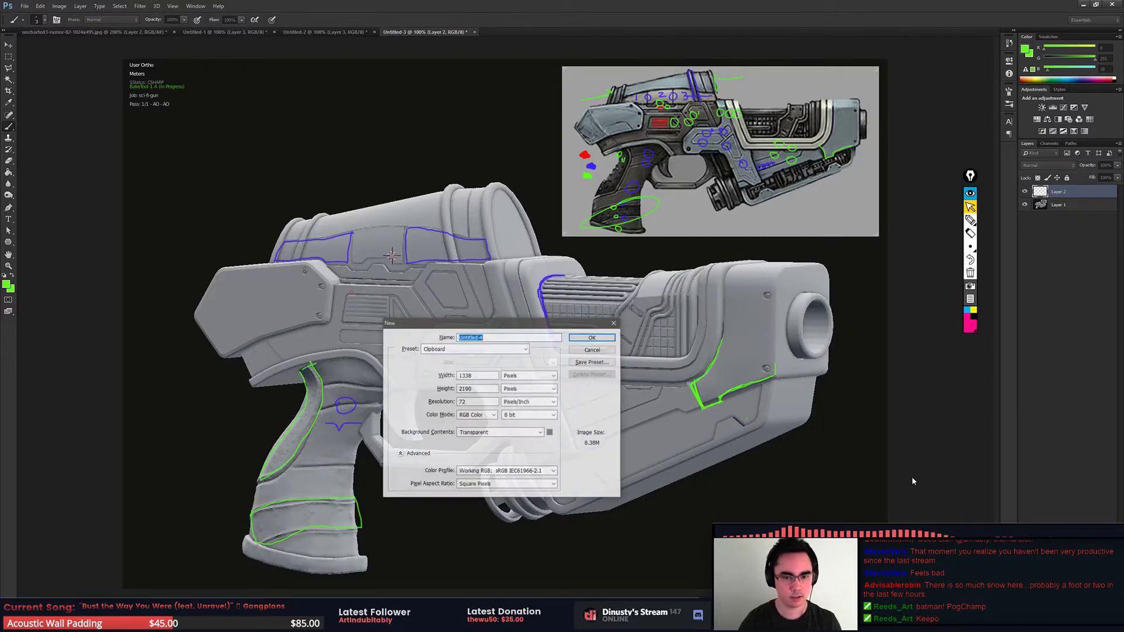
key("Return")
key("ctrl+v")
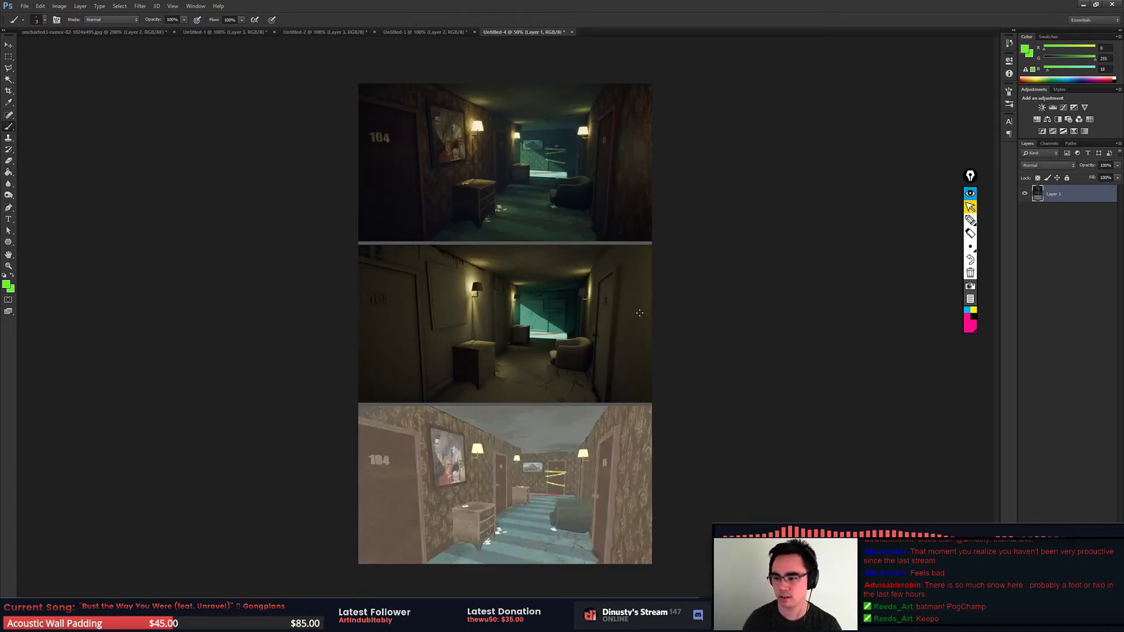
scroll(640, 313, "down", 1)
scroll(609, 381, "up", 3)
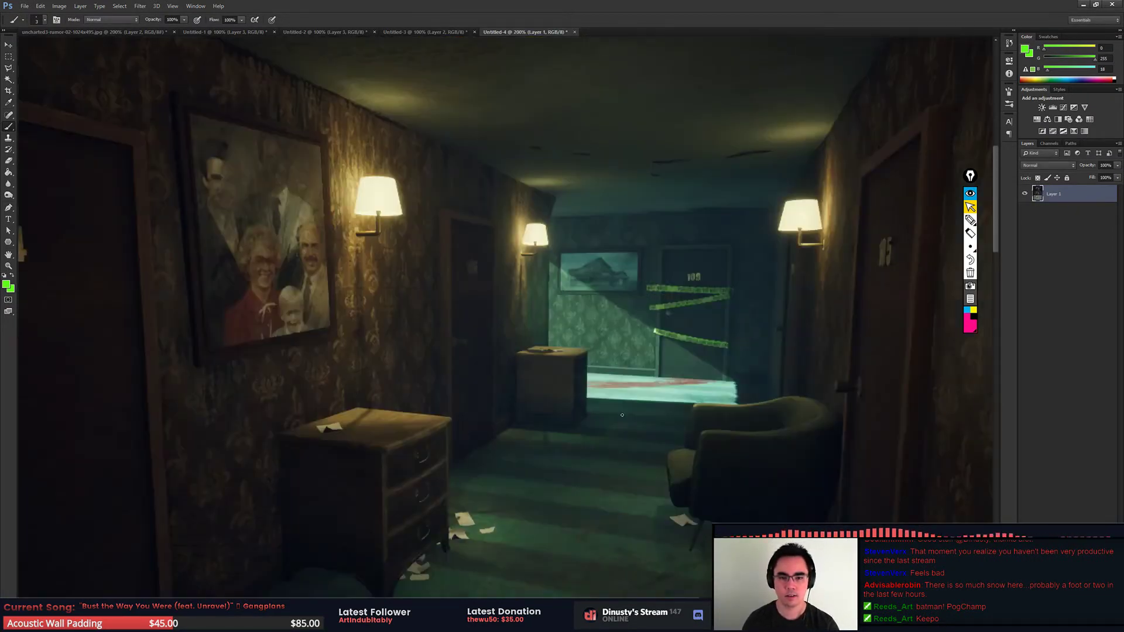
scroll(622, 414, "down", 1)
scroll(622, 414, "down", 1)
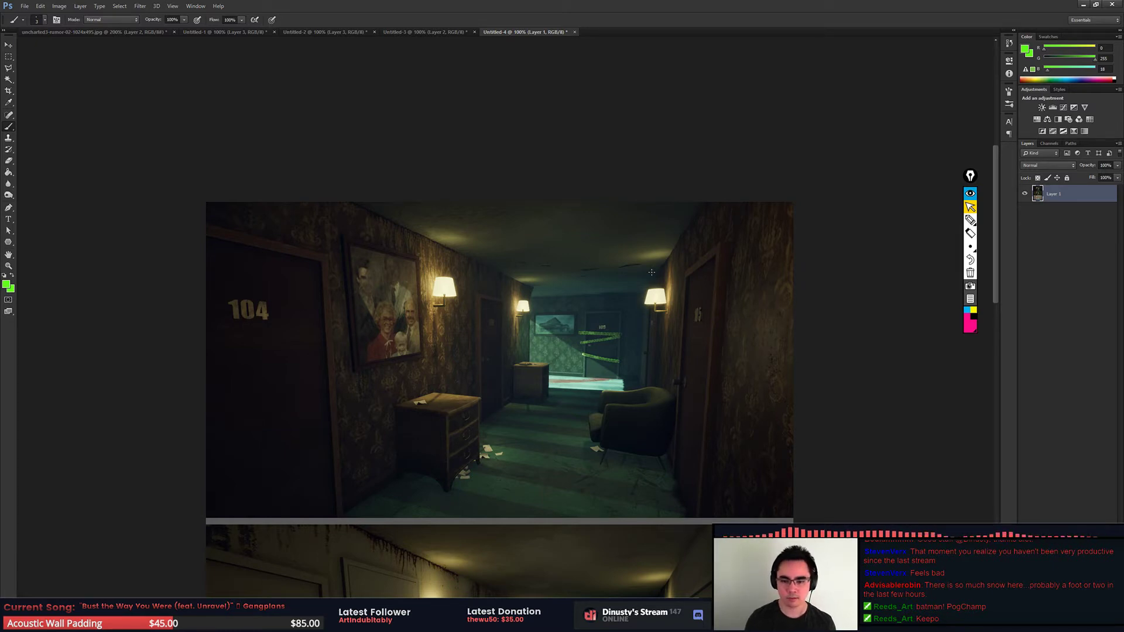
Step: Zoom in to inspect the taped far doorway, undoing a test tape mark
key("ctrl+plus")
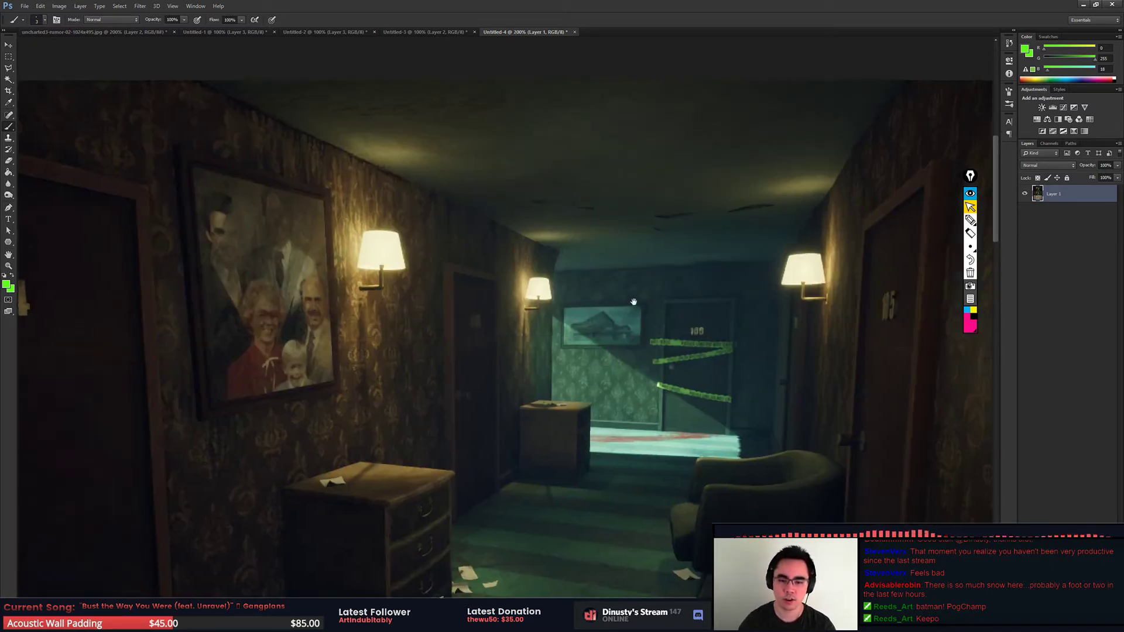
key("ctrl+plus")
left_click_drag(588, 289, 588, 271)
key("ctrl+plus")
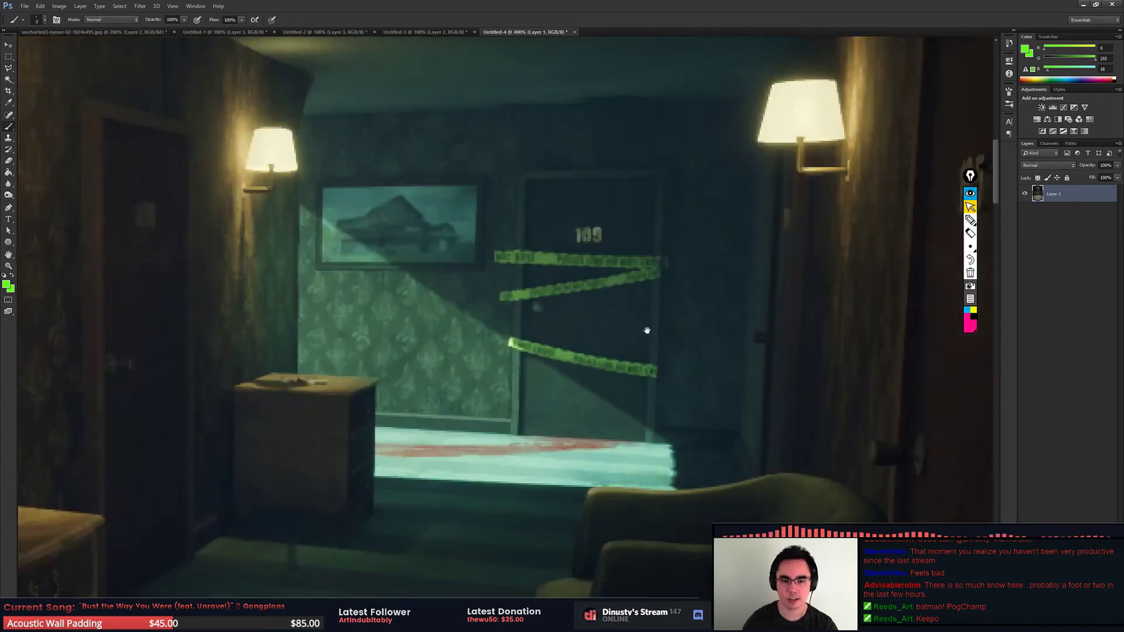
scroll(578, 381, "down", 2)
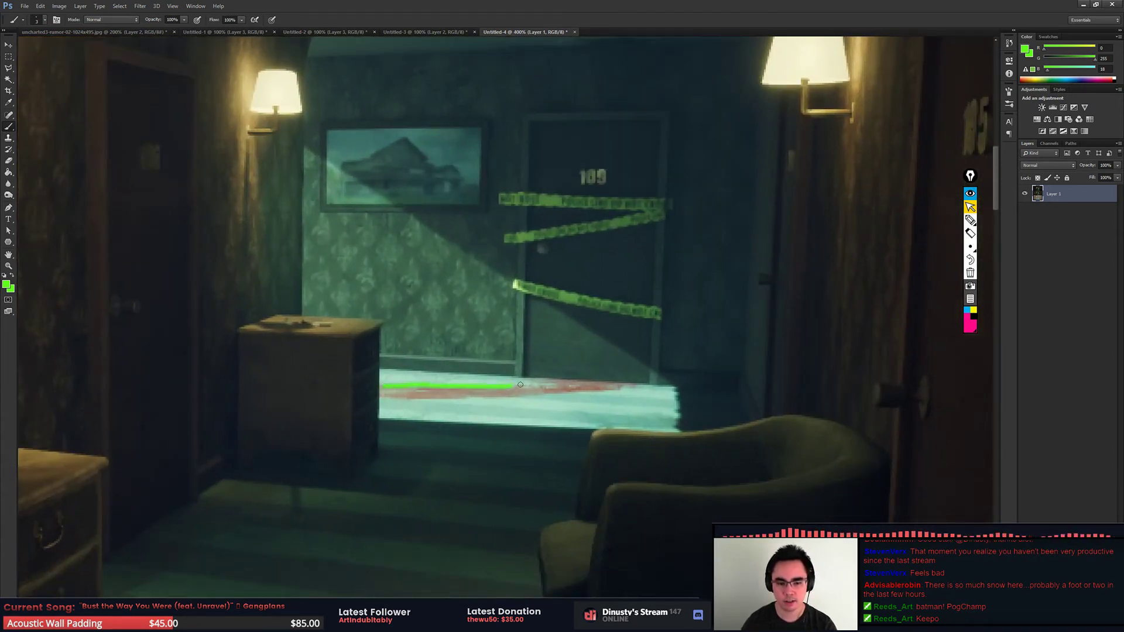
left_click_drag(568, 297, 561, 321)
left_click_drag(499, 216, 674, 228)
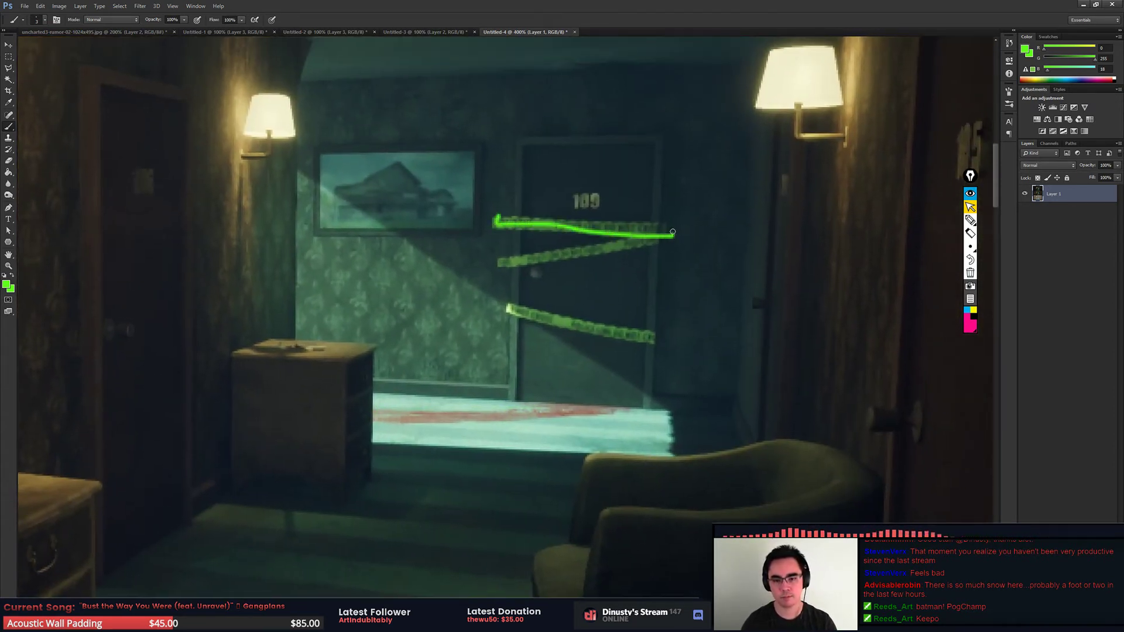
key("ctrl+z")
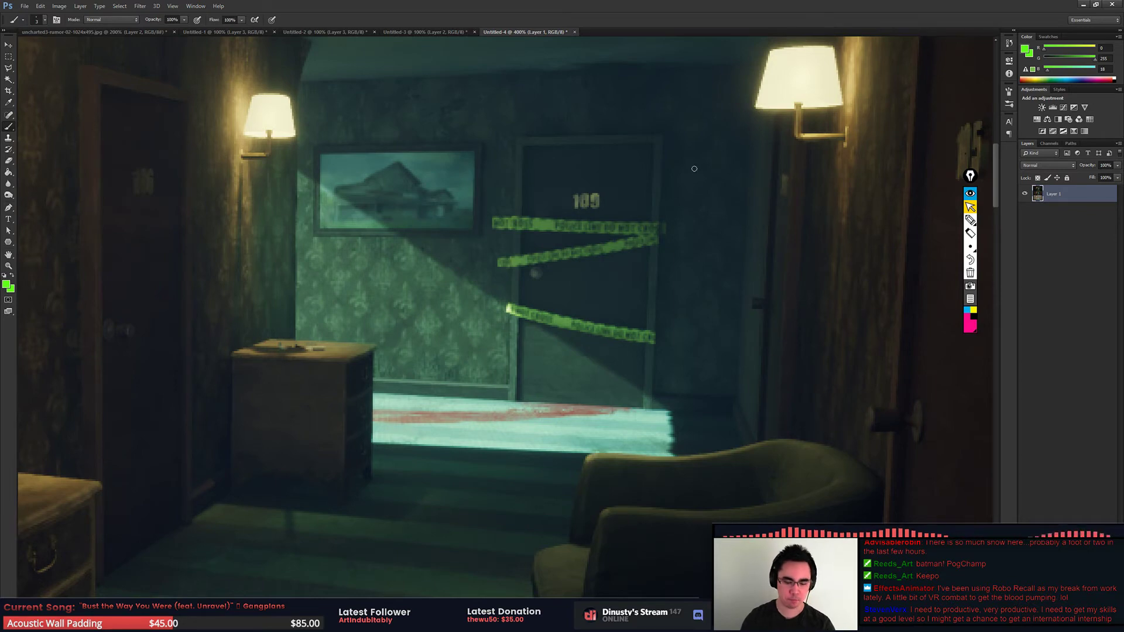
Step: Zoom back out to the full comparison, then examine the middle and first hallway panels
key("ctrl+minus")
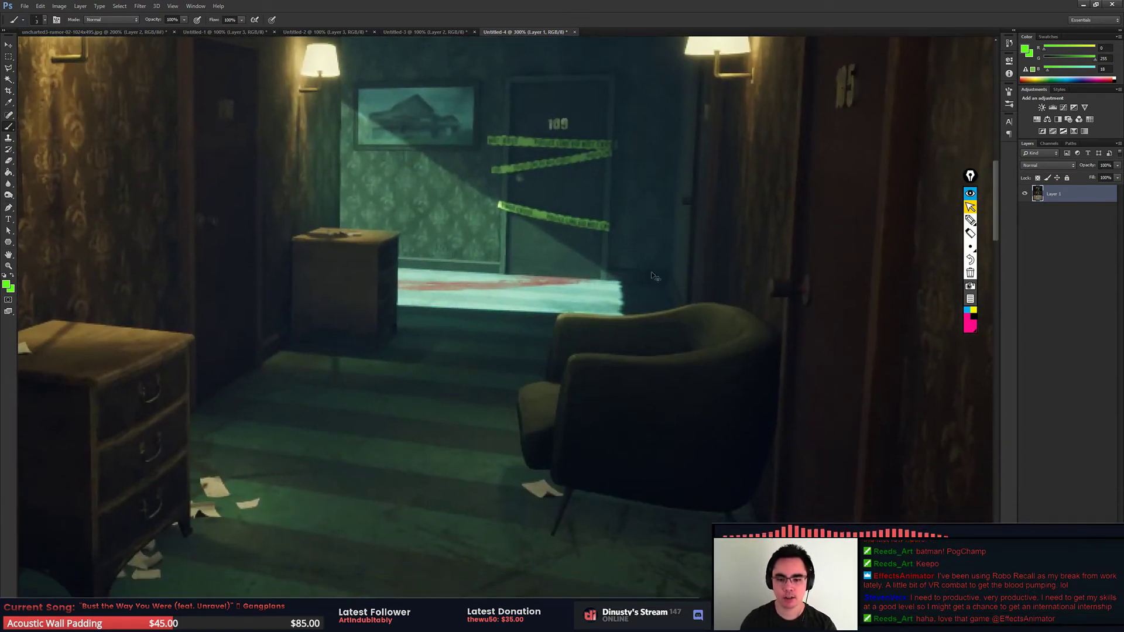
key("ctrl+minus")
key("ctrl+minus")
key("ctrl+minus")
mouse_move(615, 383)
left_mouse_down()
mouse_move(601, 318)
mouse_move(608, 272)
left_mouse_up()
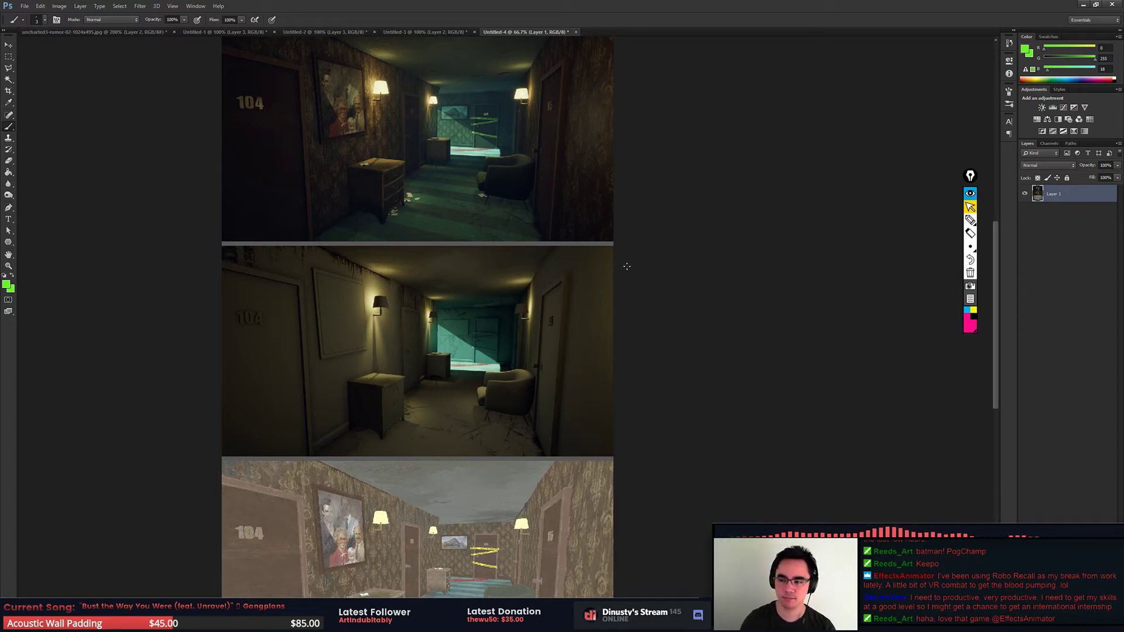
key("ctrl+plus")
key("ctrl+plus")
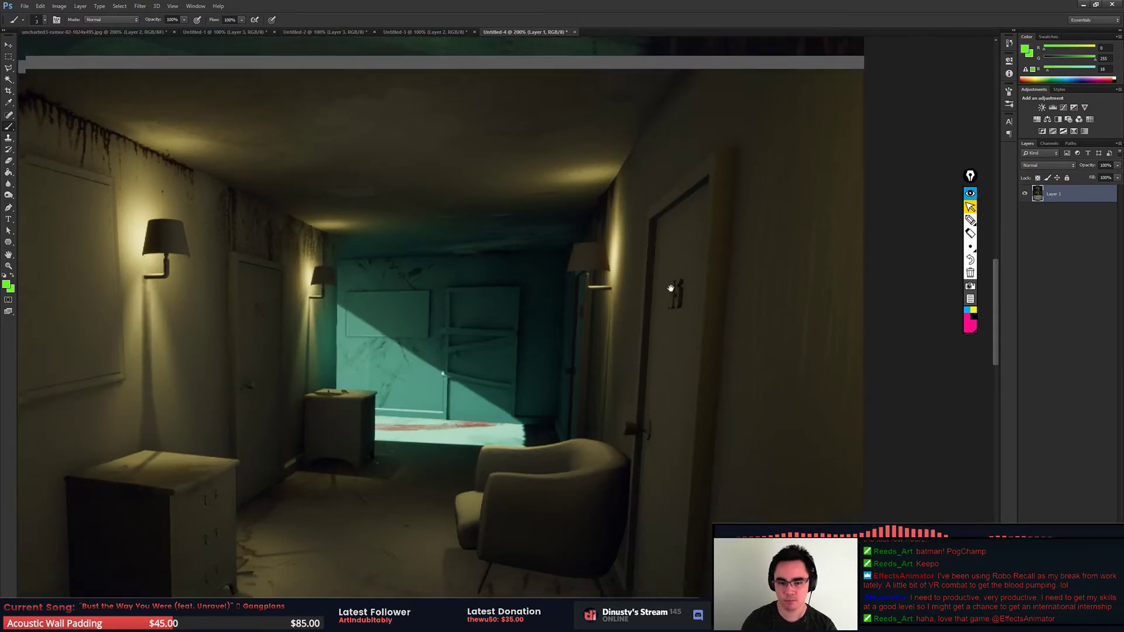
left_click_drag(632, 269, 745, 230)
scroll(744, 231, "up", 2)
scroll(728, 251, "up", 3)
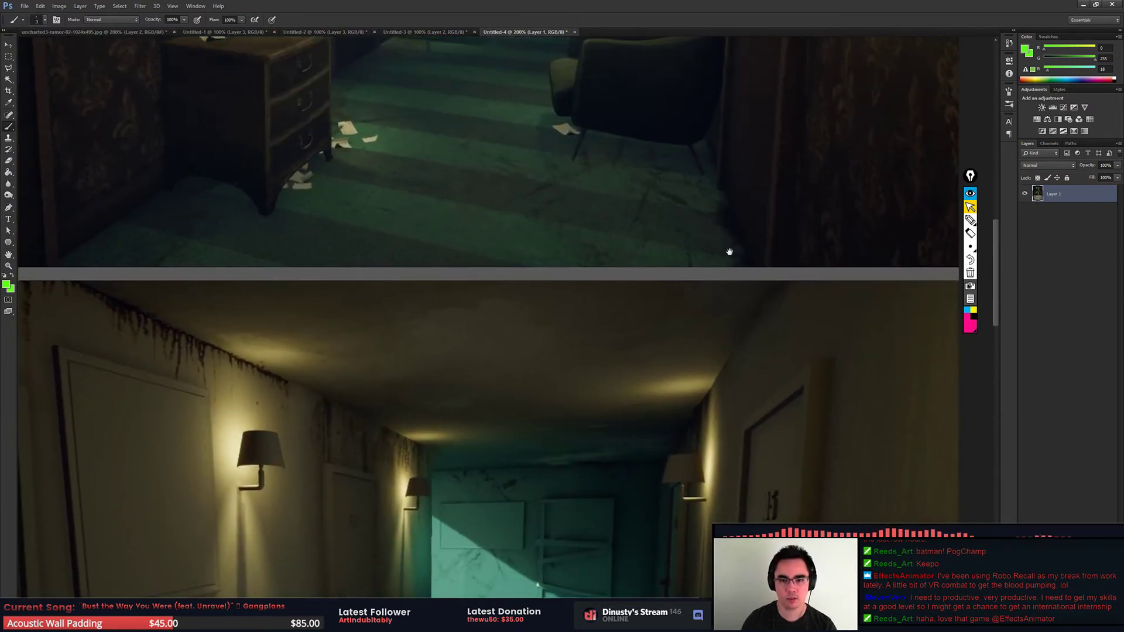
scroll(693, 301, "up", 3)
scroll(683, 410, "up", 3)
scroll(649, 349, "up", 2)
mouse_move(649, 349)
left_mouse_down()
mouse_move(713, 401)
mouse_move(683, 379)
left_mouse_up()
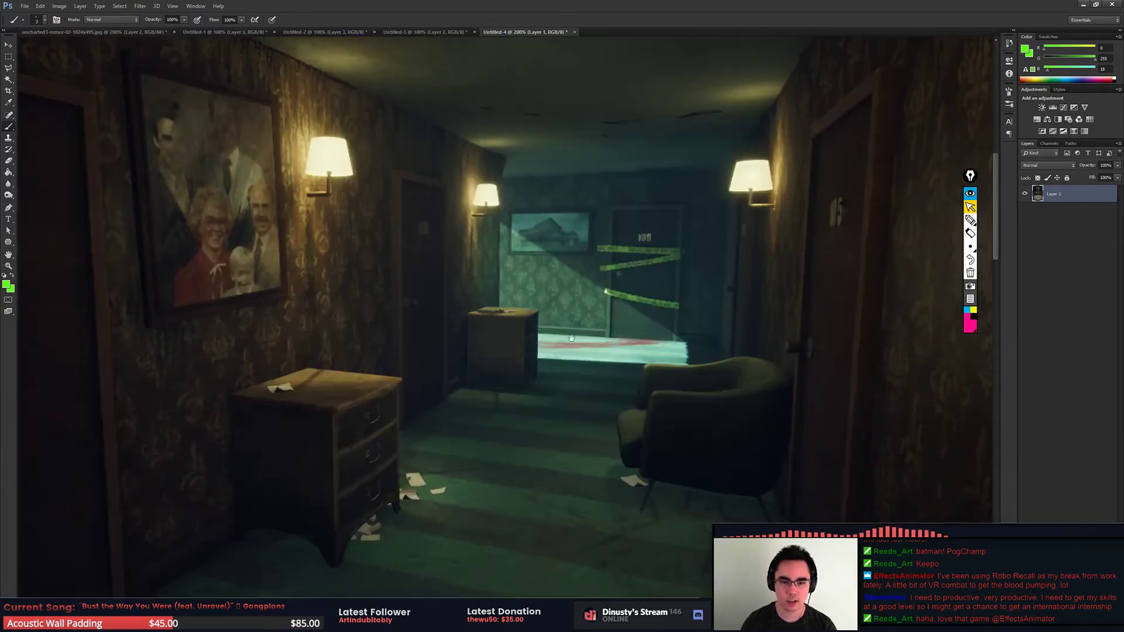
left_click_drag(803, 255, 824, 258)
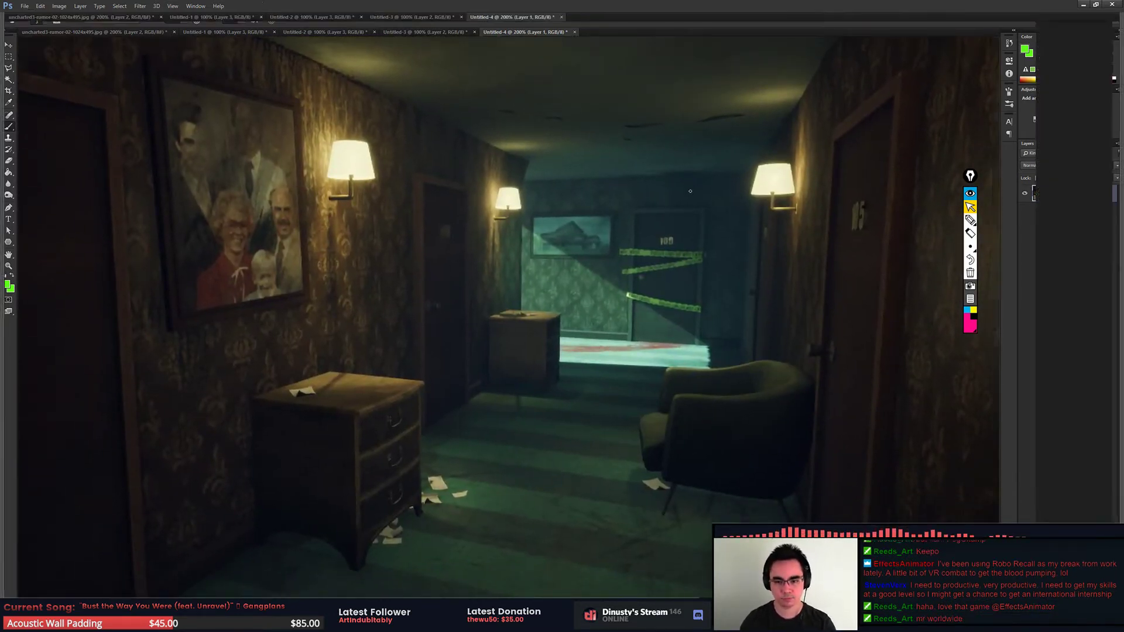
Step: Add a new empty layer for markups and hide the interface to enlarge the image
mouse_move(739, 273)
left_mouse_down()
mouse_move(714, 260)
mouse_move(726, 274)
left_mouse_up()
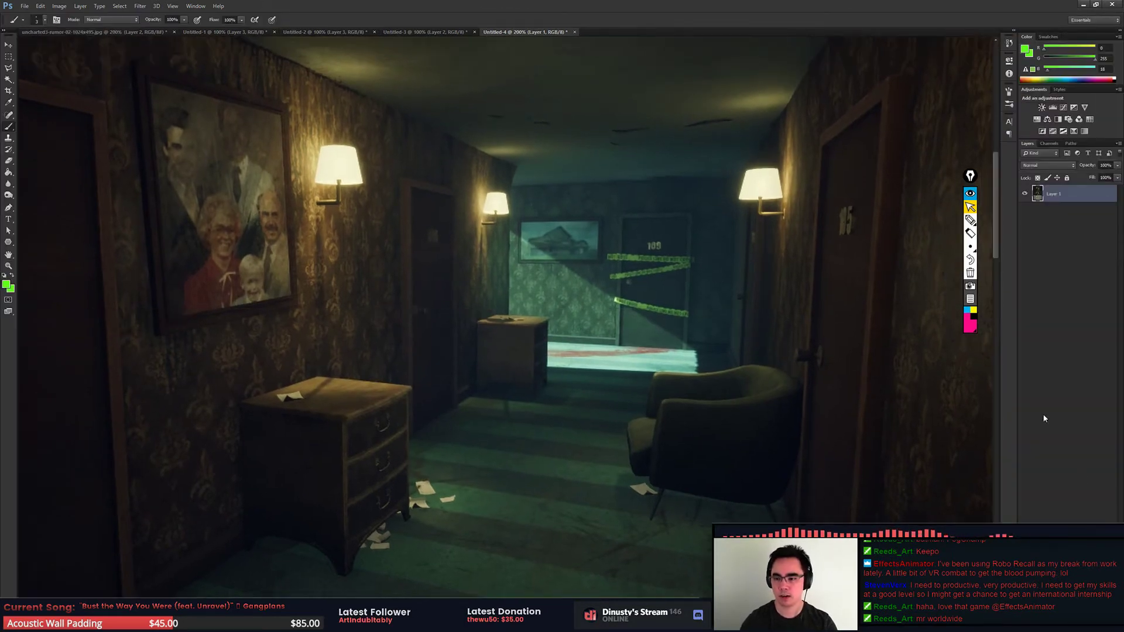
key("ctrl+shift+alt+n")
key("Tab")
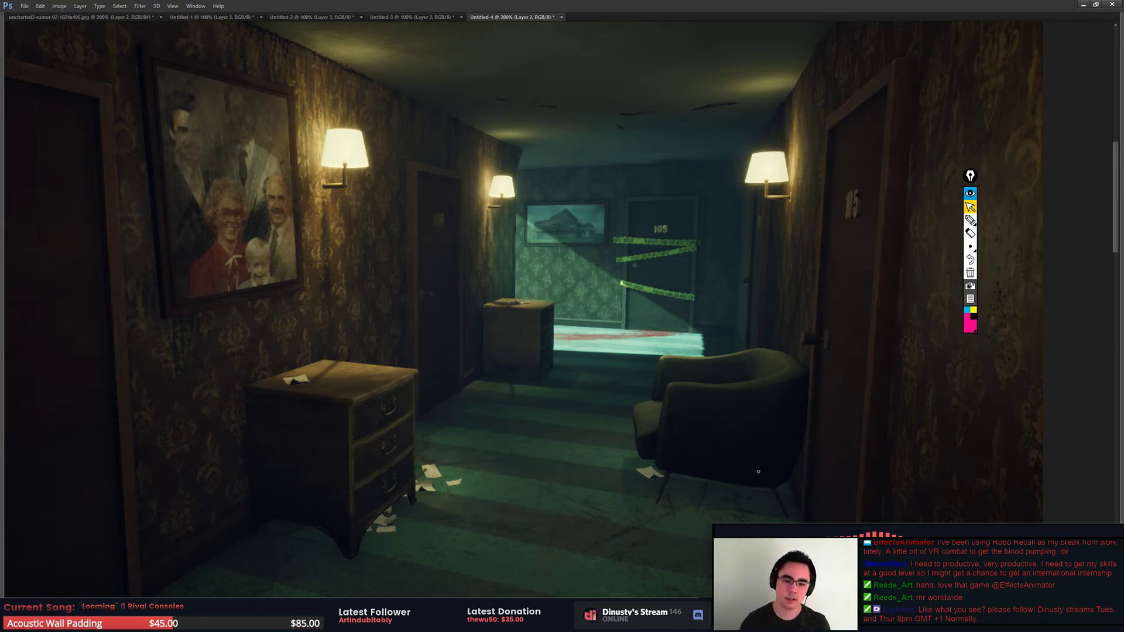
key("ctrl+minus")
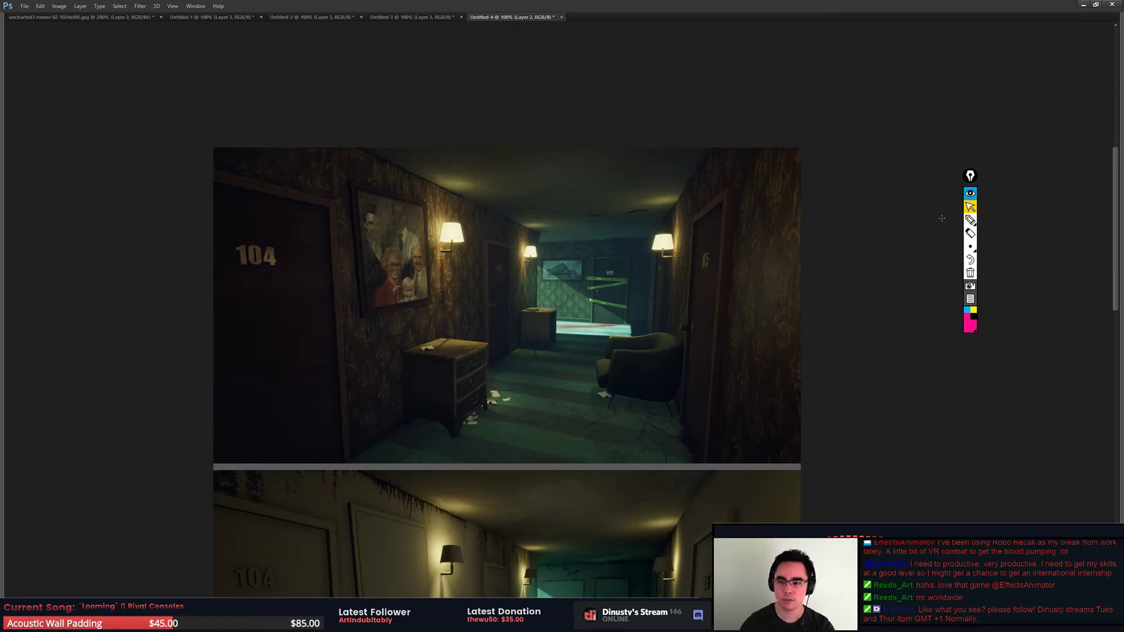
mouse_move(1111, 177)
left_mouse_down()
mouse_move(1107, 267)
mouse_move(1103, 255)
left_mouse_up()
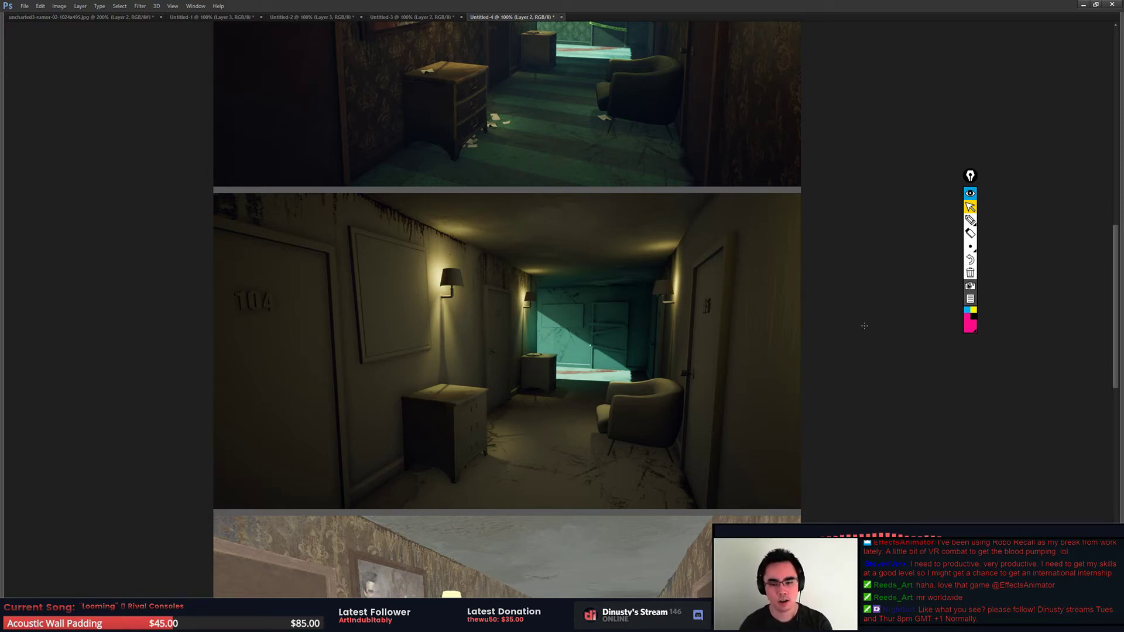
Step: Close the screen annotation overlay and bring the interface panels back
left_click(970, 220)
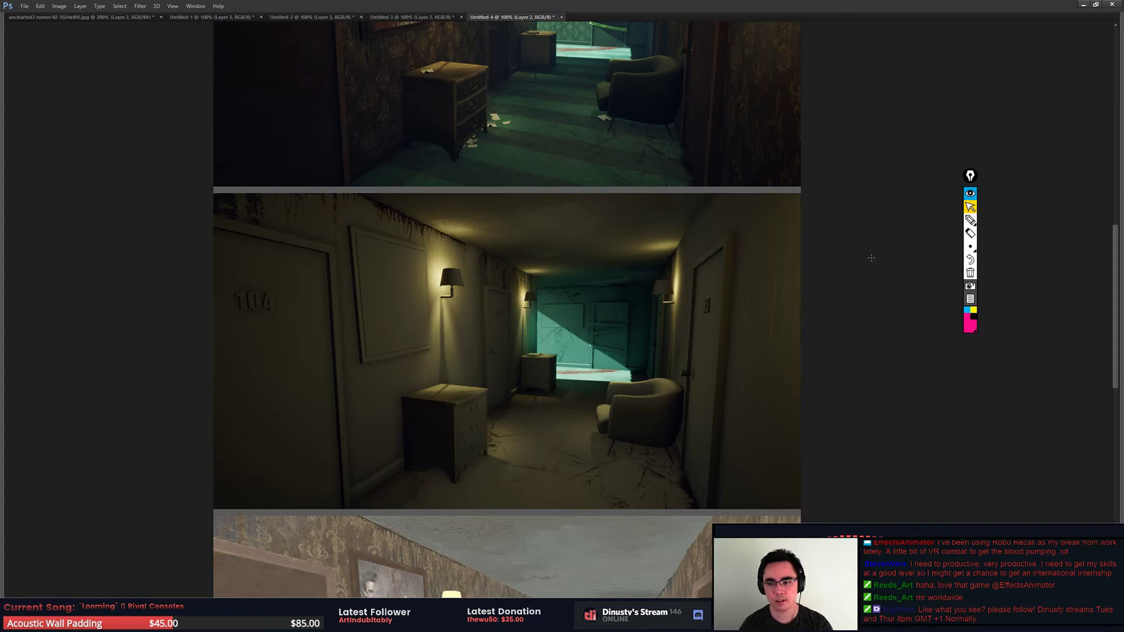
left_click_drag(971, 177, 973, 175)
left_click(975, 193)
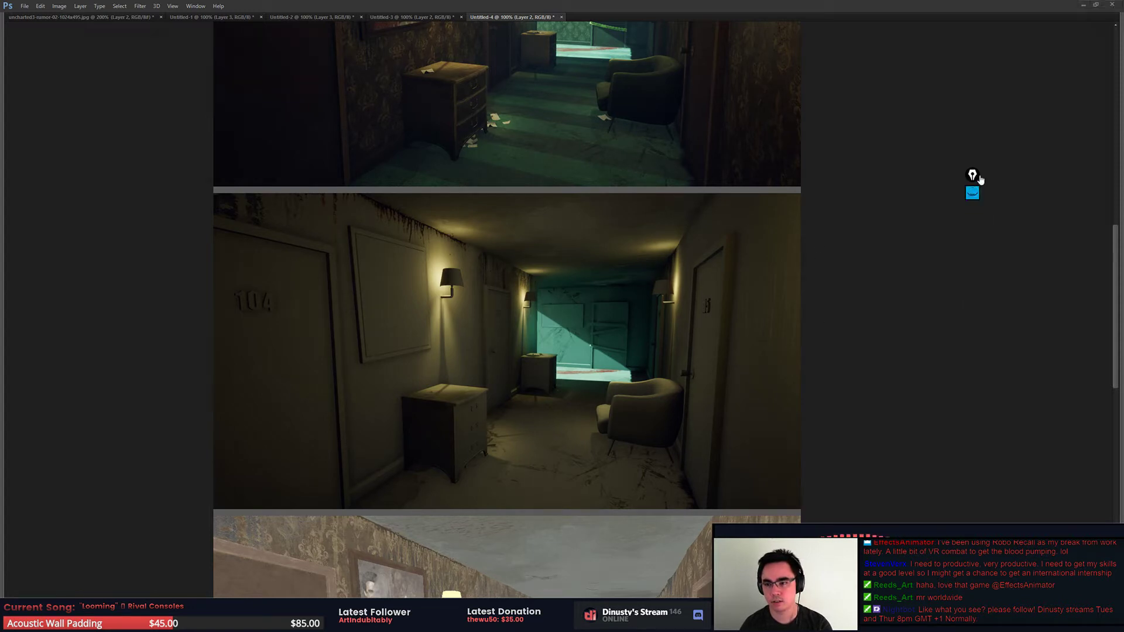
key("Tab")
left_click_drag(812, 311, 818, 378)
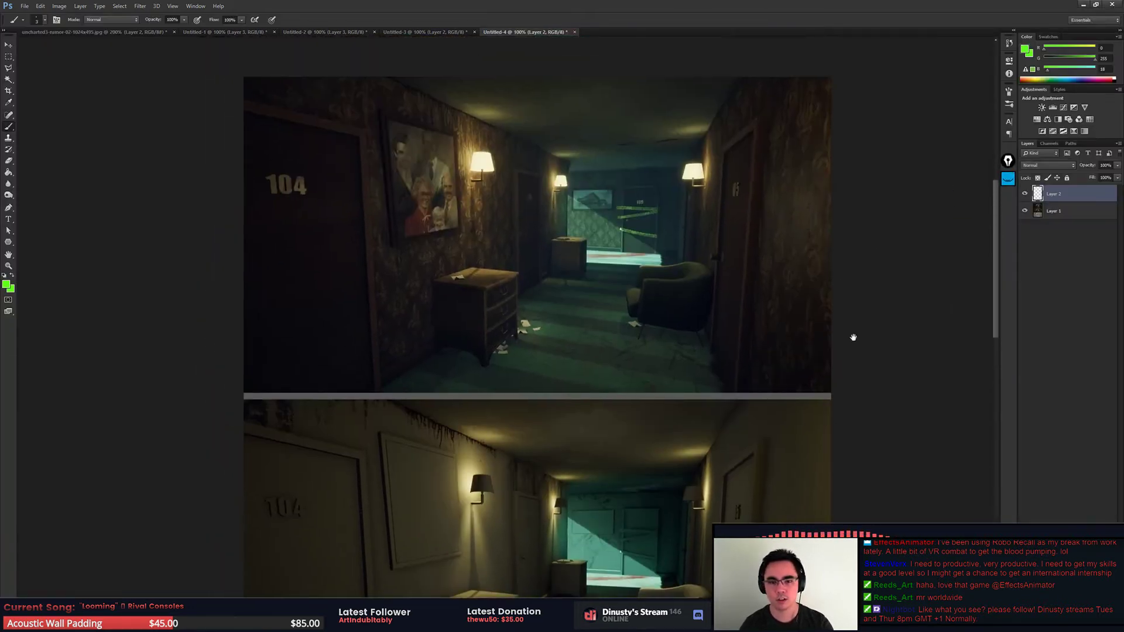
Step: Browse the stacked images, zooming into the lower corridor, then framing the grey corridor
left_click_drag(711, 339, 708, 247)
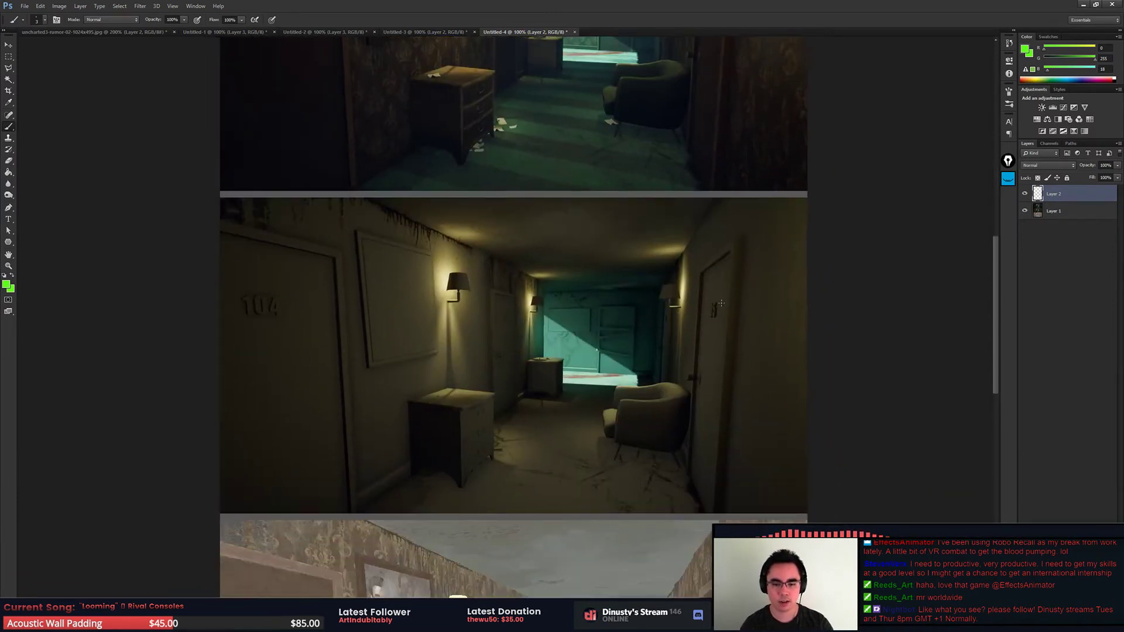
key("ctrl+plus")
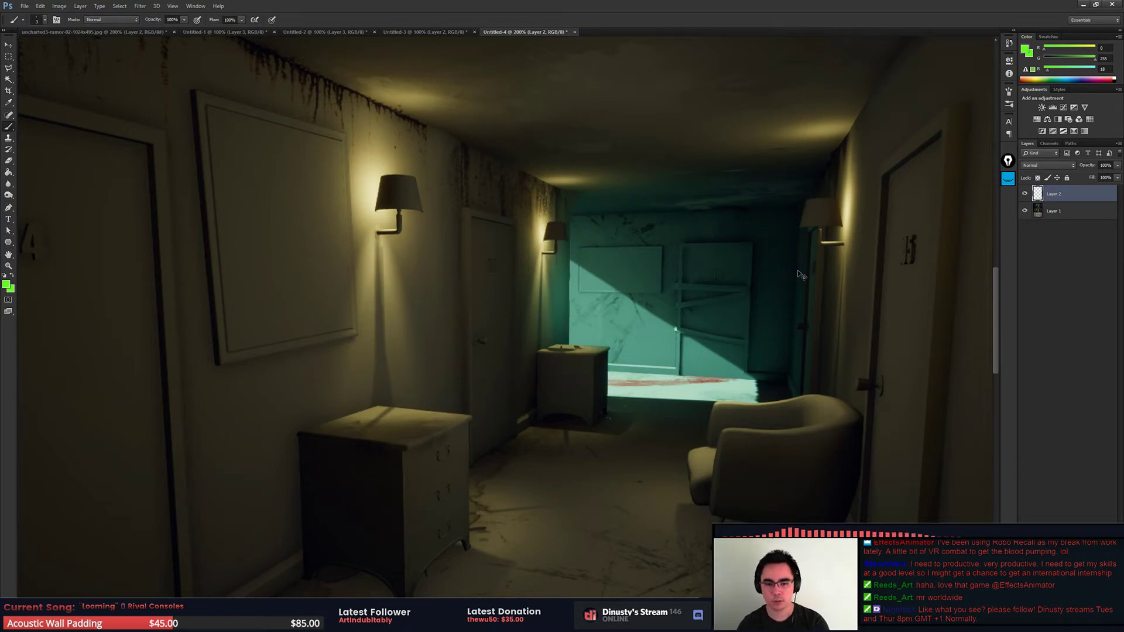
key("ctrl+minus")
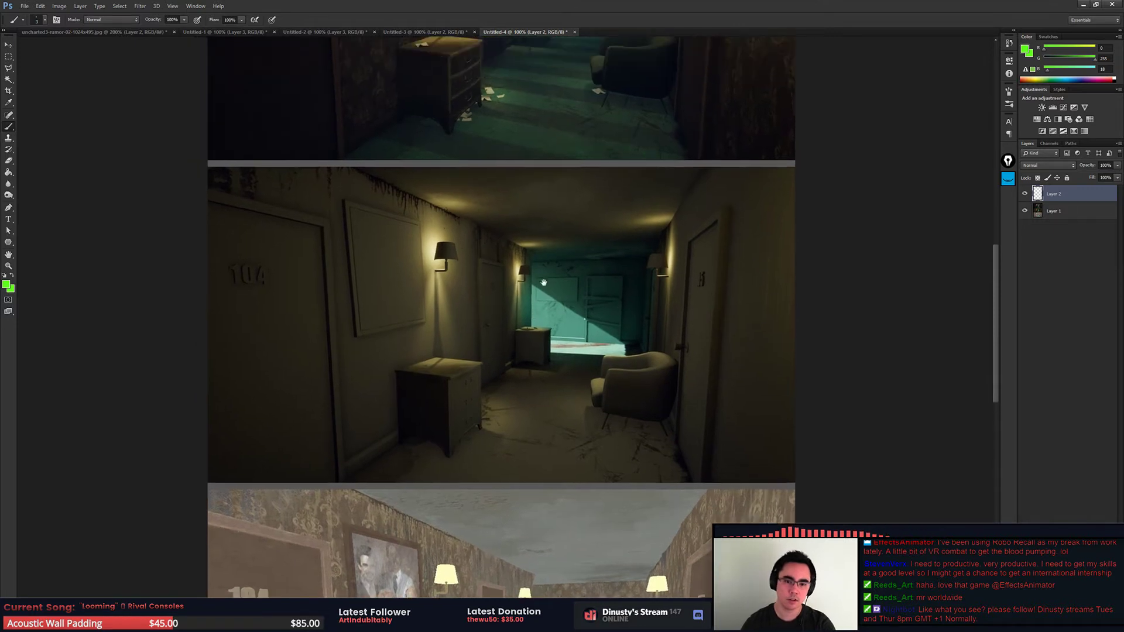
left_click_drag(556, 269, 534, 359)
scroll(534, 359, "up", 1)
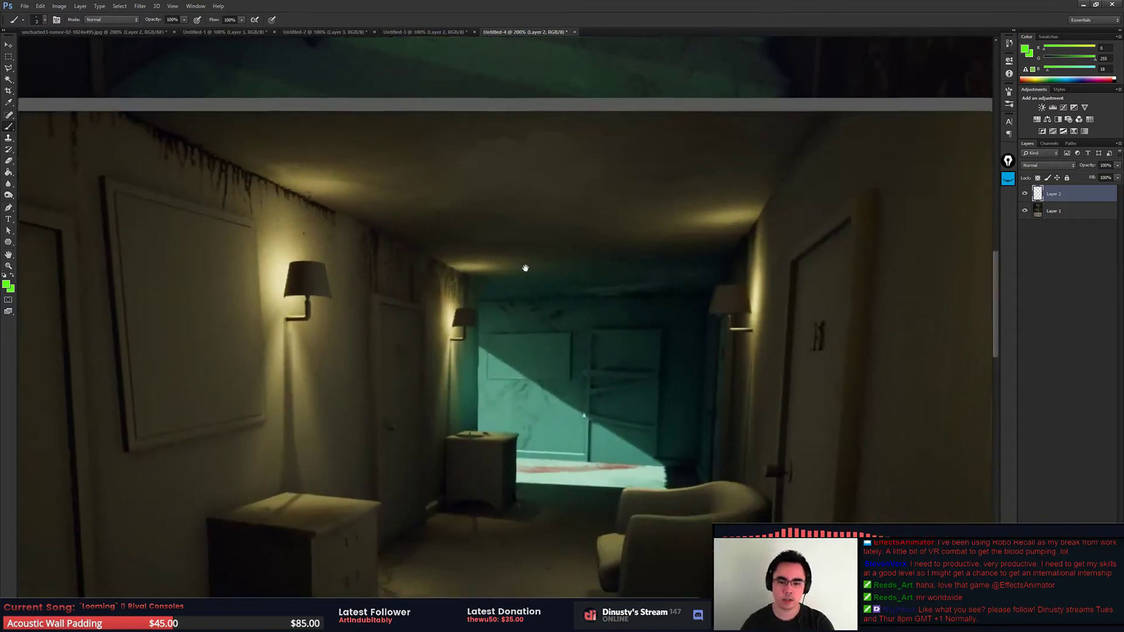
scroll(645, 281, "up", 1)
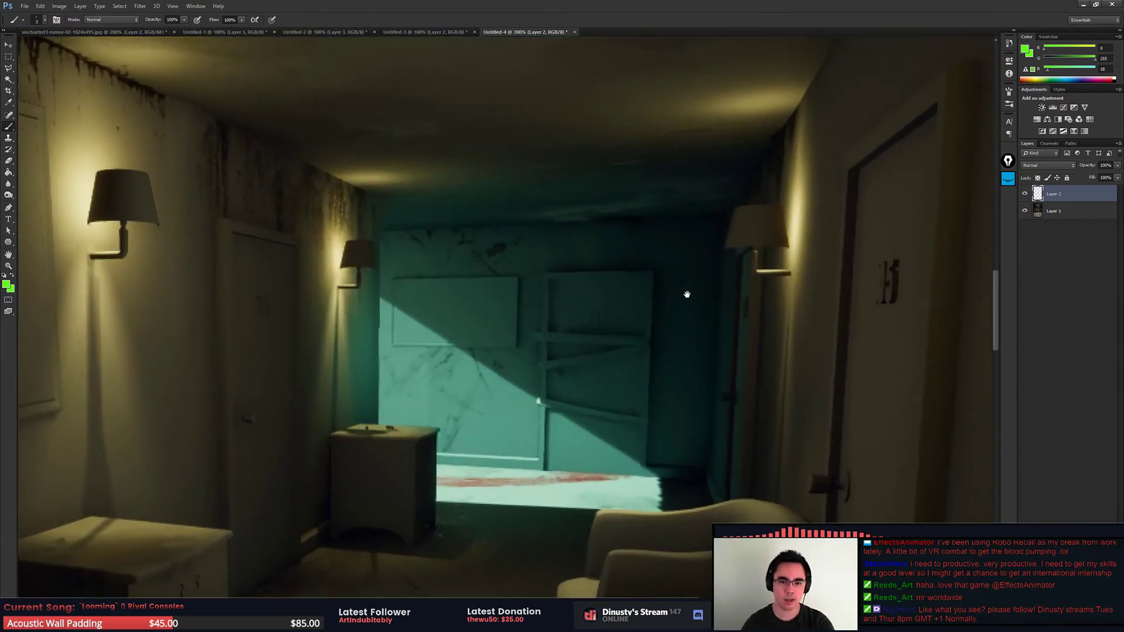
Step: Try a small selection over the back door and a trial green stroke, then discard both
key("v")
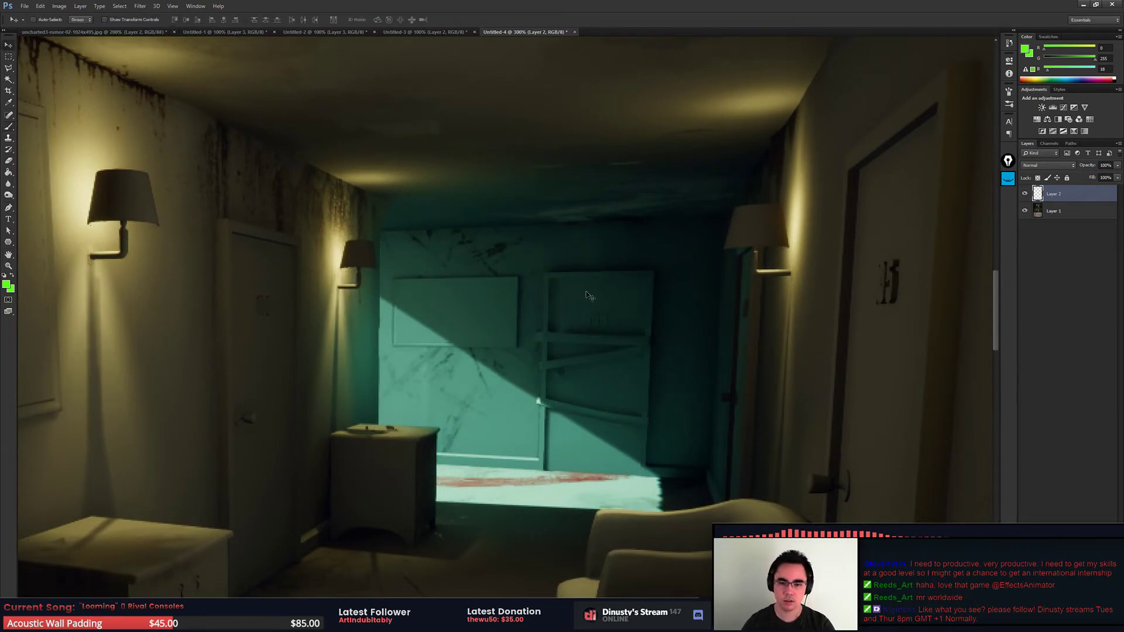
key("m")
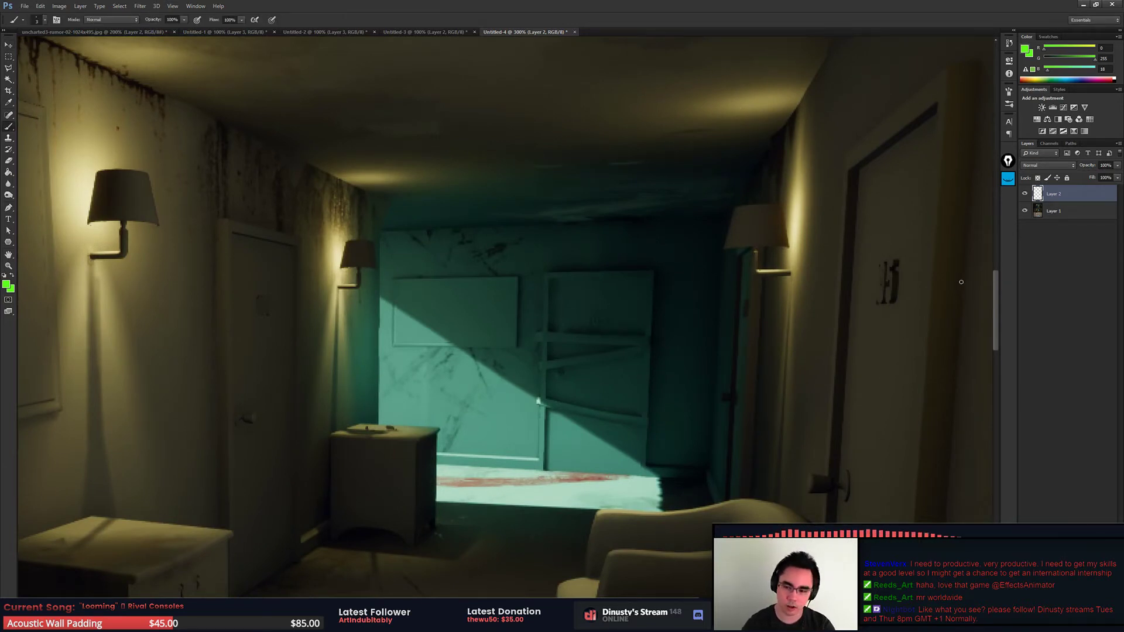
left_click_drag(608, 329, 664, 341)
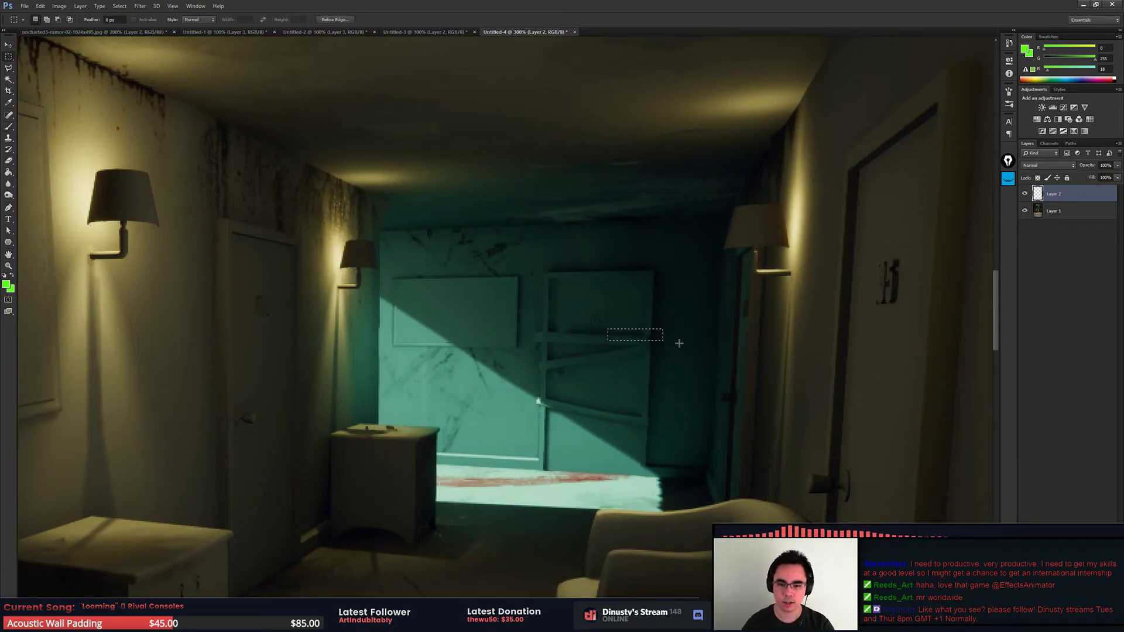
left_click(609, 387)
key("b")
left_click_drag(536, 403, 650, 378)
key("ctrl+z")
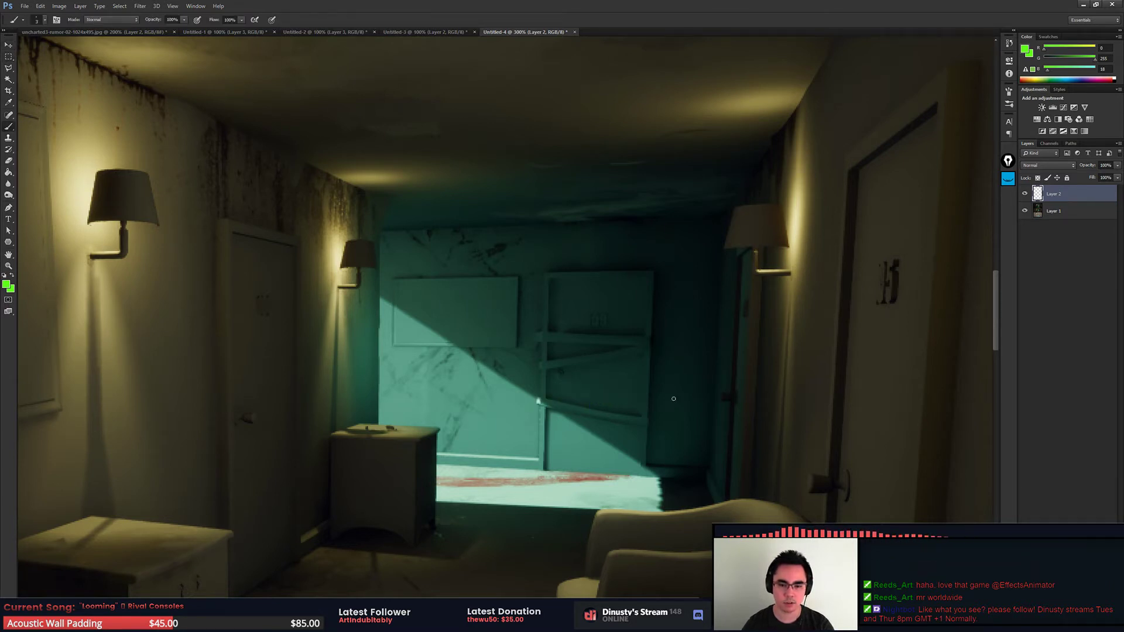
scroll(451, 259, "down", 1)
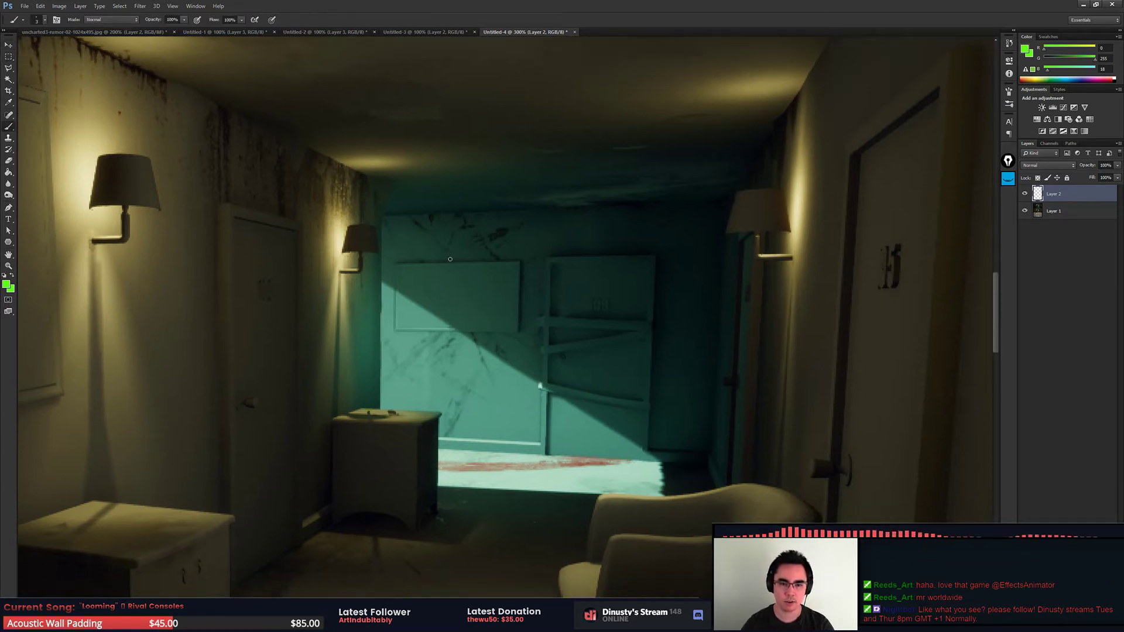
Step: Draw straight green box edges for ceiling, sides and floor, plus a lower-left diagonal
left_click(764, 154, "shift")
key("ctrl+z")
left_click_drag(762, 159, 380, 159)
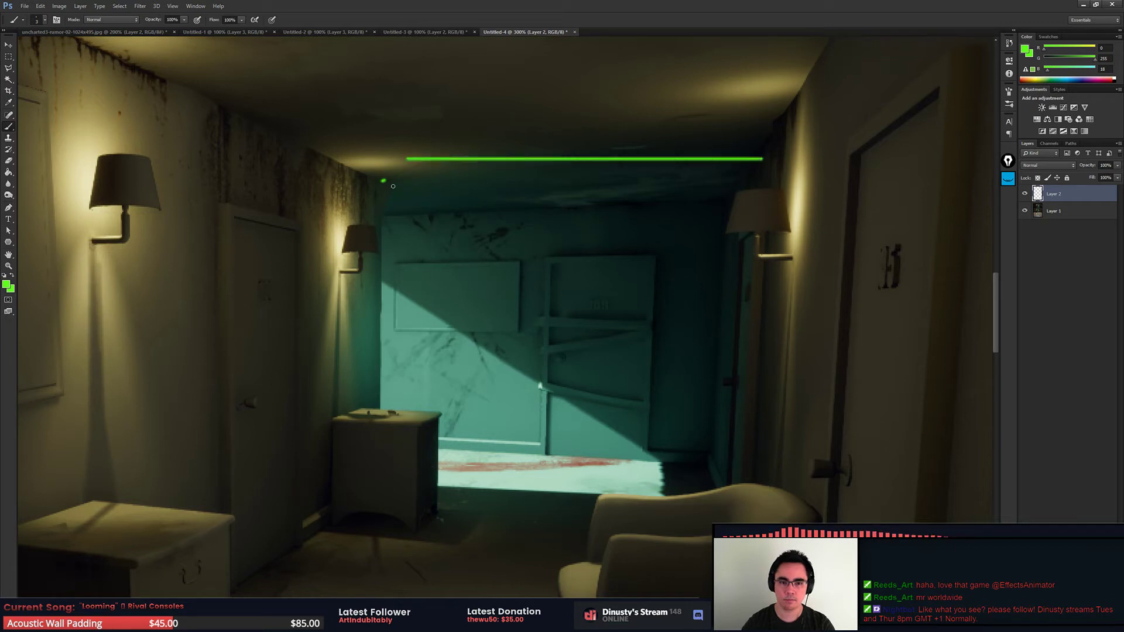
key("ctrl+z")
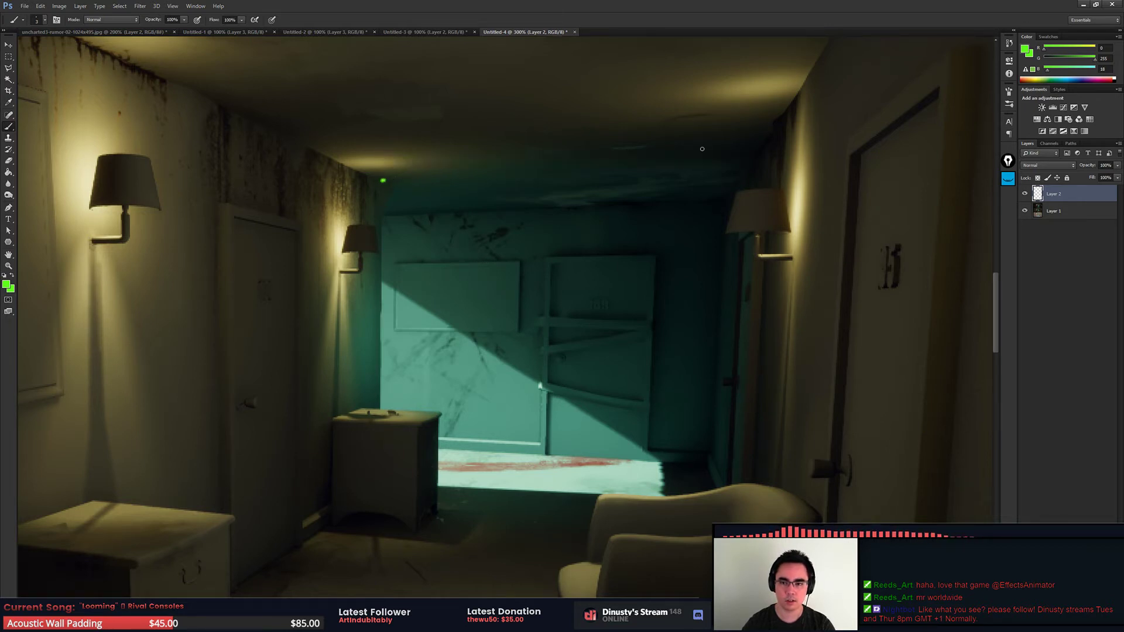
left_click(749, 173, "shift")
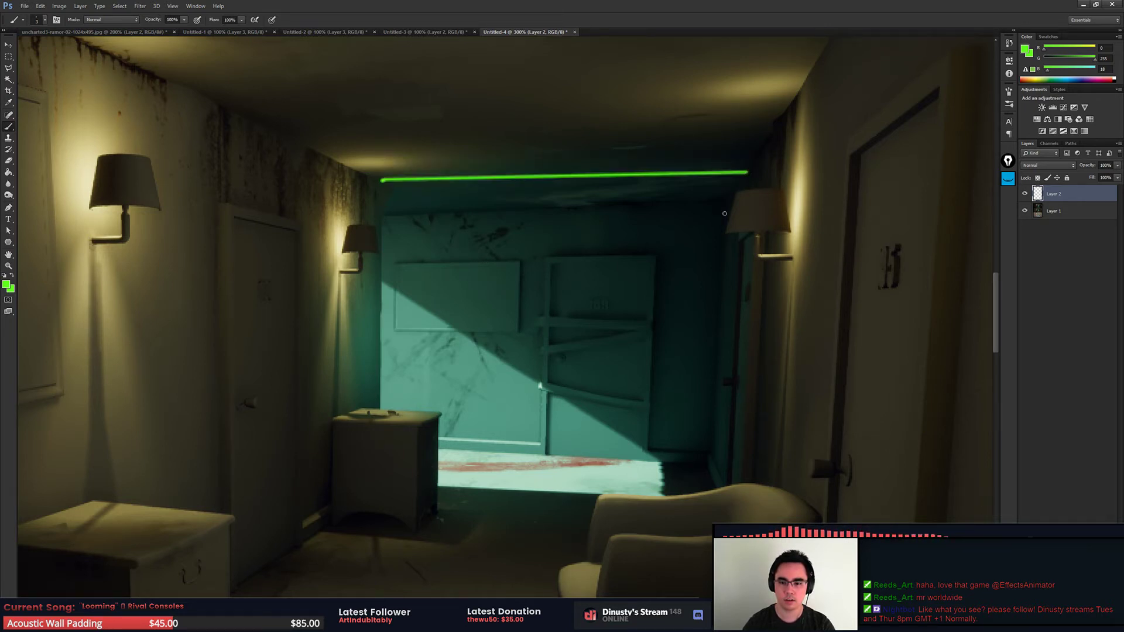
left_click(732, 524, "shift")
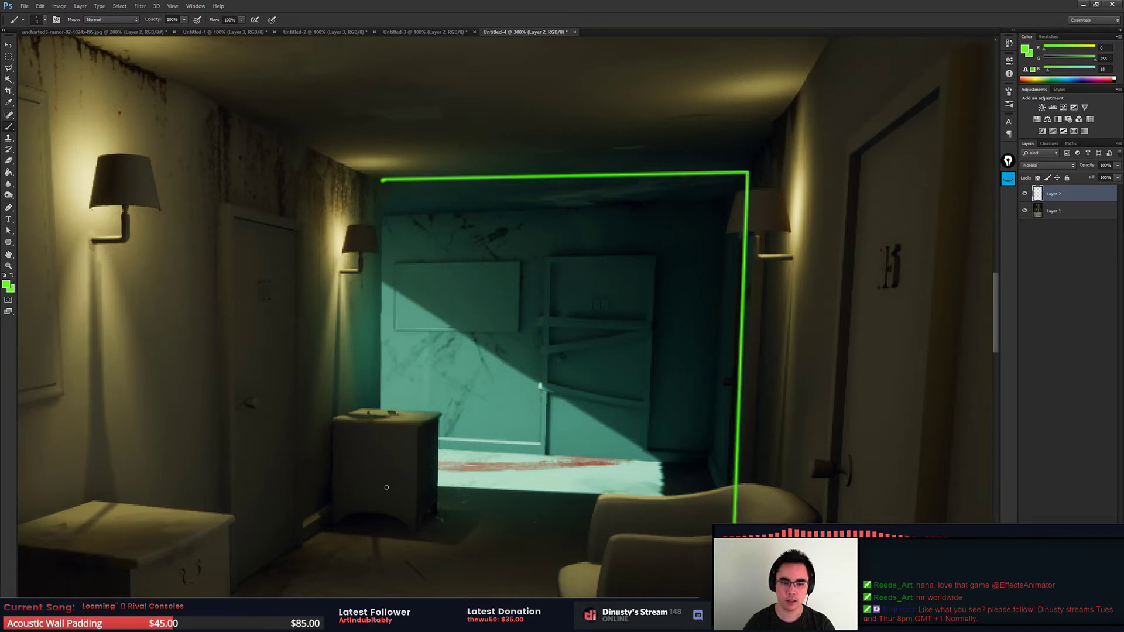
left_click_drag(382, 181, 382, 483)
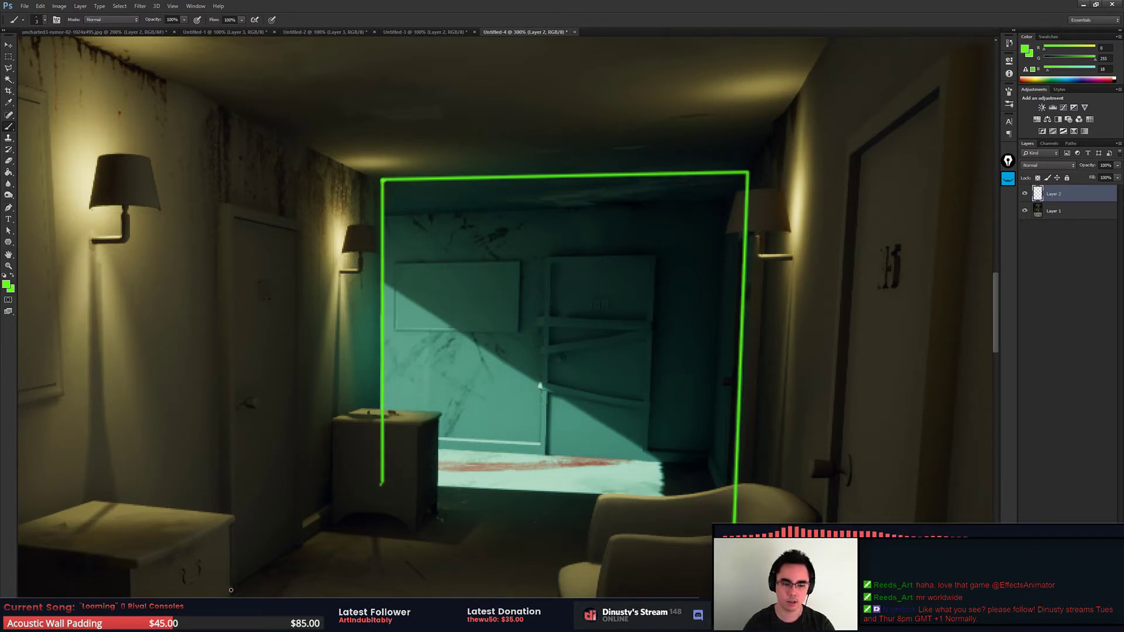
left_click(231, 590, "shift")
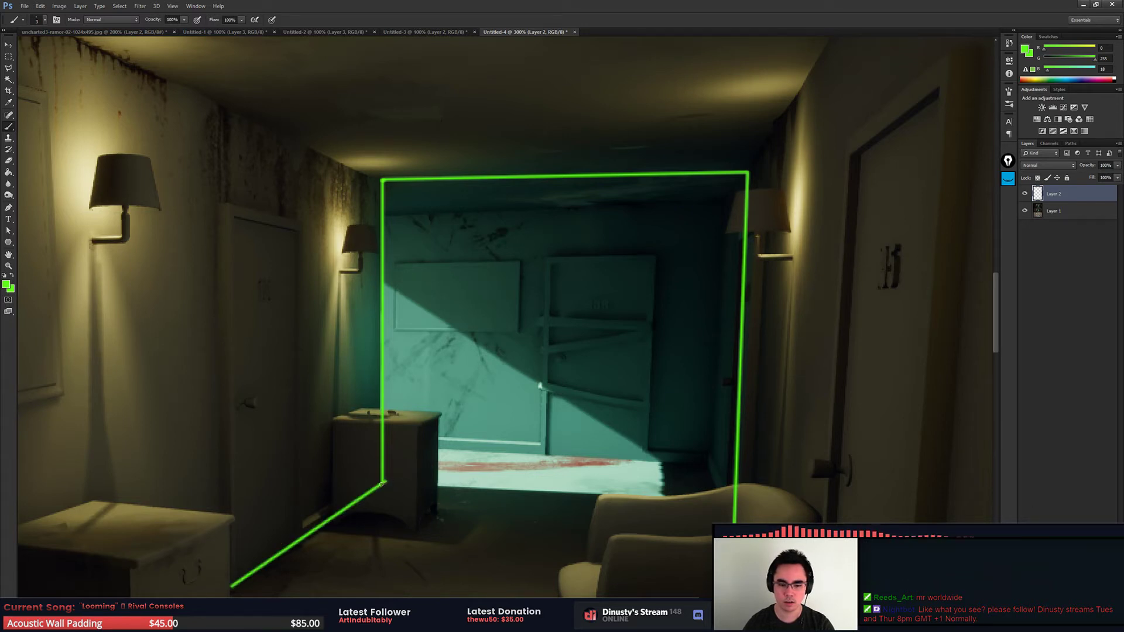
left_click_drag(382, 483, 725, 457)
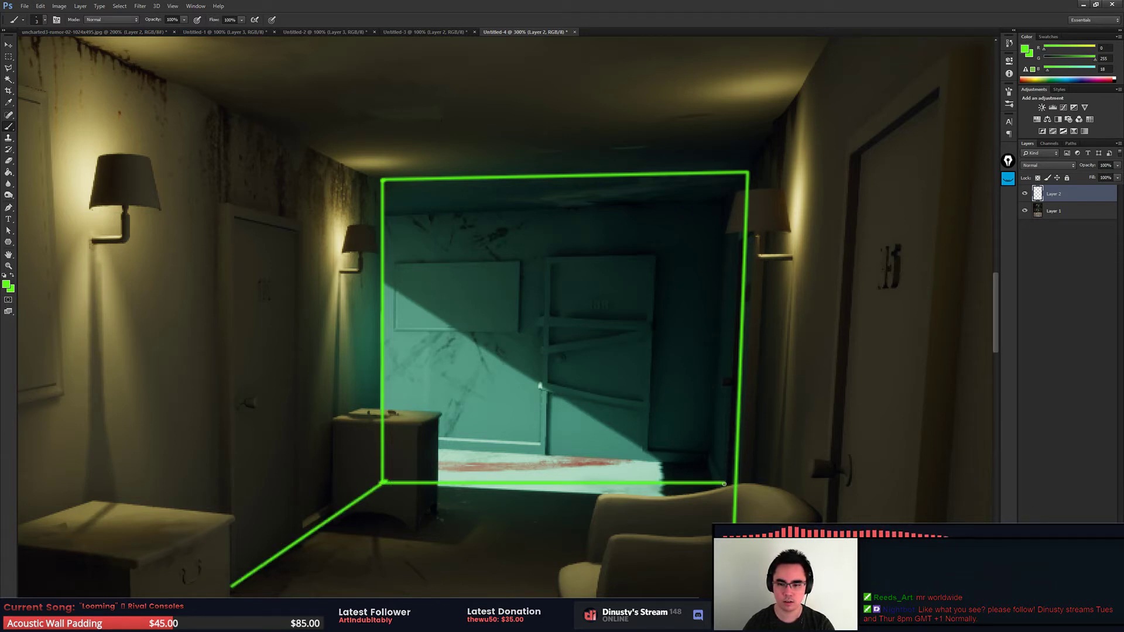
mouse_move(724, 482)
left_mouse_down()
mouse_move(726, 172)
mouse_move(746, 170)
mouse_move(778, 421)
mouse_move(737, 486)
mouse_move(755, 424)
left_mouse_up()
Step: Erase the leftover stub and skew the box's right edge with Free Transform
key("e")
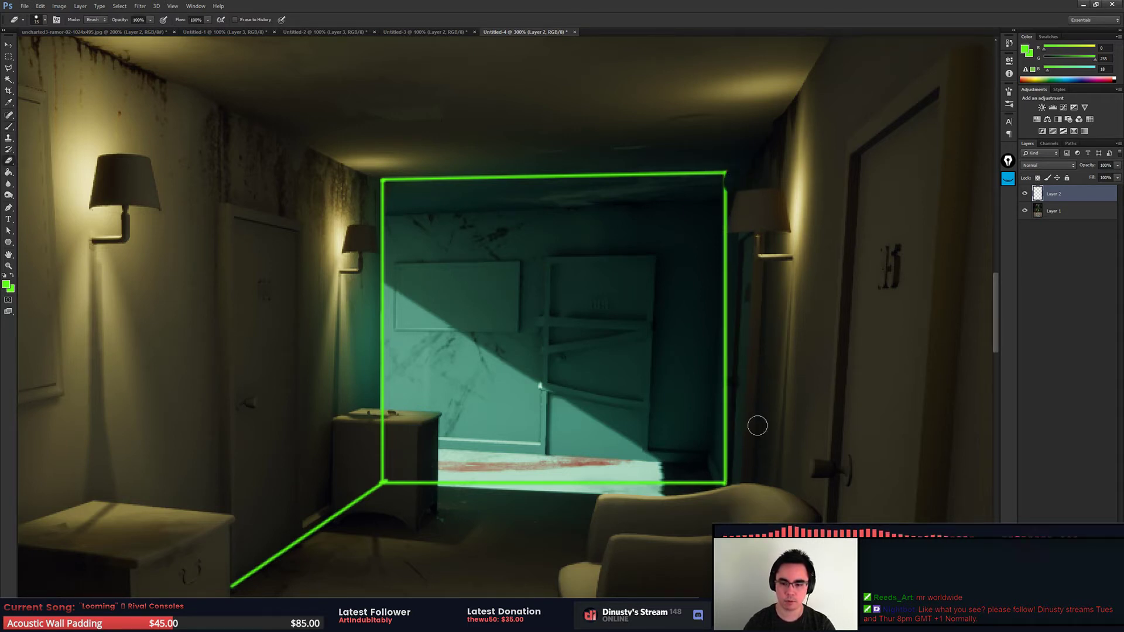
scroll(820, 351, "down", 1)
key("ctrl+t")
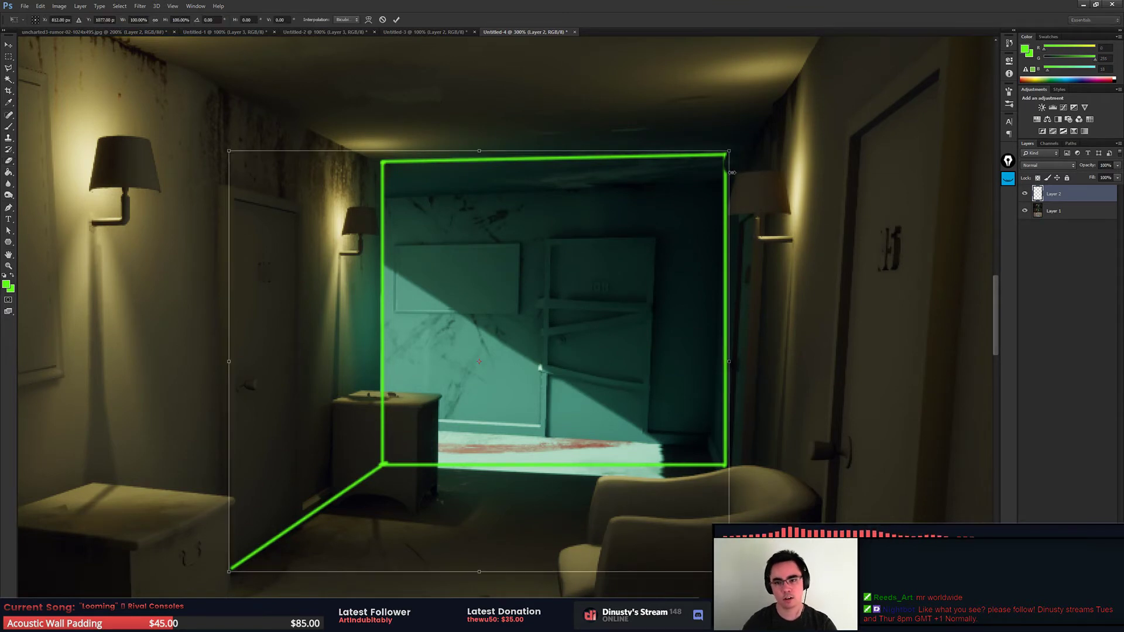
left_click_drag(727, 154, 742, 152)
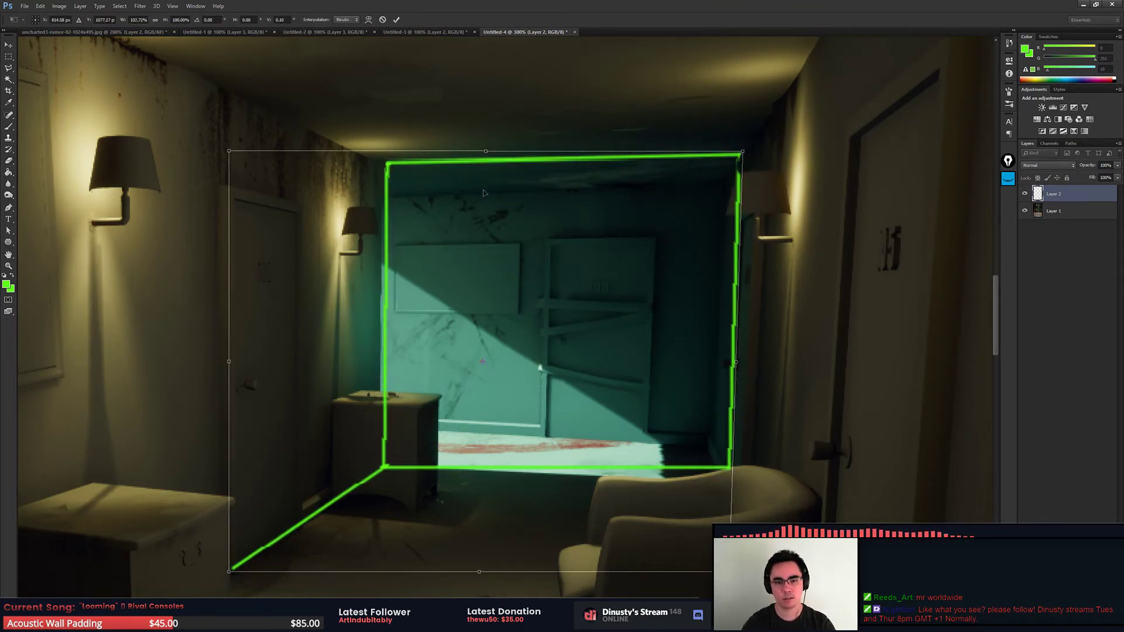
key("Return")
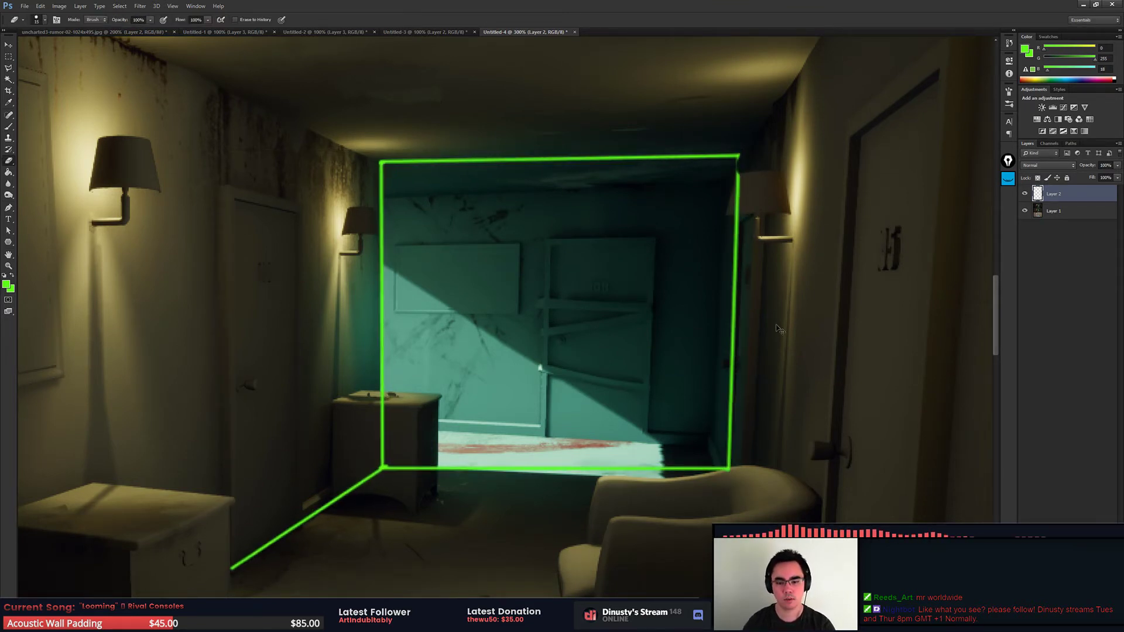
key("ctrl+minus")
key("ctrl+minus")
Step: Enlarge the brush tip, return to the Brush tool, and zoom to 300% near the far doorway
key("ctrl+plus")
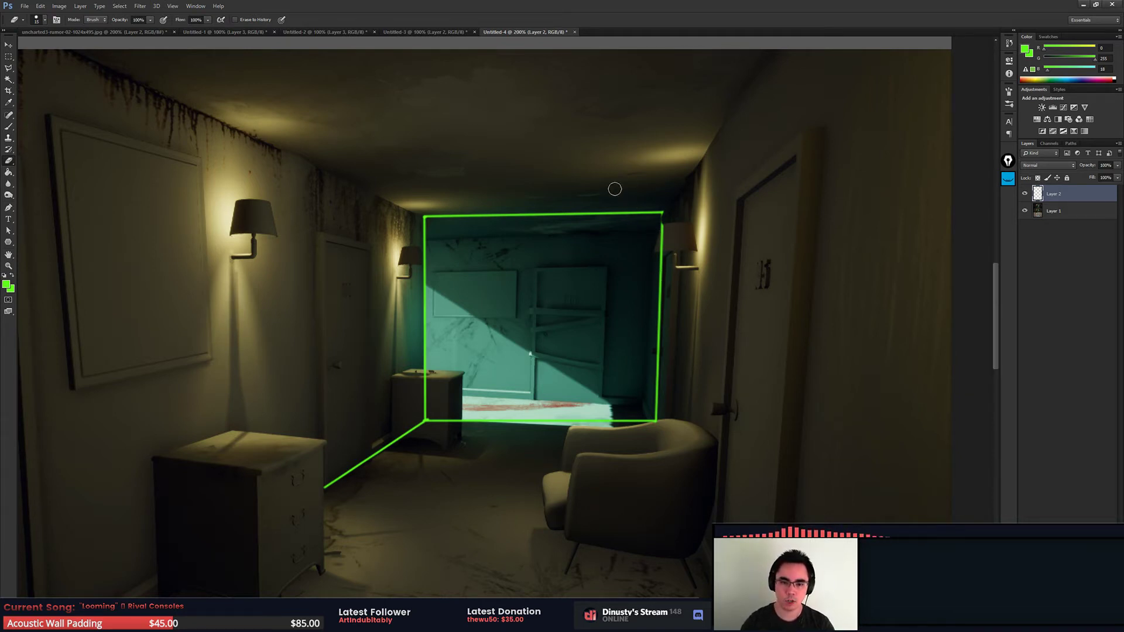
left_click_drag(609, 216, 664, 232)
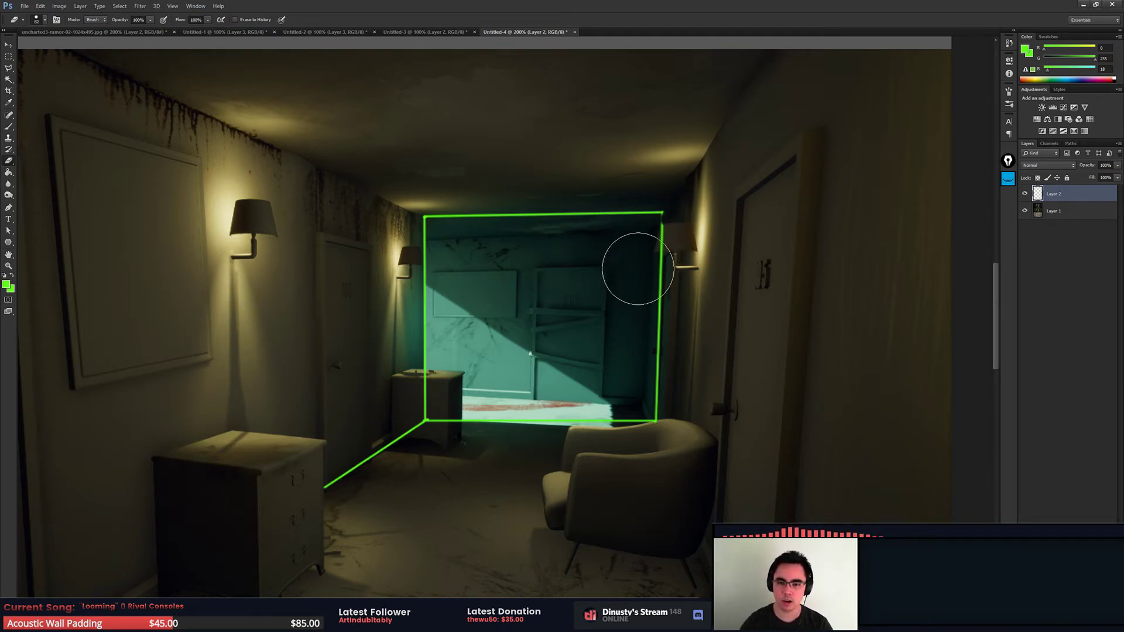
key("b")
scroll(595, 261, "up", 1)
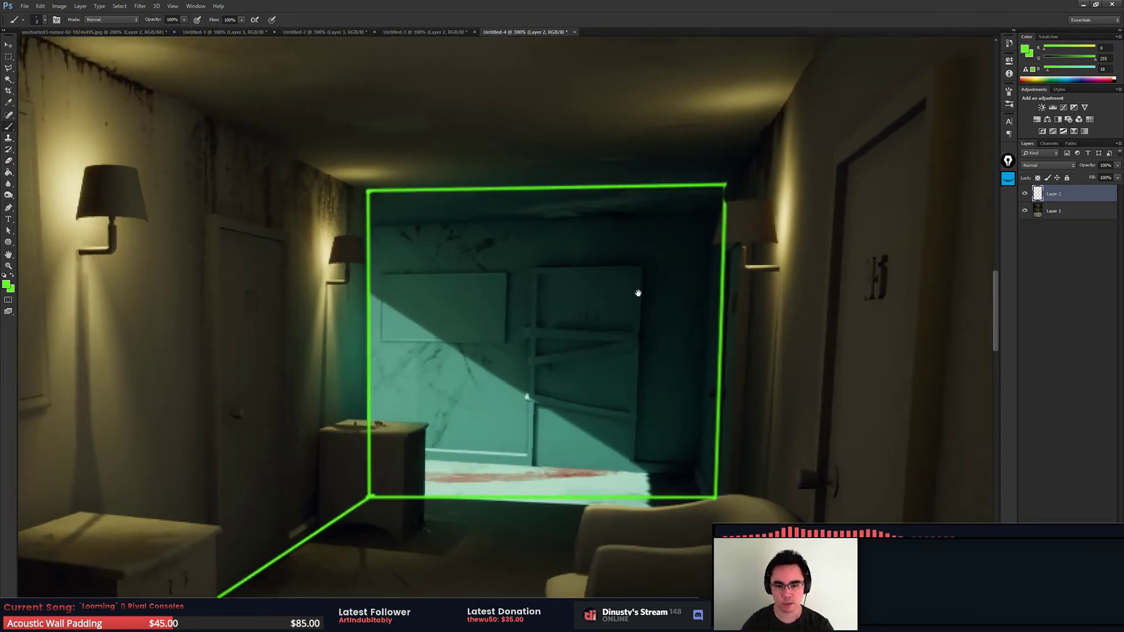
left_click_drag(704, 235, 716, 224)
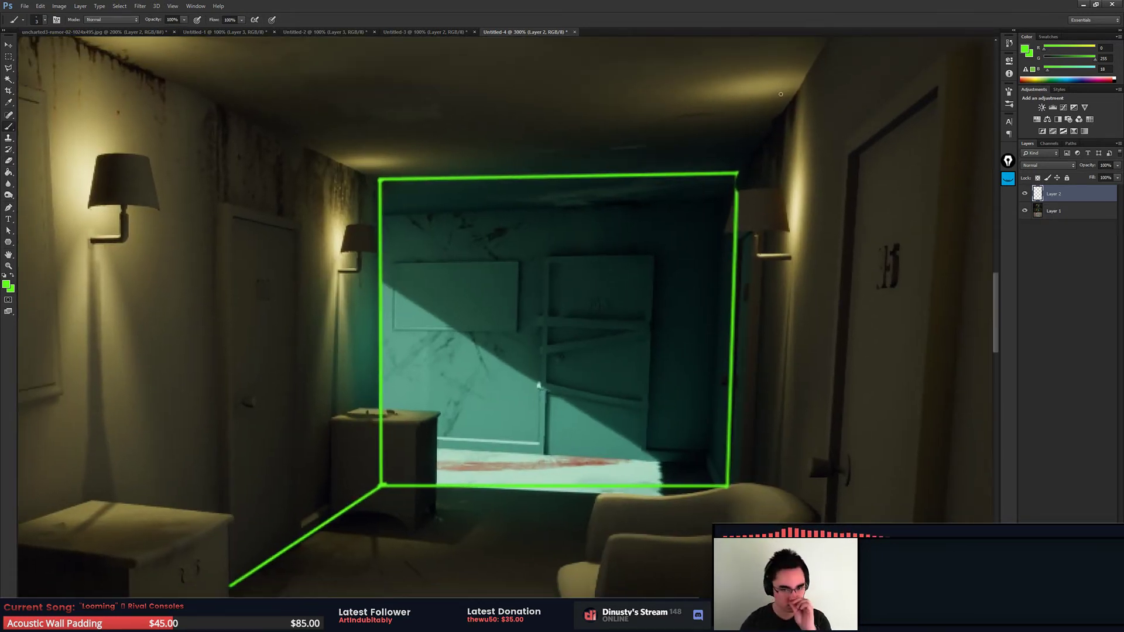
scroll(601, 231, "left", 2)
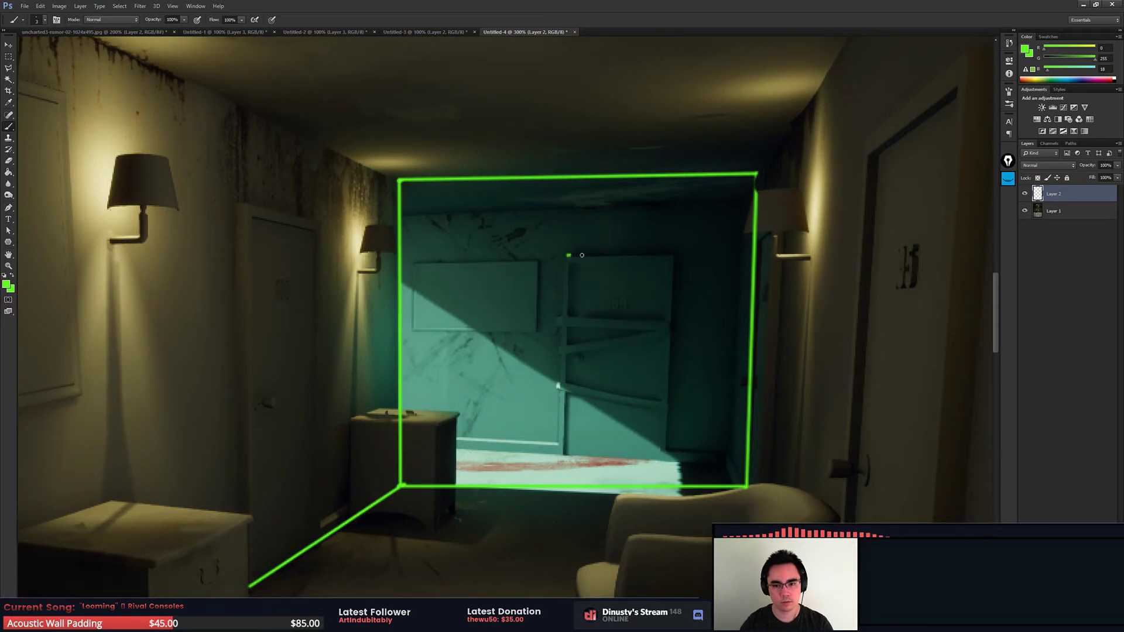
Step: Draw two horizontal green lines with a height arrow between them, and a vertical line inside the box's right side
left_click_drag(582, 255, 669, 256)
left_click_drag(566, 210, 681, 209)
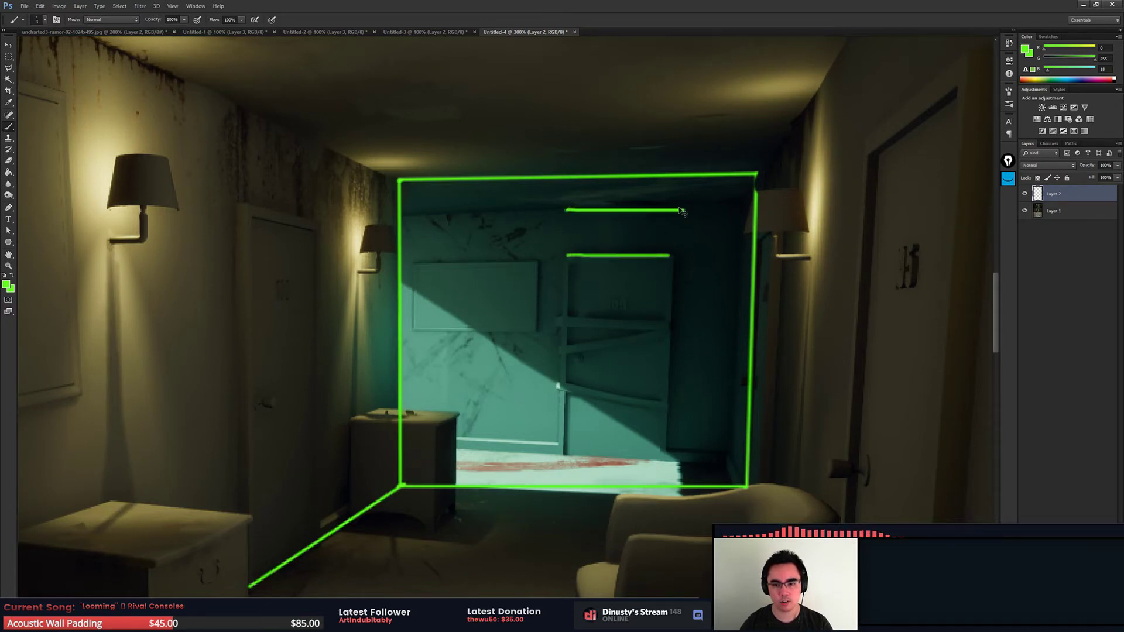
key("ctrl+z")
left_click(670, 205, "shift")
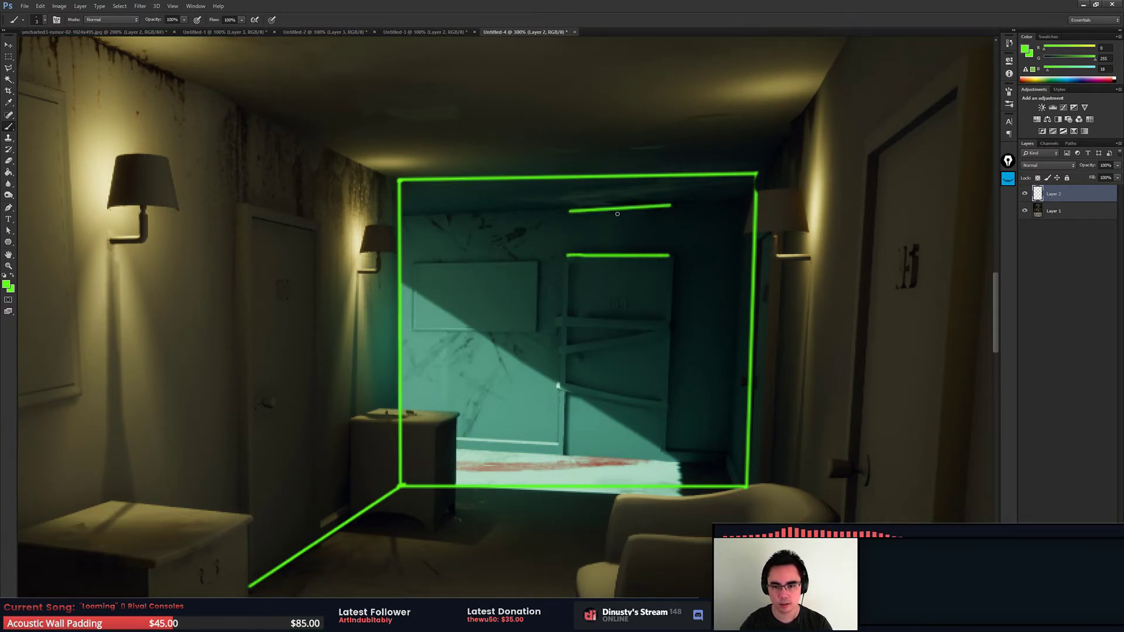
mouse_move(621, 214)
left_mouse_down()
mouse_move(623, 243)
mouse_move(634, 240)
left_mouse_up()
scroll(647, 219, "down", 1)
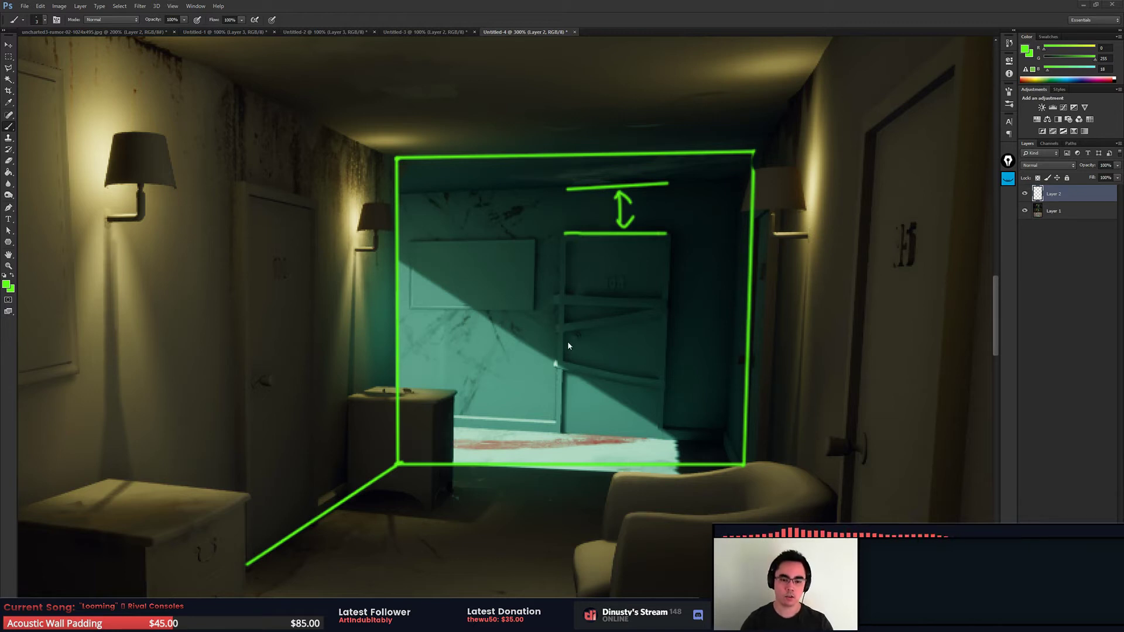
key("ctrl+minus")
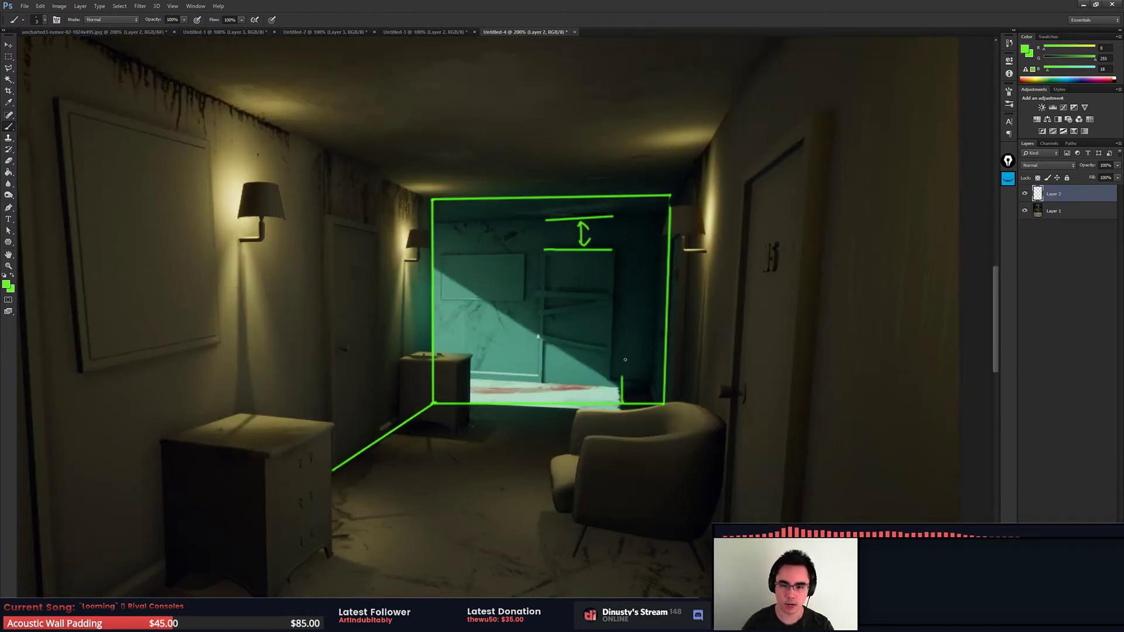
left_click_drag(626, 360, 633, 204)
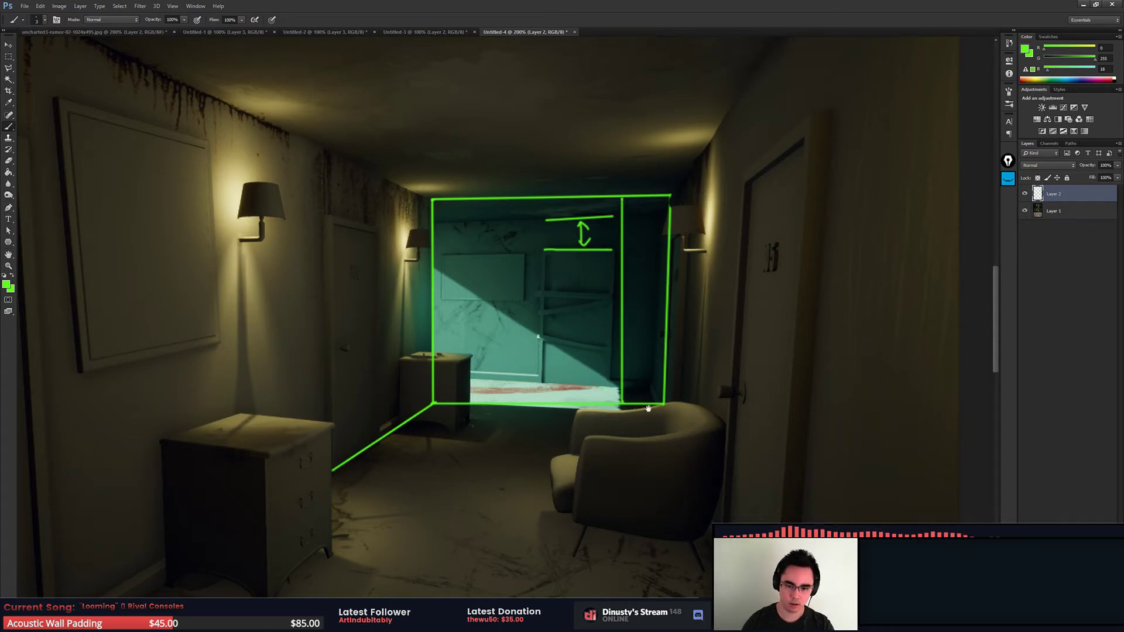
Step: Extend the vertical green line straight down to the bottom of the image
left_click_drag(648, 408, 646, 392)
left_click(658, 595, "shift")
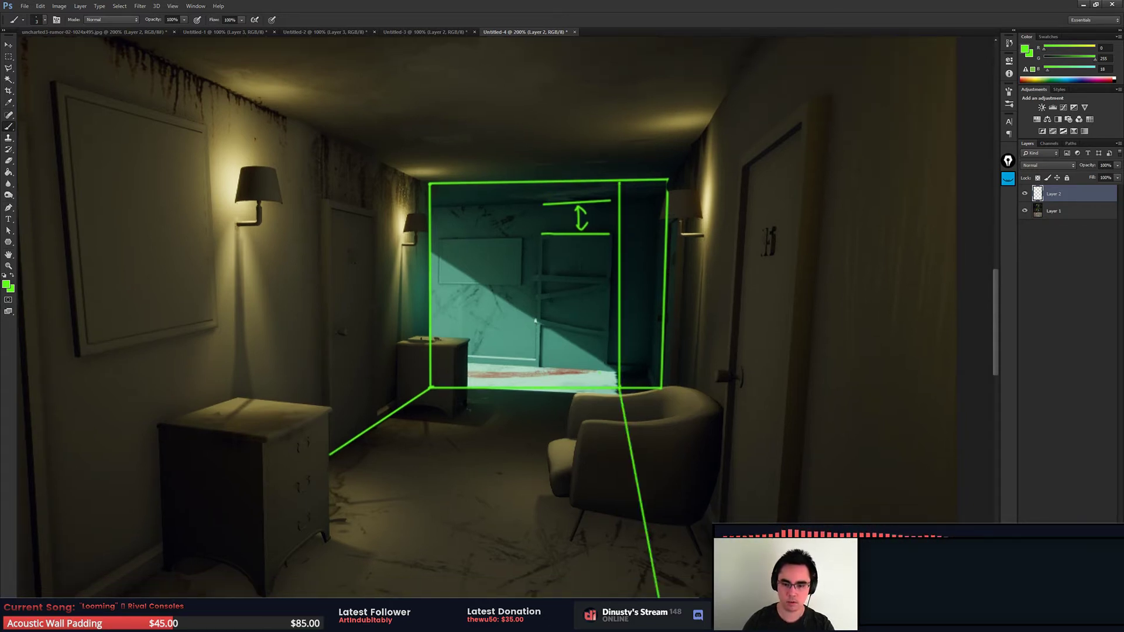
left_click_drag(698, 572, 789, 494)
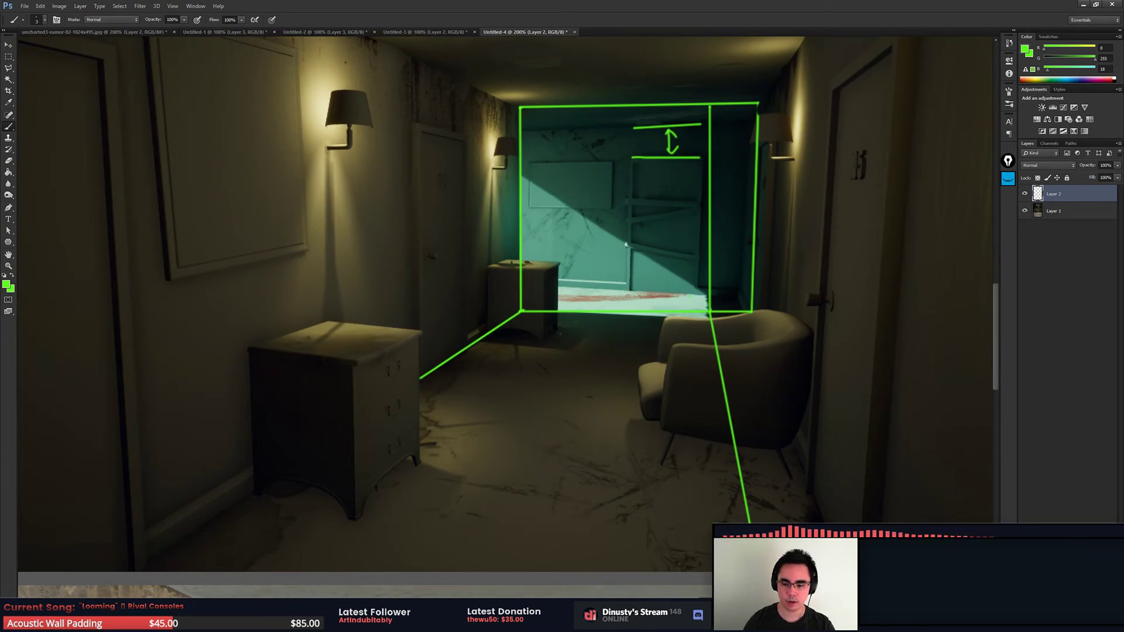
left_click_drag(626, 245, 636, 253)
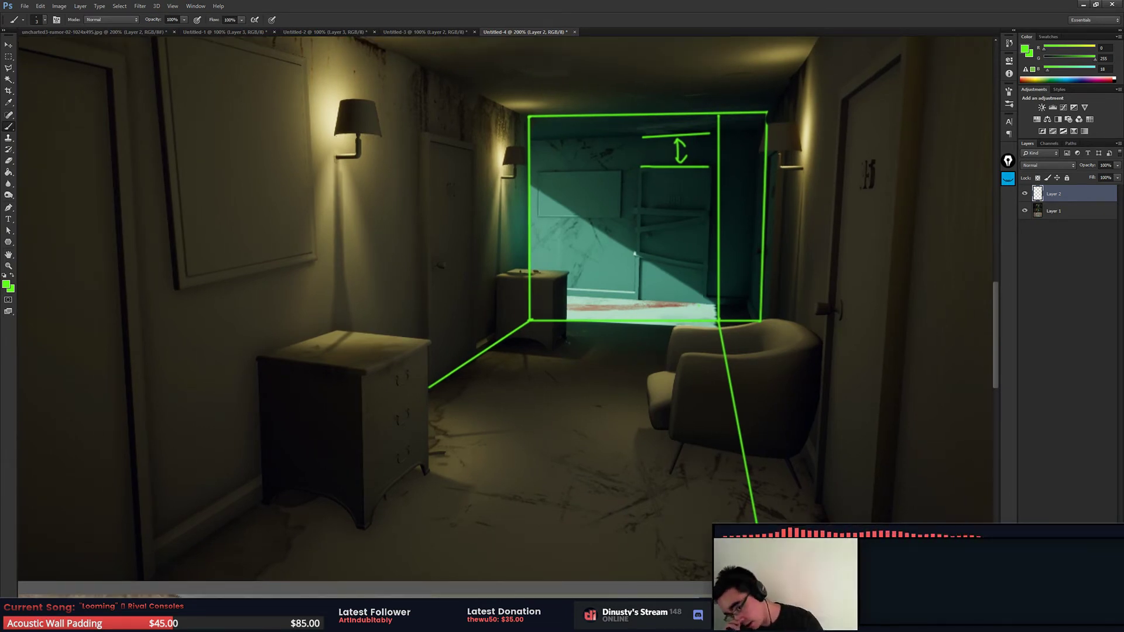
Step: Erase the box's old top-right corner lines, then return to the Brush at 400% zoom
mouse_move(755, 100)
left_mouse_down()
mouse_move(725, 121)
mouse_move(736, 168)
mouse_move(727, 342)
left_mouse_up()
key("e")
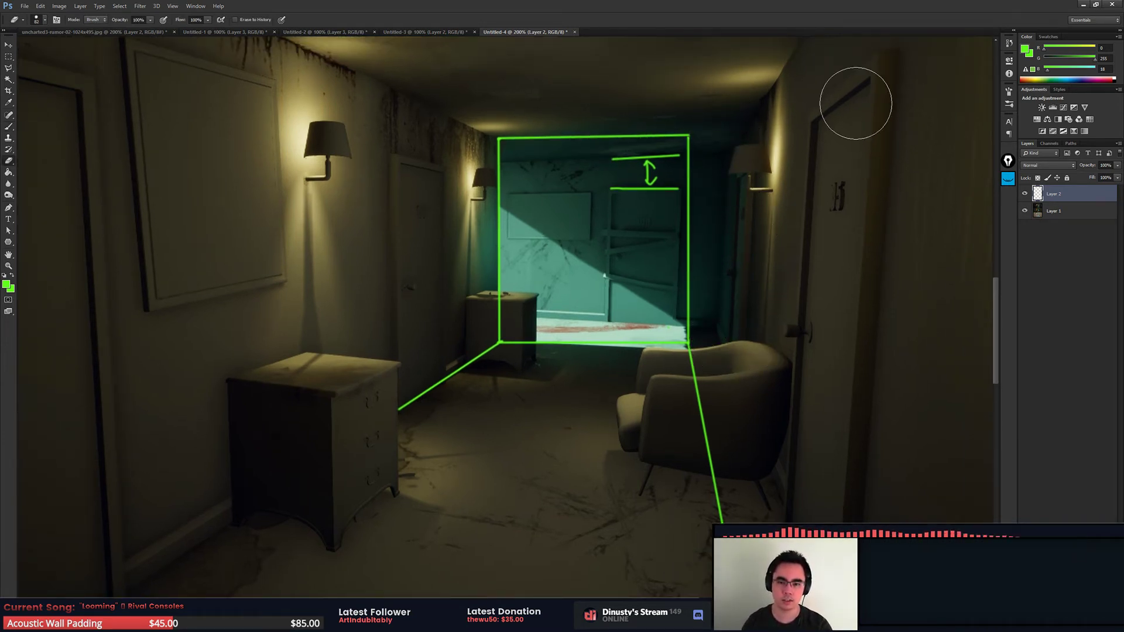
key("ctrl+minus")
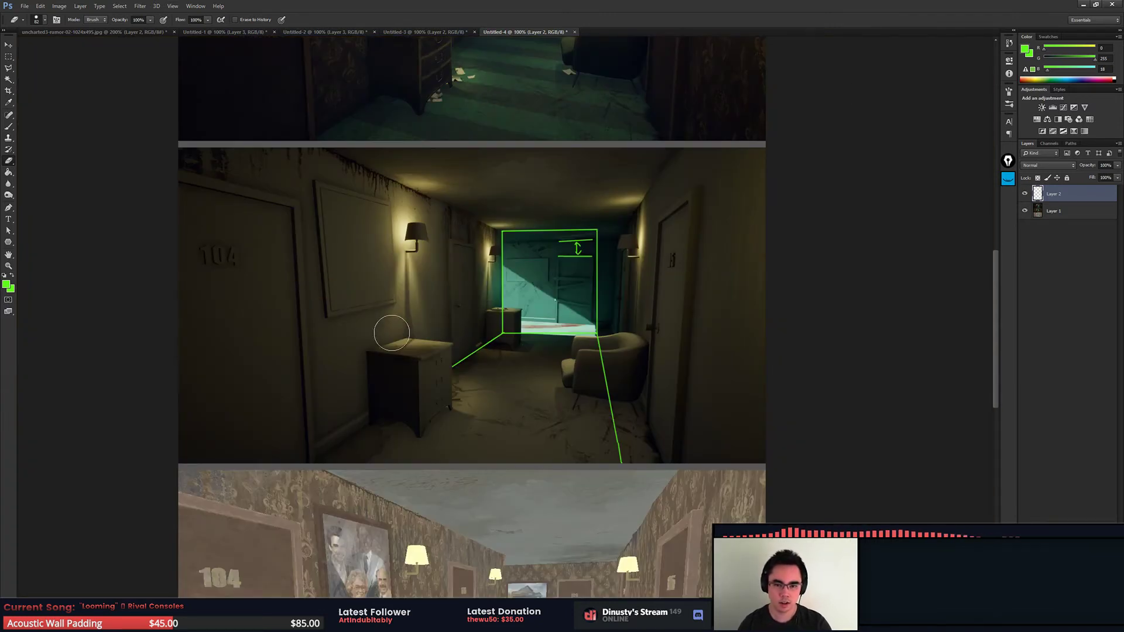
key("ctrl+plus")
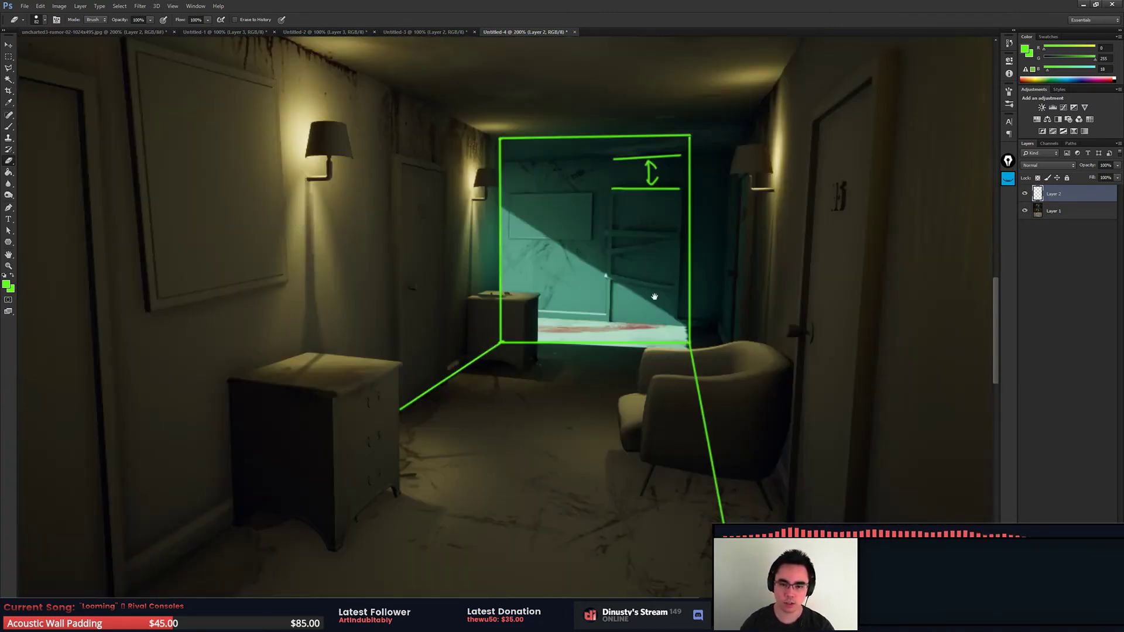
key("b")
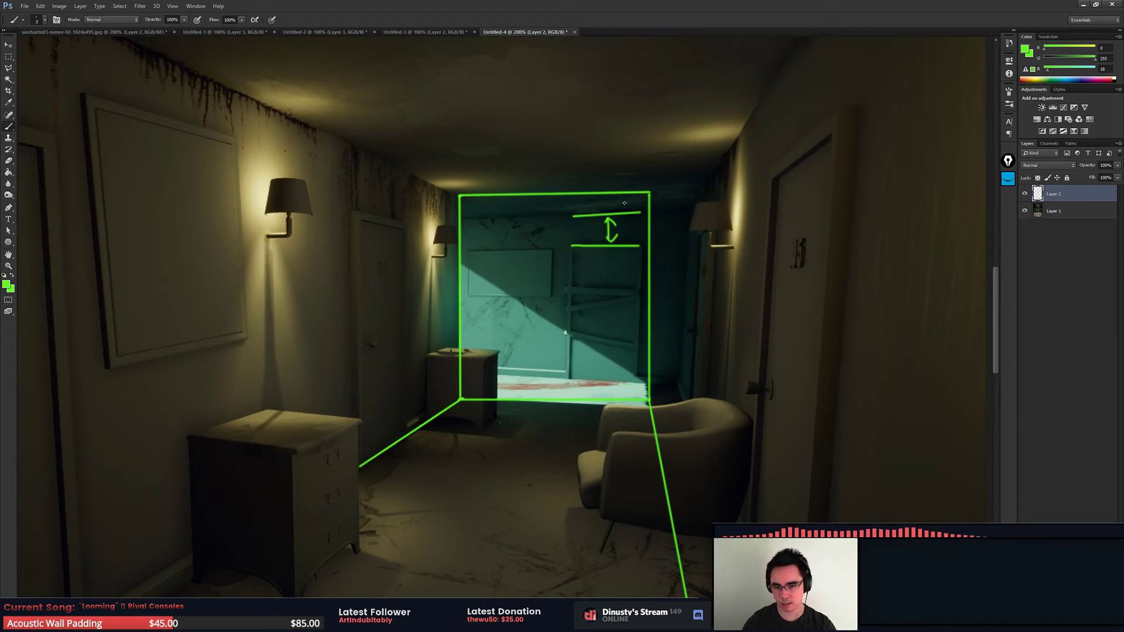
left_click_drag(589, 251, 609, 231)
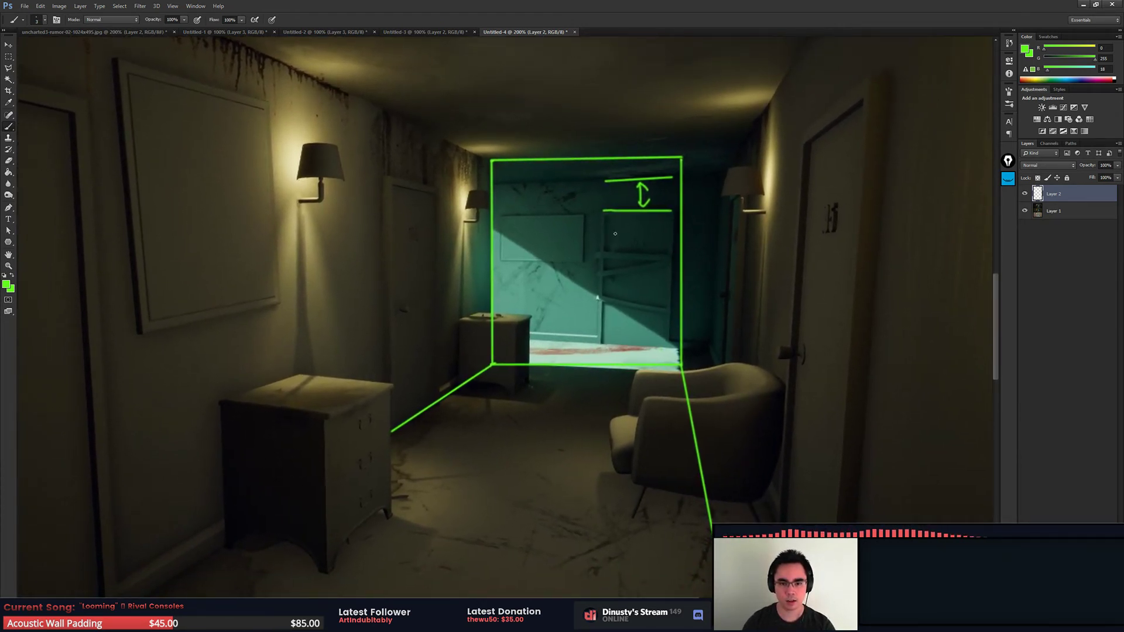
key("ctrl+plus")
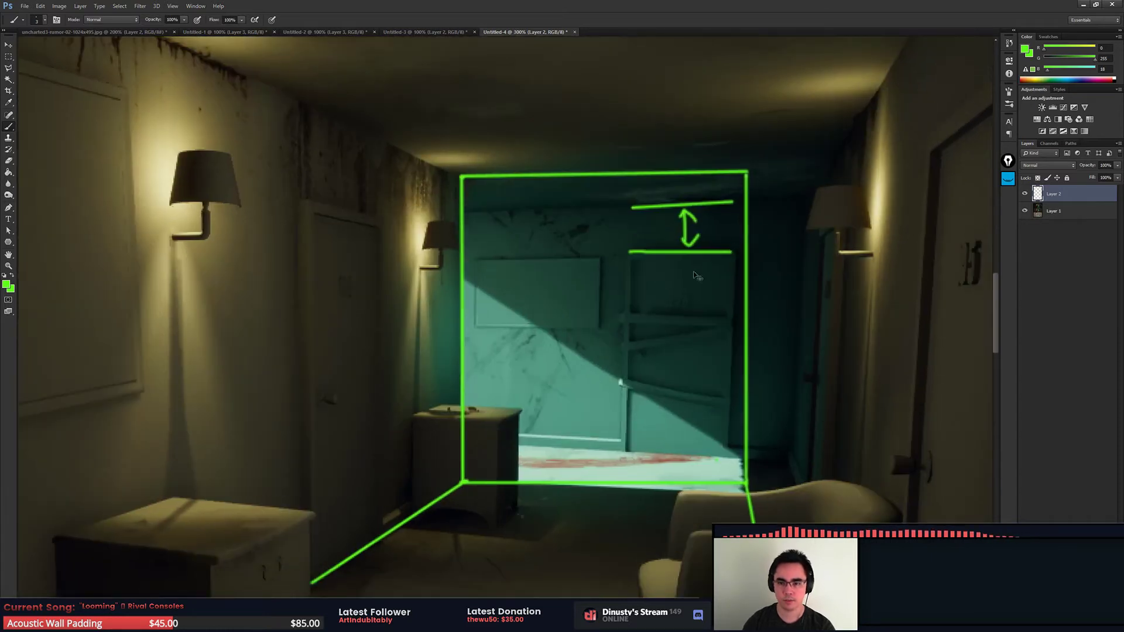
Step: Draw a first panel outline on the back wall, erasing and retrying its top edge
key("ctrl+plus")
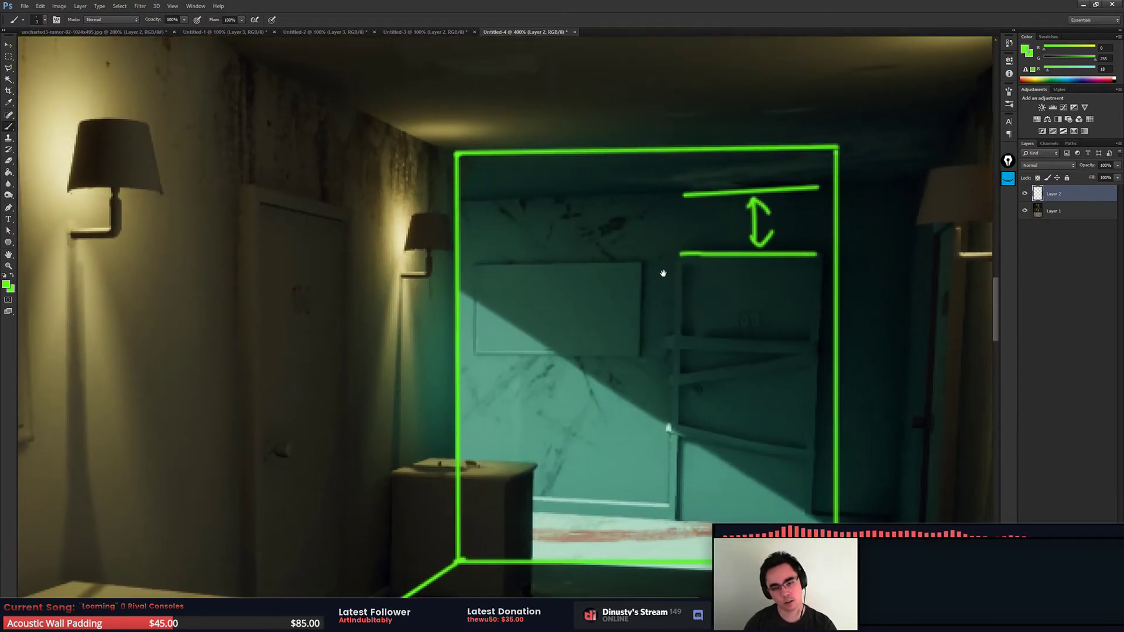
mouse_move(666, 298)
left_mouse_down()
mouse_move(657, 274)
mouse_move(663, 317)
left_mouse_up()
mouse_move(645, 277)
left_mouse_down()
mouse_move(483, 277)
mouse_move(477, 359)
mouse_move(643, 361)
mouse_move(643, 270)
mouse_move(668, 278)
left_mouse_up()
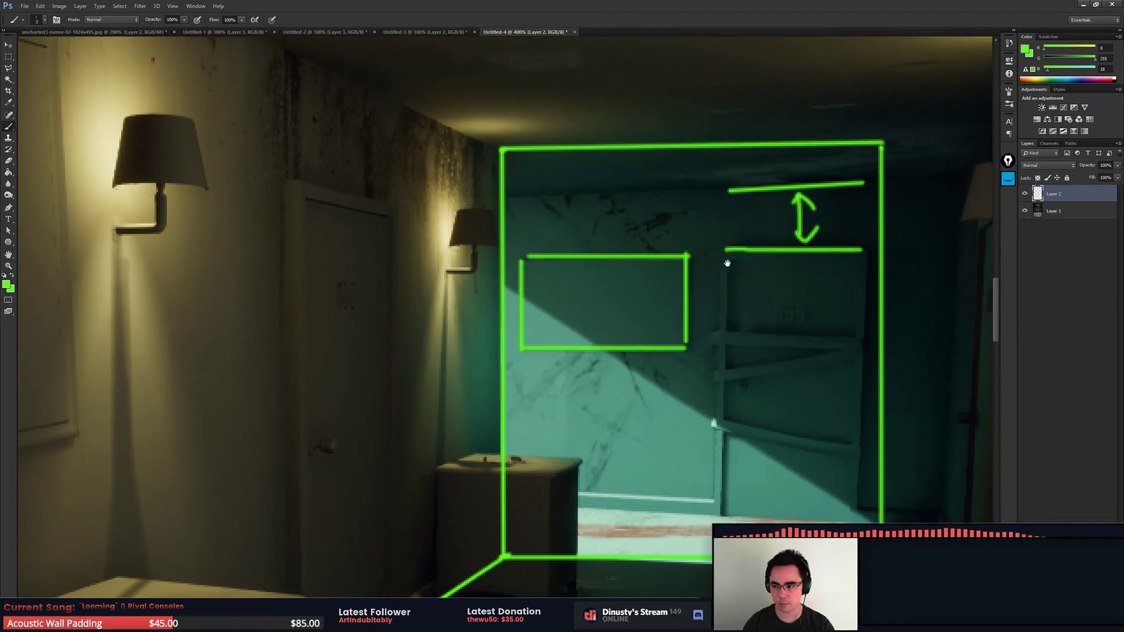
mouse_move(728, 261)
left_mouse_down()
mouse_move(640, 262)
mouse_move(697, 264)
left_mouse_up()
key("ctrl+z")
key("e")
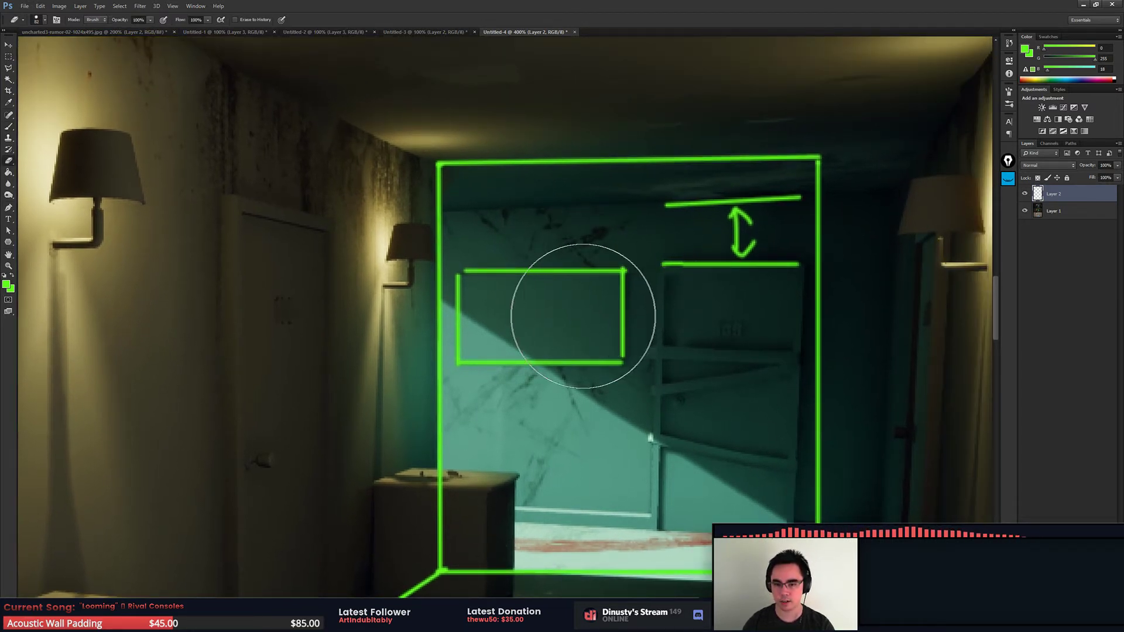
mouse_move(559, 270)
left_mouse_down()
mouse_move(625, 328)
mouse_move(533, 365)
mouse_move(495, 288)
mouse_move(458, 359)
mouse_move(520, 314)
left_mouse_up()
key("b")
mouse_move(462, 293)
left_mouse_down()
mouse_move(621, 293)
mouse_move(464, 295)
mouse_move(462, 381)
mouse_move(597, 388)
mouse_move(622, 388)
mouse_move(616, 295)
left_mouse_up()
key("ctrl+z")
Step: Erase the first panel rectangle and redraw it from the box's left edge, trimming stubs
key("e")
left_click(650, 380)
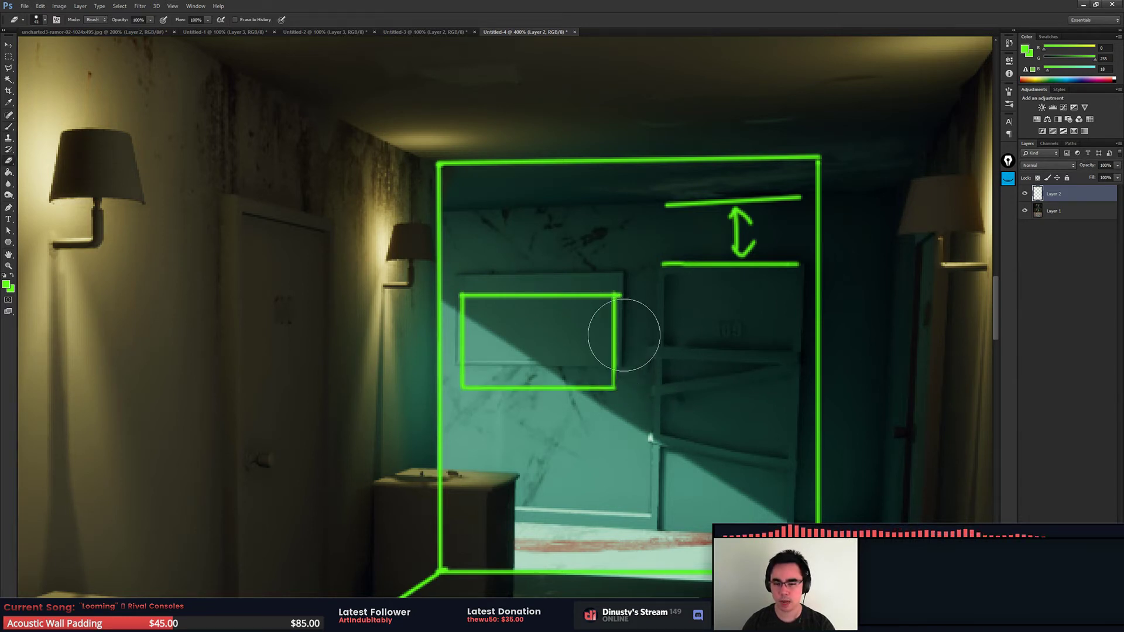
key("b")
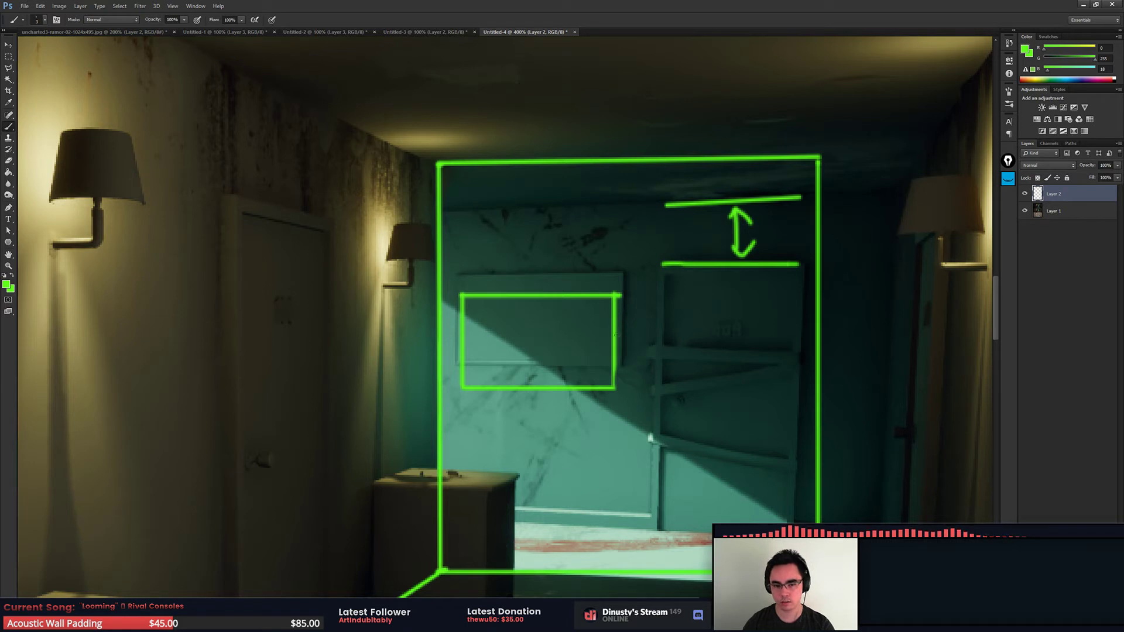
key("e")
mouse_move(502, 301)
left_mouse_down()
mouse_move(502, 339)
mouse_move(577, 301)
mouse_move(609, 369)
left_mouse_up()
key("b")
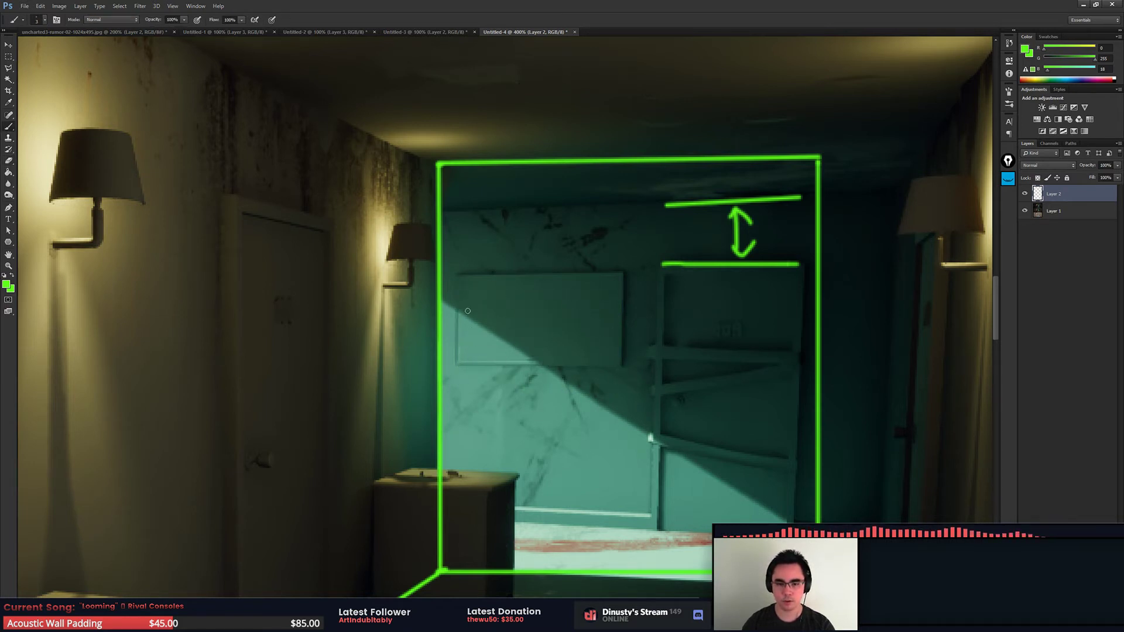
mouse_move(441, 303)
left_mouse_down()
mouse_move(586, 302)
mouse_move(567, 397)
mouse_move(403, 403)
left_mouse_up()
key("e")
left_click(602, 297)
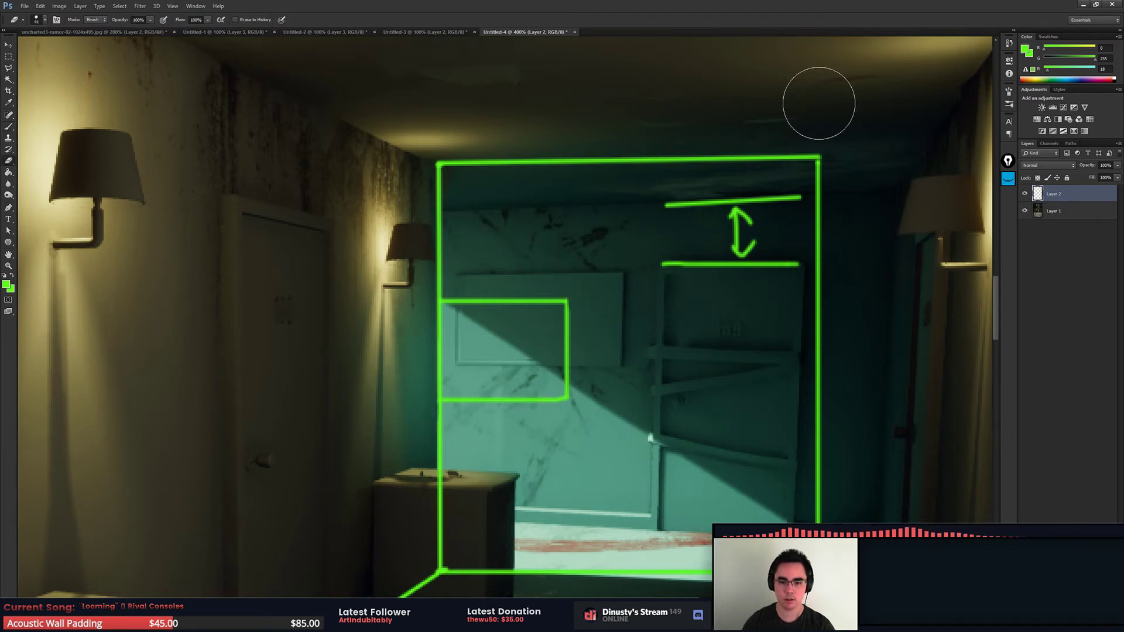
key("ctrl+minus")
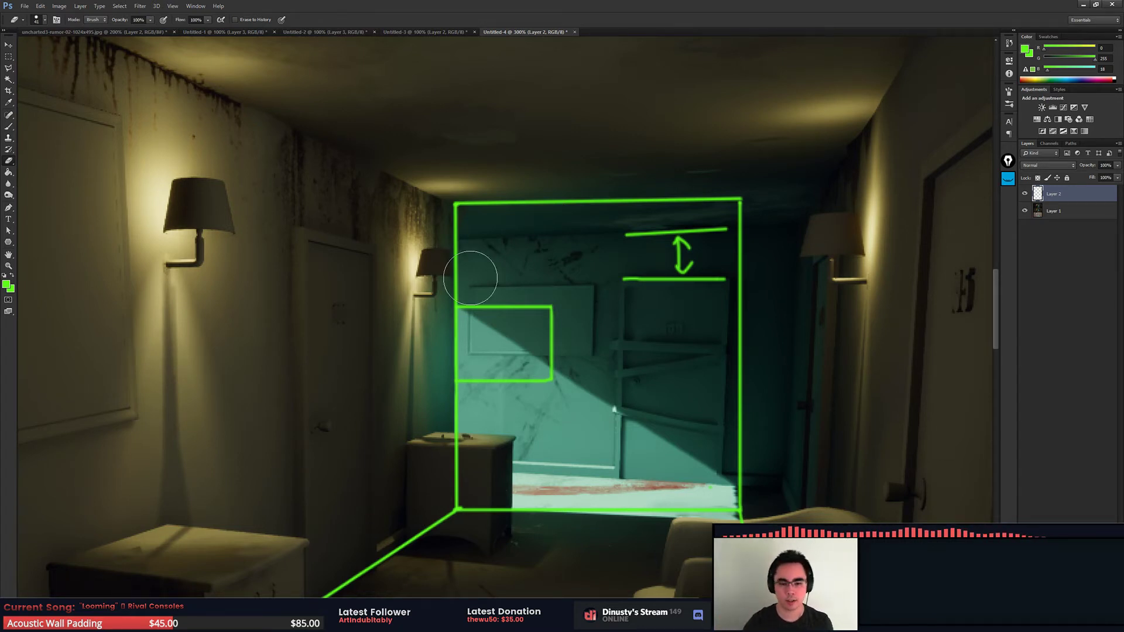
Step: Draw a diagonal to the box's bottom-right corner and erase the box's lower, right and top edges
key("b")
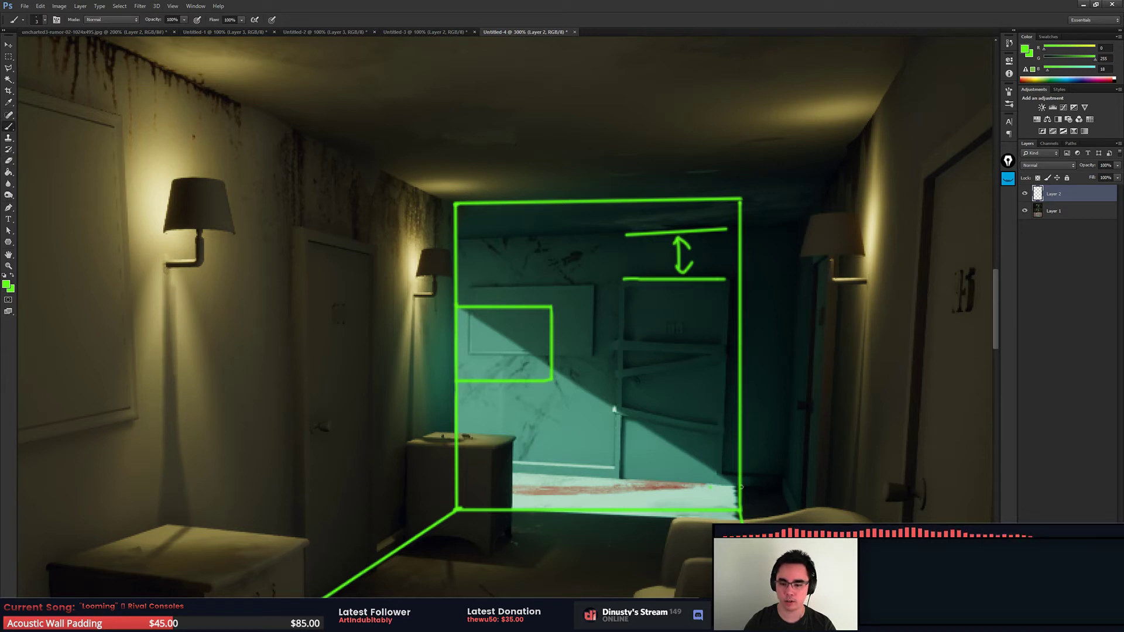
left_click(740, 487, "shift")
key("e")
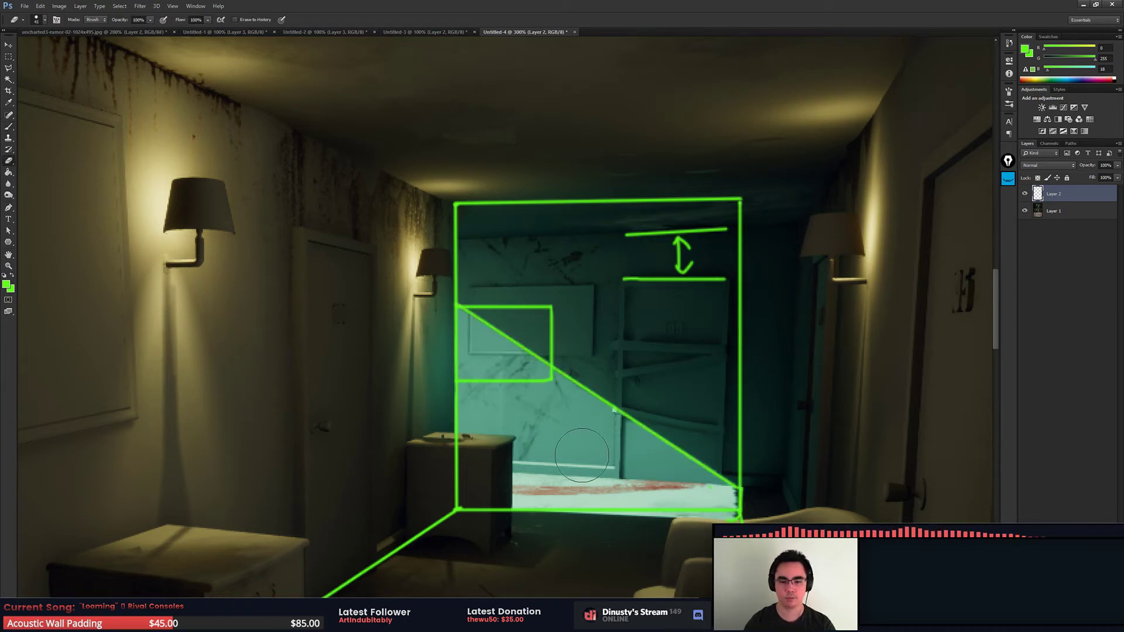
mouse_move(463, 384)
left_mouse_down()
mouse_move(472, 523)
mouse_move(739, 514)
left_mouse_up()
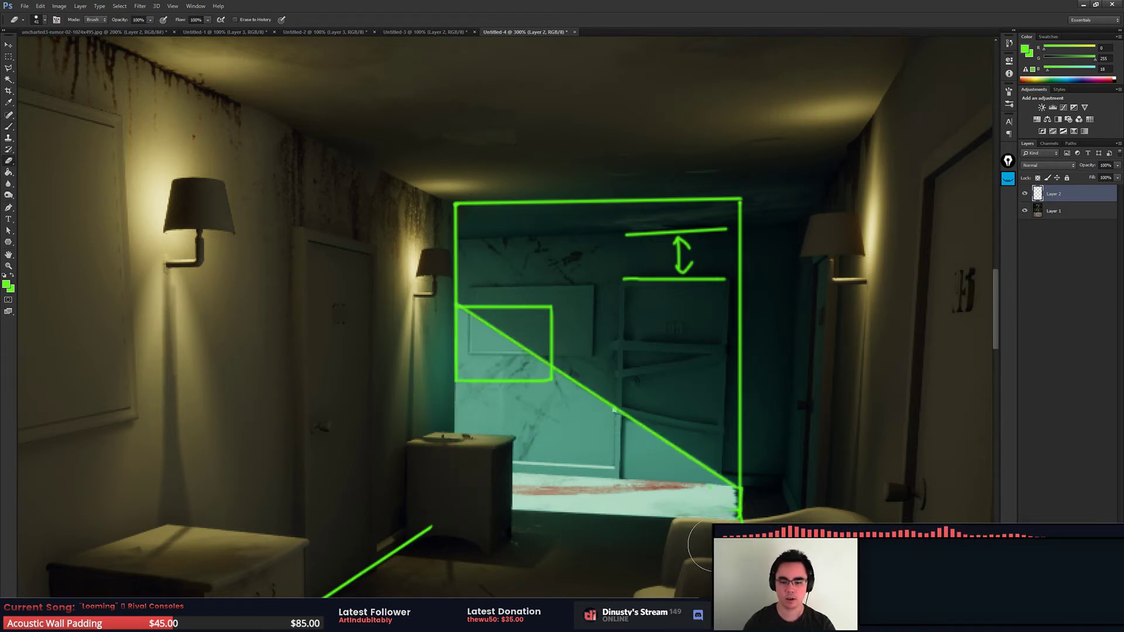
mouse_move(760, 461)
left_mouse_down()
mouse_move(744, 195)
mouse_move(500, 178)
mouse_move(480, 188)
left_mouse_up()
Step: Erase the diagonal floor line on the left side
scroll(480, 188, "down", 4)
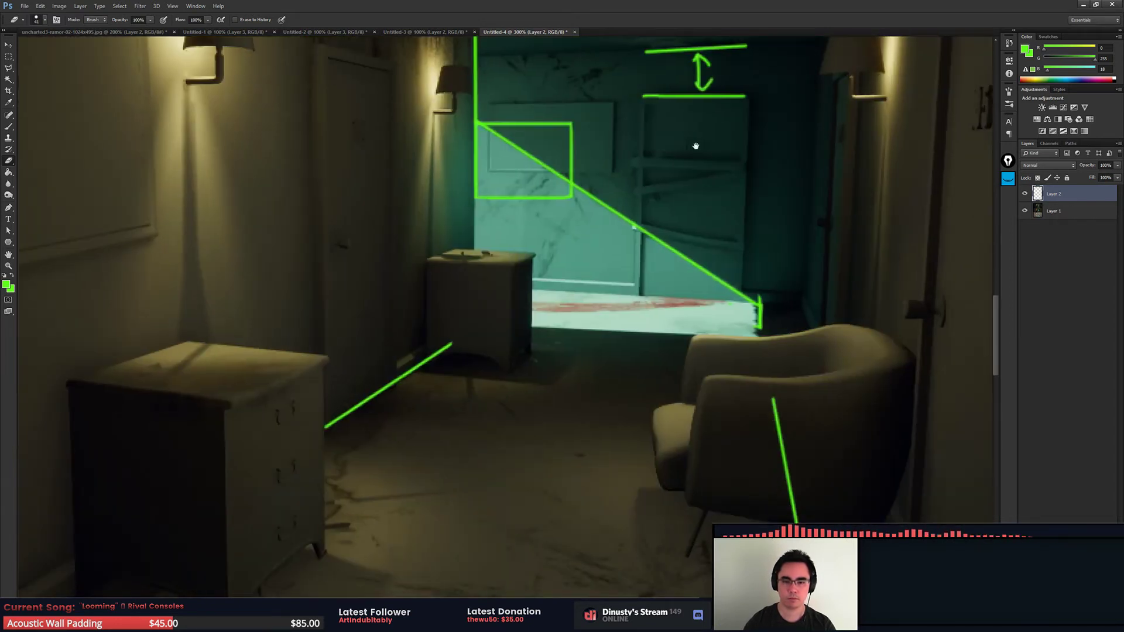
scroll(785, 356, "down", 1)
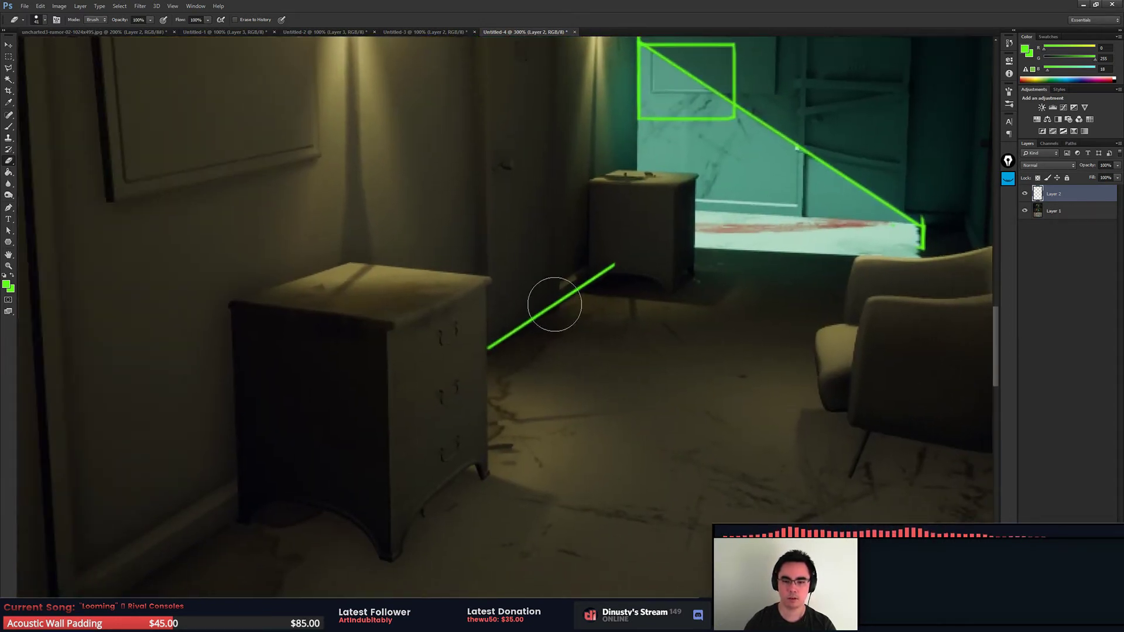
left_click_drag(557, 306, 527, 344)
left_click_drag(472, 322, 447, 378)
scroll(409, 398, "up", 1)
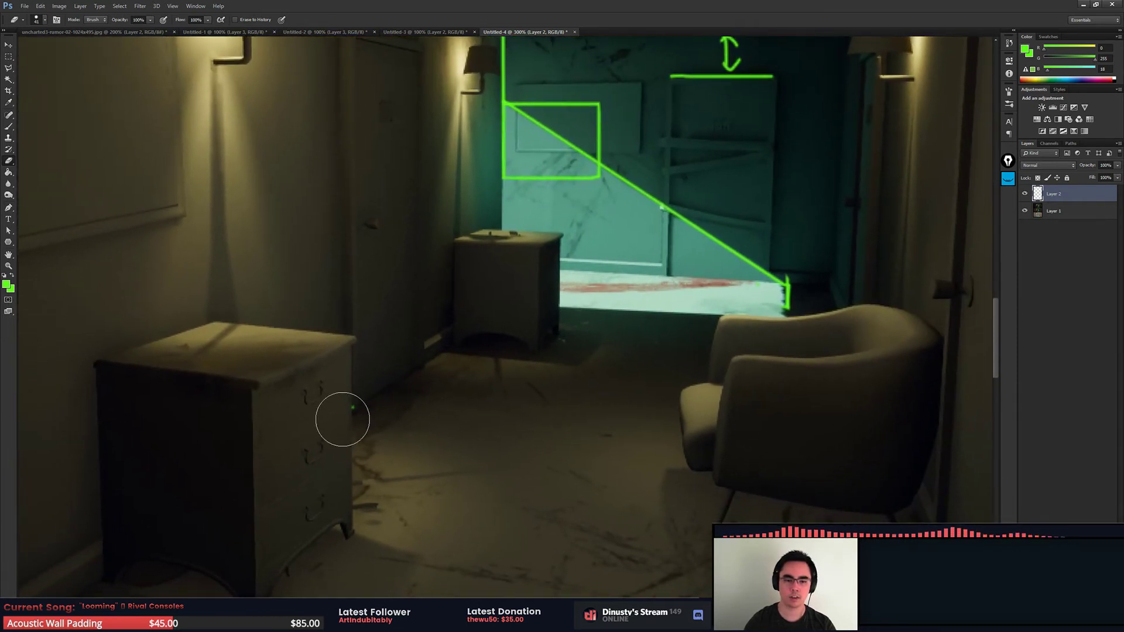
scroll(556, 263, "up", 3)
key("ctrl+plus")
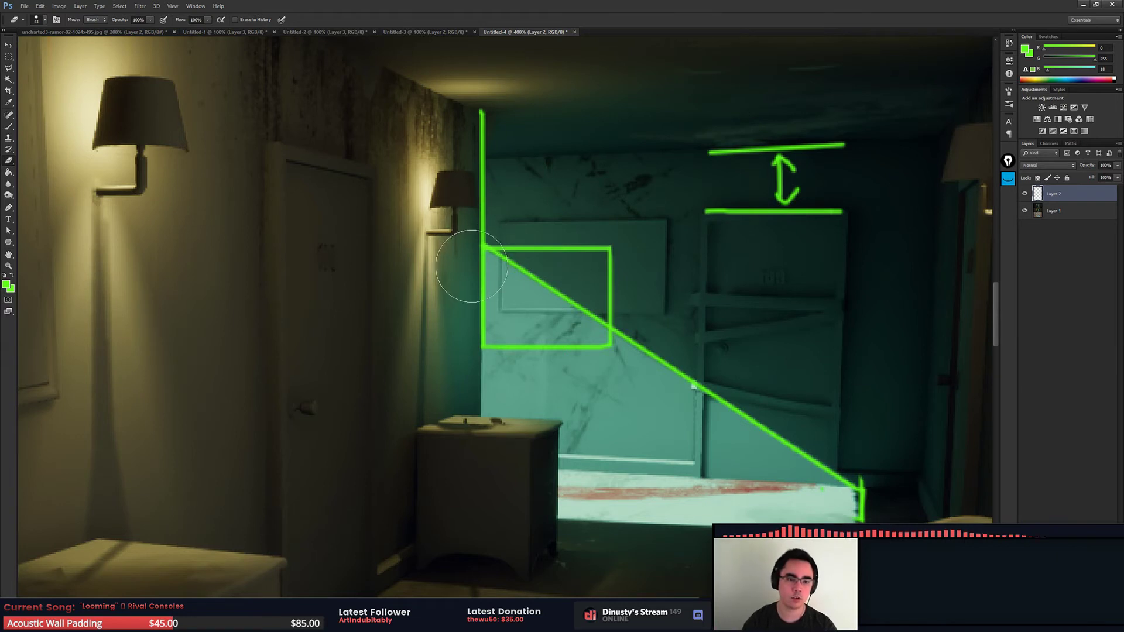
key("ctrl+plus")
key("ctrl+plus")
left_click_drag(463, 252, 561, 340)
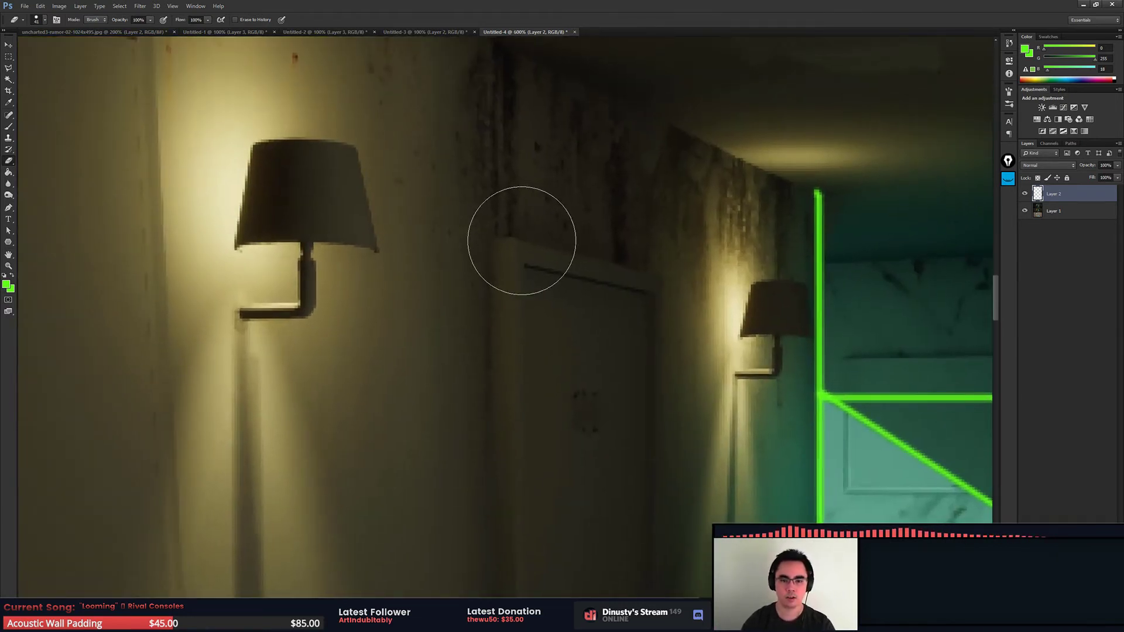
key("b")
key("ctrl+plus")
mouse_move(534, 233)
left_mouse_down()
mouse_move(539, 251)
mouse_move(517, 242)
left_mouse_up()
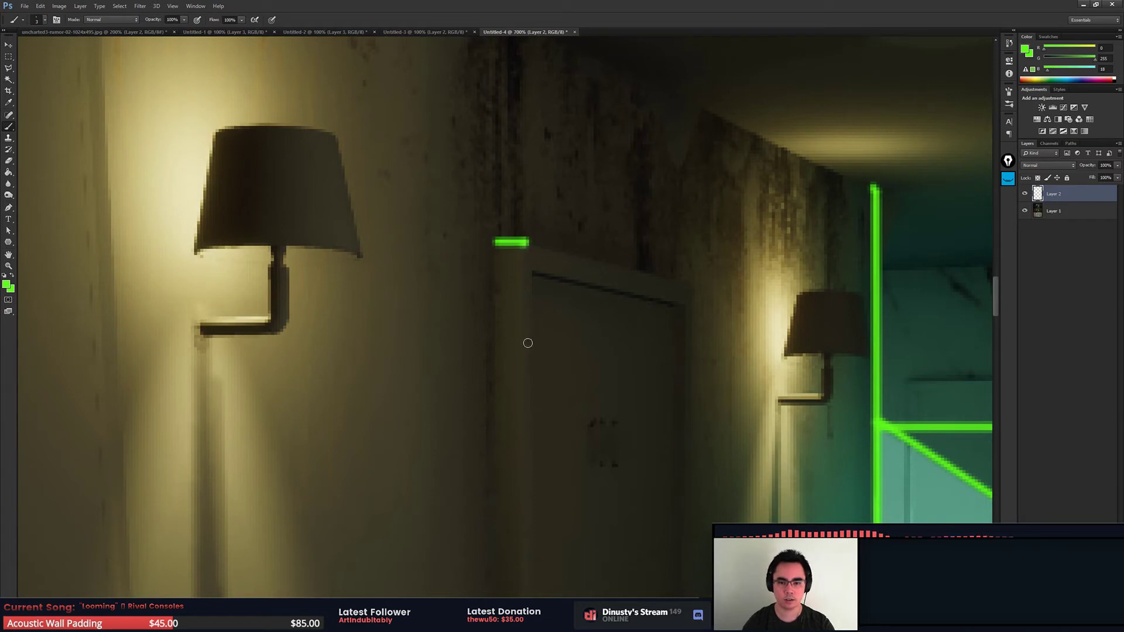
left_click_drag(528, 343, 493, 272)
key("ctrl+minus")
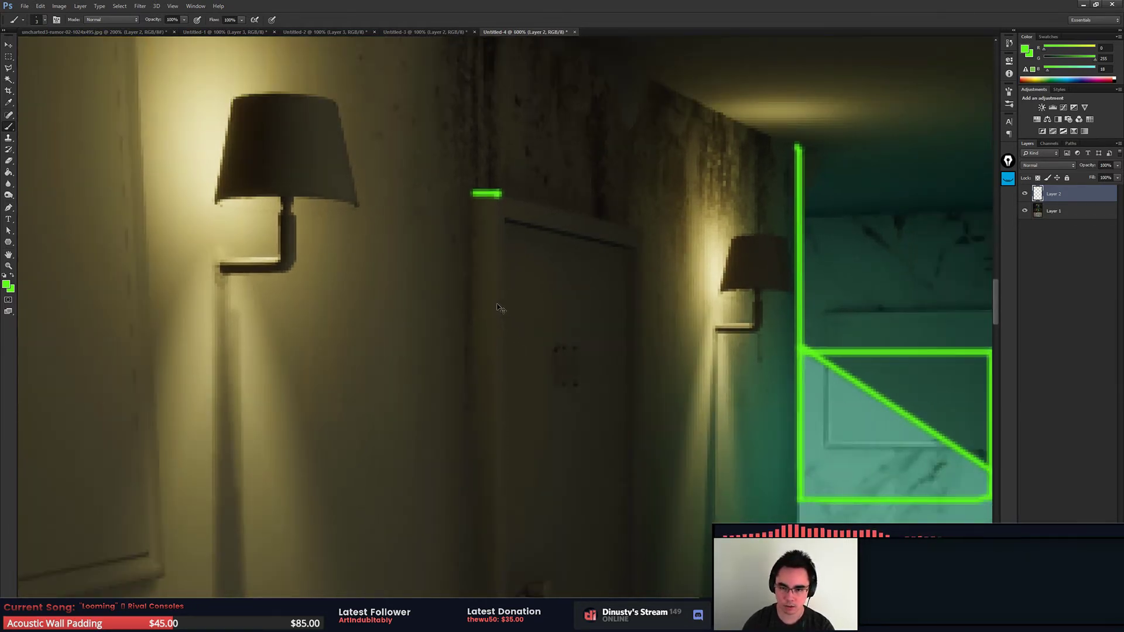
key("ctrl+minus")
key("ctrl+minus")
key("ctrl+minus")
key("ctrl+minus")
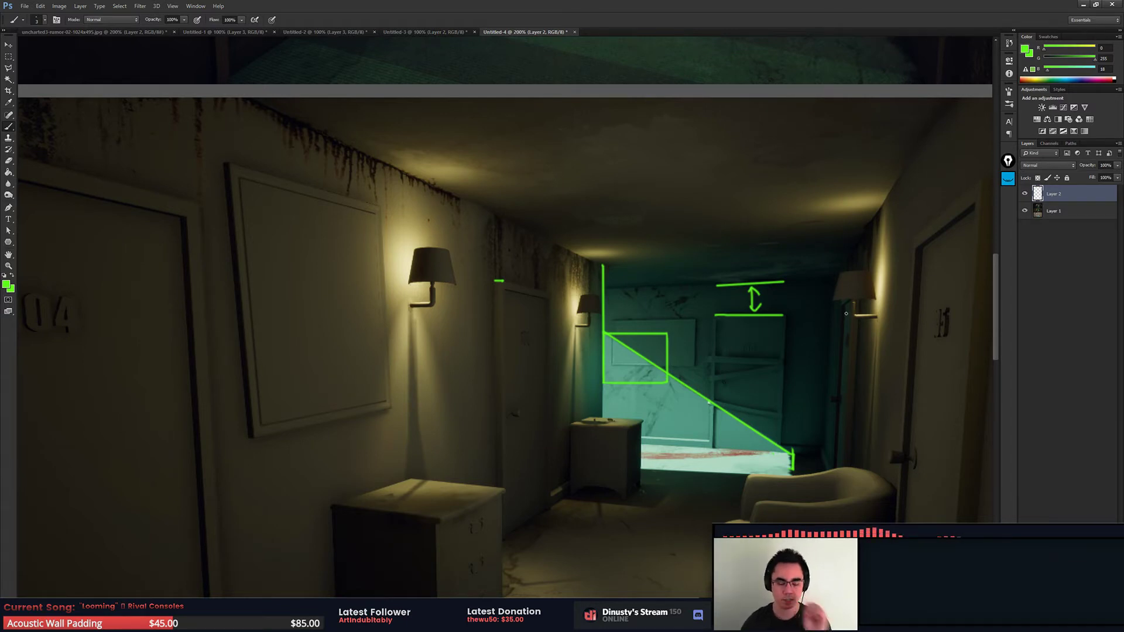
key("ctrl+plus")
key("ctrl+plus")
key("ctrl+plus")
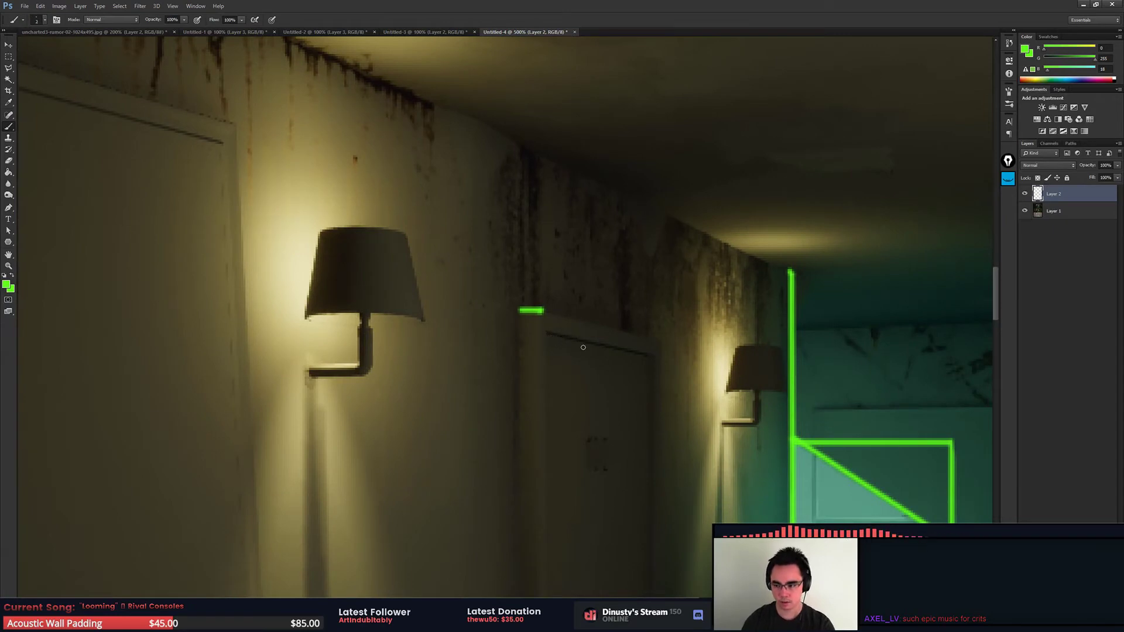
Step: Sketch the stepped crown molding outline at the wall-ceiling edge above the left lamp
left_click_drag(583, 347, 592, 373)
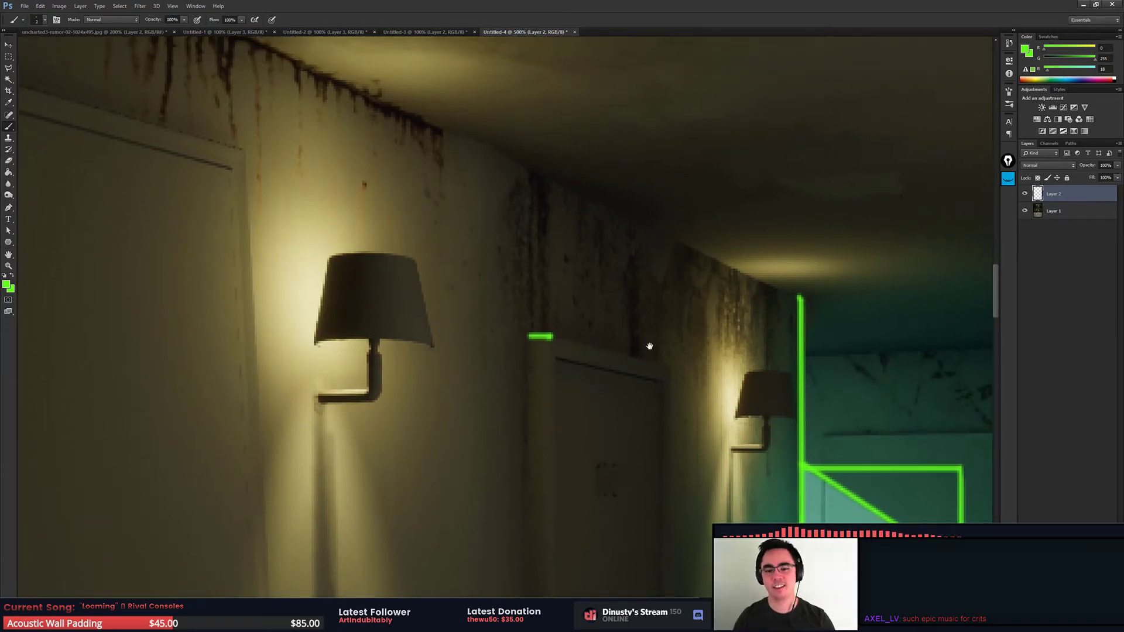
scroll(538, 312, "down", 1)
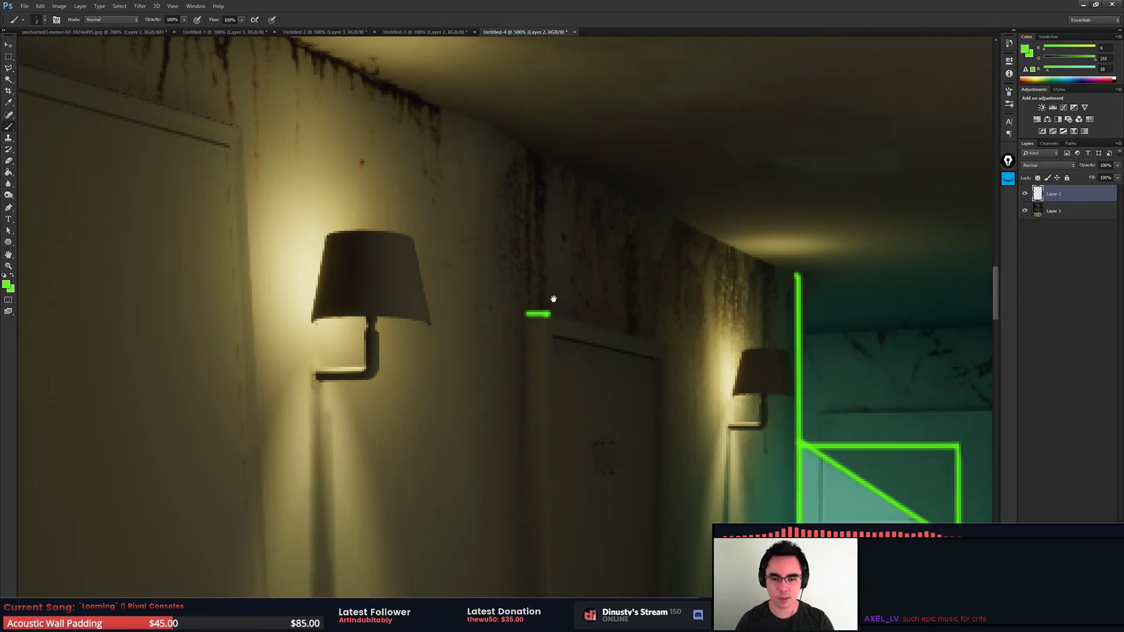
left_click_drag(553, 299, 559, 330)
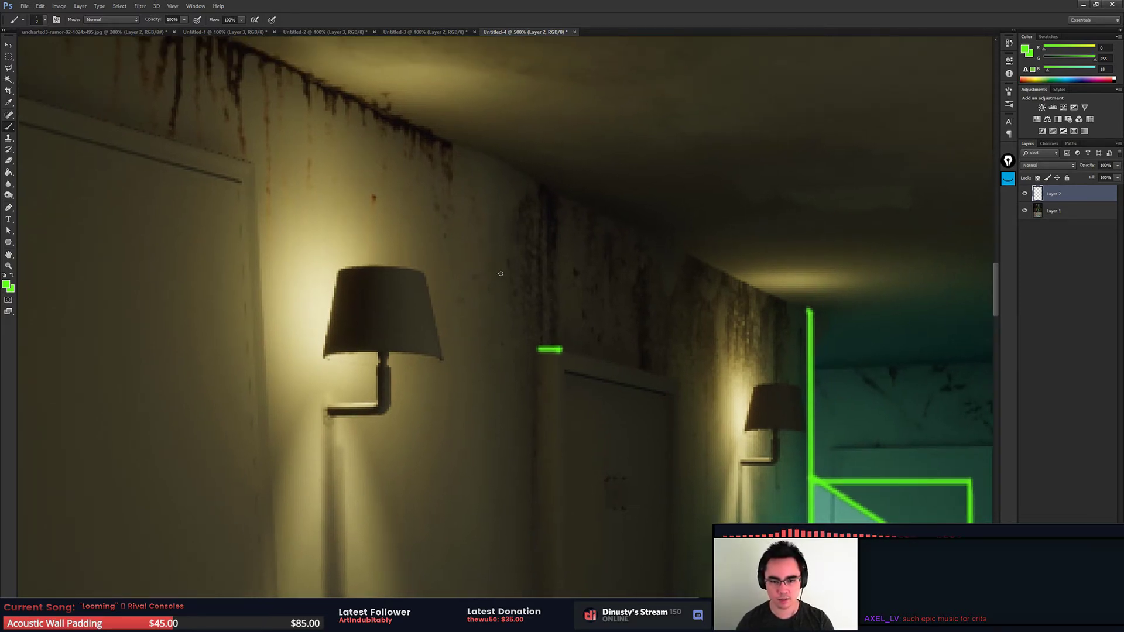
left_click_drag(457, 268, 529, 267)
left_click(529, 188, "shift")
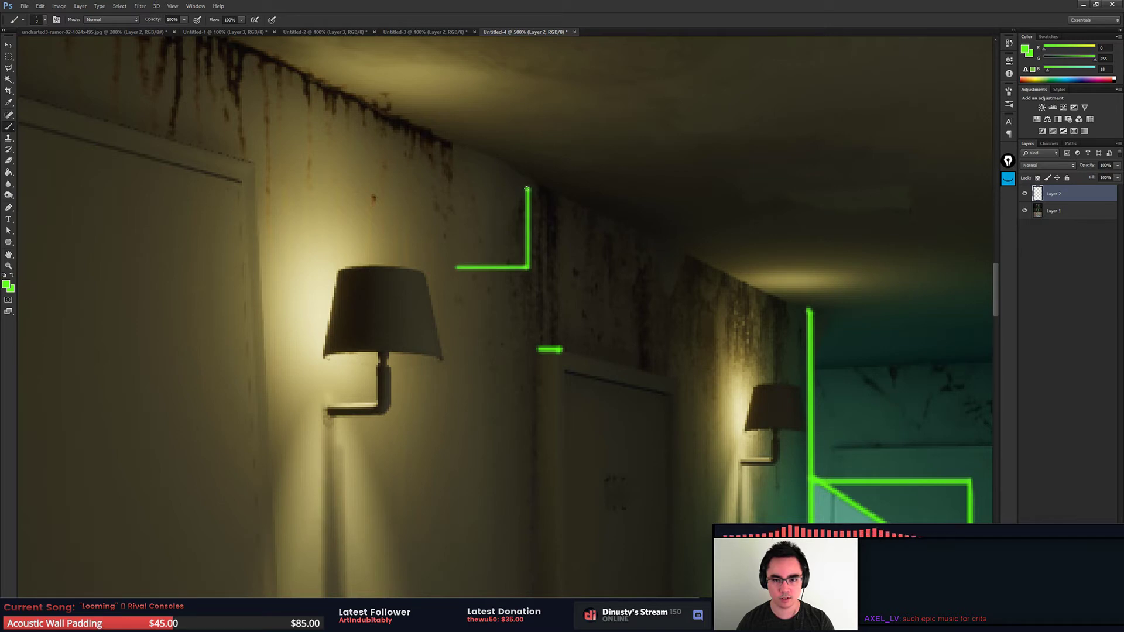
left_click(678, 189, "shift")
left_click_drag(447, 273, 348, 270)
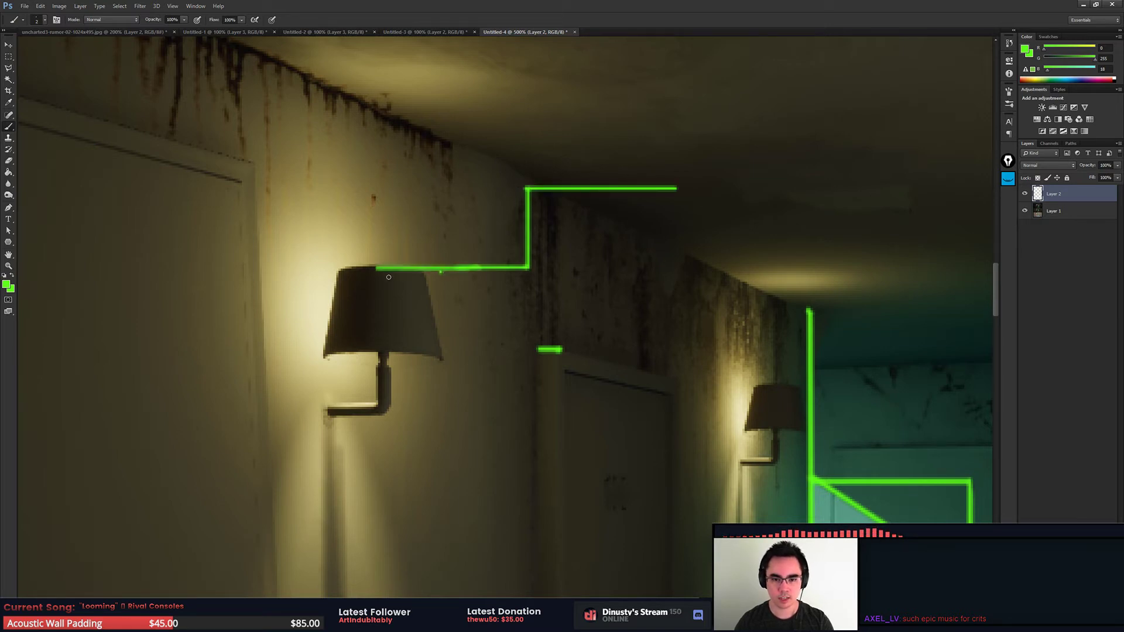
scroll(505, 318, "up", 2)
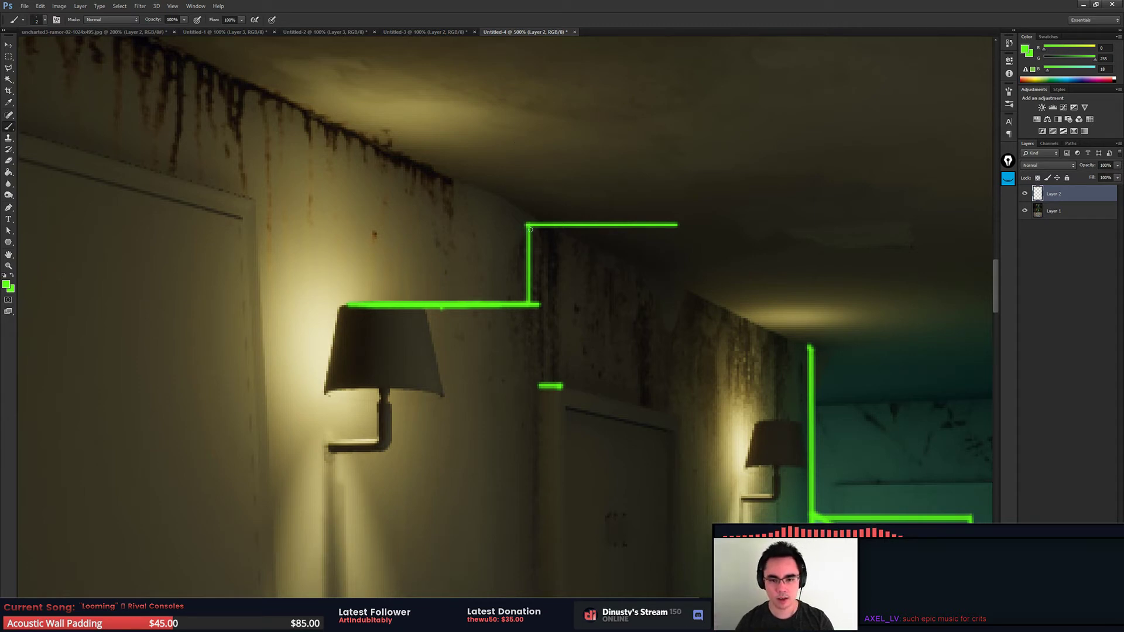
mouse_move(530, 230)
left_mouse_down()
mouse_move(533, 303)
mouse_move(530, 216)
left_mouse_up()
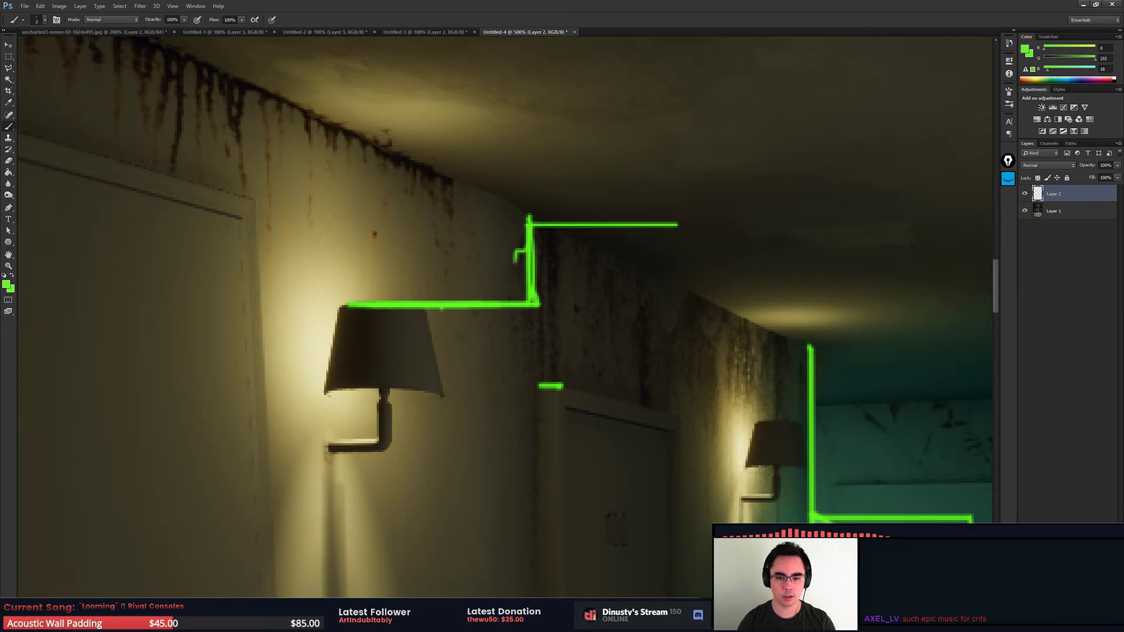
Step: Sketch the molding's curved profile and fill the shape solid green
mouse_move(507, 265)
left_mouse_down()
mouse_move(480, 272)
mouse_move(469, 301)
left_mouse_up()
scroll(582, 362, "down", 2)
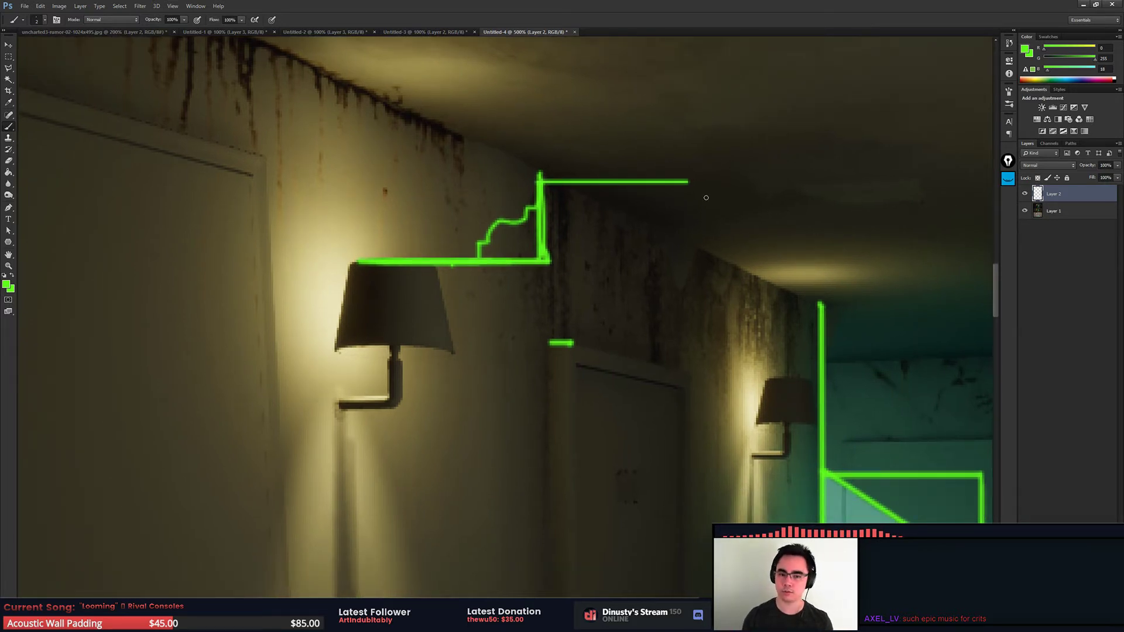
scroll(465, 304, "down", 1)
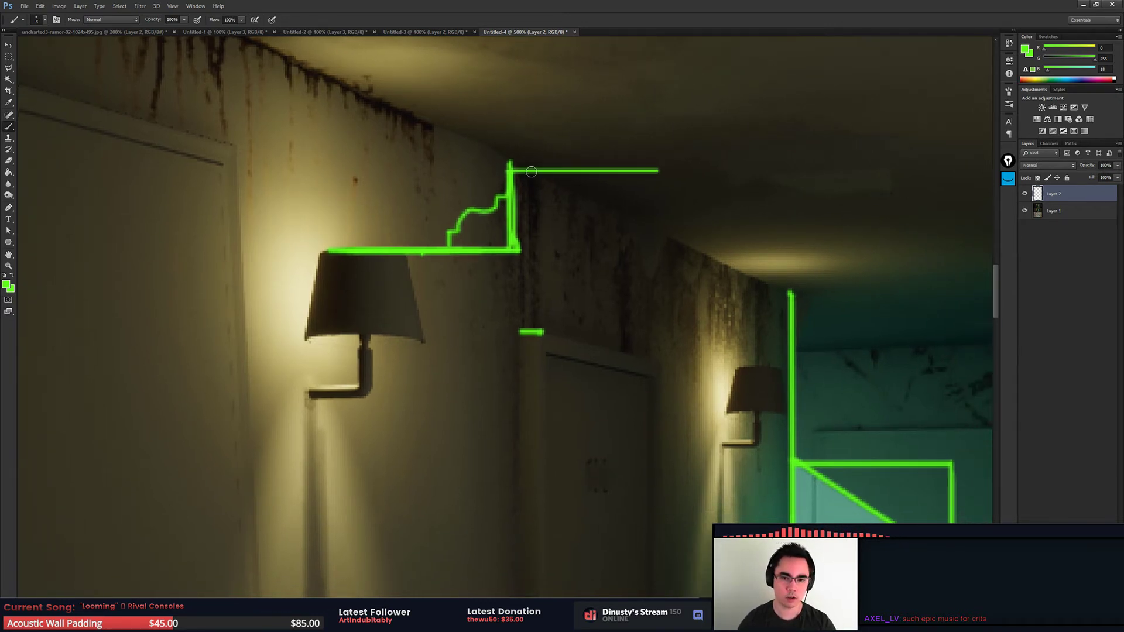
mouse_move(518, 175)
left_mouse_down()
mouse_move(578, 178)
mouse_move(466, 227)
mouse_move(497, 230)
mouse_move(512, 248)
mouse_move(615, 194)
left_mouse_up()
Step: Shrink the brush and add small green ticks at the door's top corner, undoing a stray one
key("ctrl+minus")
key("ctrl+minus")
key("ctrl+minus")
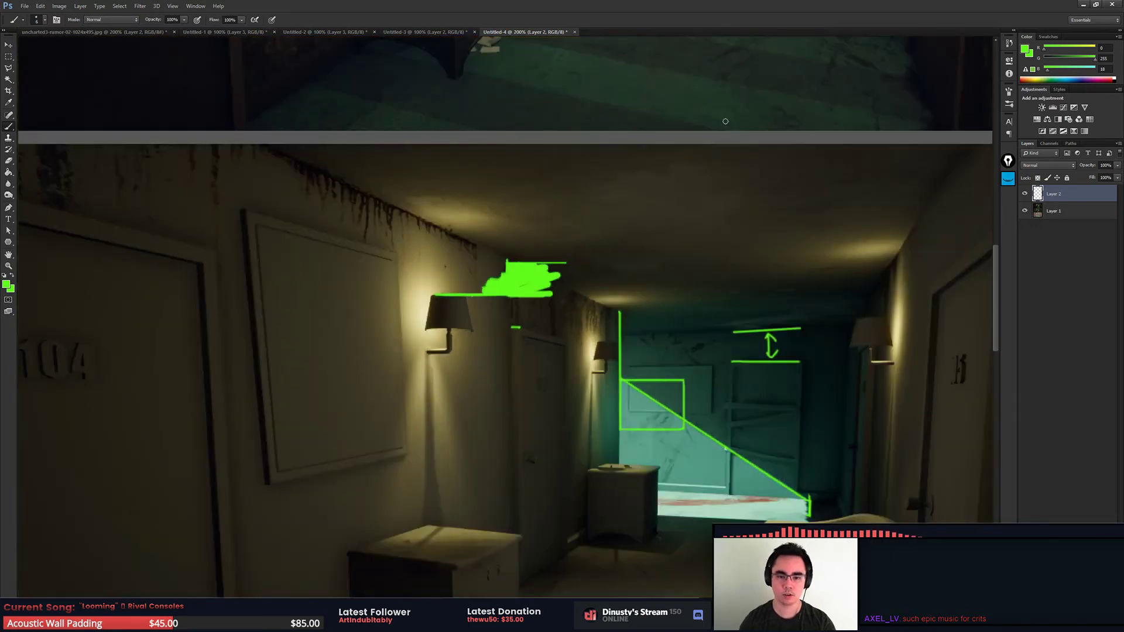
key("ctrl+plus")
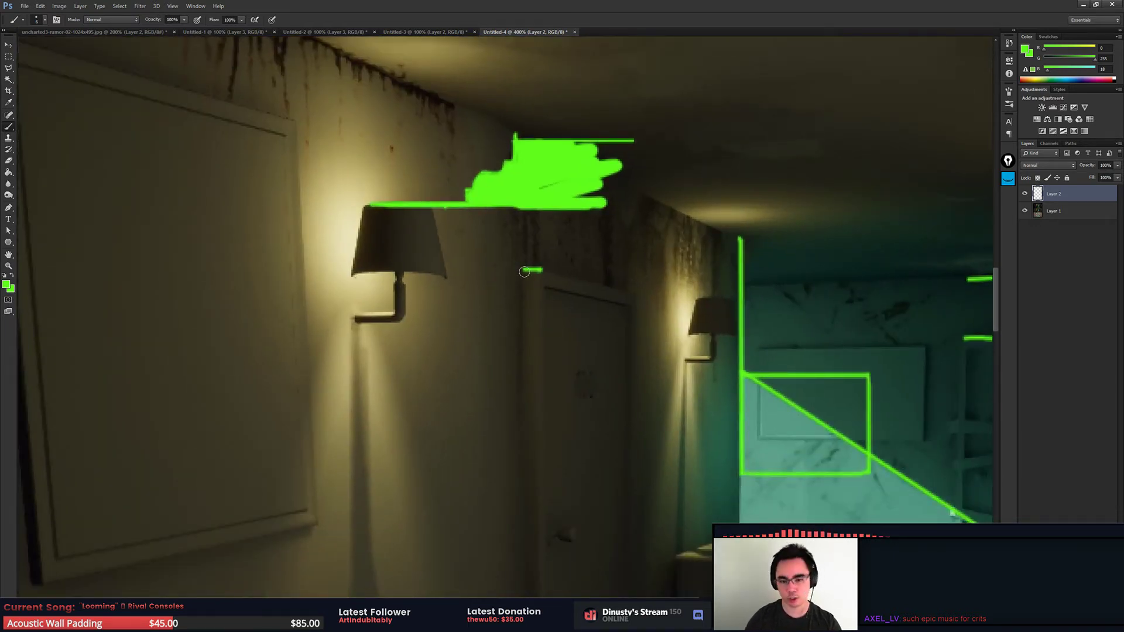
key("bracketleft")
key("bracketleft")
key("bracketleft")
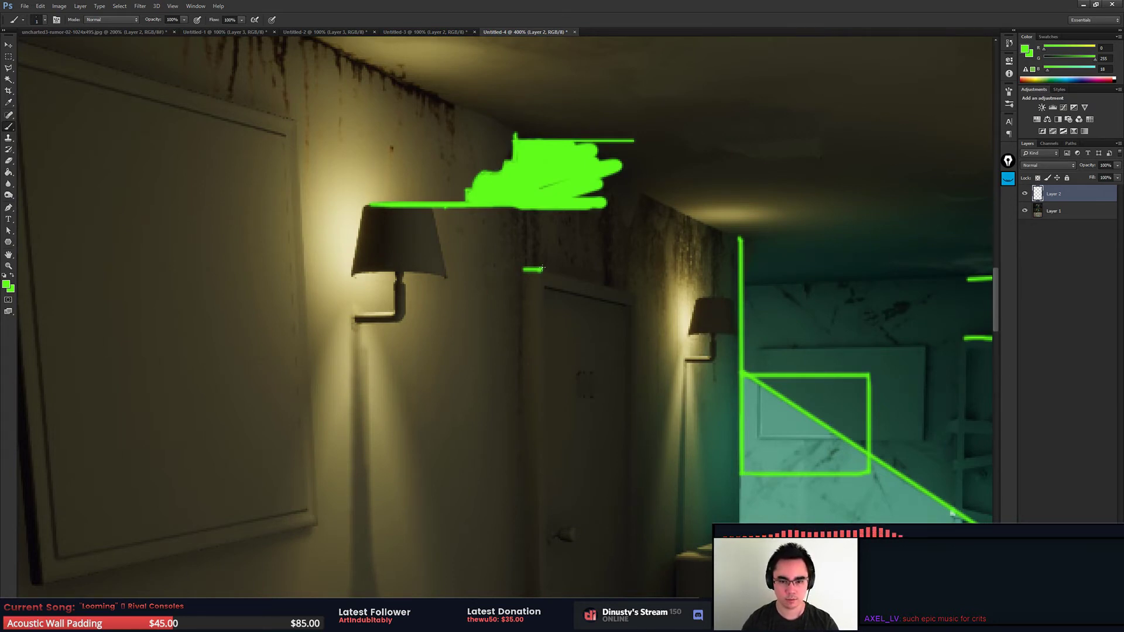
left_click_drag(543, 269, 541, 261)
left_click_drag(523, 297, 530, 297)
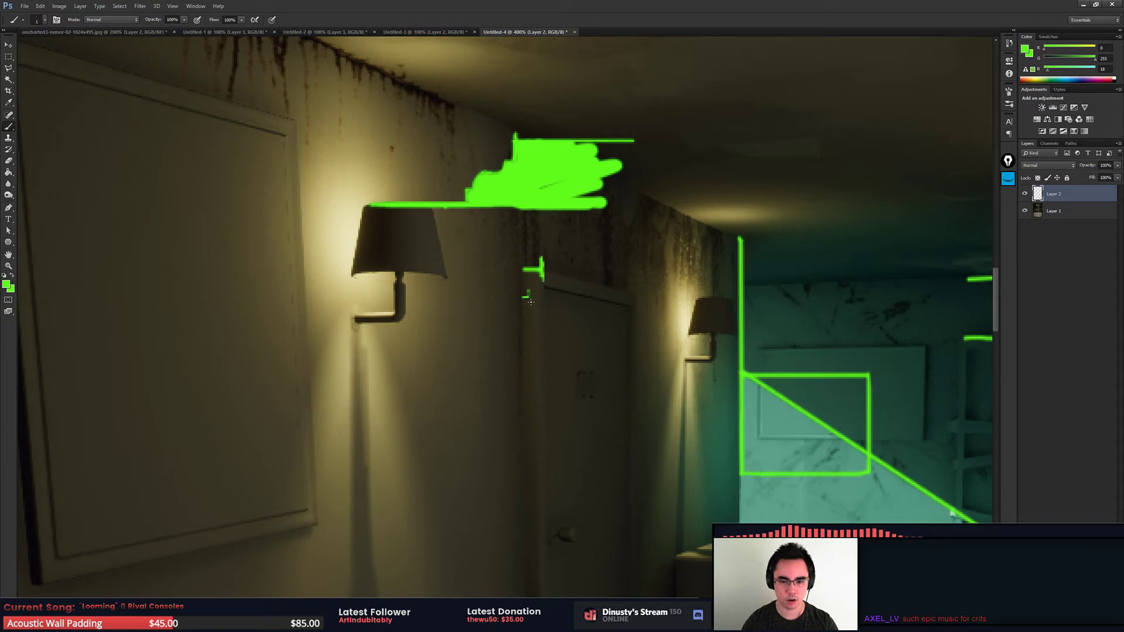
key("ctrl+z")
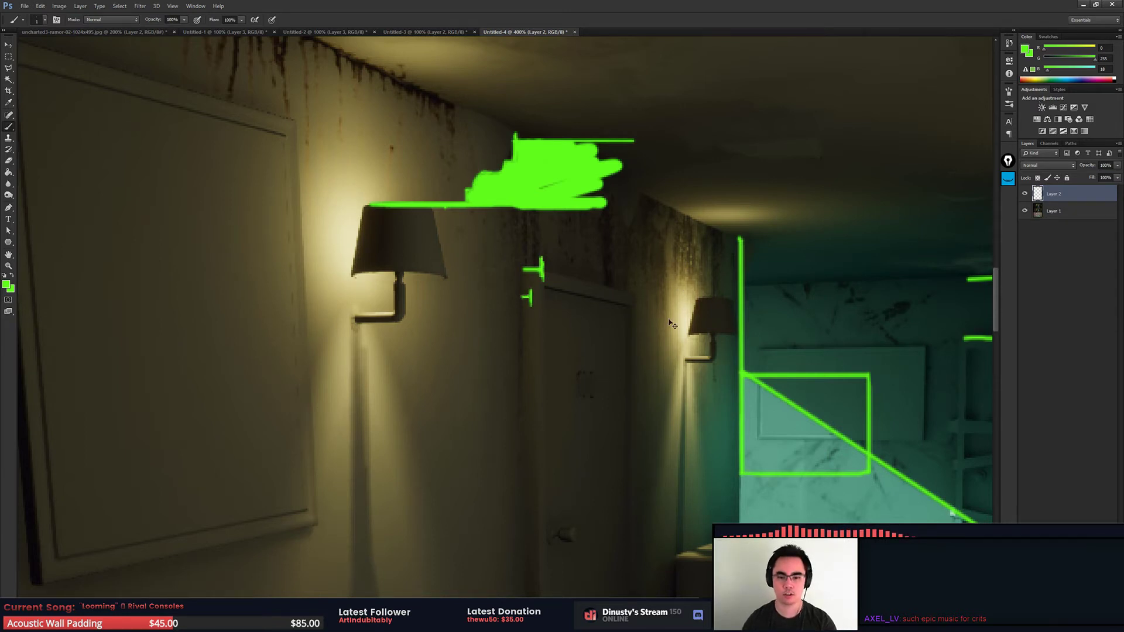
scroll(672, 324, "down", 3)
Step: Add a small vertical green tick at the base of the door trim
scroll(644, 408, "up", 1)
scroll(644, 408, "up", 1)
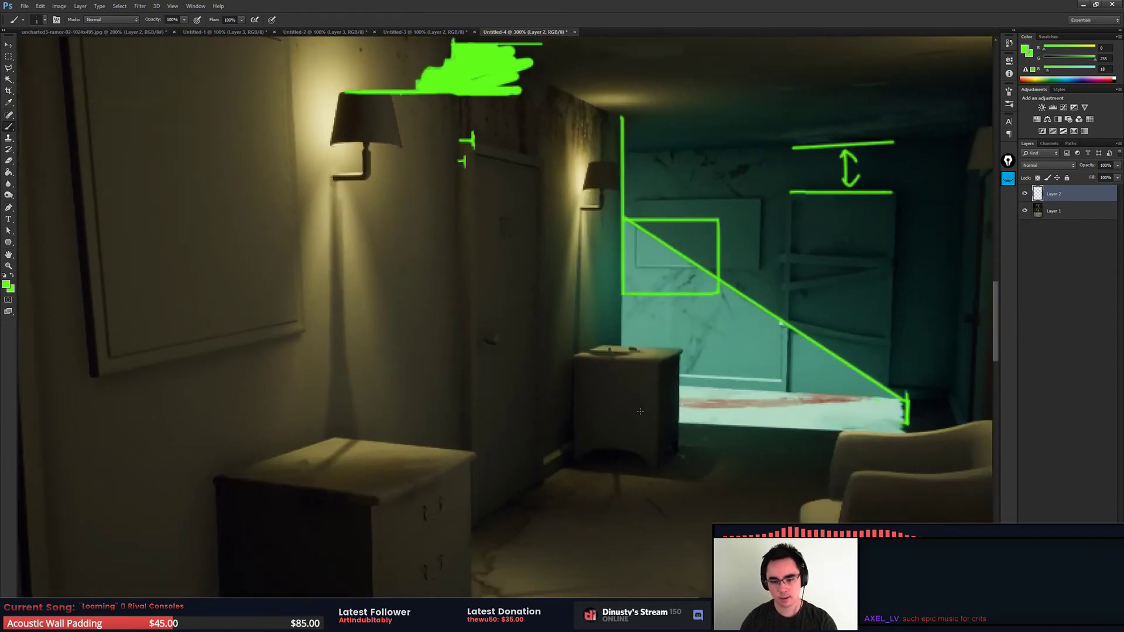
scroll(640, 412, "up", 1)
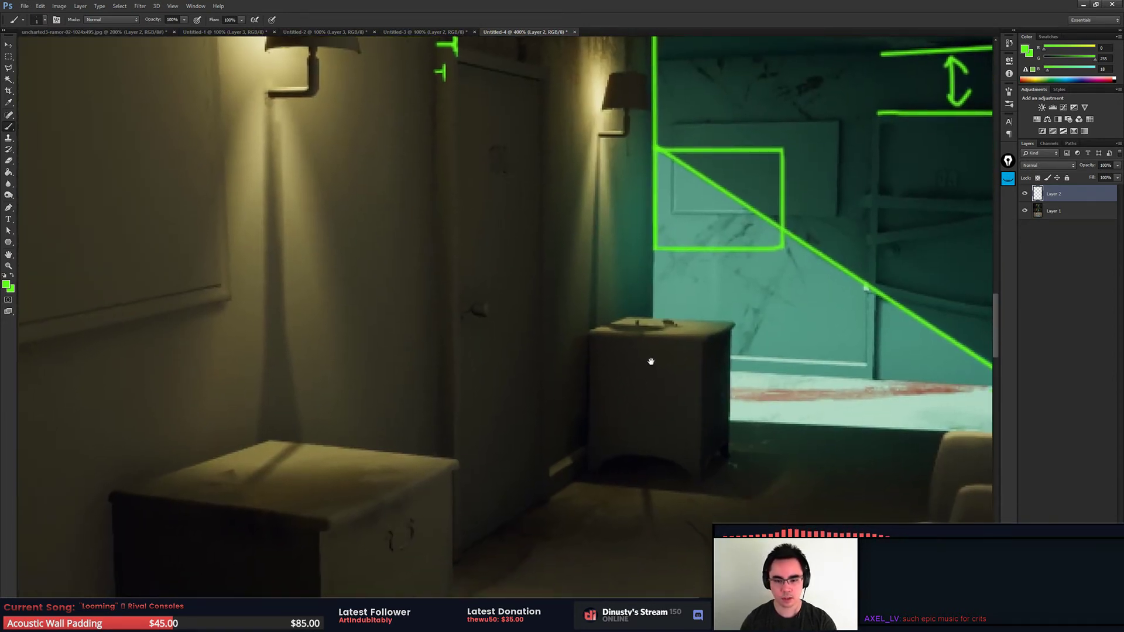
scroll(668, 389, "down", 2)
scroll(683, 339, "down", 2)
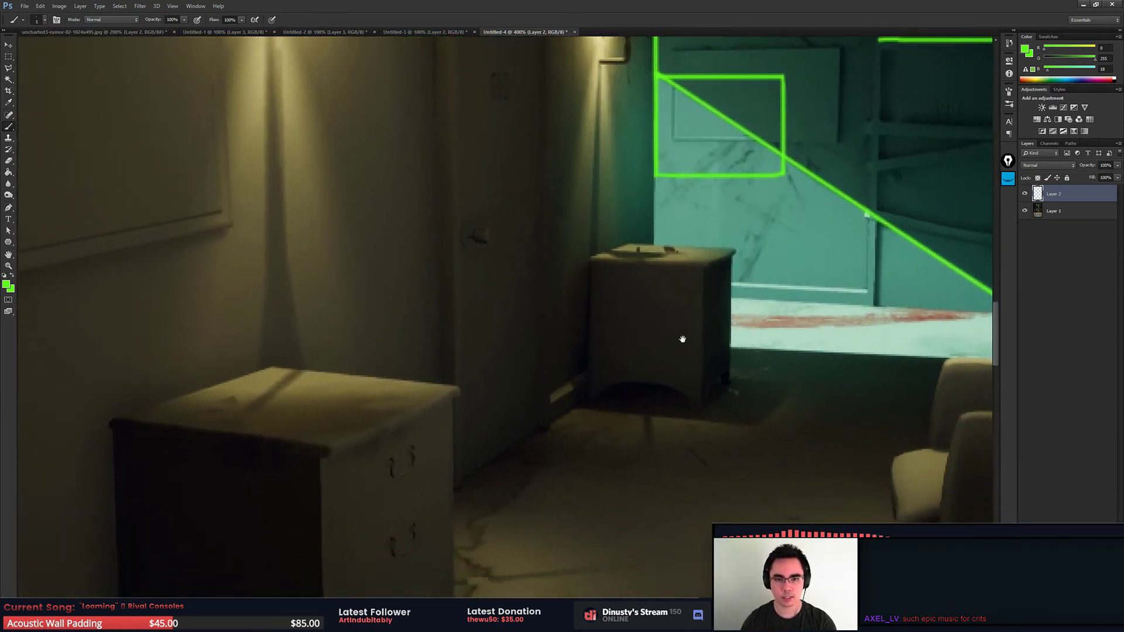
scroll(683, 339, "up", 1)
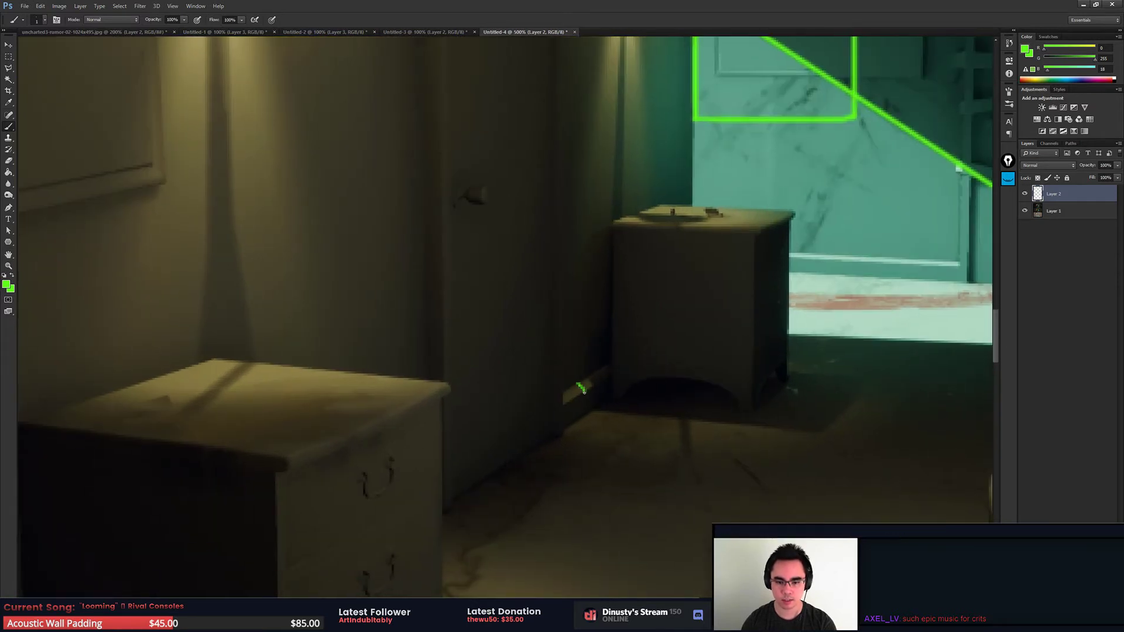
left_click_drag(585, 392, 585, 416)
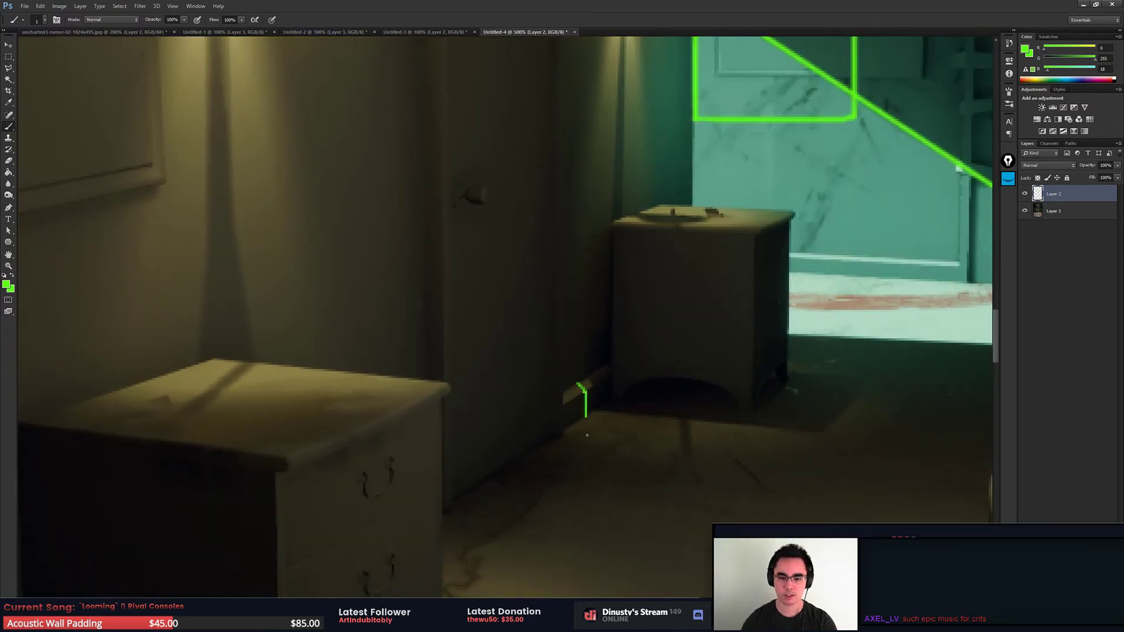
Step: Draw a green arrow pointing at the crown molding patch
scroll(699, 385, "down", 2)
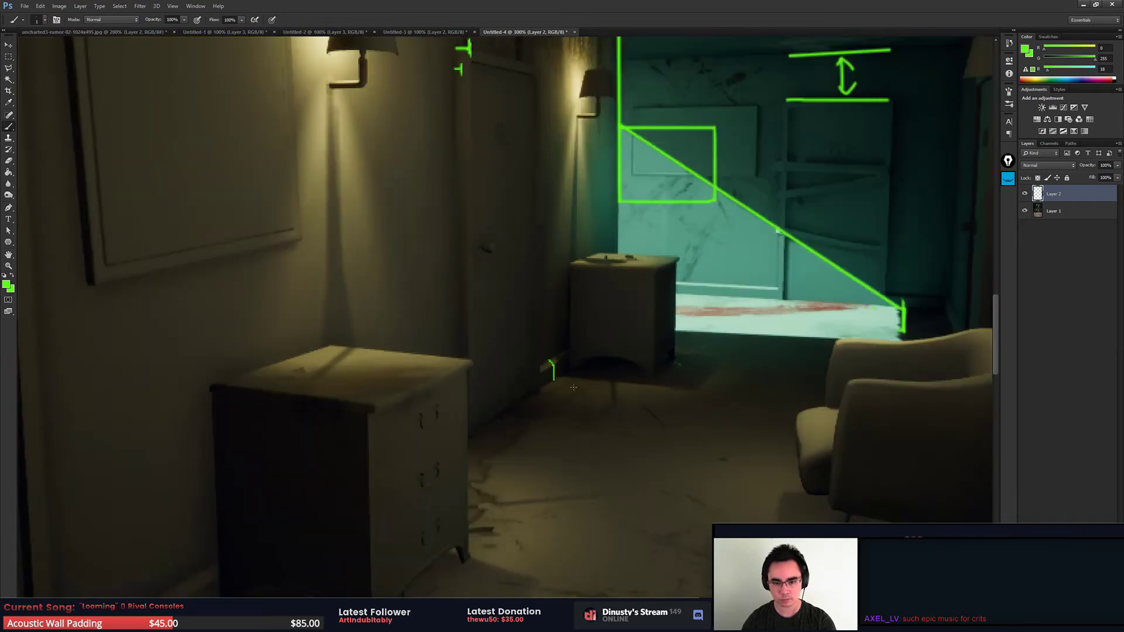
scroll(639, 372, "up", 3)
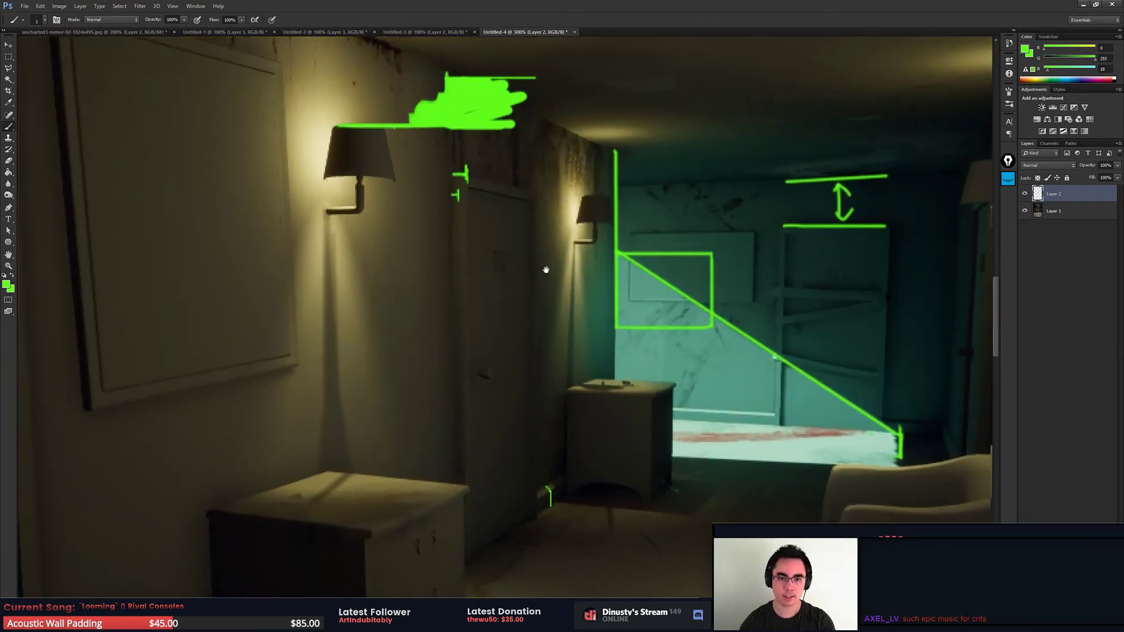
left_click_drag(378, 99, 423, 142)
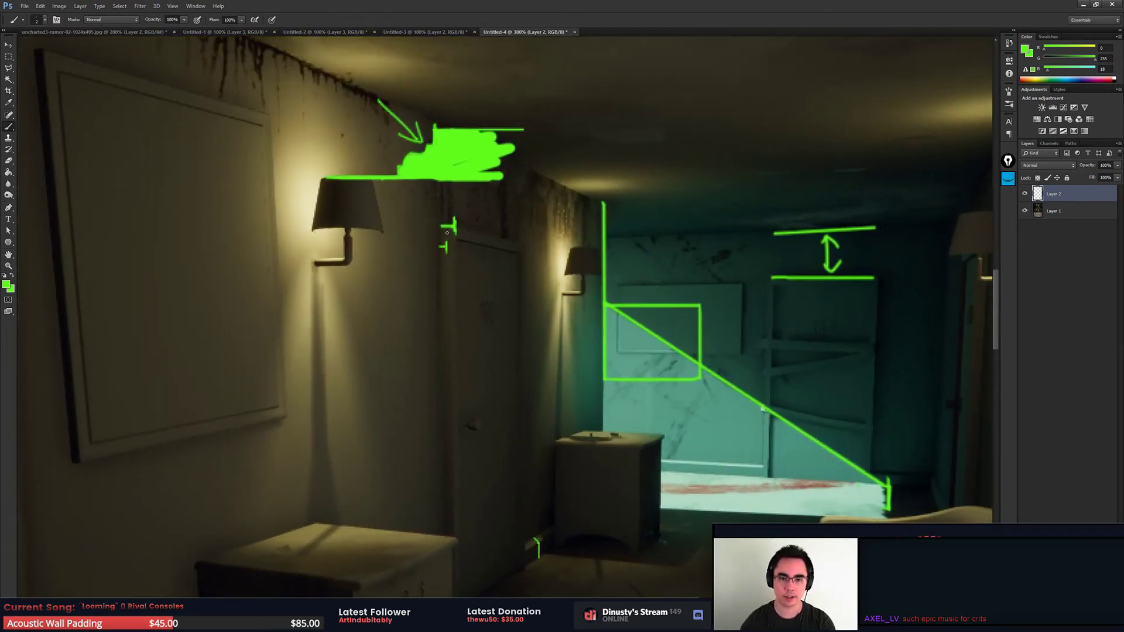
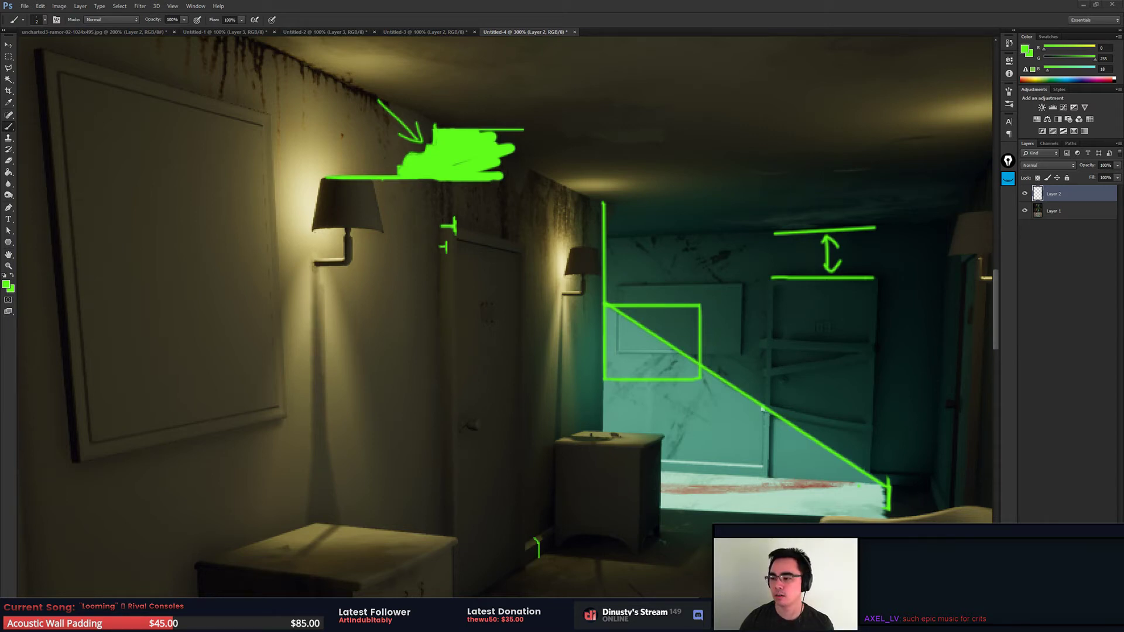
Step: Zoom in on the rear nightstand's base and undo a misplaced short stroke
left_click_drag(729, 466, 767, 279)
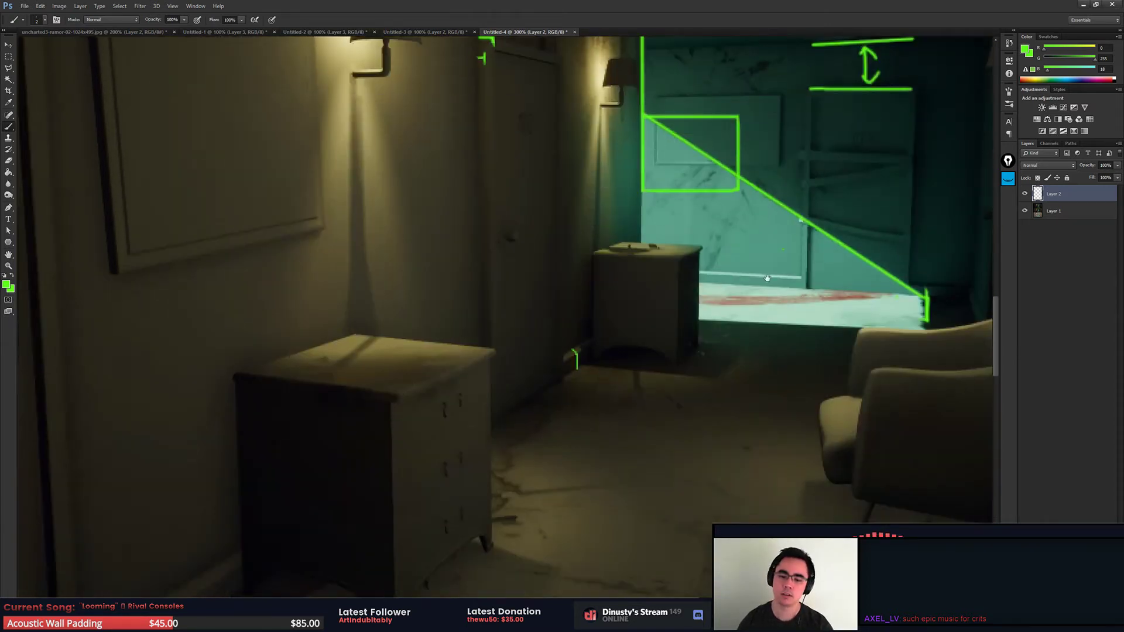
scroll(479, 390, "up", 2)
mouse_move(615, 318)
left_mouse_down()
mouse_move(617, 379)
mouse_move(609, 372)
left_mouse_up()
key("ctrl+z")
key("e")
key("b")
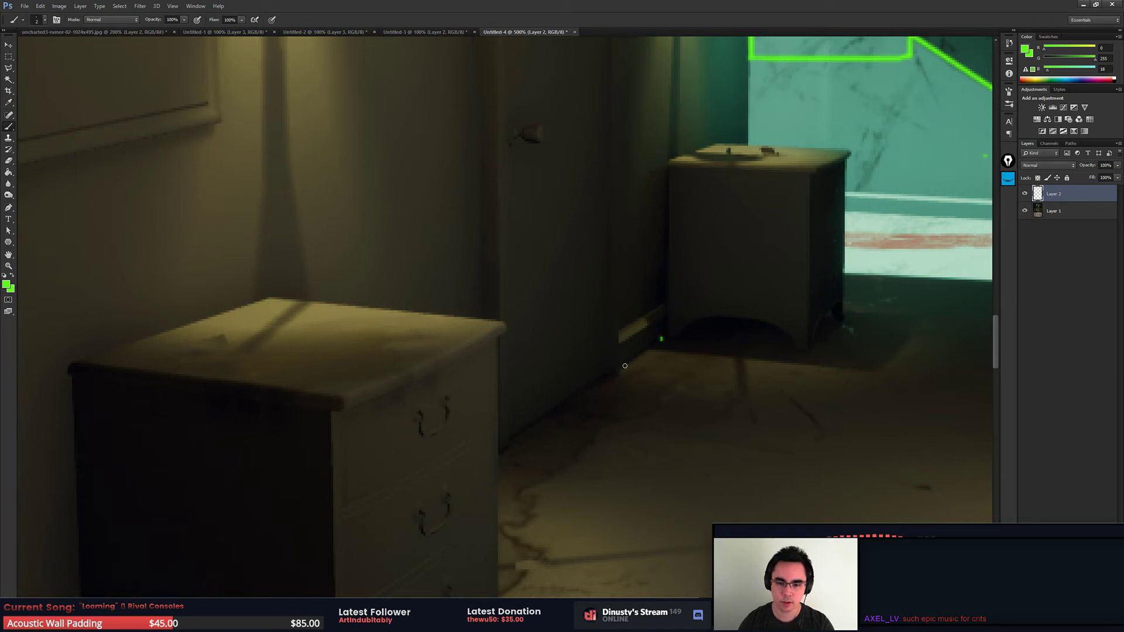
Step: Trace a green stepped line from the nightstand base toward the dresser, undoing the overlong end
left_click(622, 370, "shift")
left_click_drag(619, 373, 610, 375)
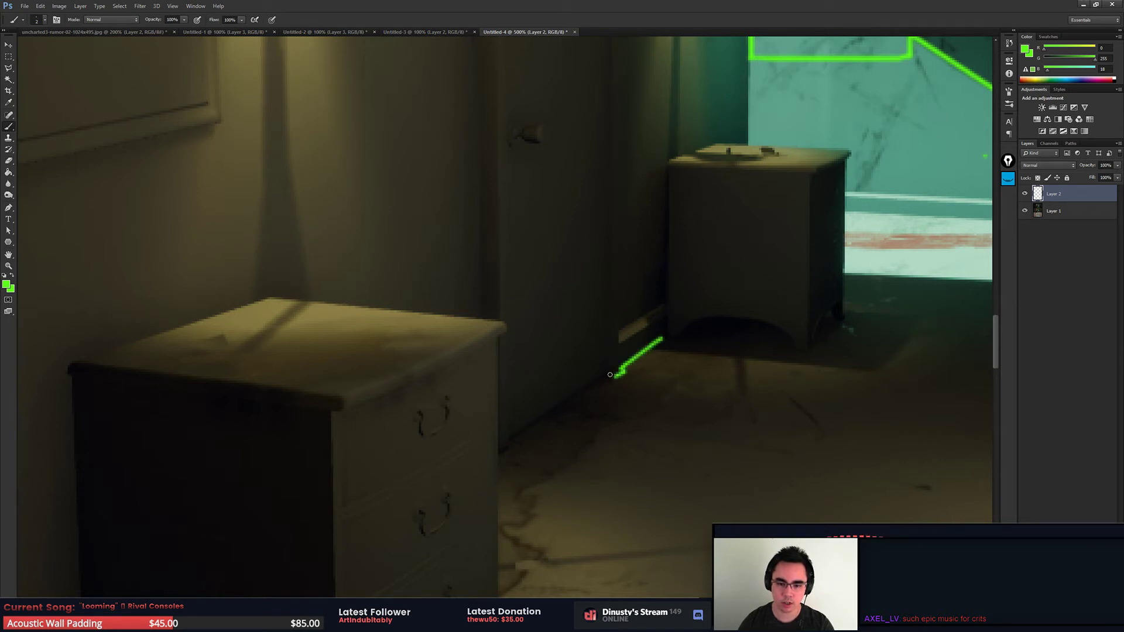
left_click(507, 437, "shift")
left_click_drag(507, 437, 499, 451)
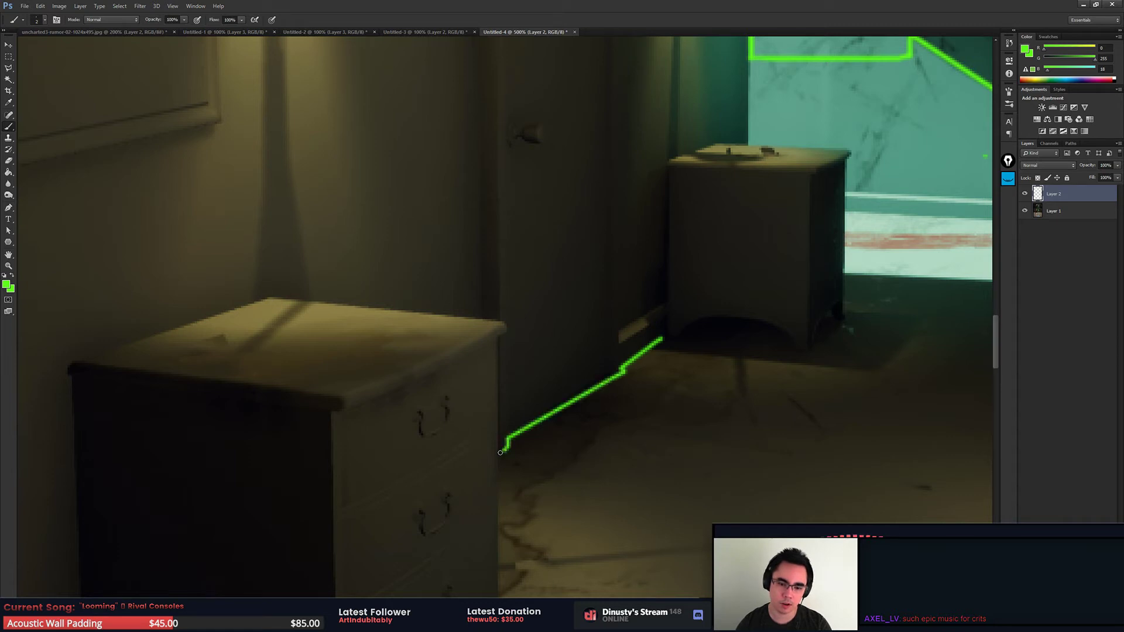
left_click(445, 490, "shift")
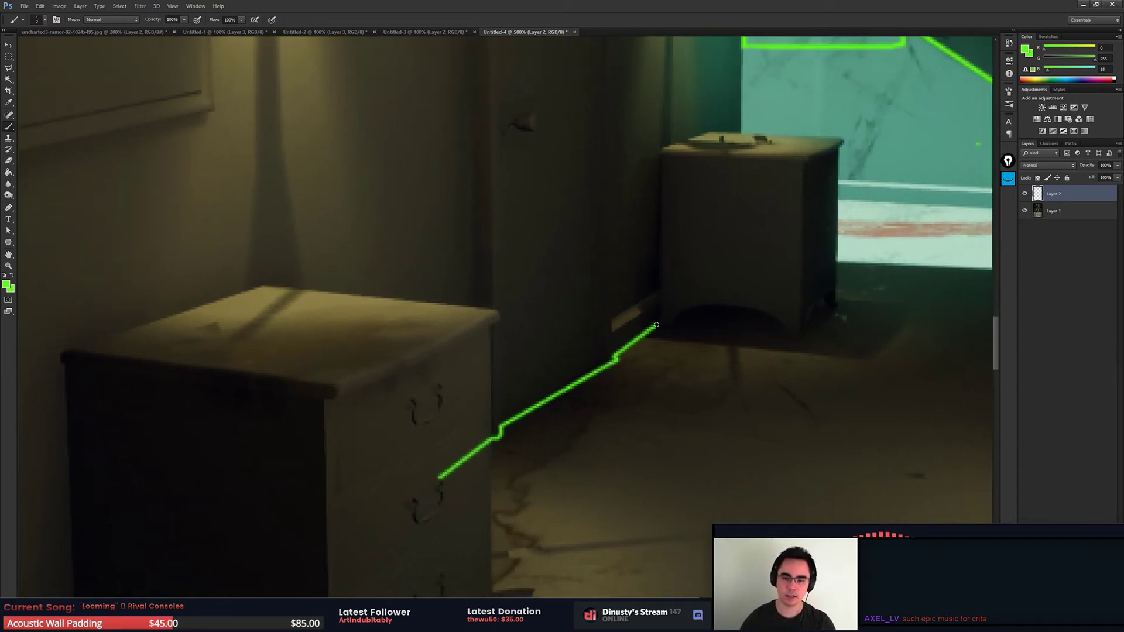
left_click_drag(444, 489, 502, 411)
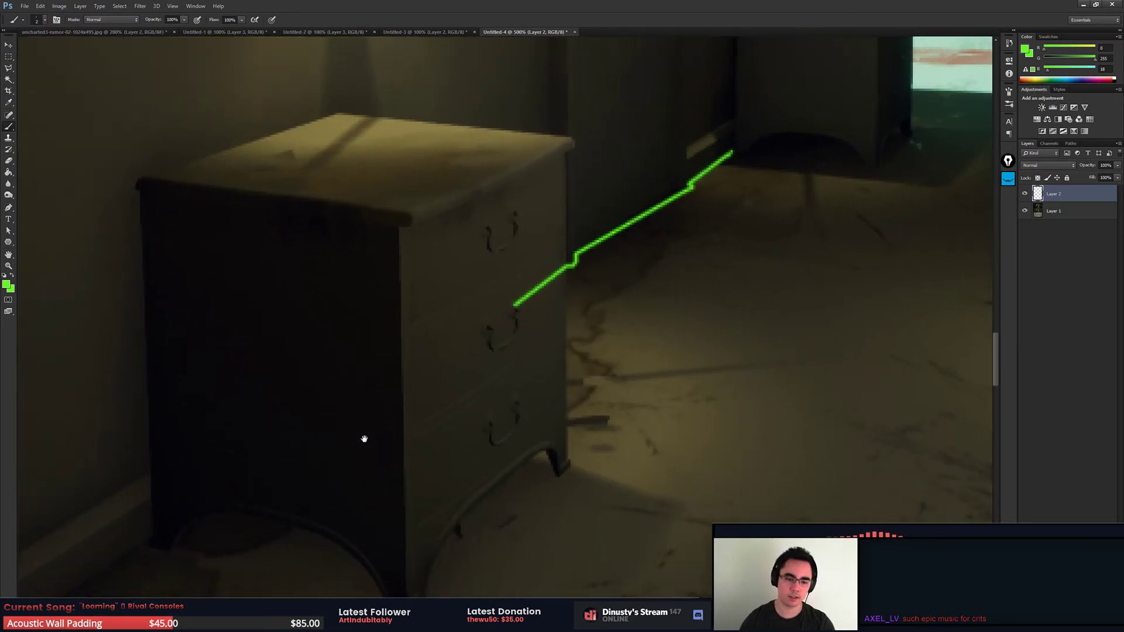
left_click_drag(338, 539, 364, 439)
left_click(132, 550, "shift")
left_click_drag(193, 507, 151, 533)
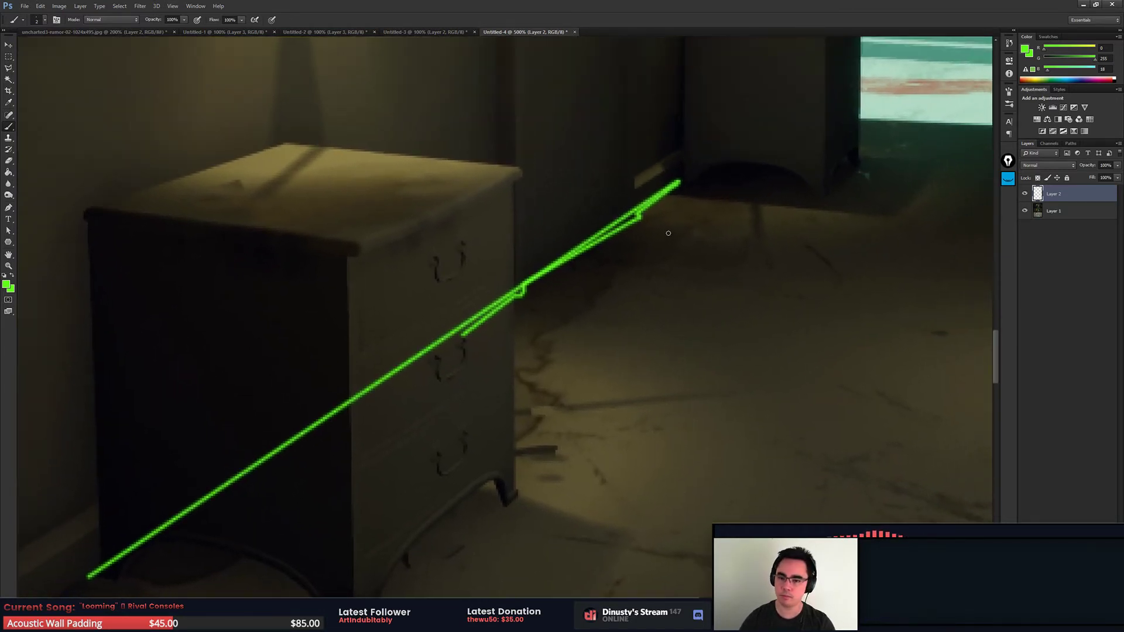
key("ctrl+z")
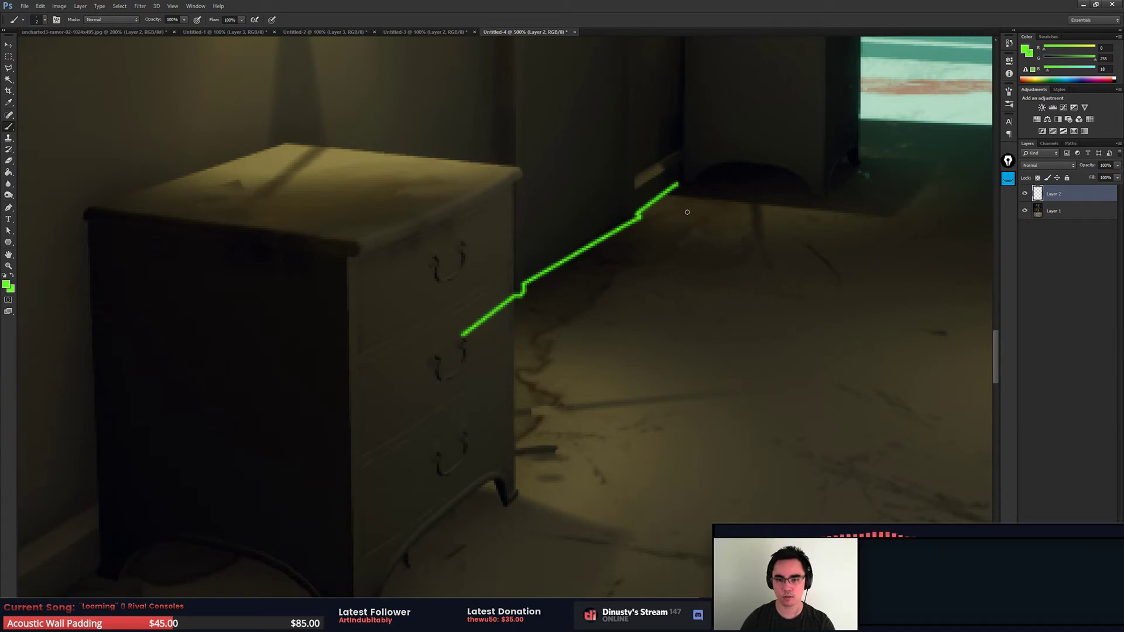
Step: Remove the old green line and recenter the view on the nightstand's base
key("ctrl+alt+z")
scroll(571, 371, "up", 3)
scroll(585, 366, "up", 2)
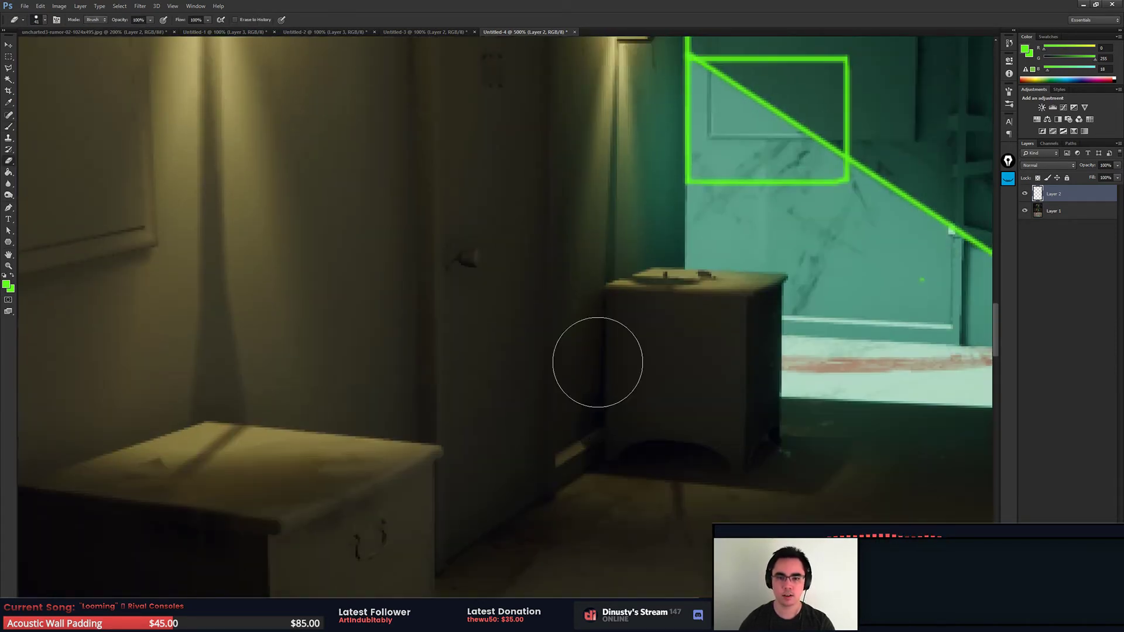
left_click_drag(575, 360, 595, 359)
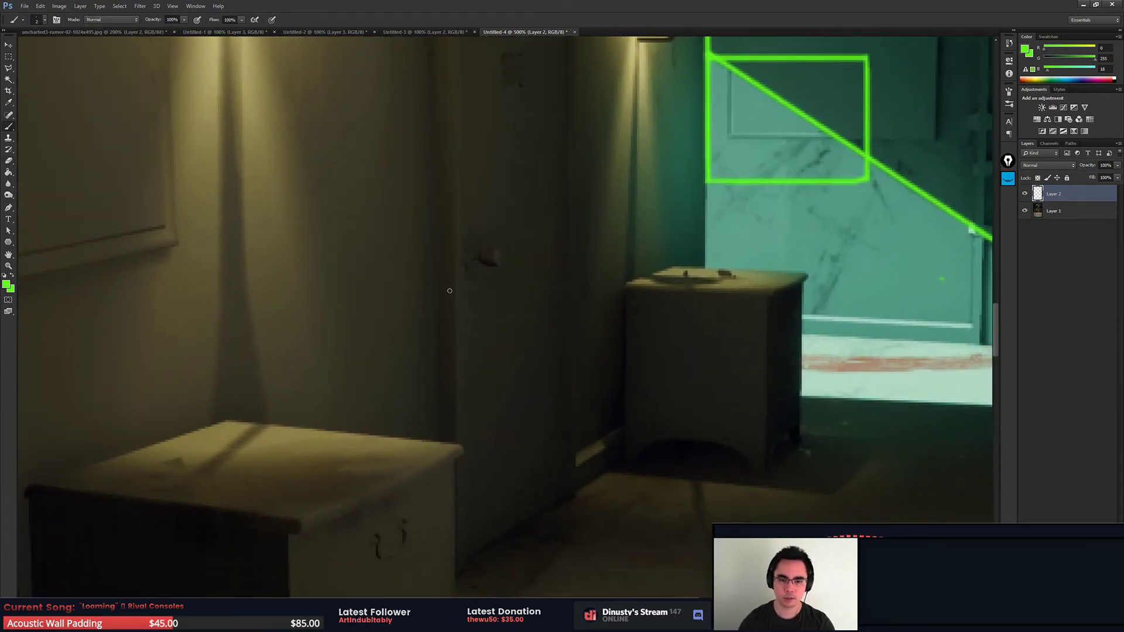
scroll(545, 192, "down", 1)
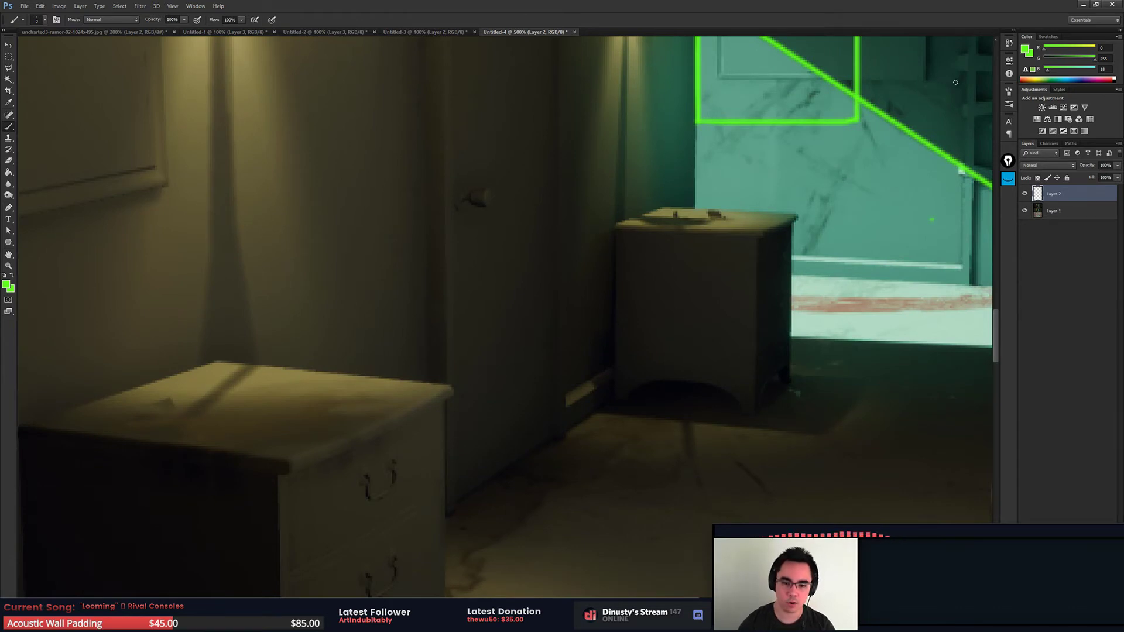
left_click_drag(755, 202, 763, 166)
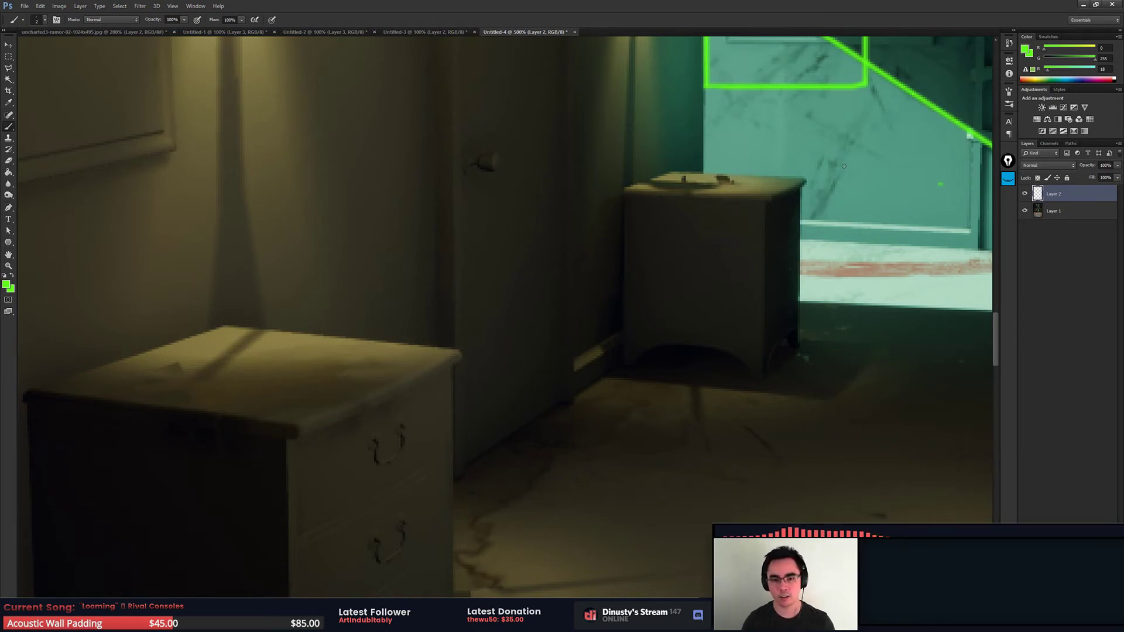
left_click_drag(636, 265, 653, 243)
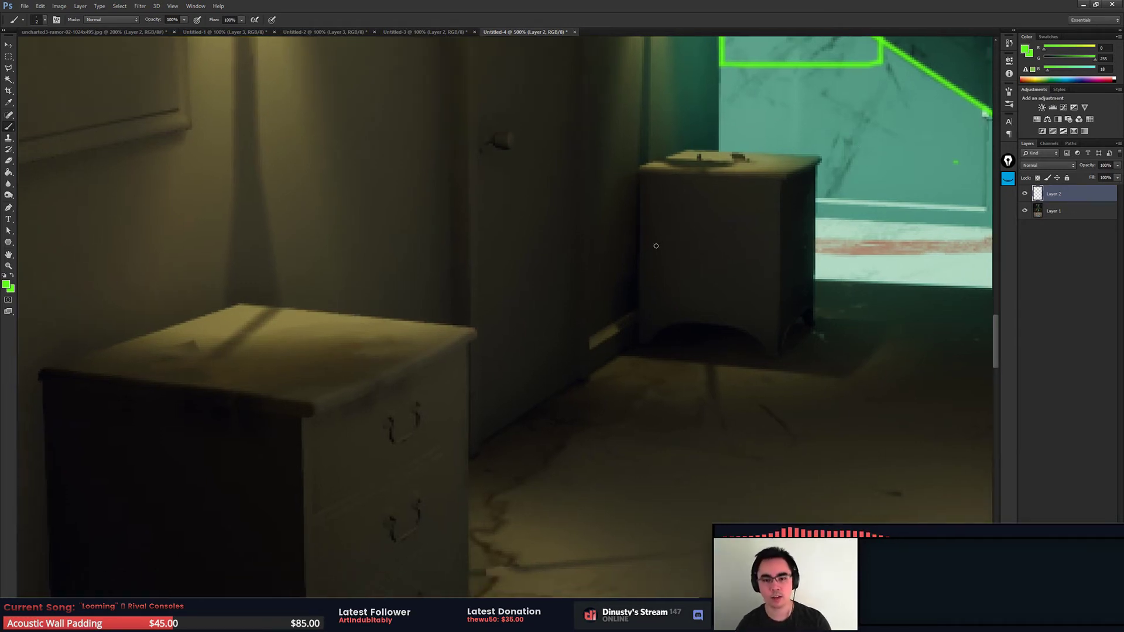
Step: Redraw the green line with a hook from the nightstand base down-left toward the dresser
left_click(591, 371, "shift")
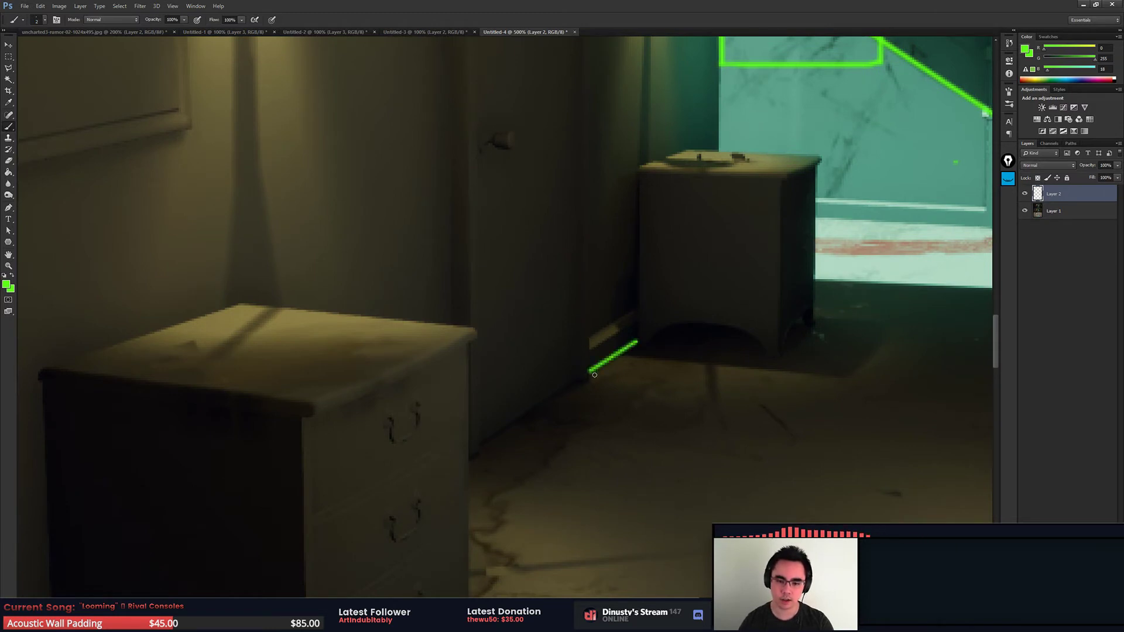
left_click_drag(586, 383, 646, 350)
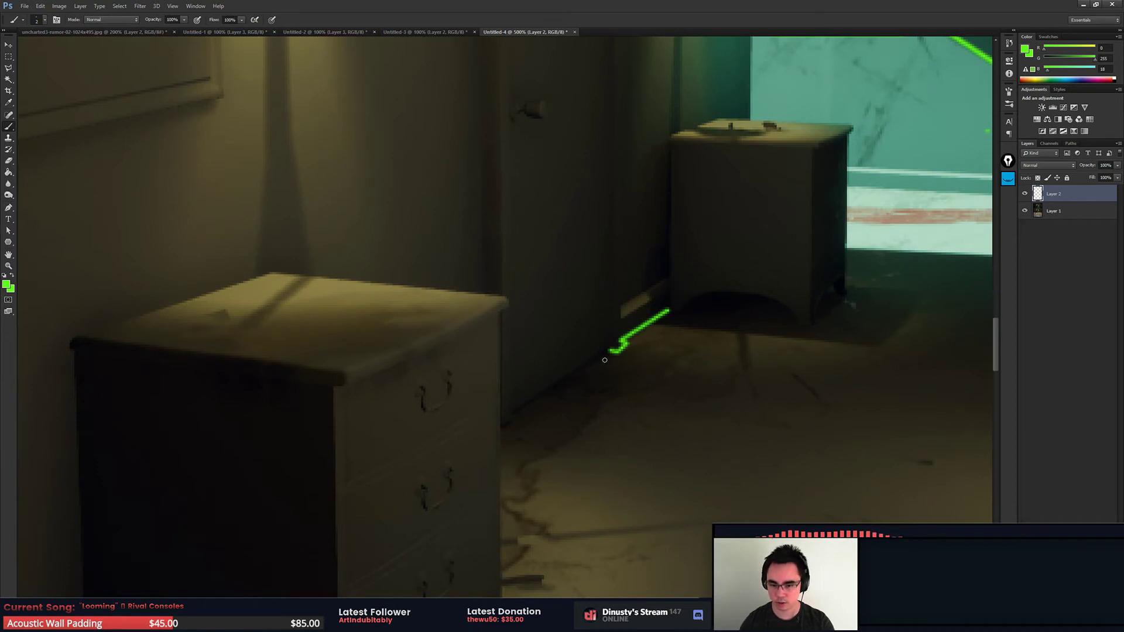
left_click(513, 416, "shift")
left_click_drag(512, 418, 495, 429)
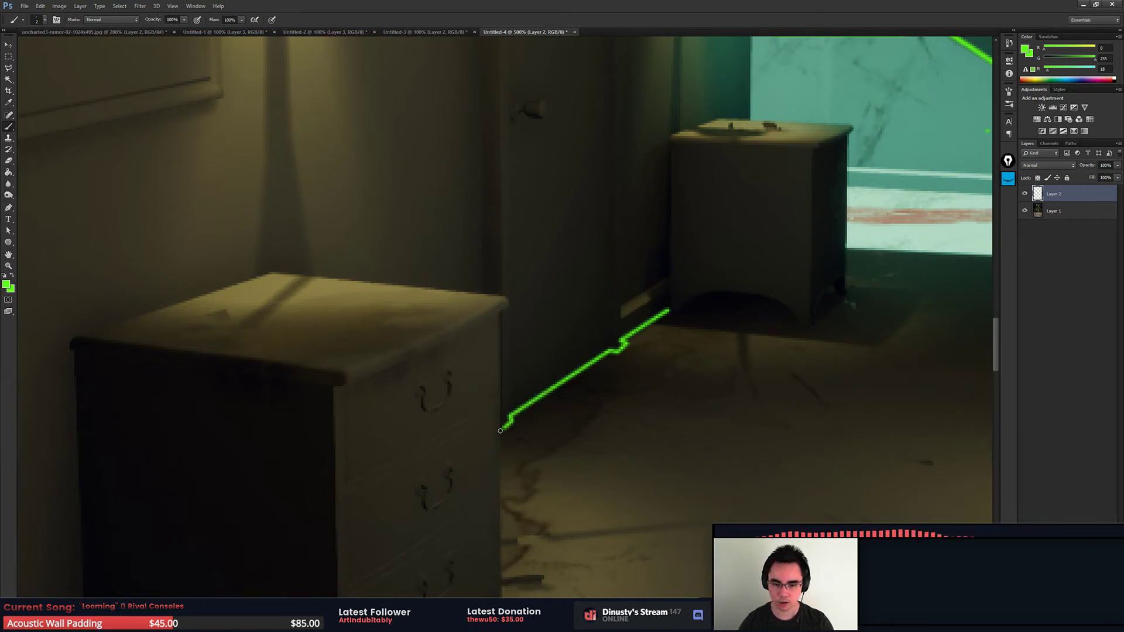
scroll(515, 404, "down", 1)
left_click(444, 429, "shift")
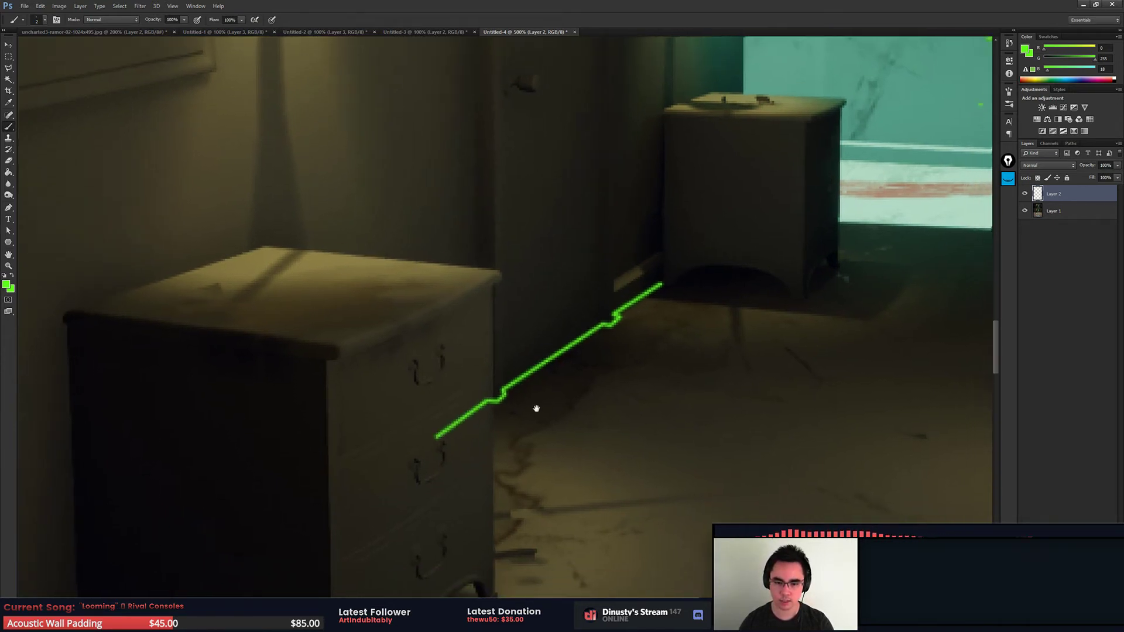
Step: Erase the line's middle and repaint it so it joins both hooks down to the dresser
key("e")
mouse_move(533, 360)
left_mouse_down()
mouse_move(510, 376)
mouse_move(509, 394)
left_mouse_up()
key("b")
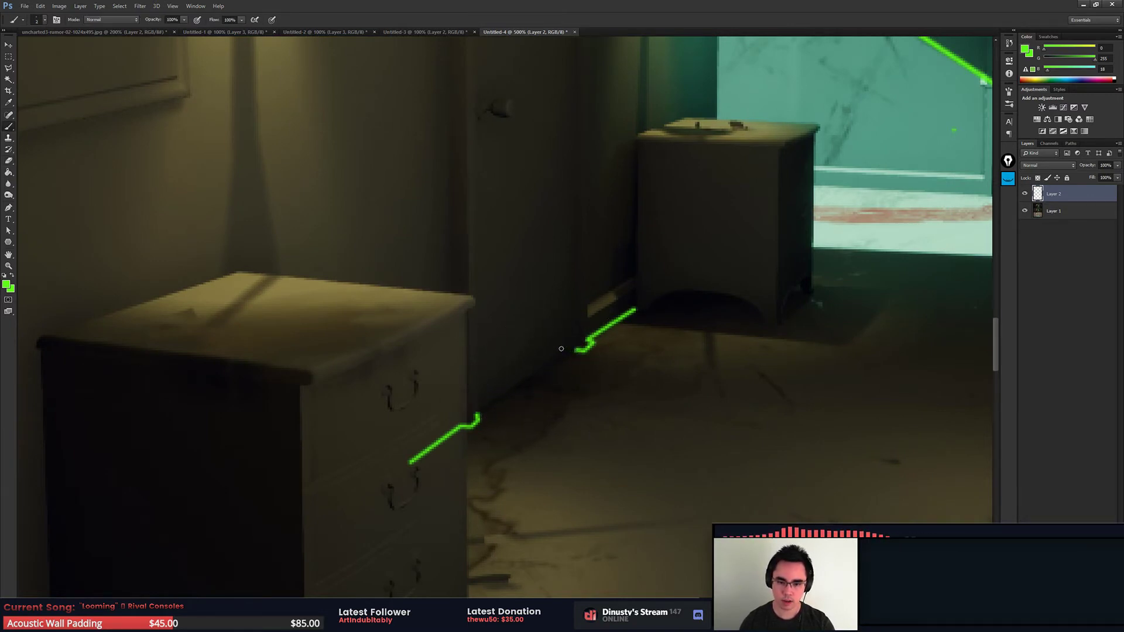
left_click_drag(577, 350, 559, 350)
left_click(457, 406, "shift")
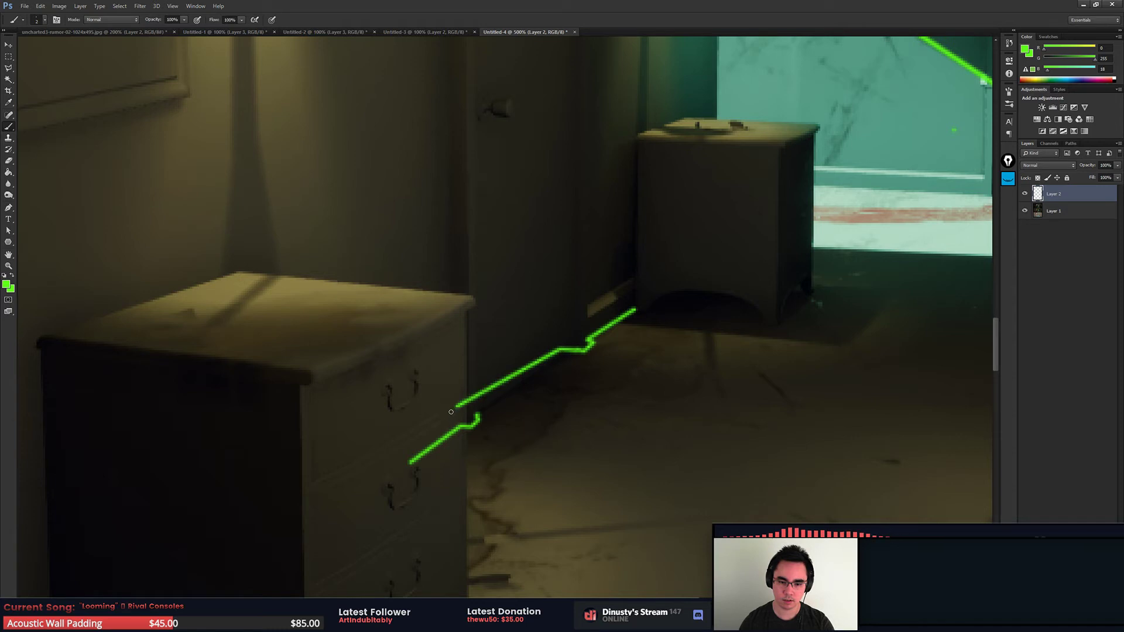
left_click_drag(481, 412, 451, 409)
scroll(507, 317, "up", 1)
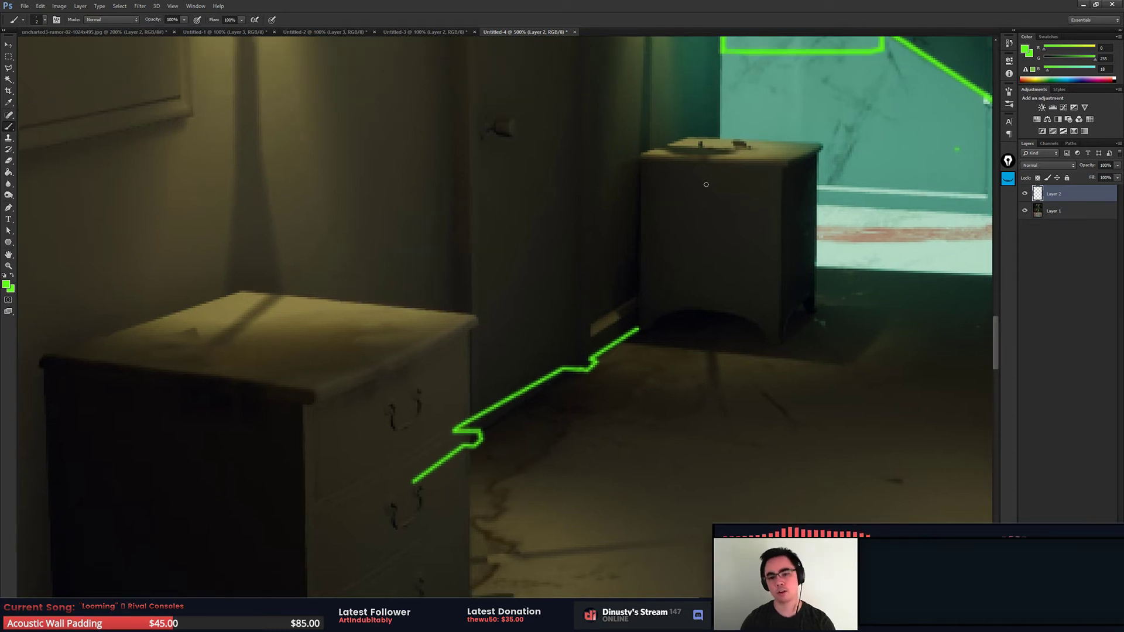
Step: Zoom out, undo a diagonal stroke by the wall lamp, and frame the hallway door
key("ctrl+minus")
key("ctrl+minus")
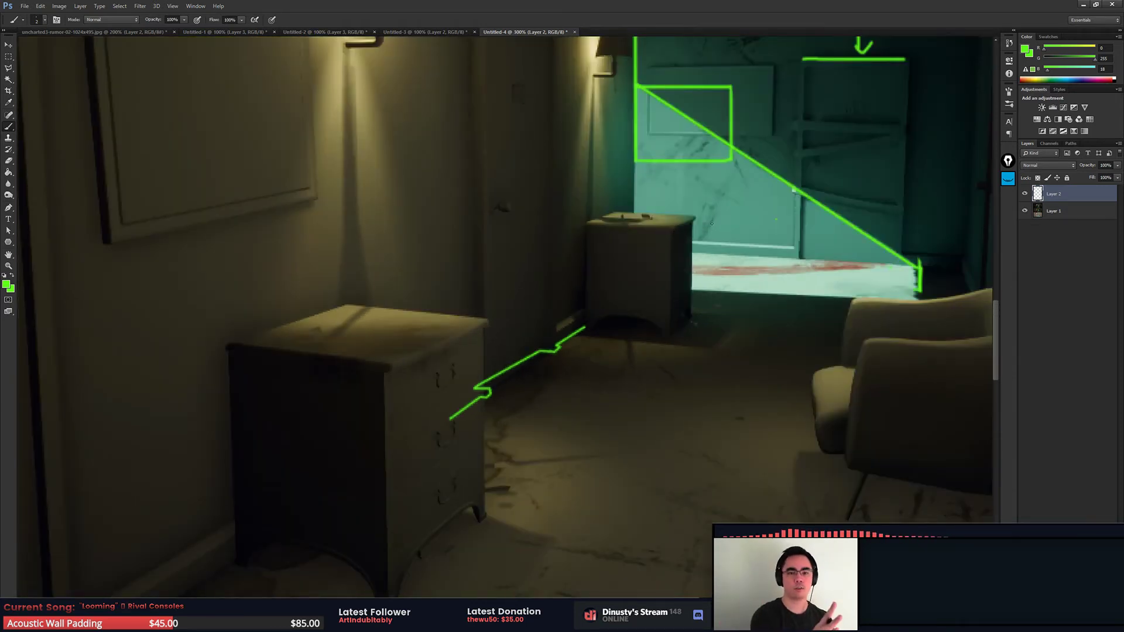
left_click_drag(588, 389, 609, 505)
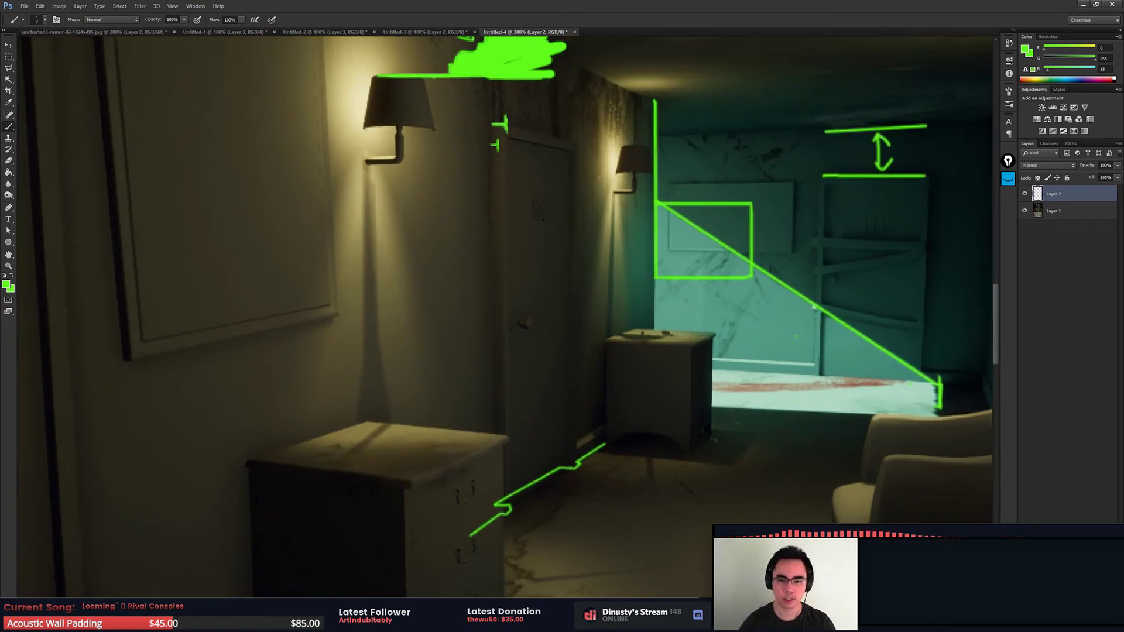
mouse_move(612, 168)
left_mouse_down()
mouse_move(572, 232)
mouse_move(622, 195)
left_mouse_up()
key("ctrl+z")
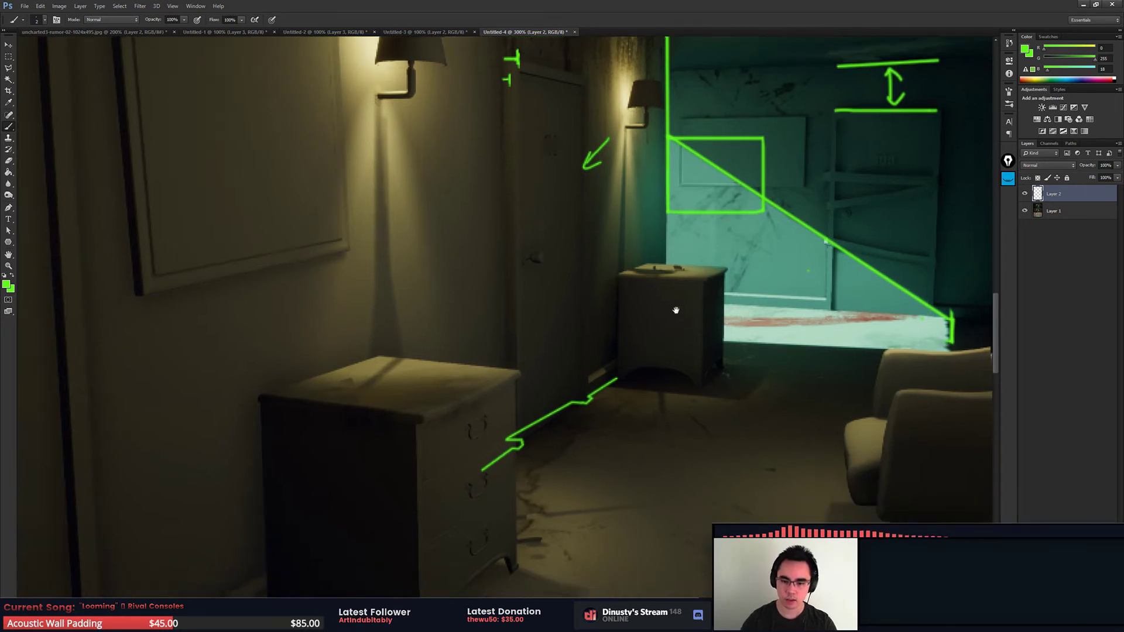
left_click_drag(672, 313, 710, 157)
left_click_drag(186, 569, 239, 522)
left_click_drag(668, 246, 547, 339)
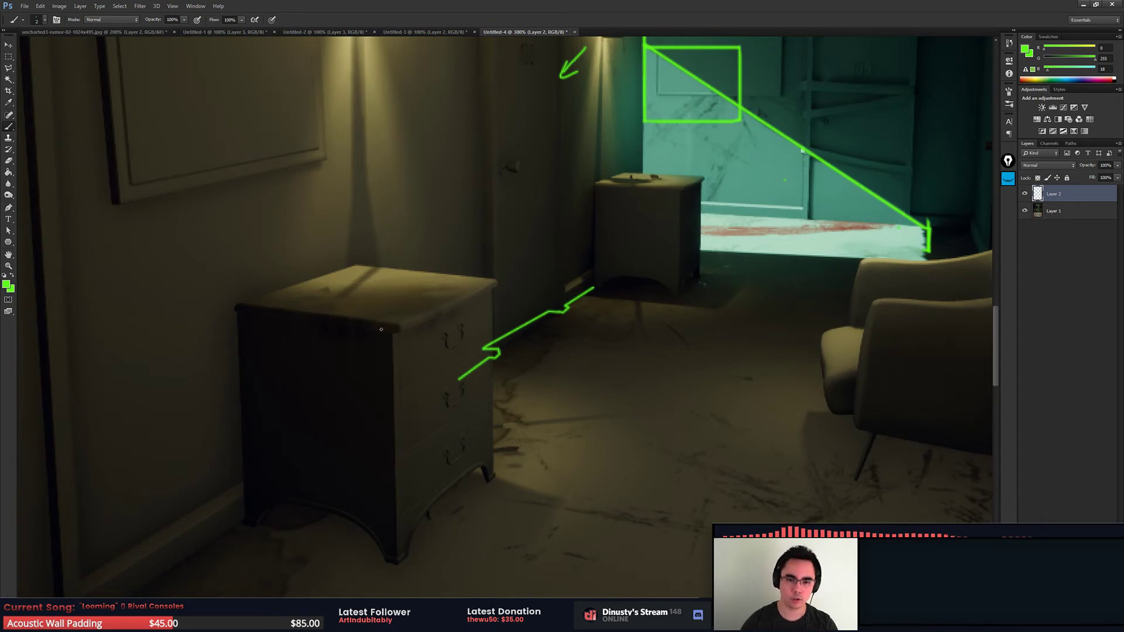
left_click_drag(559, 283, 512, 354)
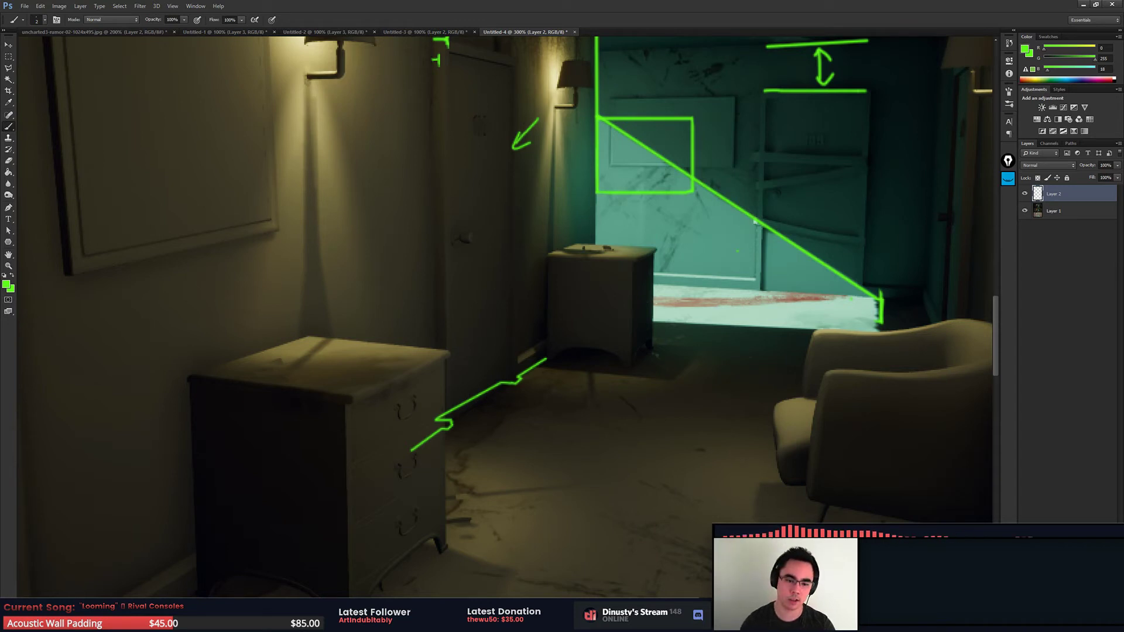
left_click_drag(596, 359, 579, 343)
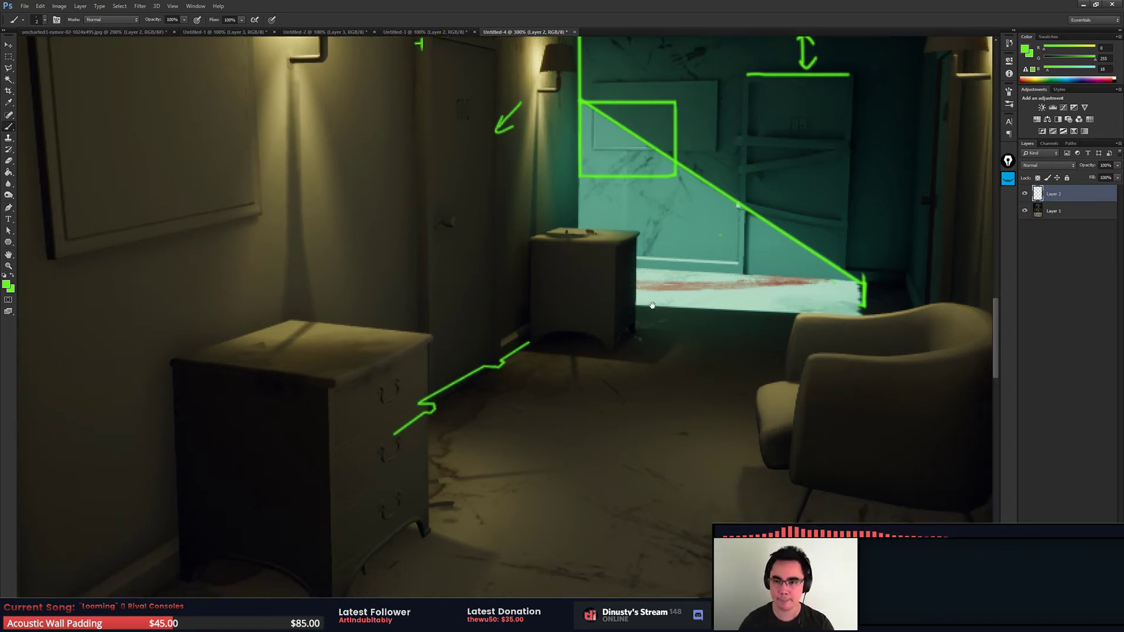
left_click_drag(652, 305, 596, 428)
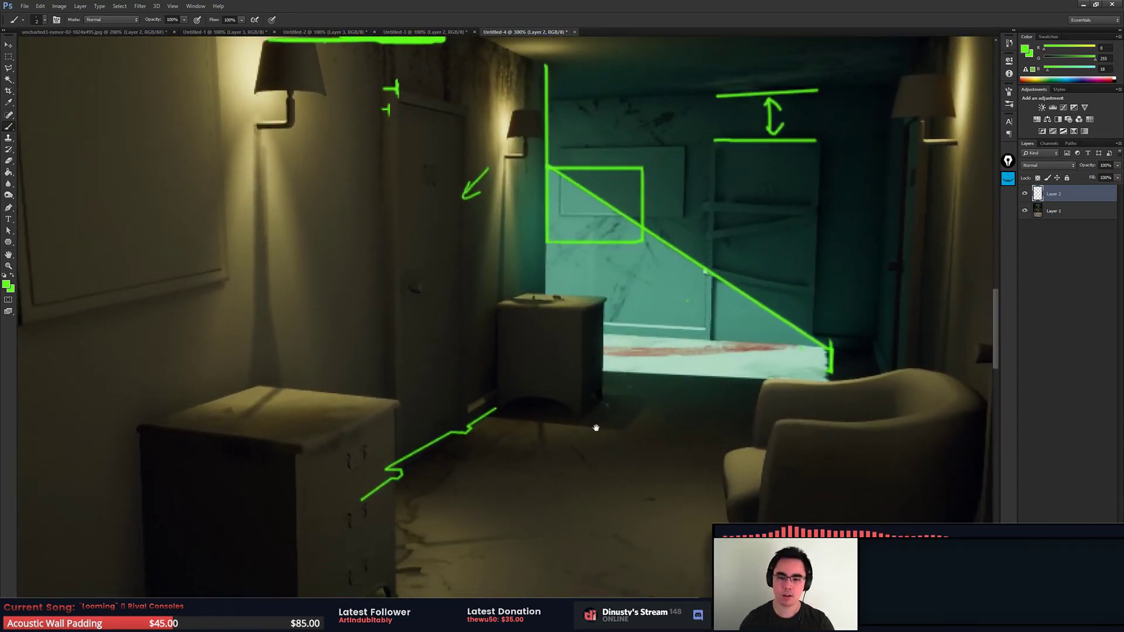
left_click_drag(628, 413, 633, 396)
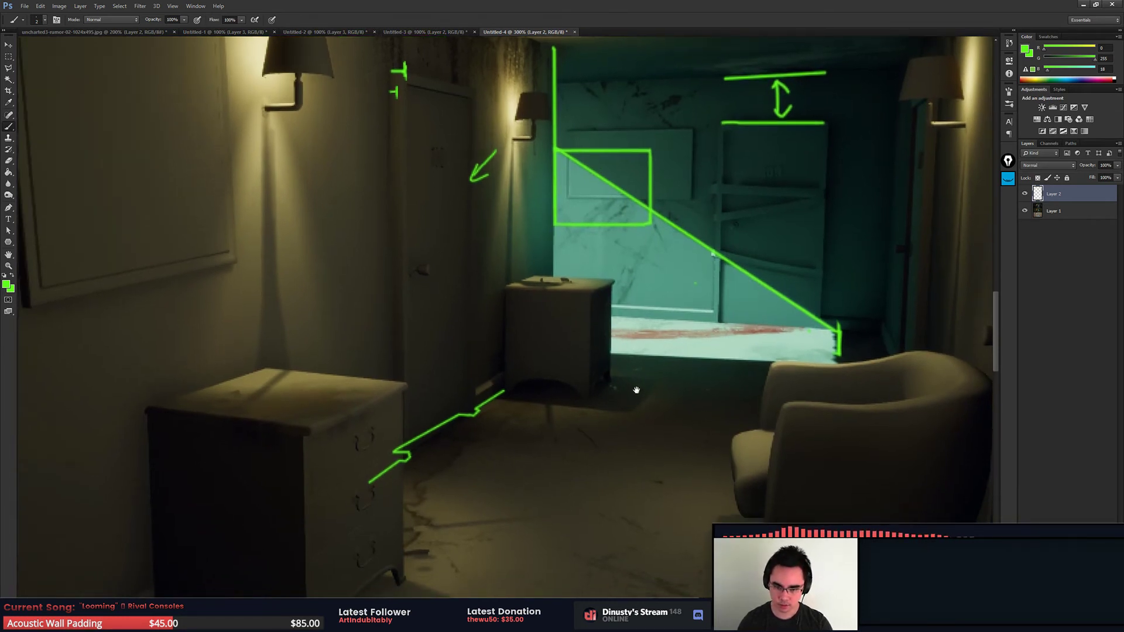
Step: Draw a green parallelogram outline on the floor beside the stepped line
mouse_move(502, 419)
left_mouse_down()
mouse_move(434, 460)
mouse_move(481, 498)
left_mouse_up()
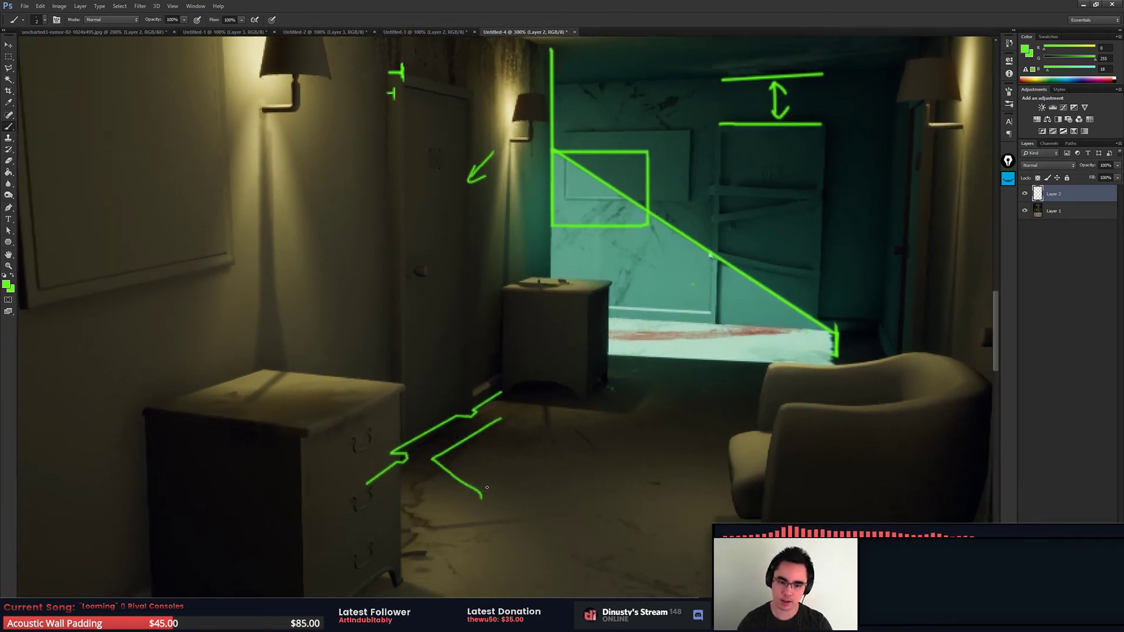
key("ctrl+z")
mouse_move(493, 421)
left_mouse_down()
mouse_move(429, 465)
mouse_move(469, 491)
mouse_move(561, 429)
mouse_move(555, 420)
mouse_move(472, 488)
left_mouse_up()
mouse_move(471, 487)
left_mouse_down()
mouse_move(433, 470)
mouse_move(498, 417)
left_mouse_up()
mouse_move(495, 418)
left_mouse_down()
mouse_move(578, 424)
mouse_move(510, 433)
left_mouse_up()
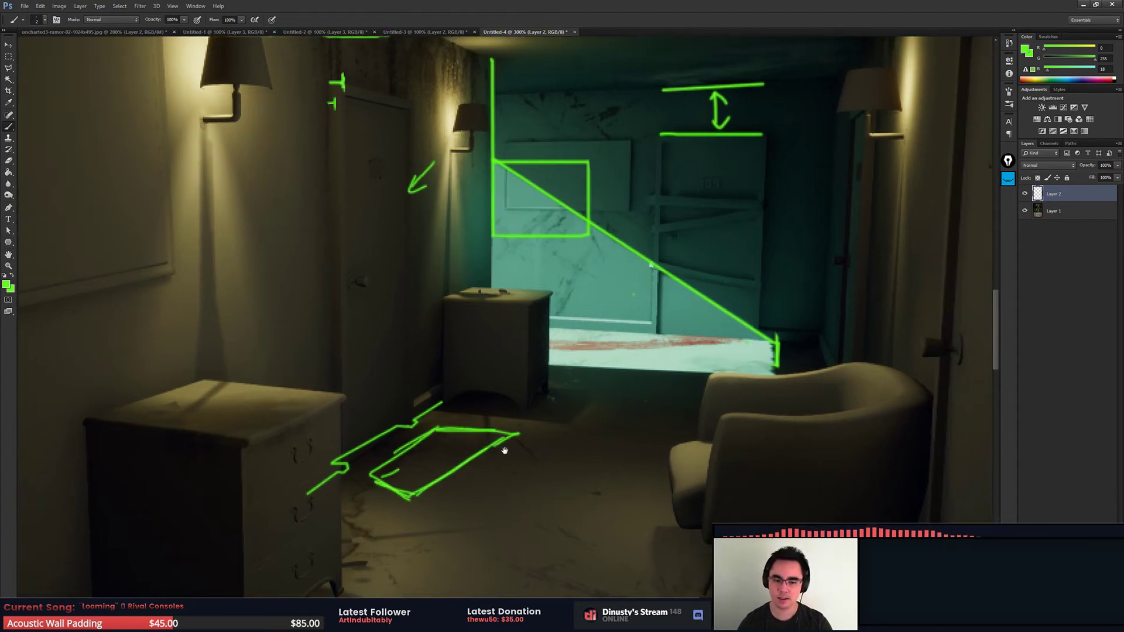
left_click_drag(369, 475, 417, 501)
left_click_drag(417, 501, 496, 448)
Step: Erase the green stroke across the lit floor and zoom in on the end door
left_click_drag(572, 392, 506, 428)
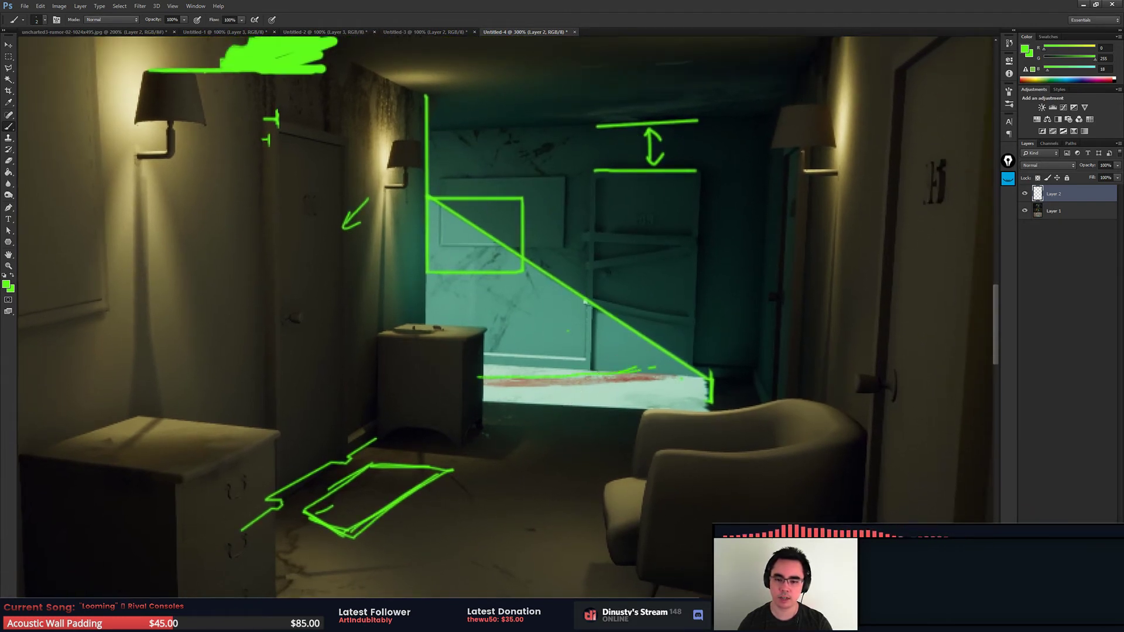
key("e")
left_click_drag(478, 378, 636, 368)
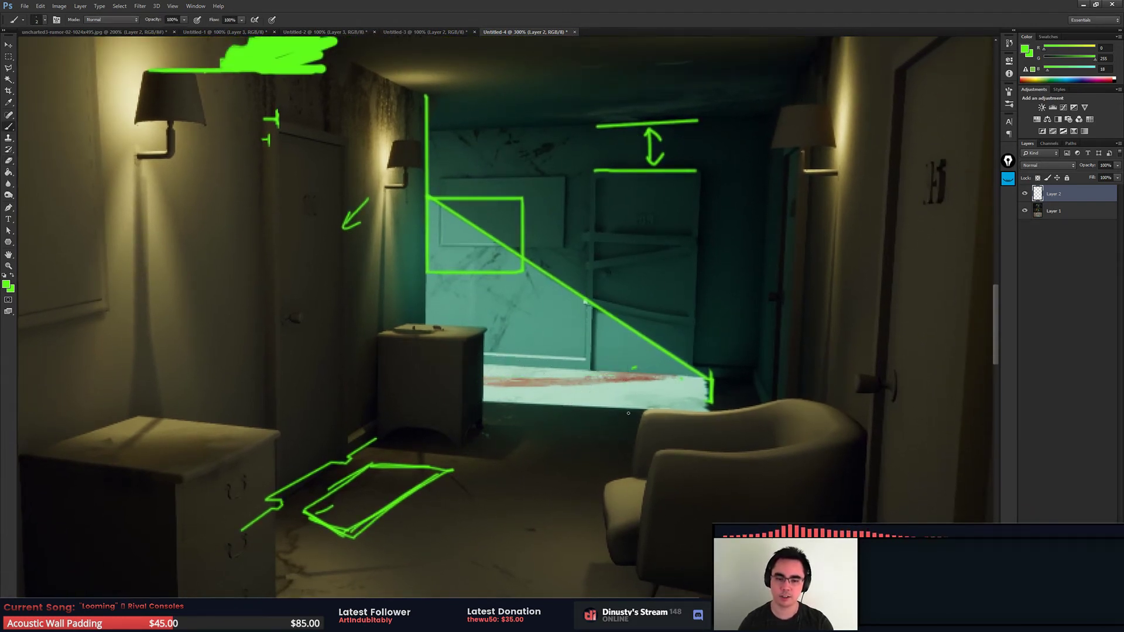
key("ctrl+plus")
Step: Line the end door's bottom edge in green, removing stray circle, curl and edge marks
key("b")
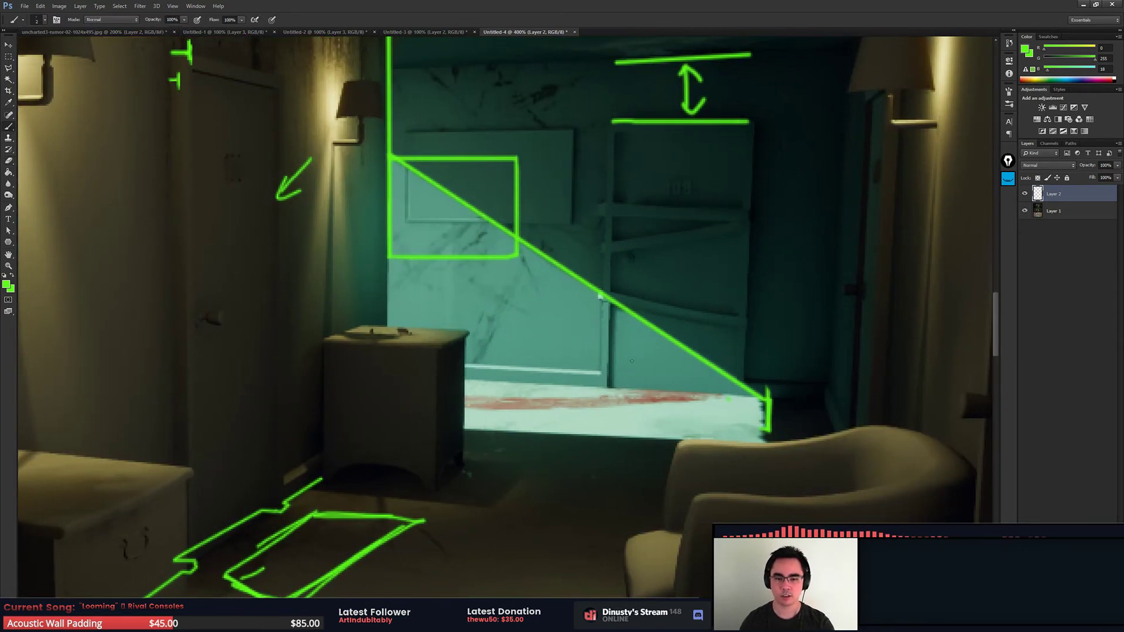
left_click_drag(604, 367, 579, 429)
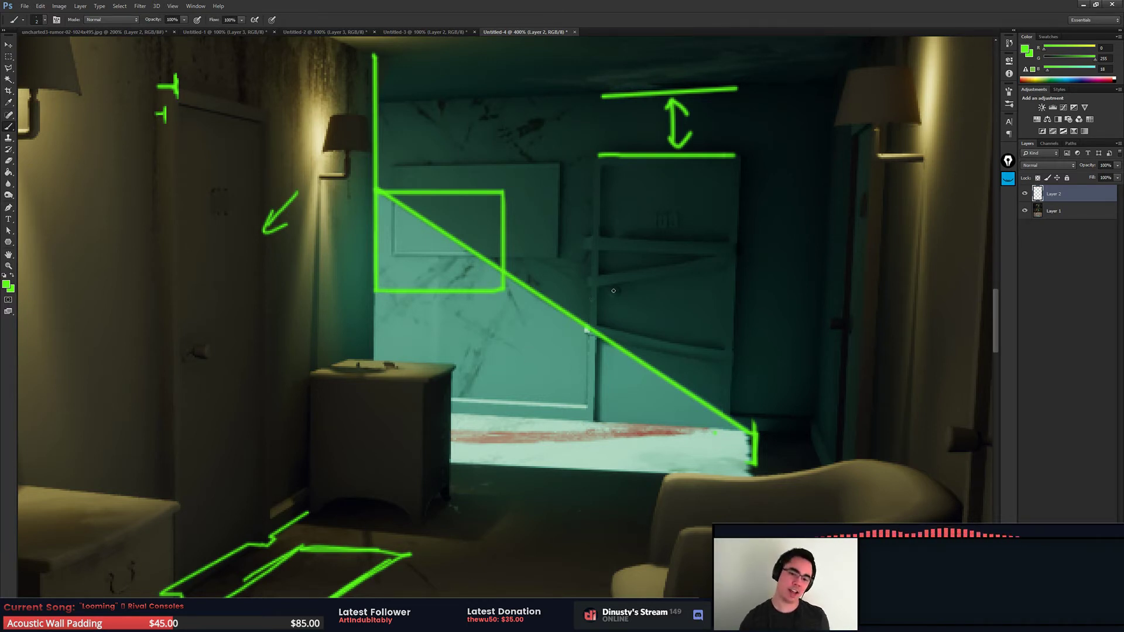
left_click_drag(613, 290, 615, 287)
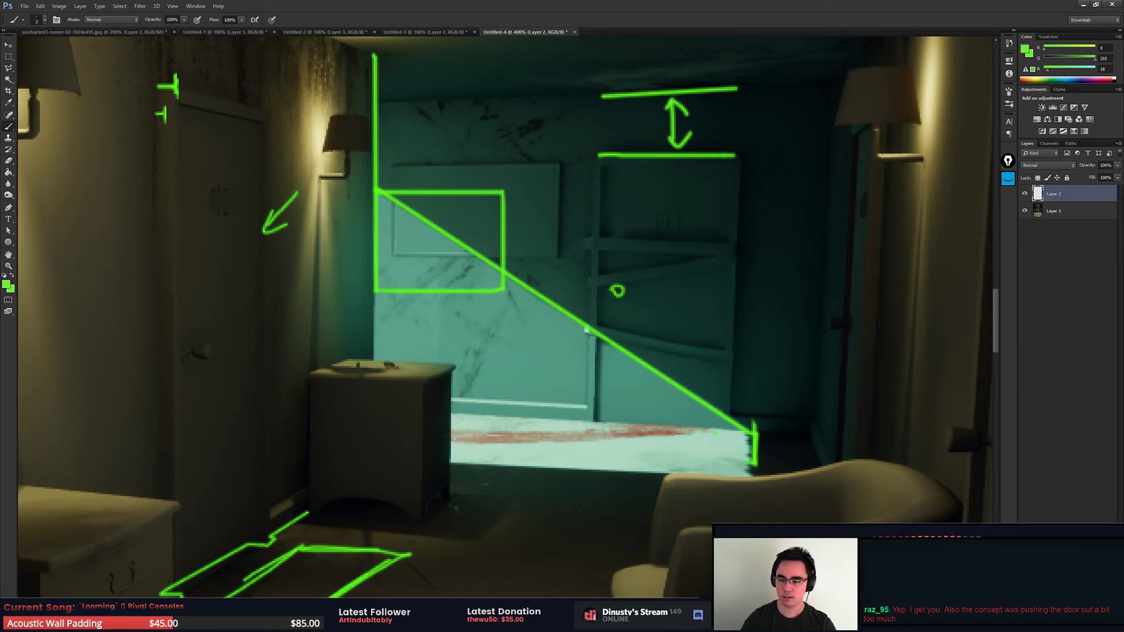
key("e")
left_click(640, 281)
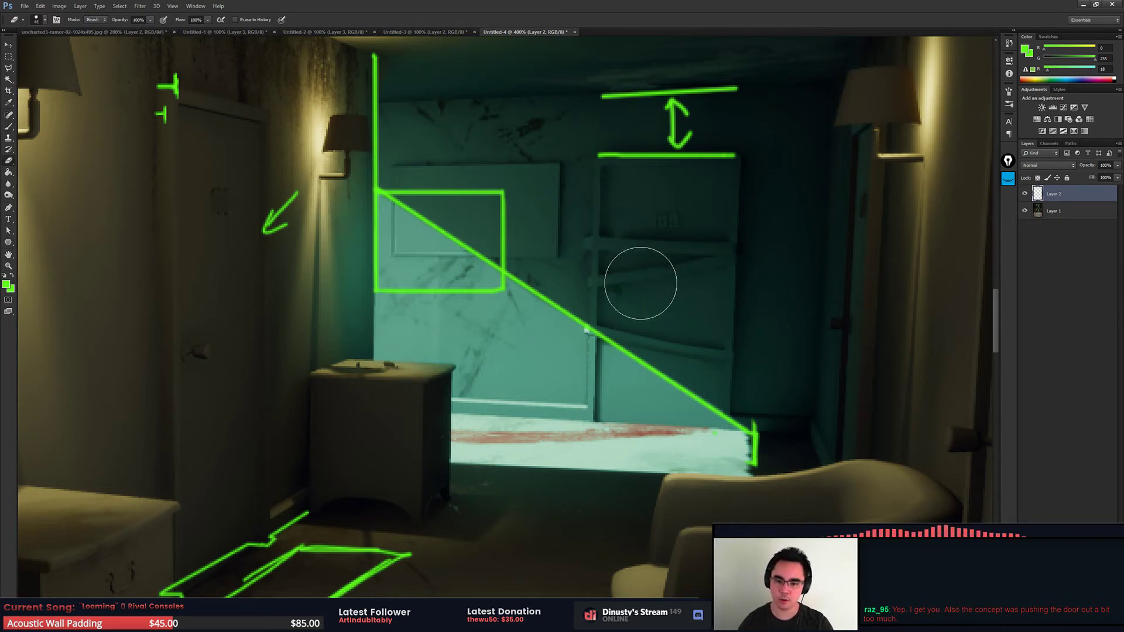
key("b")
left_click_drag(609, 293, 612, 291)
key("ctrl+z")
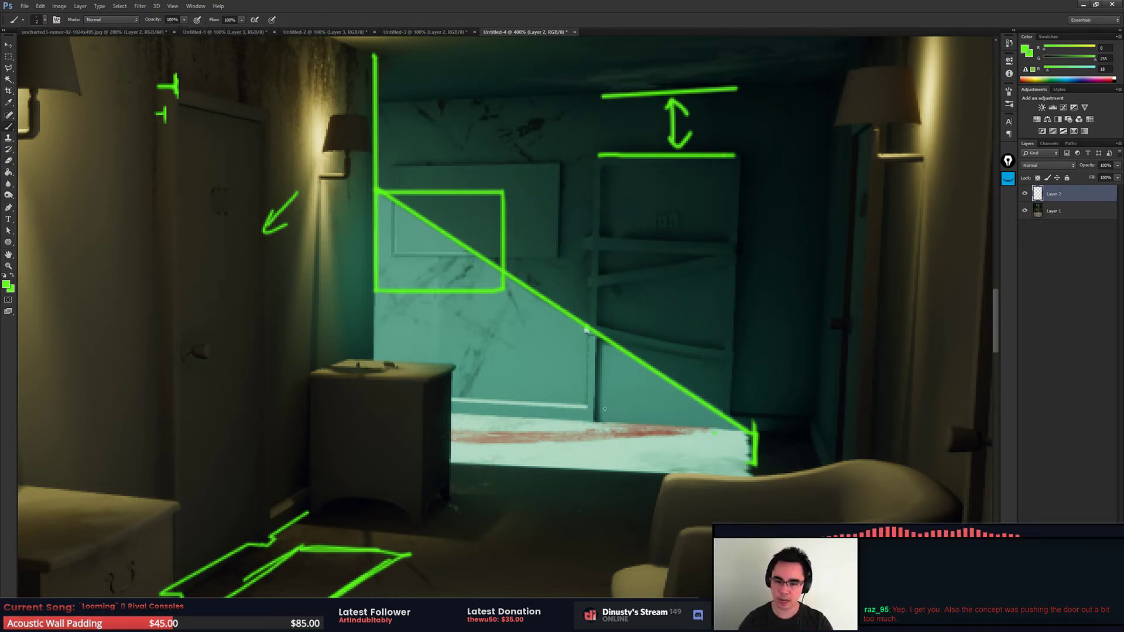
left_click_drag(719, 426, 605, 409)
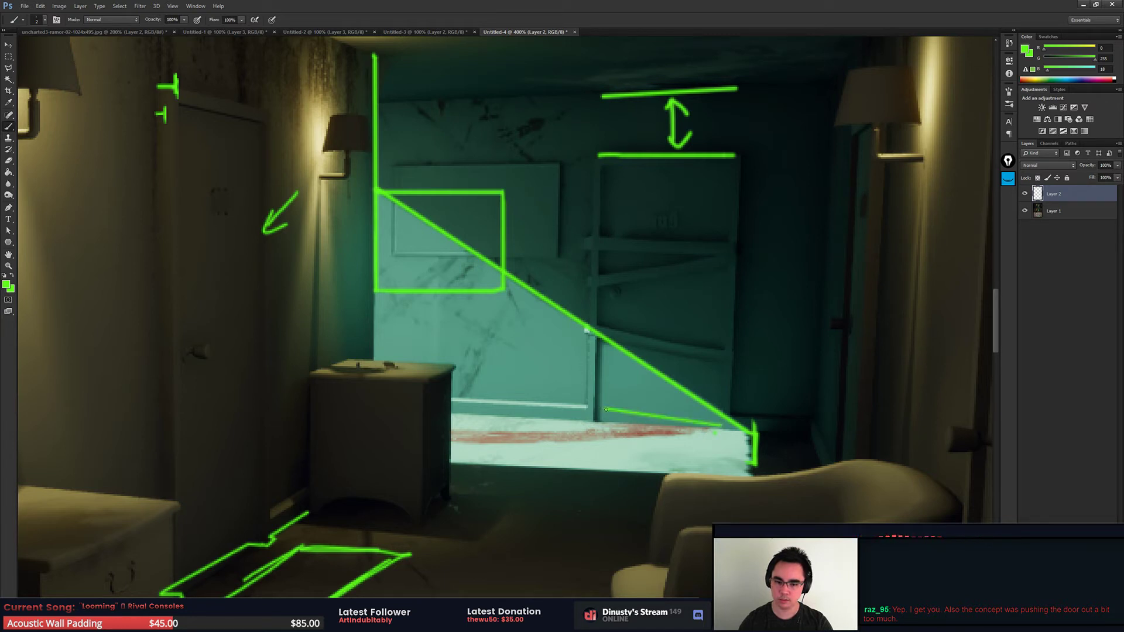
left_click(611, 167, "shift")
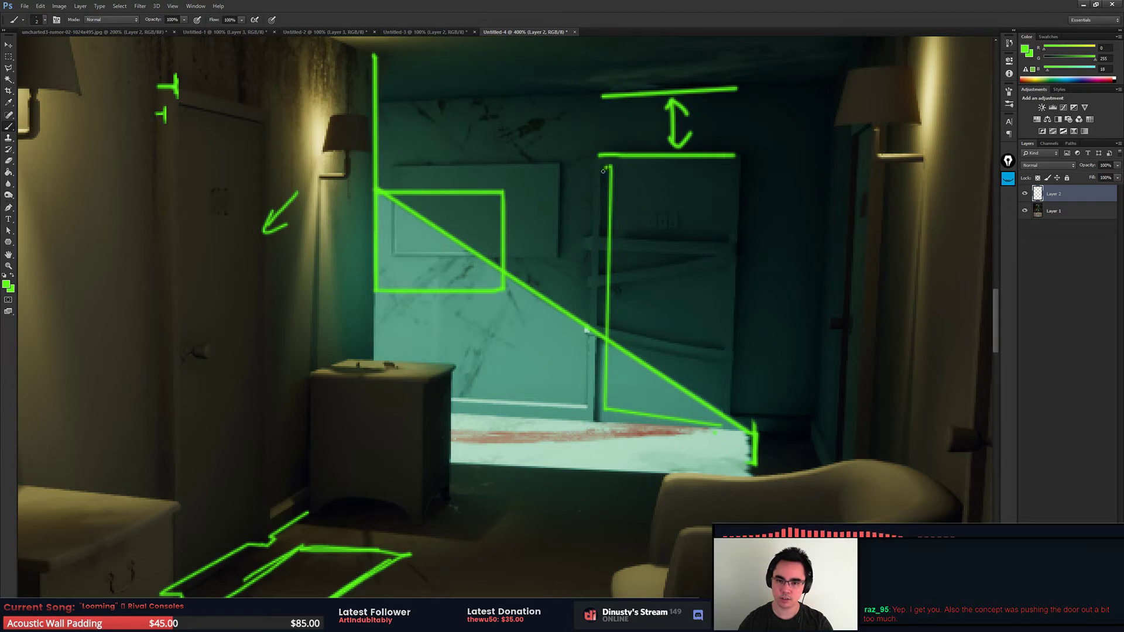
left_click_drag(603, 171, 605, 258)
key("ctrl+z")
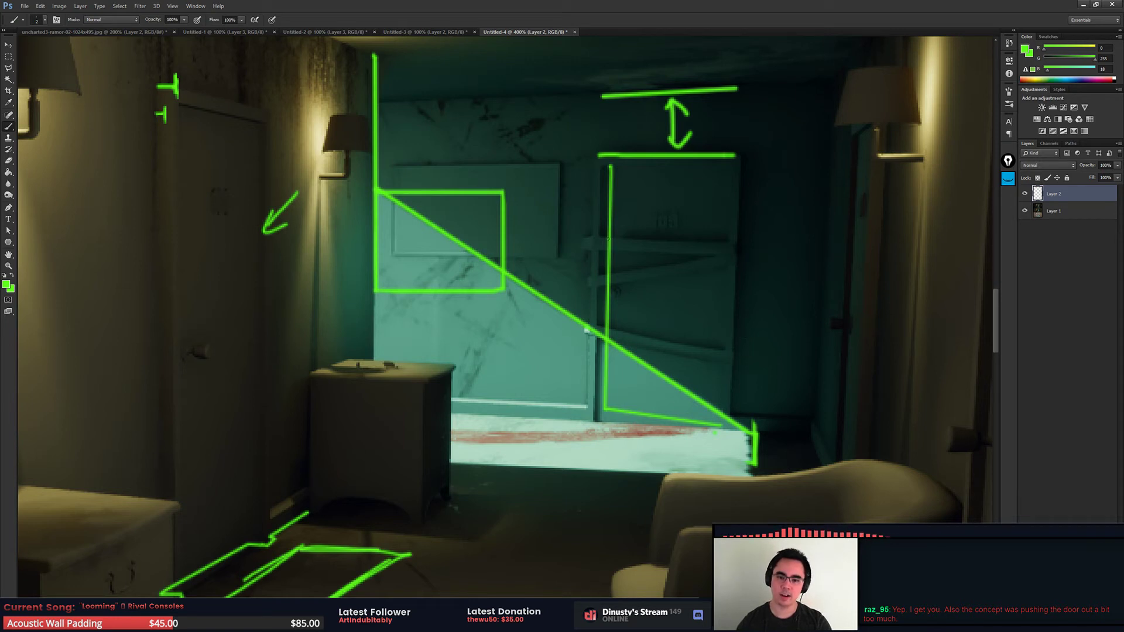
Step: Outline two green planks across the door with nail marks and a left-edge bracket
left_click_drag(584, 239, 586, 251)
mouse_move(751, 257)
left_mouse_down()
mouse_move(732, 243)
mouse_move(604, 242)
left_mouse_up()
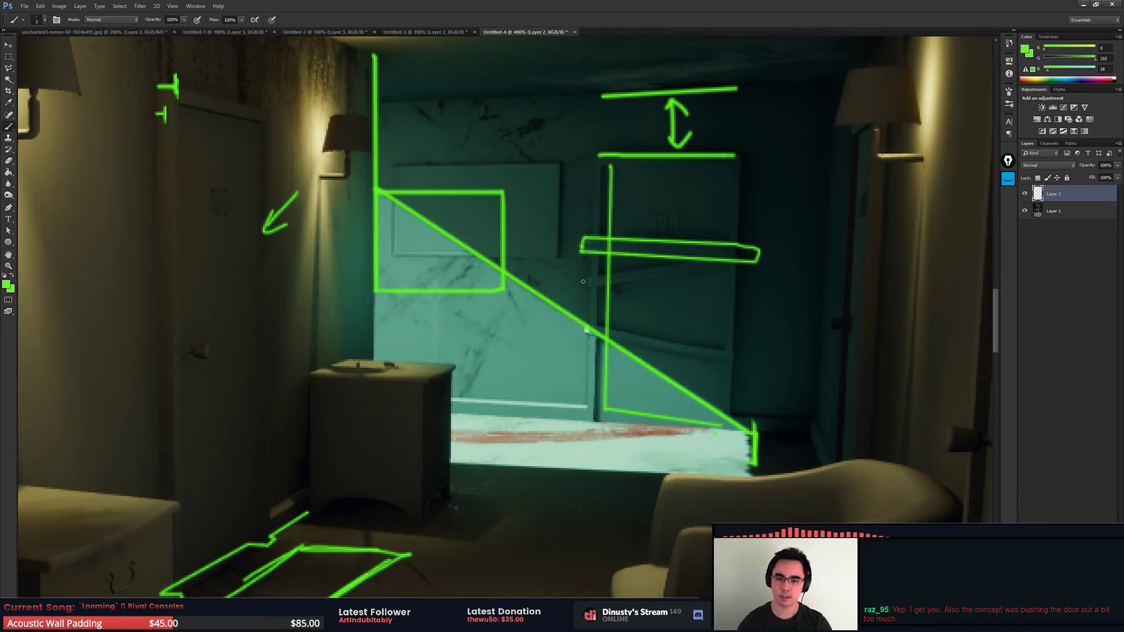
mouse_move(580, 280)
left_mouse_down()
mouse_move(585, 290)
mouse_move(757, 253)
mouse_move(579, 279)
left_mouse_up()
left_click_drag(585, 328, 598, 335)
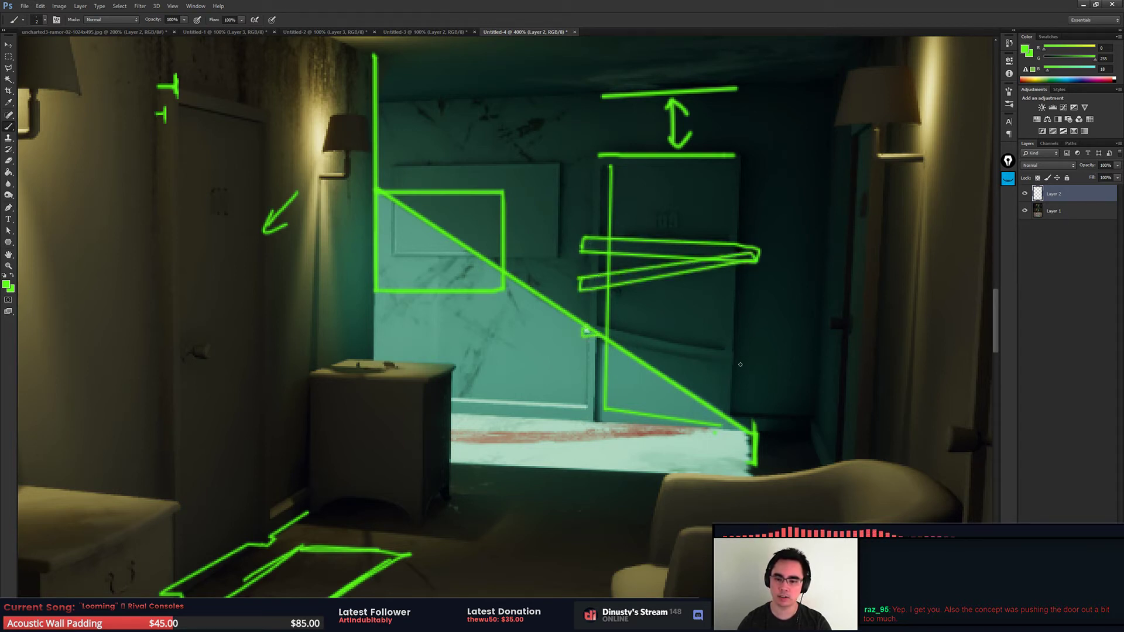
left_click_drag(740, 364, 587, 327)
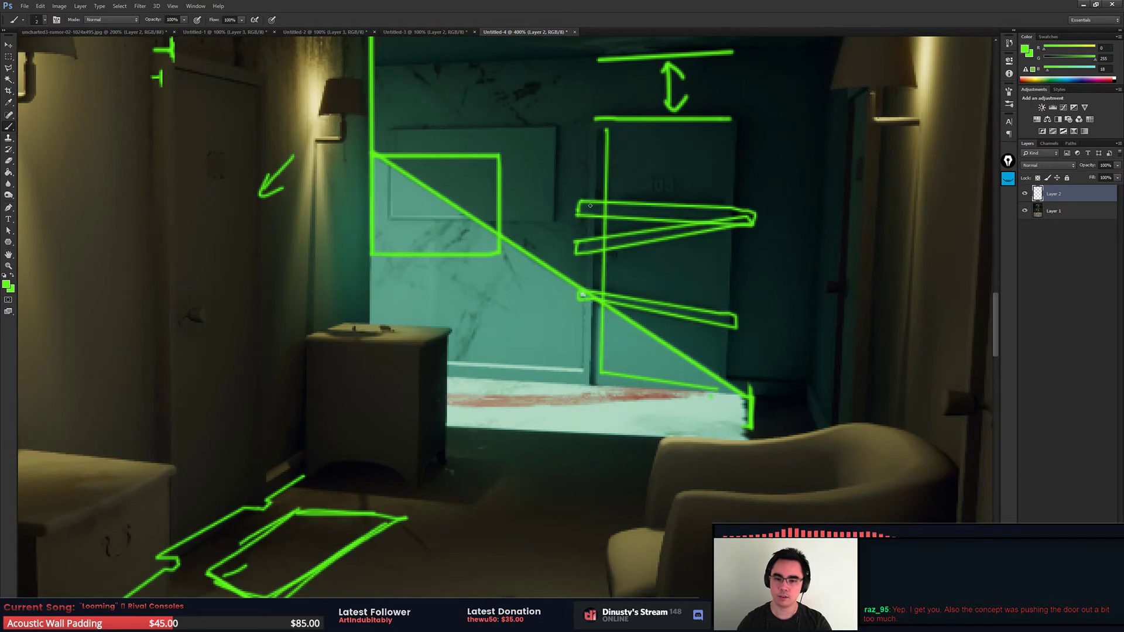
left_click_drag(577, 205, 579, 246)
left_click_drag(743, 203, 744, 215)
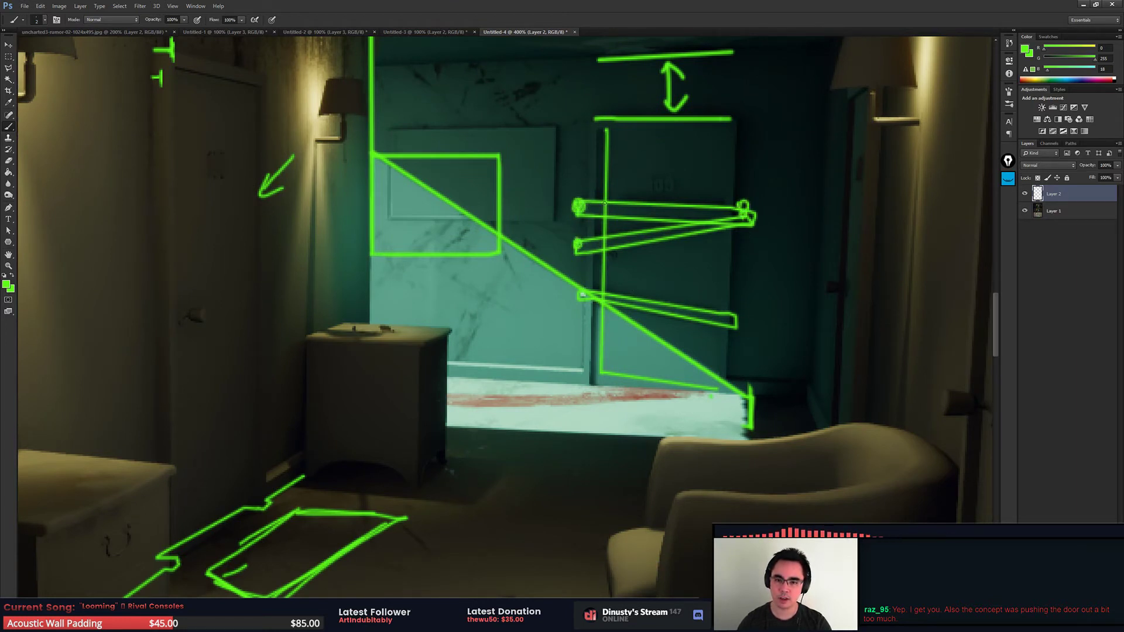
mouse_move(587, 202)
left_mouse_down()
mouse_move(602, 257)
mouse_move(596, 307)
mouse_move(586, 211)
left_mouse_up()
Step: Draw a loop on the lit floor, then paint it over in sampled dark teal
left_click_drag(675, 410, 658, 419)
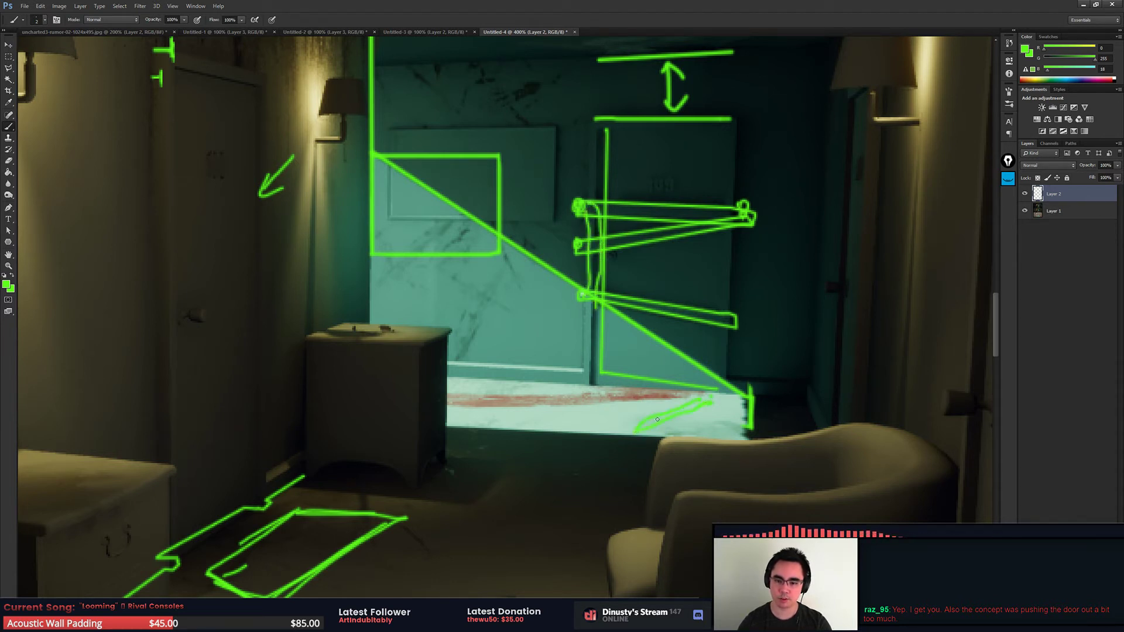
left_click(759, 366, "alt")
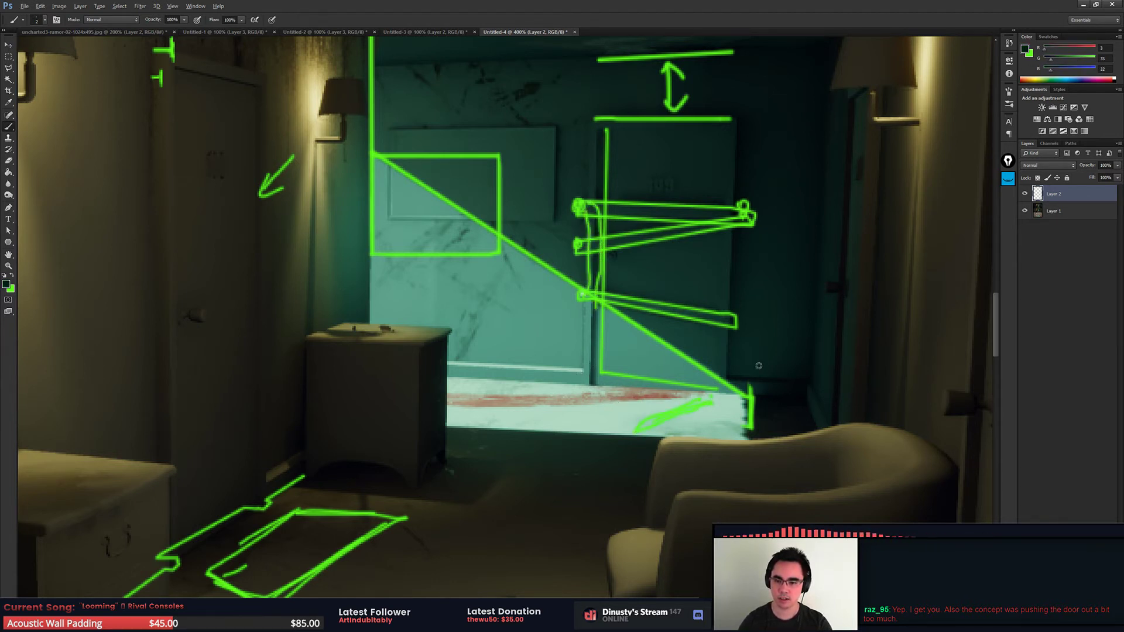
mouse_move(700, 401)
left_mouse_down()
mouse_move(615, 432)
mouse_move(703, 404)
mouse_move(725, 408)
left_mouse_up()
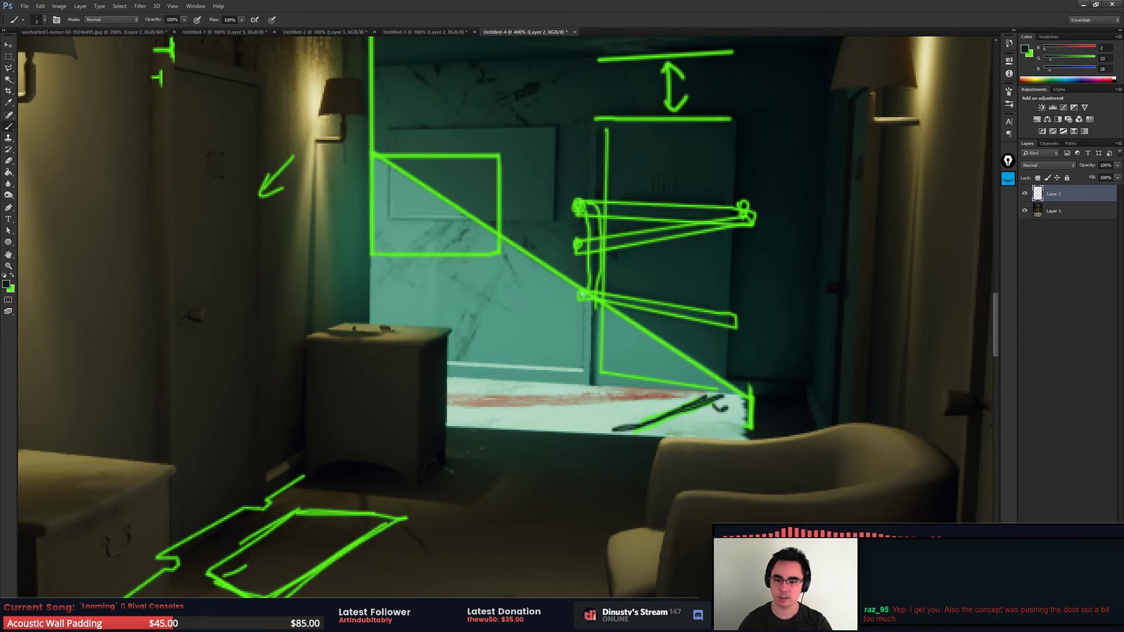
Step: Erase the green plank lines and draw vertical green strokes along the door's right edge
left_click(722, 383, "alt")
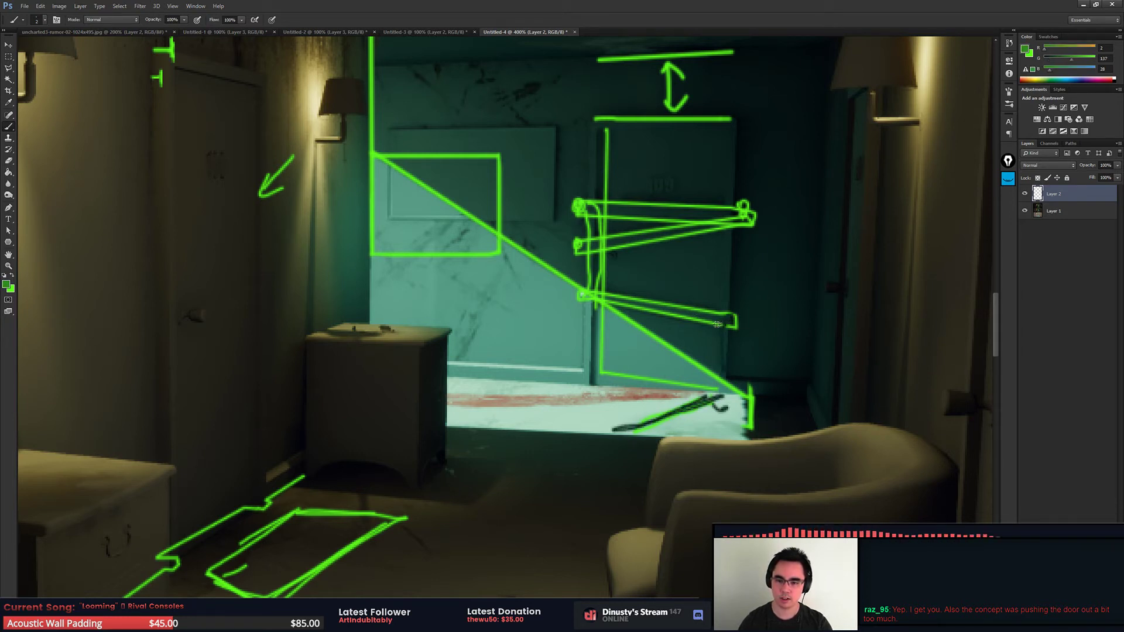
left_click_drag(739, 319, 725, 374)
key("e")
left_click_drag(647, 296, 682, 296)
mouse_move(639, 228)
left_mouse_down()
mouse_move(672, 233)
mouse_move(634, 193)
mouse_move(726, 246)
mouse_move(726, 267)
left_mouse_up()
key("b")
left_click_drag(738, 214, 735, 296)
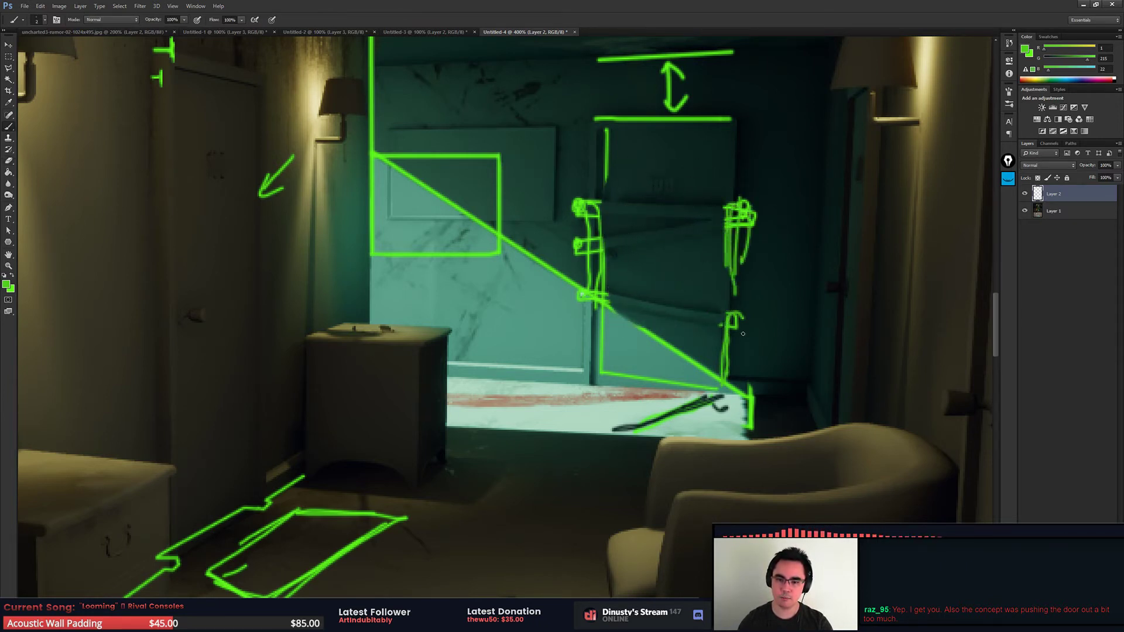
Step: Sample dark teal and green, then paint dark strokes on the lit floor near the door
left_click(614, 428, "alt")
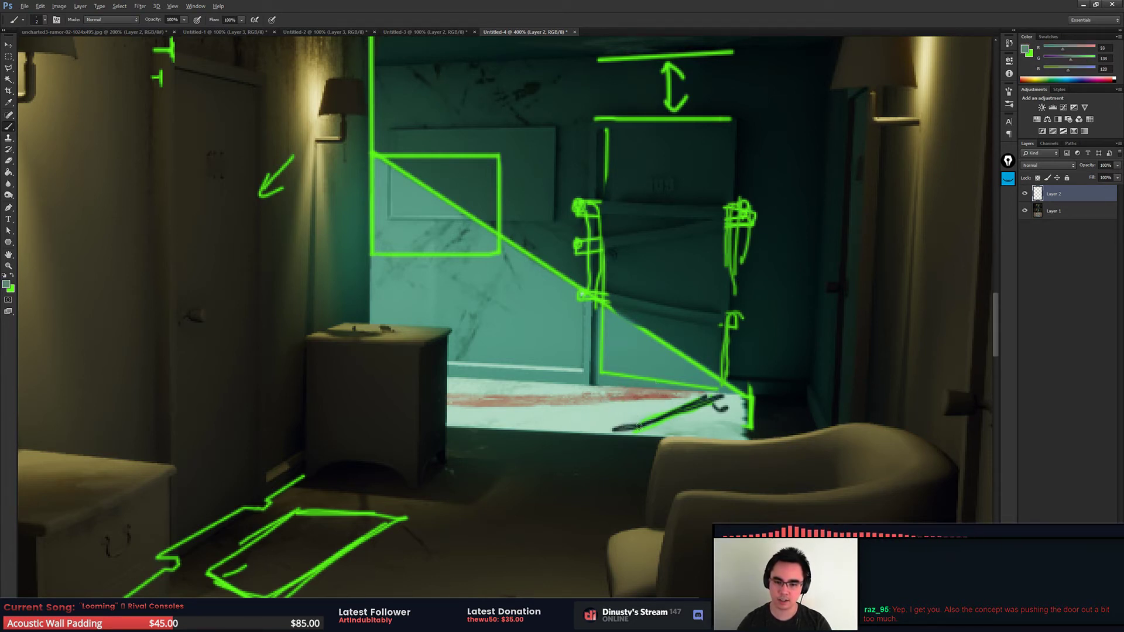
left_click(638, 423, "alt")
left_click_drag(620, 392, 560, 429)
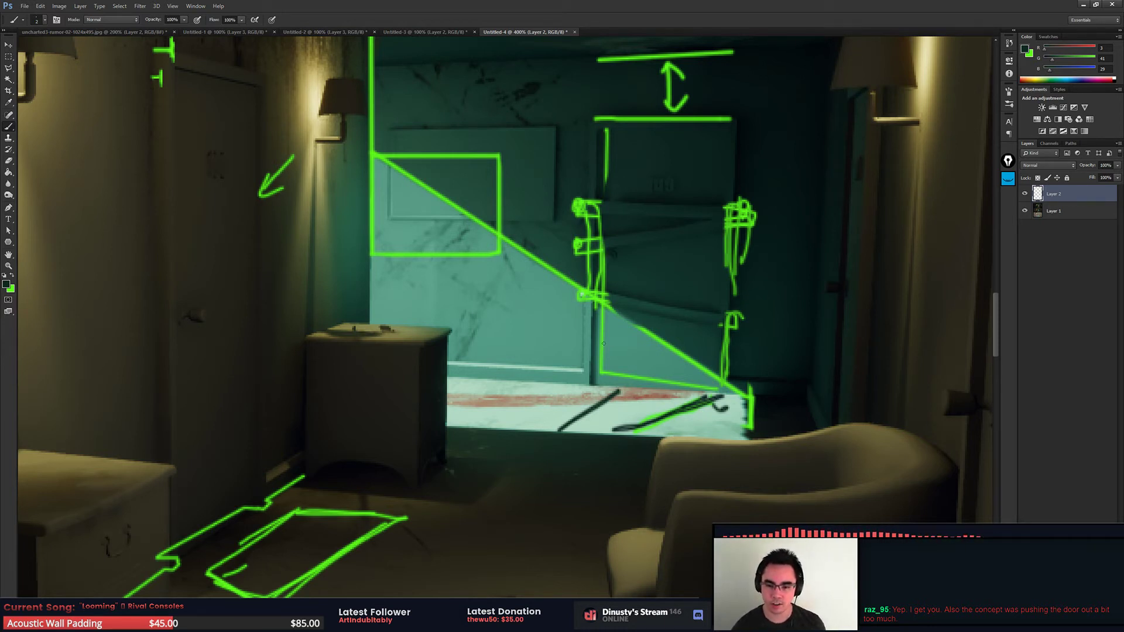
left_click_drag(609, 326, 608, 353)
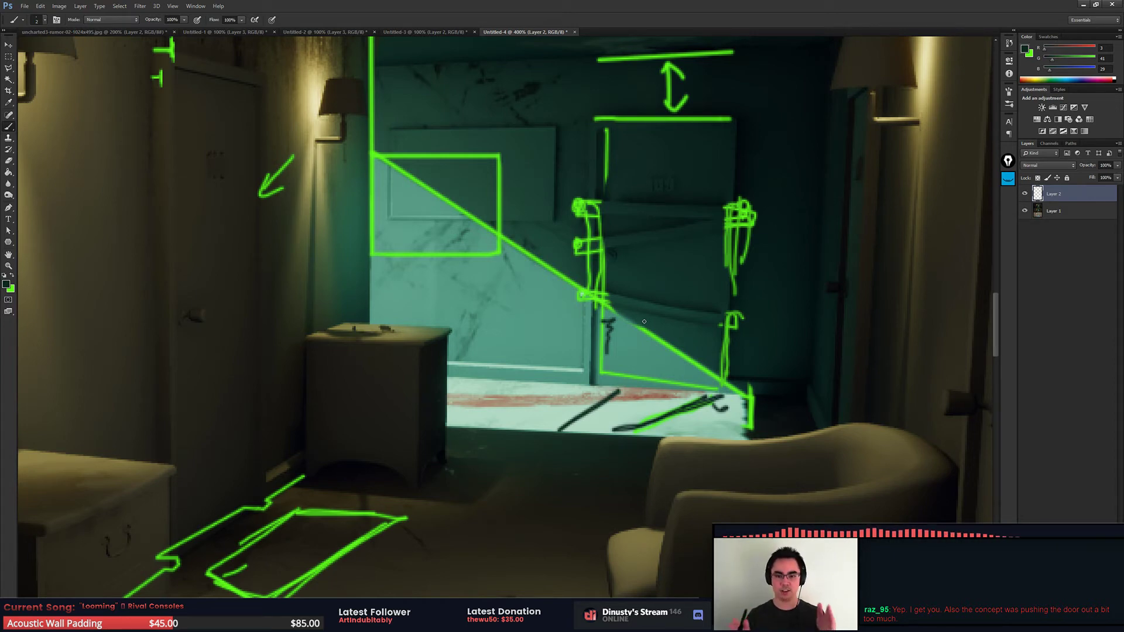
Step: Hide Layer 2's green sketch, zoom out to compare renders, then return to 200% on the corridor
key("ctrl+minus")
left_click(1026, 193)
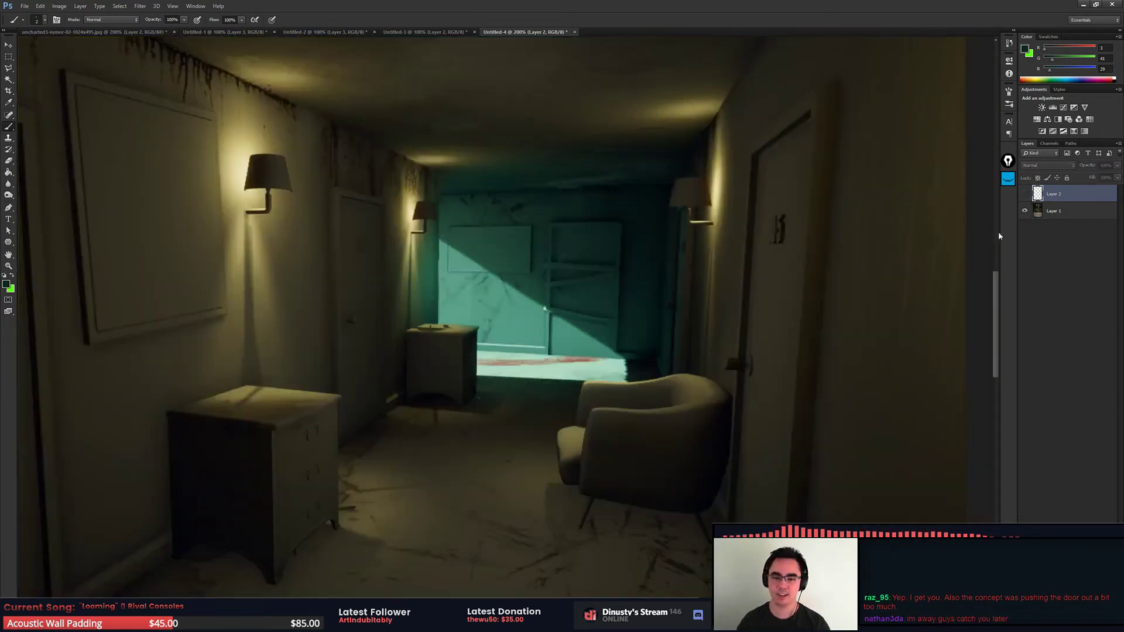
key("ctrl+minus")
key("ctrl+minus")
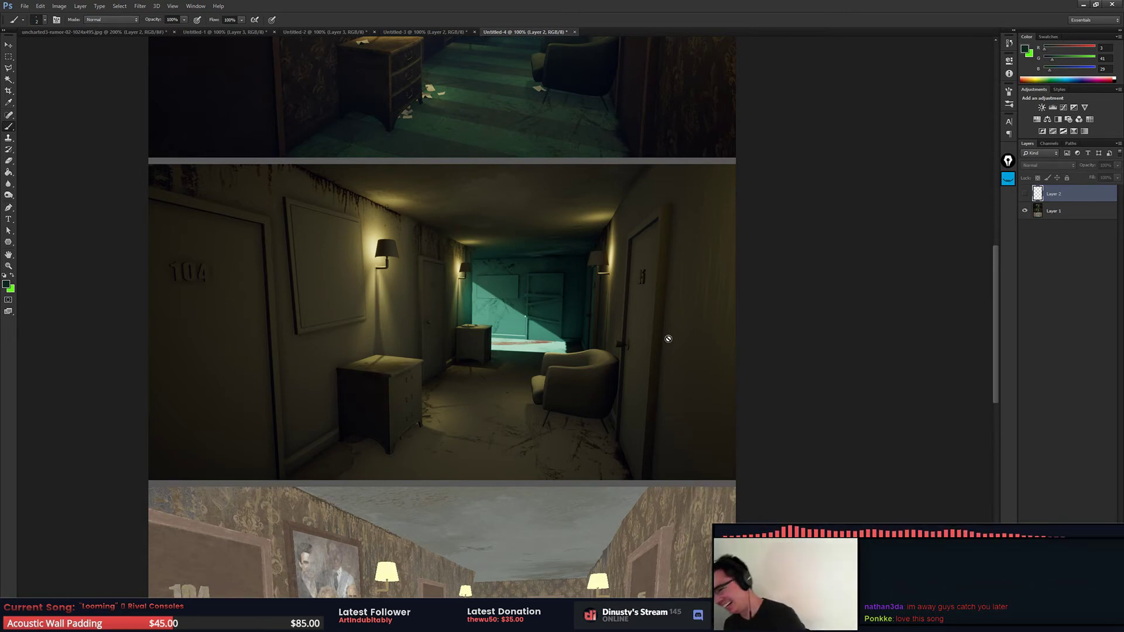
key("m")
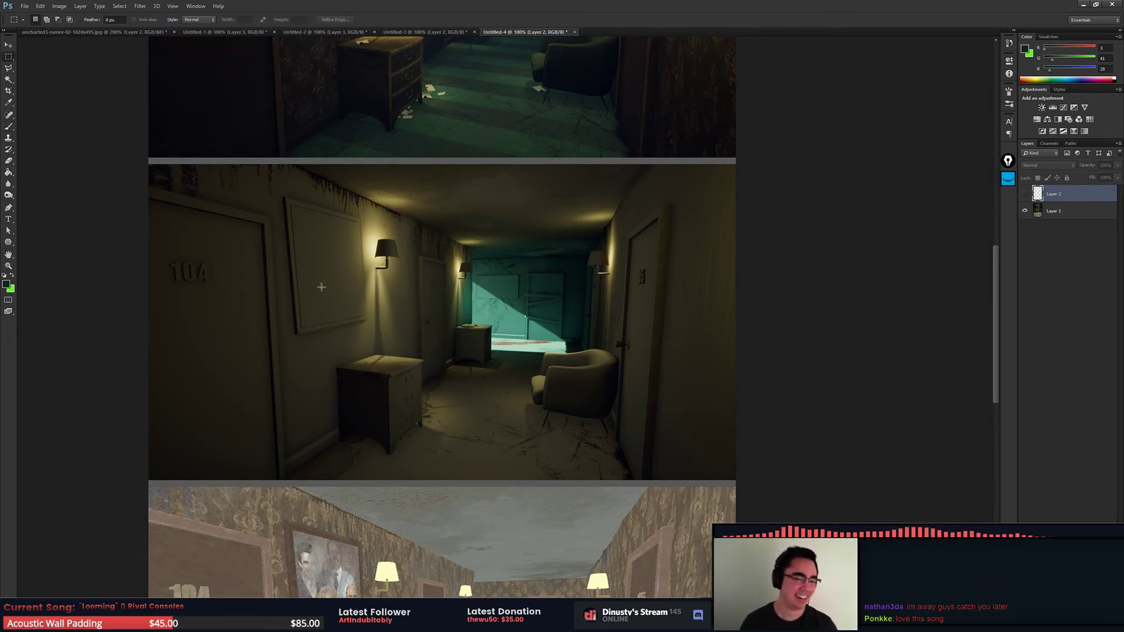
key("ctrl+plus")
left_click_drag(572, 308, 615, 300)
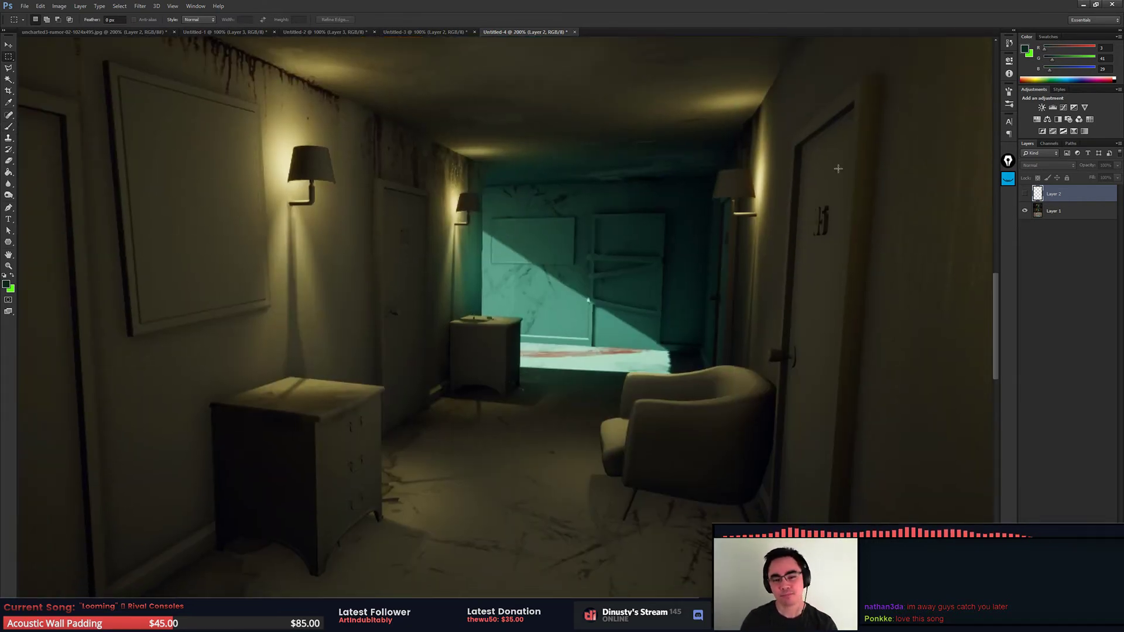
Step: Dismiss the hidden-layer warning and make the sketch layer visible again
scroll(610, 246, "down", 2)
scroll(630, 234, "down", 6)
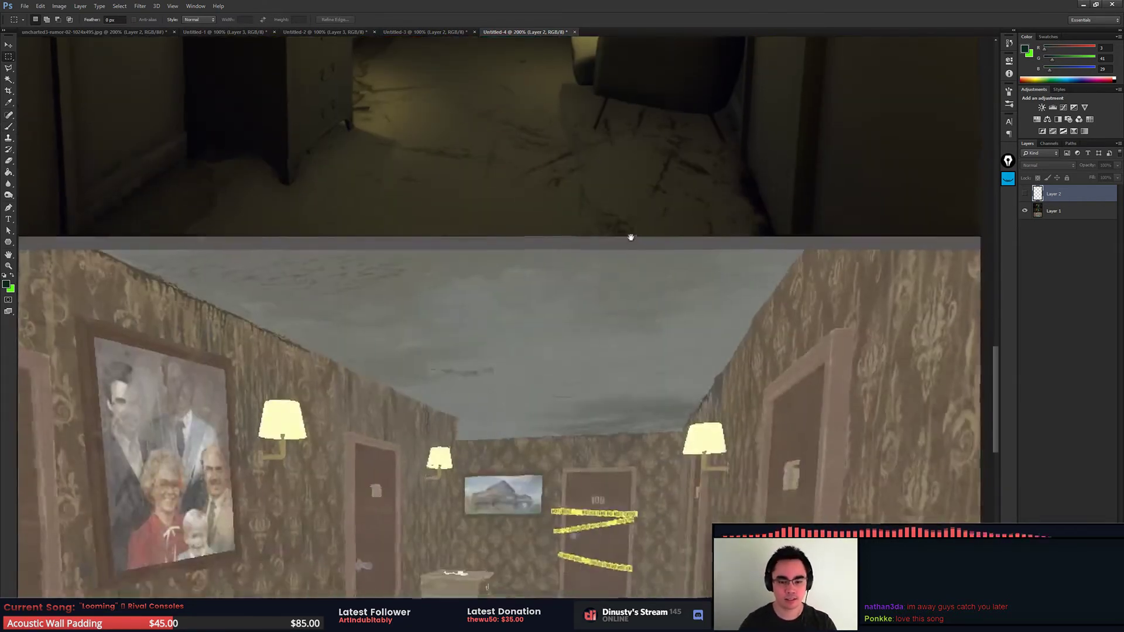
scroll(650, 308, "down", 2)
scroll(649, 308, "down", 5)
scroll(527, 316, "down", 2)
scroll(410, 328, "down", 2)
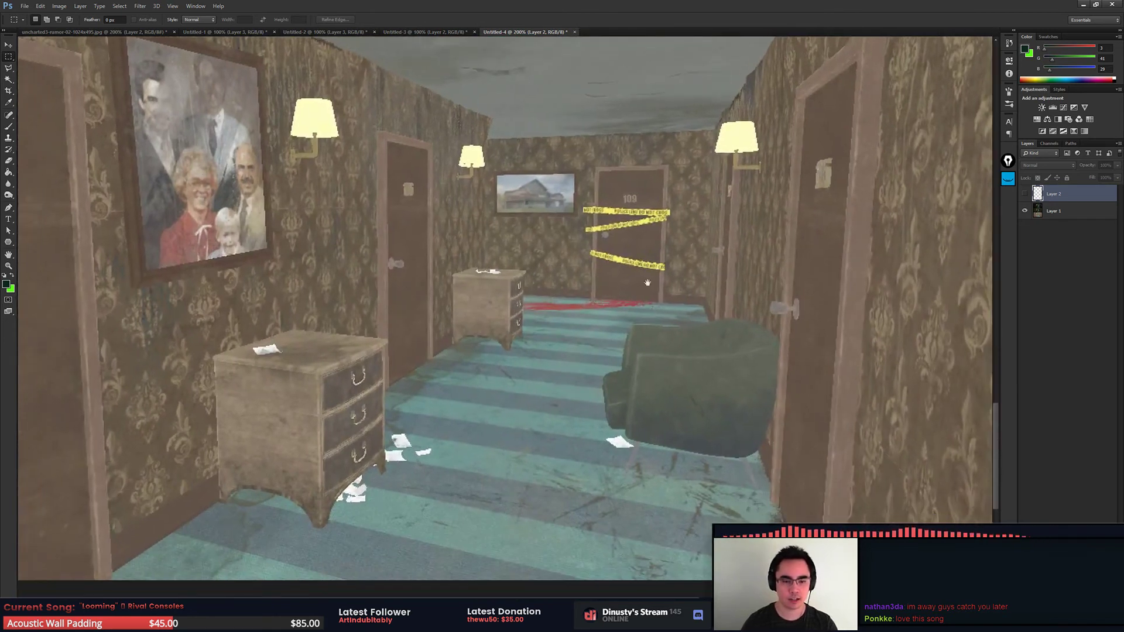
key("b")
left_click(287, 344)
key("Return")
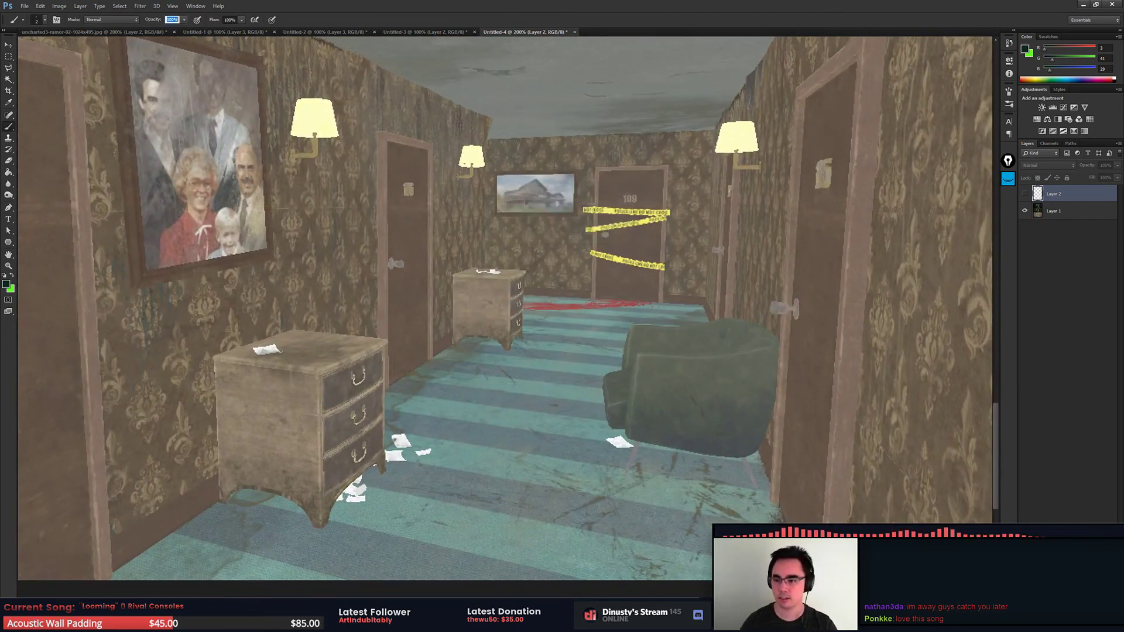
left_click(1025, 193)
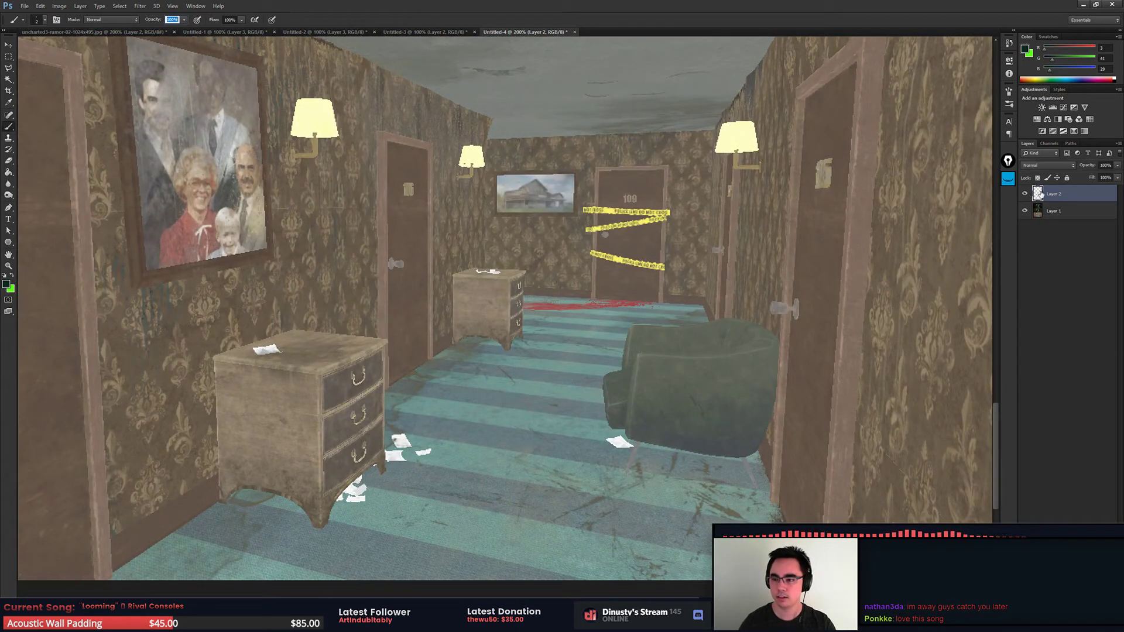
Step: Circle the front dresser in dark green, undoing the strokes around the armchair
left_click_drag(324, 399, 328, 504)
key("ctrl+z")
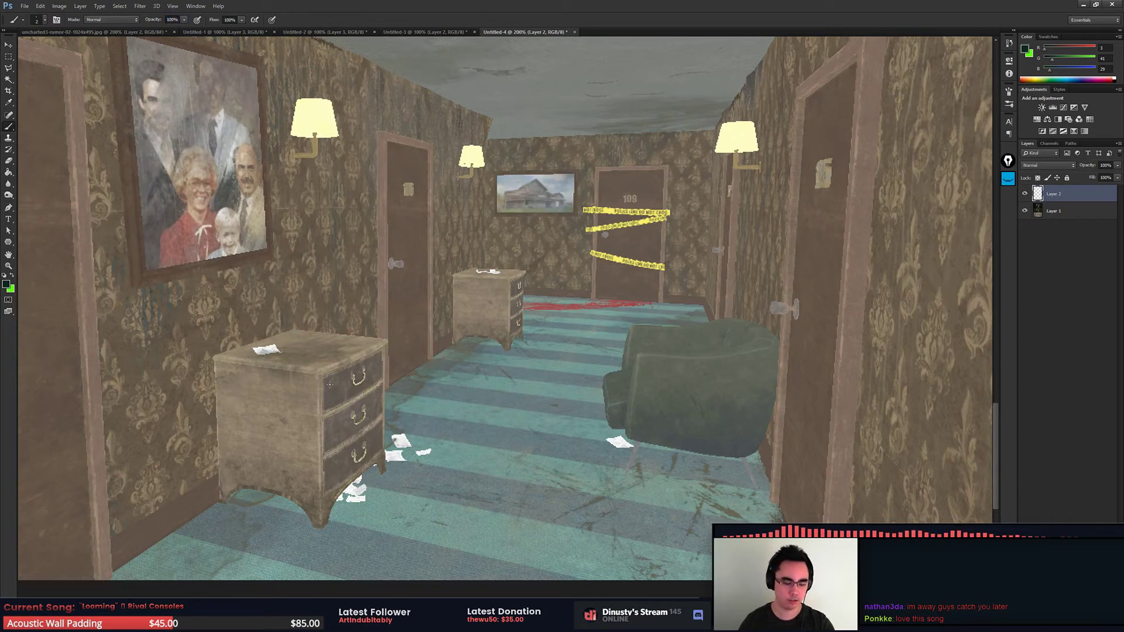
left_click_drag(294, 313, 353, 327)
left_click_drag(445, 363, 408, 340)
mouse_move(621, 300)
left_mouse_down()
mouse_move(562, 343)
mouse_move(686, 310)
left_mouse_up()
key("ctrl+z")
left_click_drag(618, 271, 698, 297)
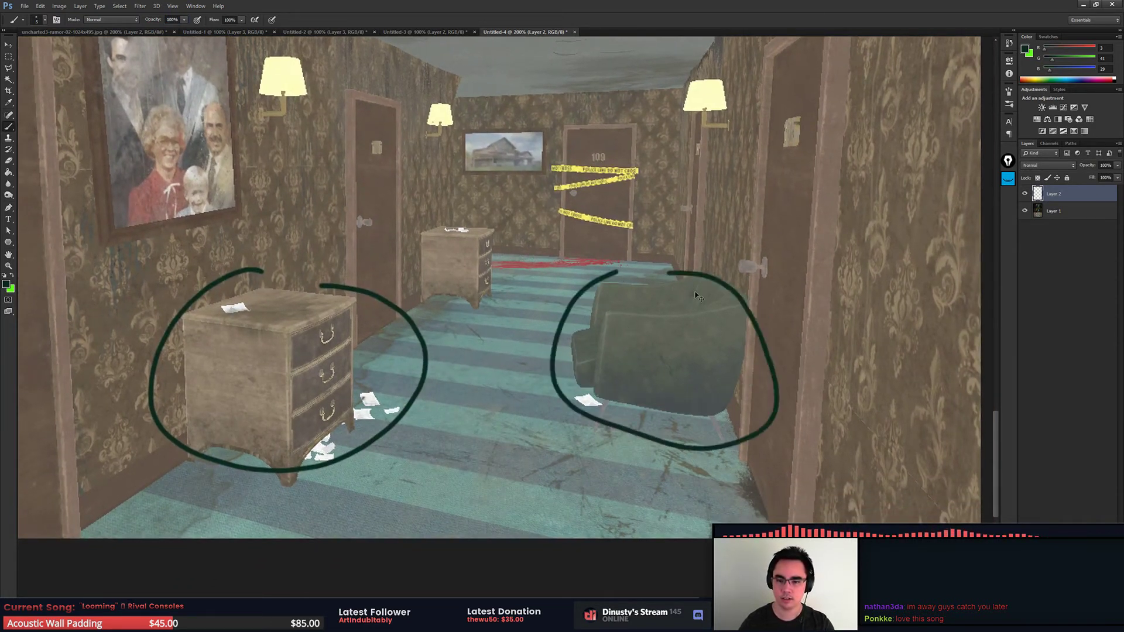
key("ctrl+z")
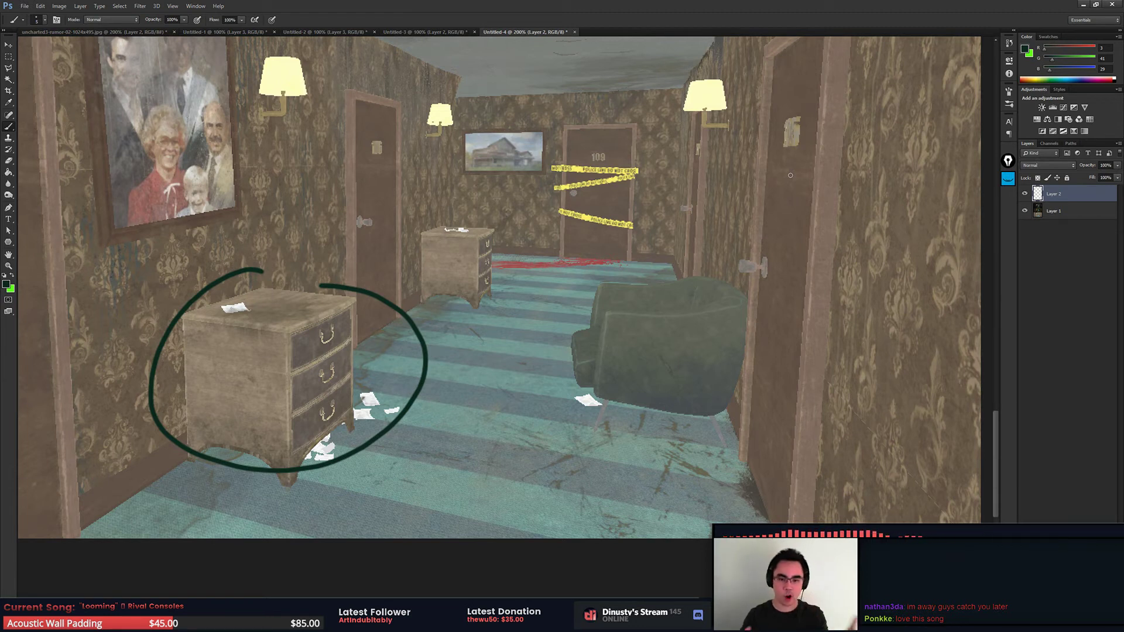
Step: Sketch dark green legs and a crossbar over the dresser, undoing two stray strokes
mouse_move(210, 397)
left_mouse_down()
mouse_move(220, 386)
mouse_move(230, 426)
left_mouse_up()
left_click_drag(235, 359, 236, 424)
left_click_drag(271, 363, 274, 433)
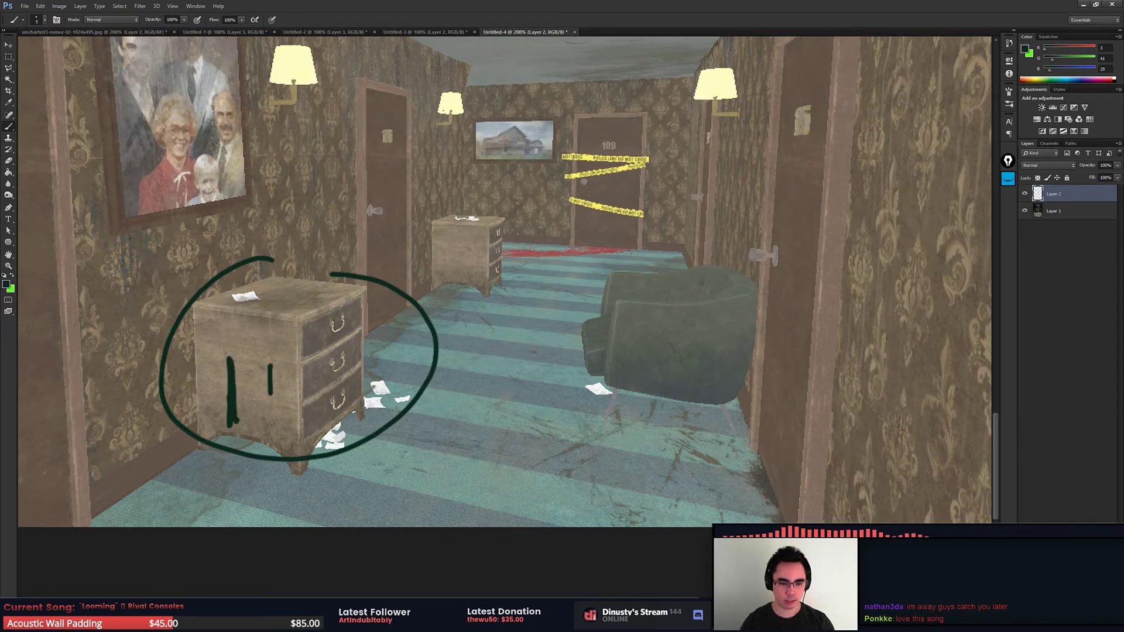
mouse_move(229, 359)
left_mouse_down()
mouse_move(274, 361)
mouse_move(305, 344)
mouse_move(273, 336)
mouse_move(293, 346)
left_mouse_up()
key("ctrl+alt+z")
key("ctrl+alt+z")
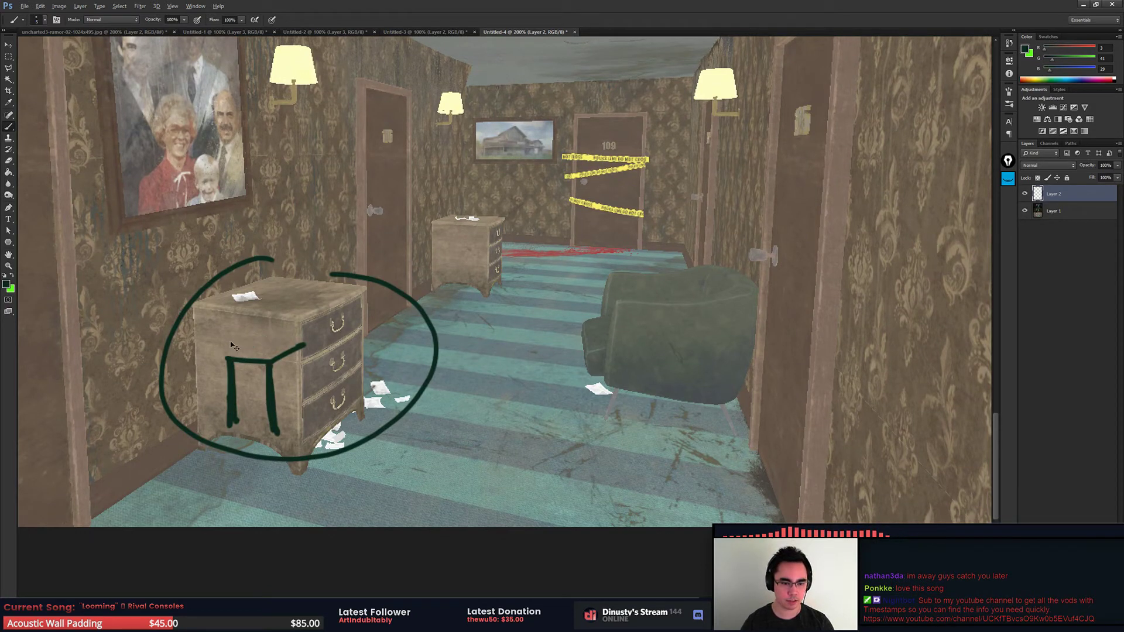
key("ctrl+alt+z")
key("ctrl+alt+z")
left_click_drag(233, 350, 233, 369)
mouse_move(265, 328)
left_mouse_down()
mouse_move(269, 366)
mouse_move(238, 320)
mouse_move(293, 305)
left_mouse_up()
Step: Add the slanted tabletop, a small drawer, a lower crossbar and a small lamp on top
mouse_move(229, 319)
left_mouse_down()
mouse_move(293, 304)
mouse_move(301, 335)
left_mouse_up()
mouse_move(300, 334)
left_mouse_down()
mouse_move(268, 346)
mouse_move(305, 416)
left_mouse_up()
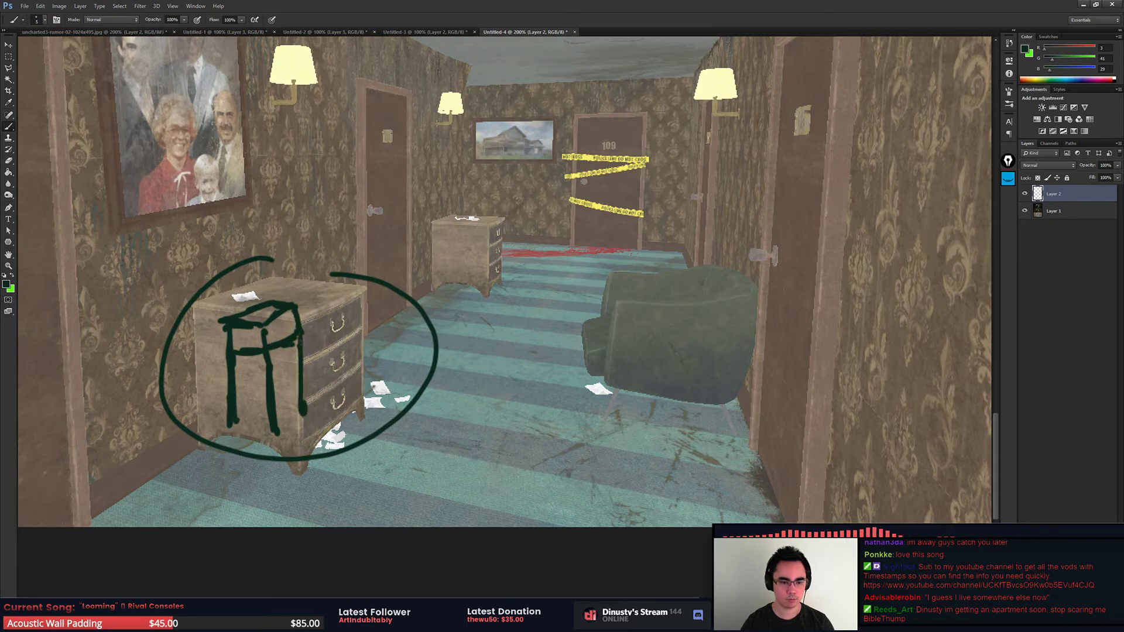
left_click(280, 328)
left_click_drag(274, 333, 271, 335)
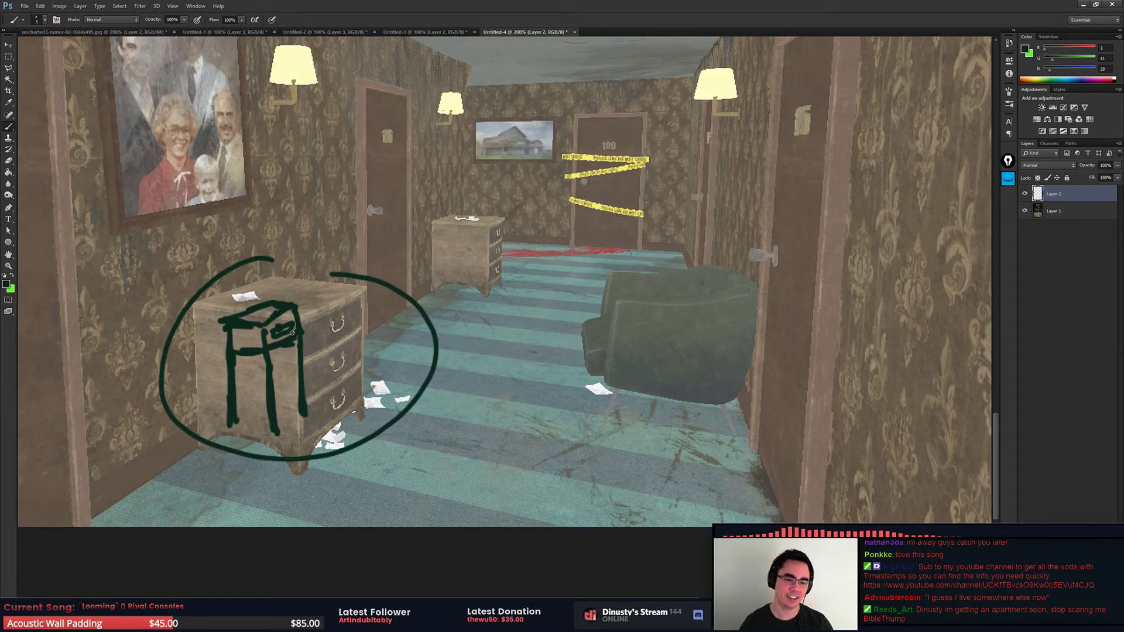
mouse_move(241, 406)
left_mouse_down()
mouse_move(308, 388)
mouse_move(257, 392)
left_mouse_up()
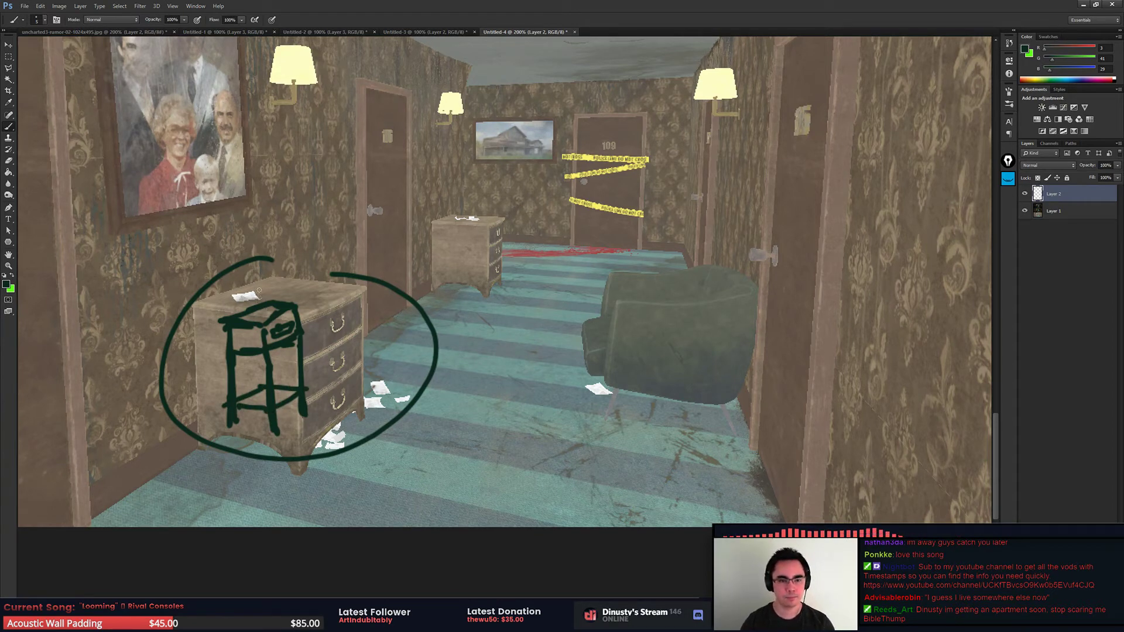
mouse_move(233, 307)
left_mouse_down()
mouse_move(246, 303)
mouse_move(237, 247)
mouse_move(221, 281)
left_mouse_up()
mouse_move(220, 281)
left_mouse_down()
mouse_move(255, 274)
mouse_move(240, 252)
mouse_move(231, 267)
mouse_move(241, 287)
mouse_move(272, 302)
left_mouse_up()
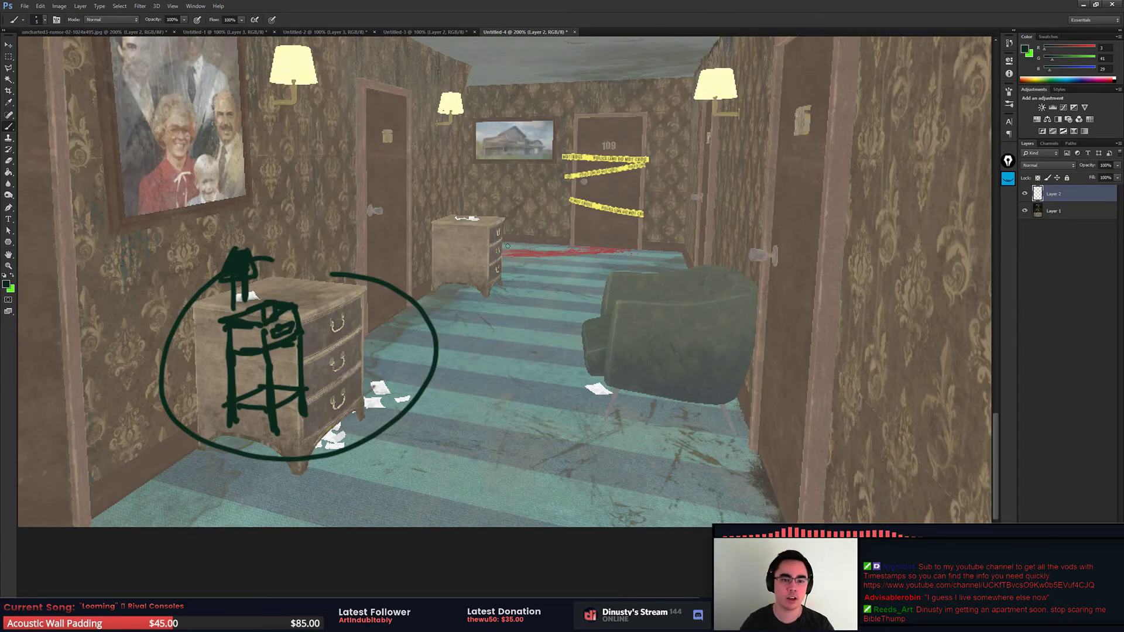
Step: Paint a dark green arrow at the left wall's top corner, then pan to the darker hallway render
scroll(508, 245, "up", 5)
scroll(504, 234, "up", 2)
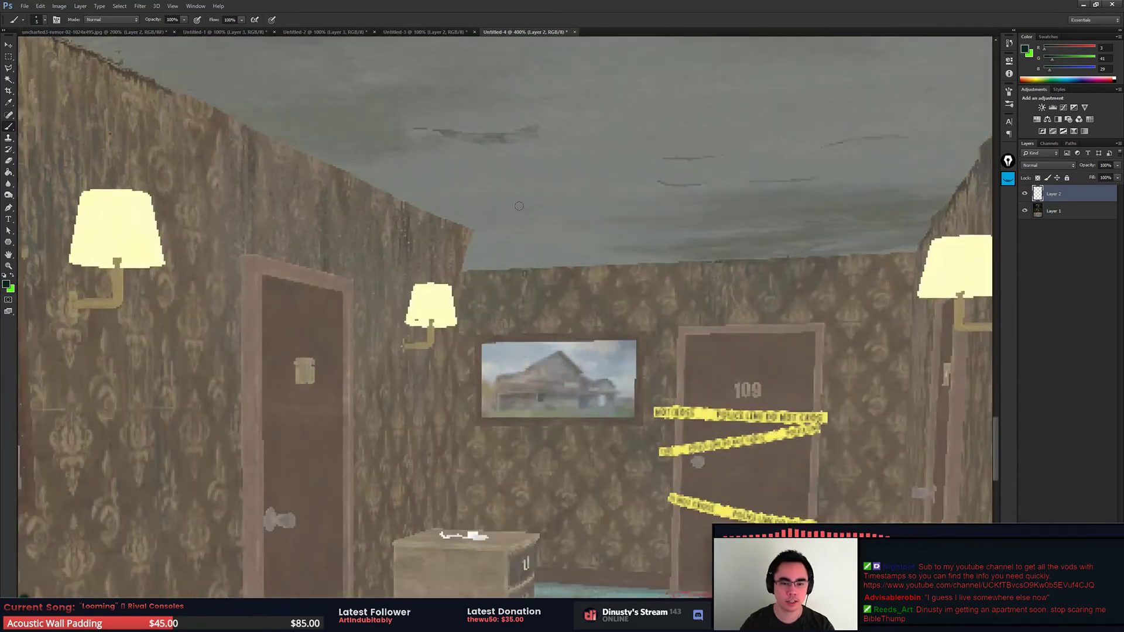
left_click_drag(573, 172, 480, 234)
left_click_drag(552, 262, 535, 381)
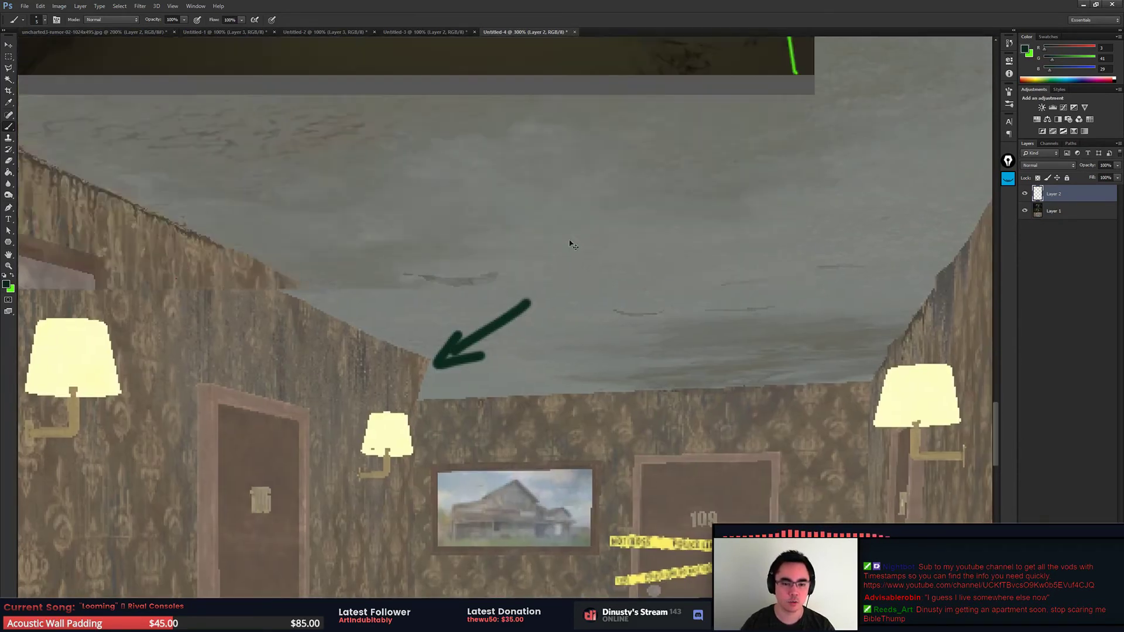
Step: Sample the light green tape colour and bring the wall beside the lamp into view
scroll(534, 381, "up", 3)
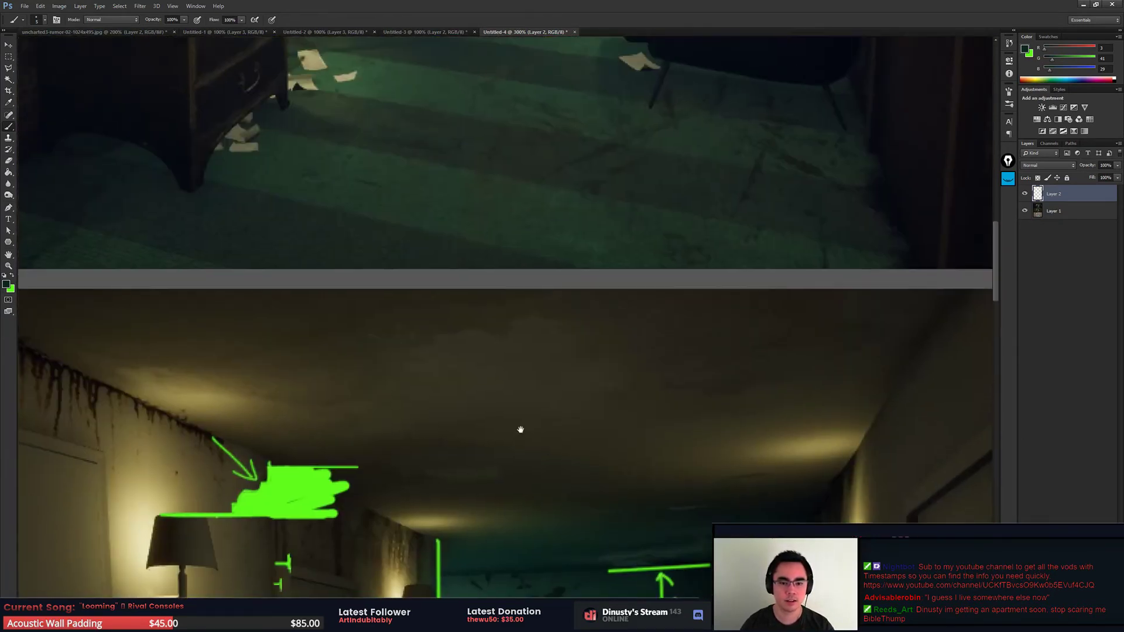
scroll(519, 427, "up", 5)
scroll(547, 164, "up", 5)
scroll(563, 326, "up", 3)
scroll(535, 321, "up", 2)
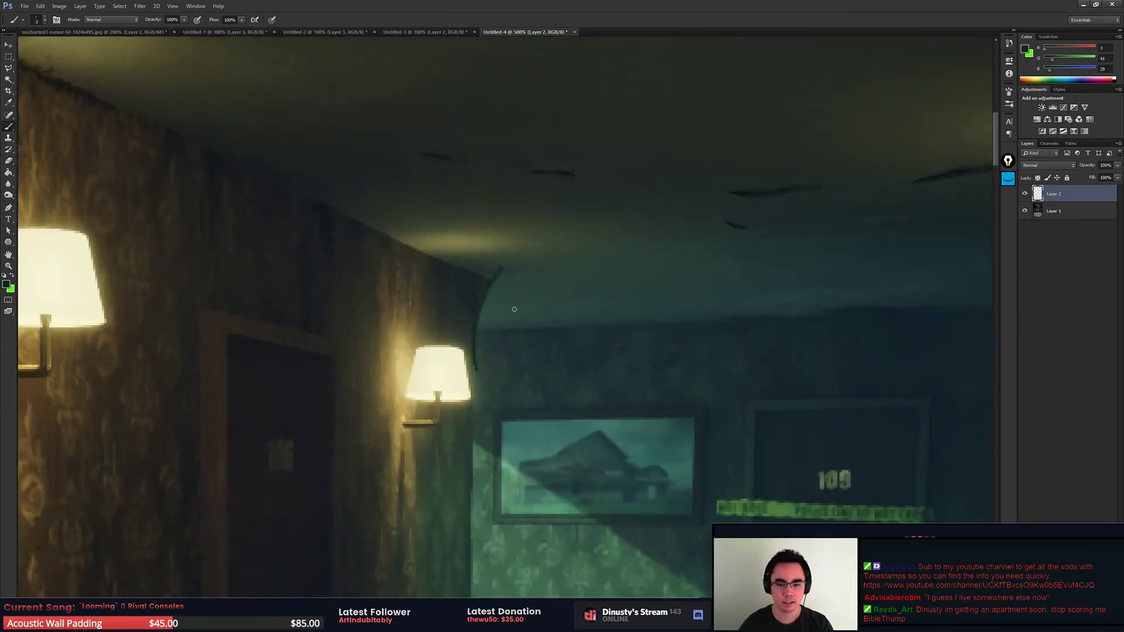
left_click(769, 506, "alt")
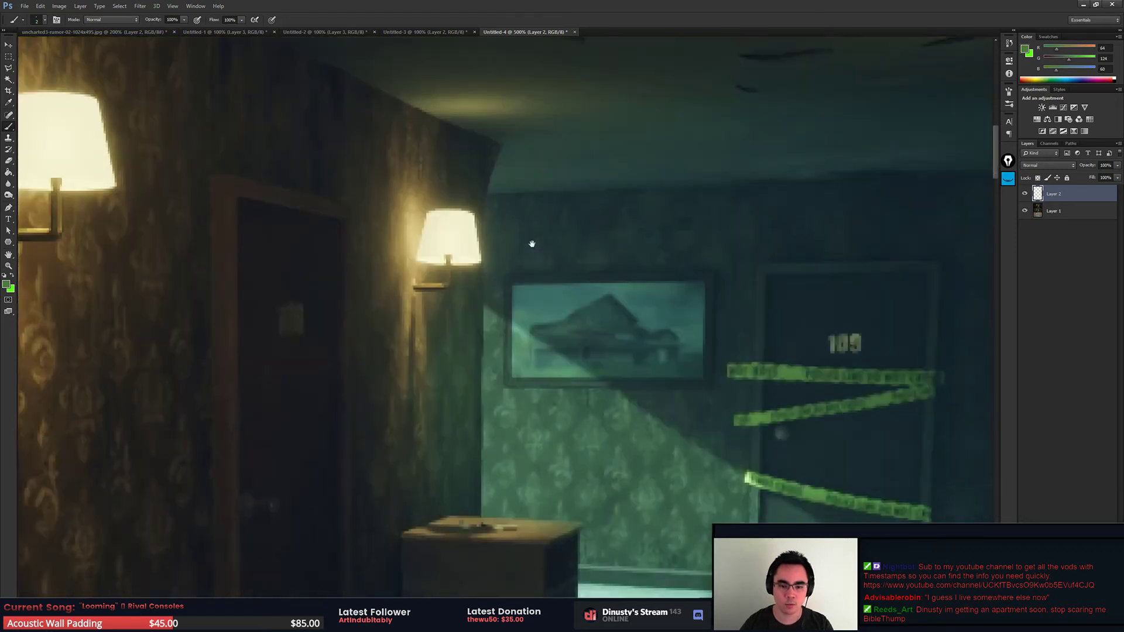
left_click_drag(562, 582, 585, 276)
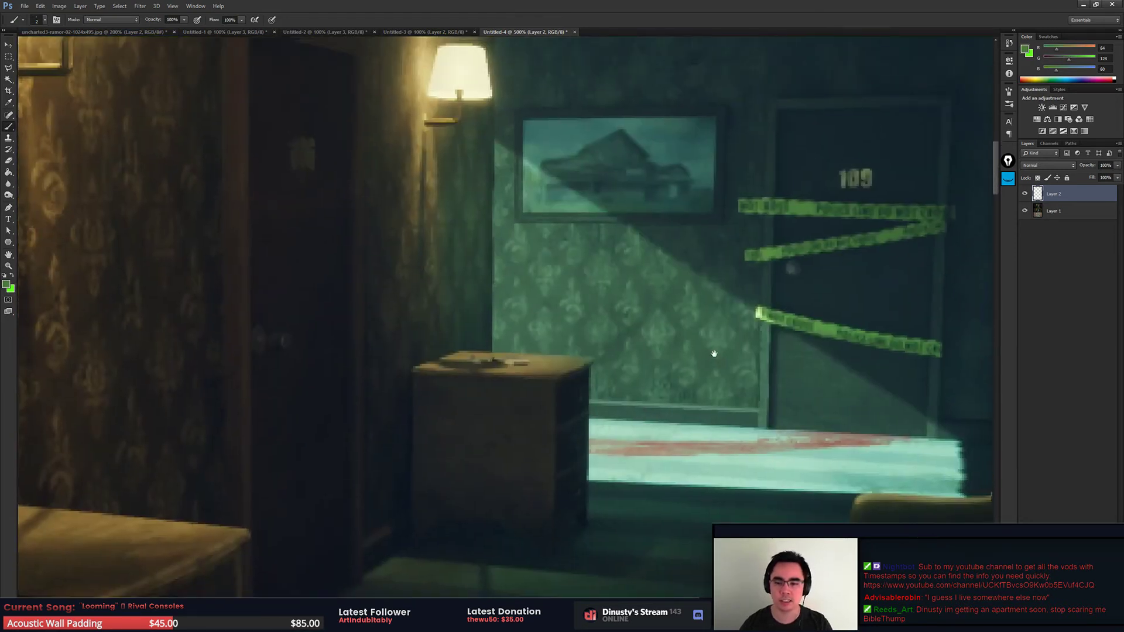
left_click(761, 315, "alt")
left_click_drag(677, 199, 674, 386)
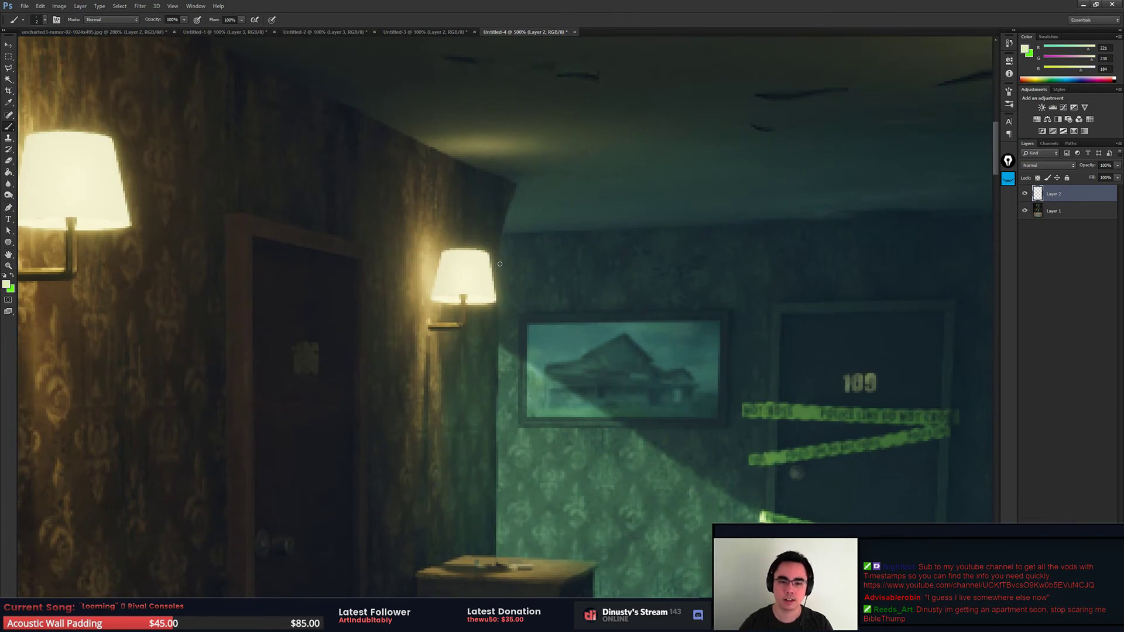
Step: Try light strokes along the wall edge and corner, undoing both
left_click_drag(500, 266, 505, 214)
key("ctrl+z")
left_click_drag(621, 221, 630, 160)
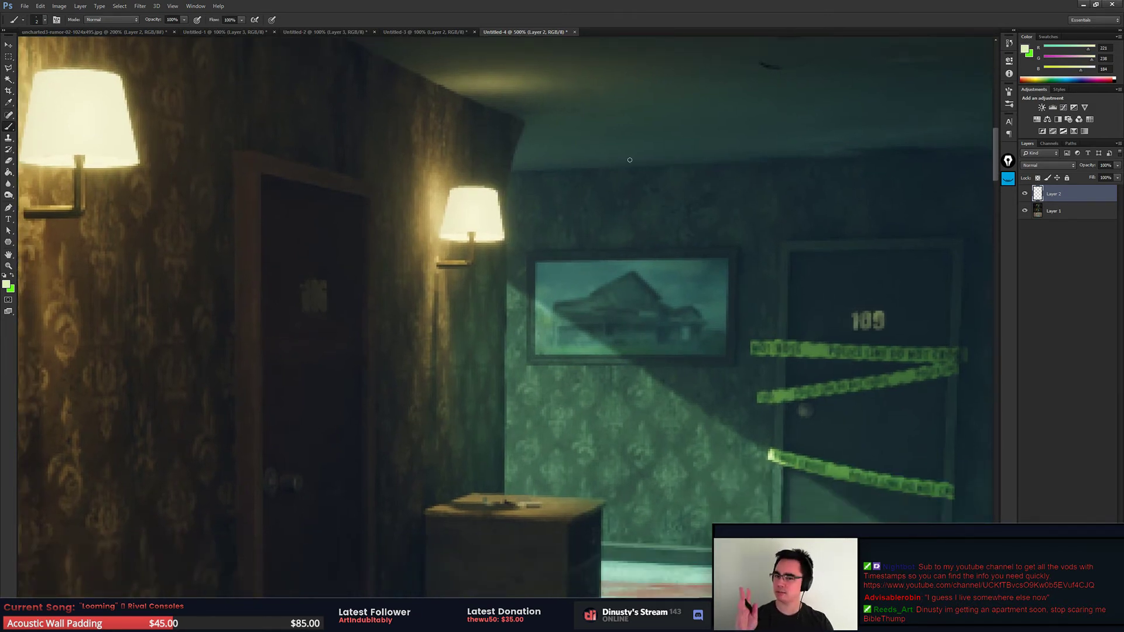
left_click_drag(398, 448, 402, 361)
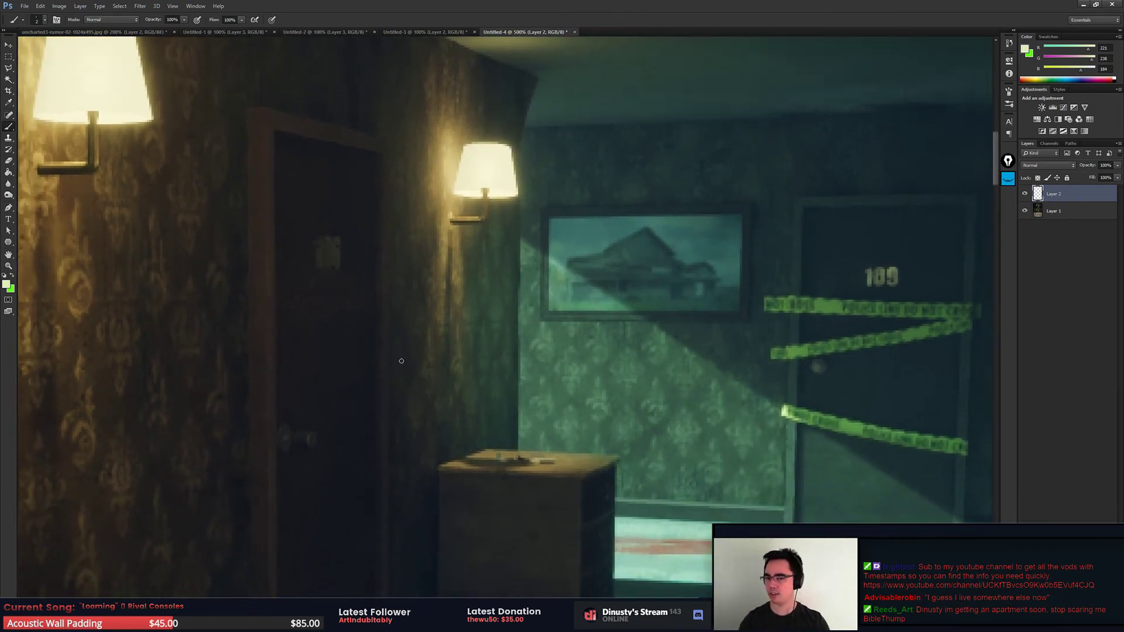
left_click_drag(337, 250, 363, 337)
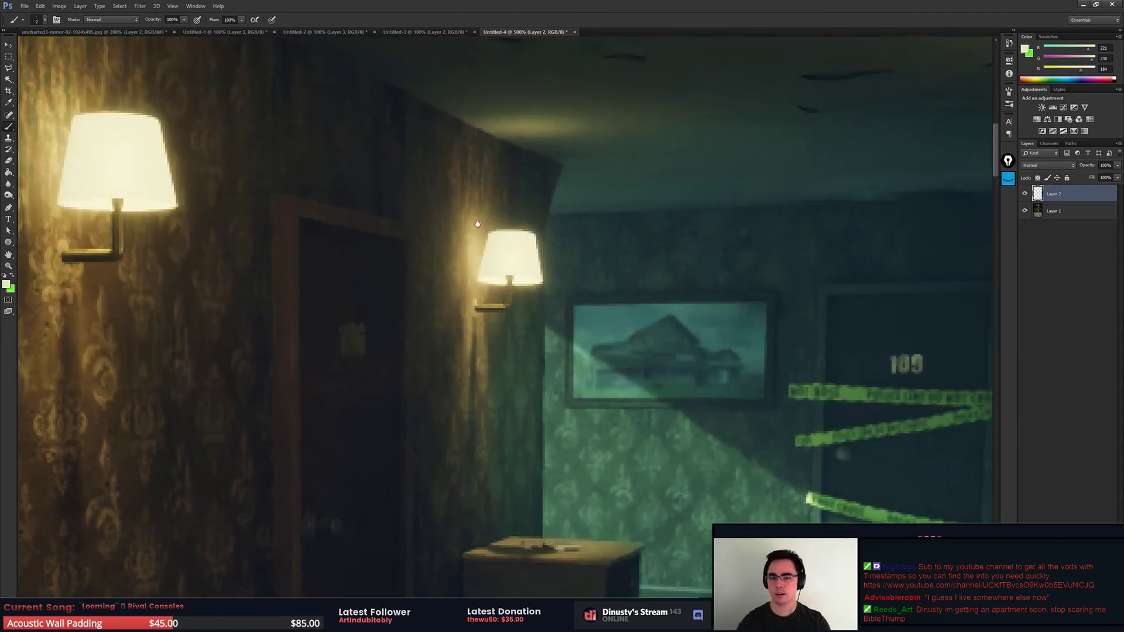
mouse_move(548, 233)
left_mouse_down()
mouse_move(571, 157)
mouse_move(740, 284)
mouse_move(758, 321)
left_mouse_up()
key("ctrl+z")
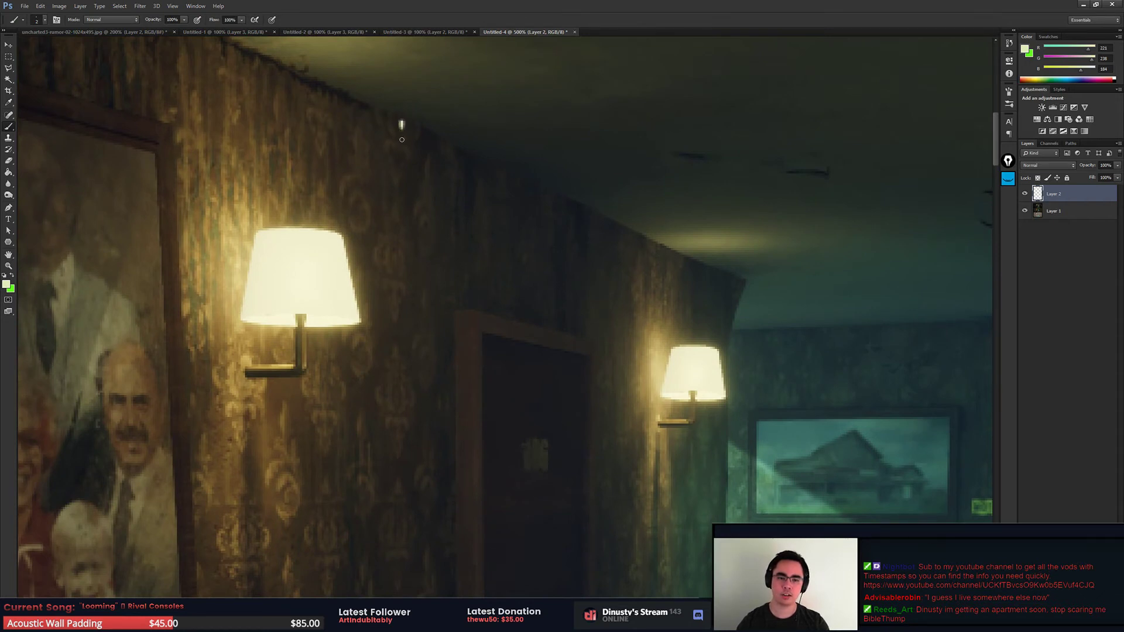
Step: Draw a long vertical trim line on the wall with a leaf branching from it
left_click_drag(402, 139, 402, 597)
left_click_drag(460, 216, 463, 210)
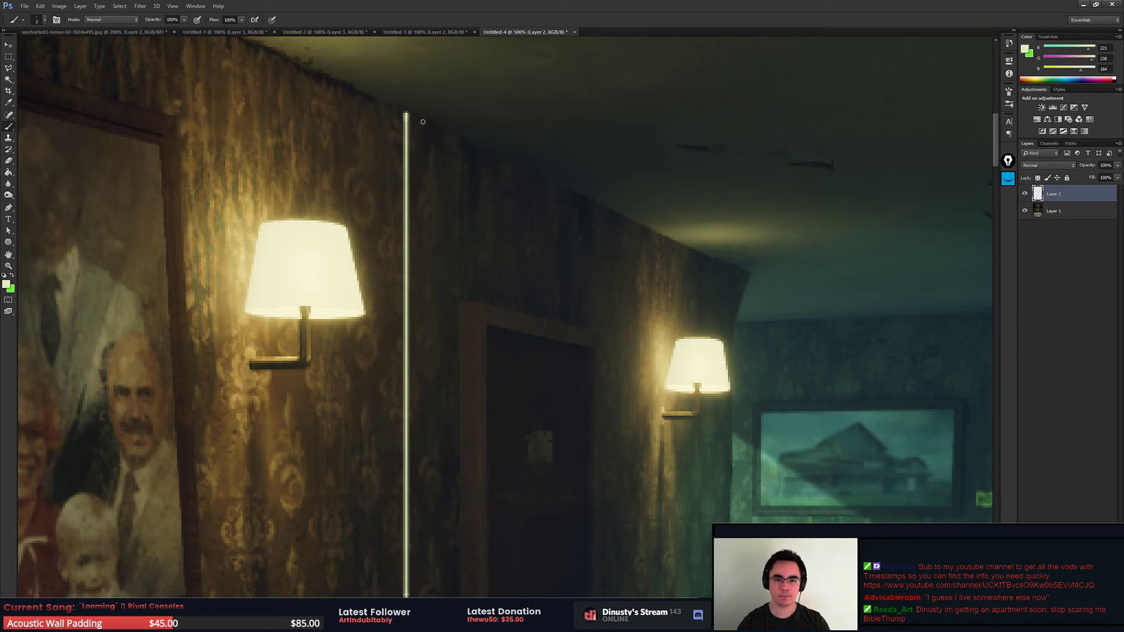
left_click_drag(426, 121, 409, 175)
key("ctrl+z")
left_click_drag(437, 127, 409, 218)
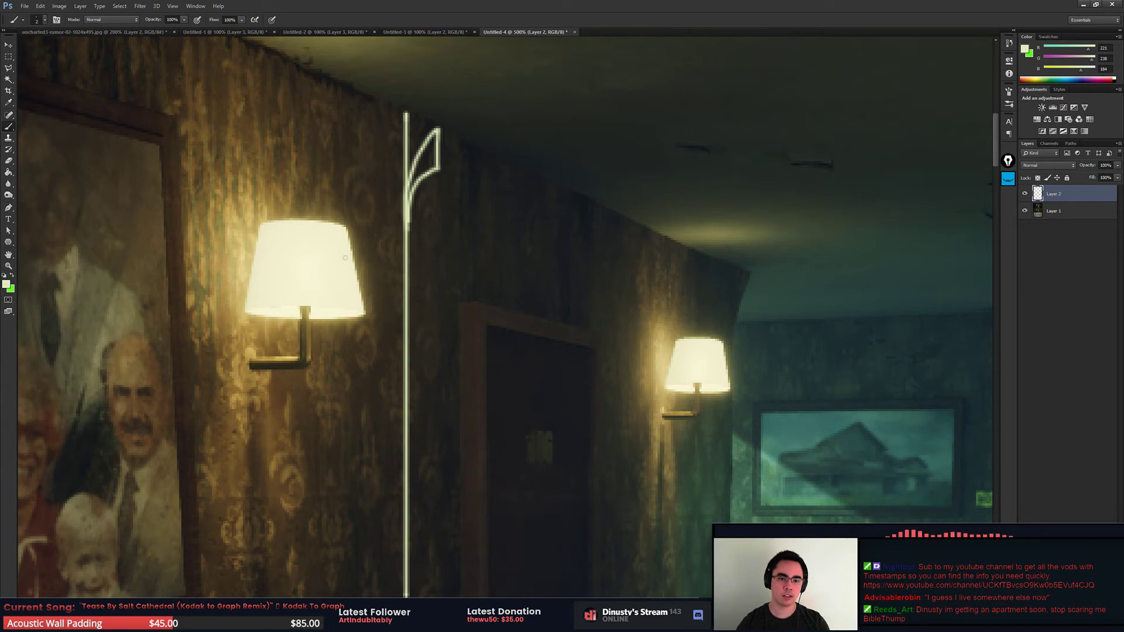
mouse_move(427, 139)
left_mouse_down()
mouse_move(410, 183)
mouse_move(424, 138)
left_mouse_up()
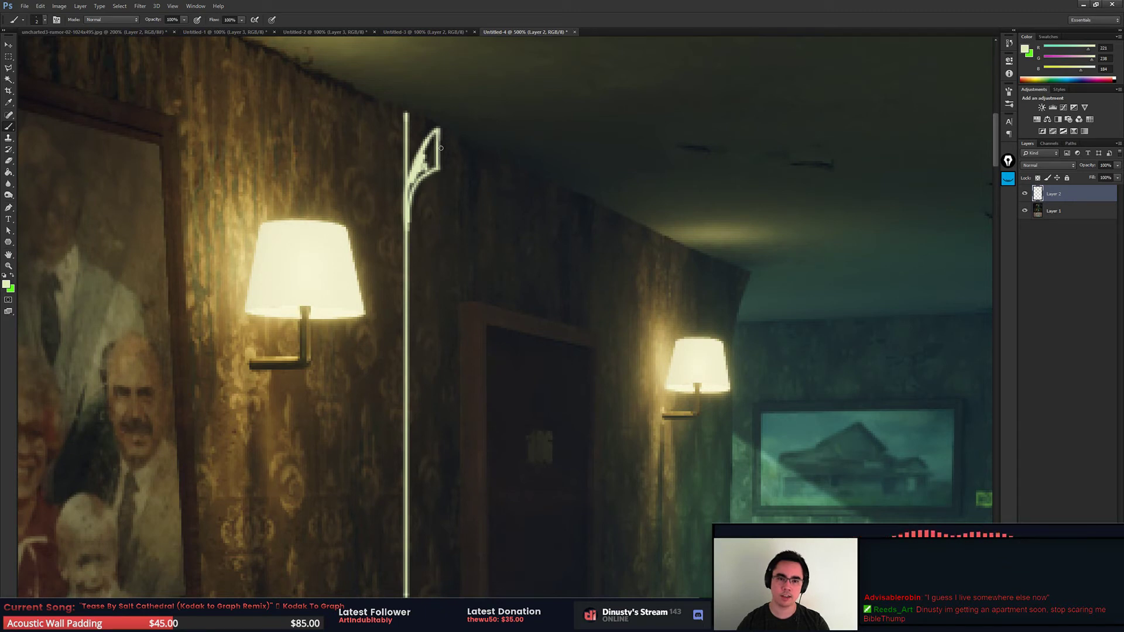
mouse_move(416, 200)
left_mouse_down()
mouse_move(478, 141)
mouse_move(466, 116)
mouse_move(456, 165)
left_mouse_up()
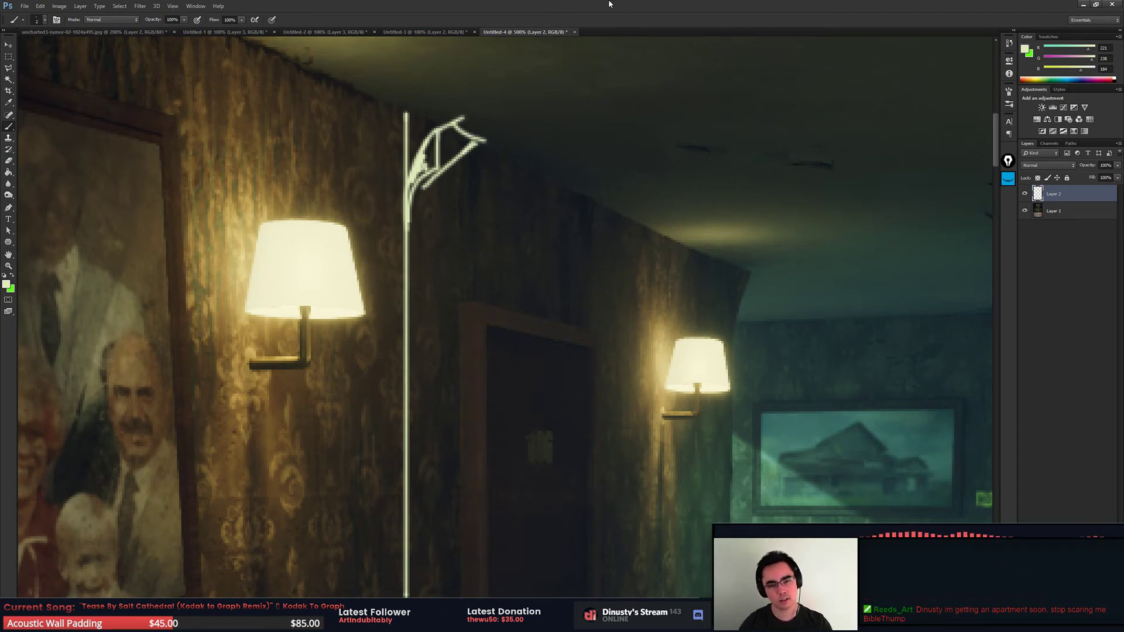
key("ctrl+alt+z")
key("ctrl+alt+z")
key("ctrl+alt+z")
key("ctrl+alt+z")
Step: Erase the small leaf at the stem top and redraw a curved leaf shape there
key("ctrl+minus")
key("ctrl+minus")
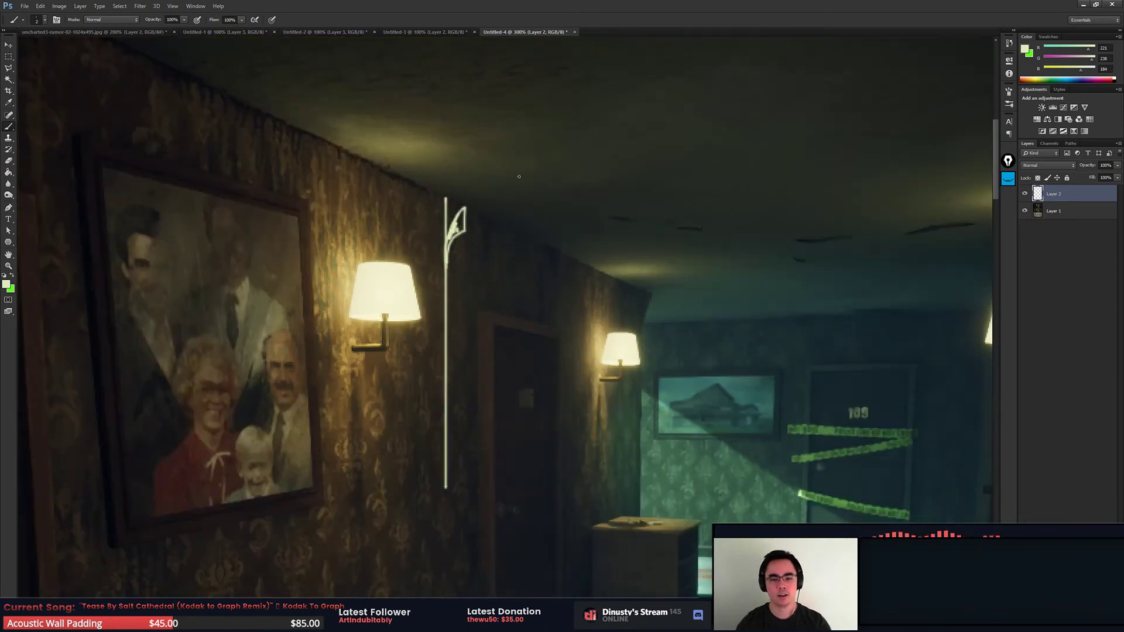
key("e")
left_click_drag(477, 199, 489, 271)
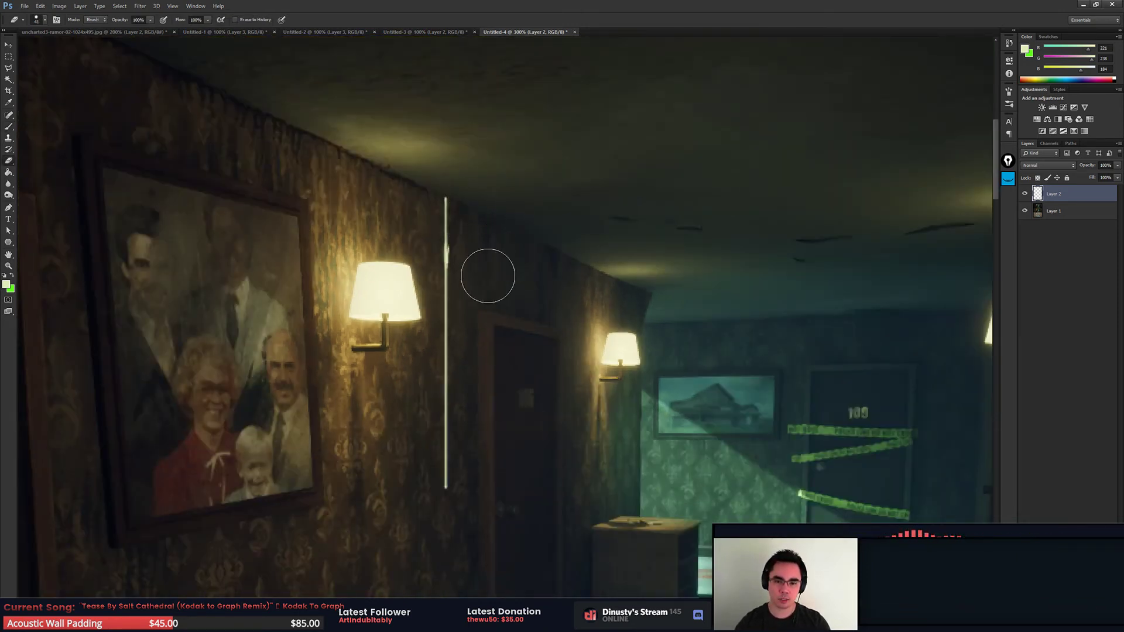
key("b")
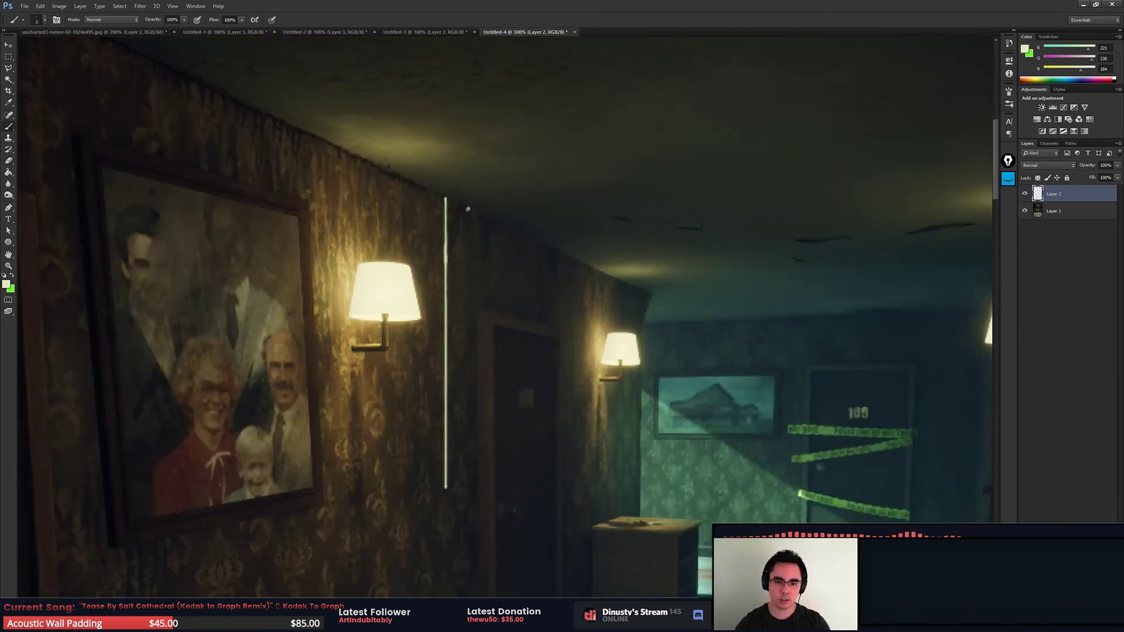
left_click_drag(467, 209, 450, 312)
key("ctrl+z")
left_click_drag(470, 208, 445, 297)
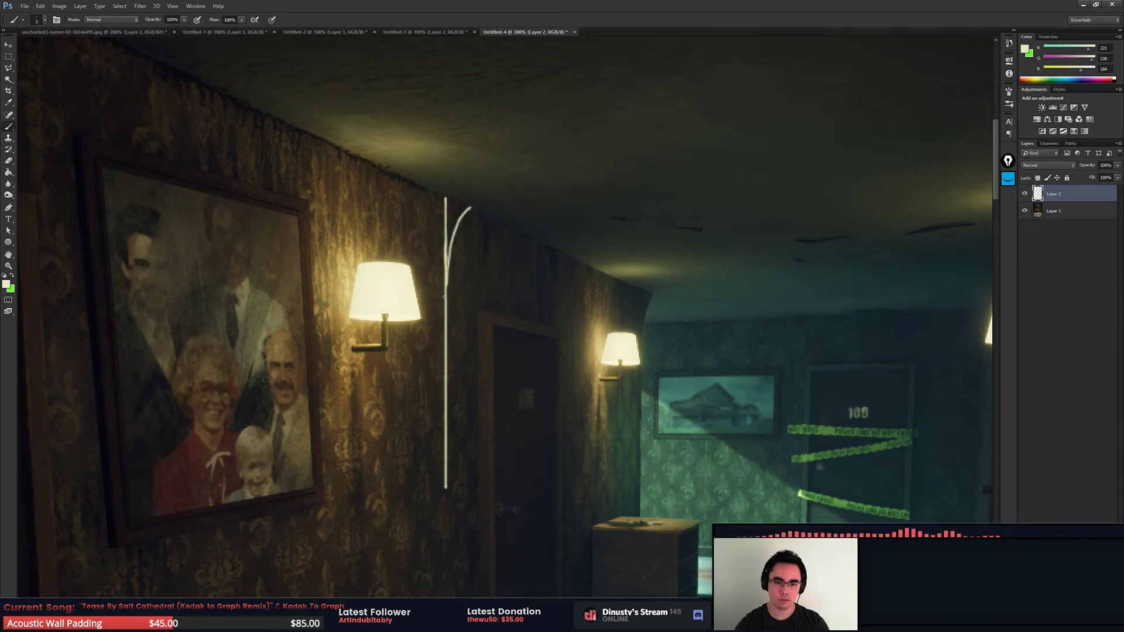
left_click_drag(471, 207, 444, 291)
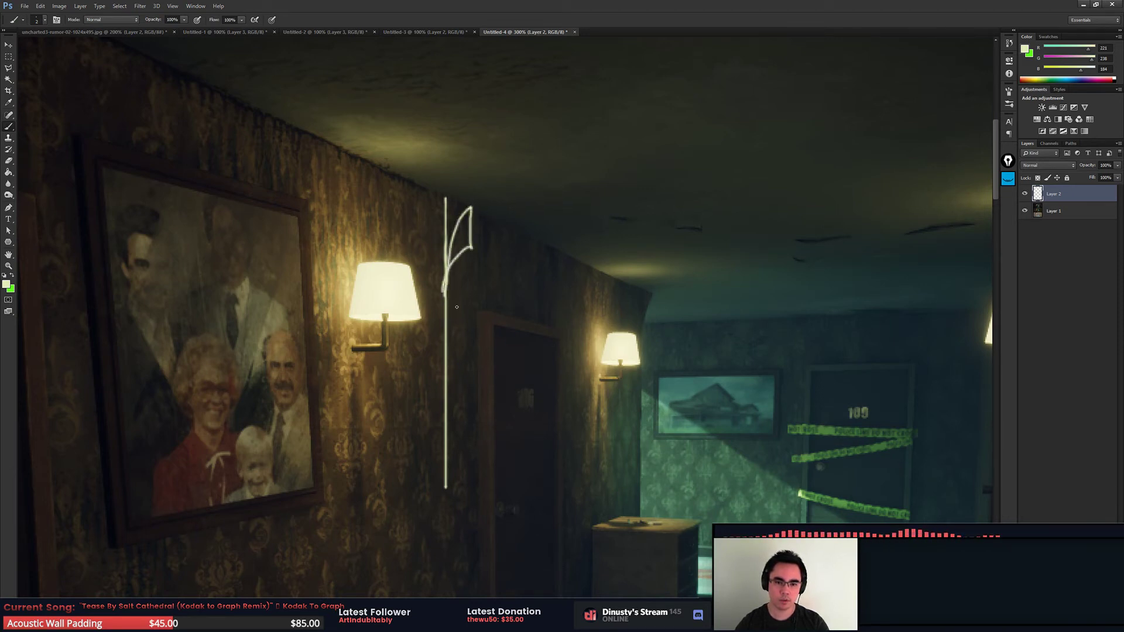
Step: Reposition the view to show the whole stem, ending back on the brush
key("e")
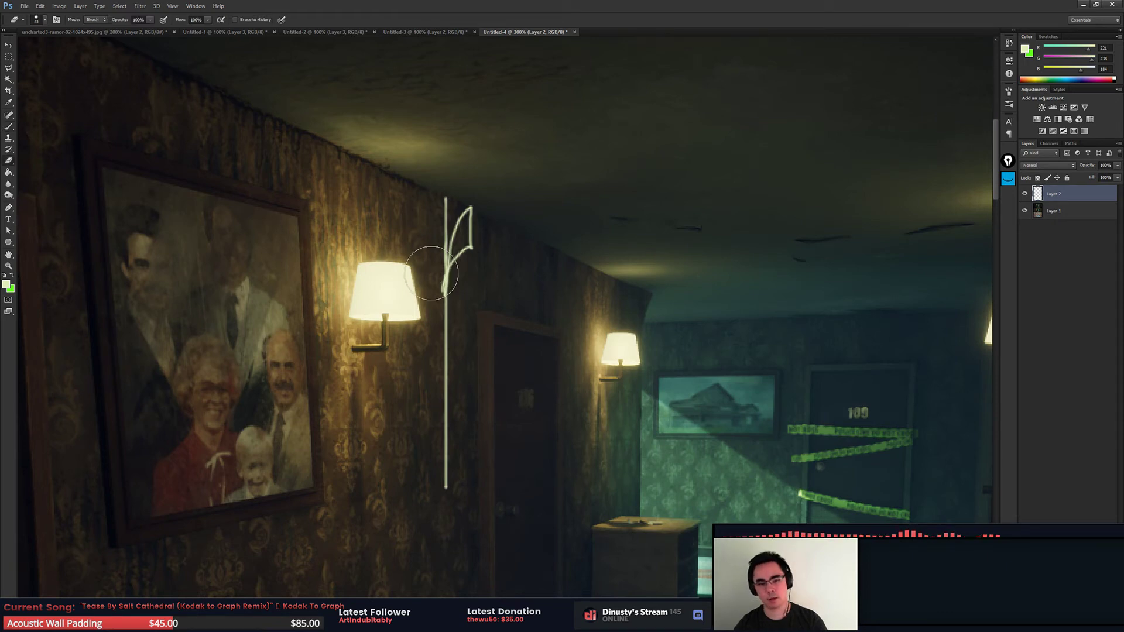
left_click_drag(413, 332, 424, 262)
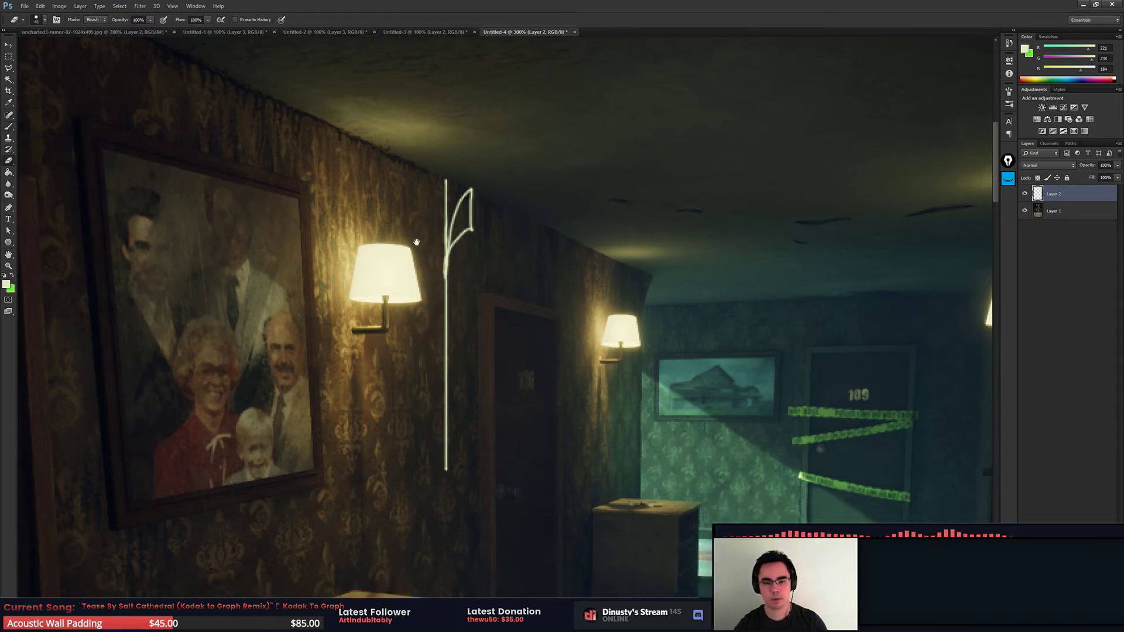
left_click_drag(527, 302, 499, 258)
key("b")
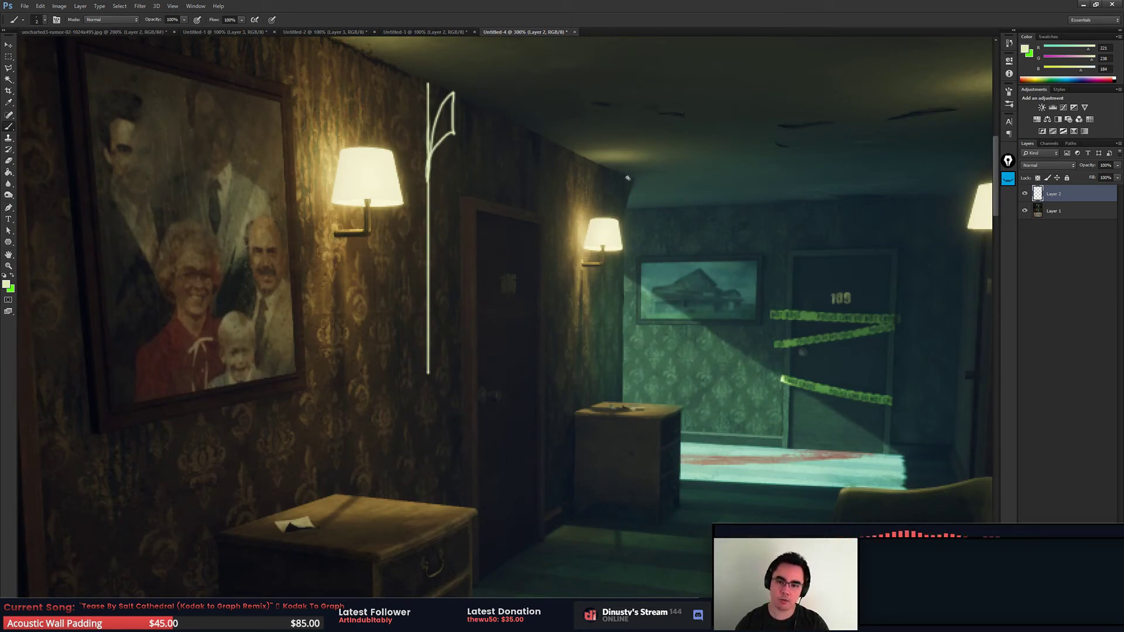
Step: Paint a thin vertical lamp stem beside the family portrait
left_click_drag(628, 177, 627, 239)
key("ctrl+z")
mouse_move(625, 178)
left_mouse_down()
mouse_move(626, 243)
mouse_move(646, 193)
left_mouse_up()
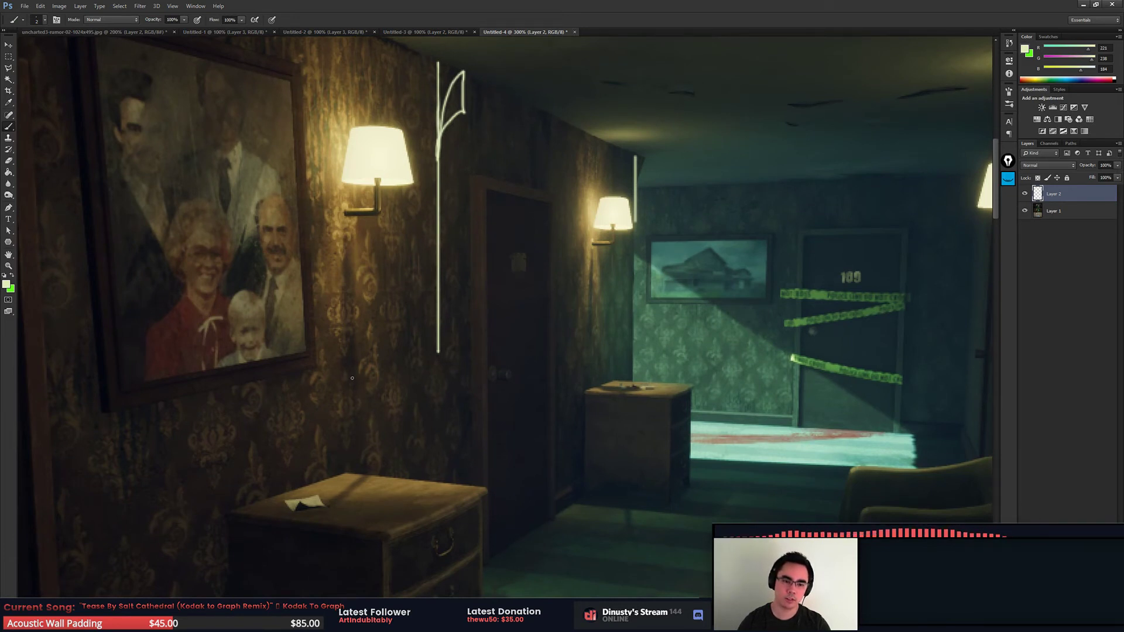
left_click_drag(323, 267, 323, 457)
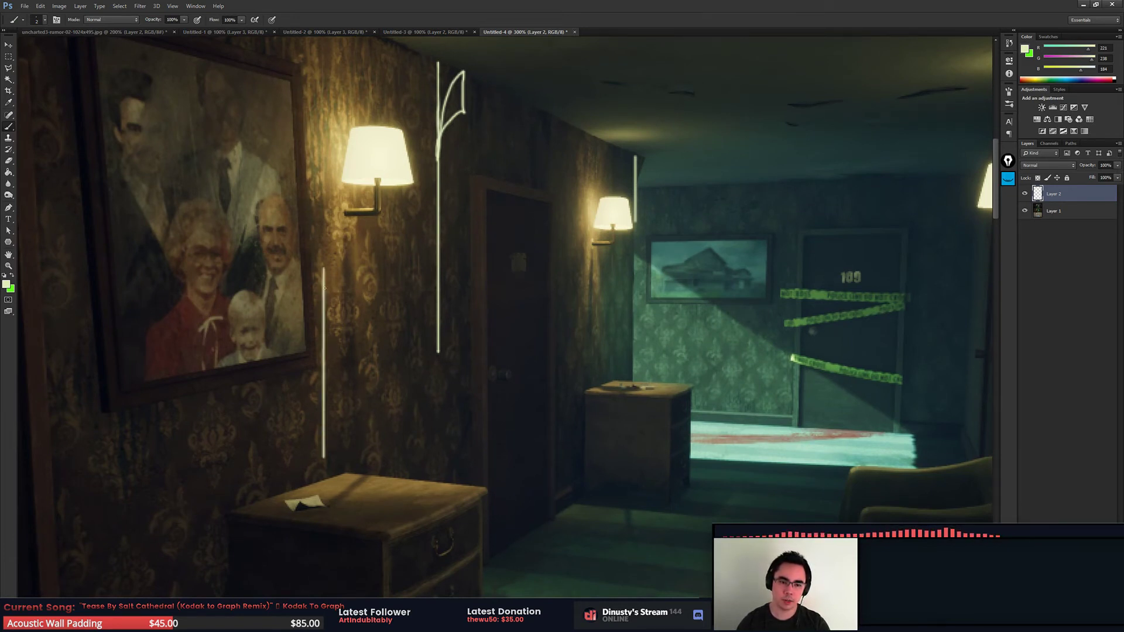
left_click_drag(325, 309, 327, 404)
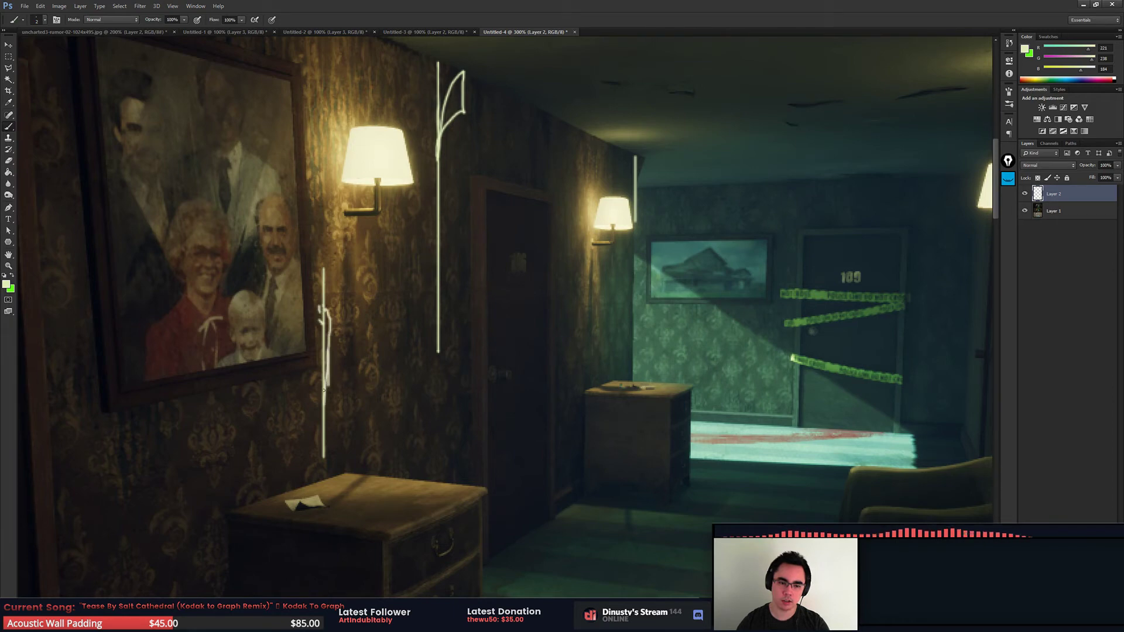
left_click_drag(320, 311, 321, 427)
Step: Outline the portrait frame with four straight light lines, then zoom out
left_click_drag(219, 234, 339, 337)
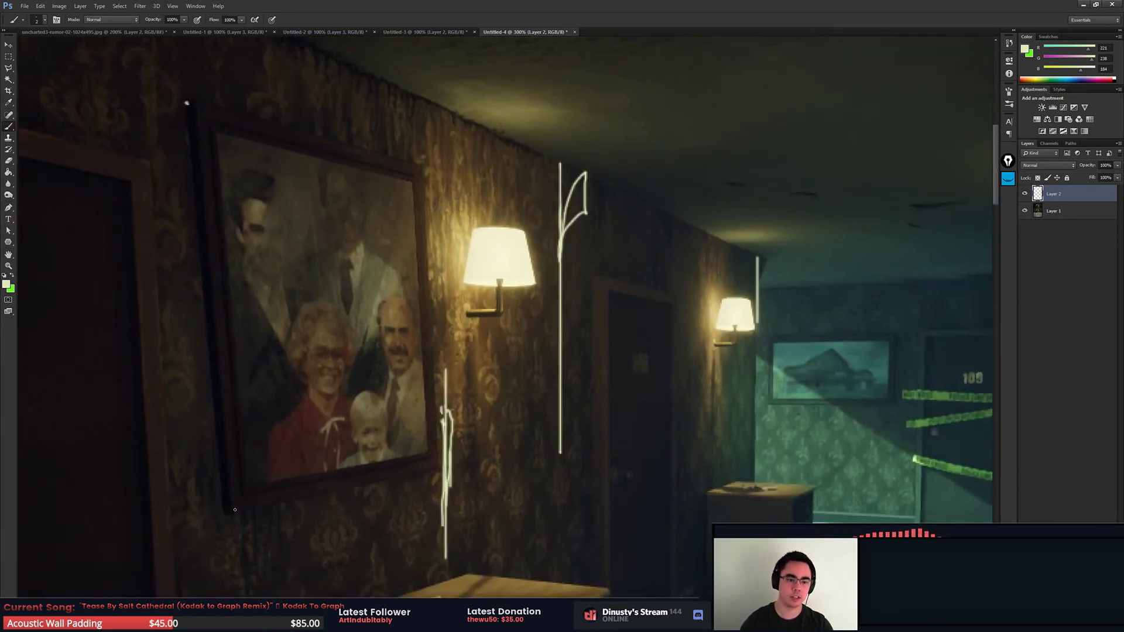
left_click(234, 514, "shift")
left_click(435, 467, "shift")
left_click(421, 166, "shift")
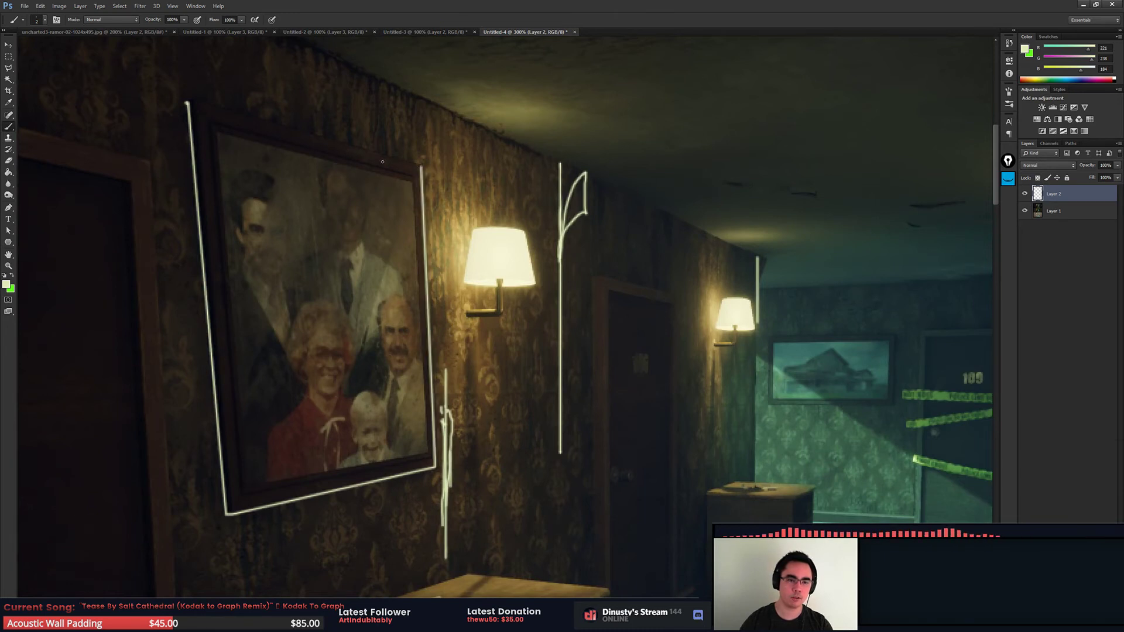
left_click(187, 105, "shift")
scroll(188, 105, "down", 2)
key("ctrl+minus")
key("ctrl+minus")
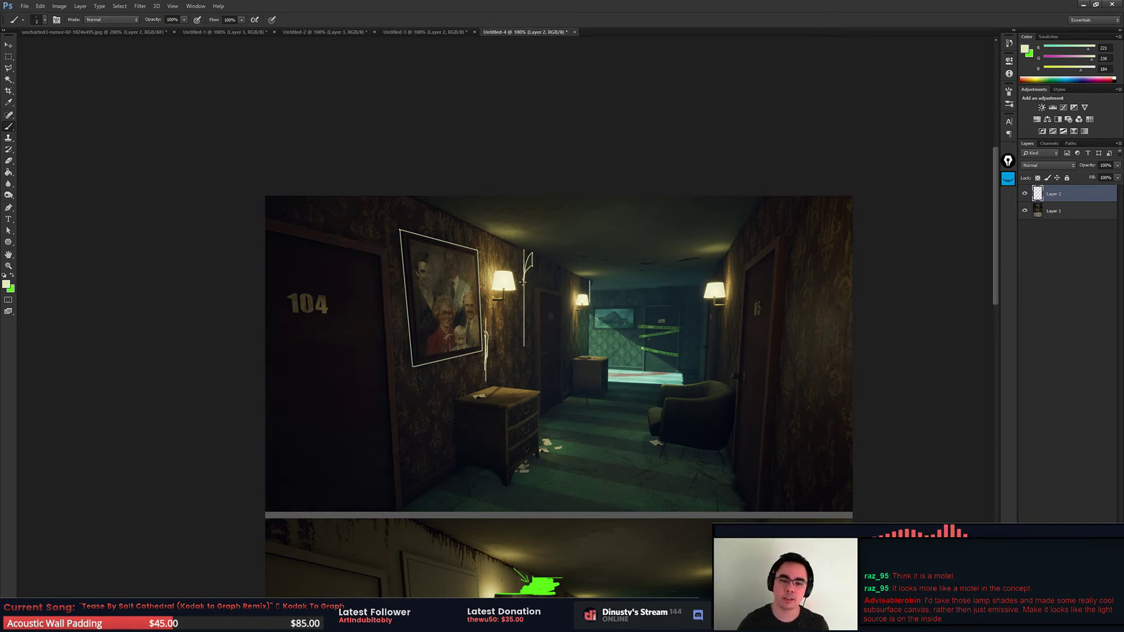
Step: Add a short stroke to the lamp sketch, zoom out to 66.7%, and bring up the window switcher
left_click_drag(521, 253, 509, 271)
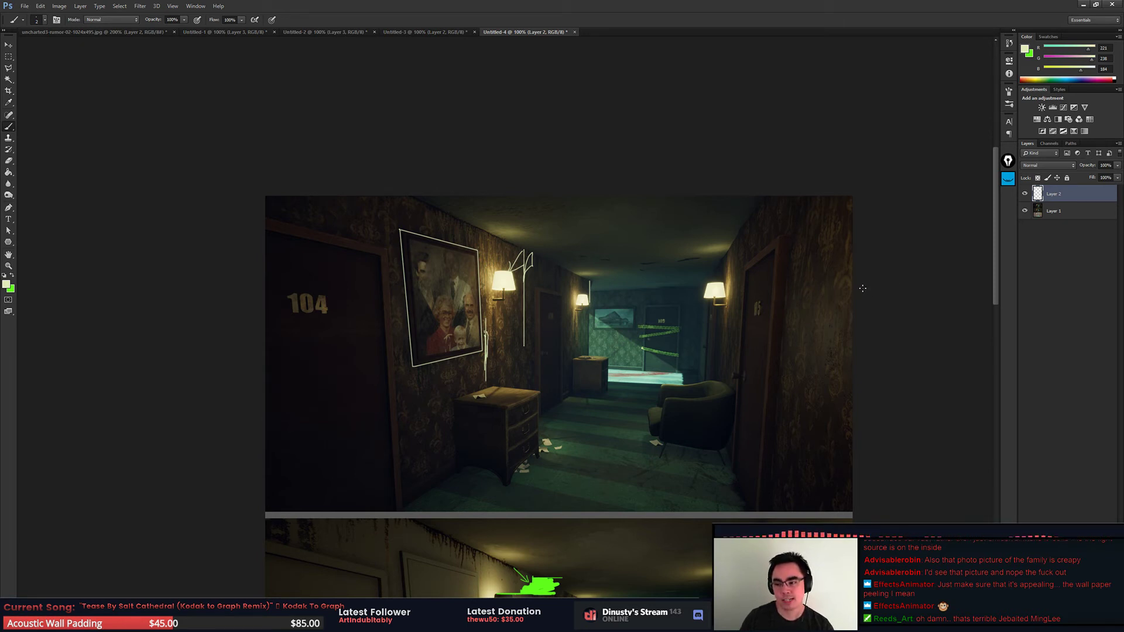
key("ctrl+minus")
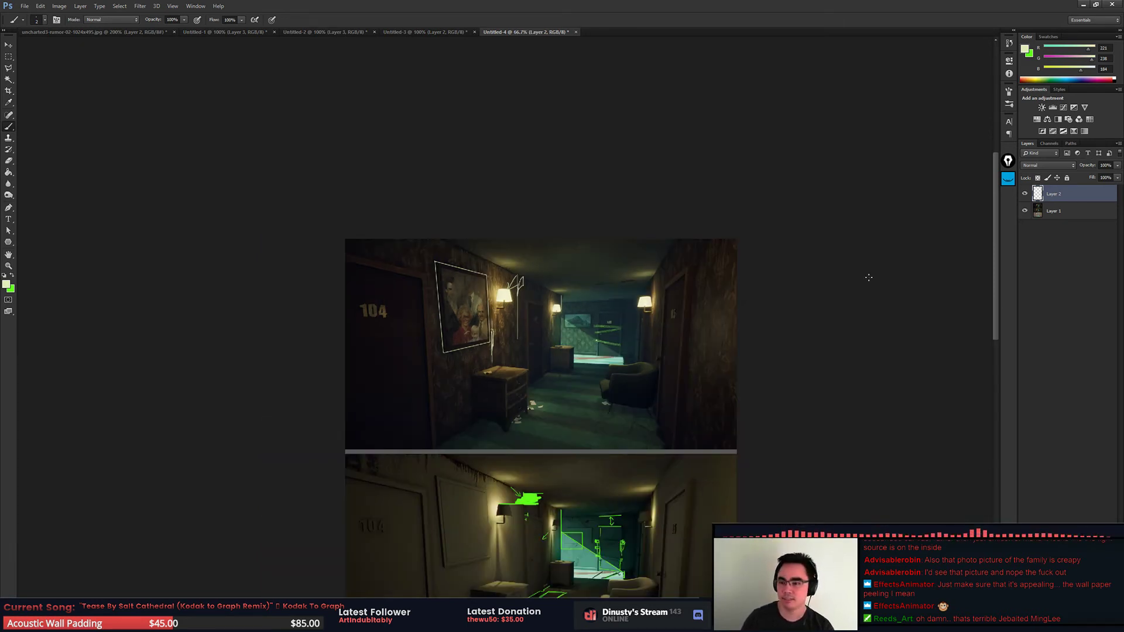
key("alt+Tab")
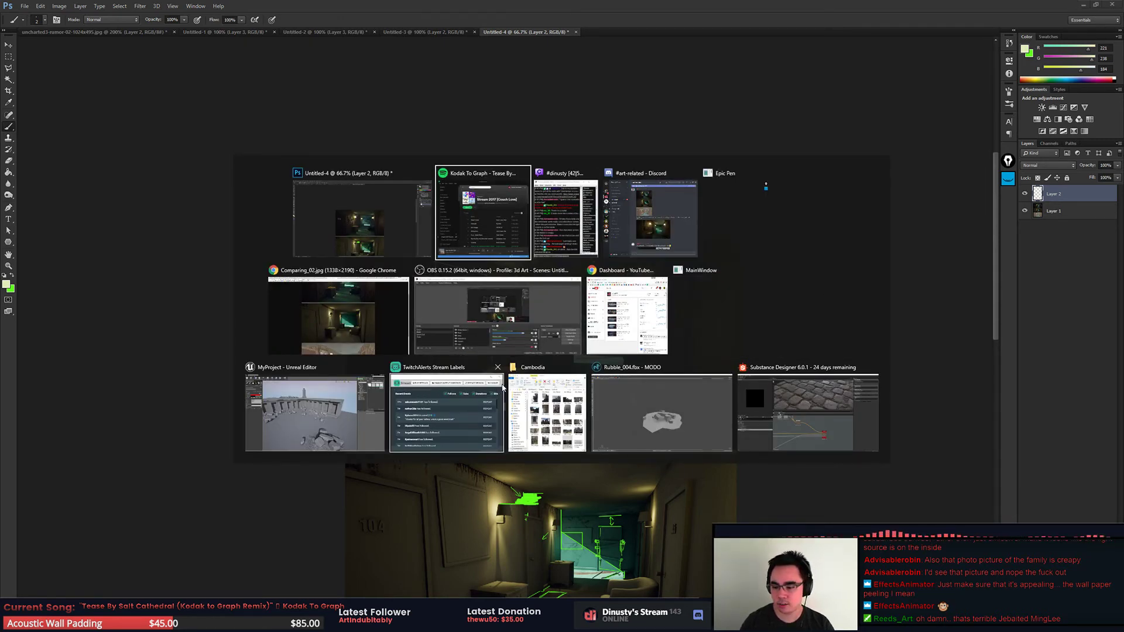
Step: Switch to Chrome and view the Building1.JPG house render at 150%
left_click(639, 417)
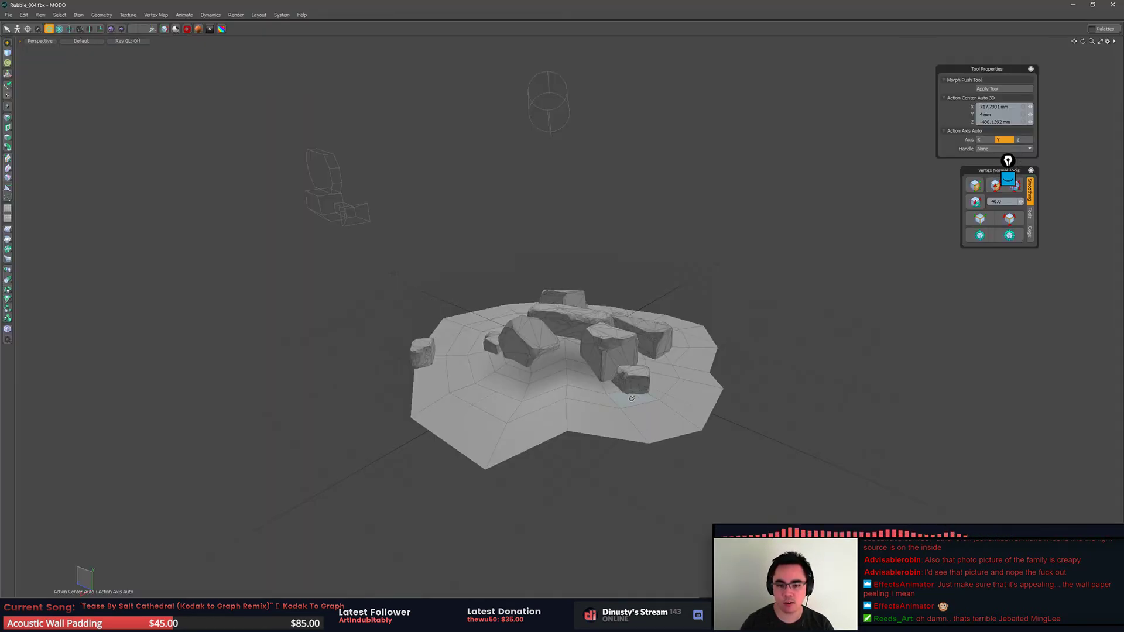
key("alt+Tab")
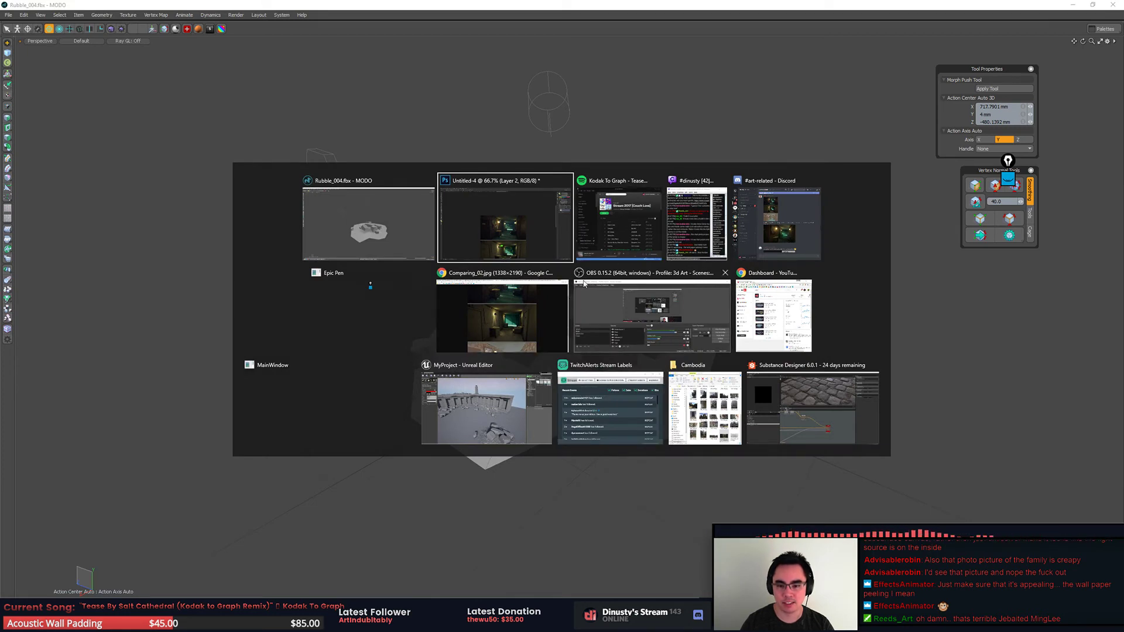
left_click(445, 319)
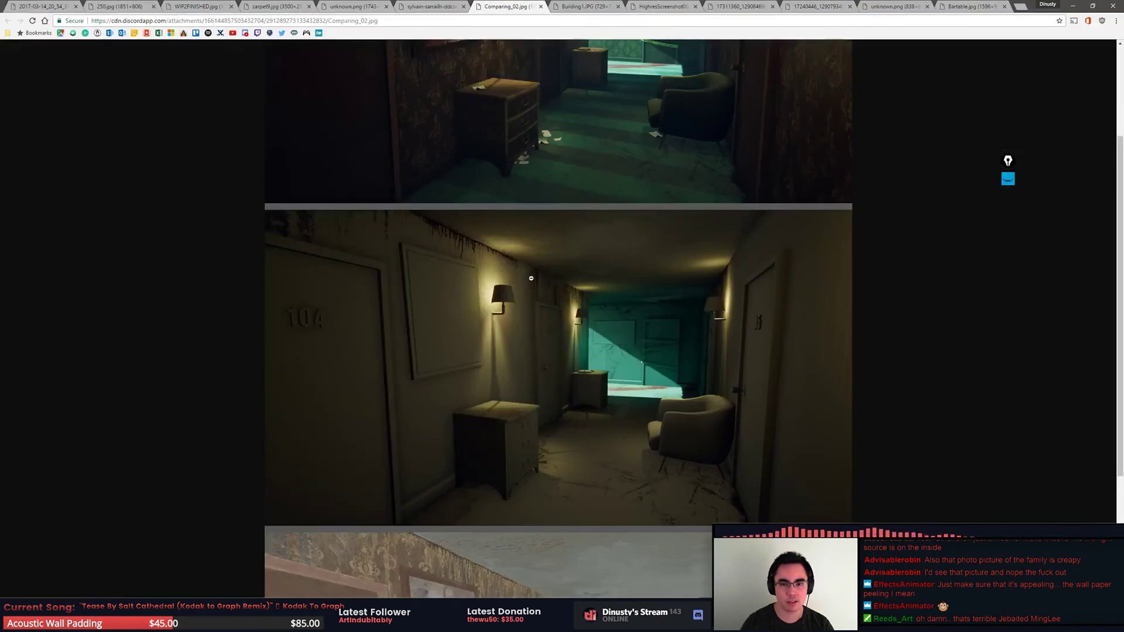
left_click(583, 5)
key("ctrl+plus")
key("ctrl+plus")
key("ctrl+plus")
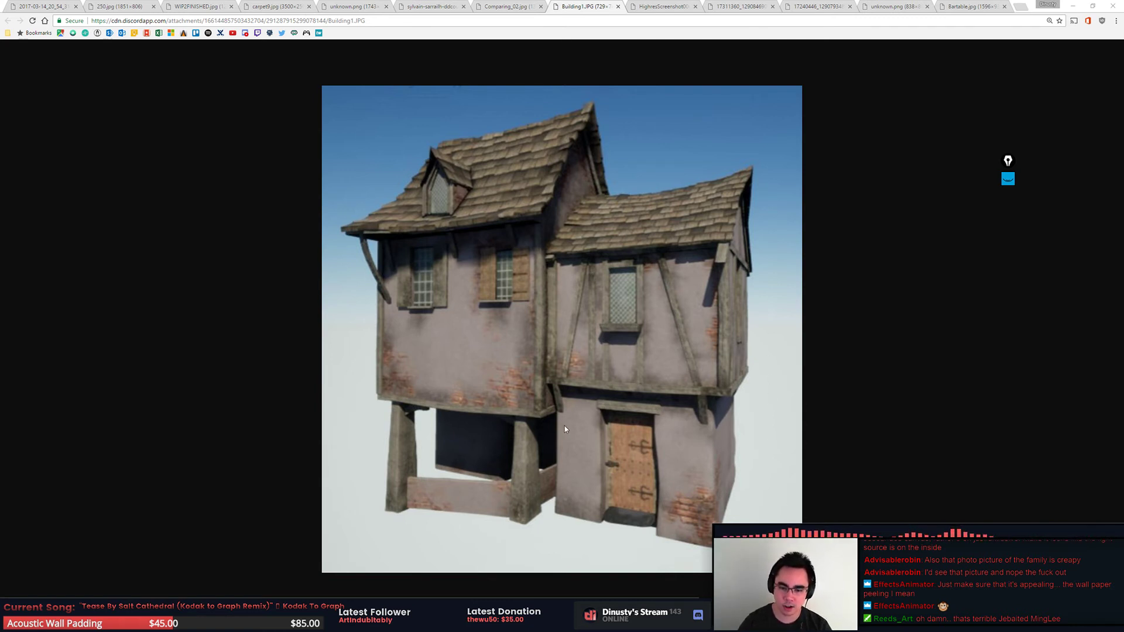
Step: Draw pink marks on the lower building's edges, upper-left wall and upper window, then clear them
left_click(1009, 205)
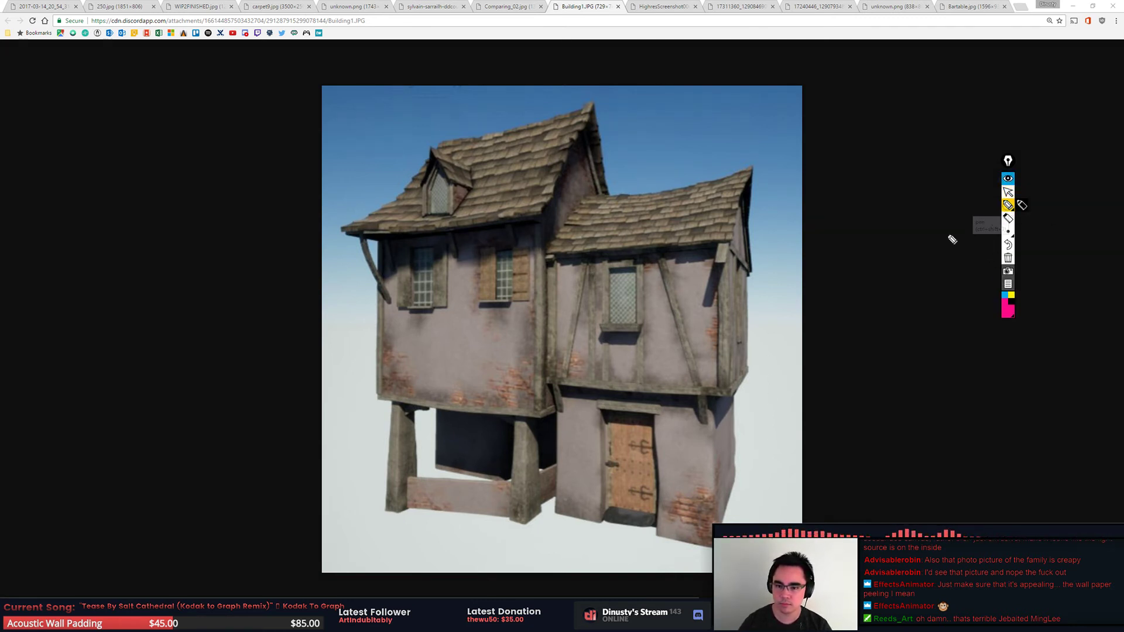
left_click_drag(557, 485, 554, 510)
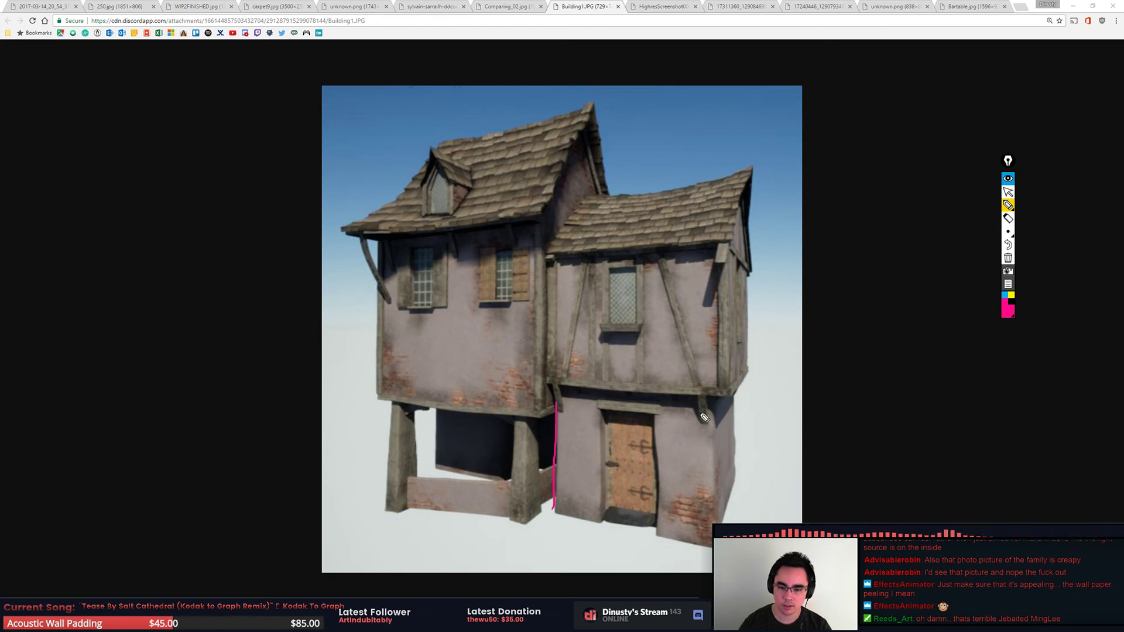
left_click_drag(711, 401, 716, 492)
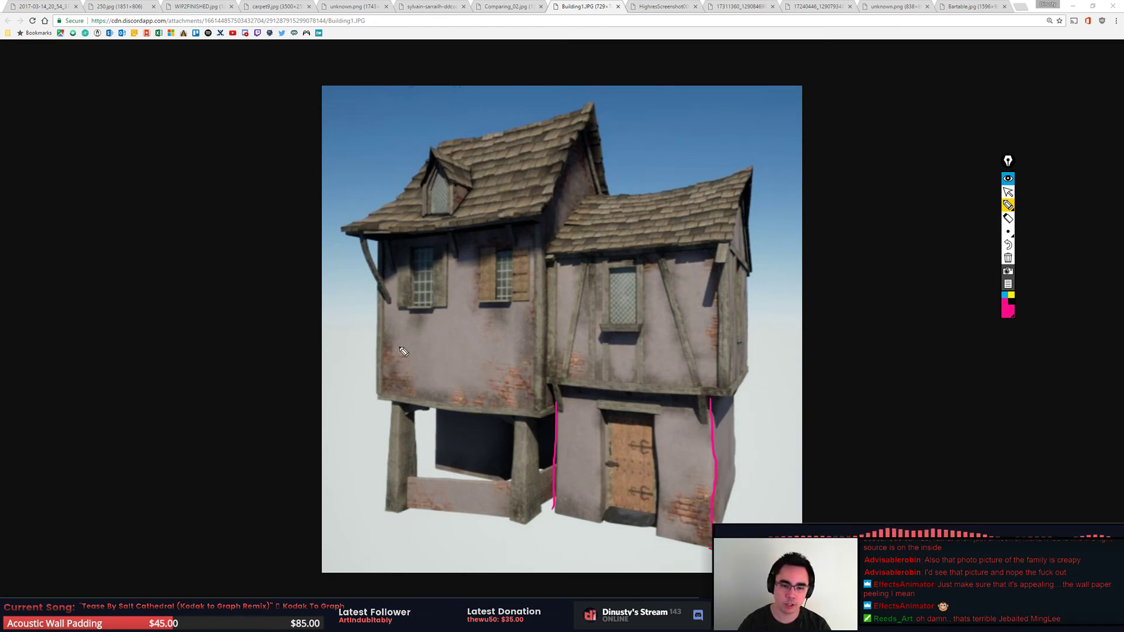
left_click_drag(384, 337, 395, 350)
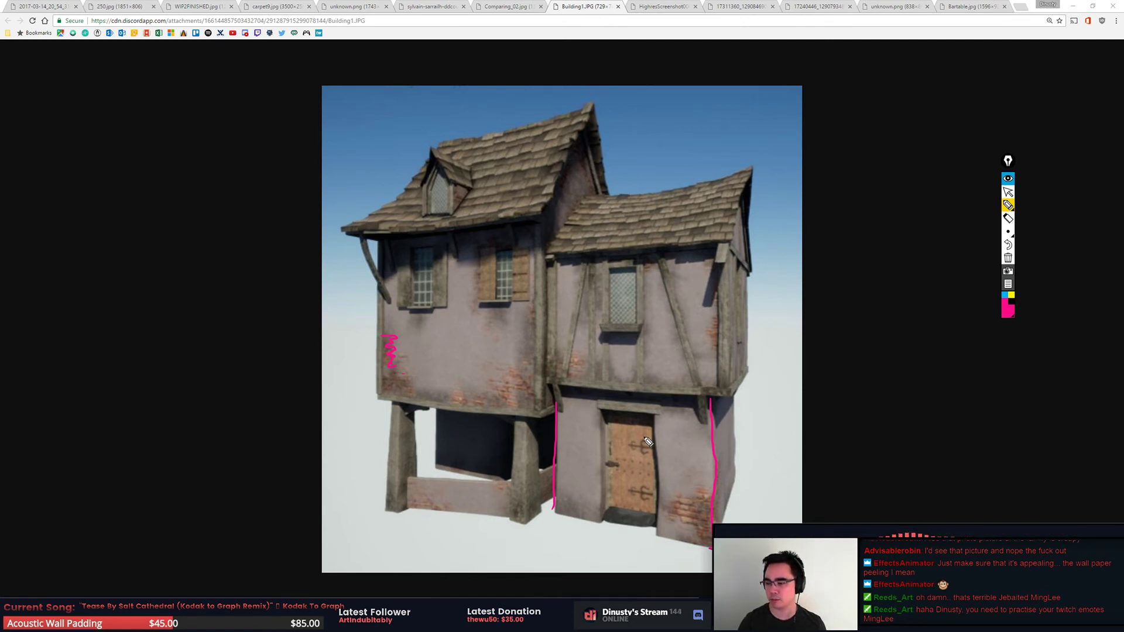
left_click(1010, 192)
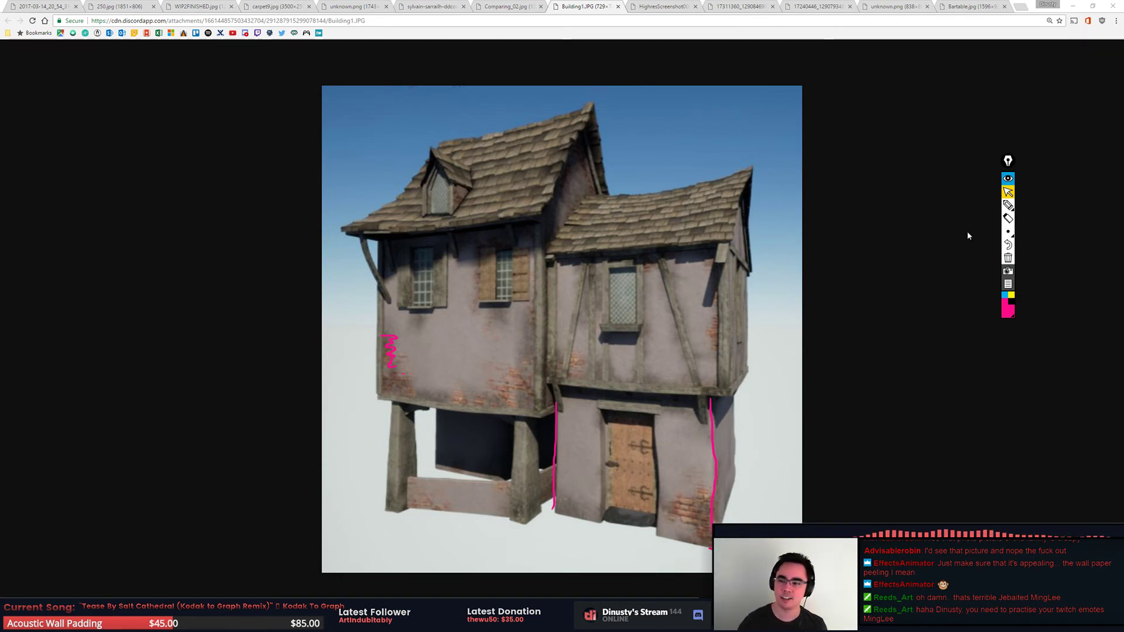
left_click(1009, 205)
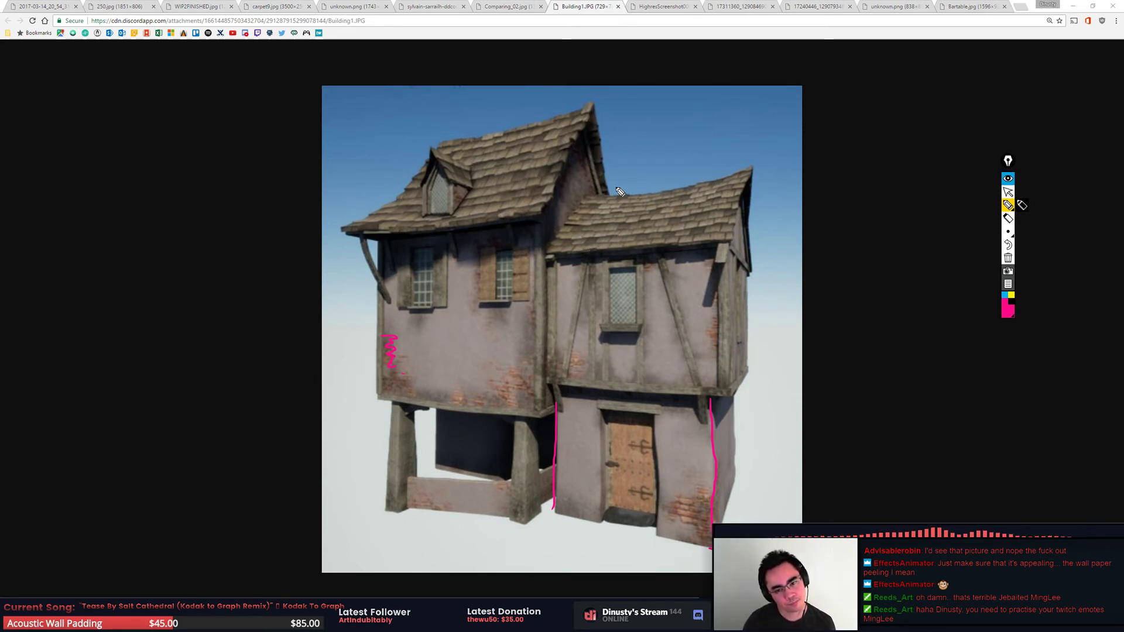
mouse_move(509, 252)
left_mouse_down()
mouse_move(527, 292)
mouse_move(527, 246)
left_mouse_up()
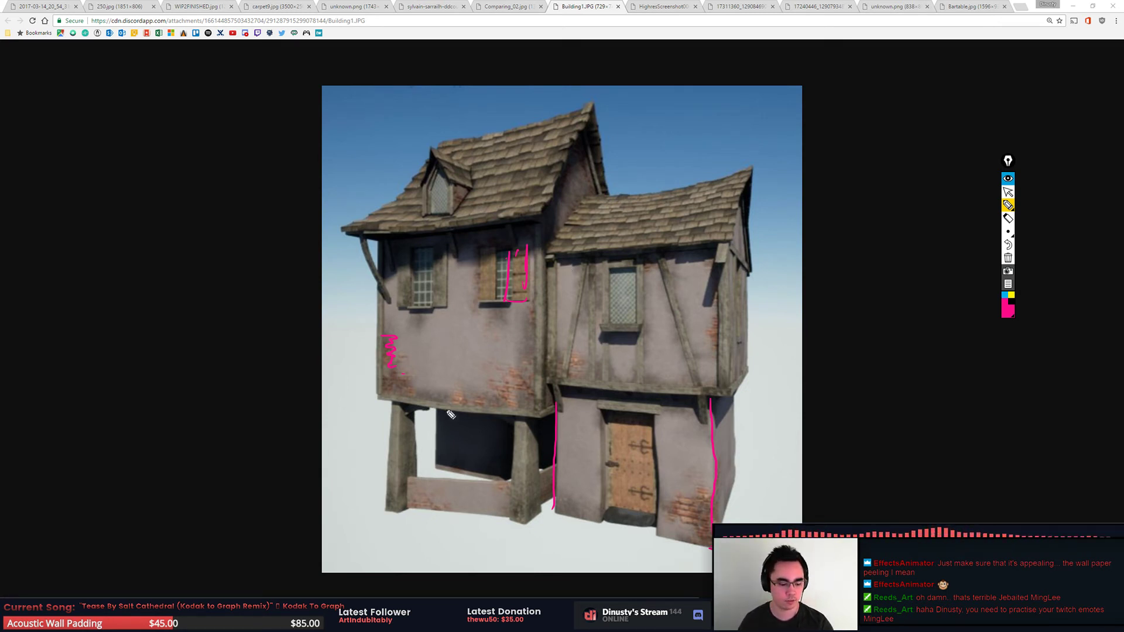
key("ctrl+shift+c")
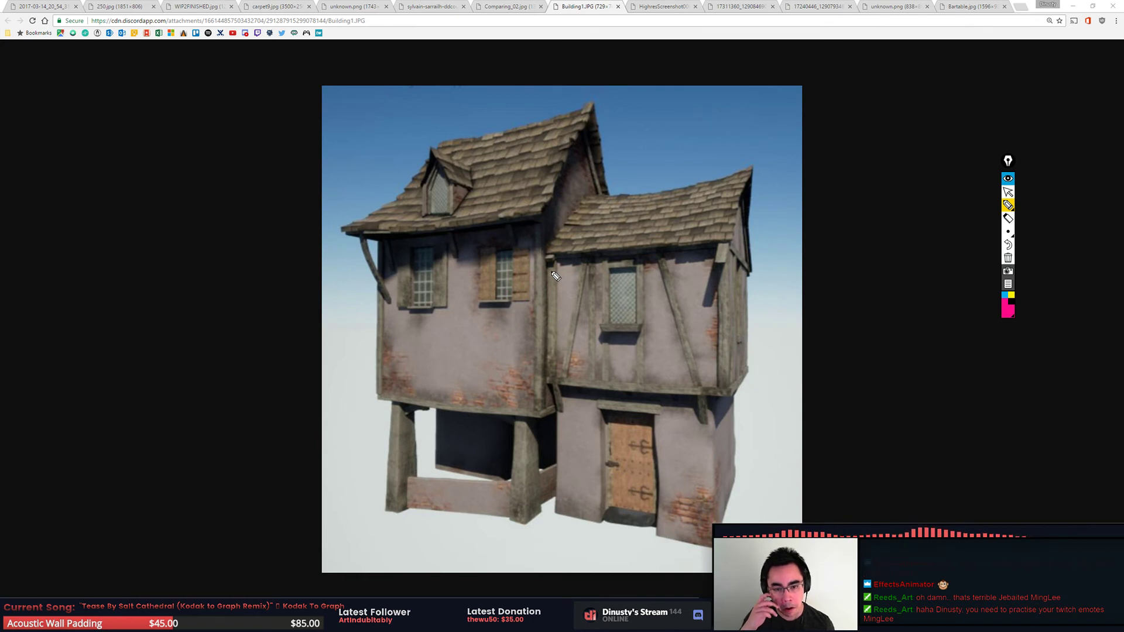
Step: Mark the window sill, eave wall, left corner and diagonal beam in pink, then clear them
mouse_move(642, 332)
left_mouse_down()
mouse_move(632, 345)
mouse_move(592, 344)
left_mouse_up()
mouse_move(717, 272)
left_mouse_down()
mouse_move(694, 304)
mouse_move(726, 261)
mouse_move(584, 267)
left_mouse_up()
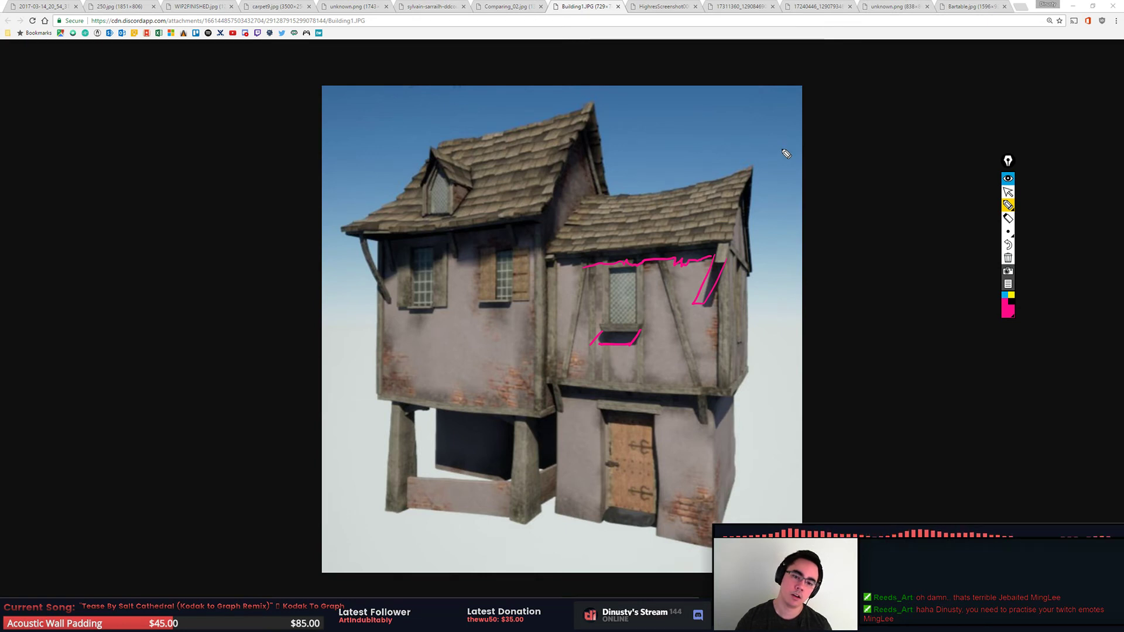
left_click_drag(534, 311, 524, 403)
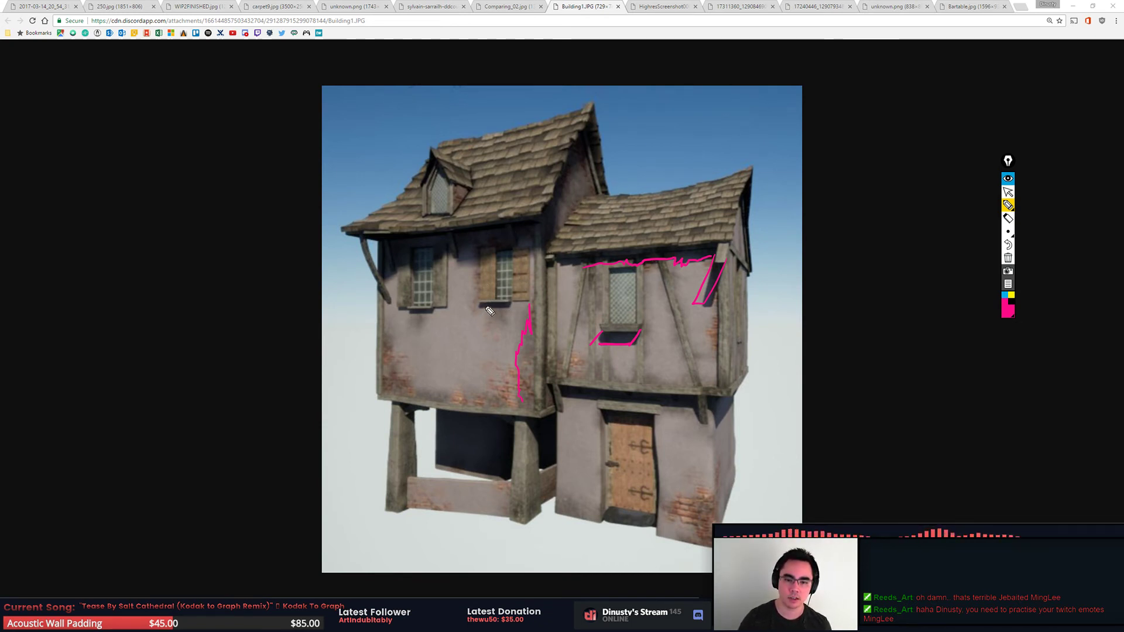
left_click_drag(495, 310, 499, 327)
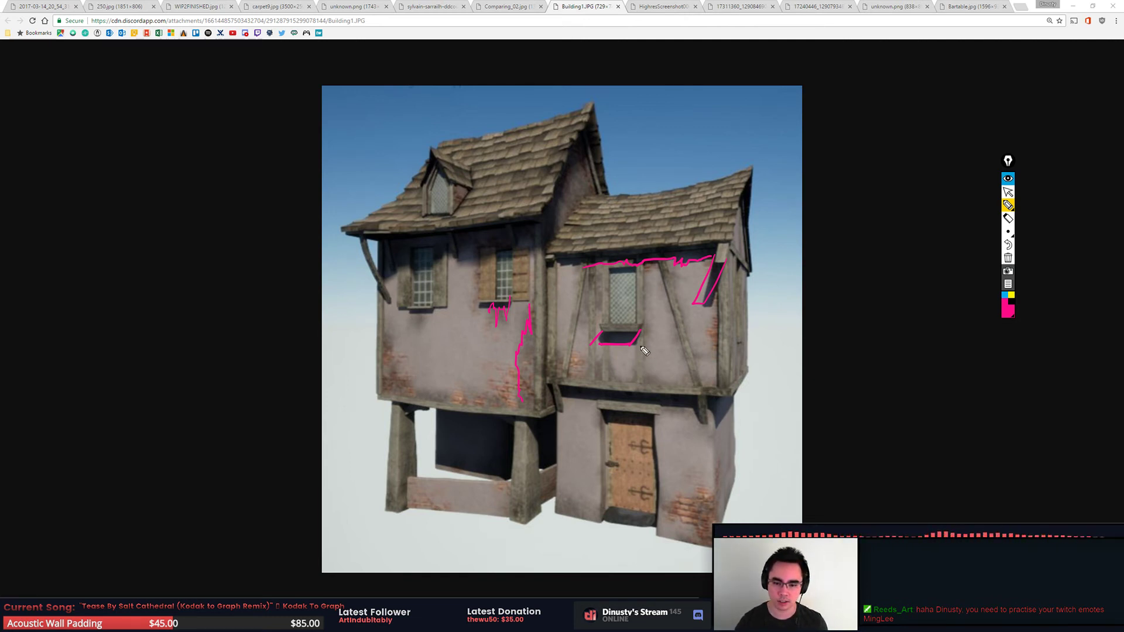
left_click_drag(643, 332, 676, 385)
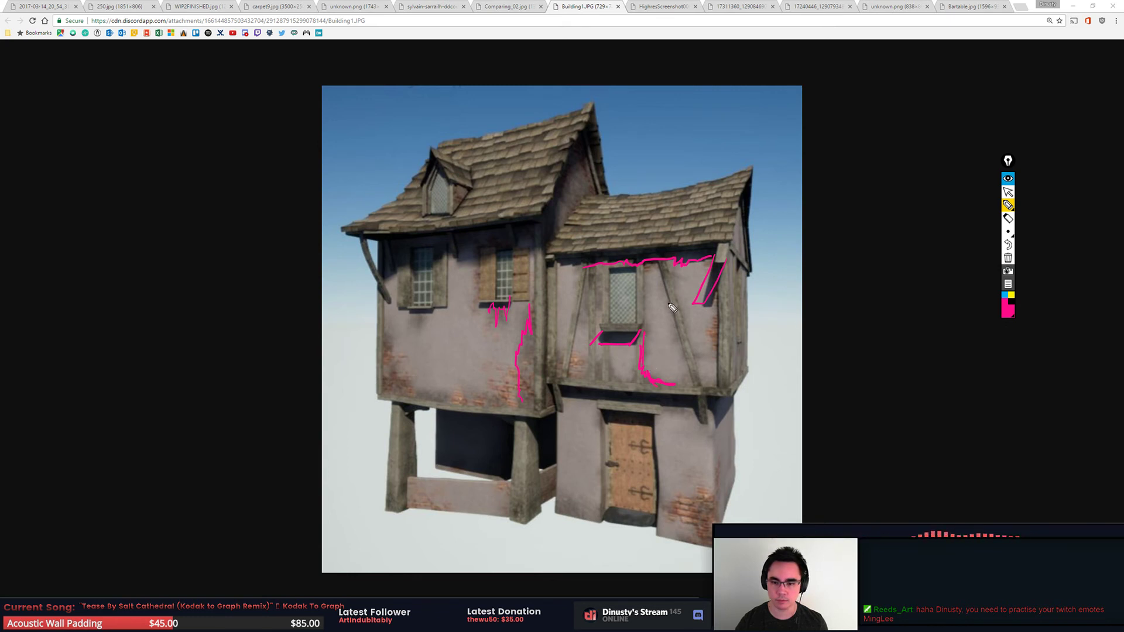
left_click_drag(660, 272, 679, 324)
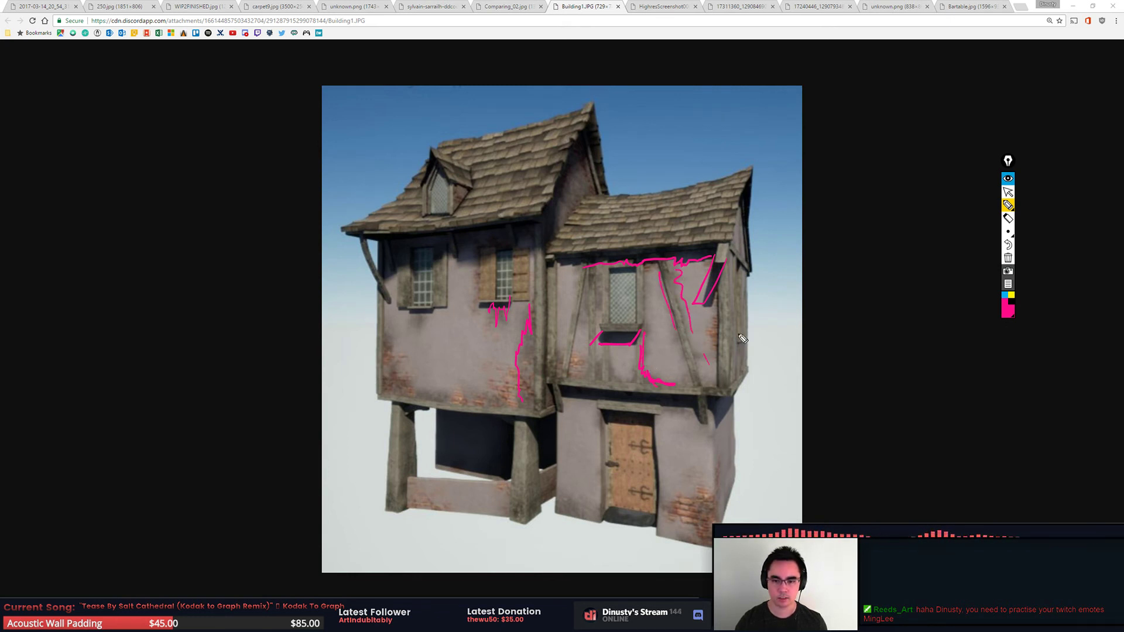
key("ctrl+shift+c")
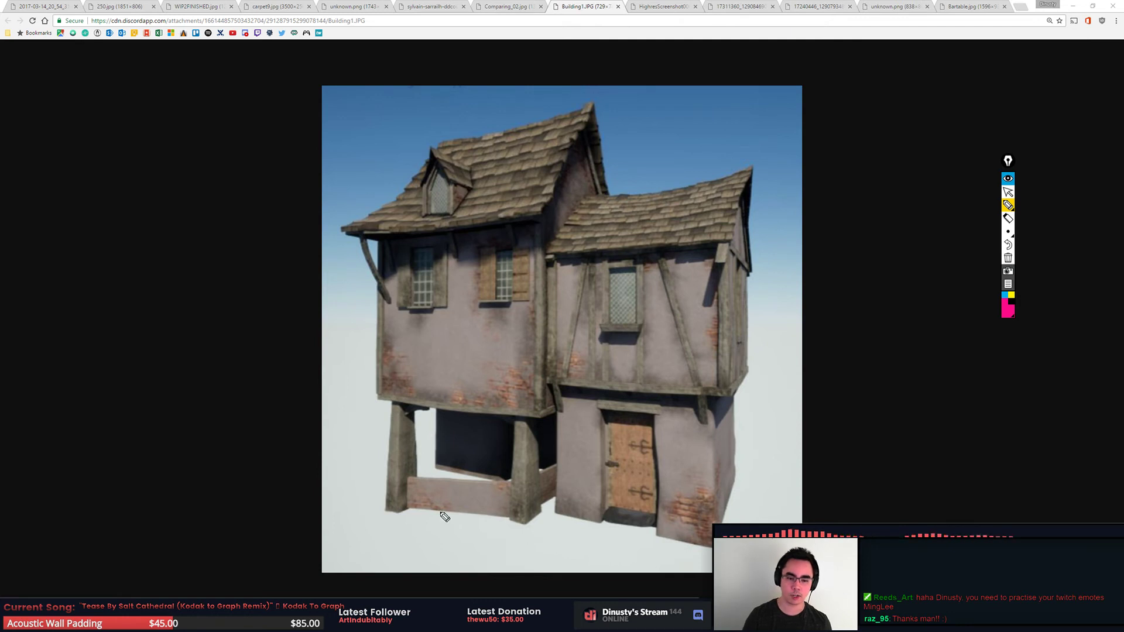
Step: Box the upper-left wall's lower band in pink, then clear it
left_click_drag(421, 417, 467, 430)
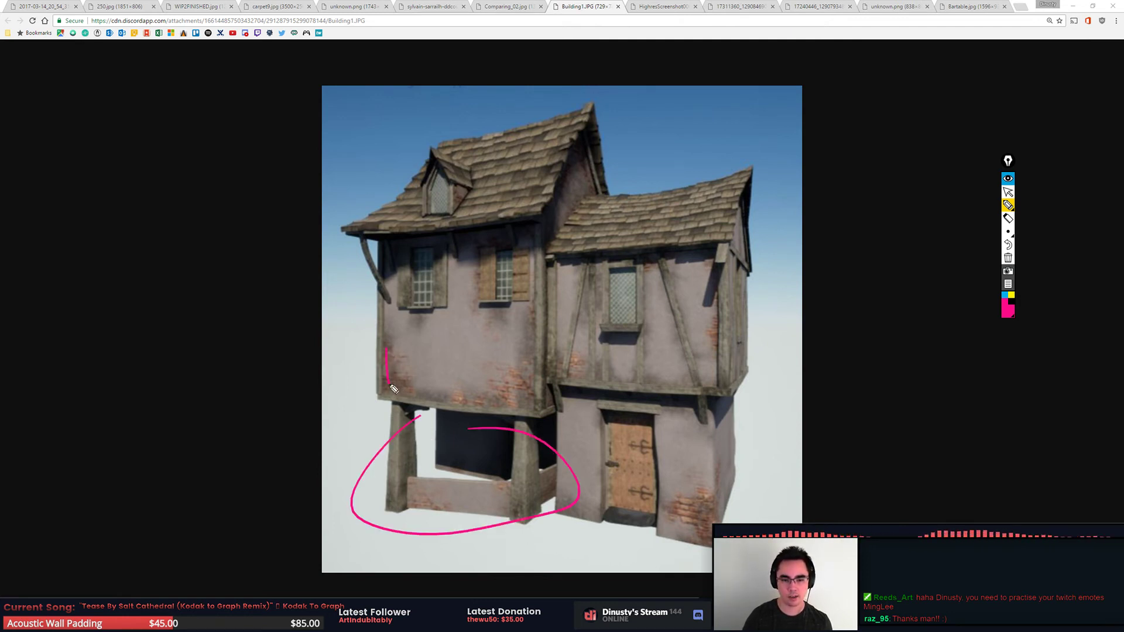
left_click_drag(394, 389, 524, 381)
left_click_drag(377, 356, 533, 360)
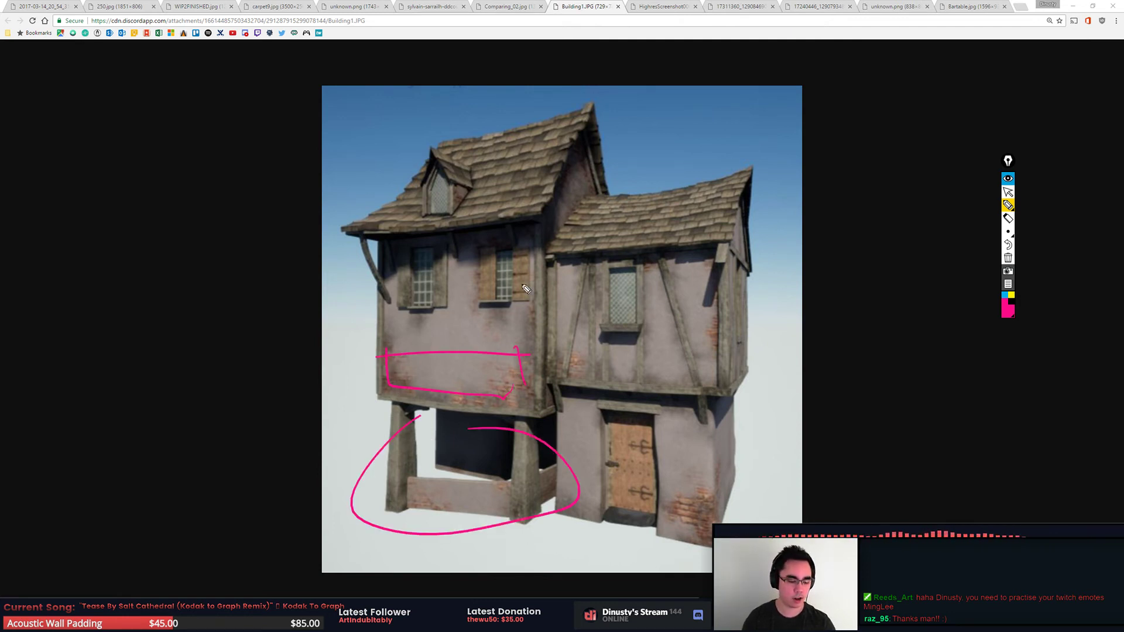
key("ctrl+shift+c")
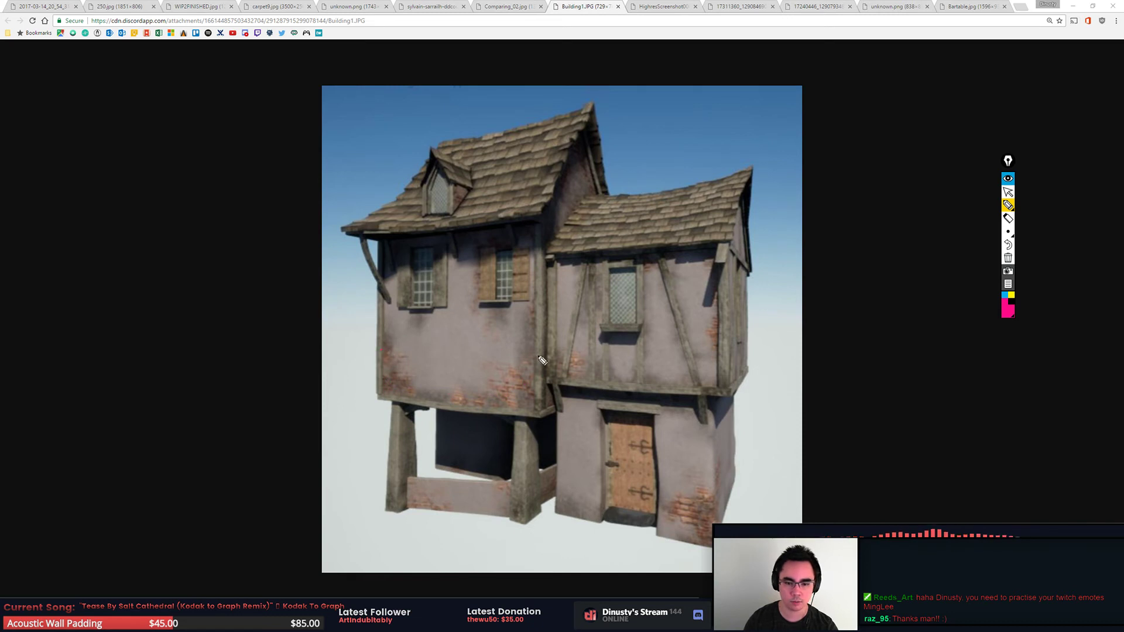
Step: Draw a pink zigzag across the upper-left wall, undoing stray strokes
mouse_move(538, 354)
left_mouse_down()
mouse_move(461, 358)
mouse_move(515, 361)
left_mouse_up()
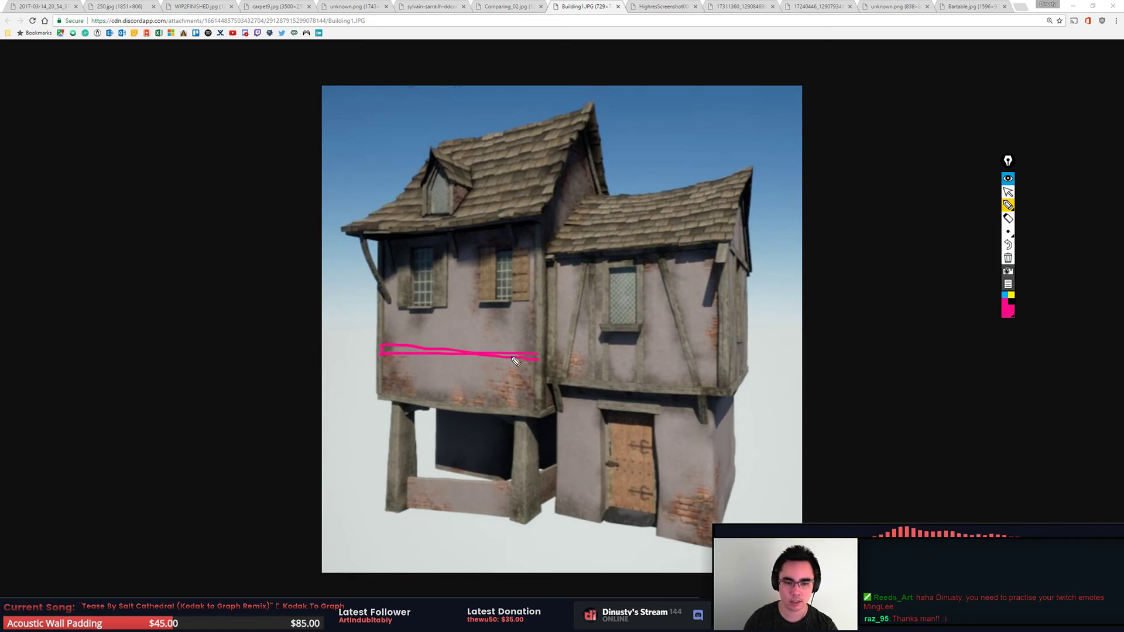
mouse_move(430, 392)
left_mouse_down()
mouse_move(473, 362)
mouse_move(531, 406)
left_mouse_up()
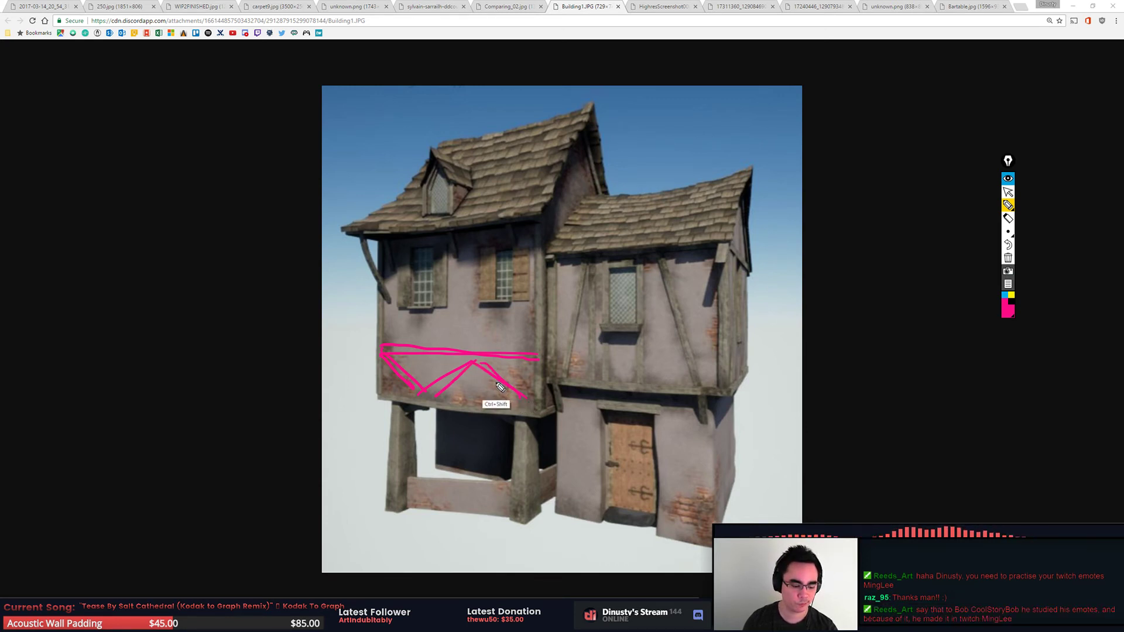
key("ctrl+shift+z")
key("ctrl+shift+z")
key("ctrl+shift+z")
key("ctrl+shift+z")
key("ctrl+shift+z")
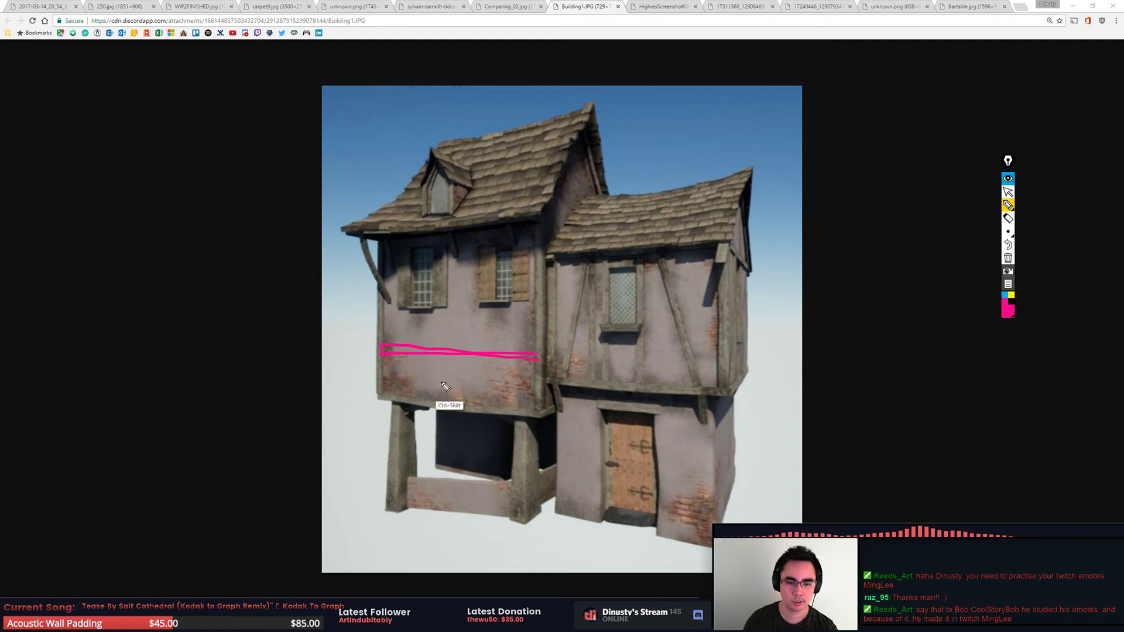
mouse_move(412, 390)
left_mouse_down()
mouse_move(463, 394)
mouse_move(489, 360)
mouse_move(527, 397)
mouse_move(515, 403)
left_mouse_up()
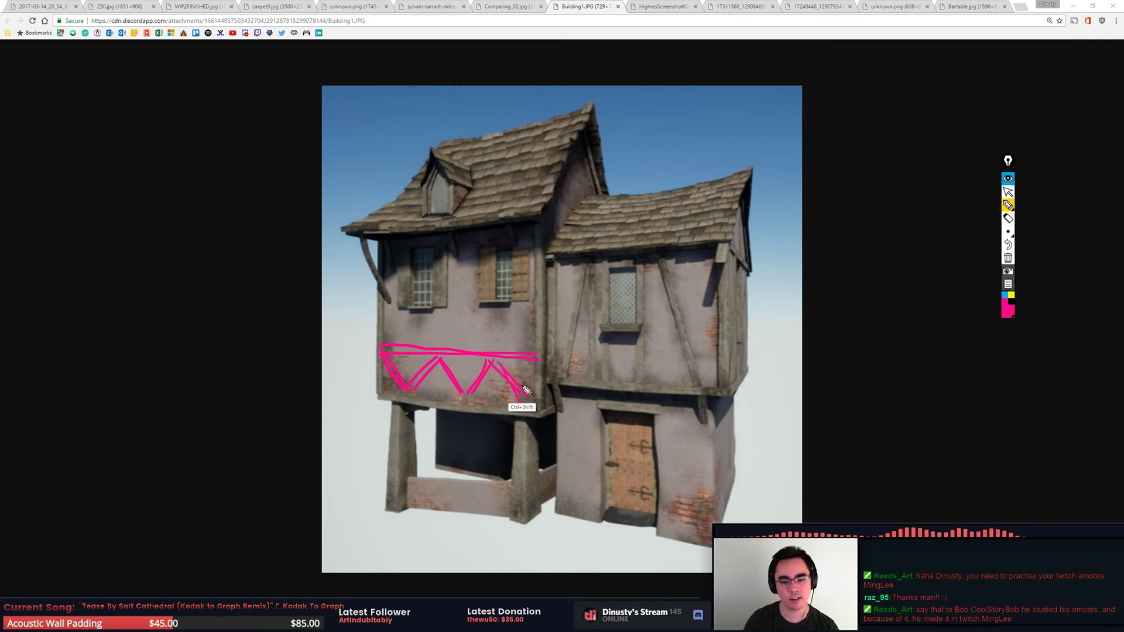
key("ctrl+z")
key("ctrl+z")
key("ctrl+z")
mouse_move(486, 361)
left_mouse_down()
mouse_move(475, 375)
mouse_move(484, 359)
mouse_move(516, 404)
mouse_move(514, 358)
mouse_move(476, 389)
mouse_move(398, 373)
mouse_move(376, 393)
mouse_move(462, 359)
mouse_move(509, 401)
mouse_move(537, 408)
left_mouse_up()
key("ctrl+z")
key("ctrl+shift")
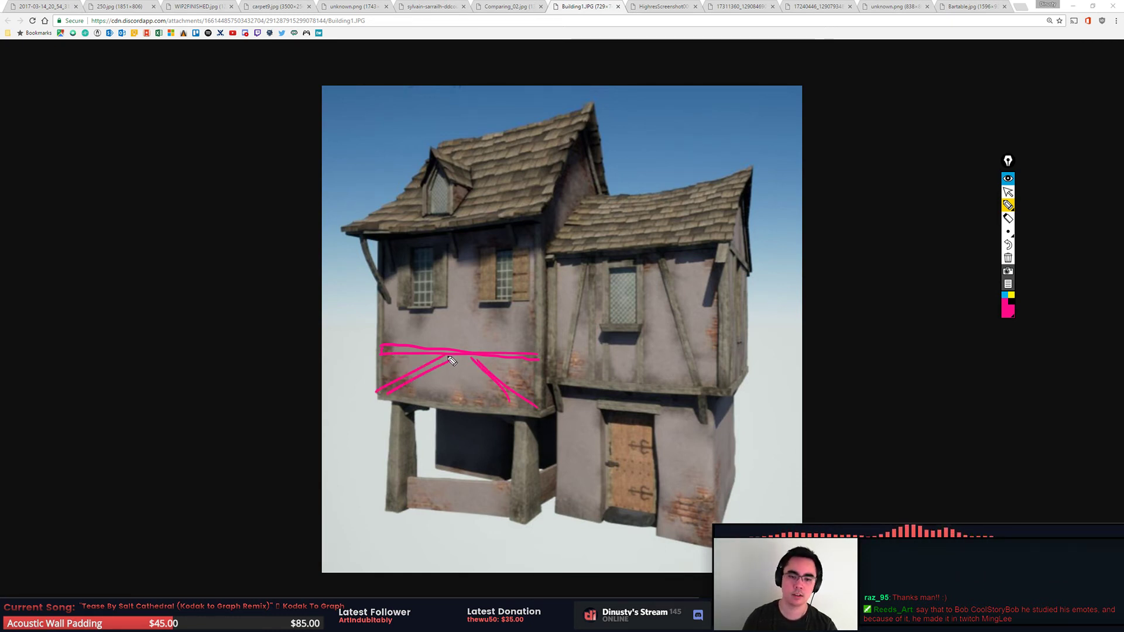
Step: Sketch diagonal braces, studs and a horizontal beam across the walls, then clear all annotations
left_click_drag(383, 352, 539, 356)
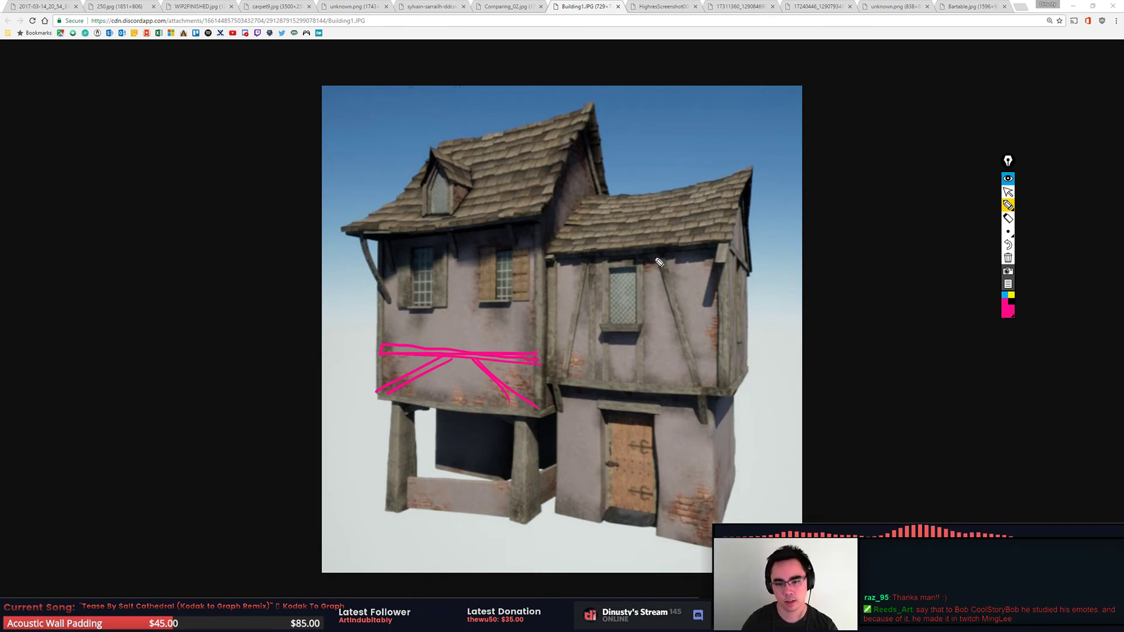
left_click_drag(657, 258, 704, 385)
left_click_drag(593, 258, 559, 373)
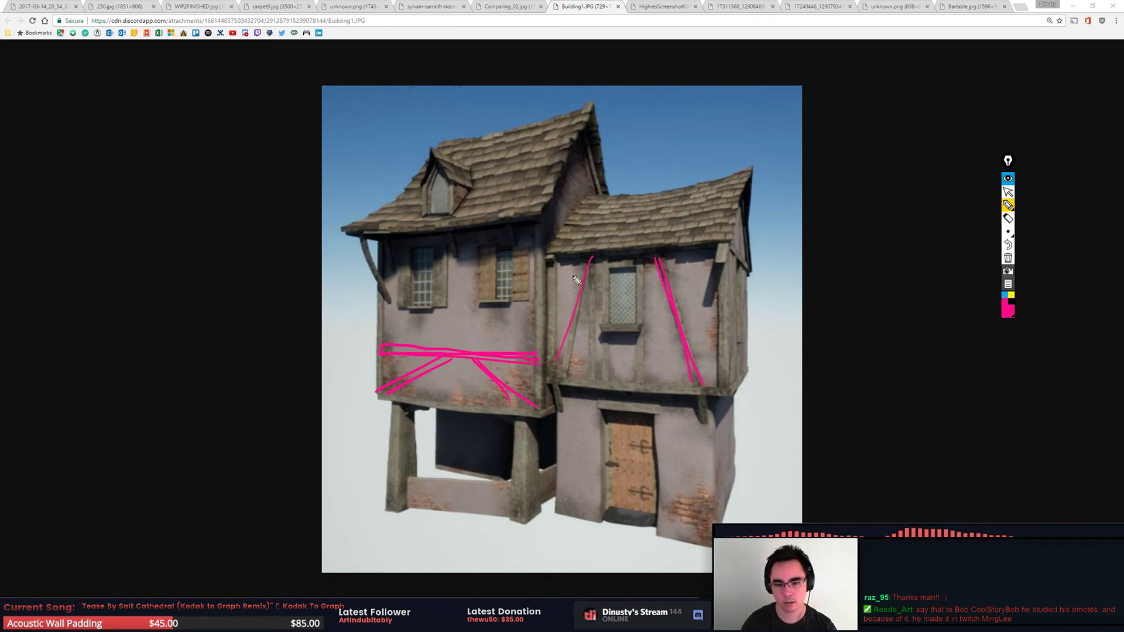
mouse_move(581, 264)
left_mouse_down()
mouse_move(563, 363)
mouse_move(603, 380)
left_mouse_up()
mouse_move(609, 337)
left_mouse_down()
mouse_move(607, 382)
mouse_move(633, 381)
left_mouse_up()
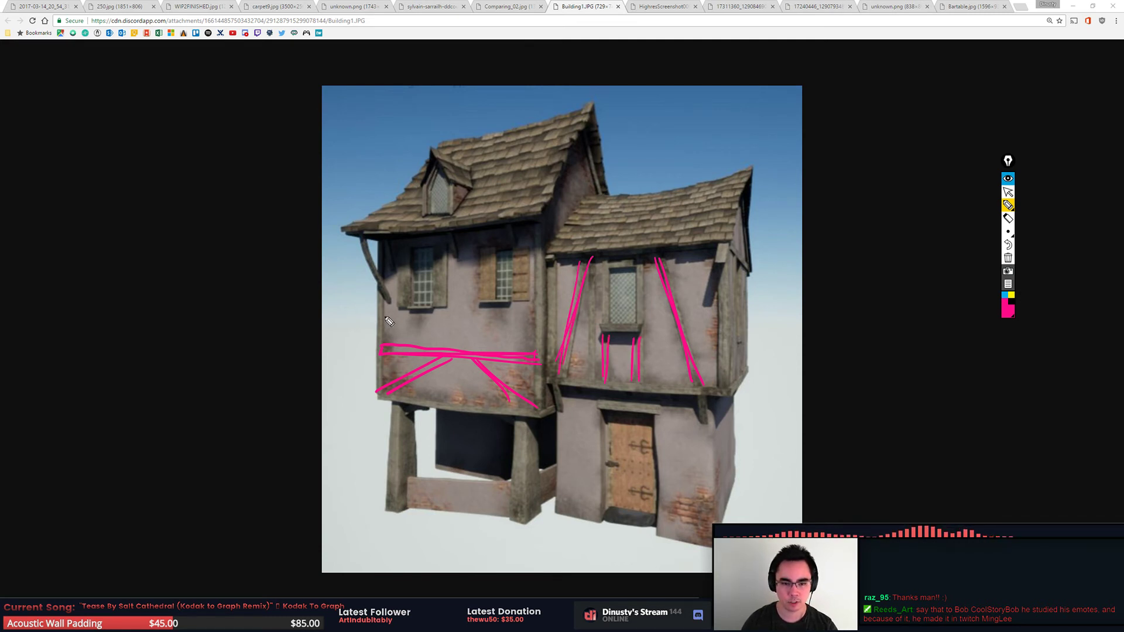
left_click_drag(381, 316, 530, 311)
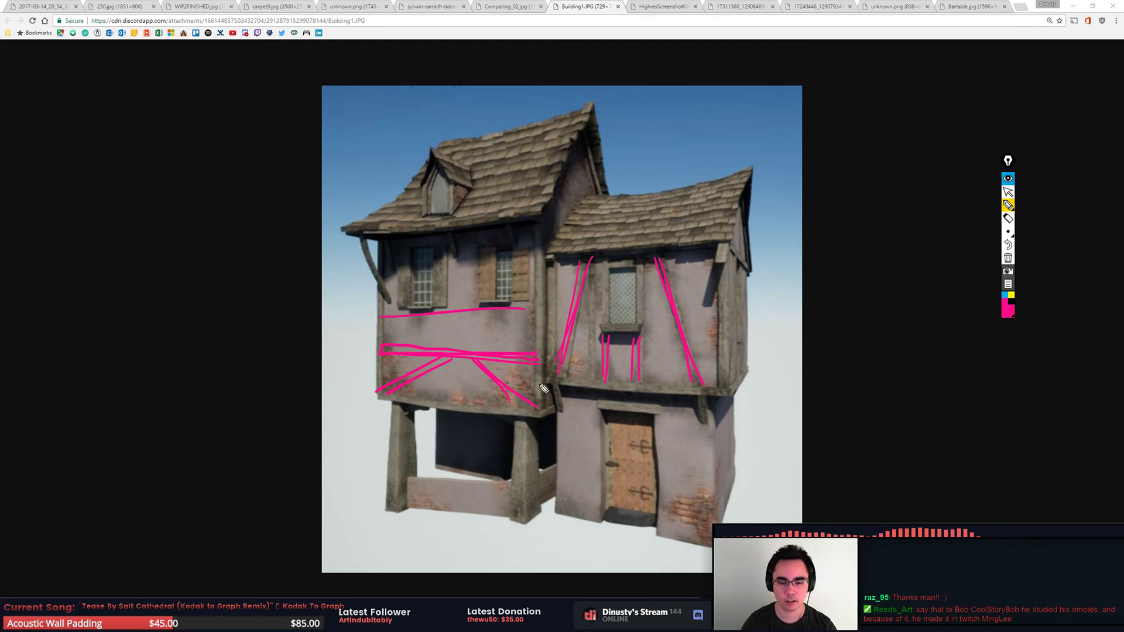
key("ctrl+shift+z")
key("ctrl+shift+z")
key("ctrl+shift+z")
key("ctrl+shift+z")
key("ctrl+shift+z")
key("ctrl+shift+z")
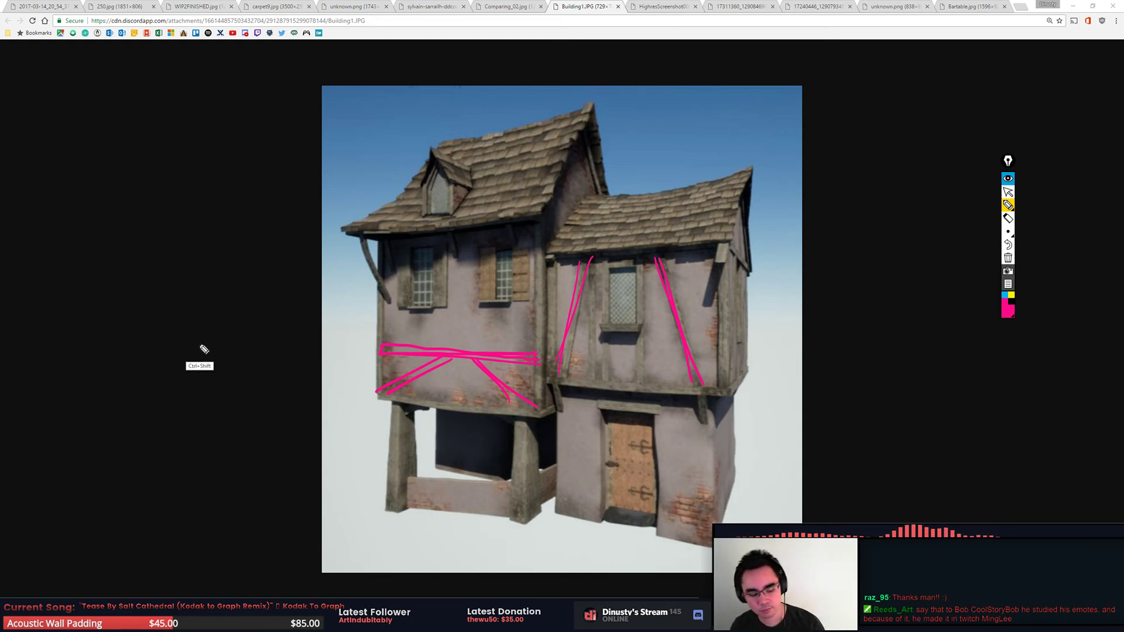
key("Delete")
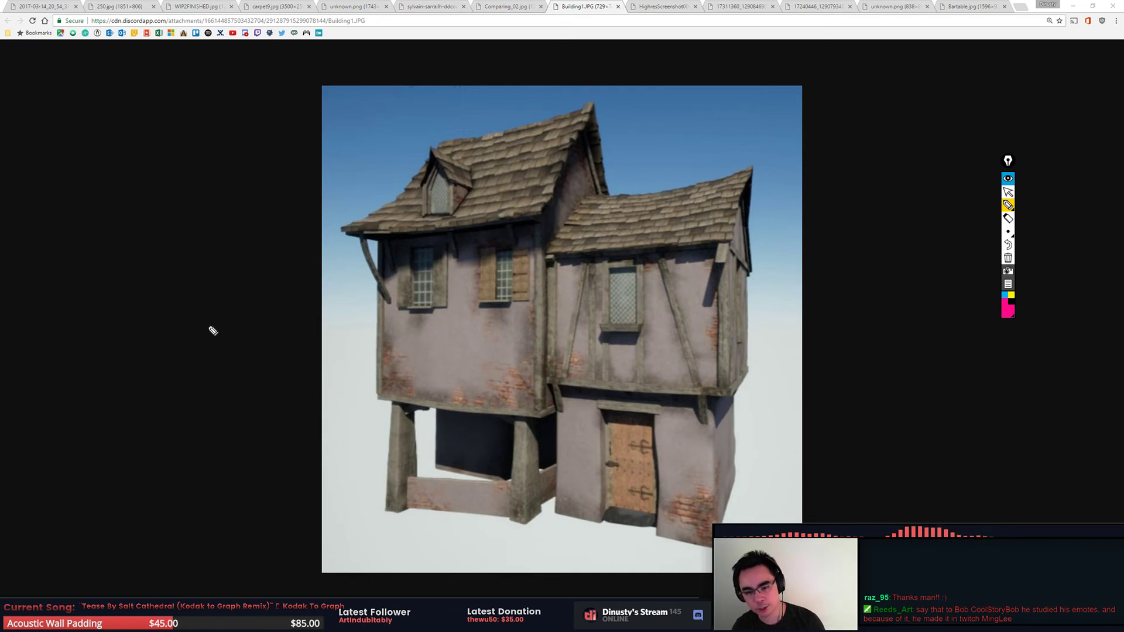
Step: Leave drawing mode and show the HighresScreenshot00000.png great hall tab
left_click(1009, 193)
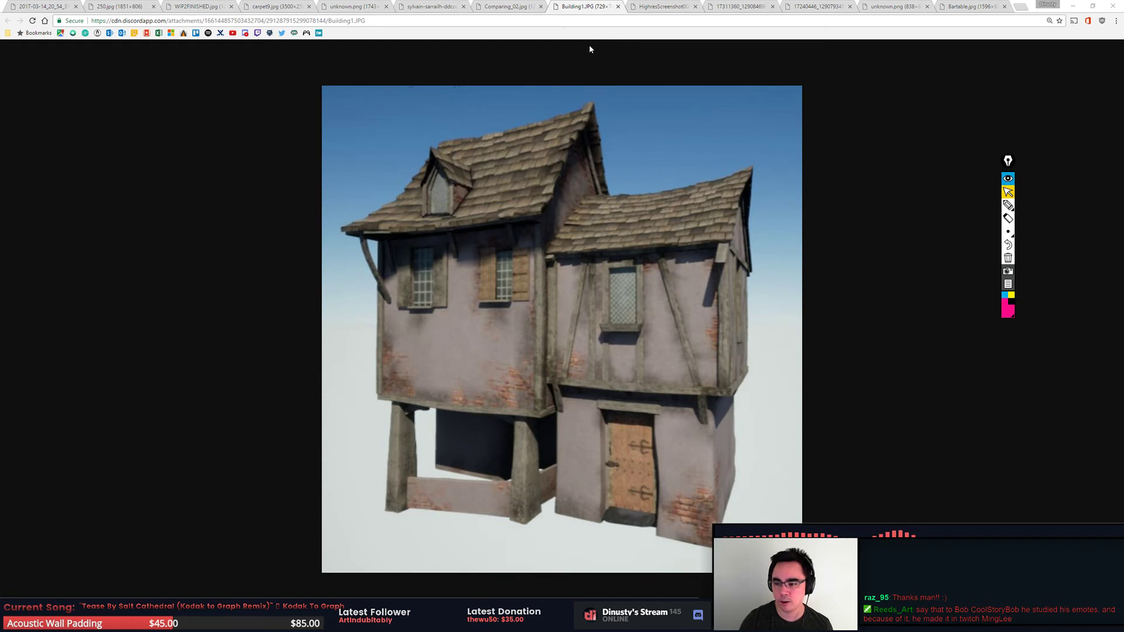
left_click(650, 6)
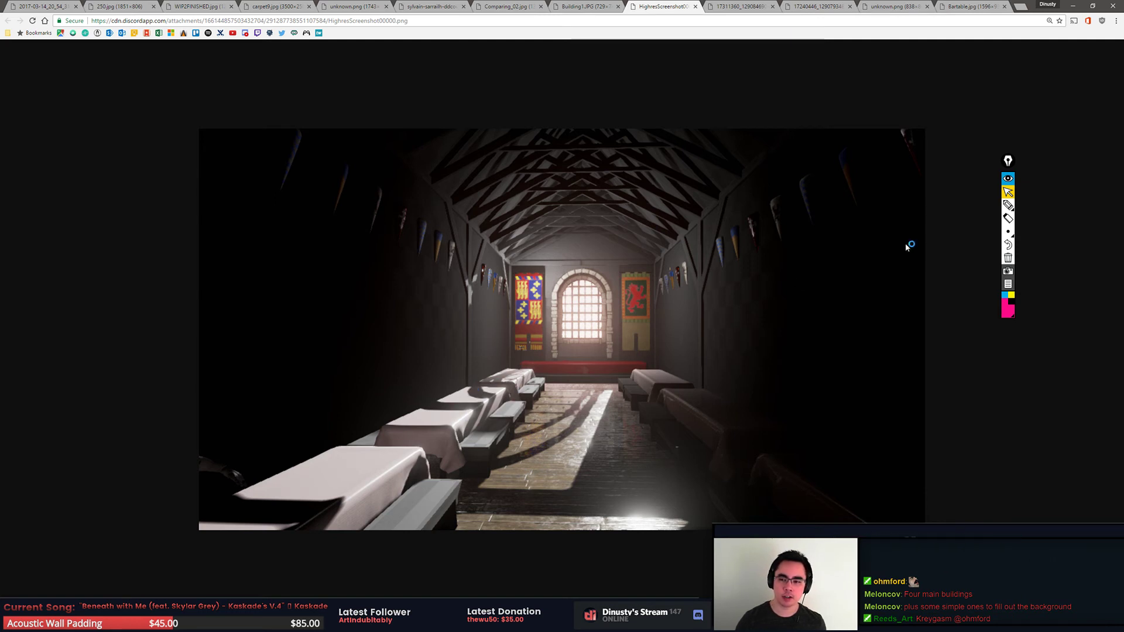
Step: Outline the nearest tables and trace both floor perspective lines in pink, redrawing the right one
left_click(1008, 205)
left_click_drag(429, 406, 452, 392)
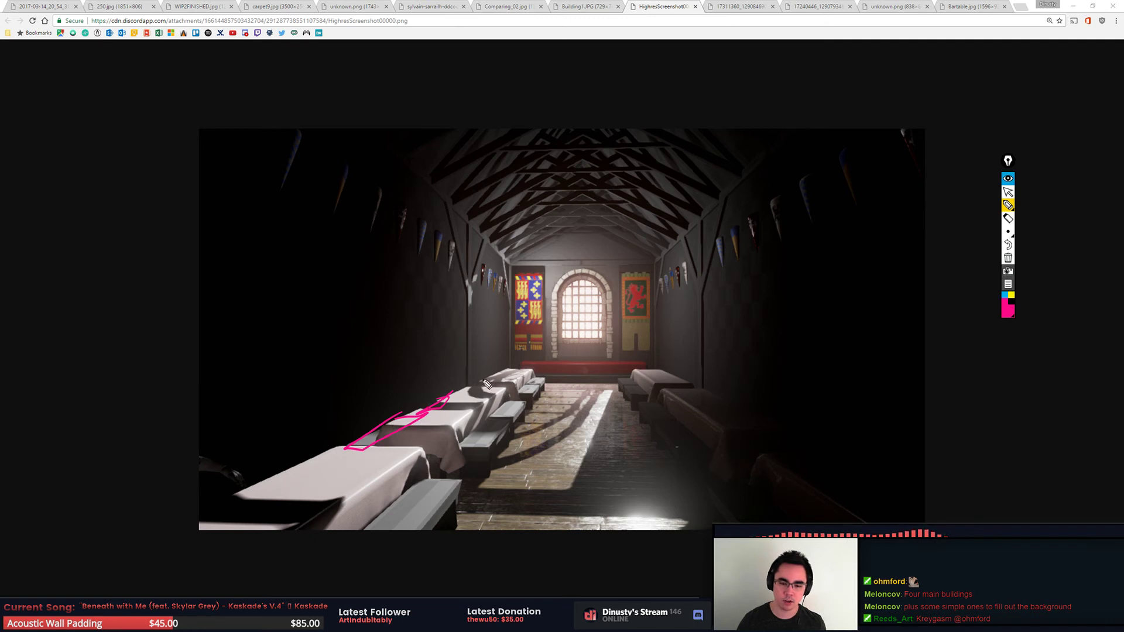
left_click_drag(553, 388, 524, 452)
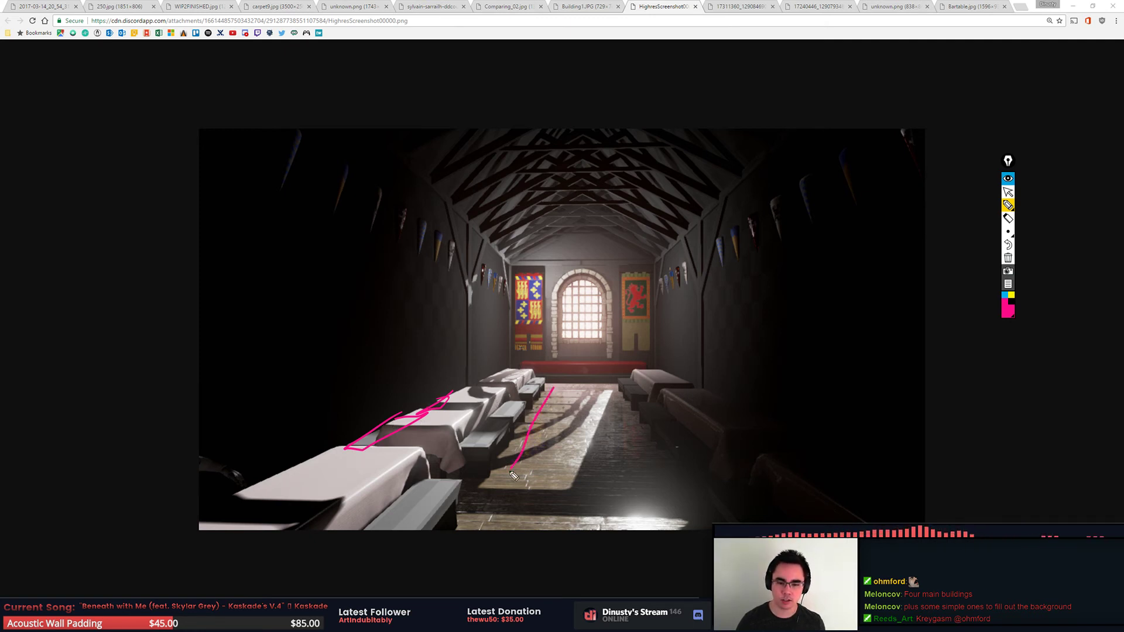
left_click_drag(556, 389, 483, 523)
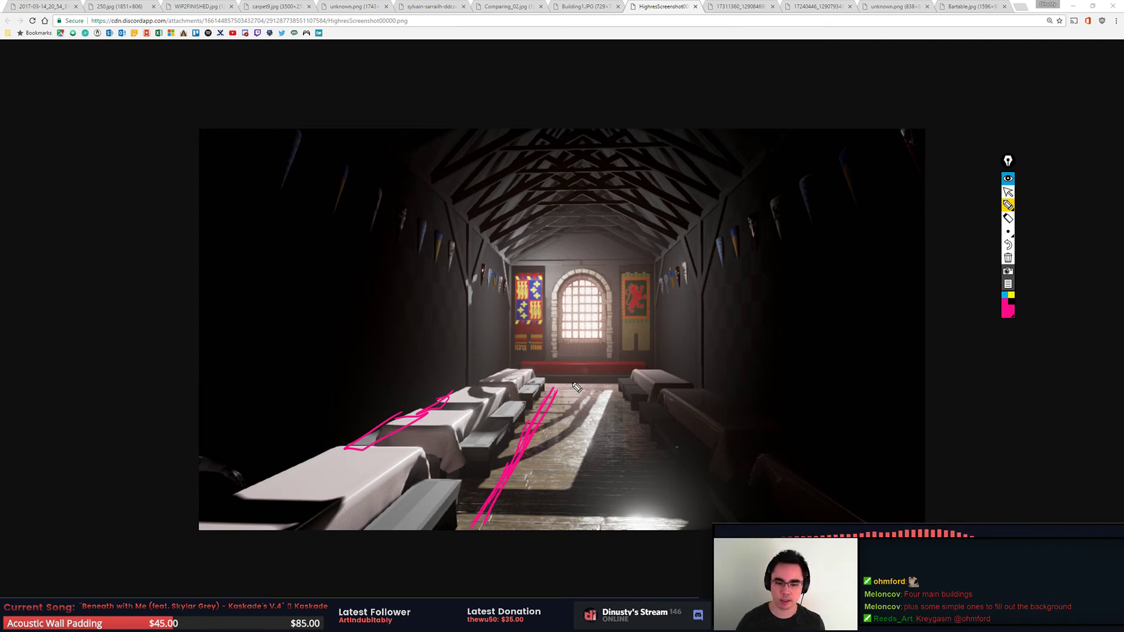
left_click_drag(615, 391, 696, 507)
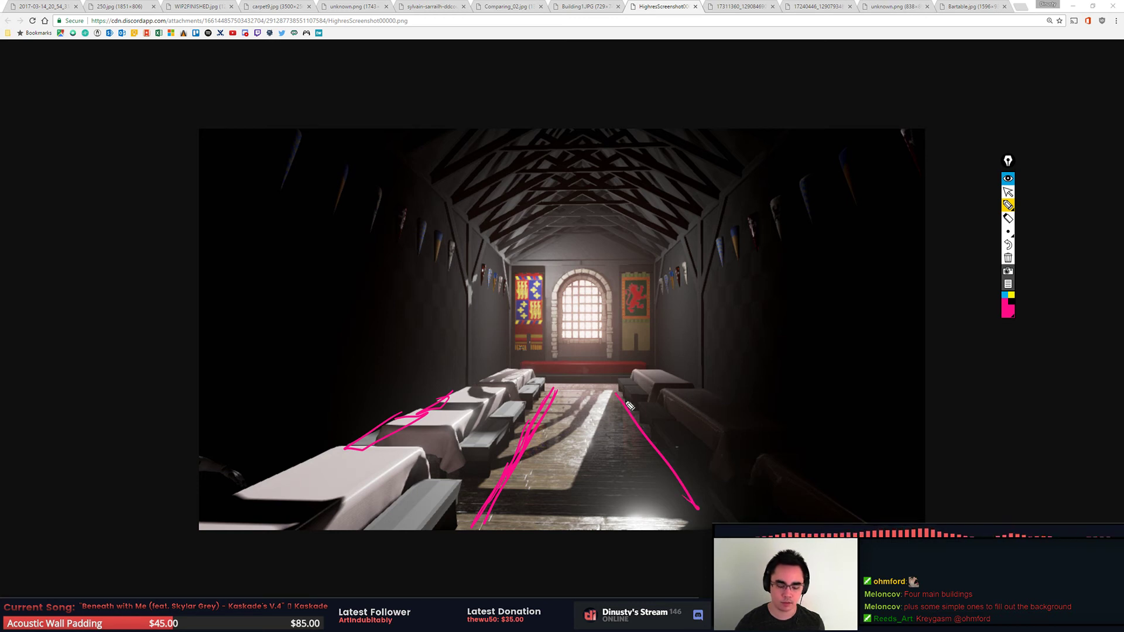
key("ctrl+shift+z")
left_click_drag(609, 391, 648, 479)
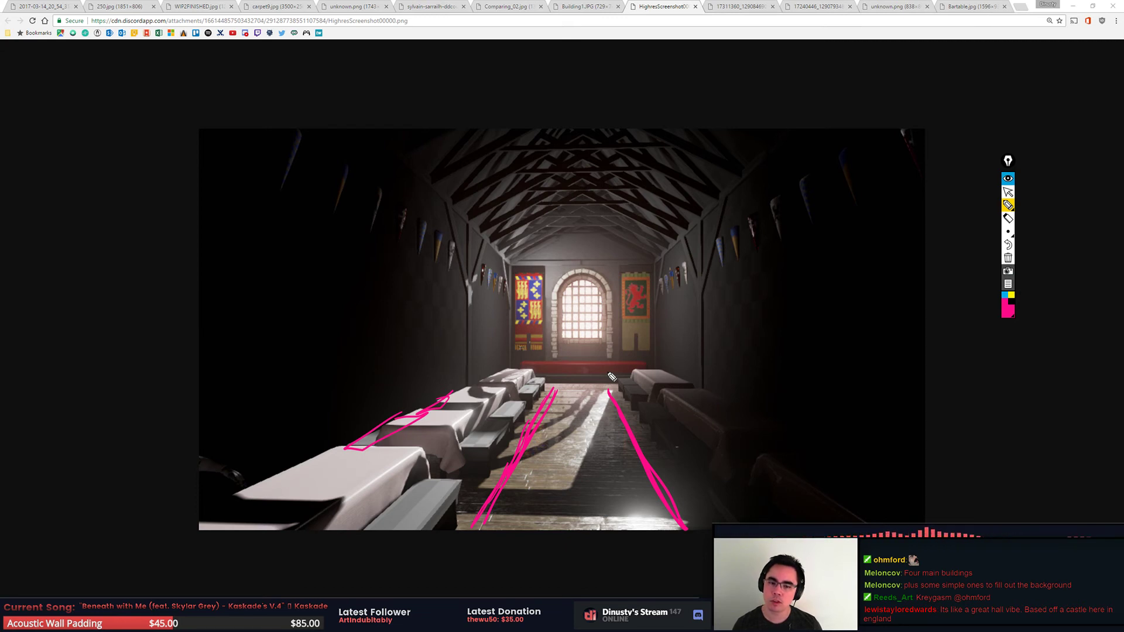
Step: Trace the left and right wall edges and circle both heraldic banners and the red dais
mouse_move(486, 246)
left_mouse_down()
mouse_move(472, 292)
mouse_move(505, 271)
mouse_move(499, 258)
left_mouse_up()
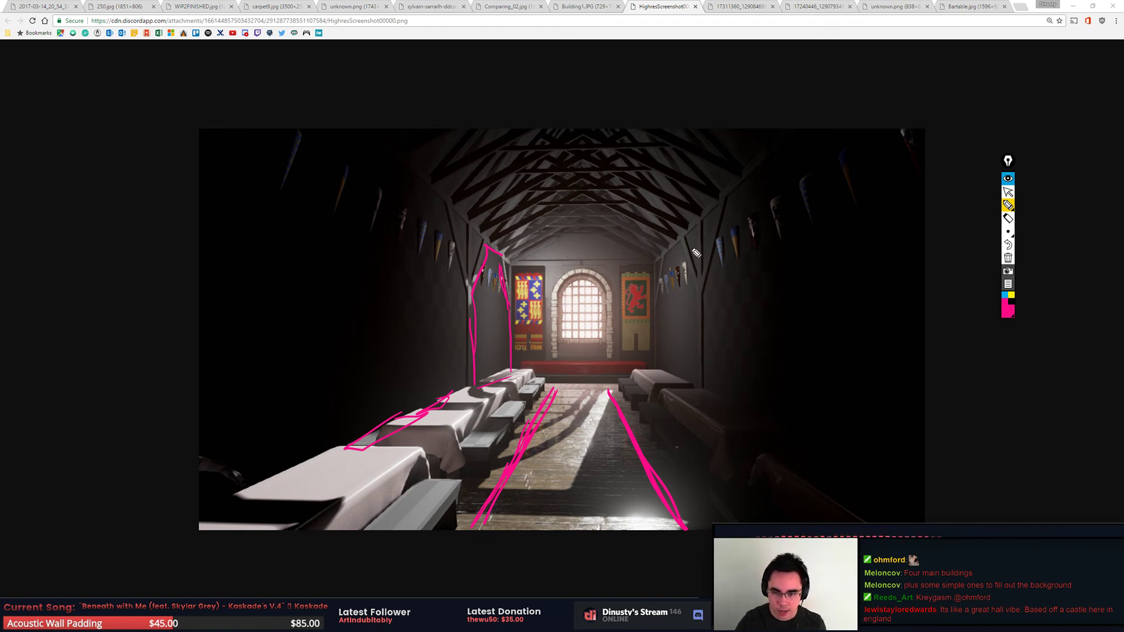
mouse_move(682, 238)
left_mouse_down()
mouse_move(700, 284)
mouse_move(701, 223)
mouse_move(703, 263)
mouse_move(726, 199)
mouse_move(700, 287)
mouse_move(701, 377)
left_mouse_up()
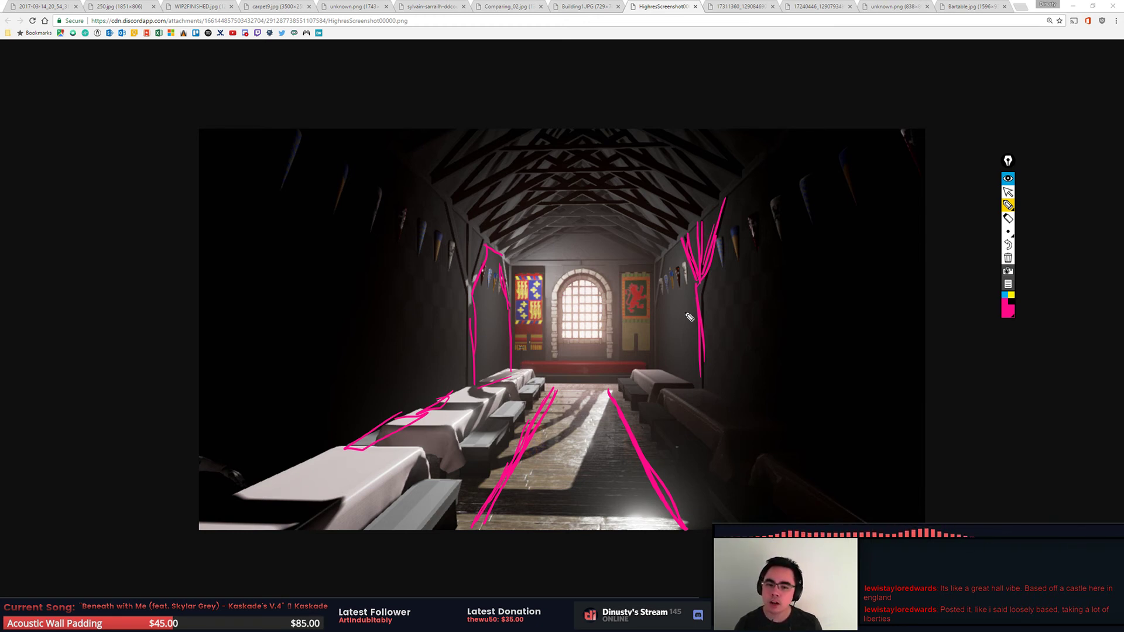
left_click_drag(534, 254, 548, 262)
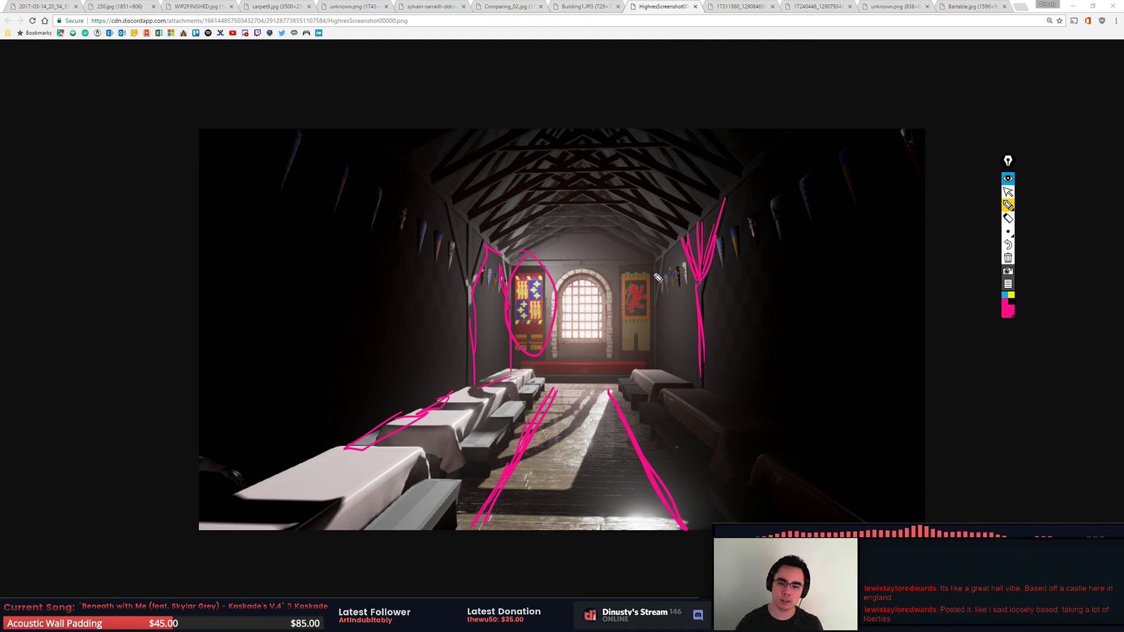
left_click_drag(641, 262, 650, 261)
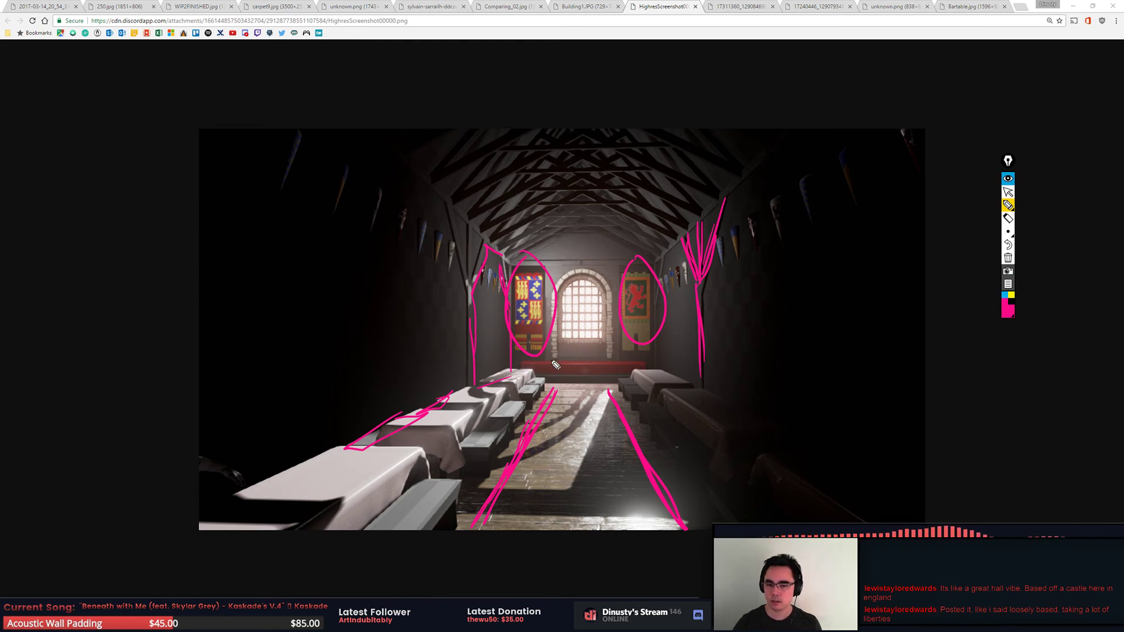
left_click_drag(556, 366, 585, 359)
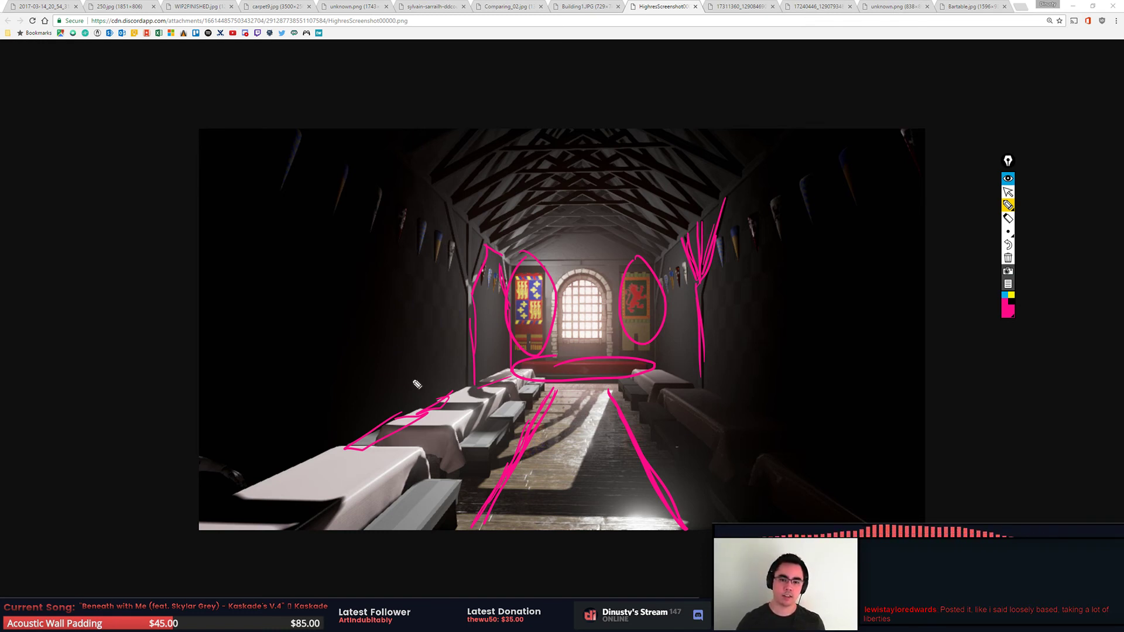
Step: Sketch a pink rafter, pointed roof outline and horizontal beam across the hall ceiling
mouse_move(464, 204)
left_mouse_down()
mouse_move(587, 143)
mouse_move(472, 203)
left_mouse_up()
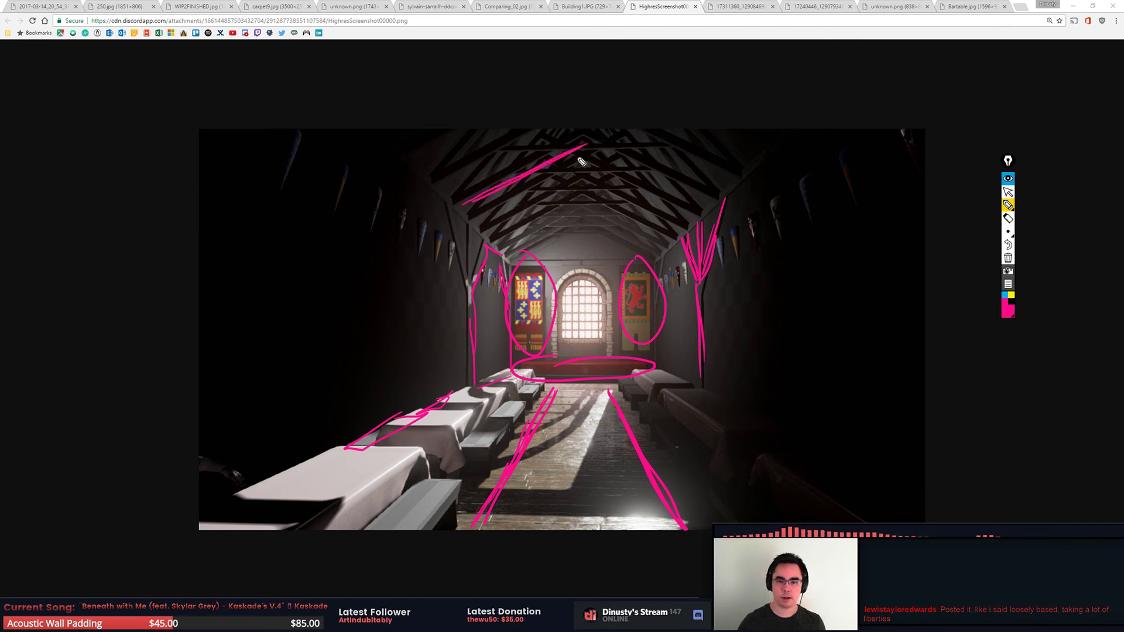
mouse_move(580, 154)
left_mouse_down()
mouse_move(729, 196)
mouse_move(708, 191)
left_mouse_up()
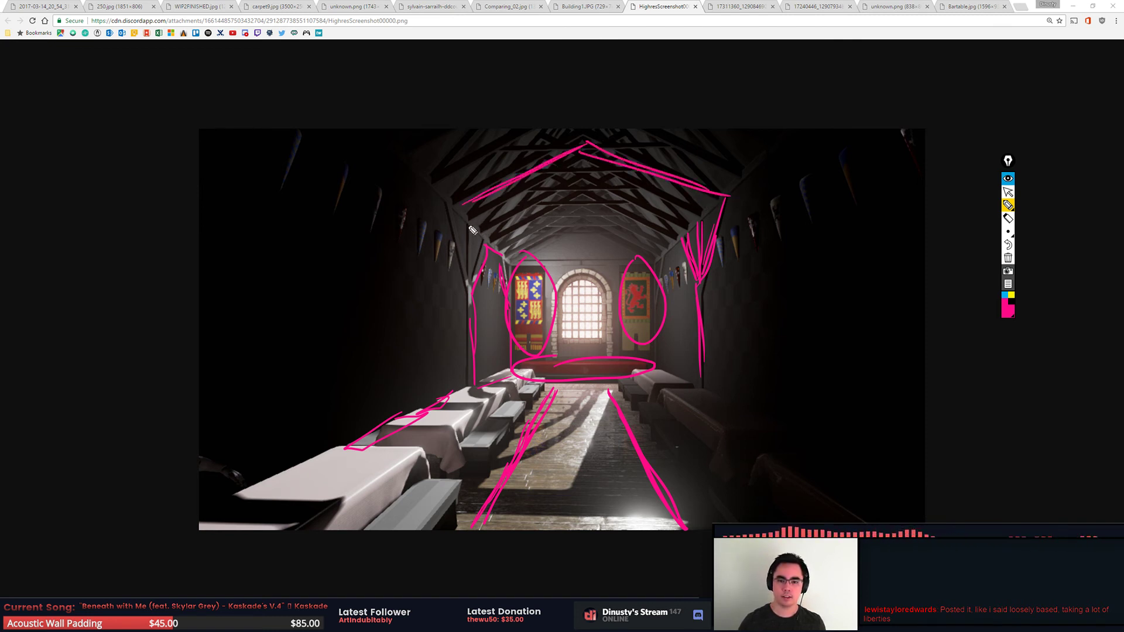
left_click_drag(468, 230, 755, 231)
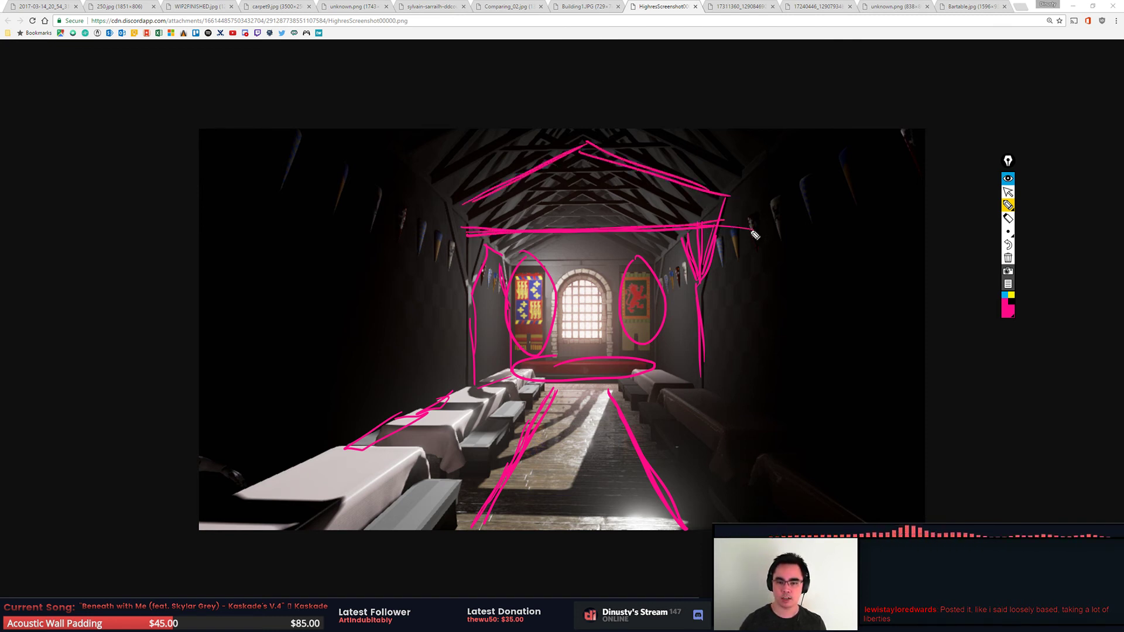
mouse_move(579, 411)
left_mouse_down()
mouse_move(582, 236)
mouse_move(586, 416)
left_mouse_up()
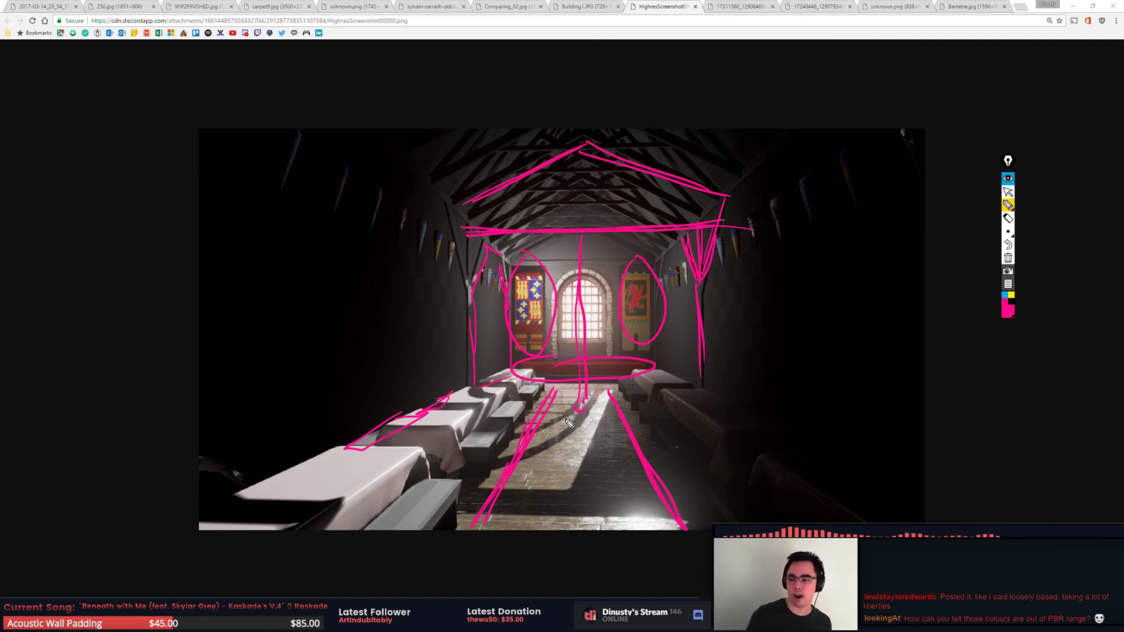
Step: Clear the hall-render markup, copy a capture of the left banner region, and start a Photoshop document
key("ctrl+shift+c")
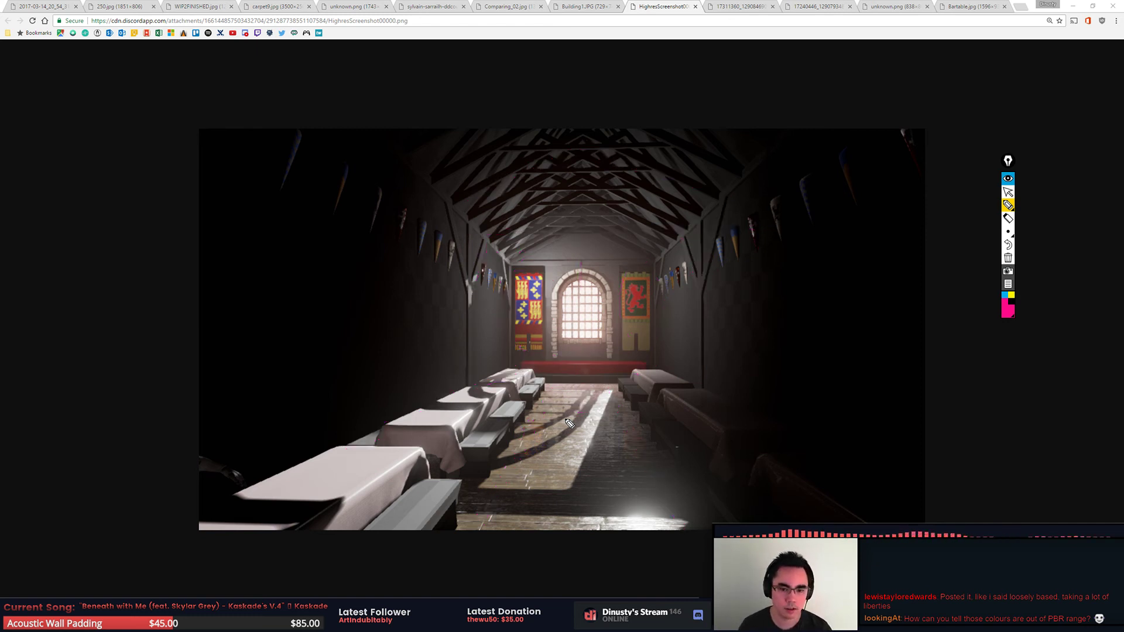
left_click(1008, 193)
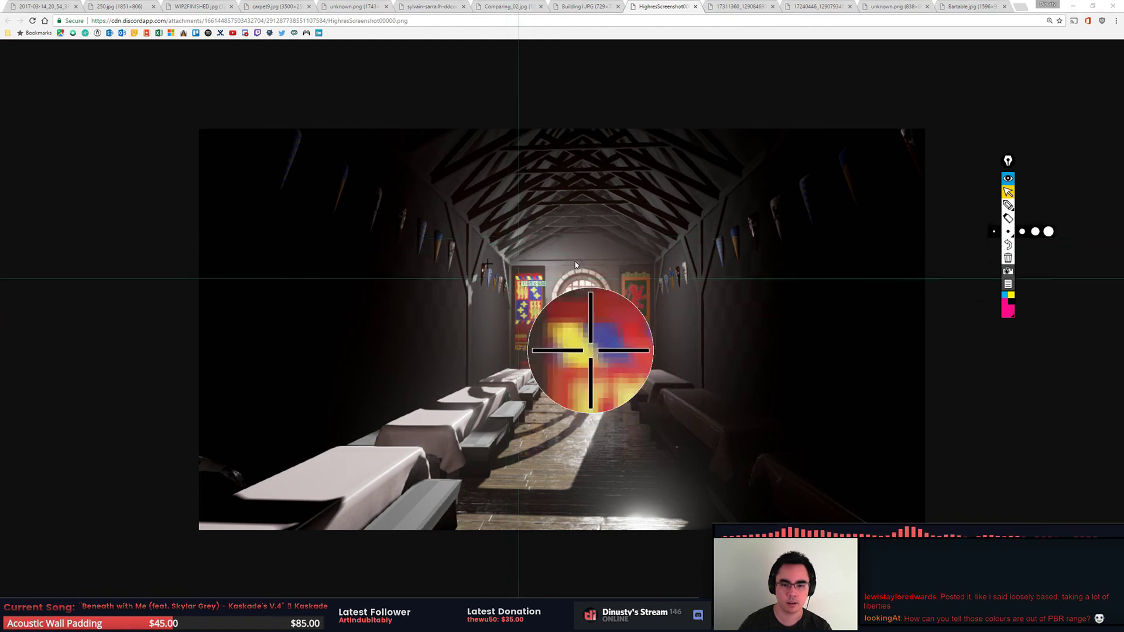
left_click(578, 374)
left_click(615, 408)
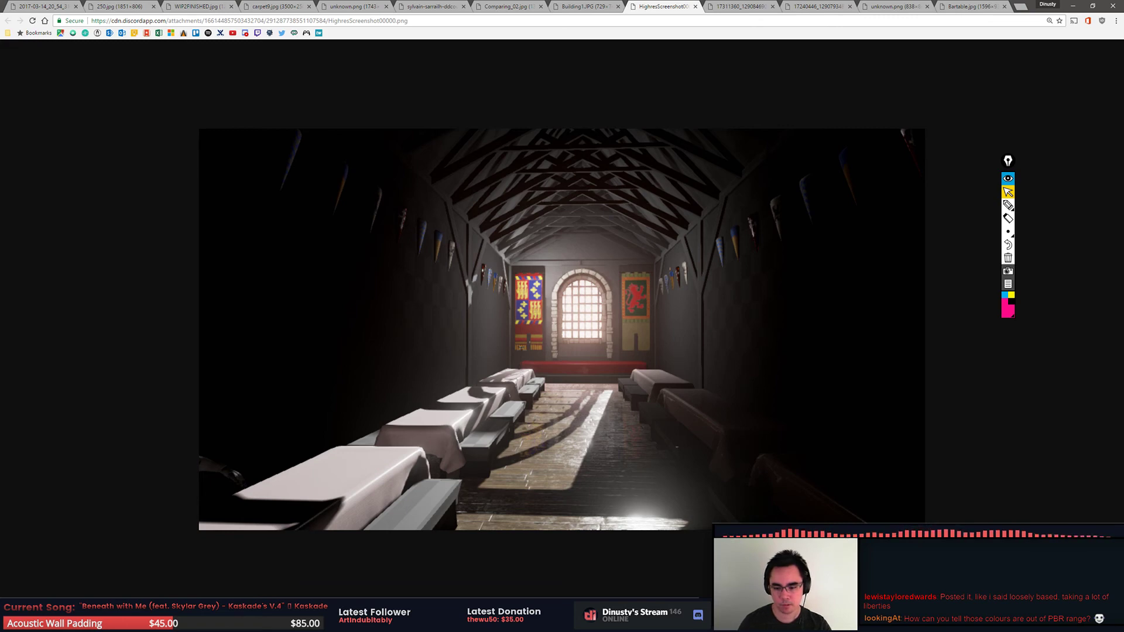
key("alt+Tab")
key("ctrl+n")
Step: Create the new document, paste the banner capture and zoom in on it
key("Return")
key("ctrl+v")
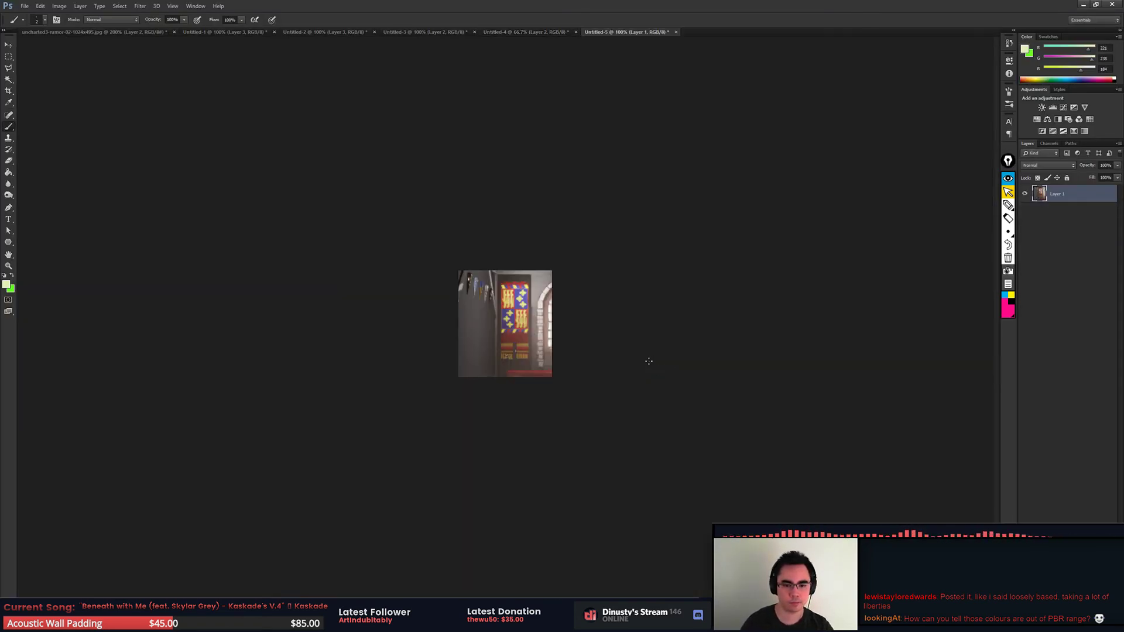
key("ctrl+plus")
key("ctrl+plus")
key("ctrl+plus")
Step: Sample the banner's red in the Color Picker and make it slightly lighter
left_click(497, 280, "alt")
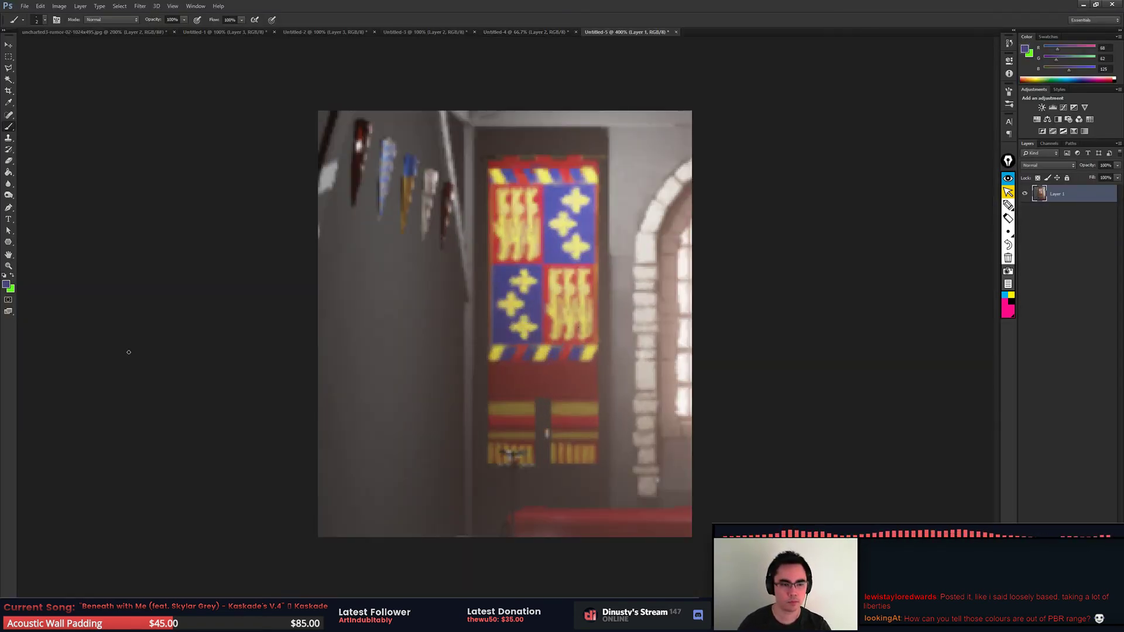
left_click(6, 284)
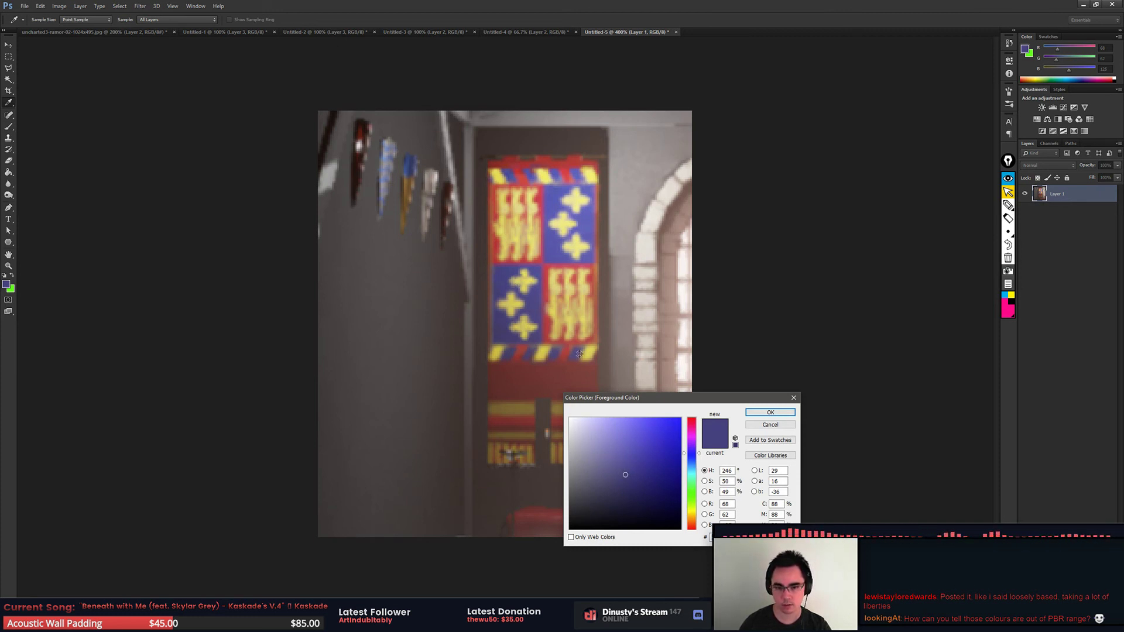
left_click(493, 211)
left_click_drag(494, 211, 515, 233)
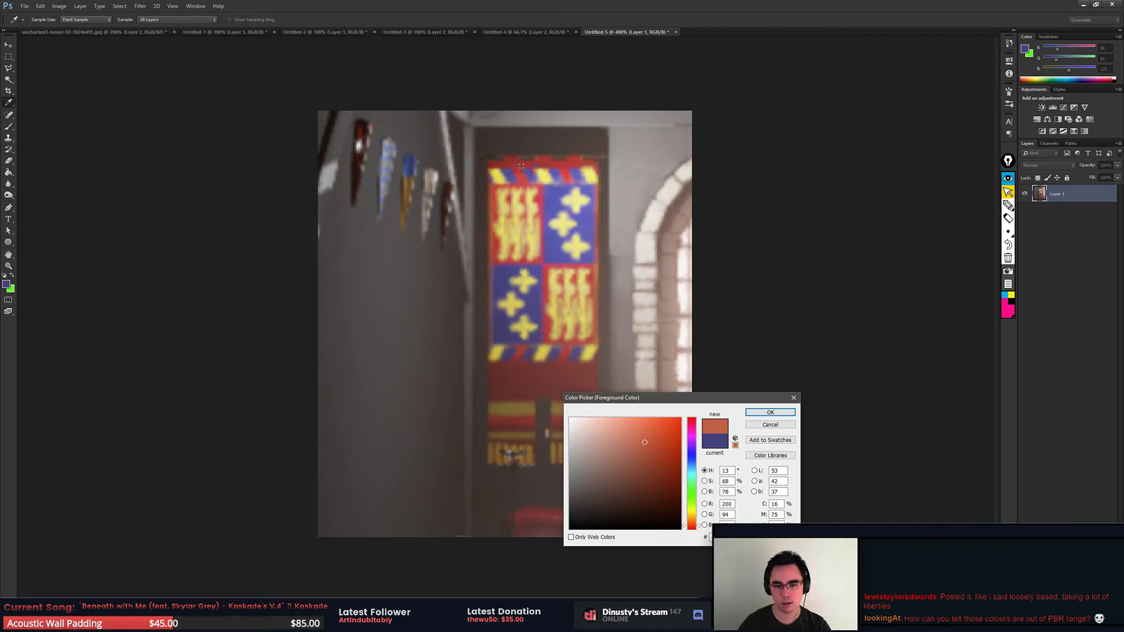
left_click_drag(521, 167, 532, 195)
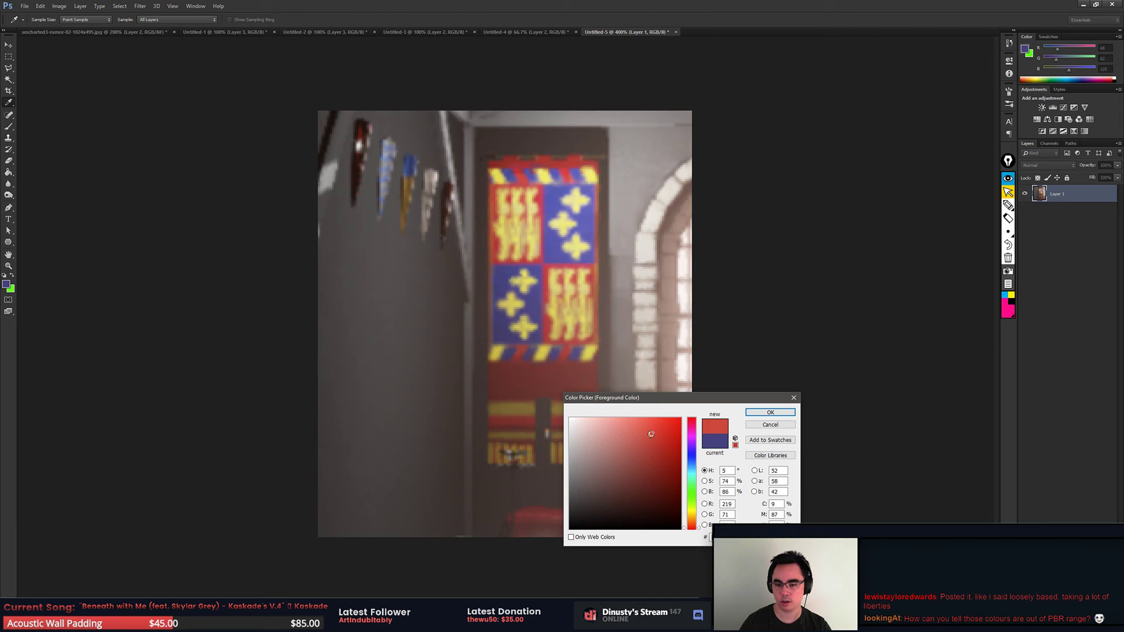
mouse_move(651, 434)
left_mouse_down()
mouse_move(639, 432)
mouse_move(524, 199)
mouse_move(576, 328)
left_mouse_up()
Step: Copy a screenshot of the Color Picker to the clipboard and cancel the picker
key("Print")
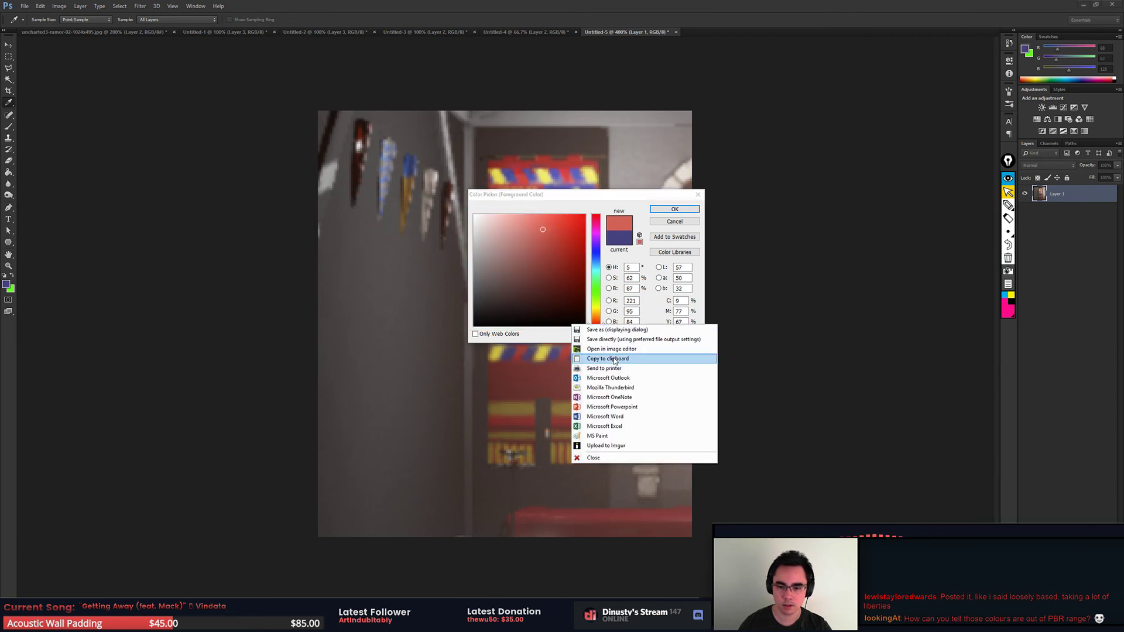
left_click(608, 358)
left_click(673, 223)
Step: Create a clipboard-sized document, paste the Color Picker snapshot and zoom in
key("ctrl+n")
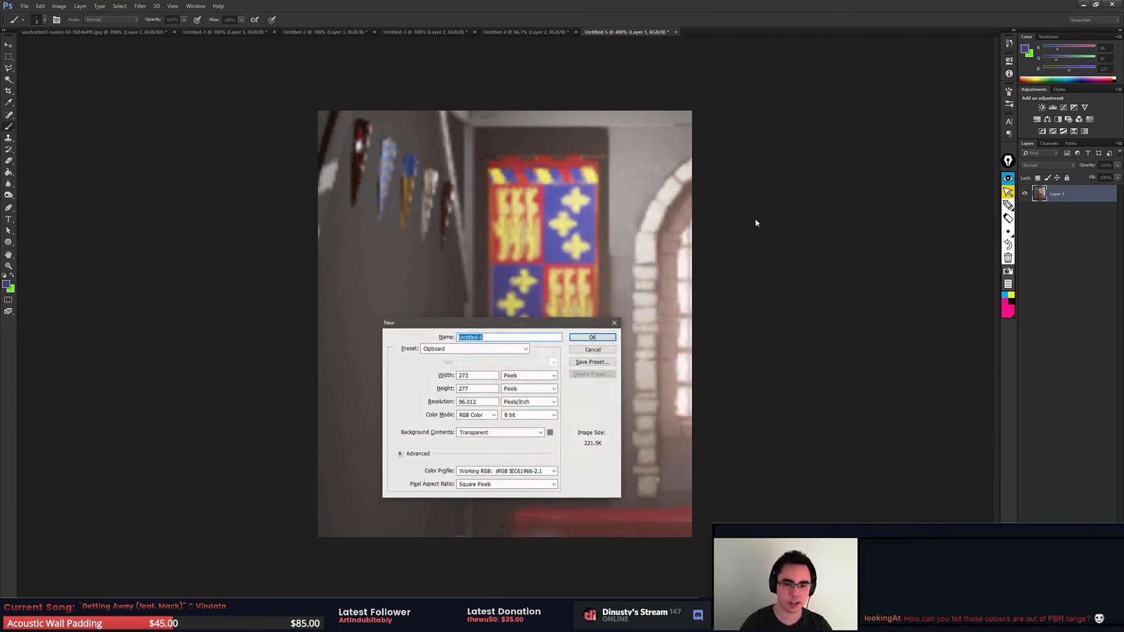
key("Return")
key("ctrl+v")
key("ctrl+plus")
key("ctrl+plus")
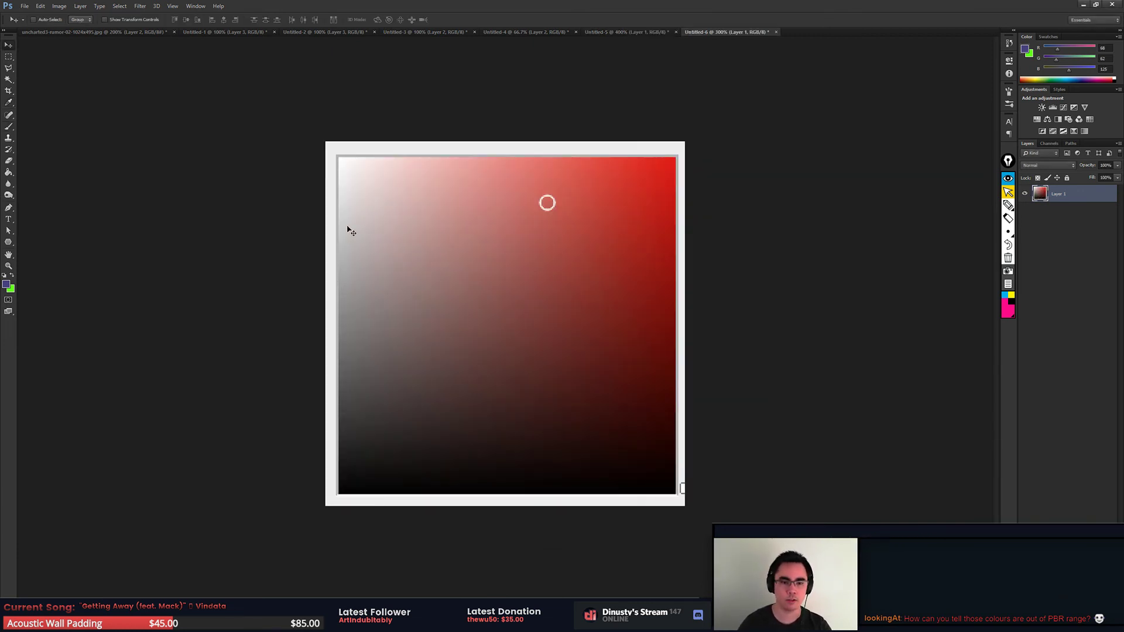
Step: Draw purple horizontal and vertical lines across the colour field, undoing trial lower lines
left_click_drag(337, 234, 699, 235)
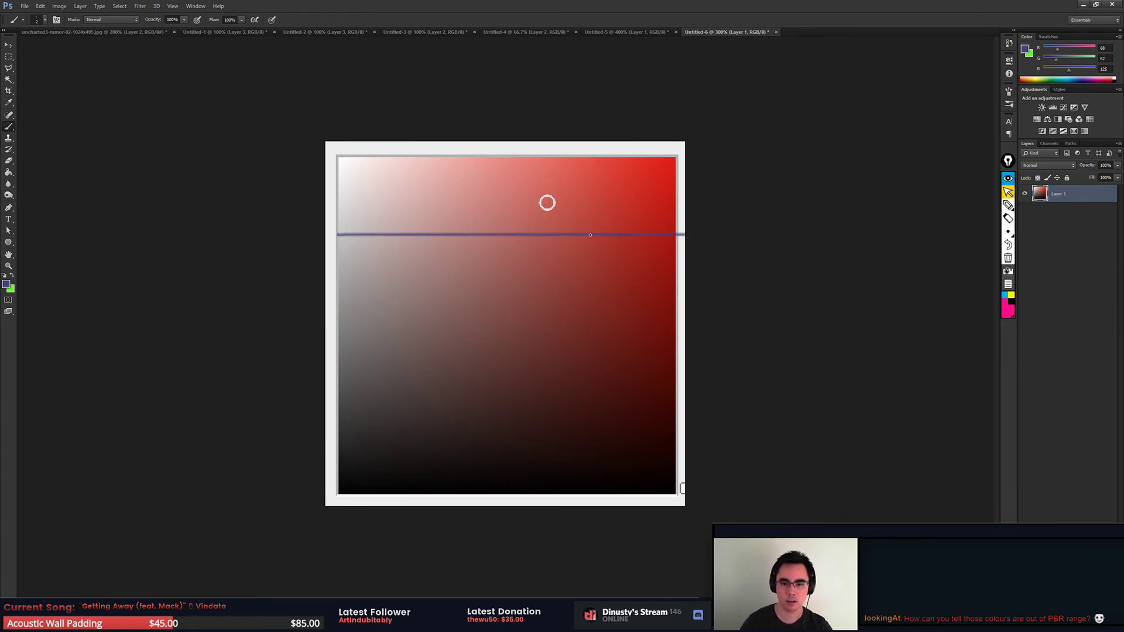
left_click_drag(591, 234, 591, 507)
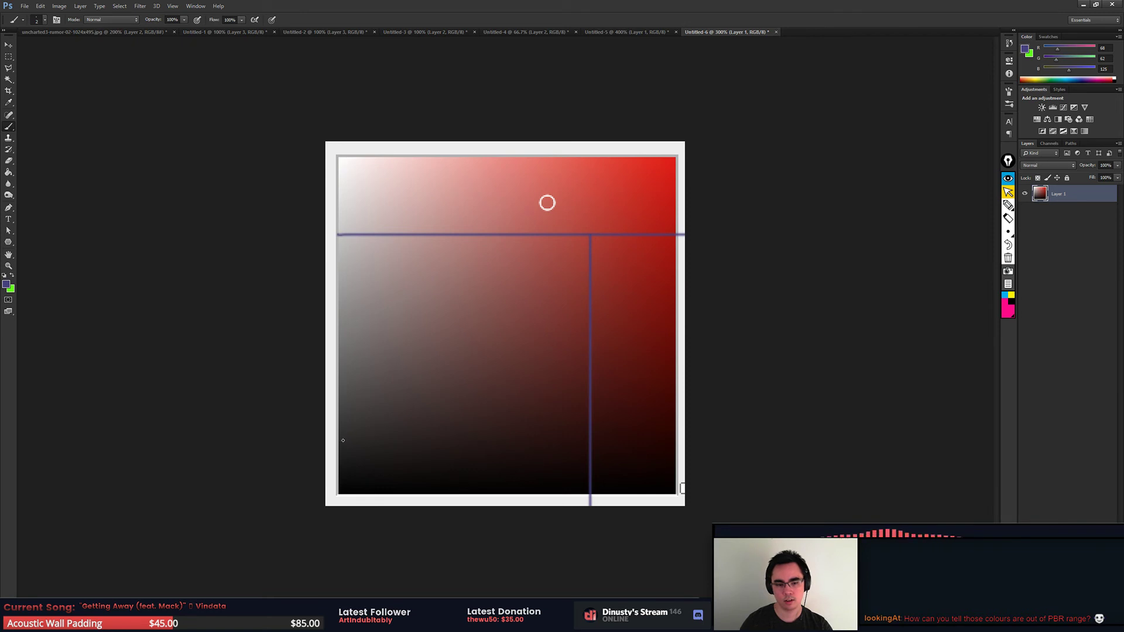
left_click_drag(343, 441, 629, 440)
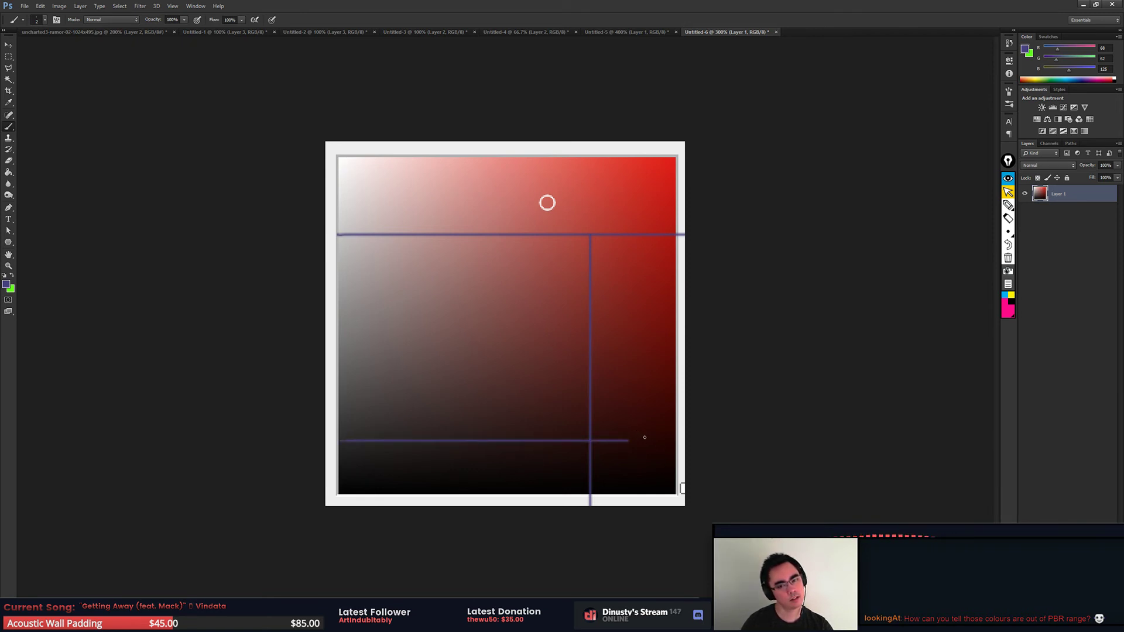
key("ctrl+z")
left_click_drag(341, 430, 585, 423)
key("ctrl+z")
key("ctrl+z")
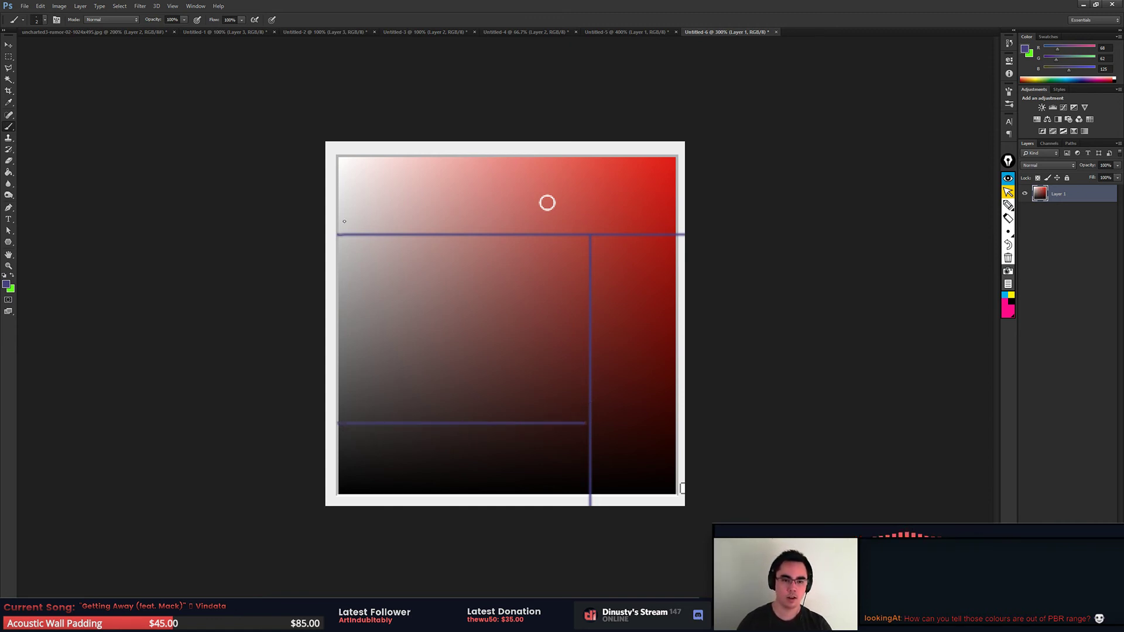
Step: Try an eraser spot, then step back through history and restore all three purple lines
key("e")
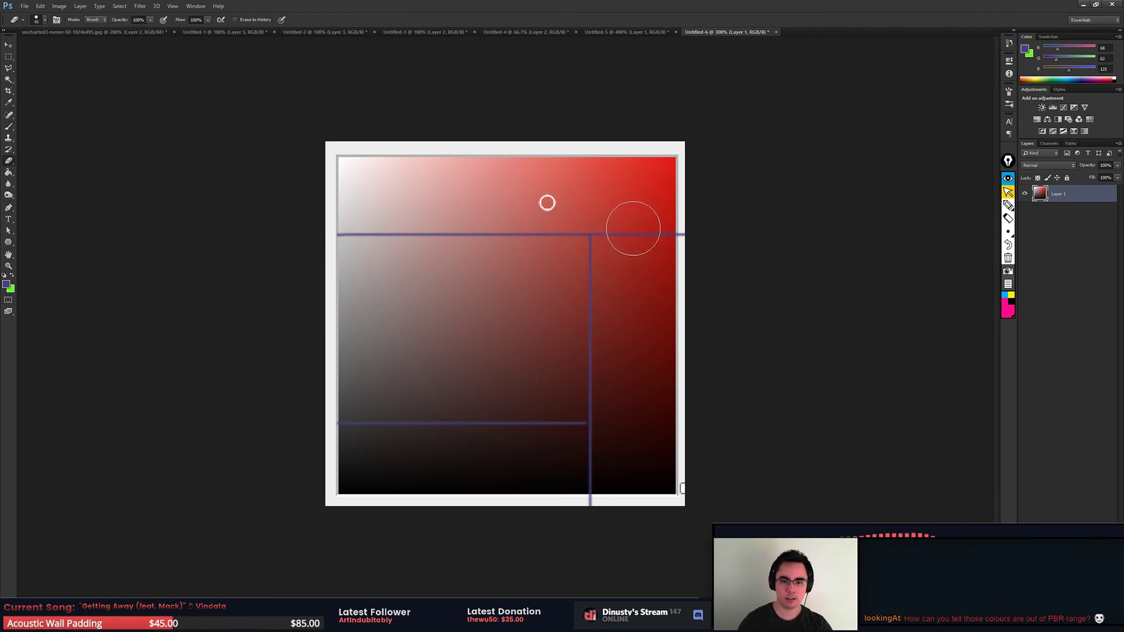
left_click(618, 231)
key("ctrl+z")
key("ctrl+alt+z")
key("ctrl+alt+z")
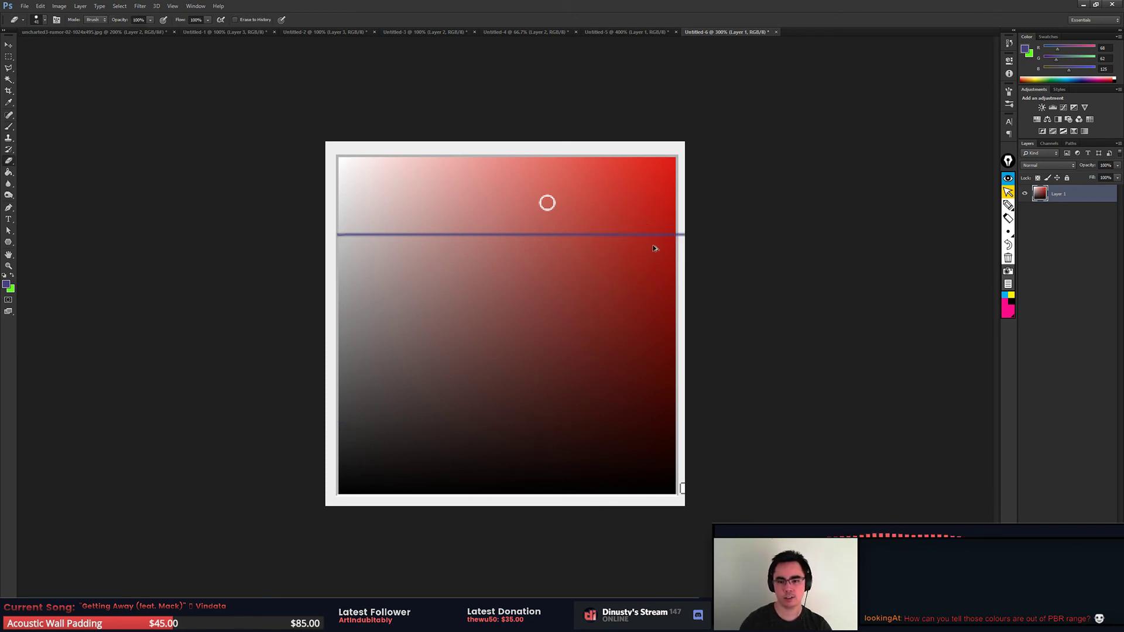
key("ctrl+alt+z")
key("ctrl+shift+z")
key("ctrl+shift+z")
key("ctrl+shift+z")
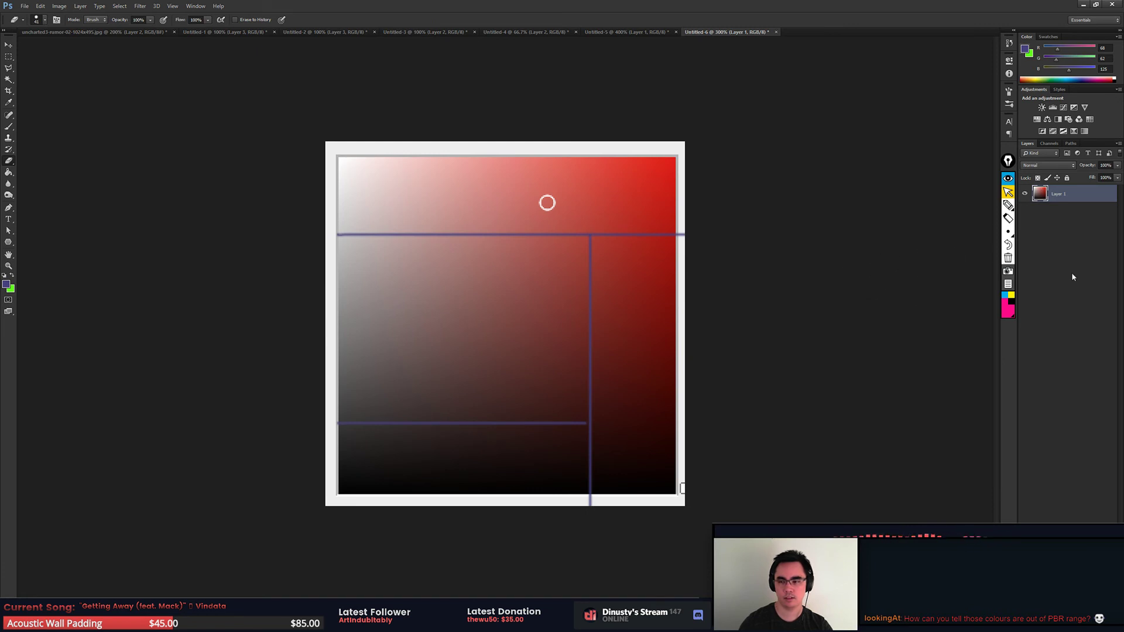
Step: Return to the Brush and eyedropper near-black from the field as paint colour
key("b")
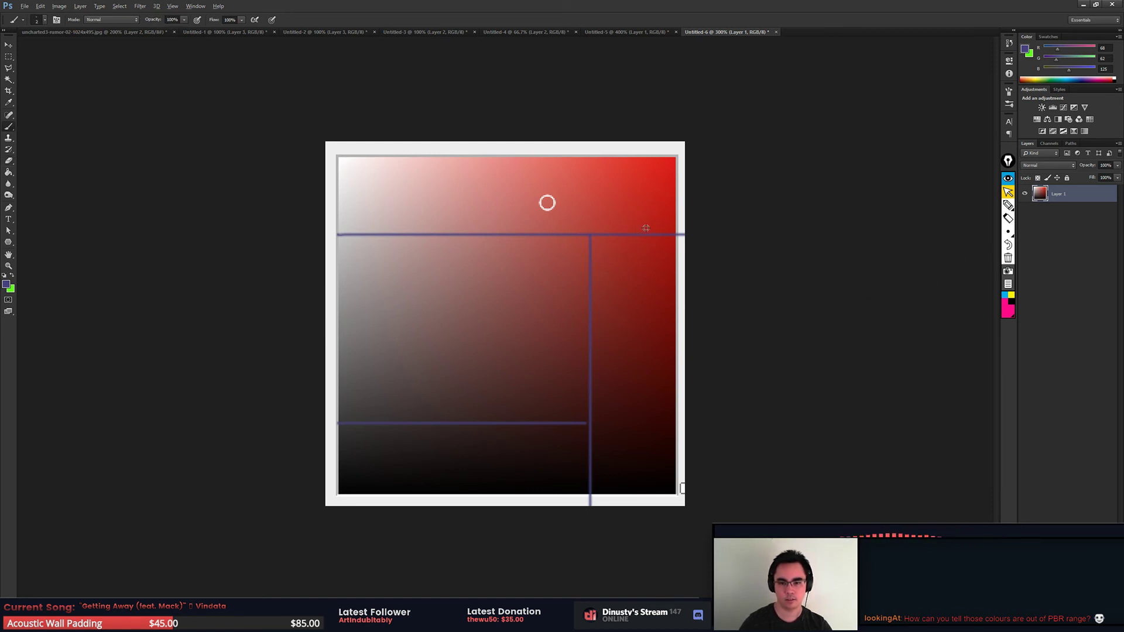
left_click(646, 228, "alt")
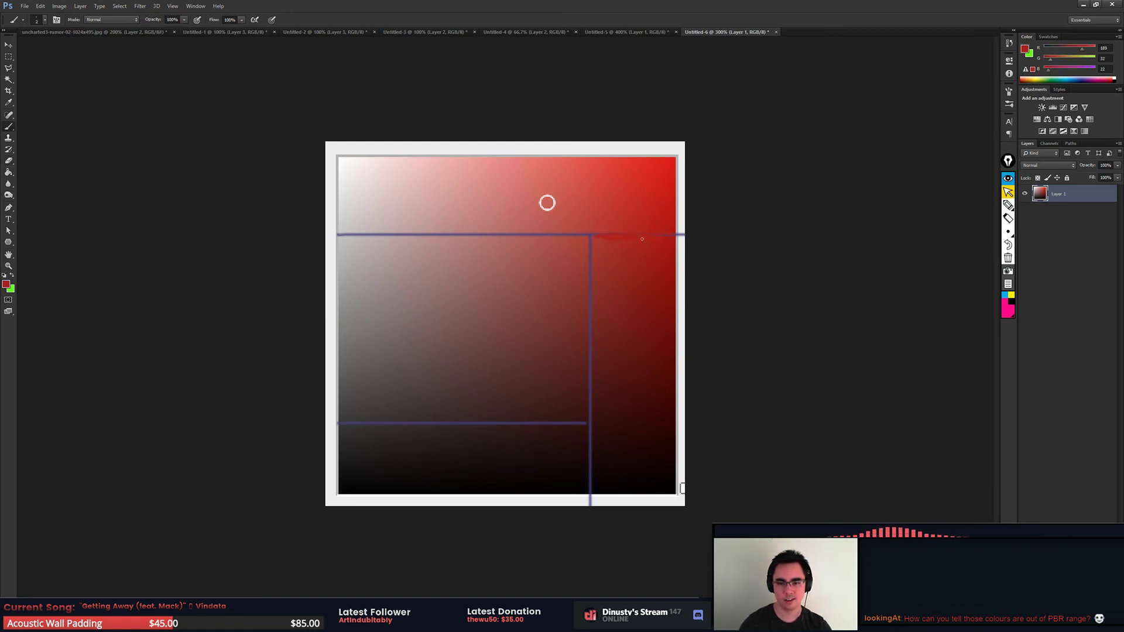
left_click(588, 478, "alt")
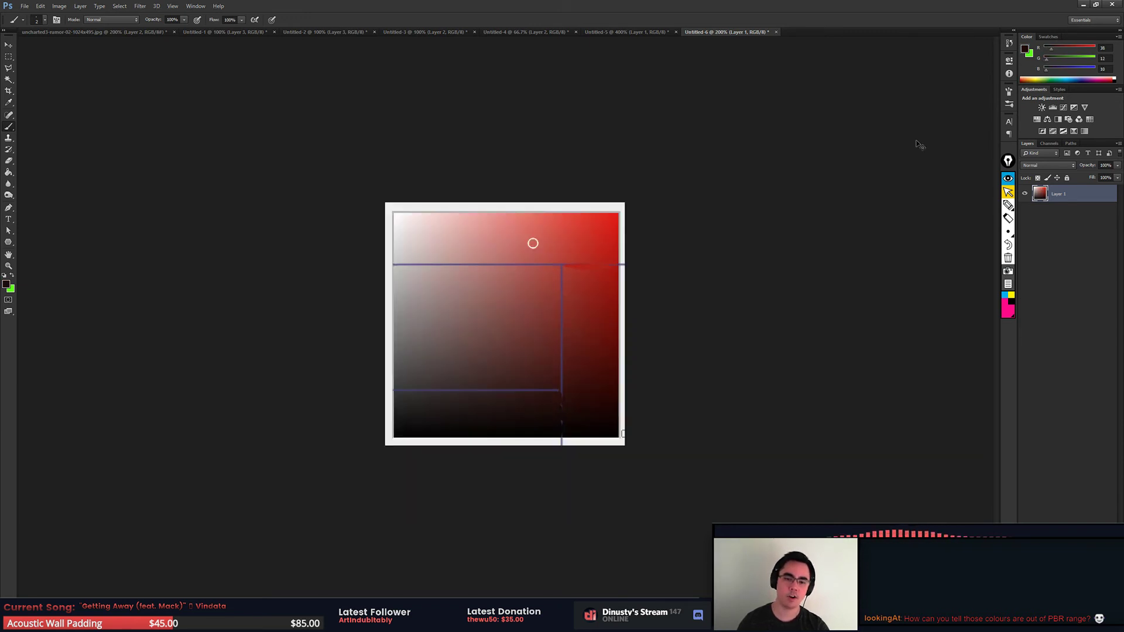
Step: Trace dark lines along the top and right guides and scribble the bottom band
left_click_drag(346, 237, 598, 227)
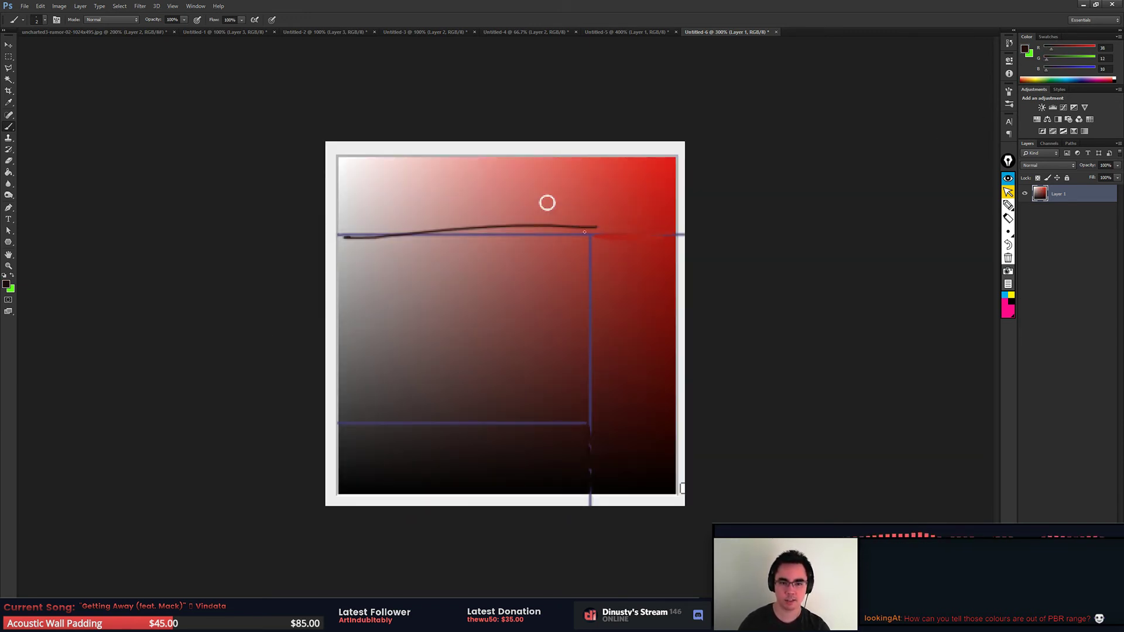
key("ctrl+z")
mouse_move(336, 229)
left_mouse_down()
mouse_move(619, 229)
mouse_move(612, 400)
mouse_move(342, 422)
left_mouse_up()
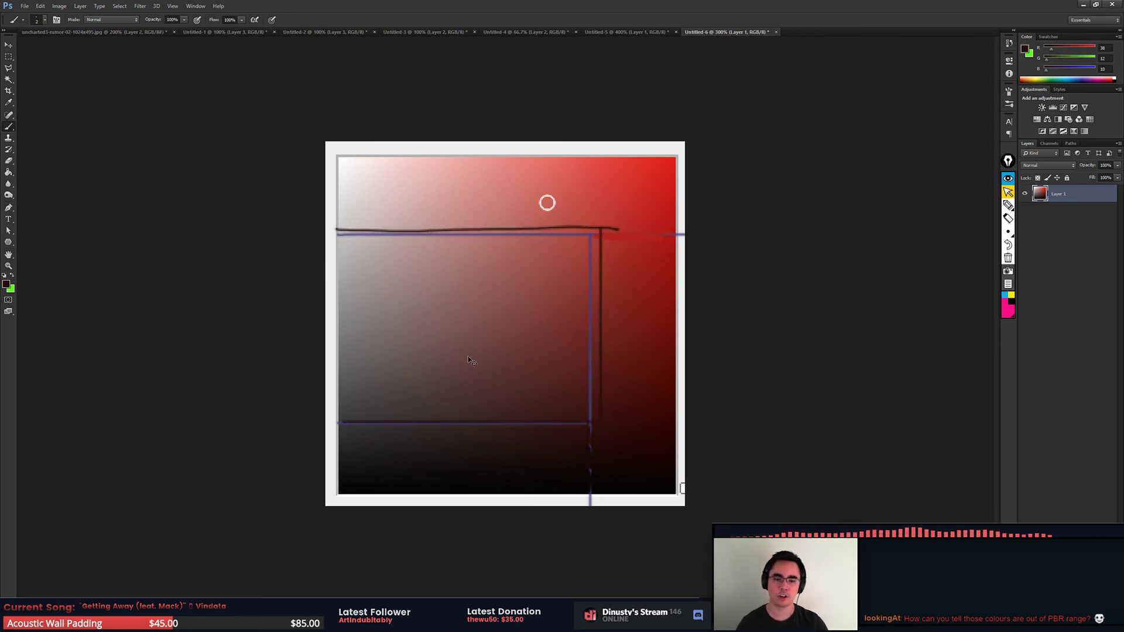
key("ctrl+z")
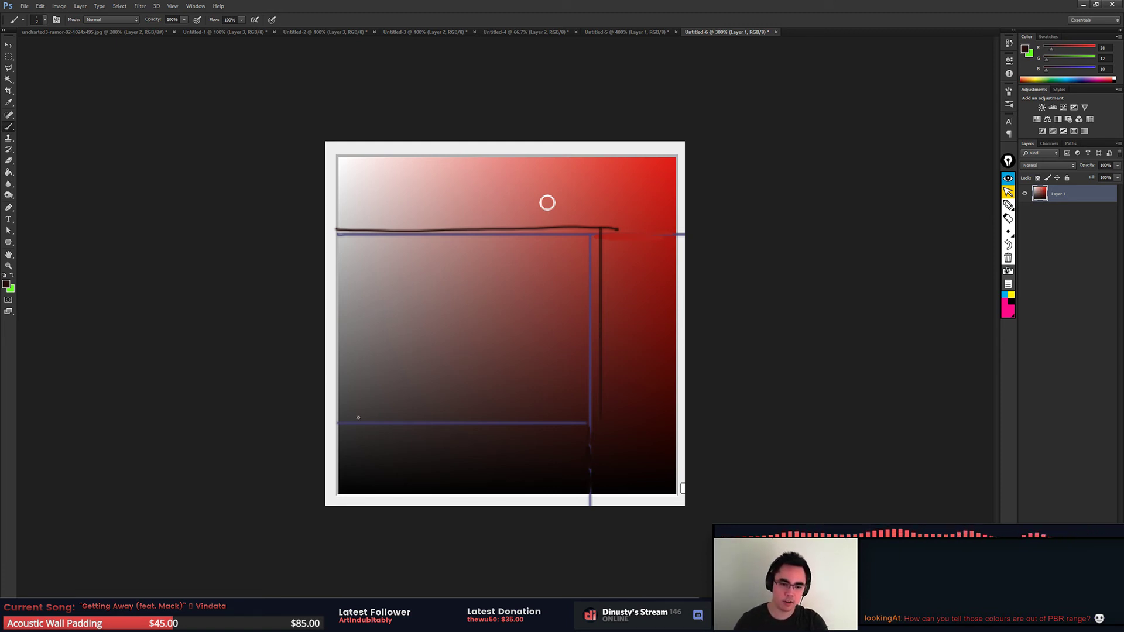
left_click_drag(338, 448, 335, 463)
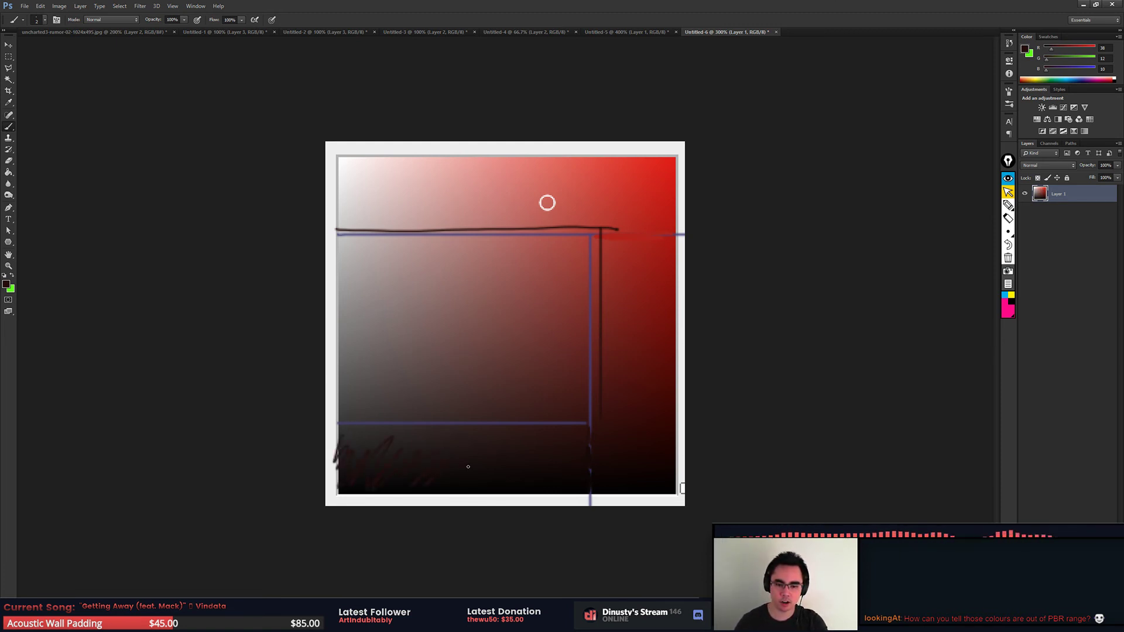
left_click_drag(468, 467, 486, 471)
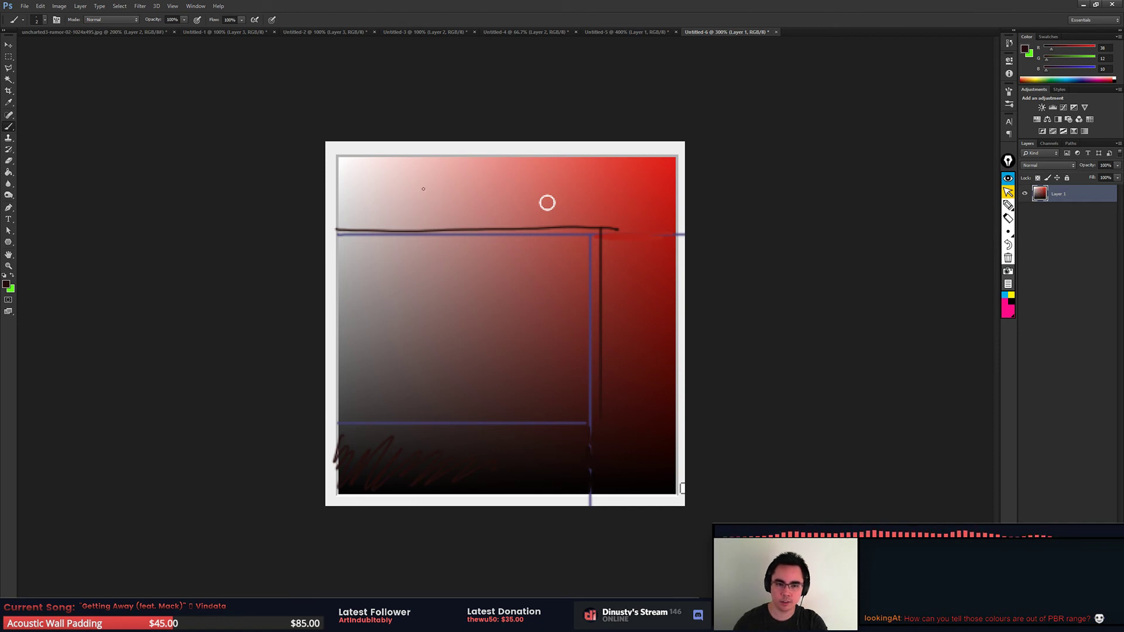
Step: Try dark loop strokes at the top-left, top-right and right edge, undoing each
left_click_drag(423, 189, 475, 162)
key("ctrl+z")
mouse_move(603, 198)
left_mouse_down()
mouse_move(668, 173)
mouse_move(699, 175)
left_mouse_up()
key("ctrl+z")
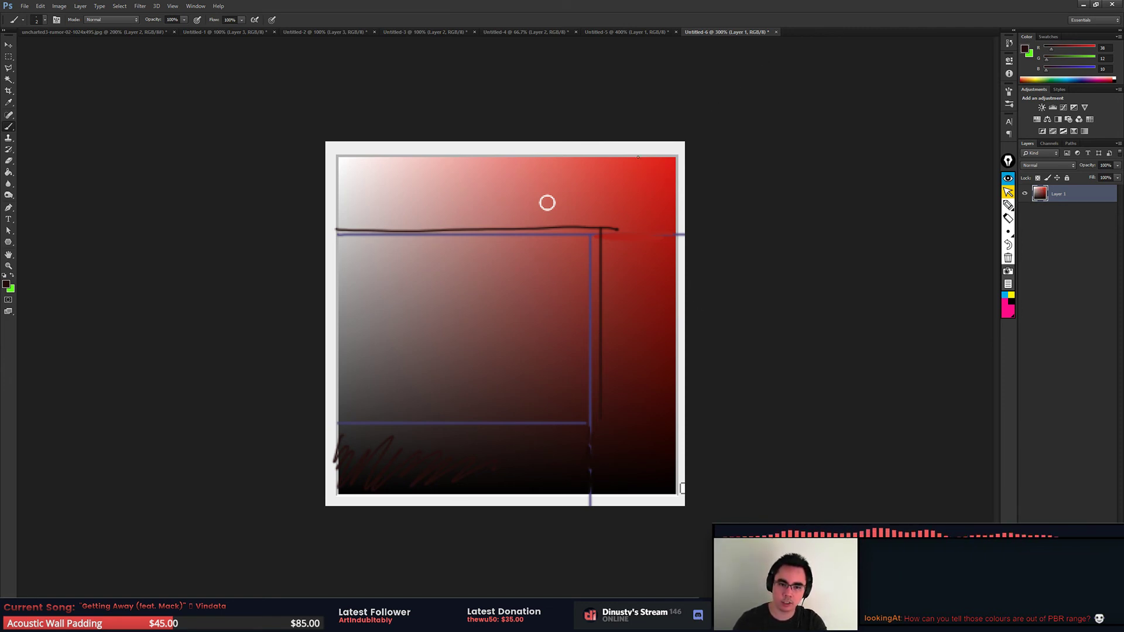
mouse_move(525, 162)
left_mouse_down()
mouse_move(675, 158)
mouse_move(676, 203)
left_mouse_up()
key("ctrl+z")
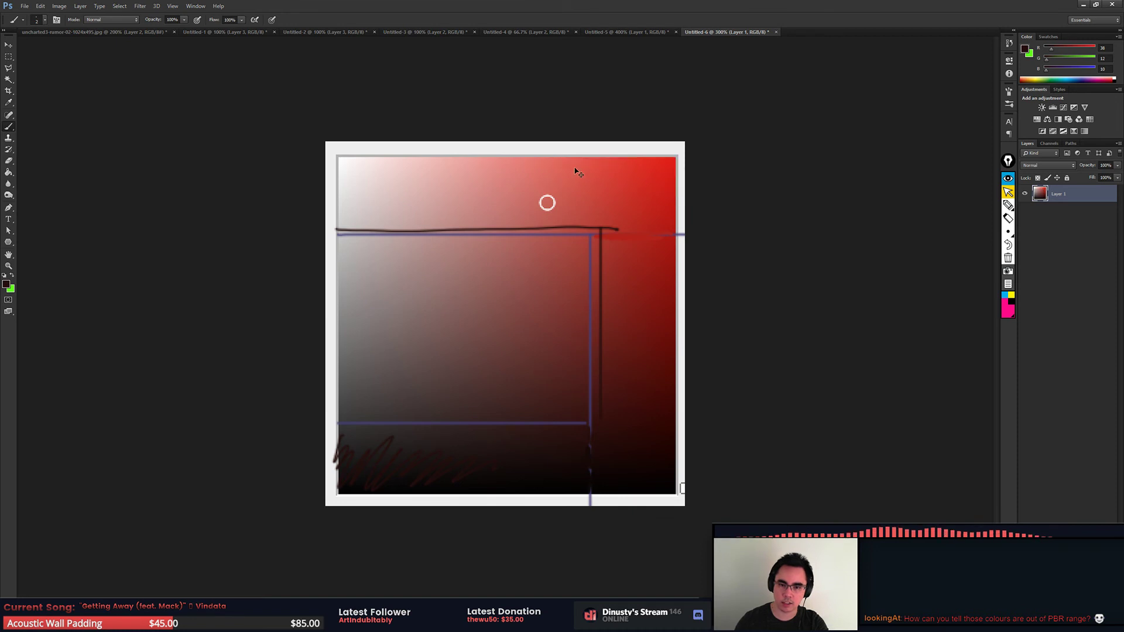
left_click(10, 57)
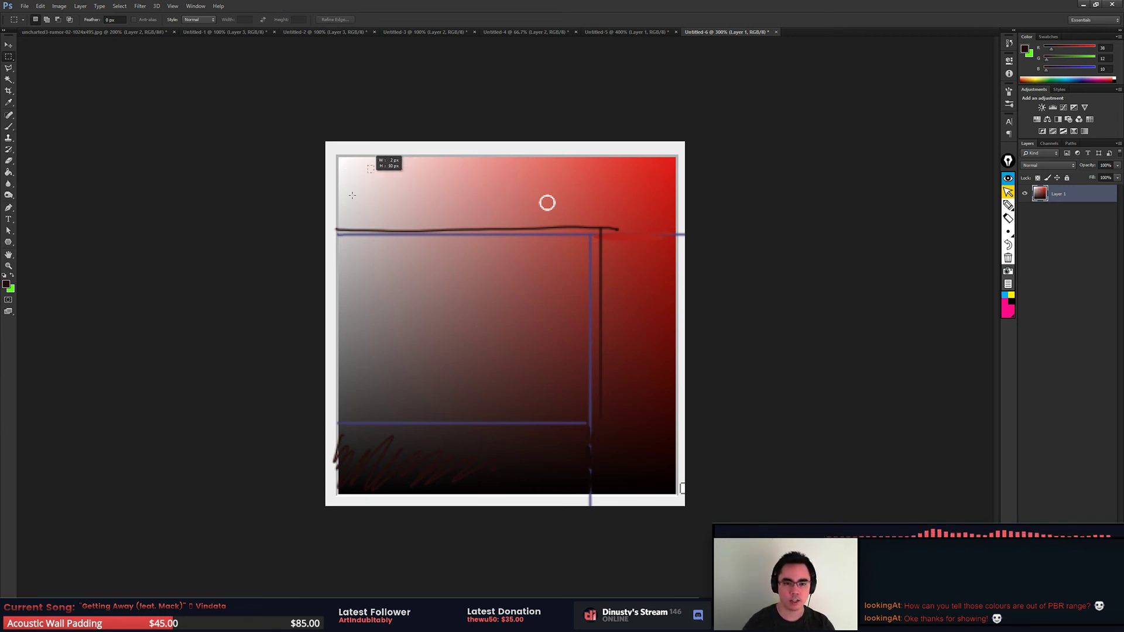
Step: Draw a dark zigzag and lower-left curve, undo them, and bring up the window switcher
key("b")
mouse_move(372, 171)
left_mouse_down()
mouse_move(586, 175)
mouse_move(656, 241)
mouse_move(623, 392)
left_mouse_up()
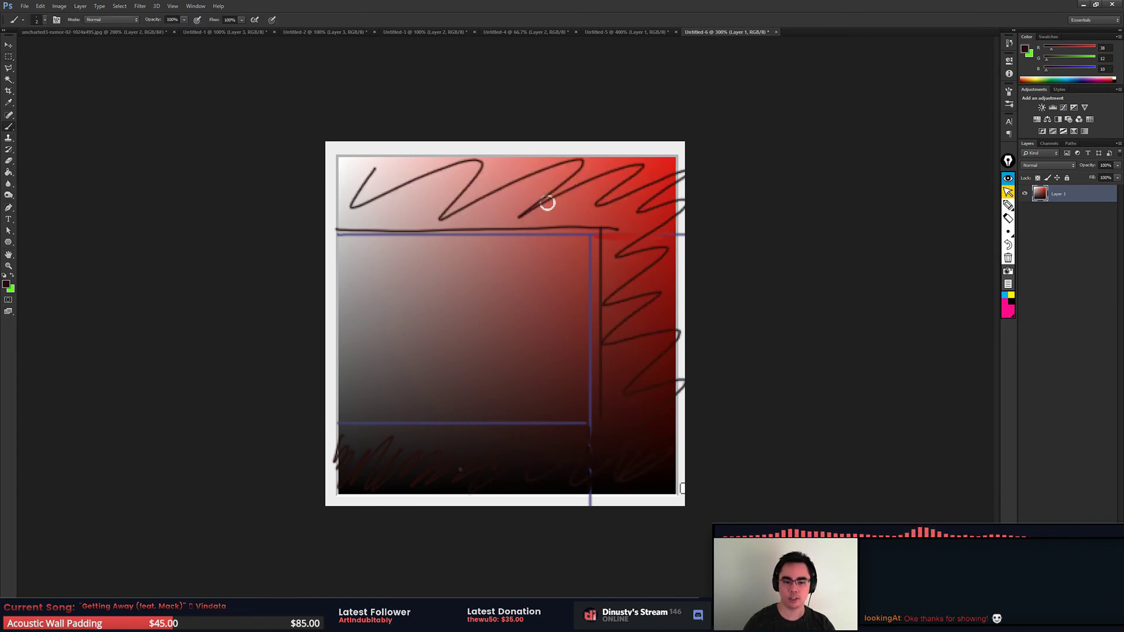
left_click_drag(331, 463, 375, 494)
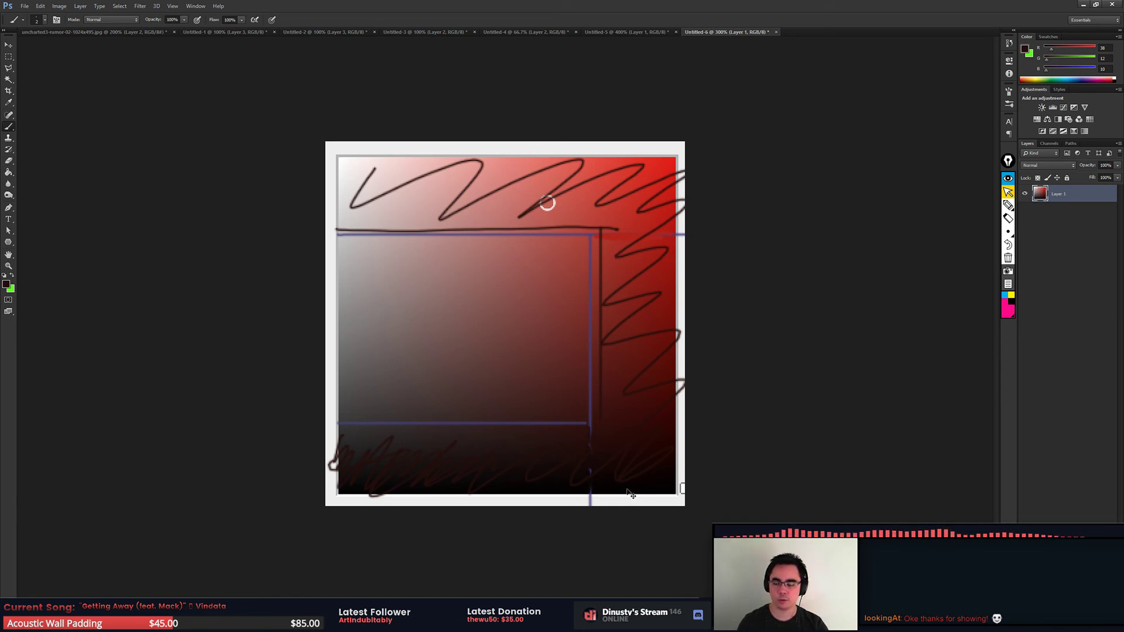
key("ctrl+z")
key("ctrl+z")
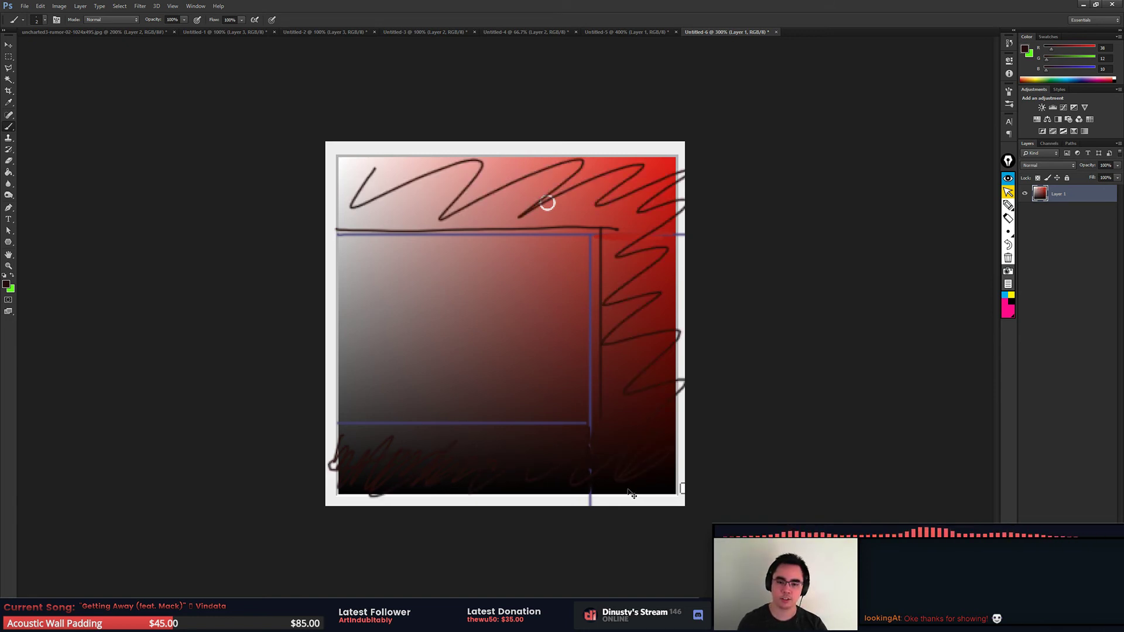
key("ctrl+z")
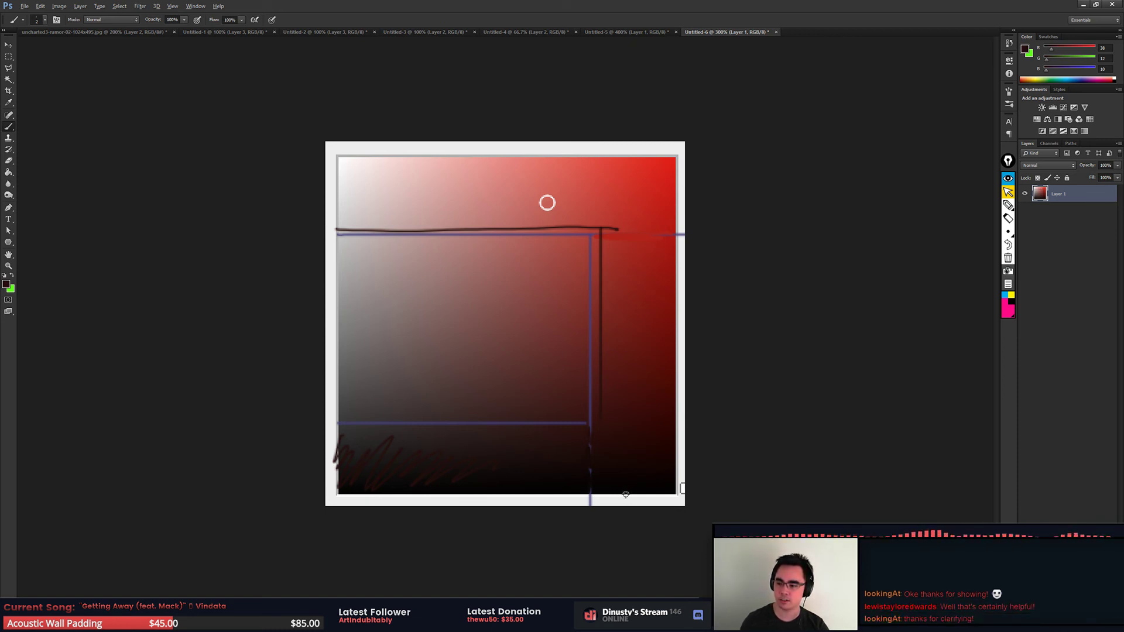
key("alt+Tab")
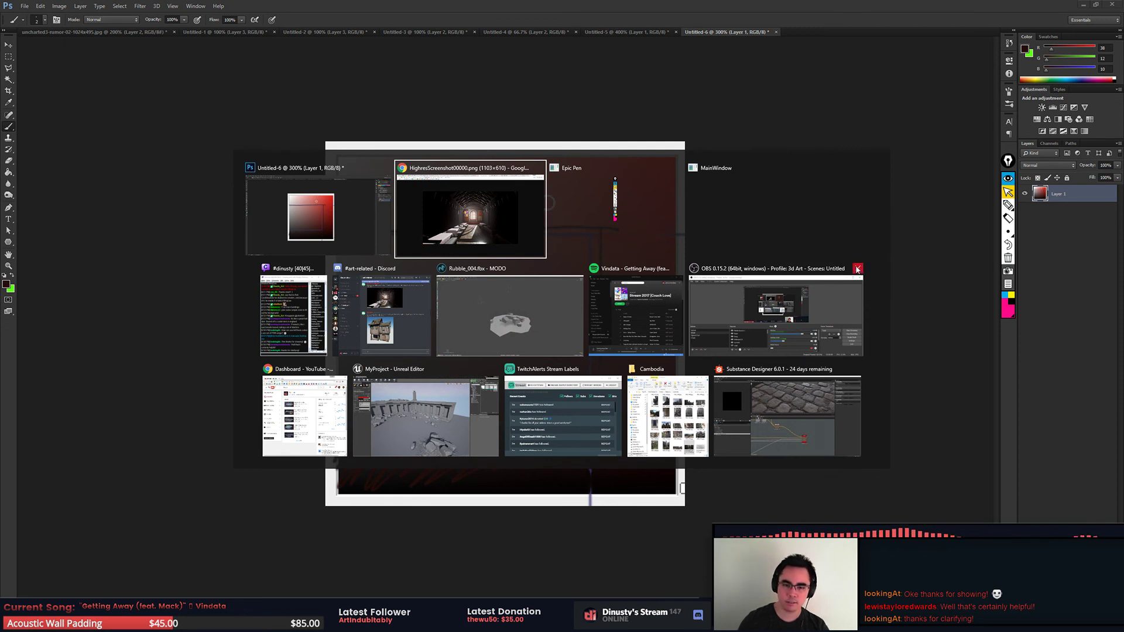
mouse_move(781, 214)
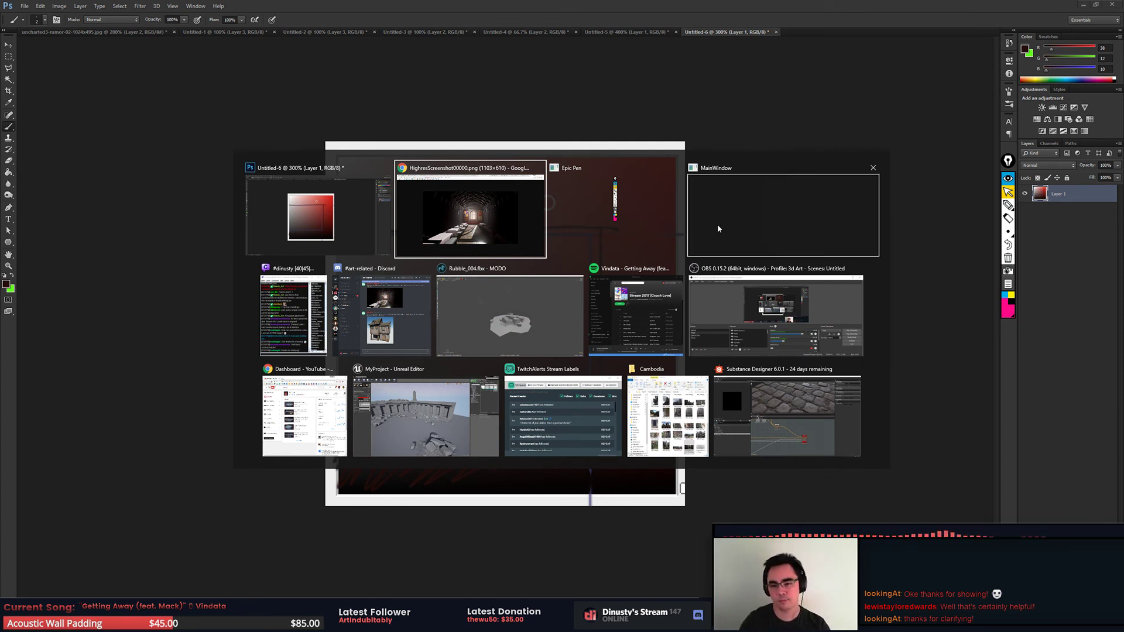
Step: Bring Chrome forward, fit the kitchen render to the window, then view the next interior render
left_click(533, 234)
left_click(741, 7)
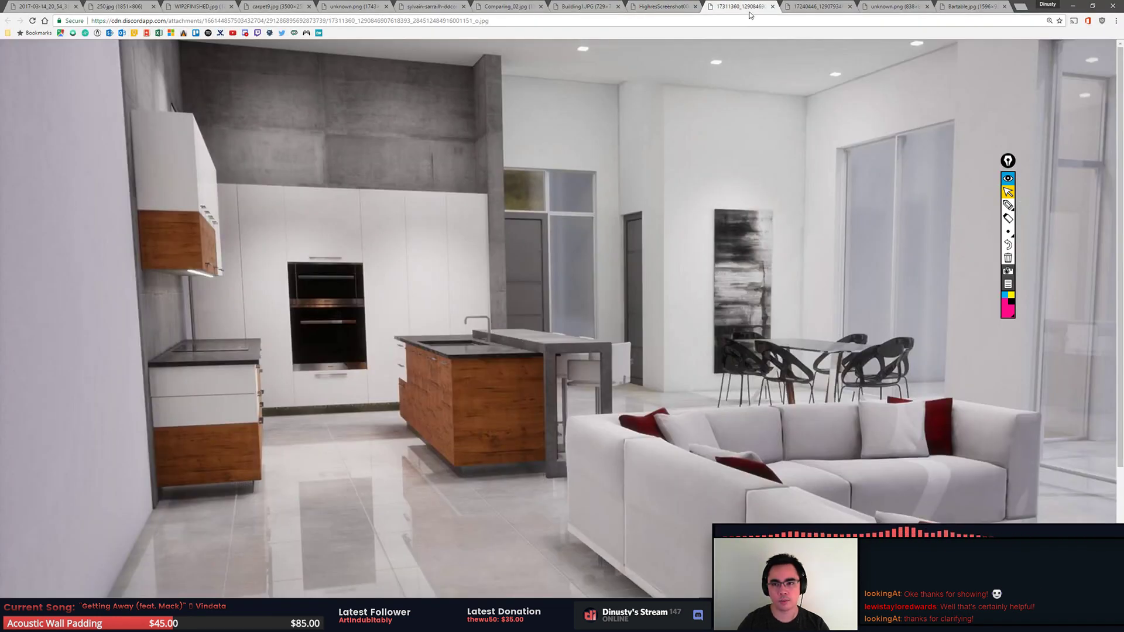
key("ctrl+0")
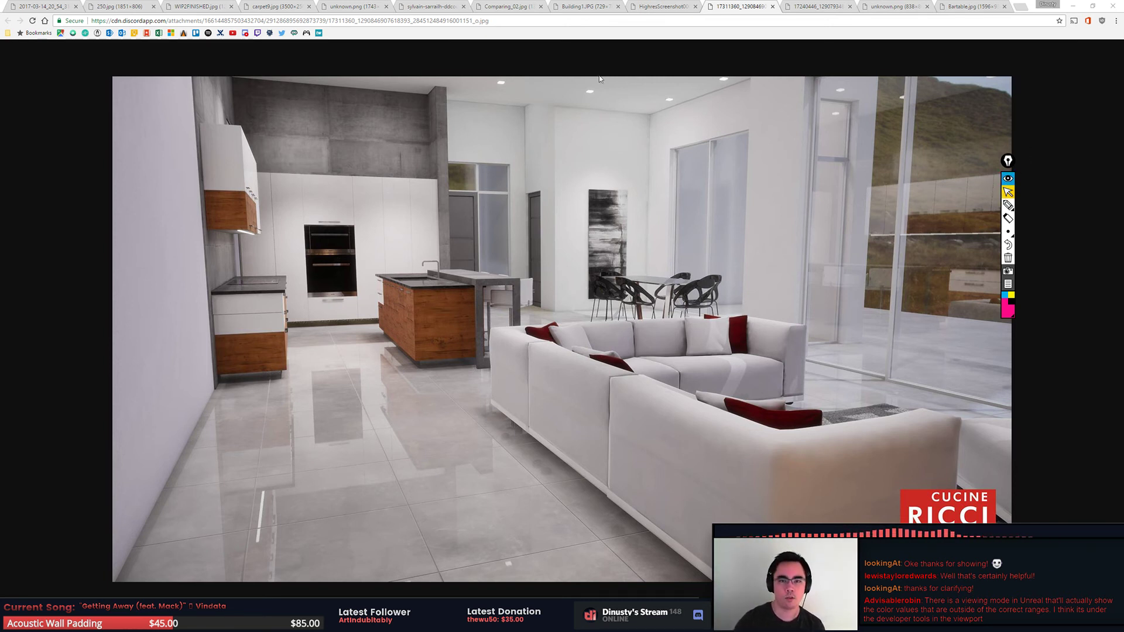
left_click(779, 3)
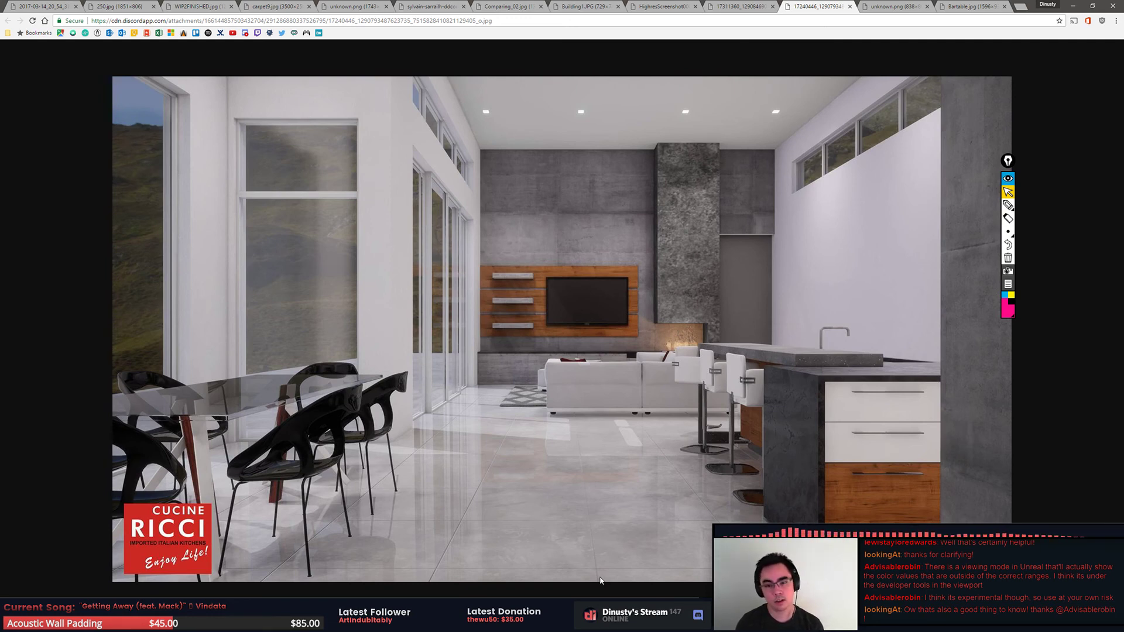
Step: Circle pillar and wall spots, and mark a chair leg and bottom drawer in pink
left_click(1010, 206)
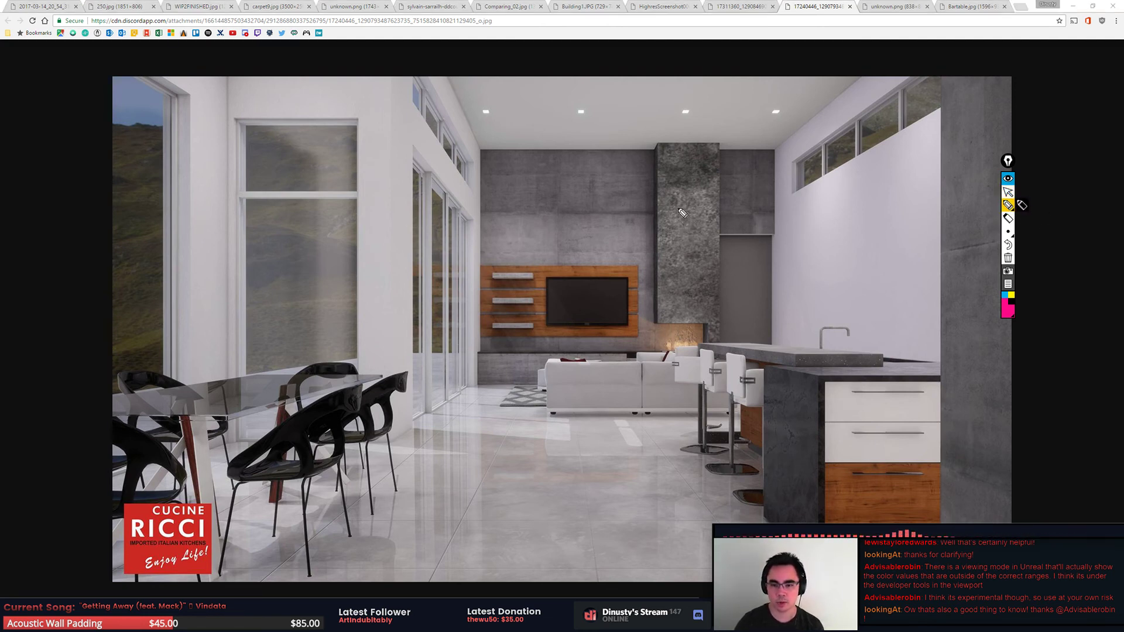
left_click_drag(680, 205, 678, 208)
left_click_drag(602, 204, 612, 204)
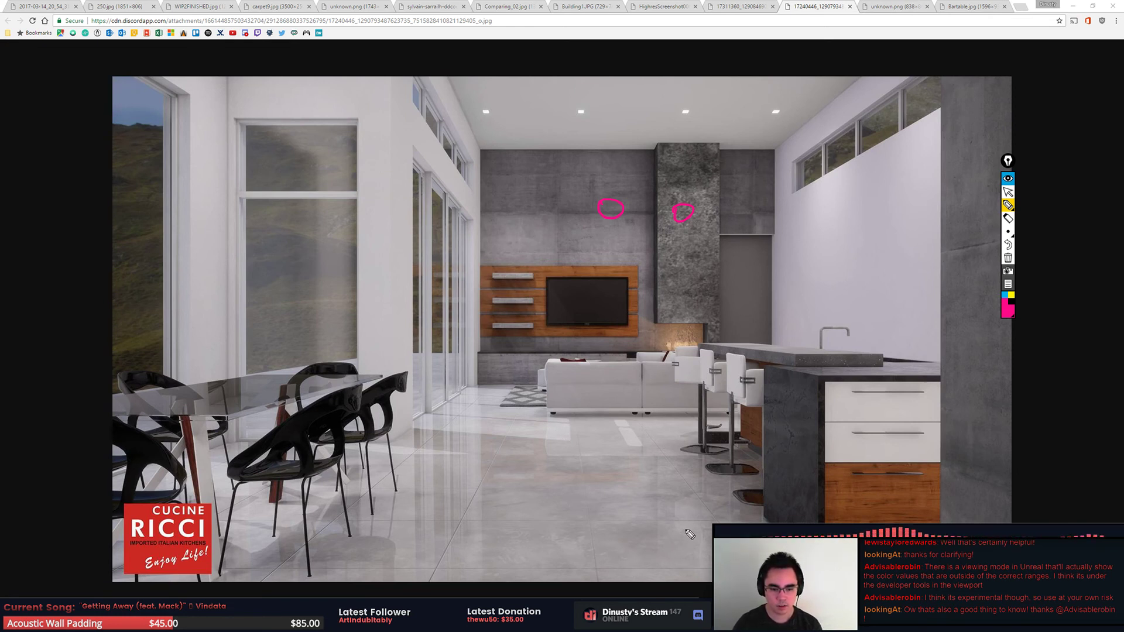
mouse_move(397, 492)
left_mouse_down()
mouse_move(396, 537)
mouse_move(374, 556)
left_mouse_up()
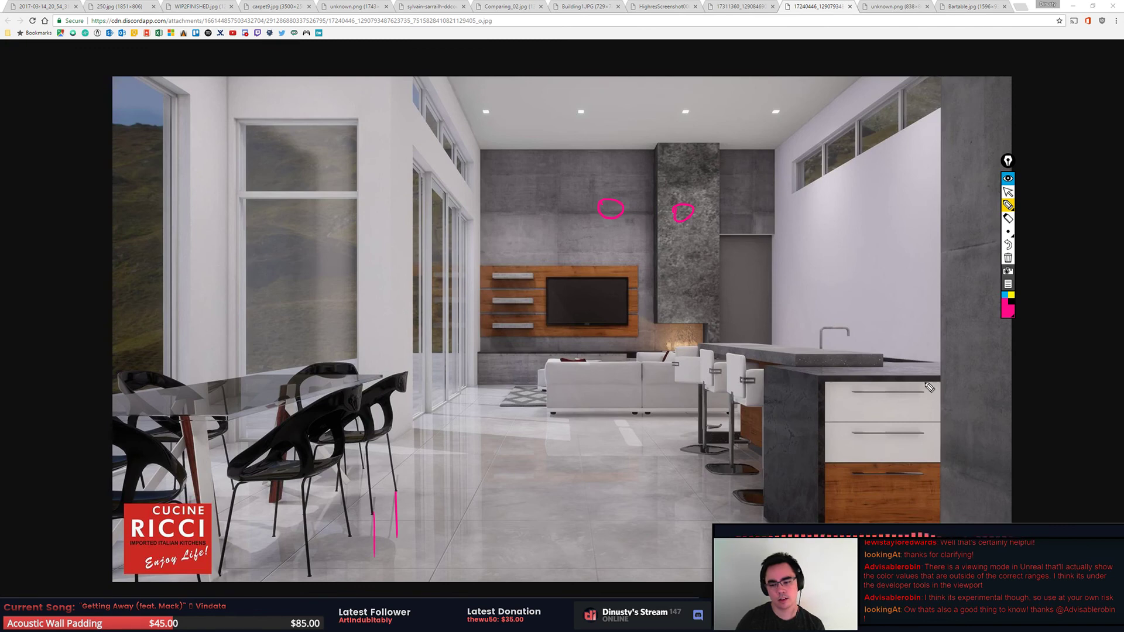
left_click_drag(896, 450, 913, 447)
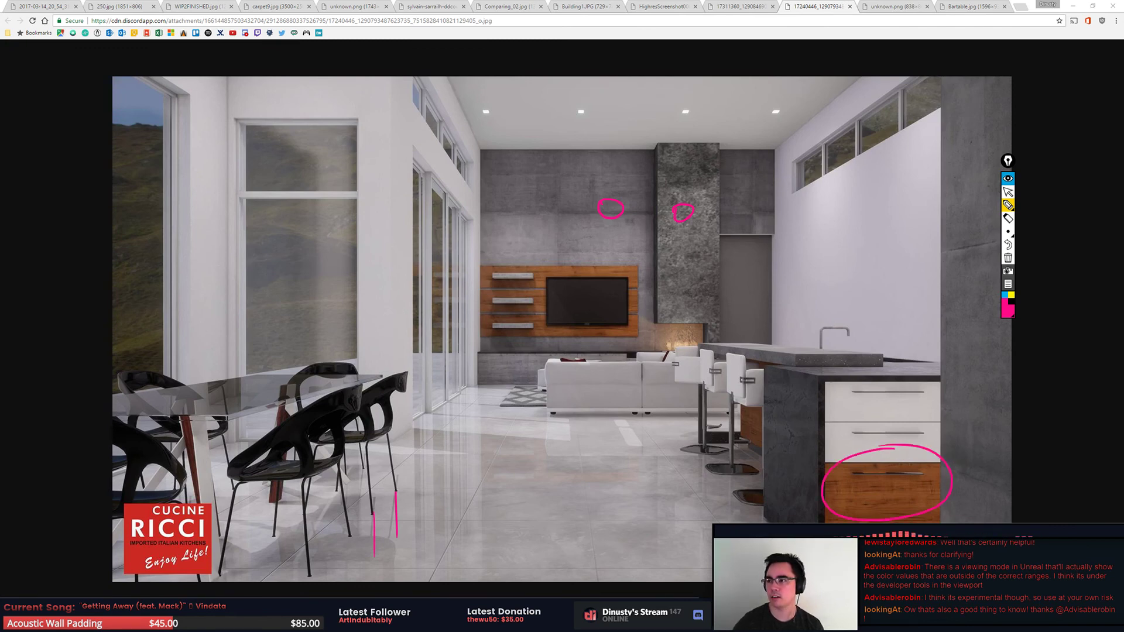
left_click(1008, 192)
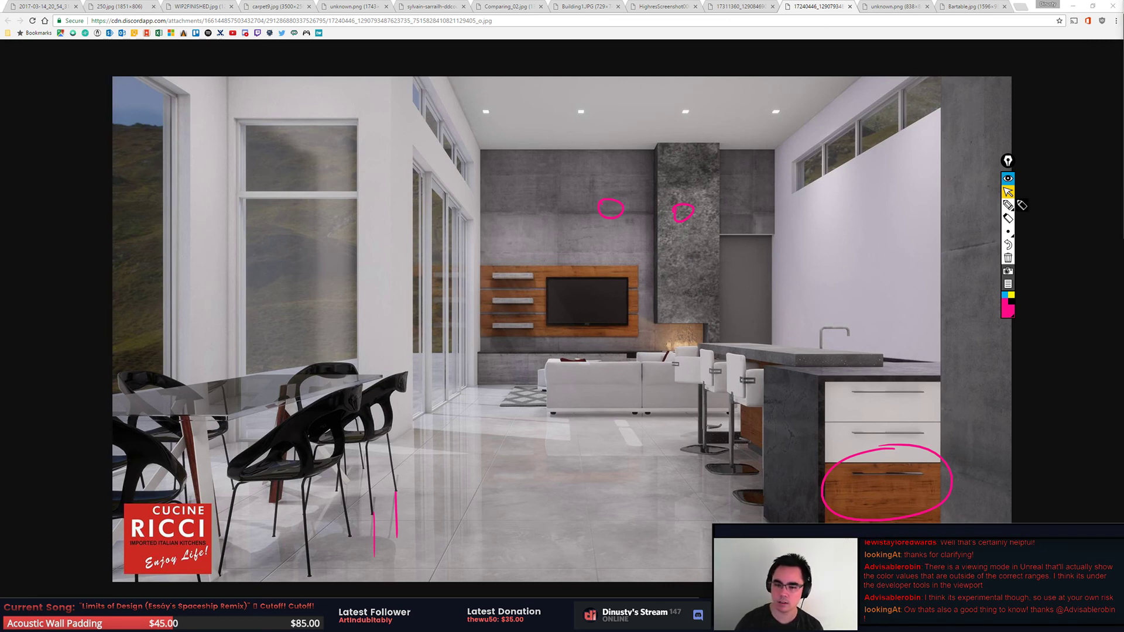
Step: Number the circles 1 and 2, mark TV panel, sofa base and window mullion, then clear everything
left_click(1009, 205)
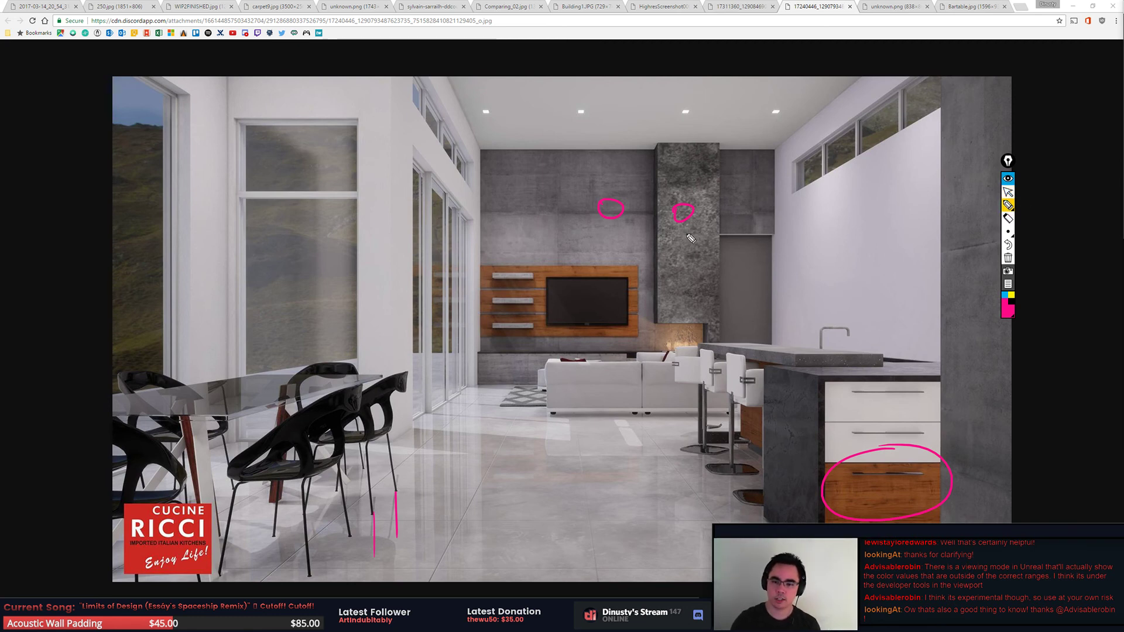
left_click_drag(683, 233, 682, 252)
mouse_move(616, 239)
left_mouse_down()
mouse_move(618, 254)
mouse_move(633, 253)
left_mouse_up()
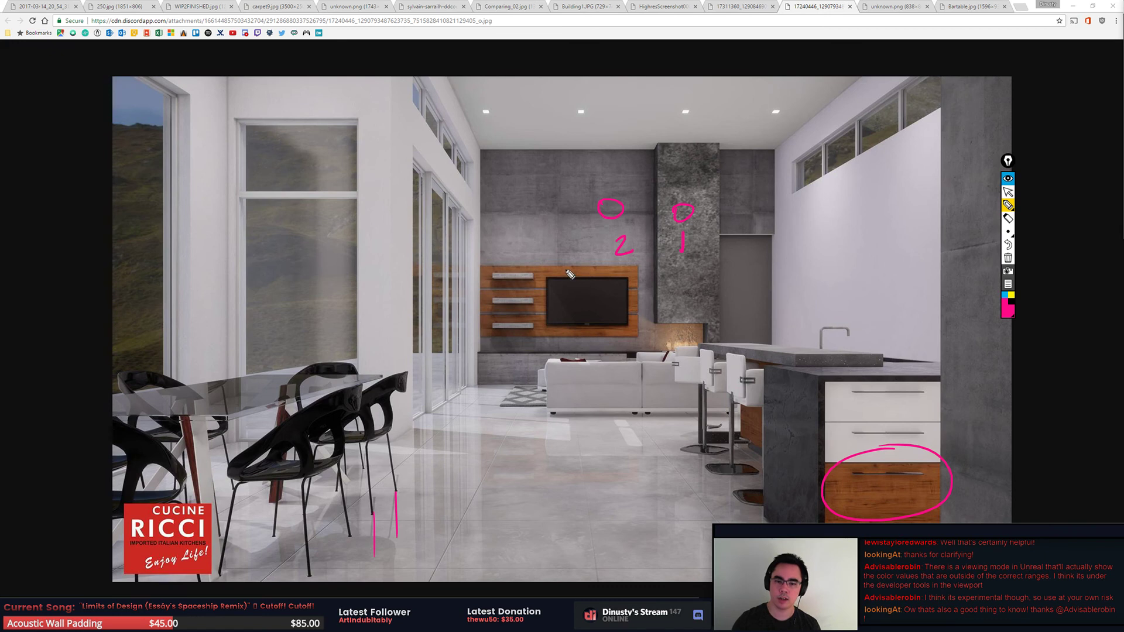
left_click(569, 270)
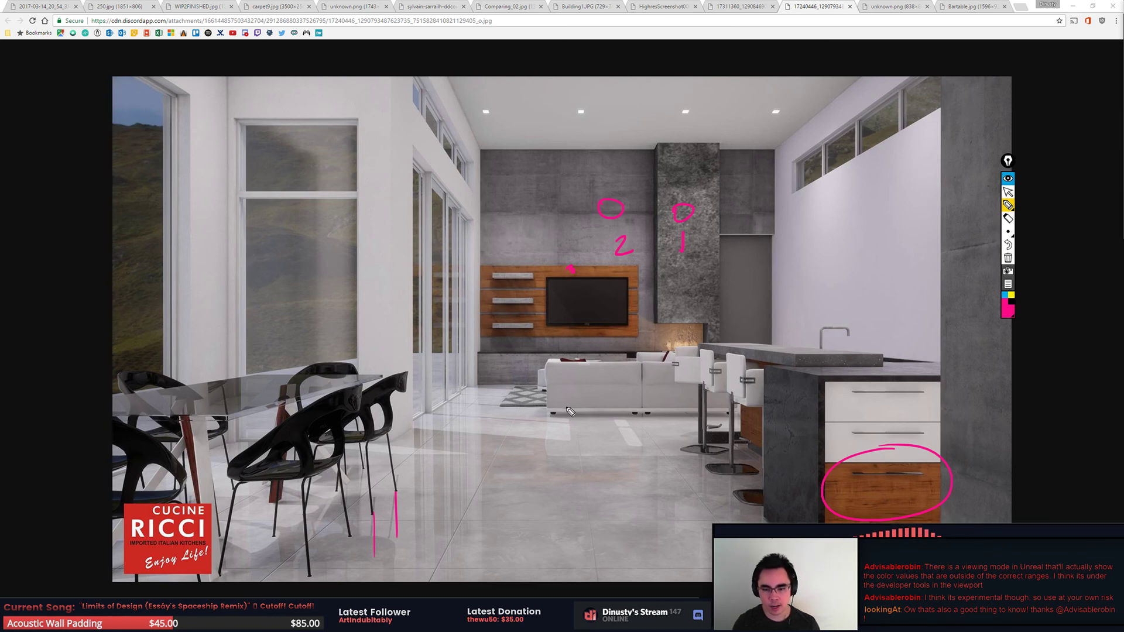
mouse_move(552, 413)
left_mouse_down()
mouse_move(694, 415)
mouse_move(580, 414)
left_mouse_up()
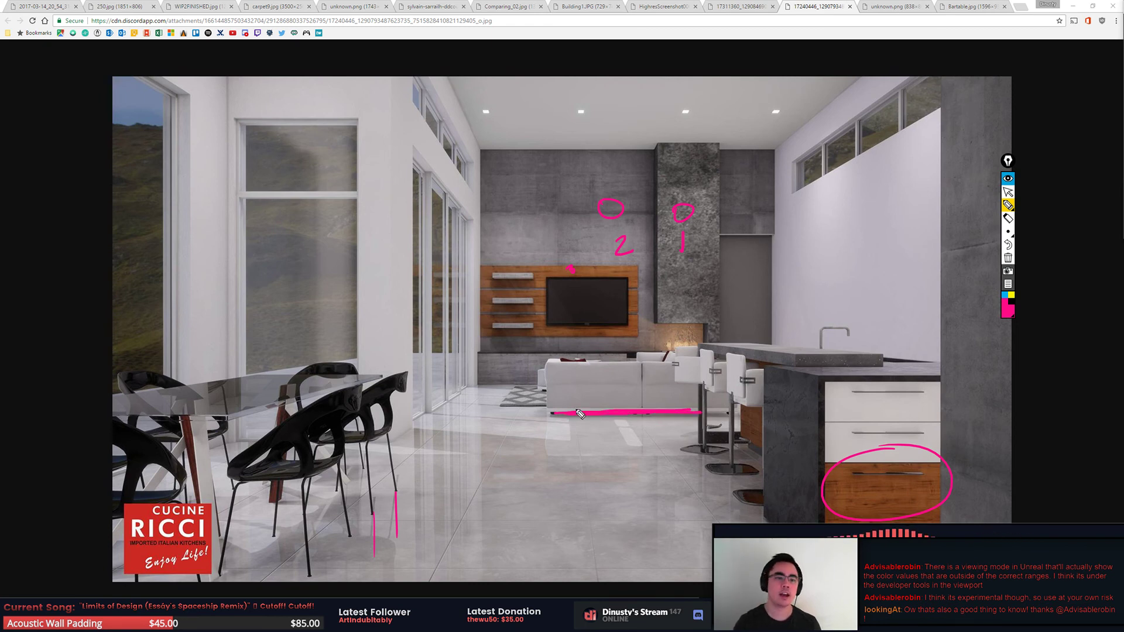
left_click(296, 192)
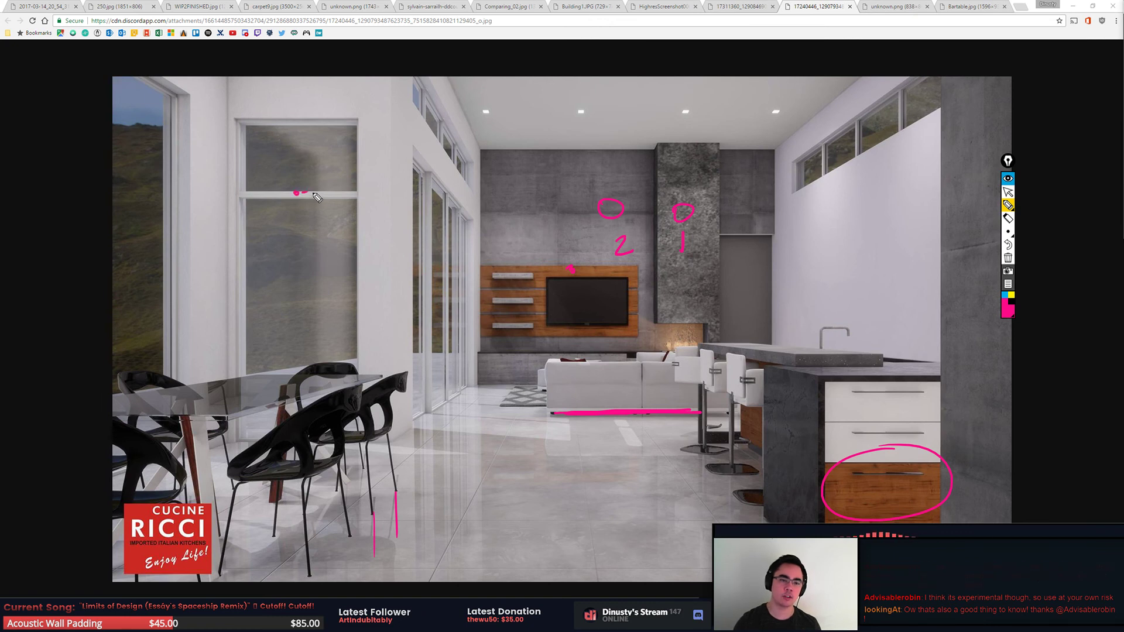
left_click_drag(300, 193, 307, 192)
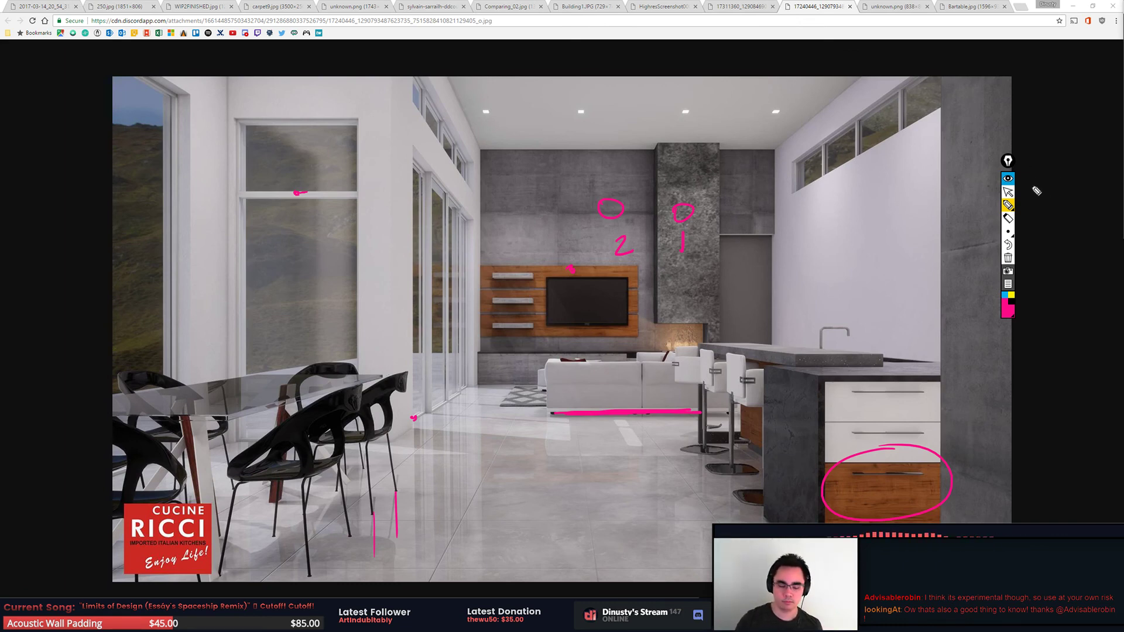
key("ctrl+shift+c")
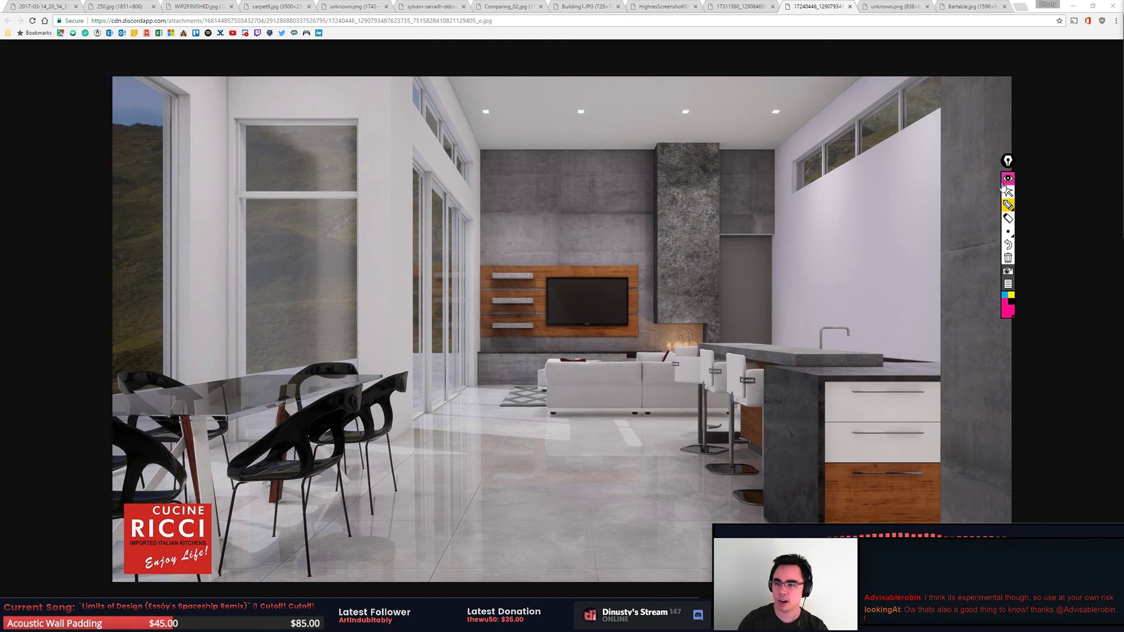
Step: Look over the other kitchen render, then open the TV-wall render and the unknown.png wireframe
left_click(1009, 192)
key("ctrl+shift+Tab")
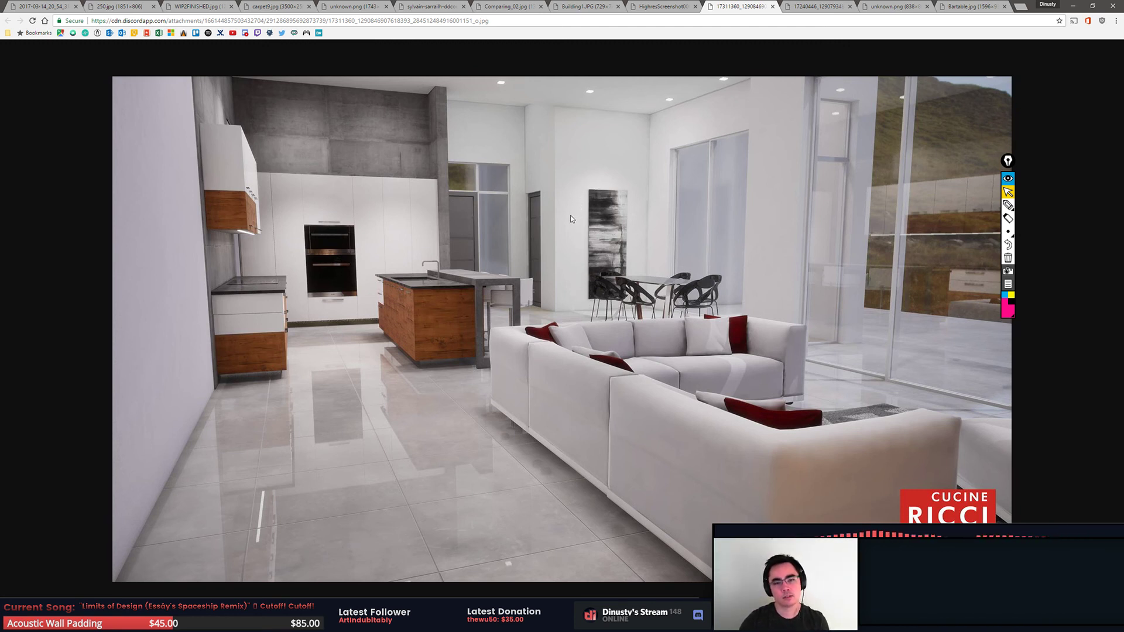
left_click(814, 11)
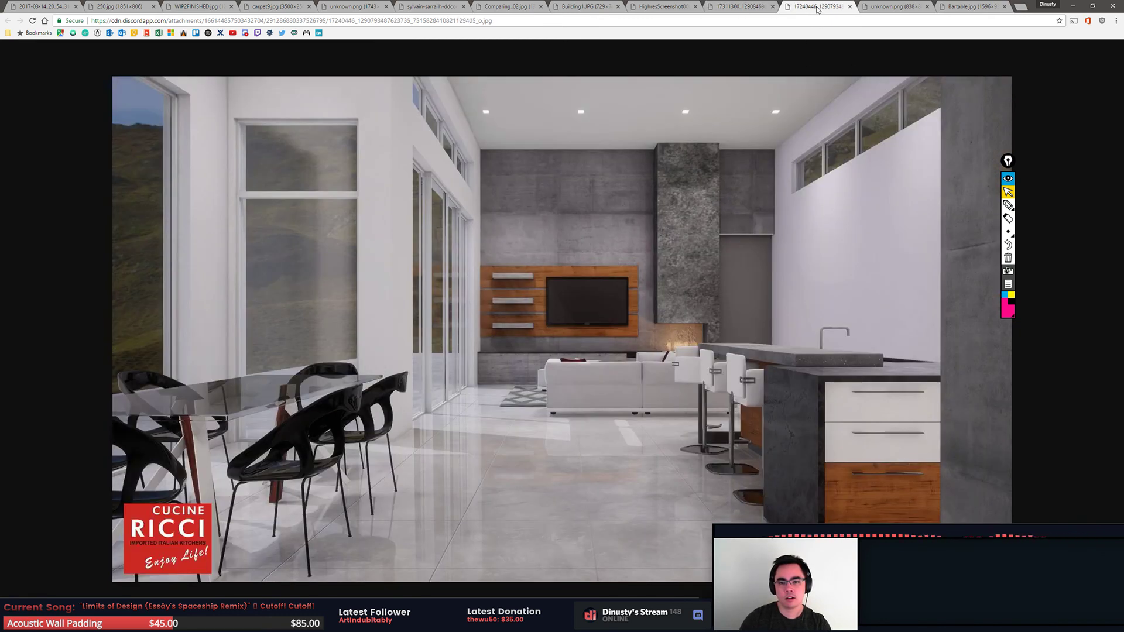
left_click(888, 5)
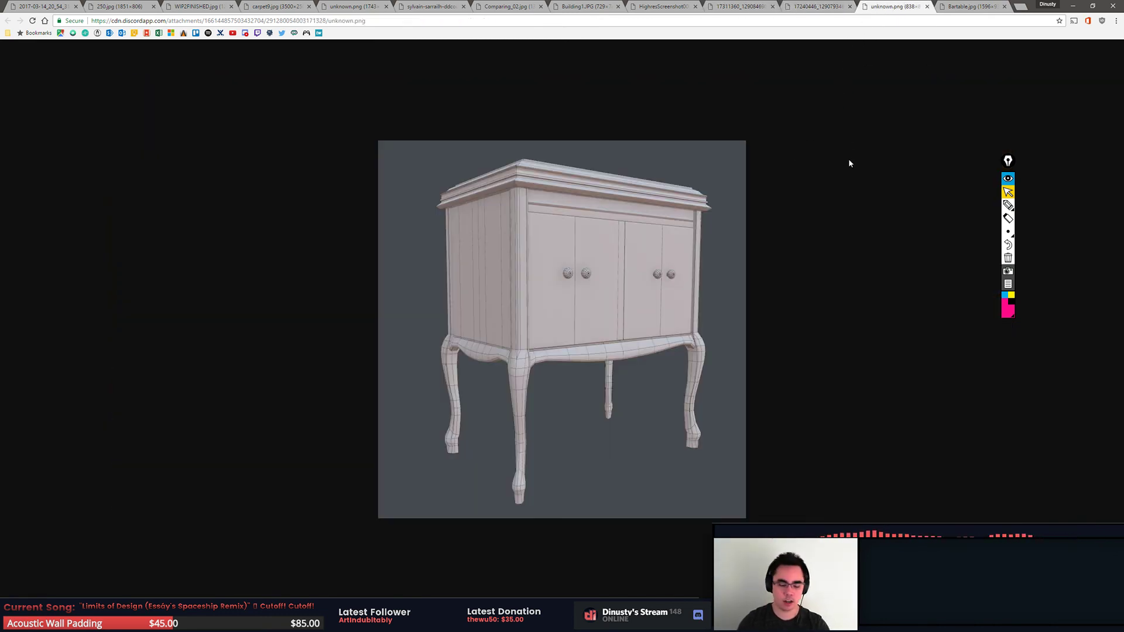
Step: Glance at Bartable.jpg, then zoom unknown.png to 250% on the cabinet doors and knobs
left_click(942, 7)
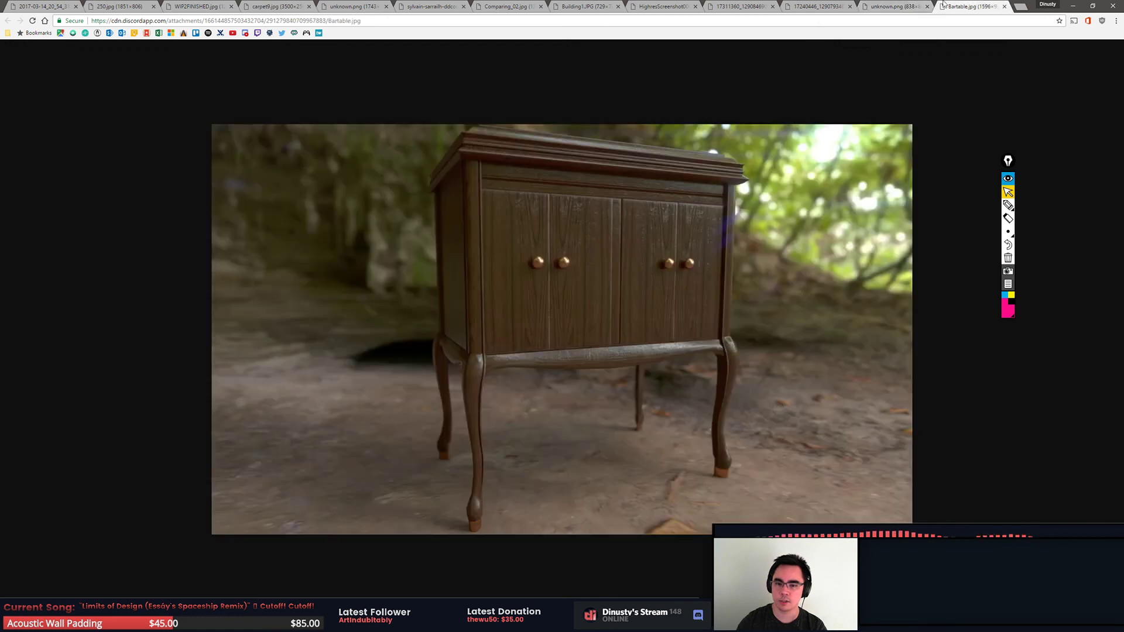
left_click(906, 6)
scroll(778, 235, "up", 2)
scroll(773, 258, "up", 2)
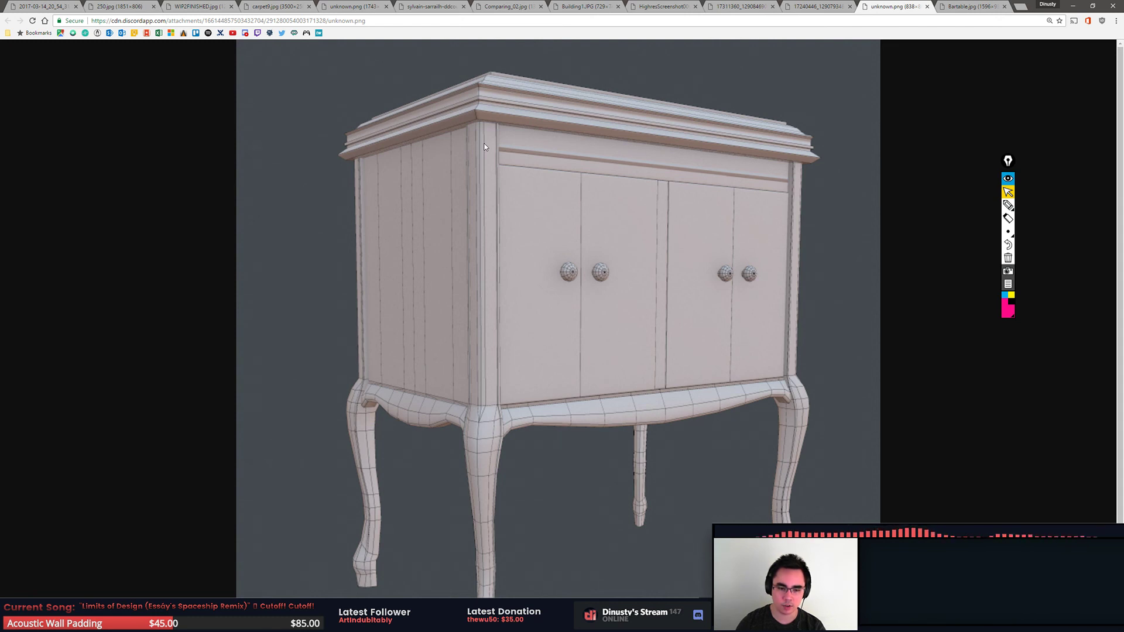
scroll(536, 449, "up", 1)
scroll(552, 419, "up", 1)
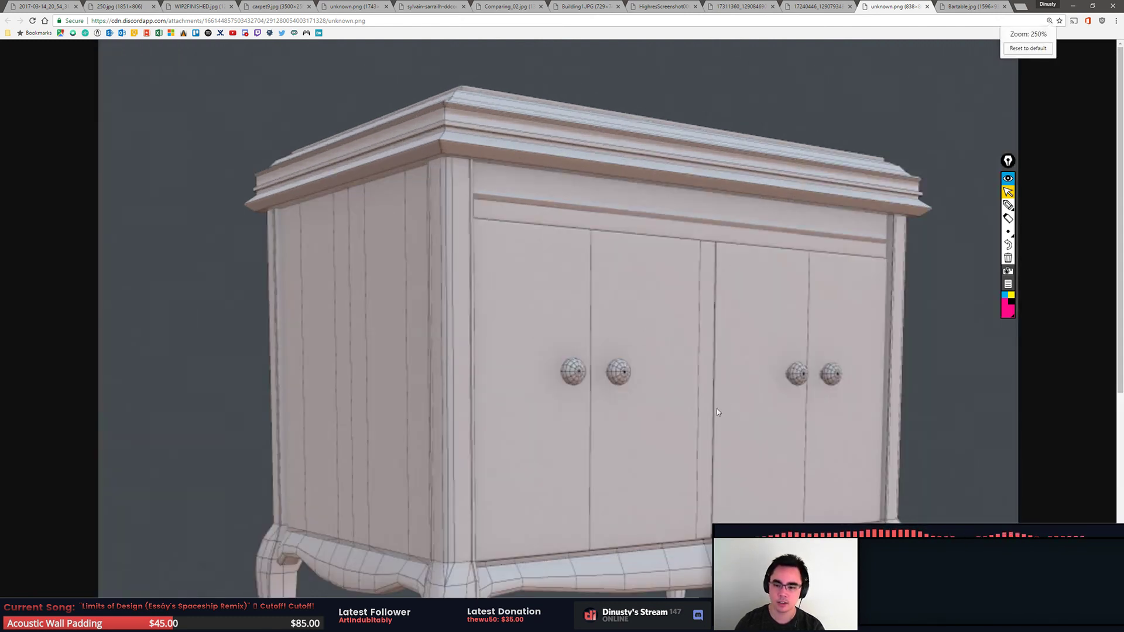
scroll(732, 395, "down", 1)
scroll(747, 384, "down", 1)
scroll(720, 433, "down", 1)
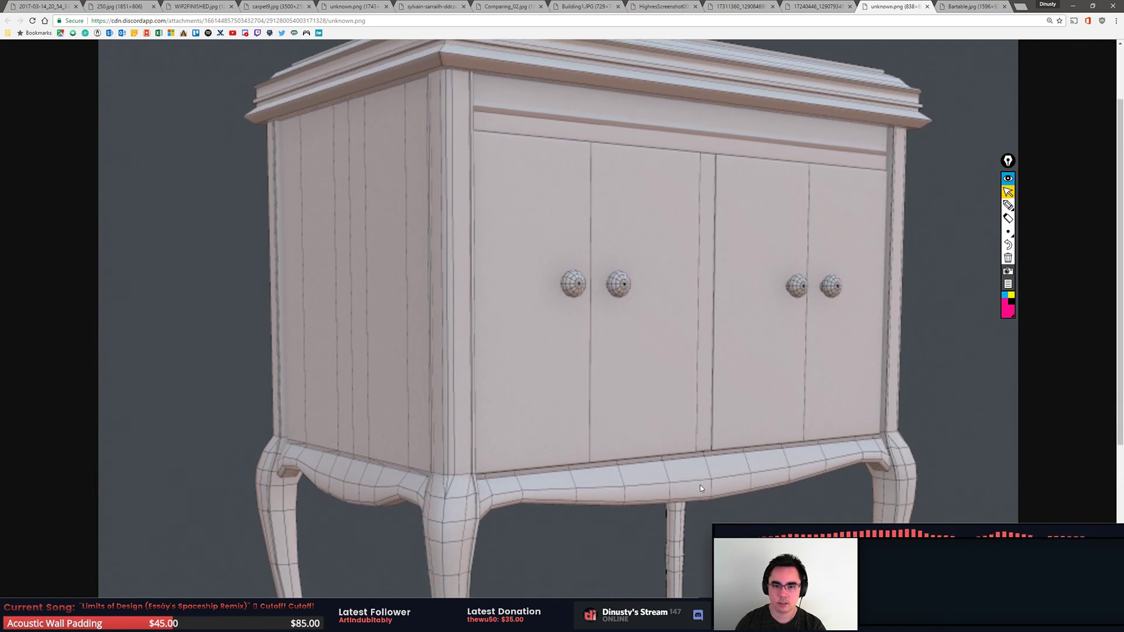
Step: Scroll down to the cabinet legs, mark the front leg–apron joint in pink, then erase it
scroll(700, 486, "down", 1)
scroll(698, 488, "down", 1)
scroll(698, 490, "down", 1)
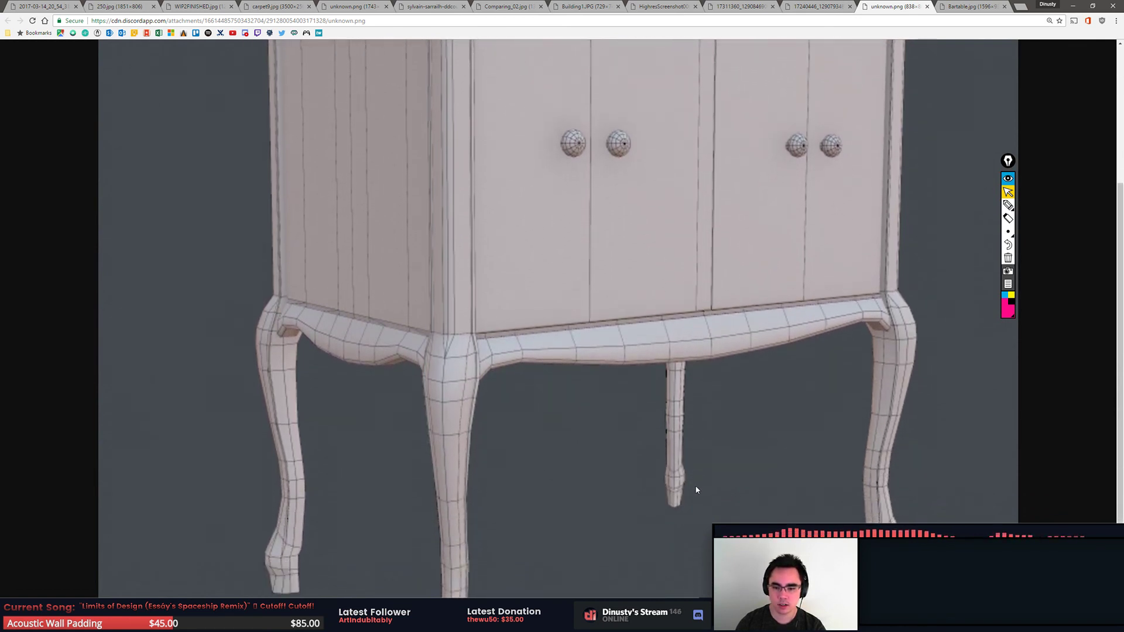
scroll(696, 488, "down", 1)
scroll(615, 398, "down", 1)
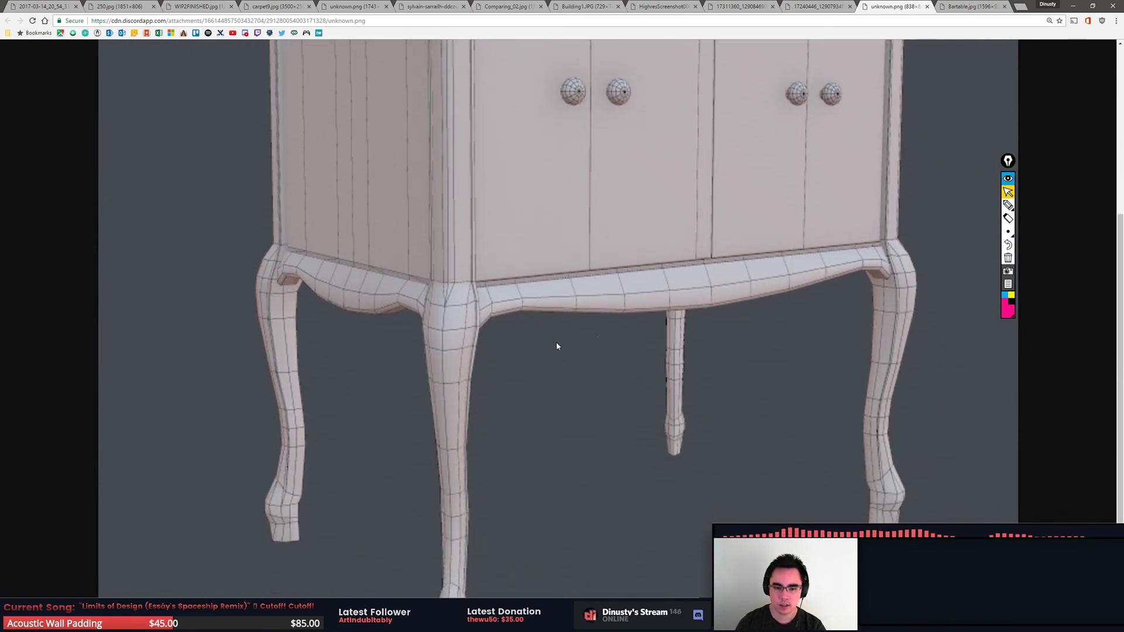
left_click(1008, 205)
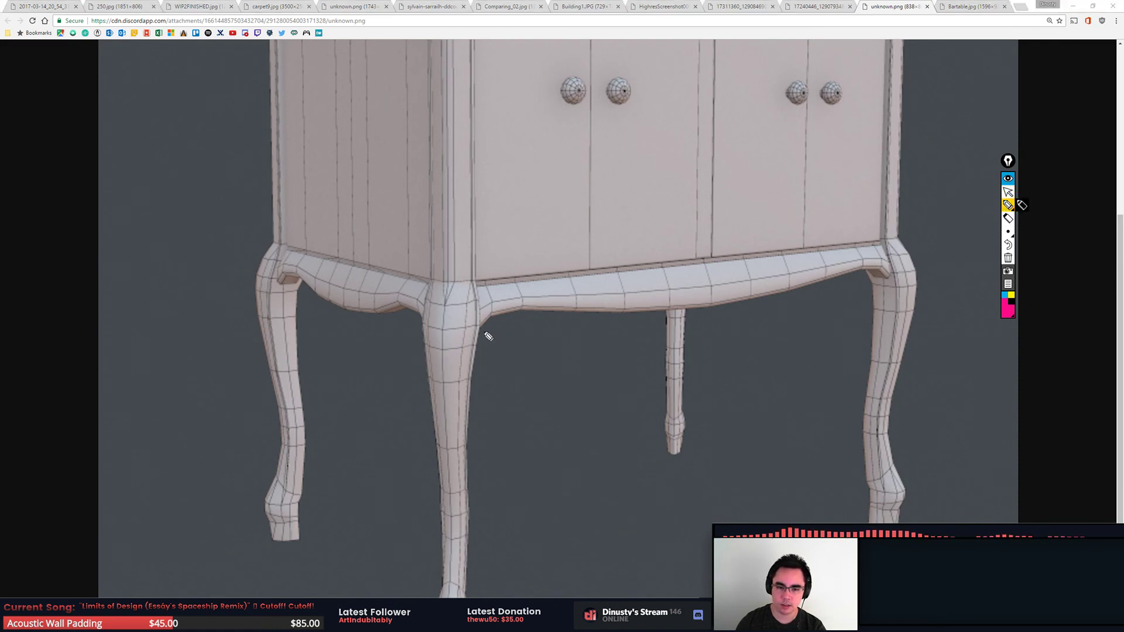
mouse_move(477, 332)
left_mouse_down()
mouse_move(536, 311)
mouse_move(499, 313)
mouse_move(526, 308)
left_mouse_up()
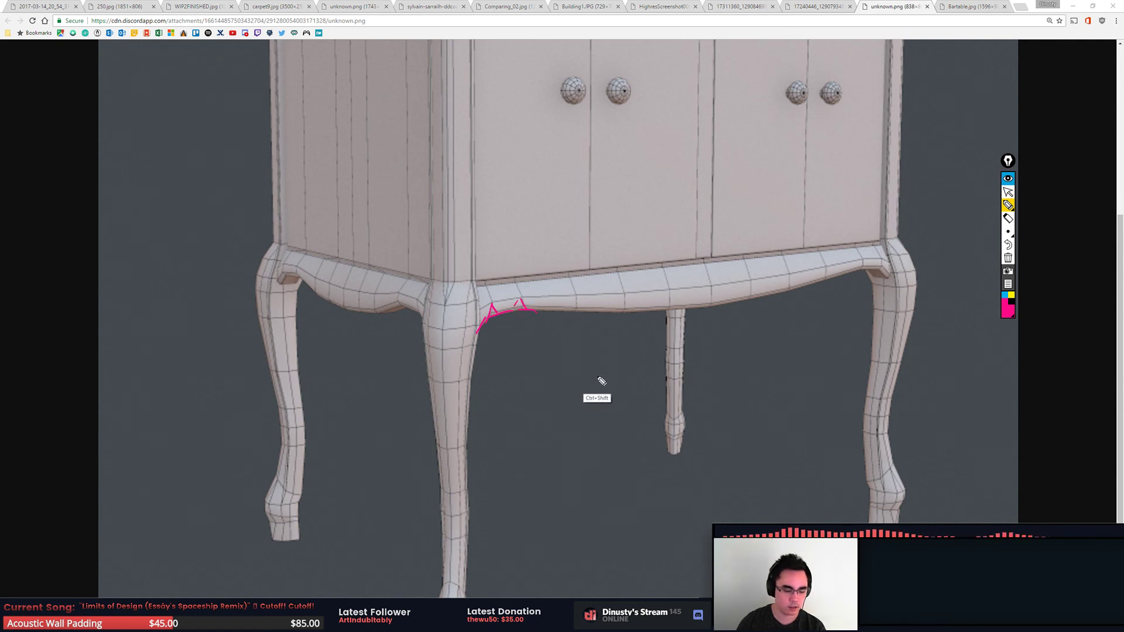
key("ctrl+shift+z")
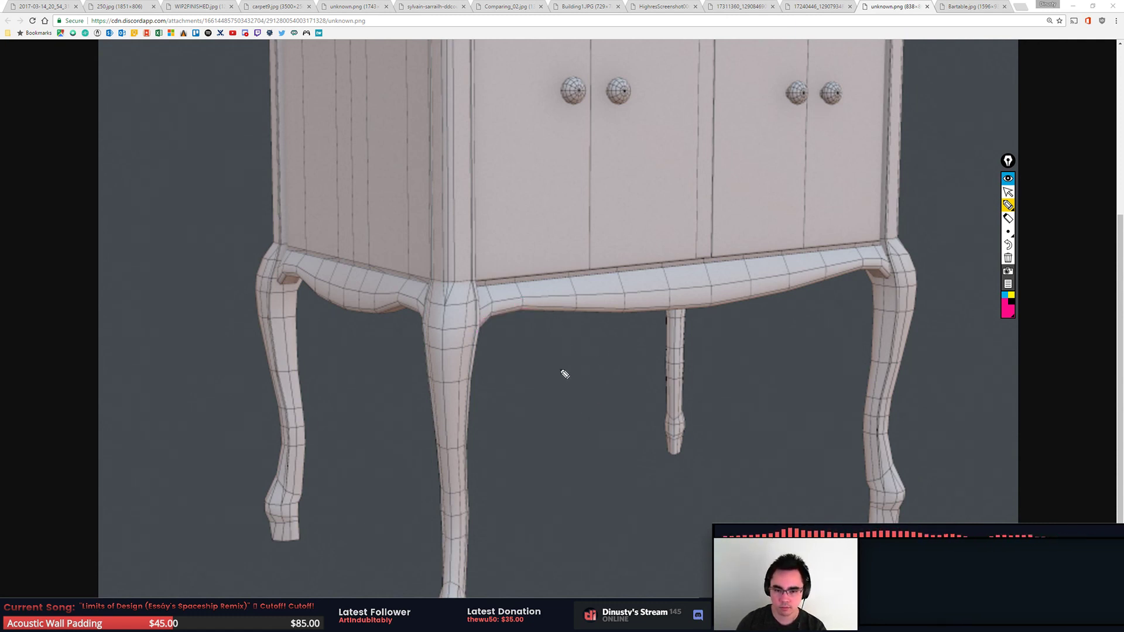
Step: Trace the apron's lower edge and arrow the right leg's curve, then clear the marks
mouse_move(282, 280)
left_mouse_down()
mouse_move(419, 327)
mouse_move(530, 307)
mouse_move(729, 302)
mouse_move(884, 272)
left_mouse_up()
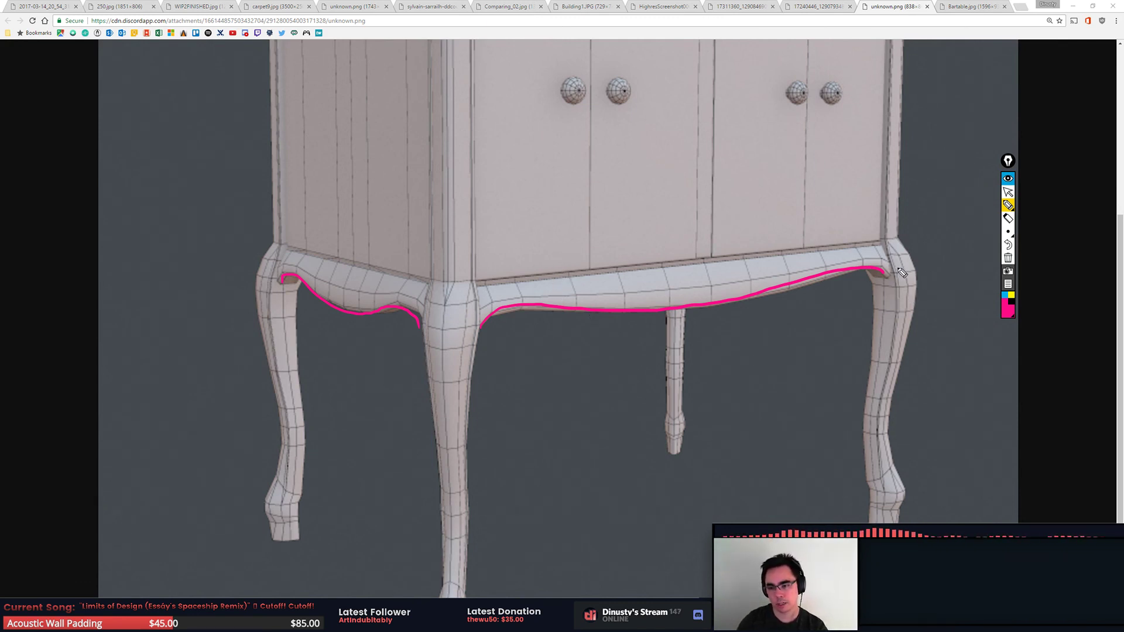
left_click_drag(906, 262, 899, 274)
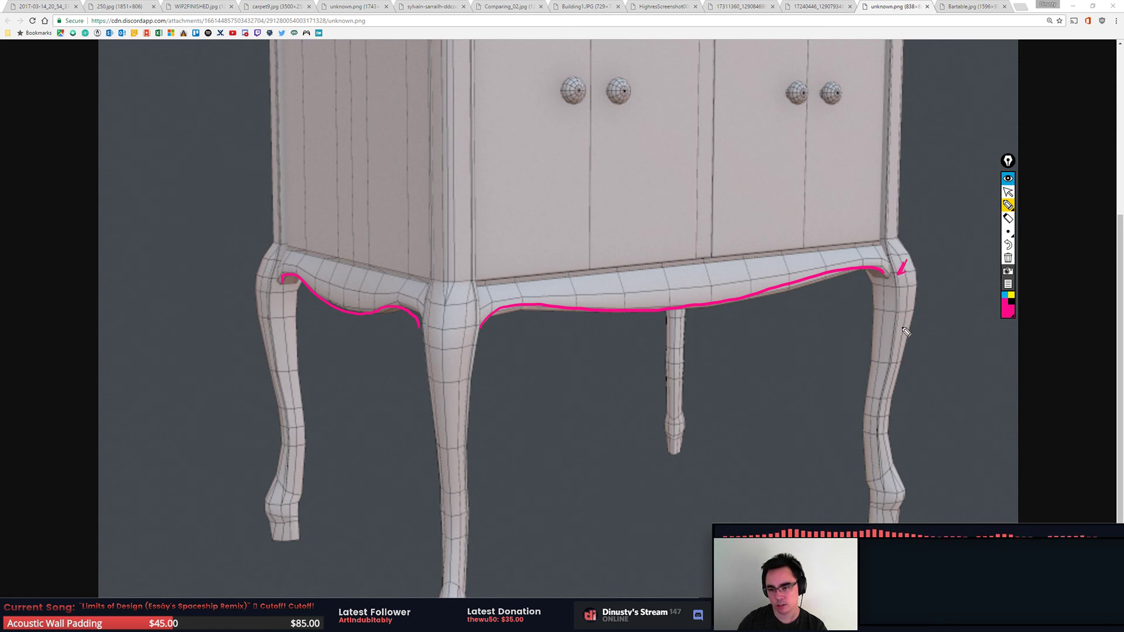
mouse_move(955, 310)
left_mouse_down()
mouse_move(894, 346)
mouse_move(914, 345)
left_mouse_up()
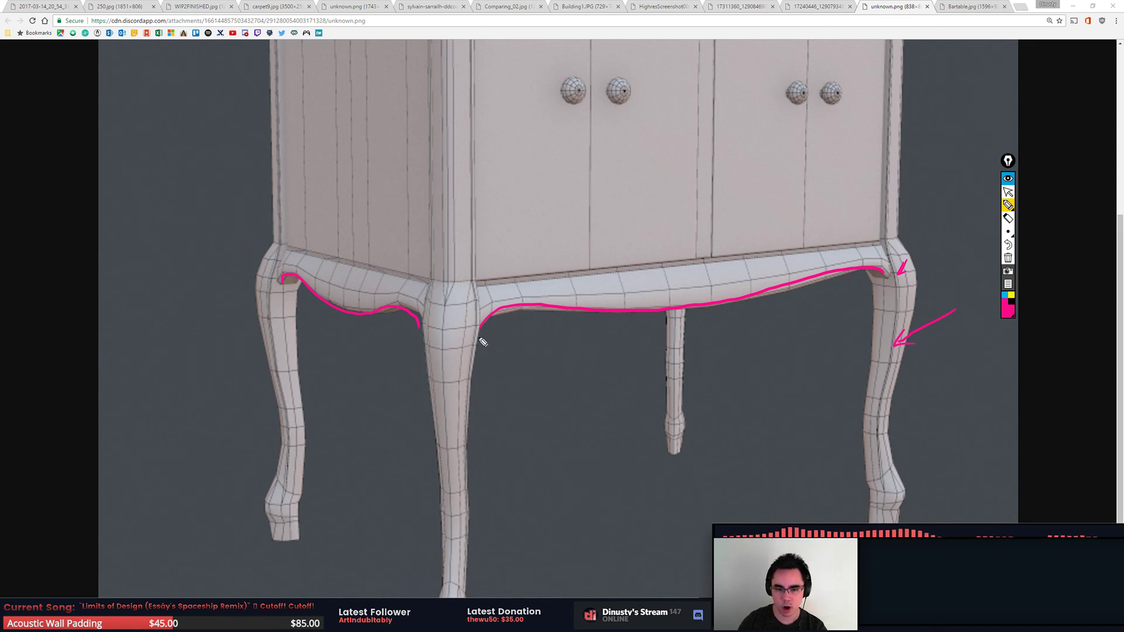
key("ctrl+shift+d")
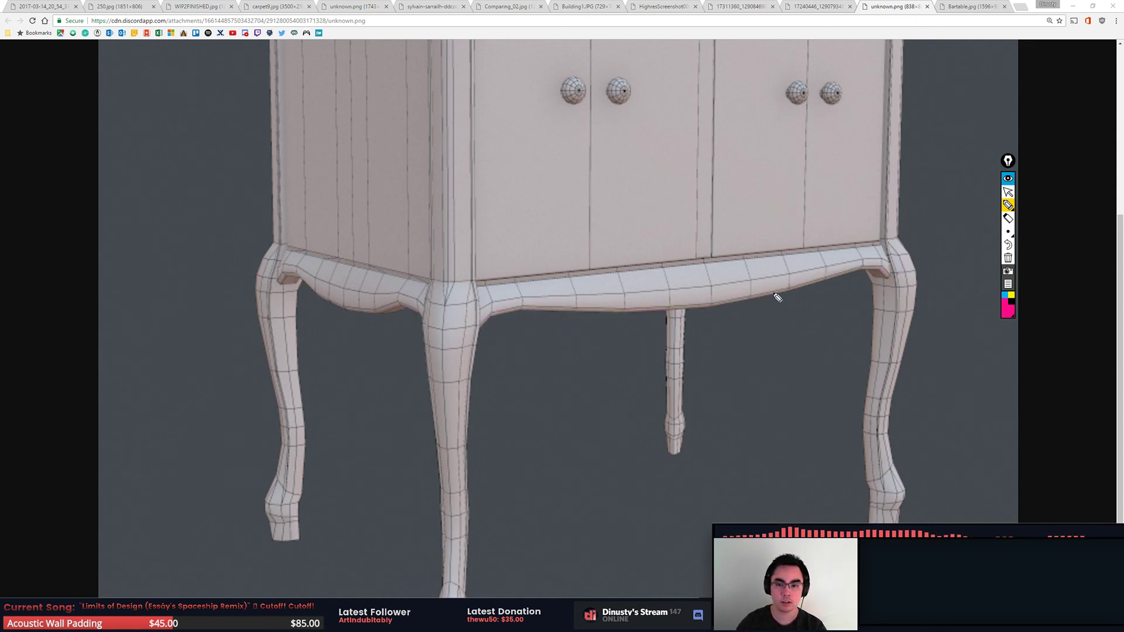
key("ctrl+shift+c")
scroll(955, 243, "up", 1)
scroll(955, 244, "up", 2)
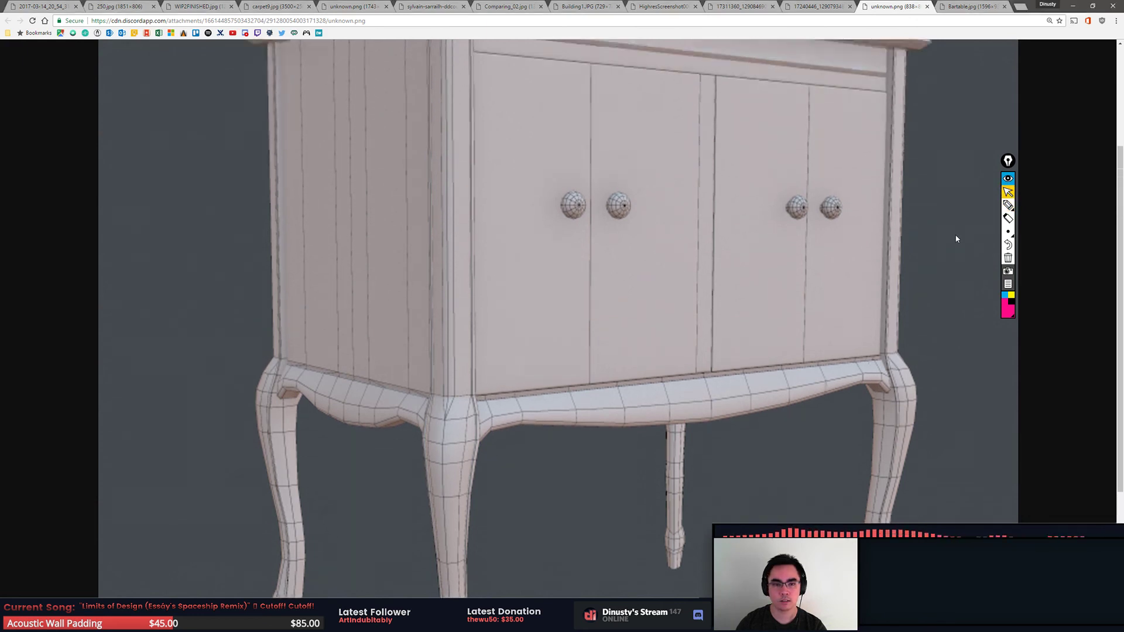
scroll(954, 240, "up", 3)
left_click(978, 6)
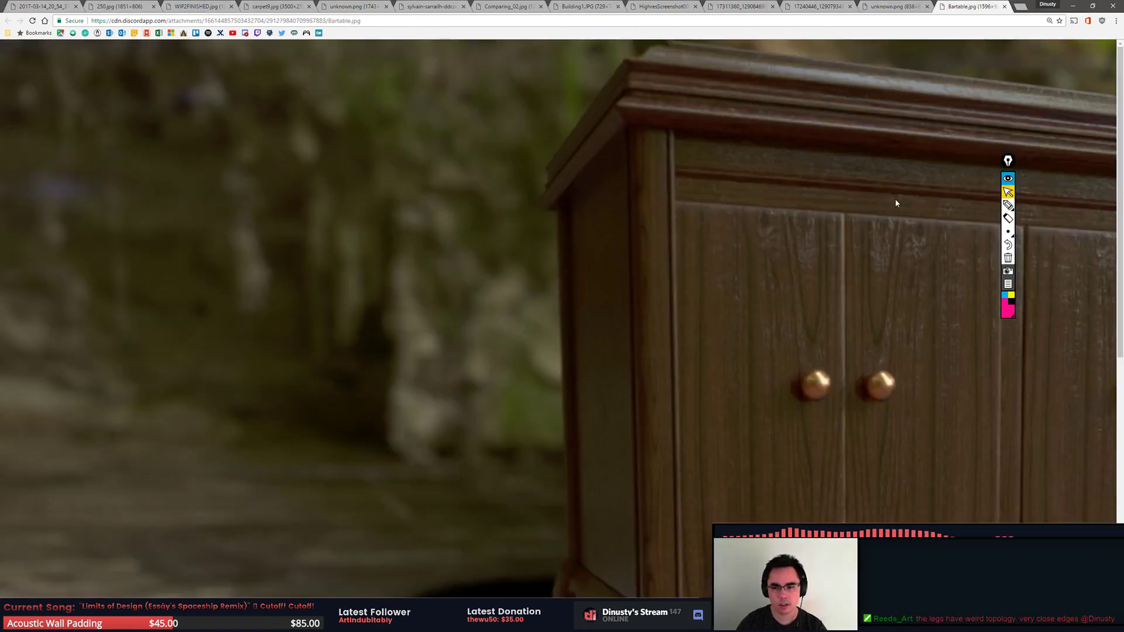
key("ctrl+0")
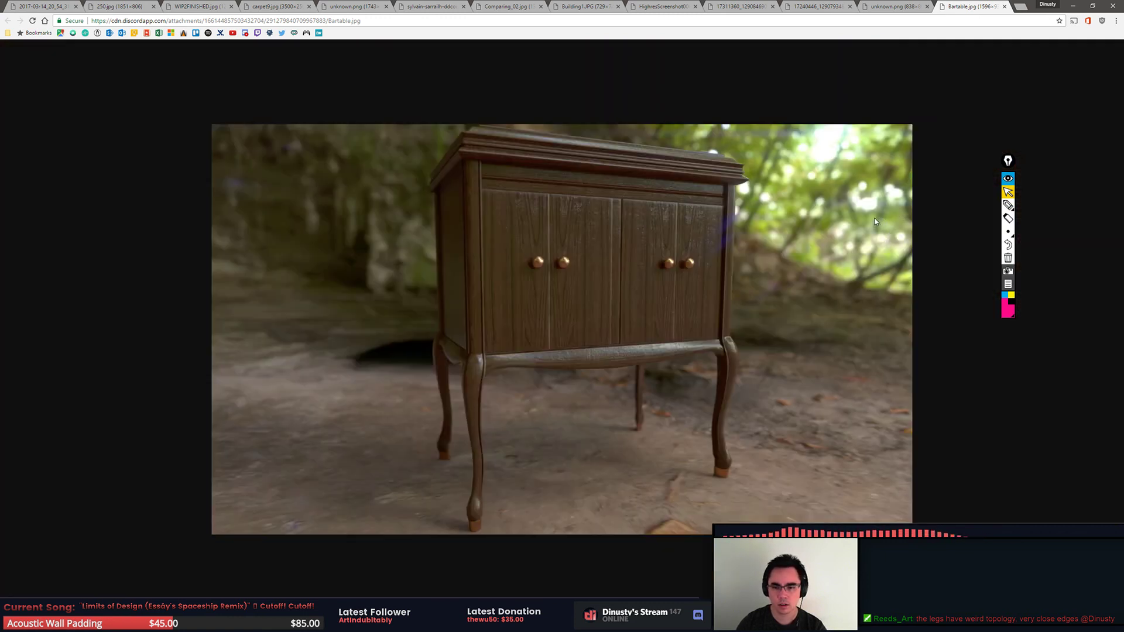
left_click(886, 6)
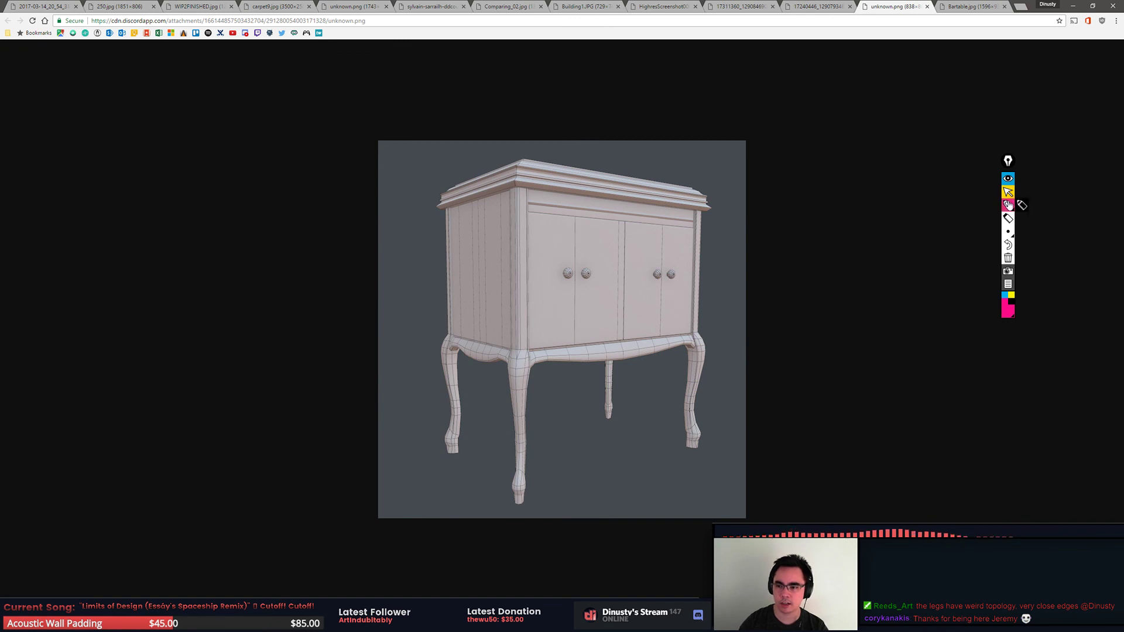
left_click(1008, 205)
left_click_drag(460, 222, 469, 274)
mouse_move(471, 217)
left_mouse_down()
mouse_move(472, 279)
mouse_move(488, 284)
mouse_move(500, 267)
left_mouse_up()
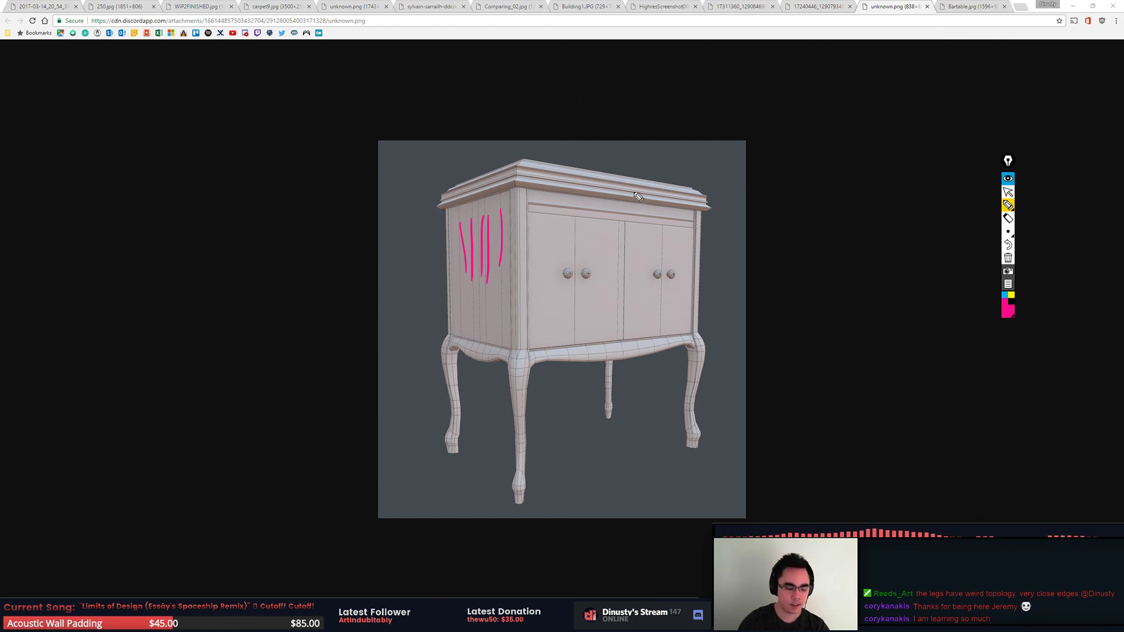
key("ctrl+shift+c")
left_click(1008, 192)
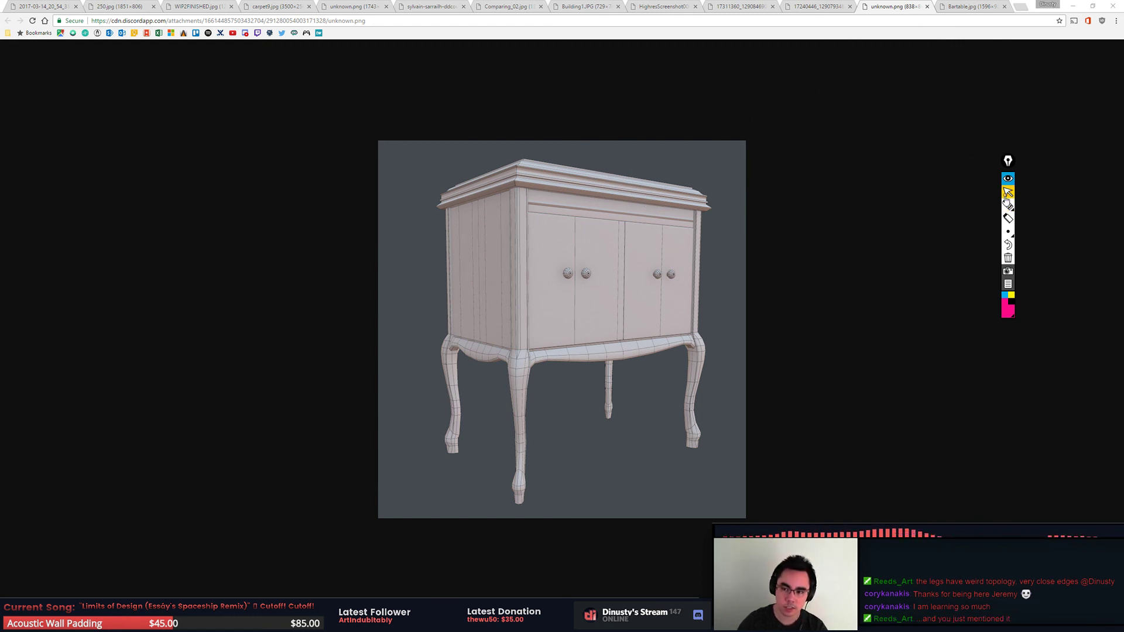
key("ctrl+Tab")
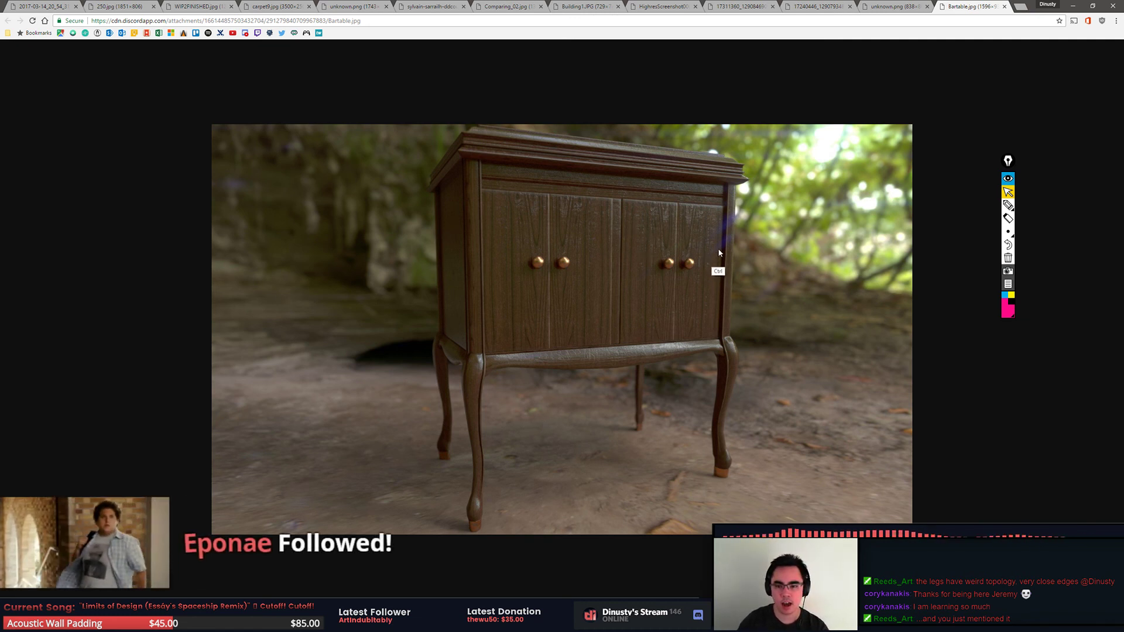
scroll(722, 249, "down", 3, "ctrl")
scroll(722, 246, "up", 3, "ctrl")
scroll(738, 242, "up", 3, "ctrl")
scroll(756, 237, "up", 2, "ctrl")
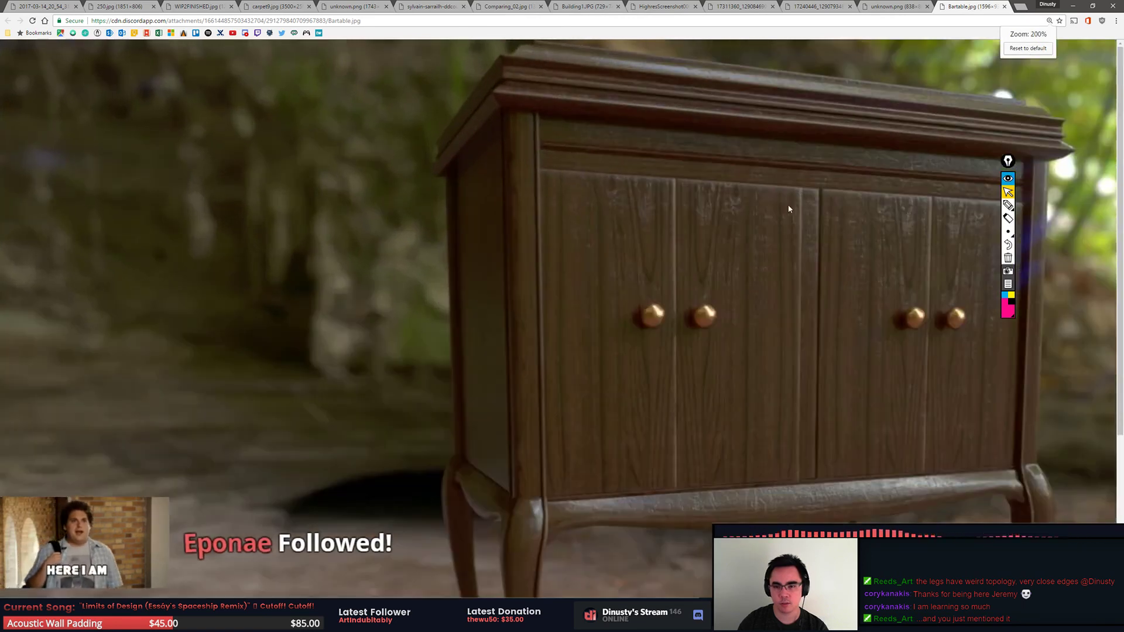
scroll(812, 216, "up", 1, "ctrl")
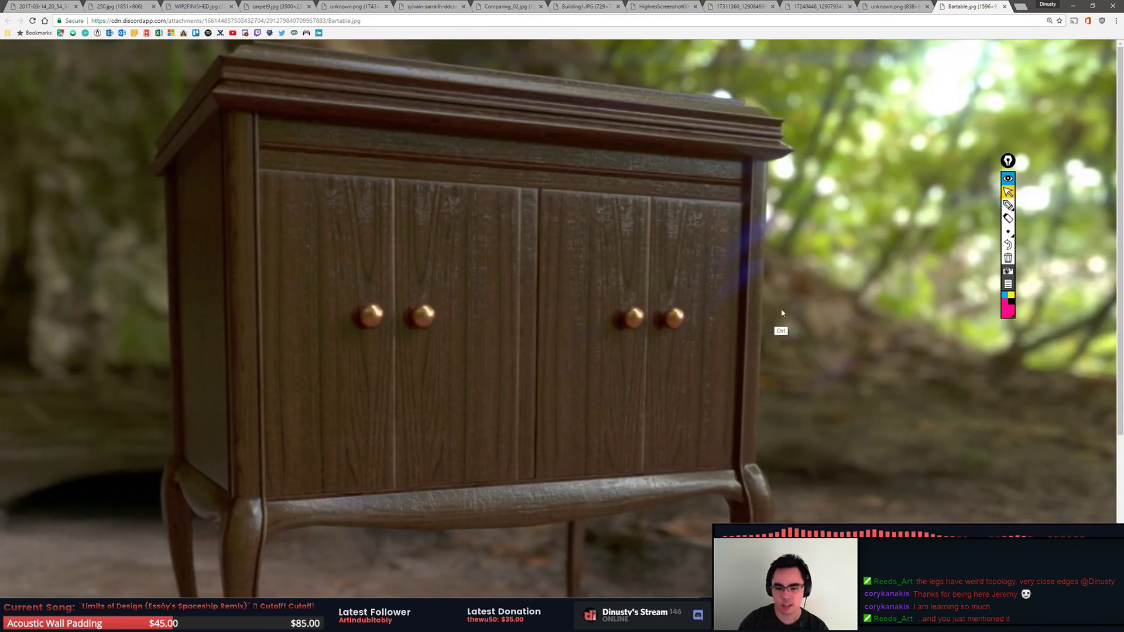
scroll(780, 301, "down", 2)
scroll(783, 294, "right", 3)
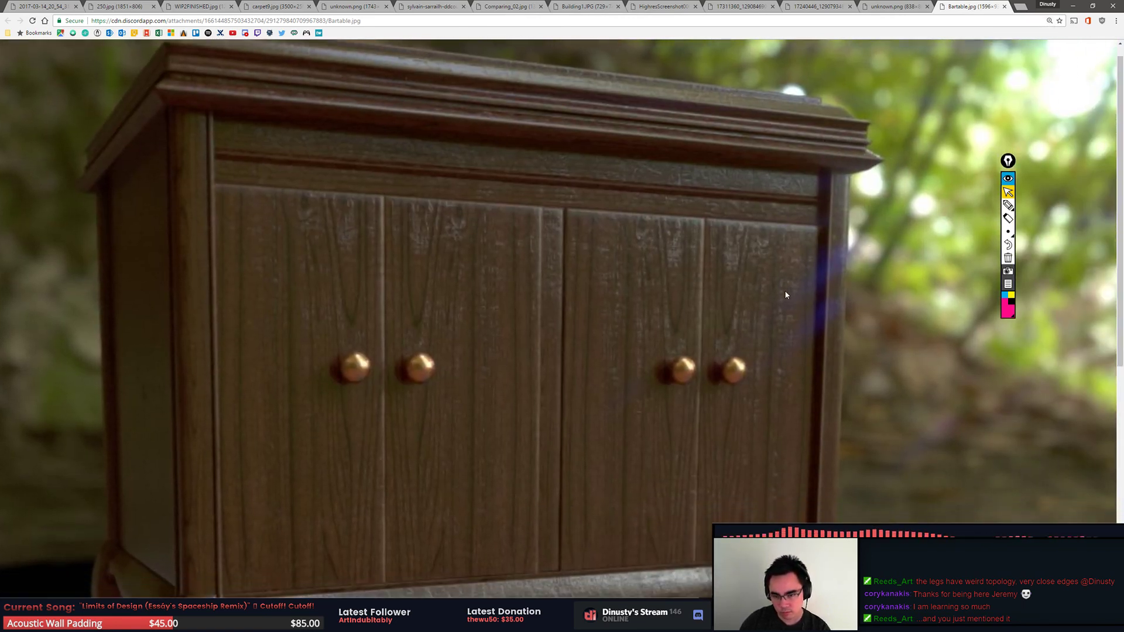
scroll(783, 271, "down", 1)
scroll(764, 304, "down", 1)
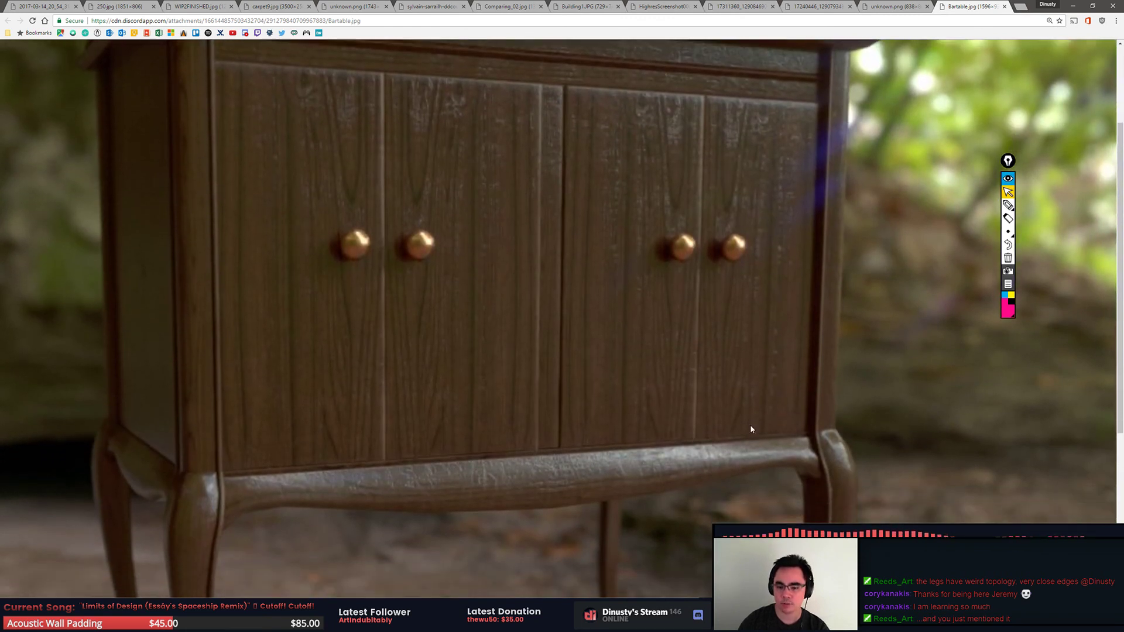
scroll(748, 293, "down", 1)
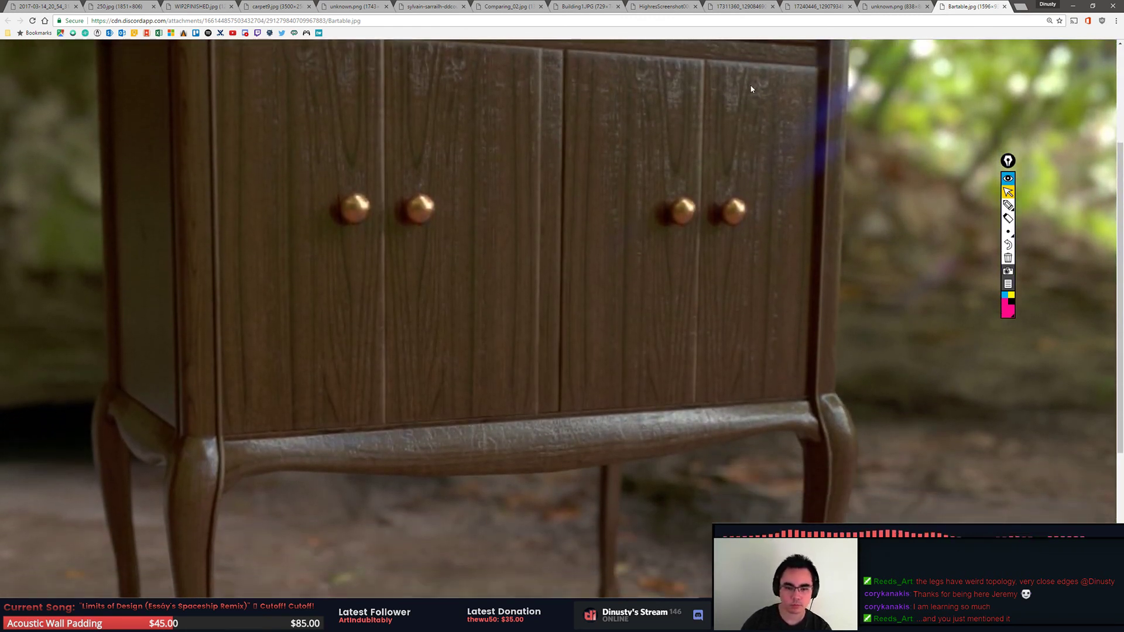
scroll(755, 105, "down", 1)
scroll(381, 374, "down", 1)
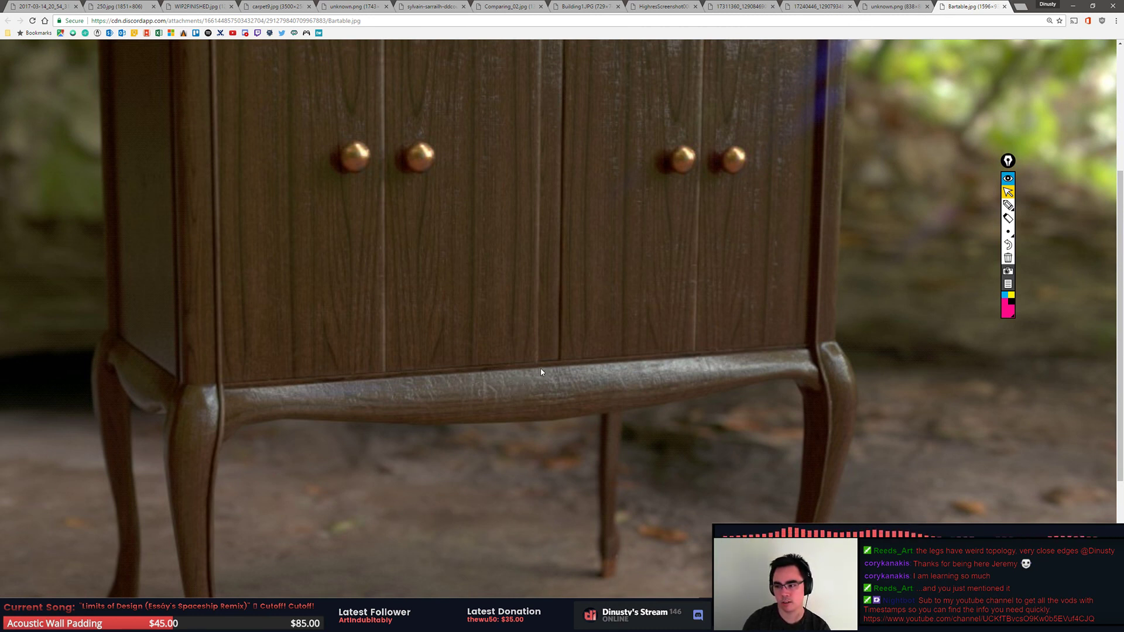
scroll(541, 371, "down", 1, "ctrl")
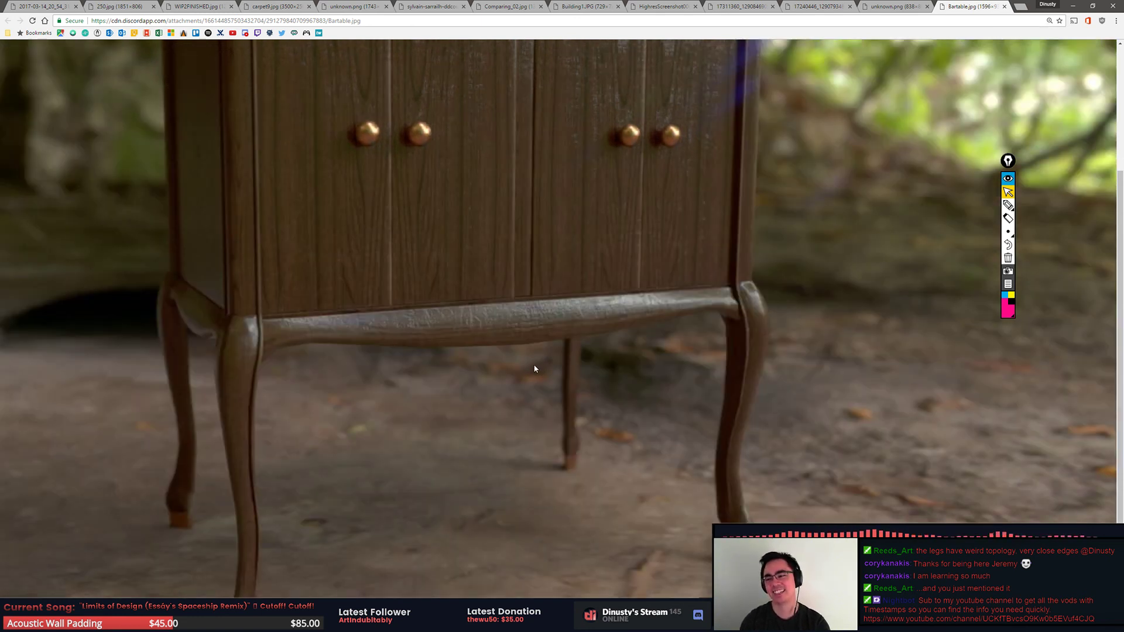
scroll(530, 388, "down", 1)
scroll(521, 391, "down", 1)
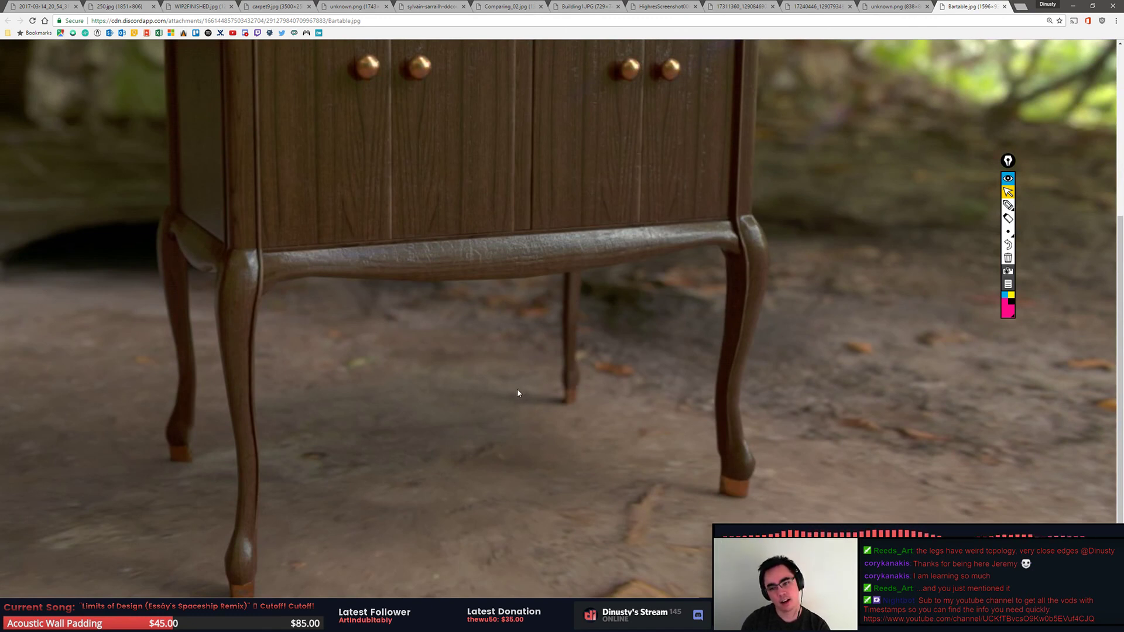
key("ctrl+minus")
key("ctrl+minus")
key("ctrl+minus")
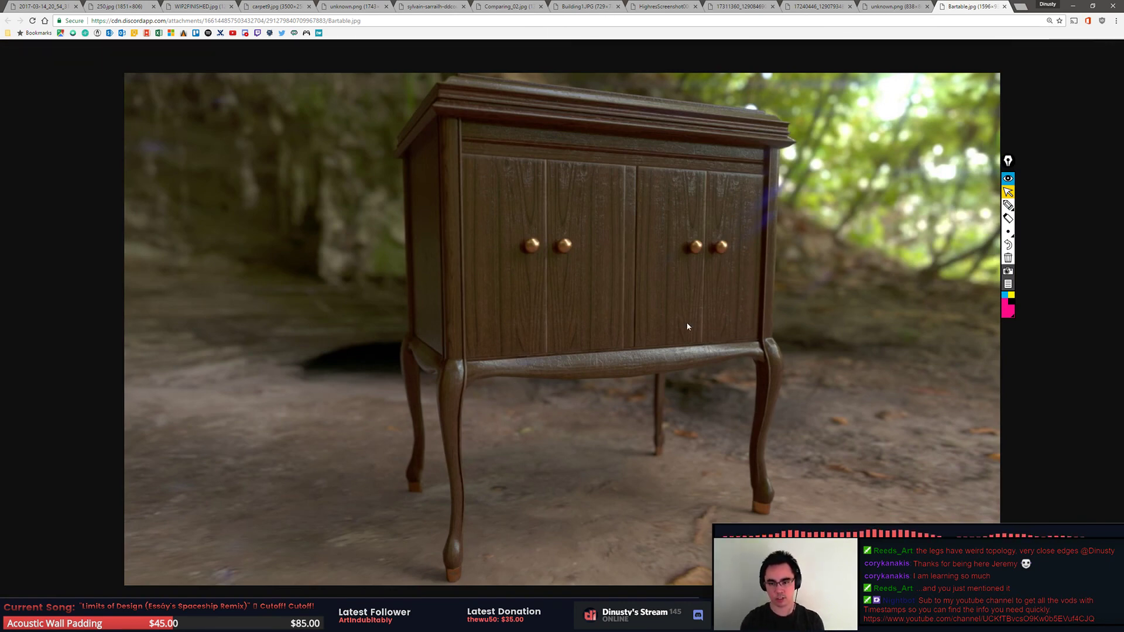
key("ctrl+plus")
key("ctrl+plus")
key("ctrl+plus")
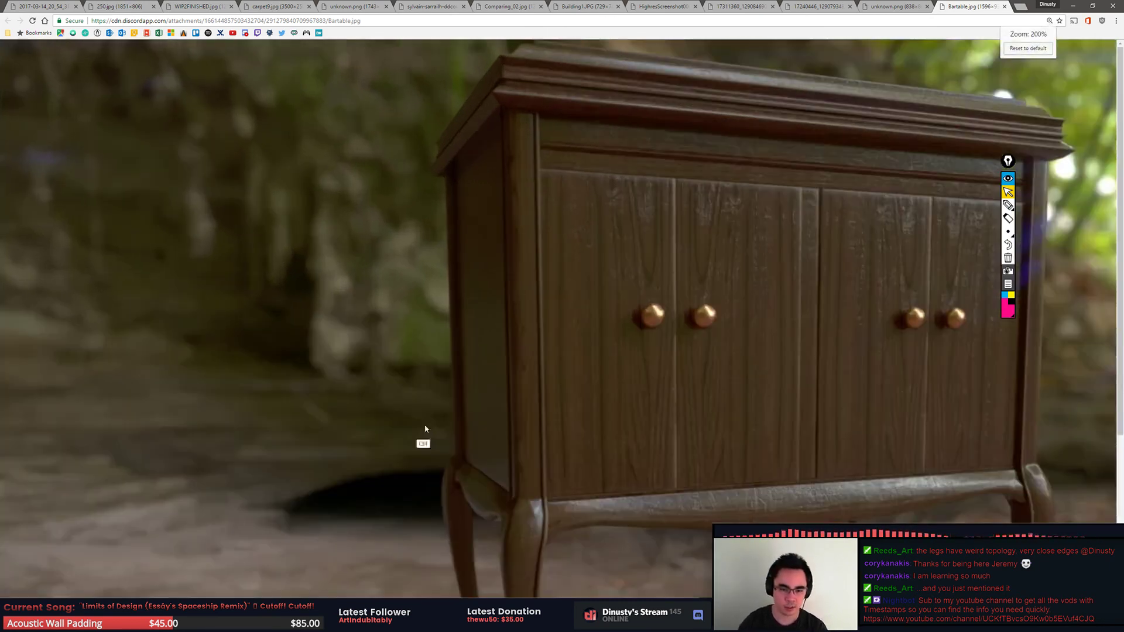
scroll(495, 283, "down", 4)
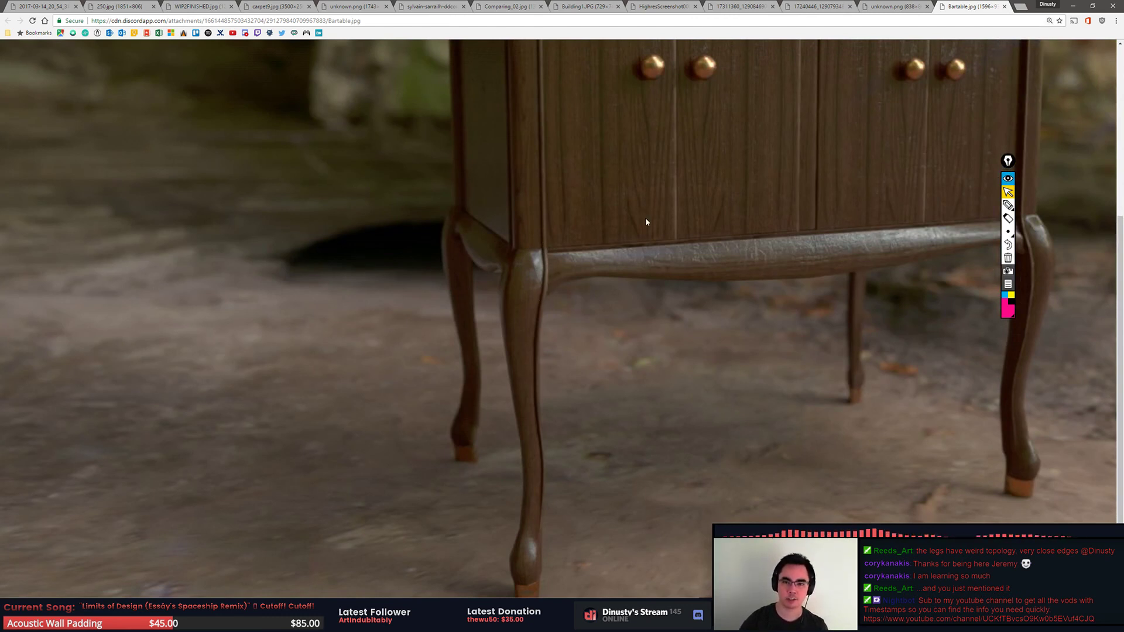
scroll(764, 202, "up", 3)
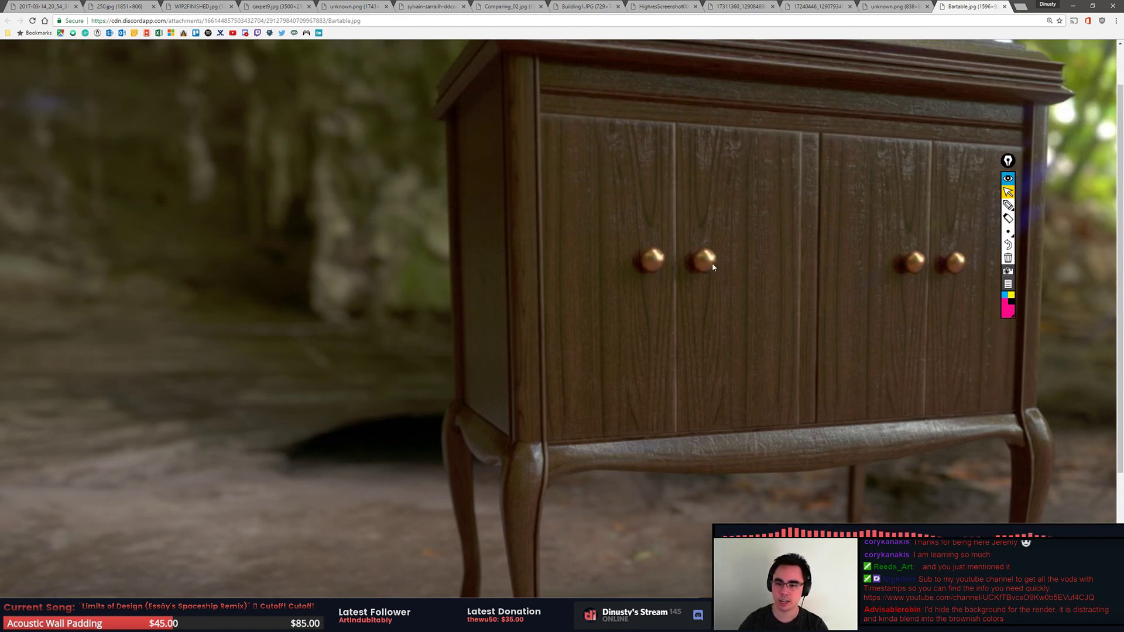
scroll(713, 262, "right", 1)
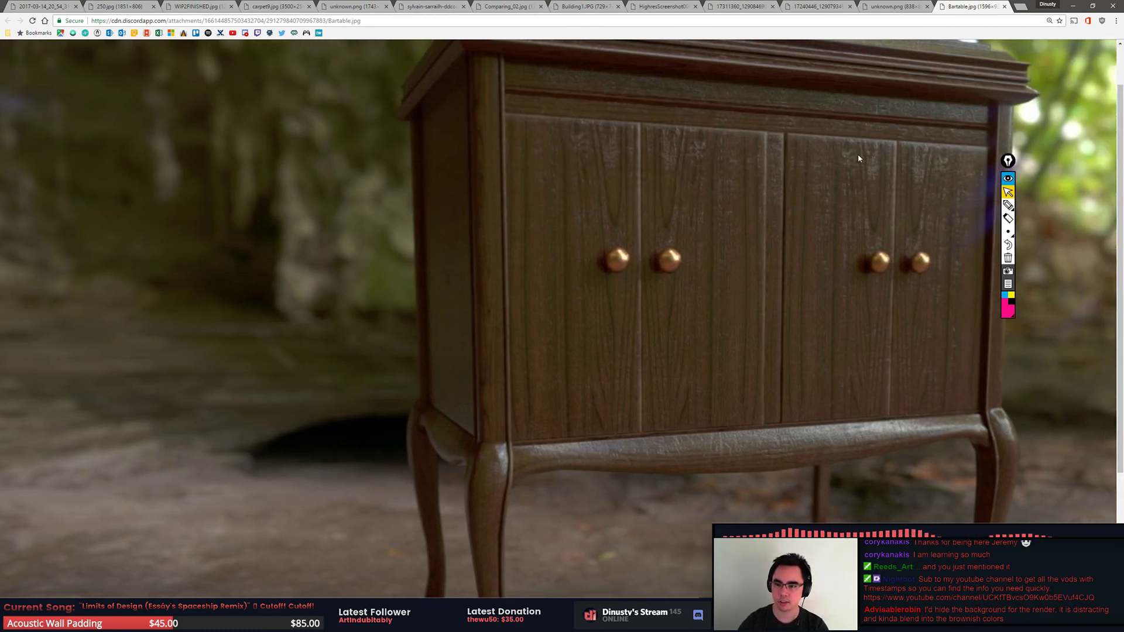
scroll(843, 167, "right", 2)
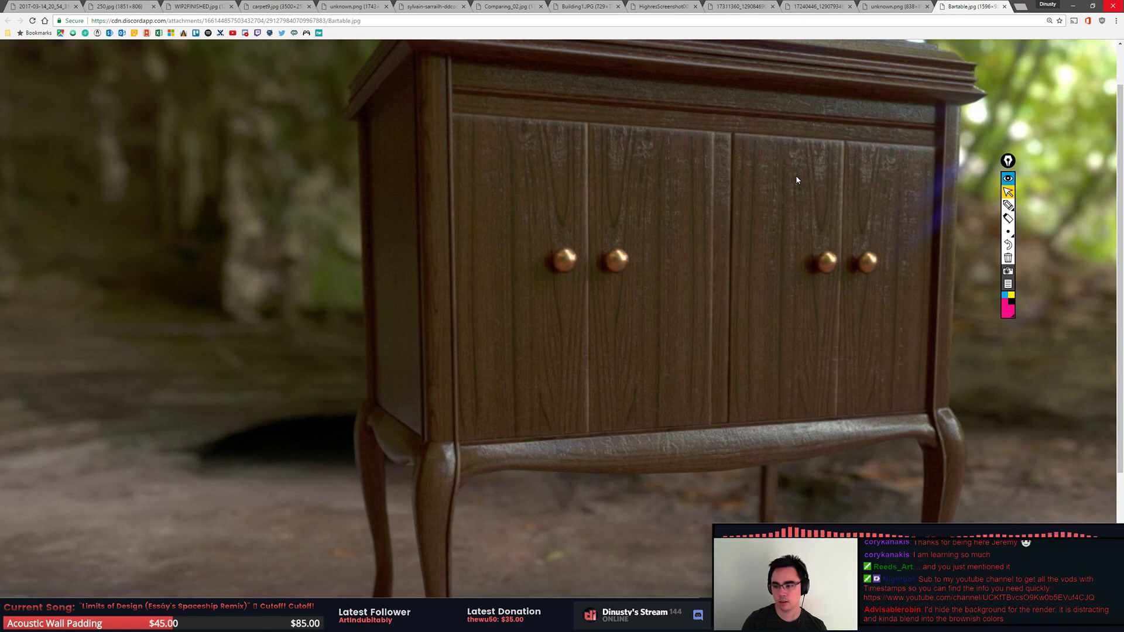
key("ctrl+0")
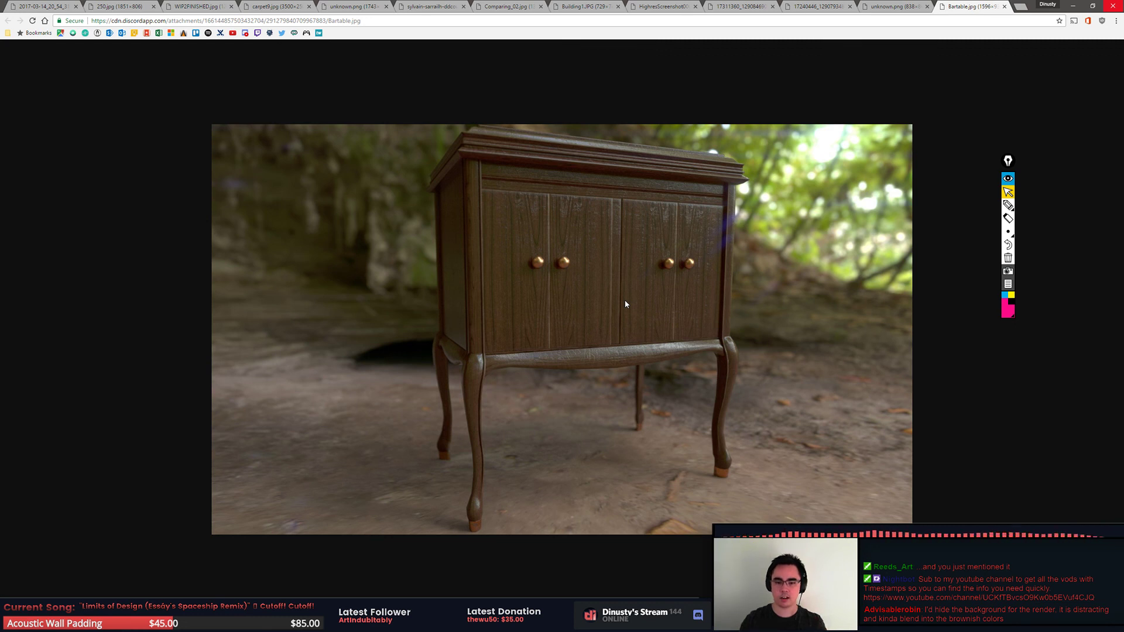
left_click(1008, 204)
mouse_move(694, 256)
left_mouse_down()
mouse_move(673, 279)
mouse_move(707, 261)
left_mouse_up()
left_click_drag(719, 462, 733, 476)
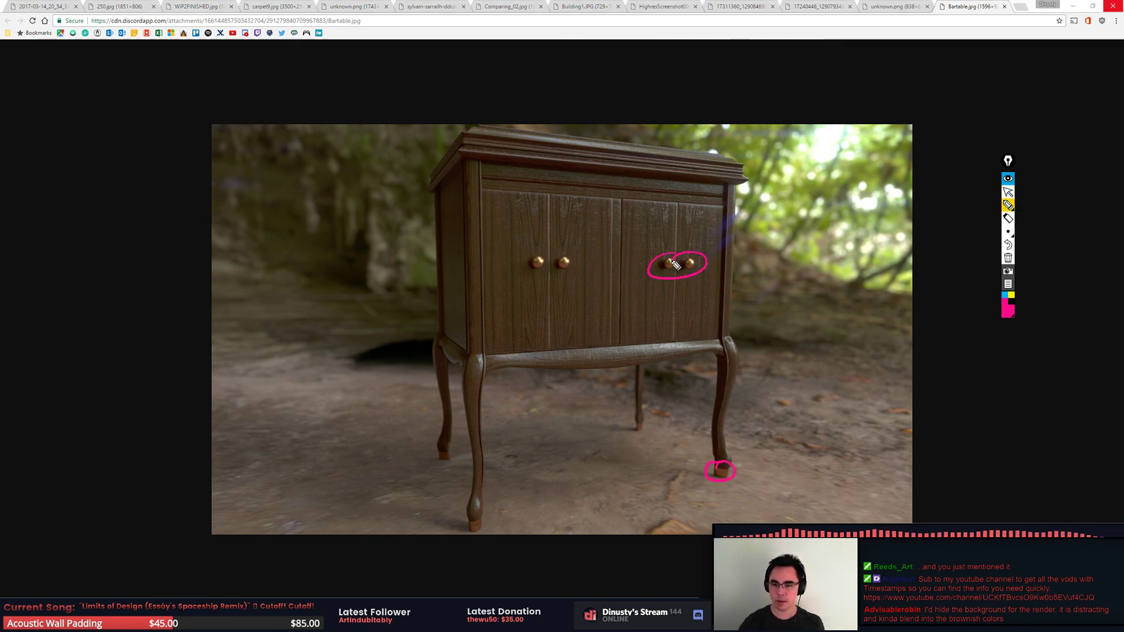
mouse_move(485, 186)
left_mouse_down()
mouse_move(706, 205)
mouse_move(501, 183)
left_mouse_up()
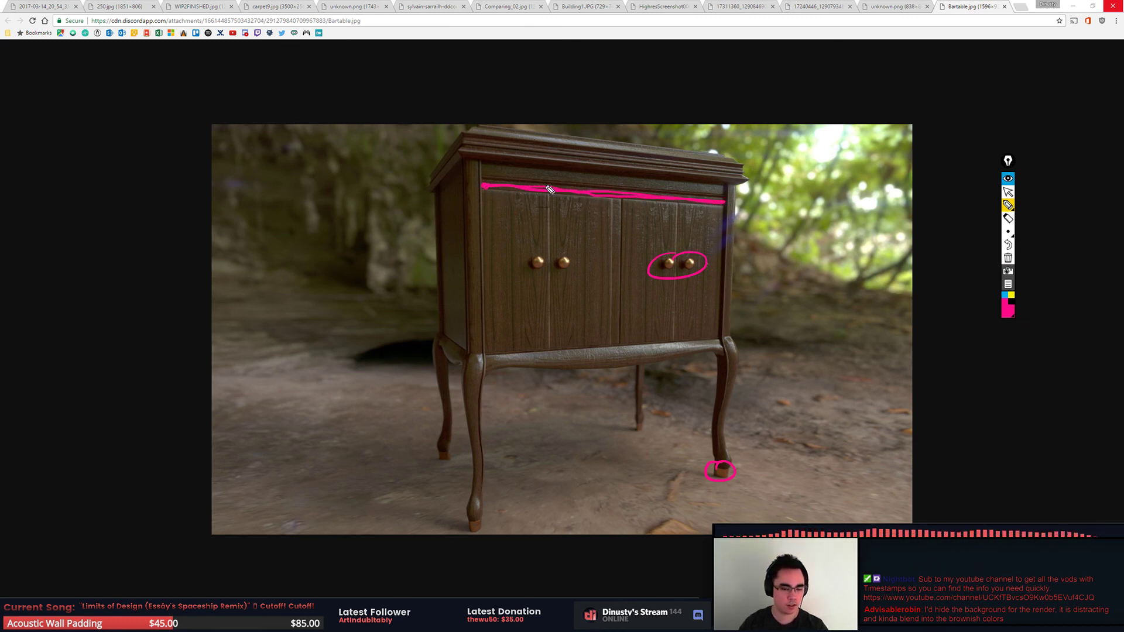
key("ctrl+shift+c")
left_click_drag(487, 156, 490, 174)
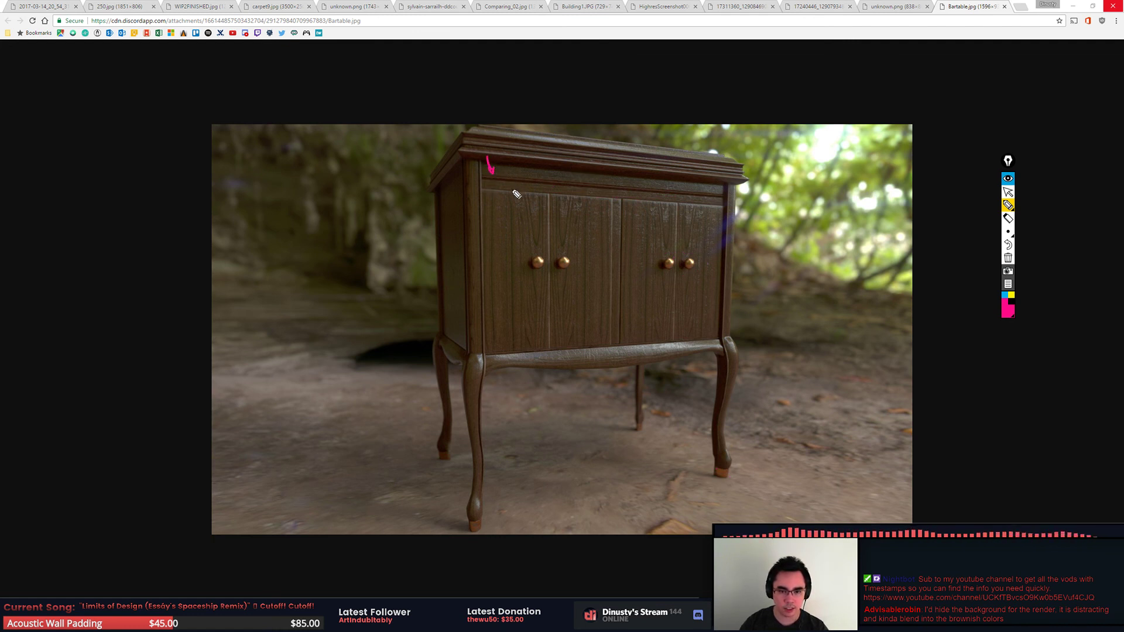
left_click(724, 195)
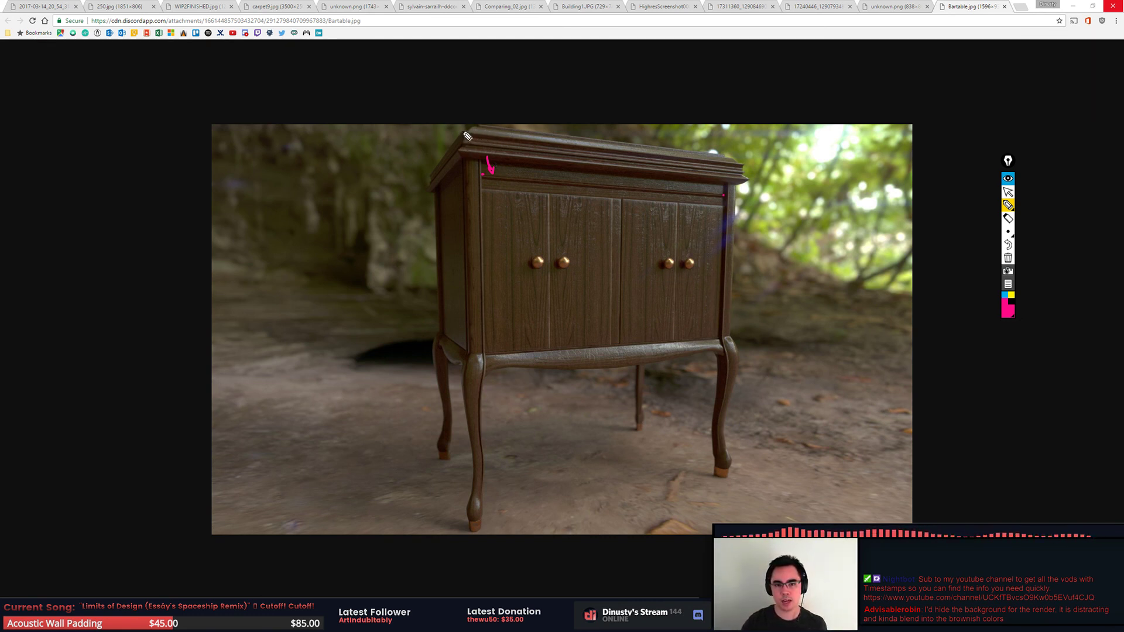
mouse_move(467, 139)
left_mouse_down()
mouse_move(743, 169)
mouse_move(455, 138)
left_mouse_up()
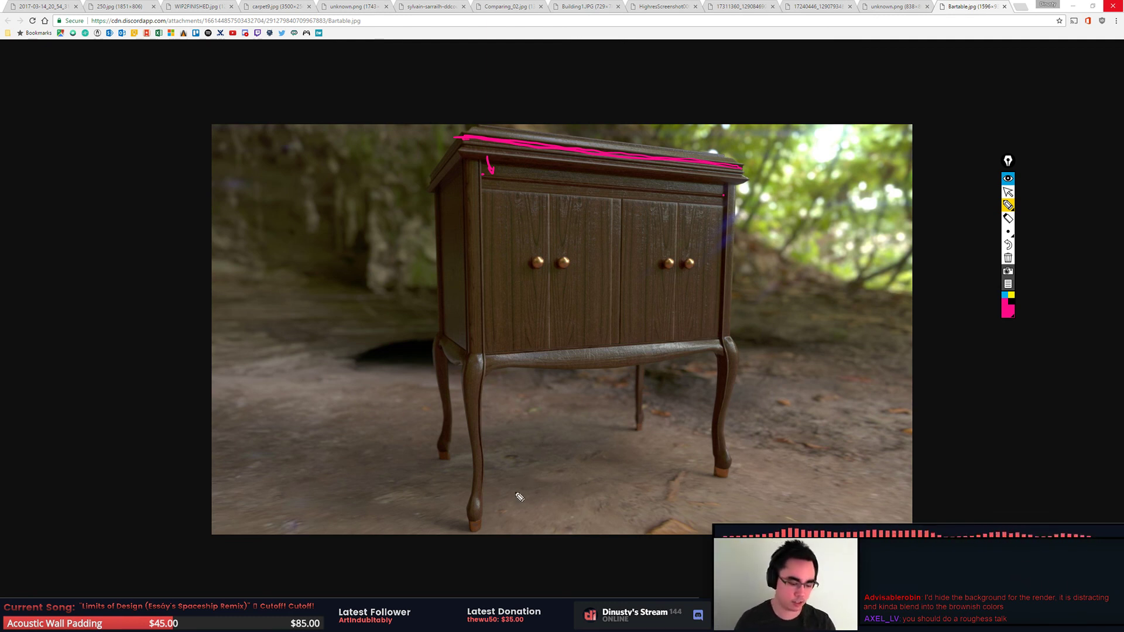
key("ctrl+shift+c")
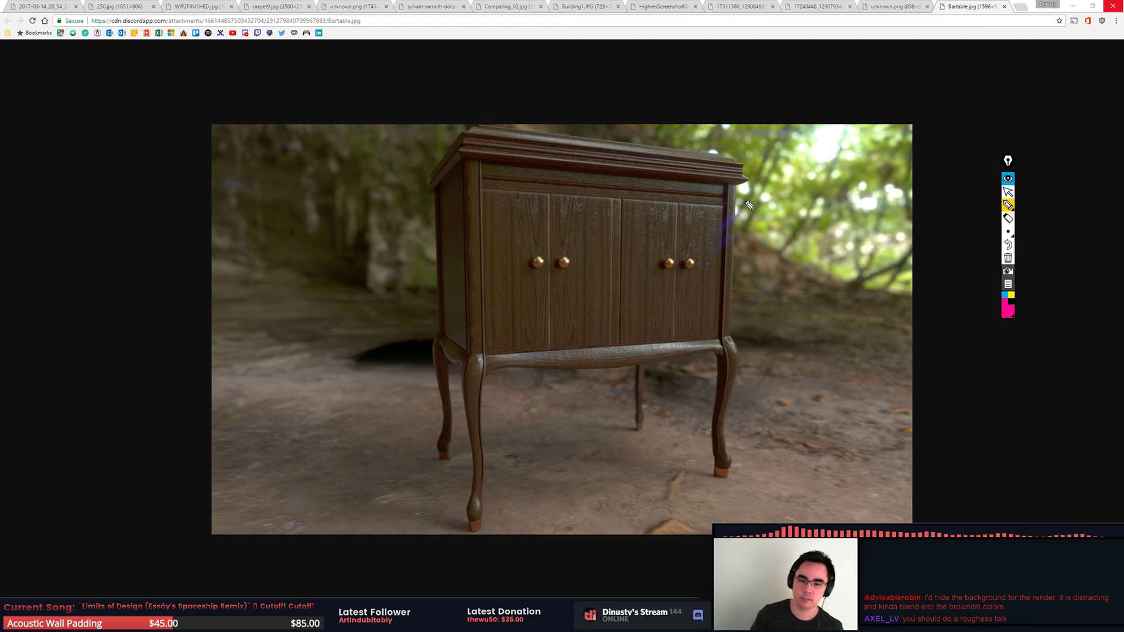
left_click(1009, 192)
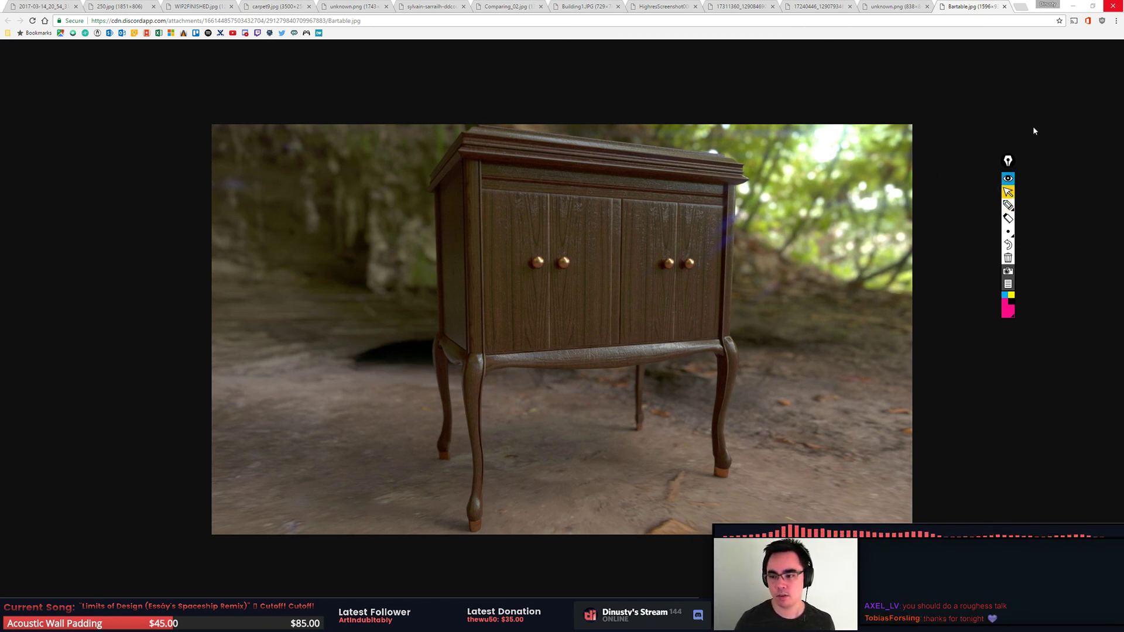